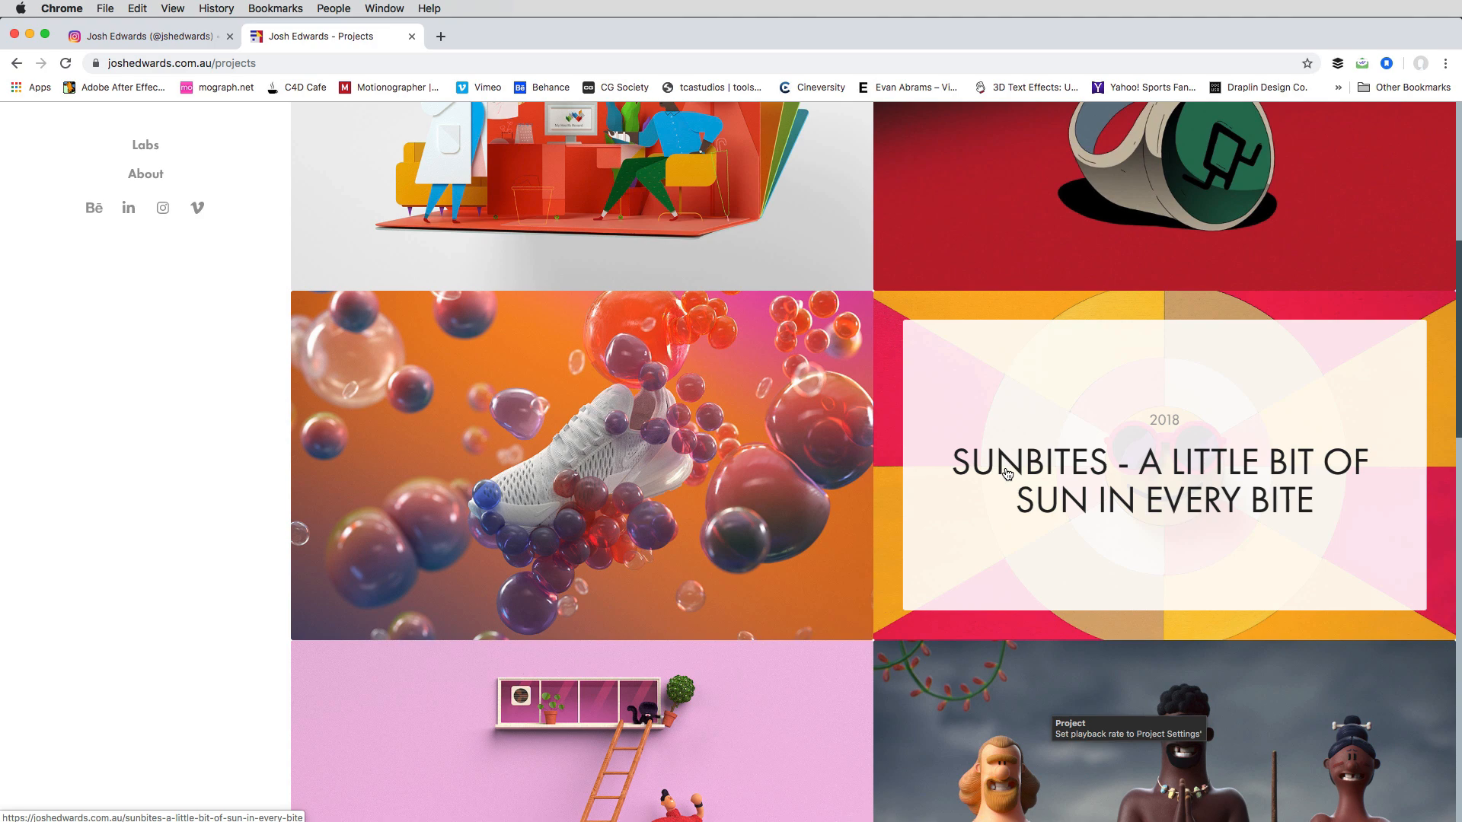
pyautogui.scroll(6, 1006, 472)
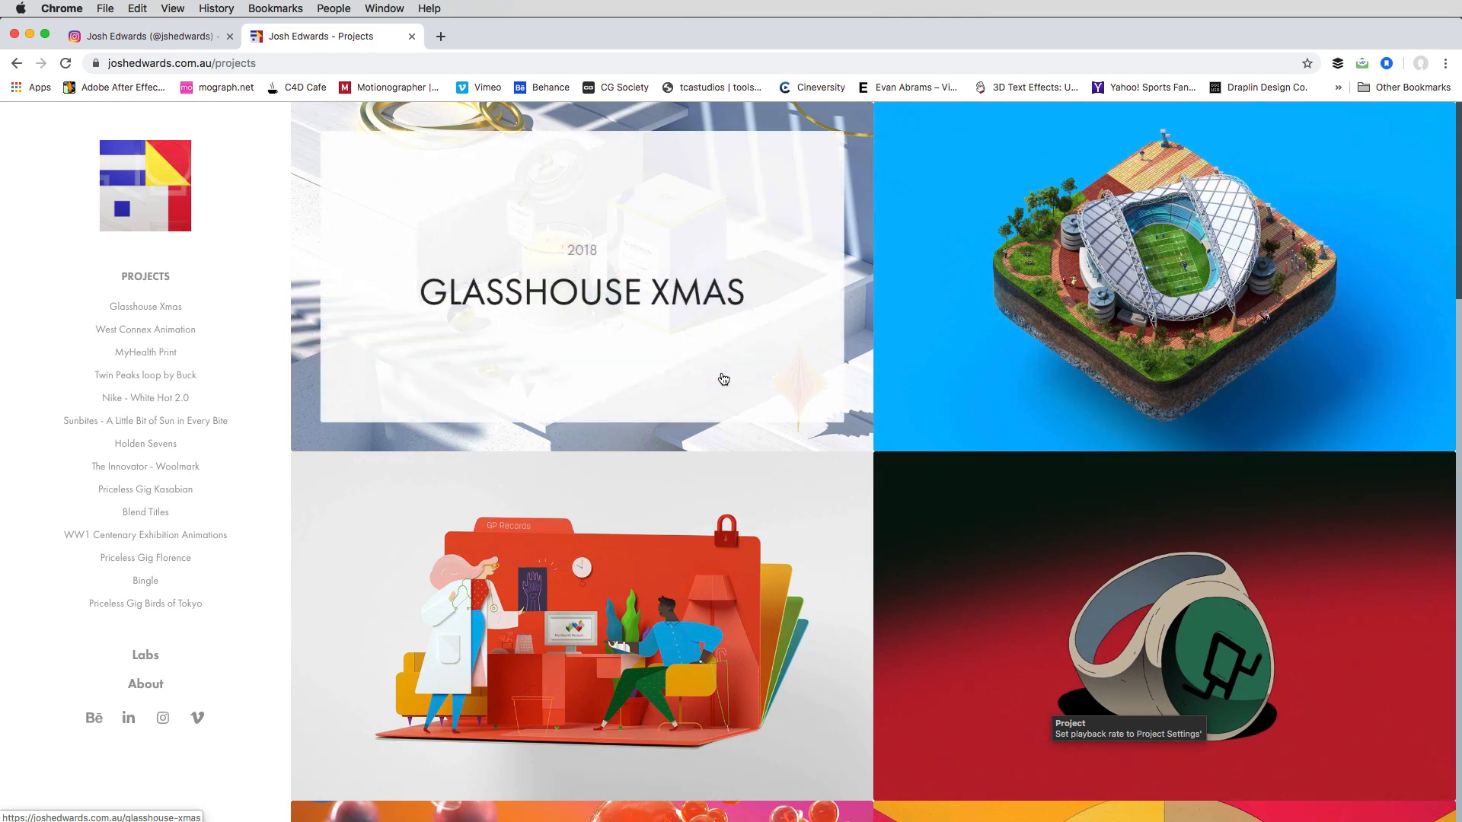
pyautogui.click(163, 38)
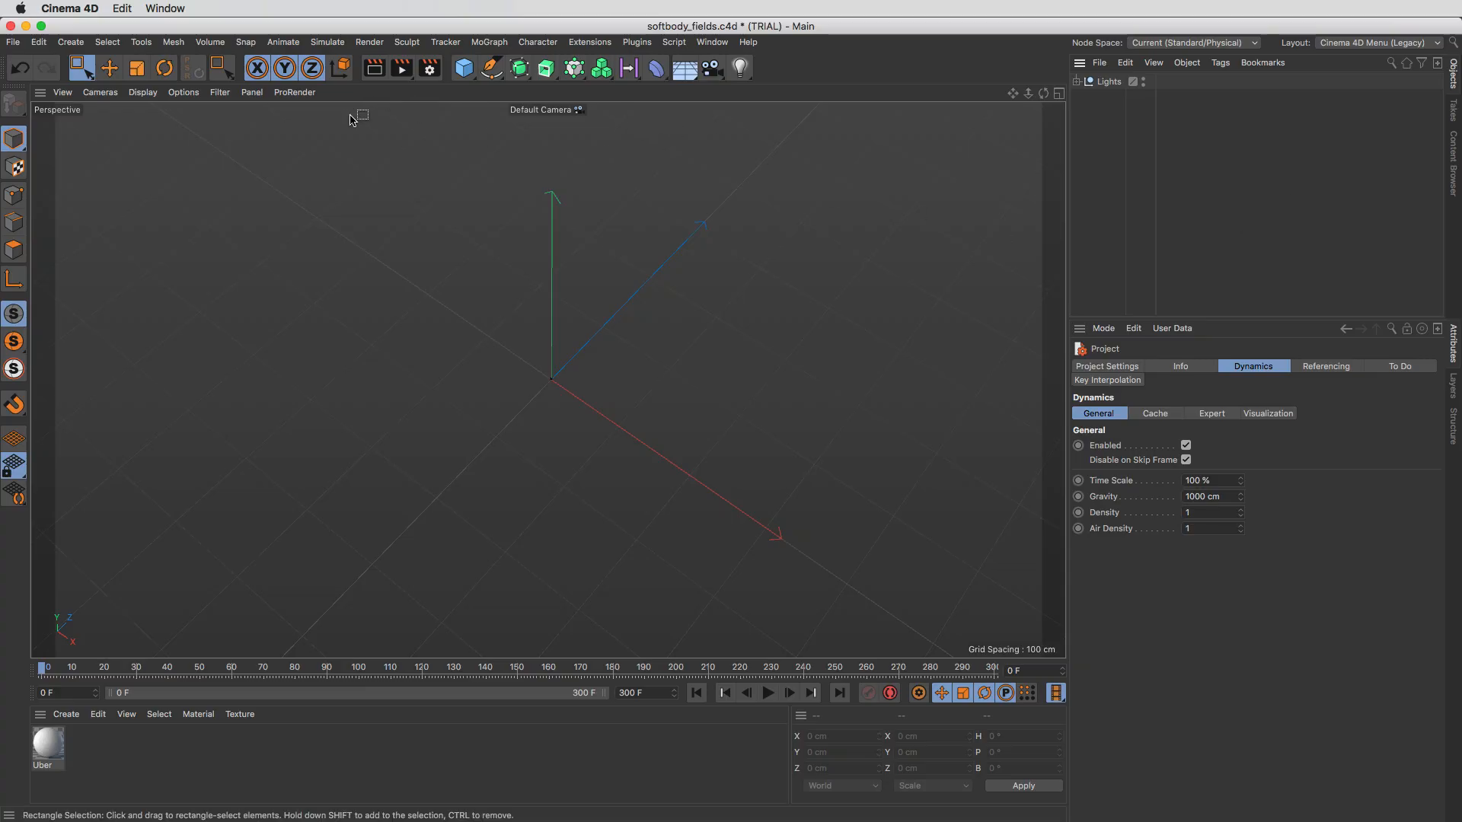
# Step: Add a torus primitive and enlarge its ring radius to about 206 cm
pyautogui.click(464, 68)
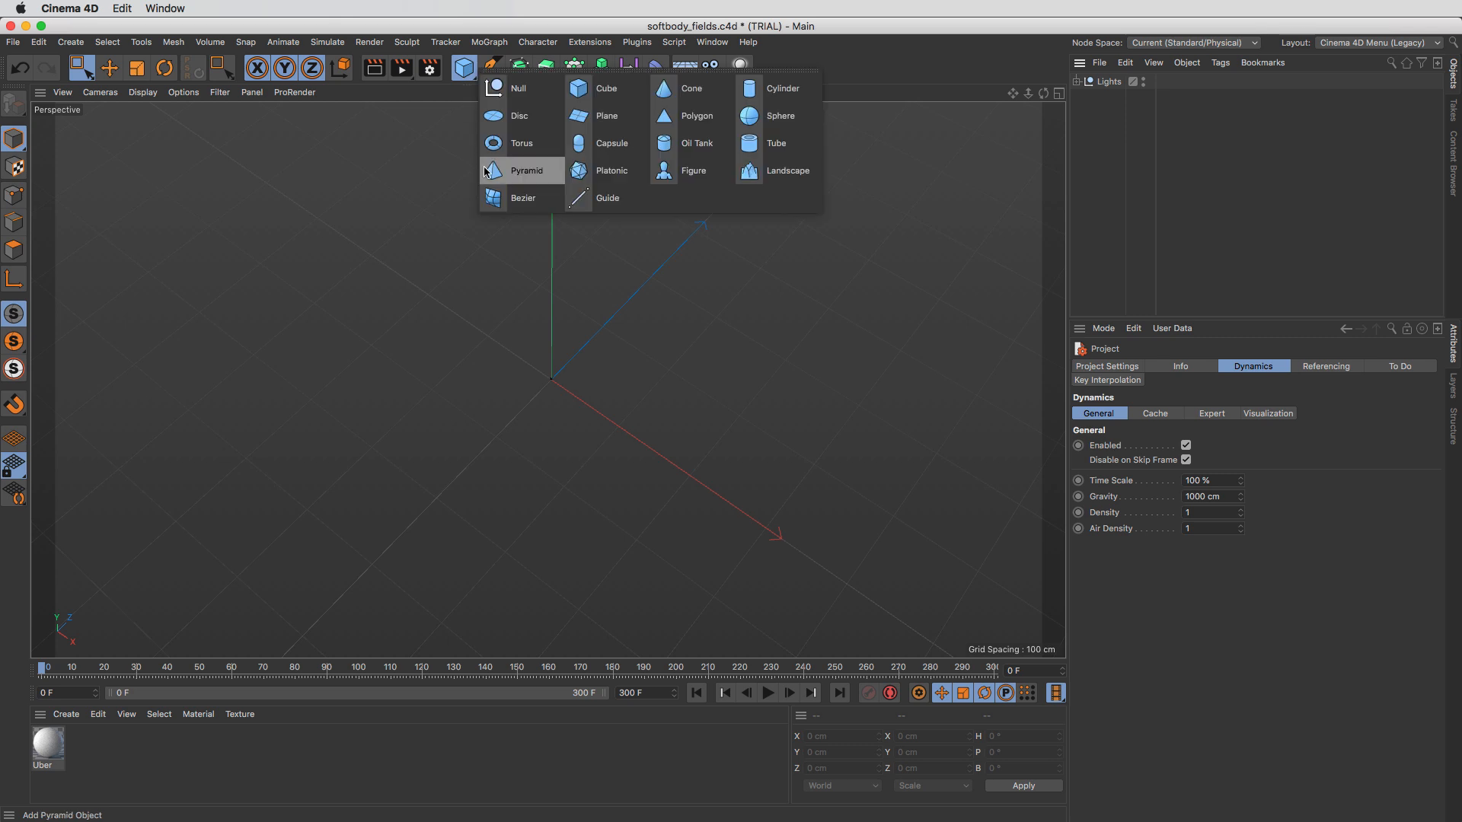
pyautogui.click(546, 146)
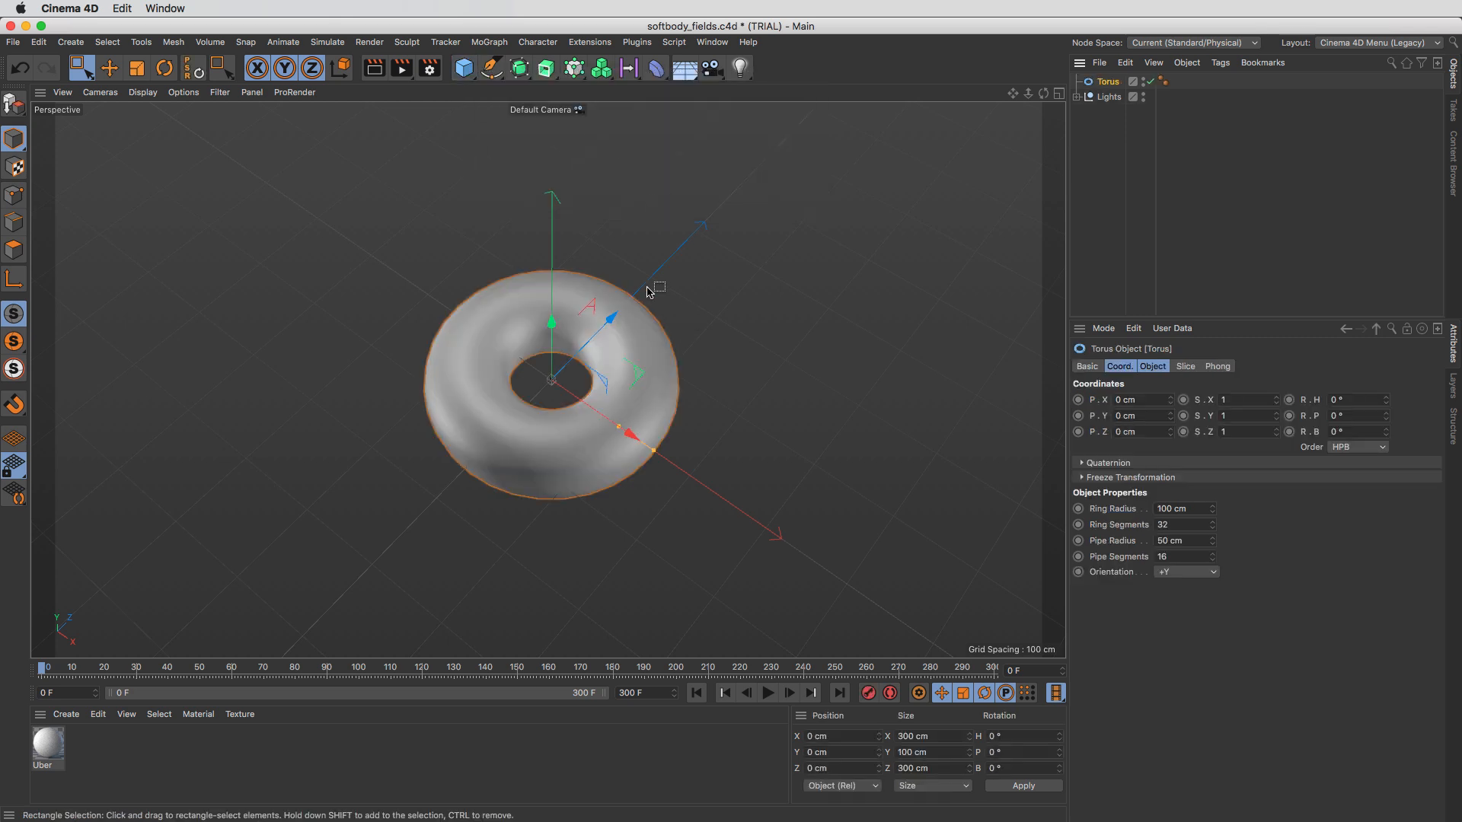
pyautogui.click(109, 68)
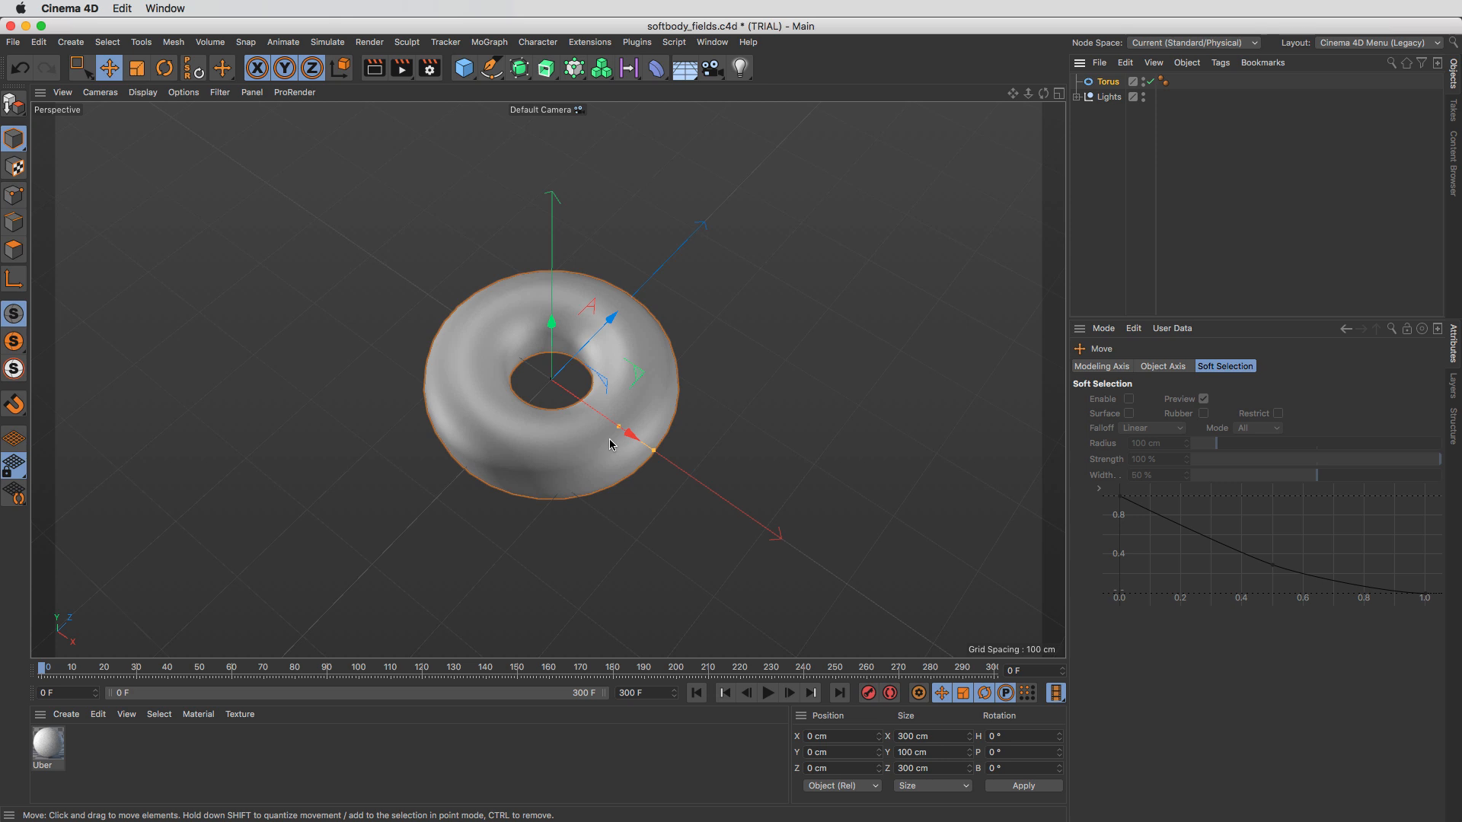
pyautogui.moveTo(619, 427); pyautogui.dragTo(707, 489)
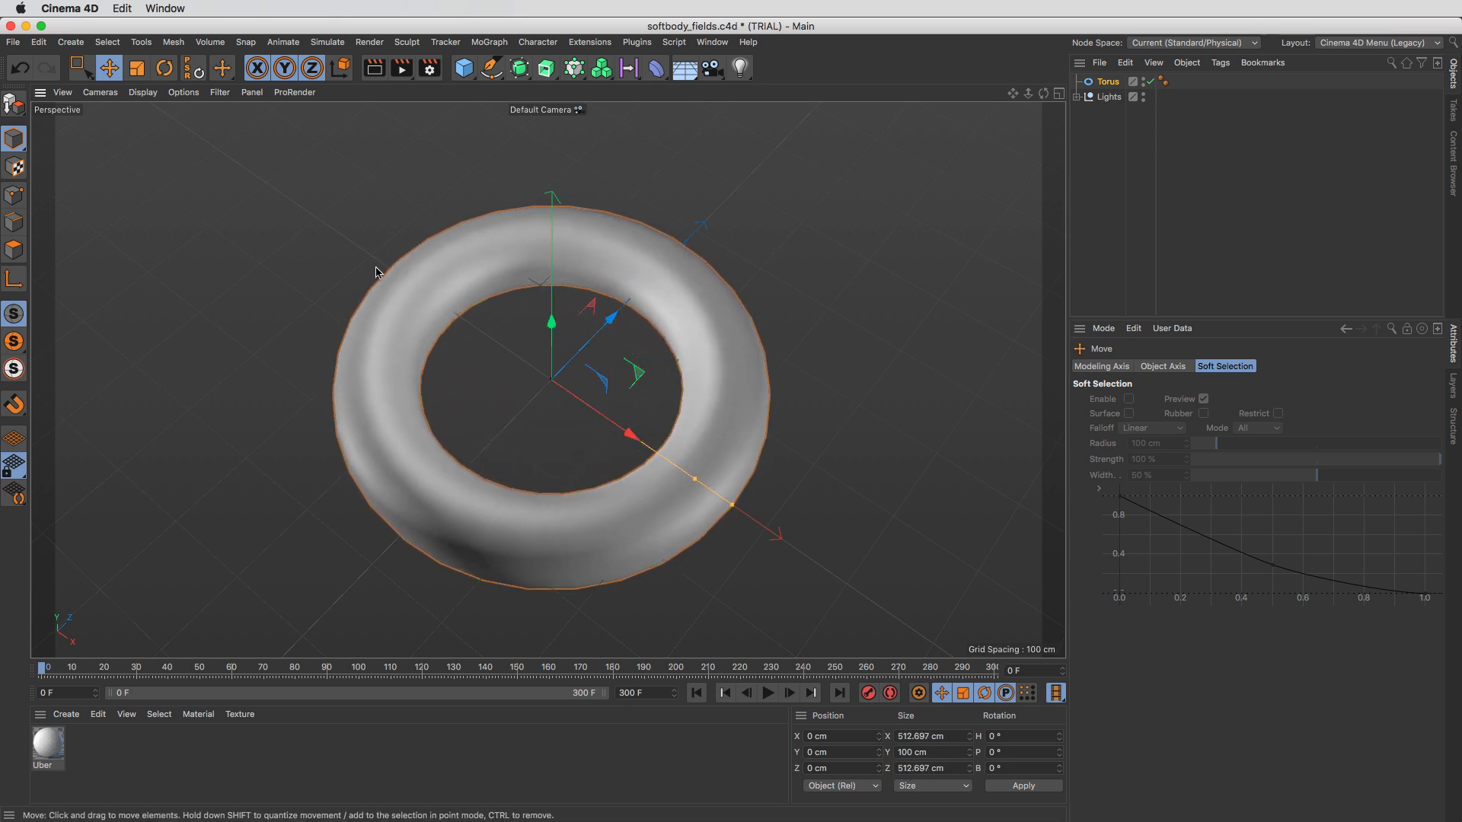
# Step: With wireframe lines displayed over the shading, move the torus below Lights in the object hierarchy and raise its ring segments to 128
pyautogui.click(143, 93)
pyautogui.click(243, 131)
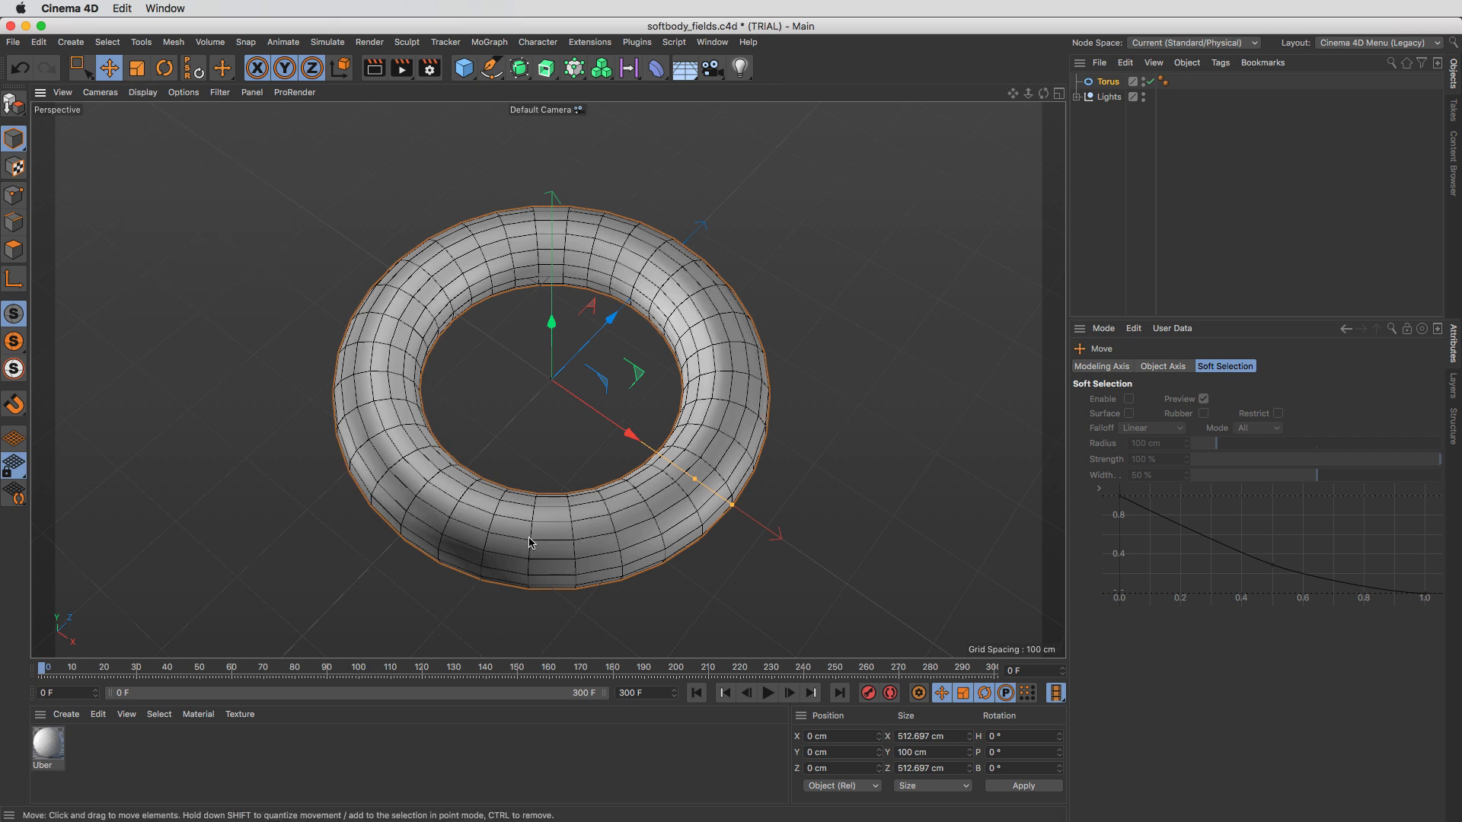
pyautogui.moveTo(1102, 83); pyautogui.dragTo(1103, 123)
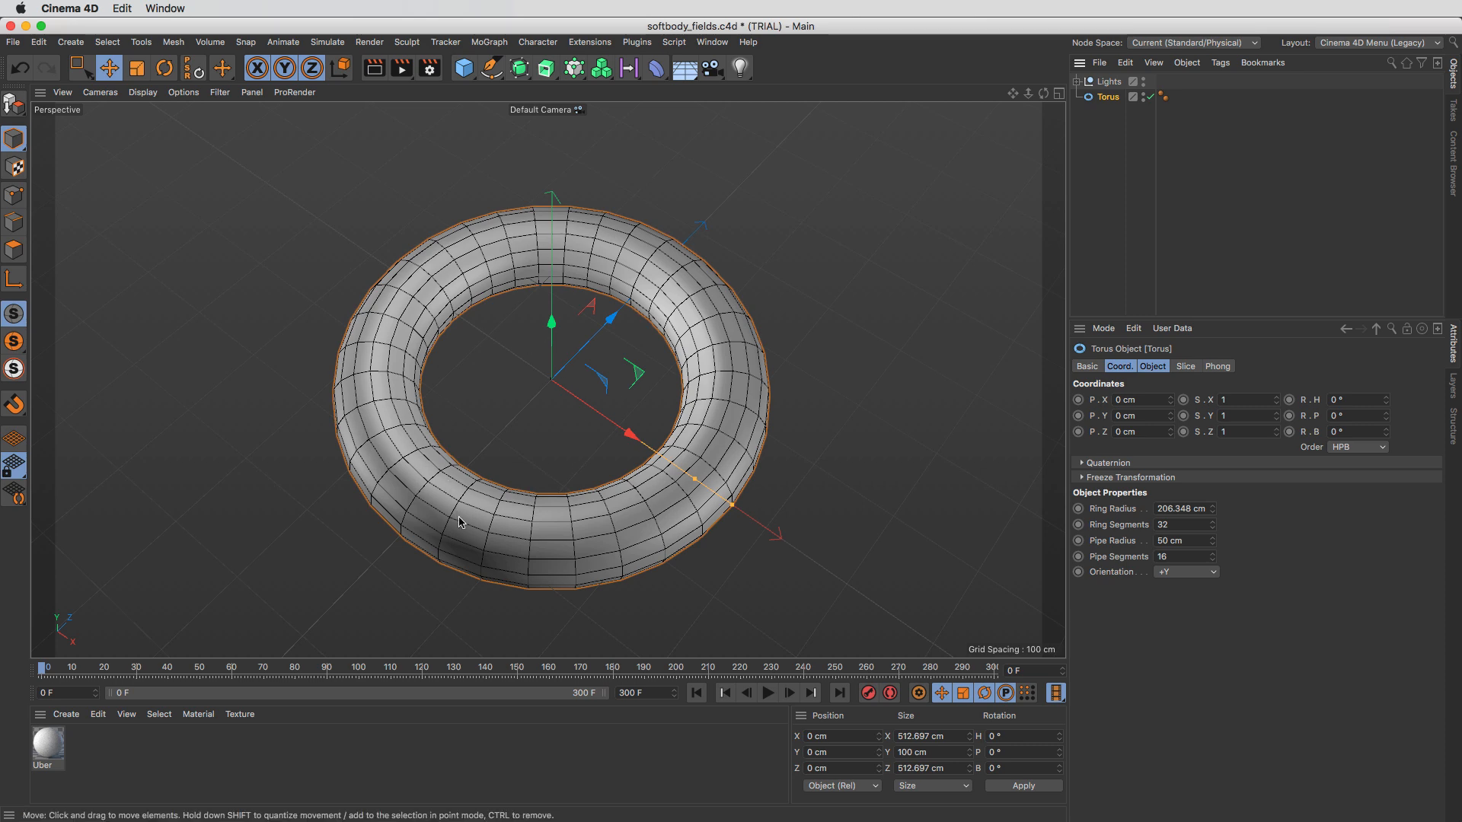
pyautogui.moveTo(1212, 524); pyautogui.dragTo(1212, 472)
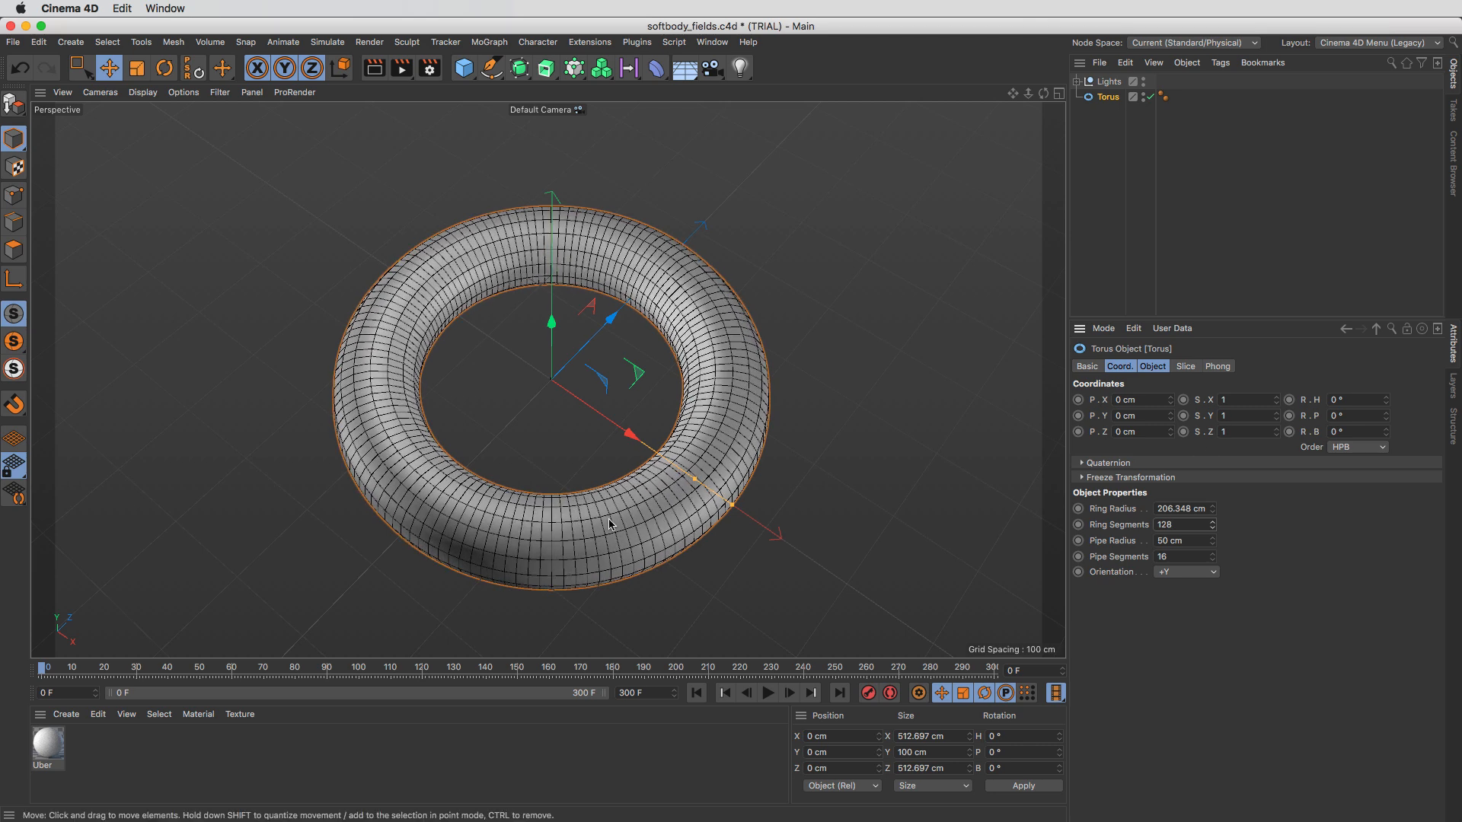
pyautogui.click(464, 73)
pyautogui.click(466, 70)
pyautogui.click(522, 143)
pyautogui.moveTo(651, 390); pyautogui.dragTo(682, 377)
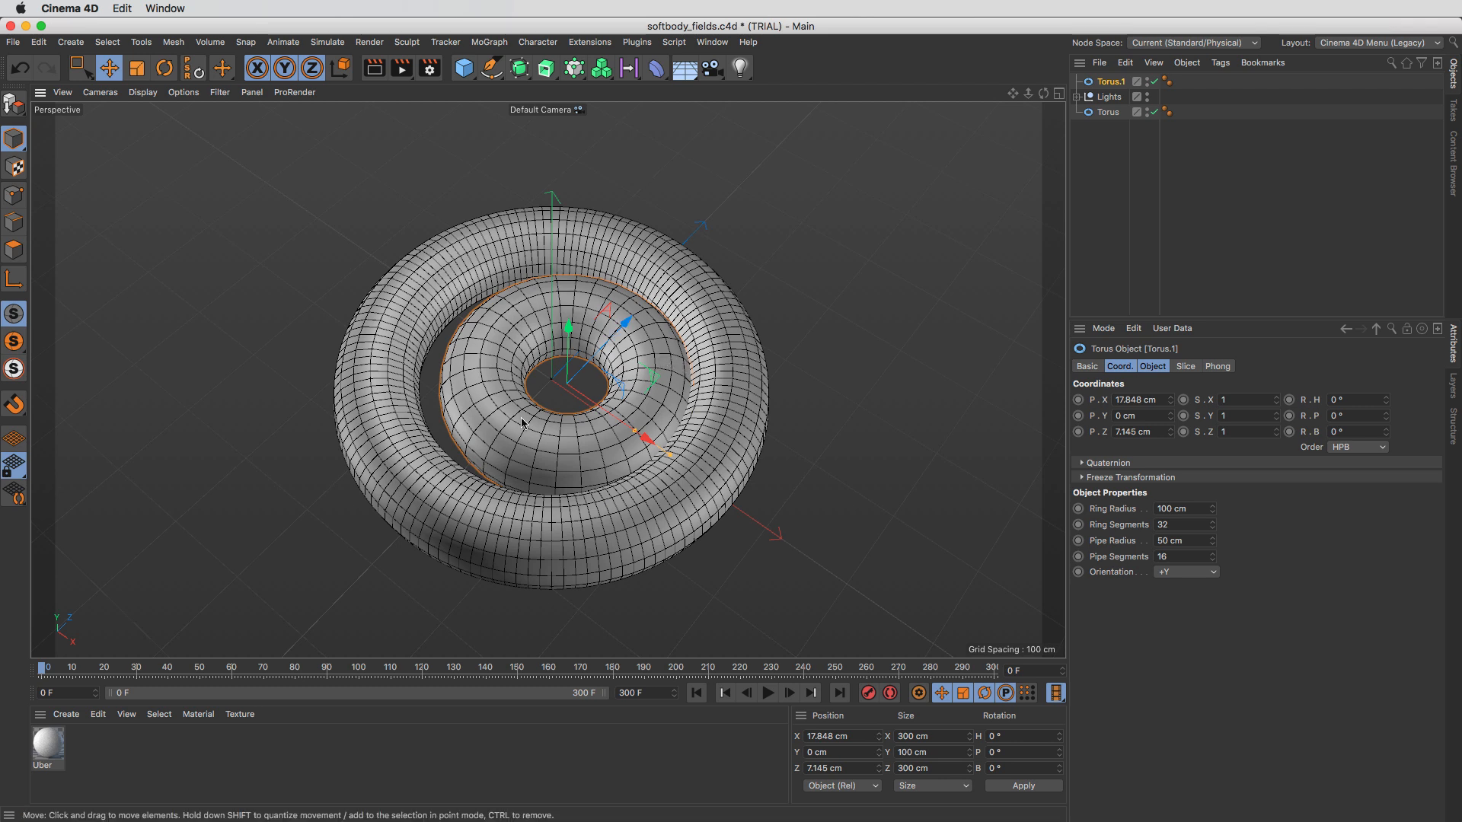
pyautogui.press('super+z')
pyautogui.press('super+z')
pyautogui.press('super+z')
pyautogui.press('super+z')
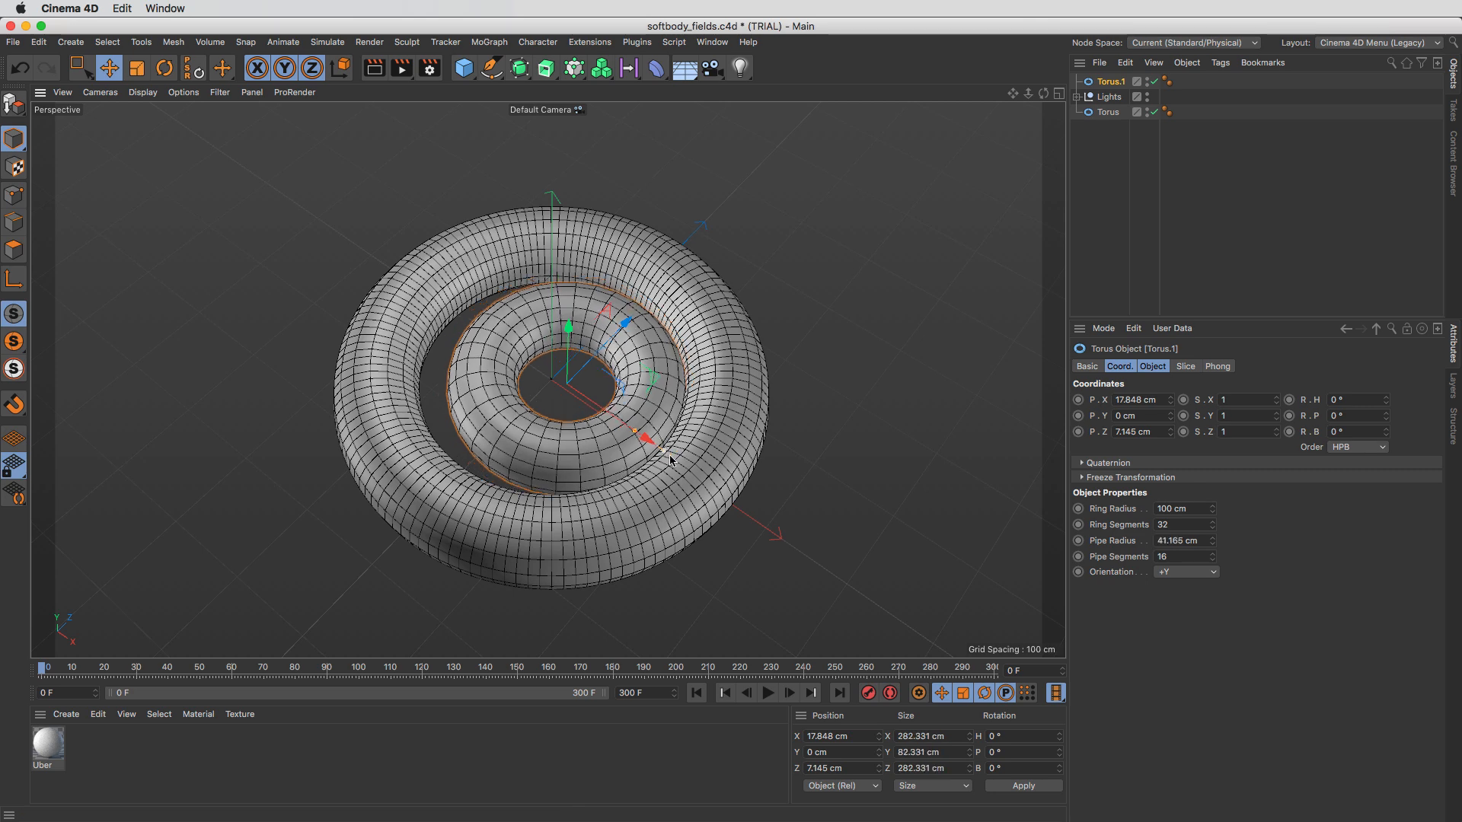
pyautogui.click(667, 527)
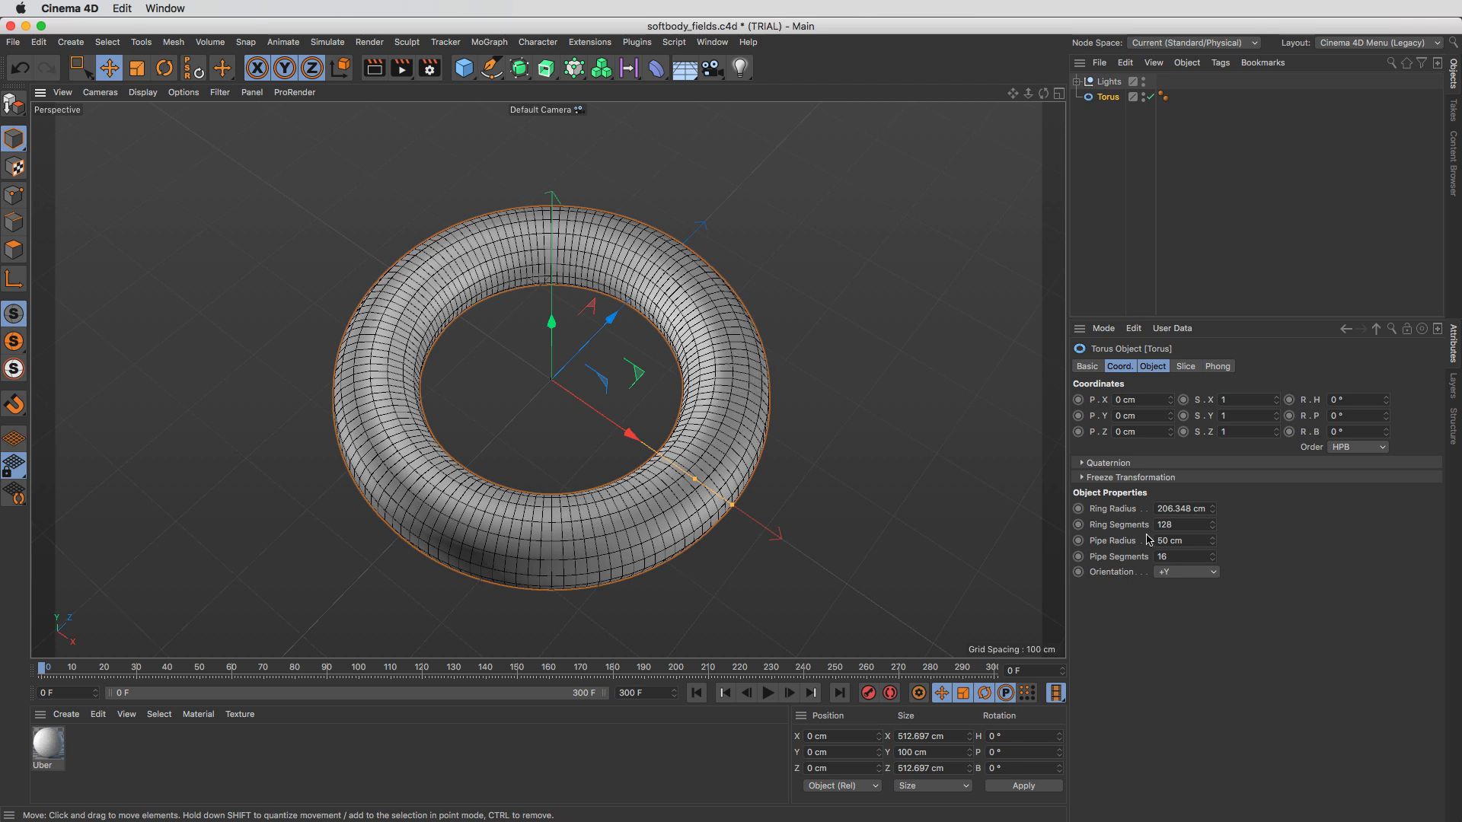
# Step: Set the torus to 110 ring segments and 25 pipe segments, and nest it under a new Subdivision Surface
pyautogui.moveTo(1211, 557); pyautogui.dragTo(1213, 535)
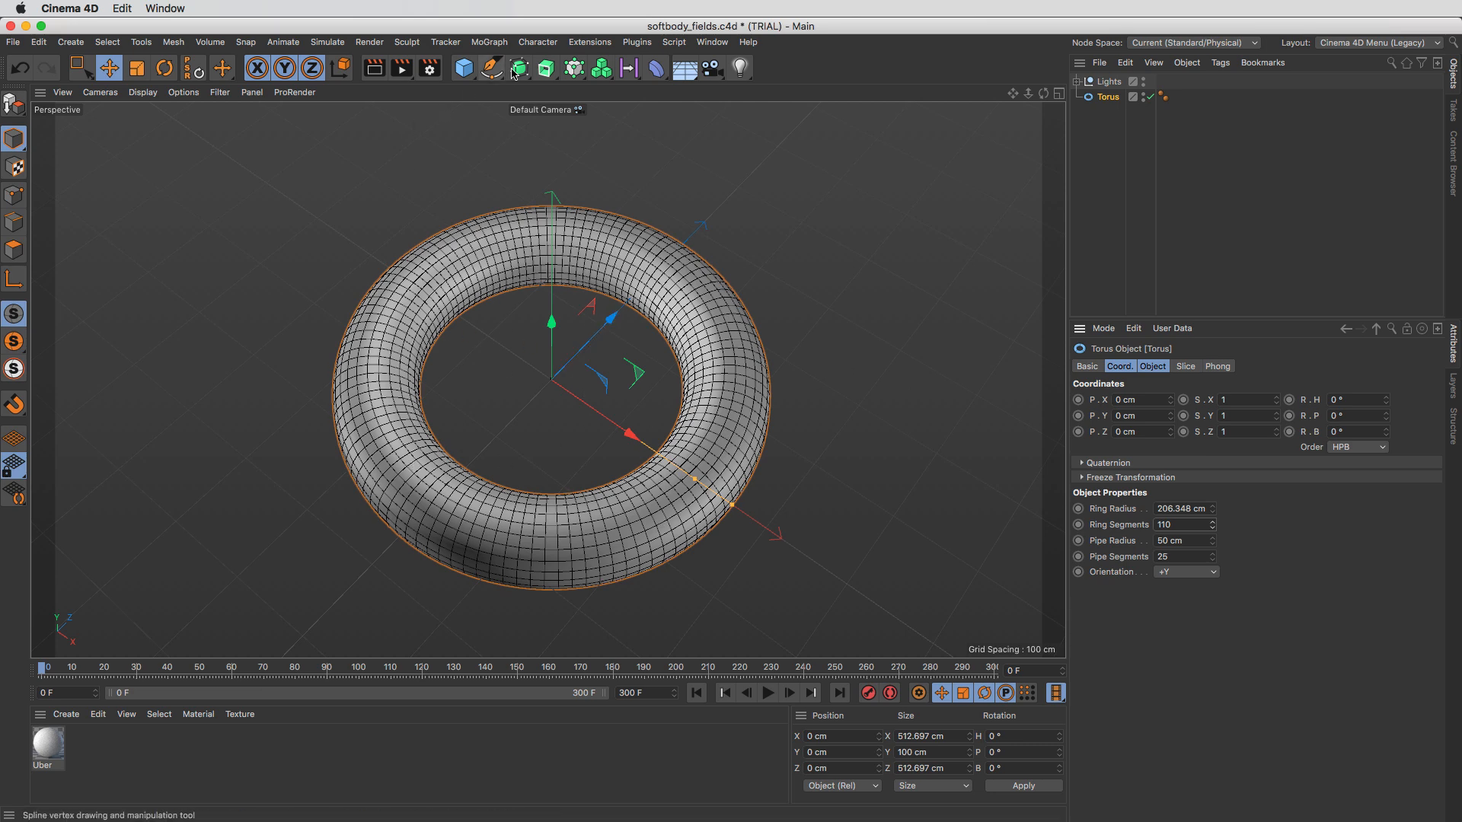
pyautogui.moveTo(528, 68); pyautogui.dragTo(578, 88)
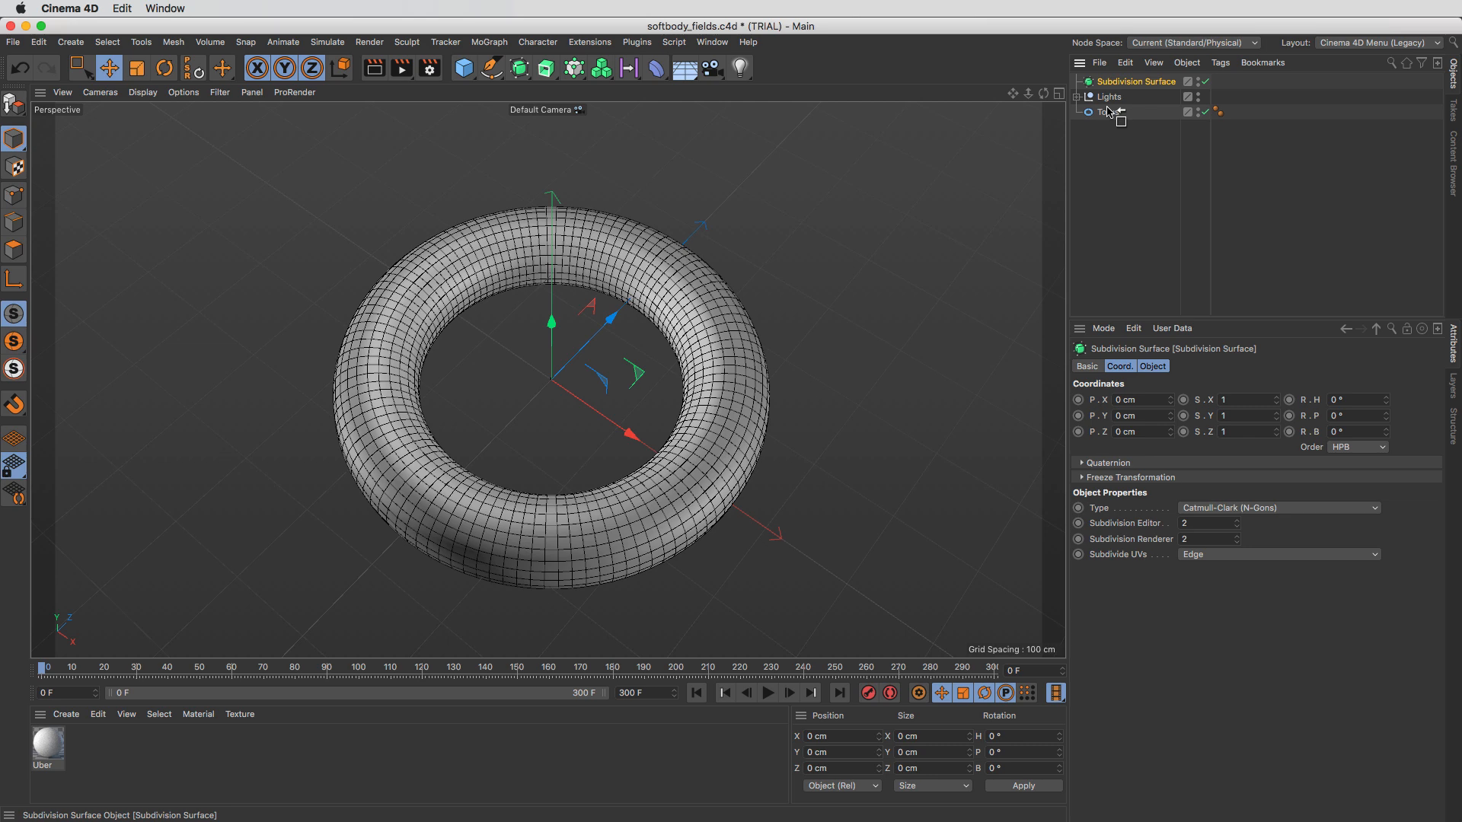
pyautogui.moveTo(1110, 115); pyautogui.dragTo(1131, 99)
pyautogui.click(1075, 179)
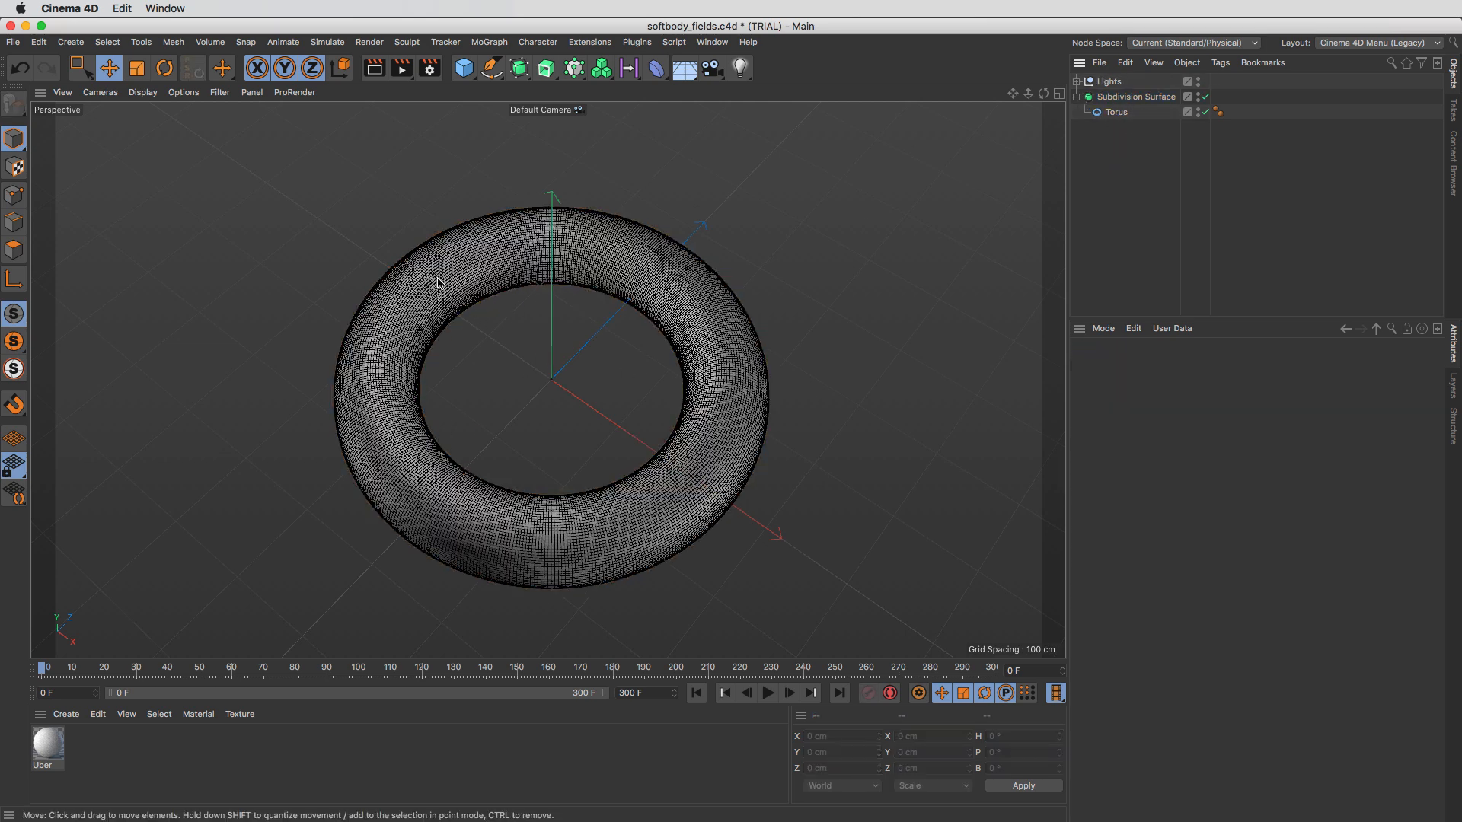
# Step: Take the torus back out of the Subdivision Surface and make it an editable polygon object
pyautogui.click(1111, 113)
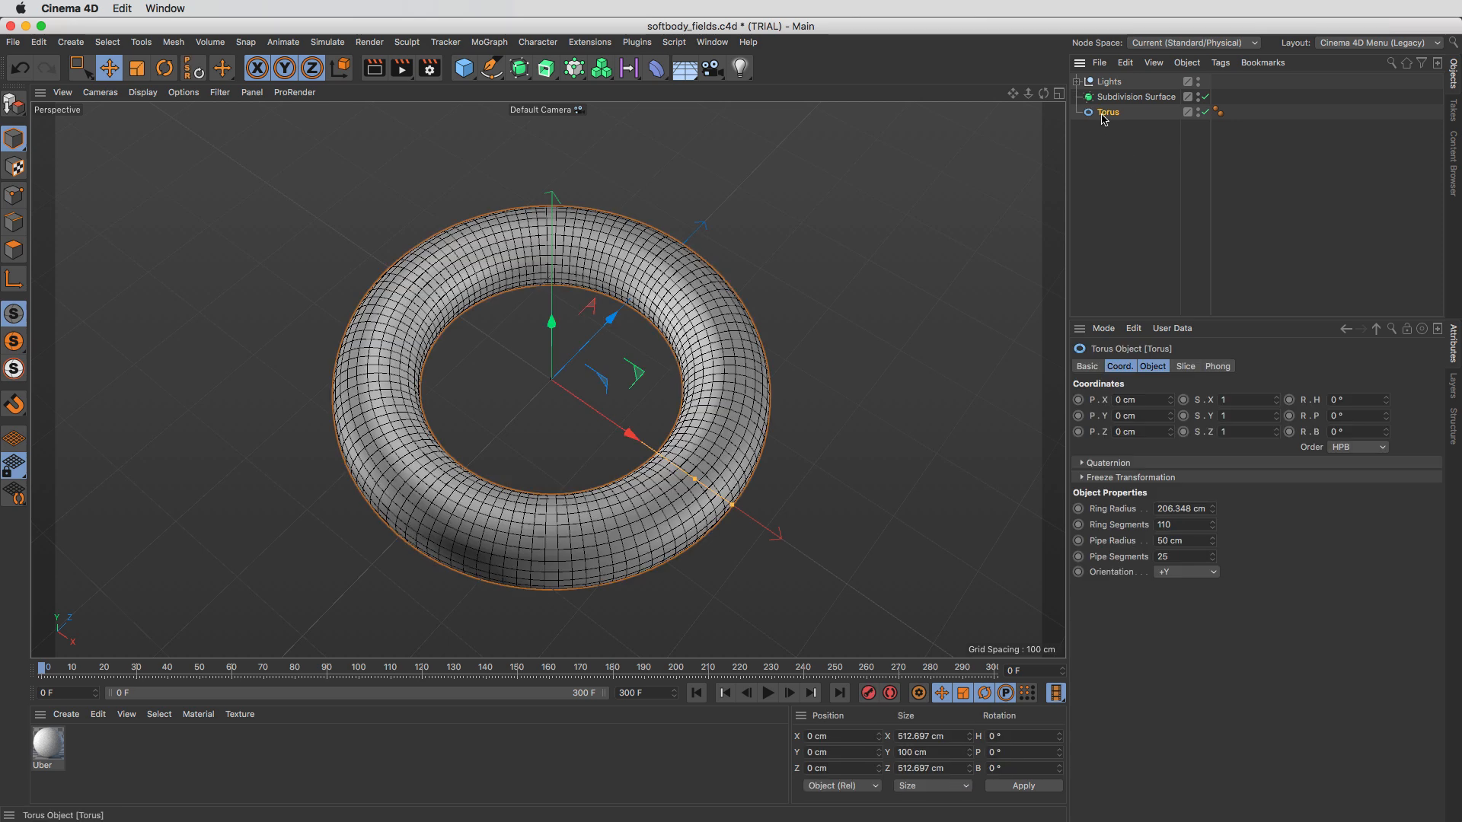
pyautogui.click(15, 104)
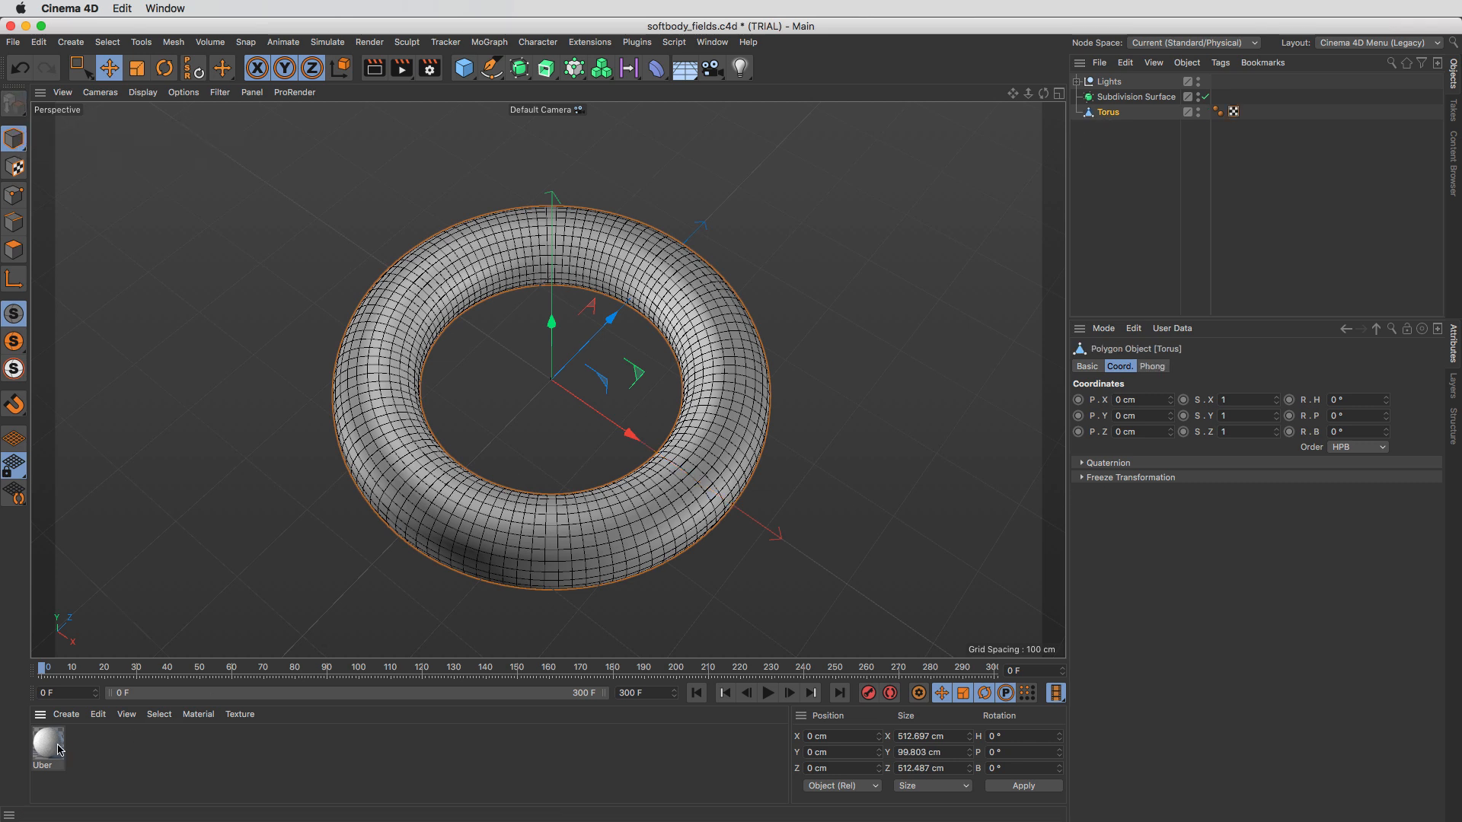
# Step: Apply the Uber material to the torus and display the view with smooth shading without wireframe lines
pyautogui.moveTo(1106, 112); pyautogui.dragTo(1112, 113)
pyautogui.click(142, 92)
pyautogui.click(156, 110)
pyautogui.click(1179, 244)
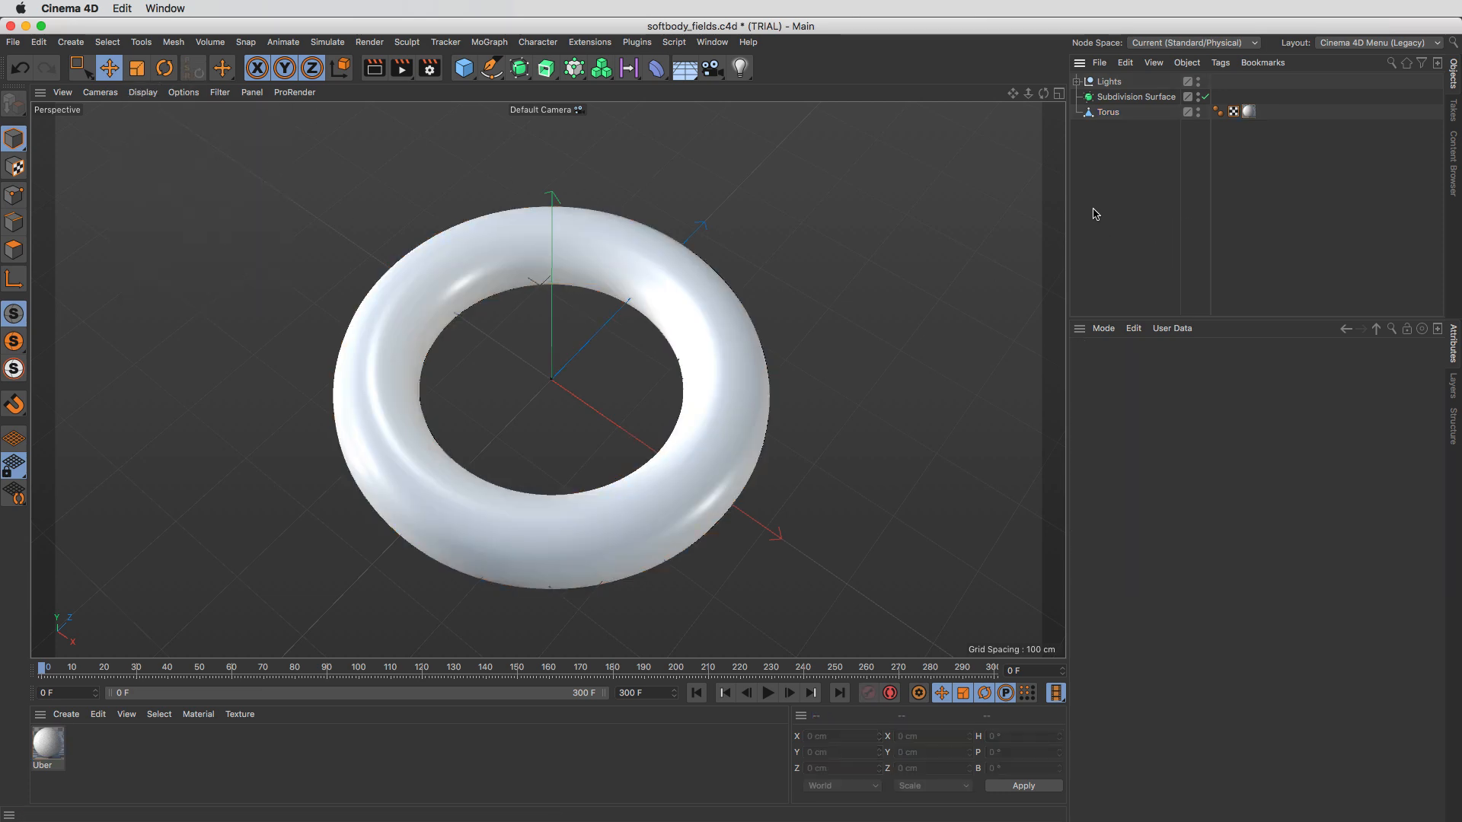
# Step: Add a Soft Body simulation tag to the torus
pyautogui.click(1126, 112)
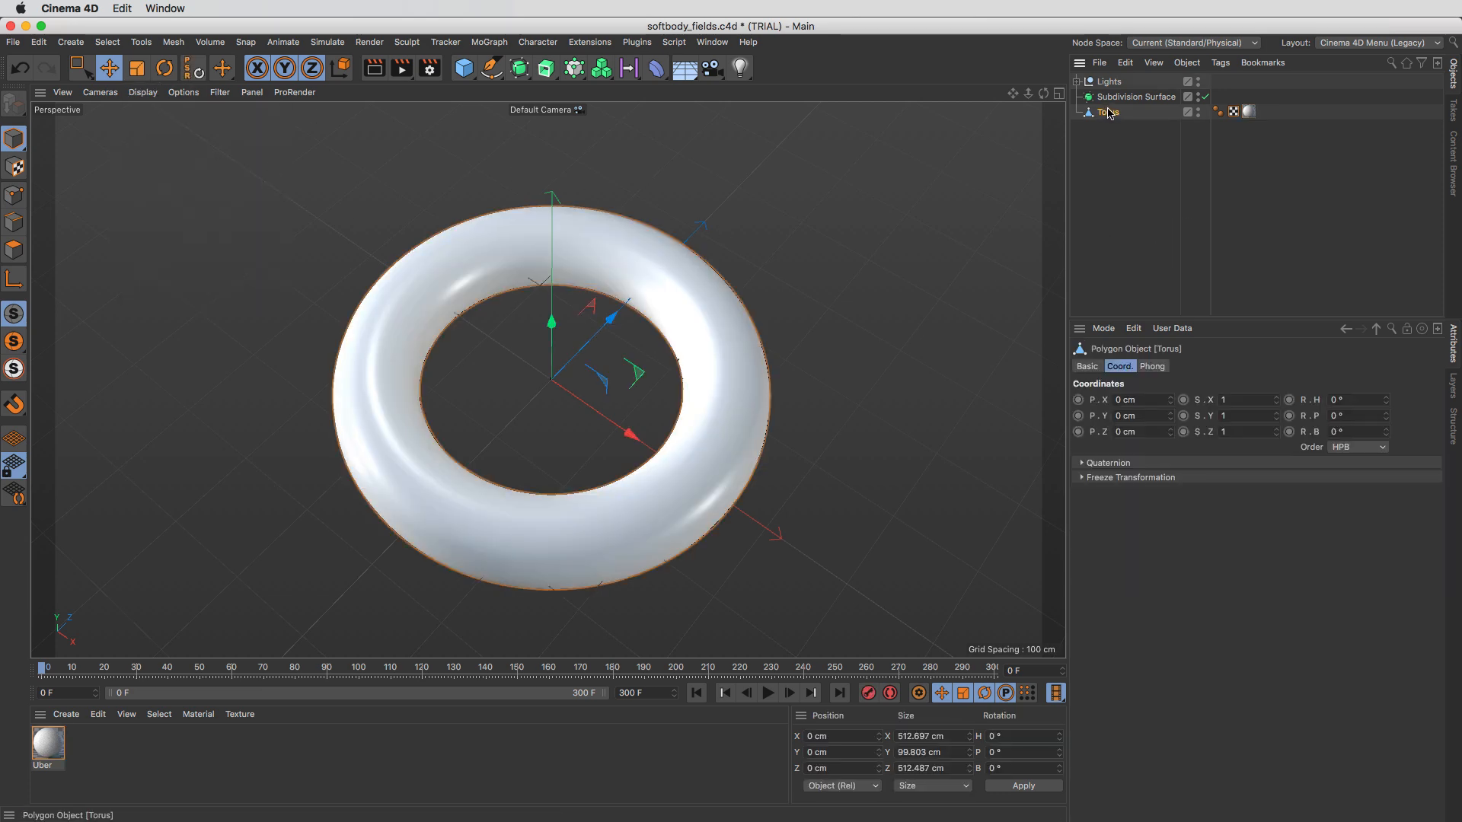
pyautogui.rightClick(1110, 115)
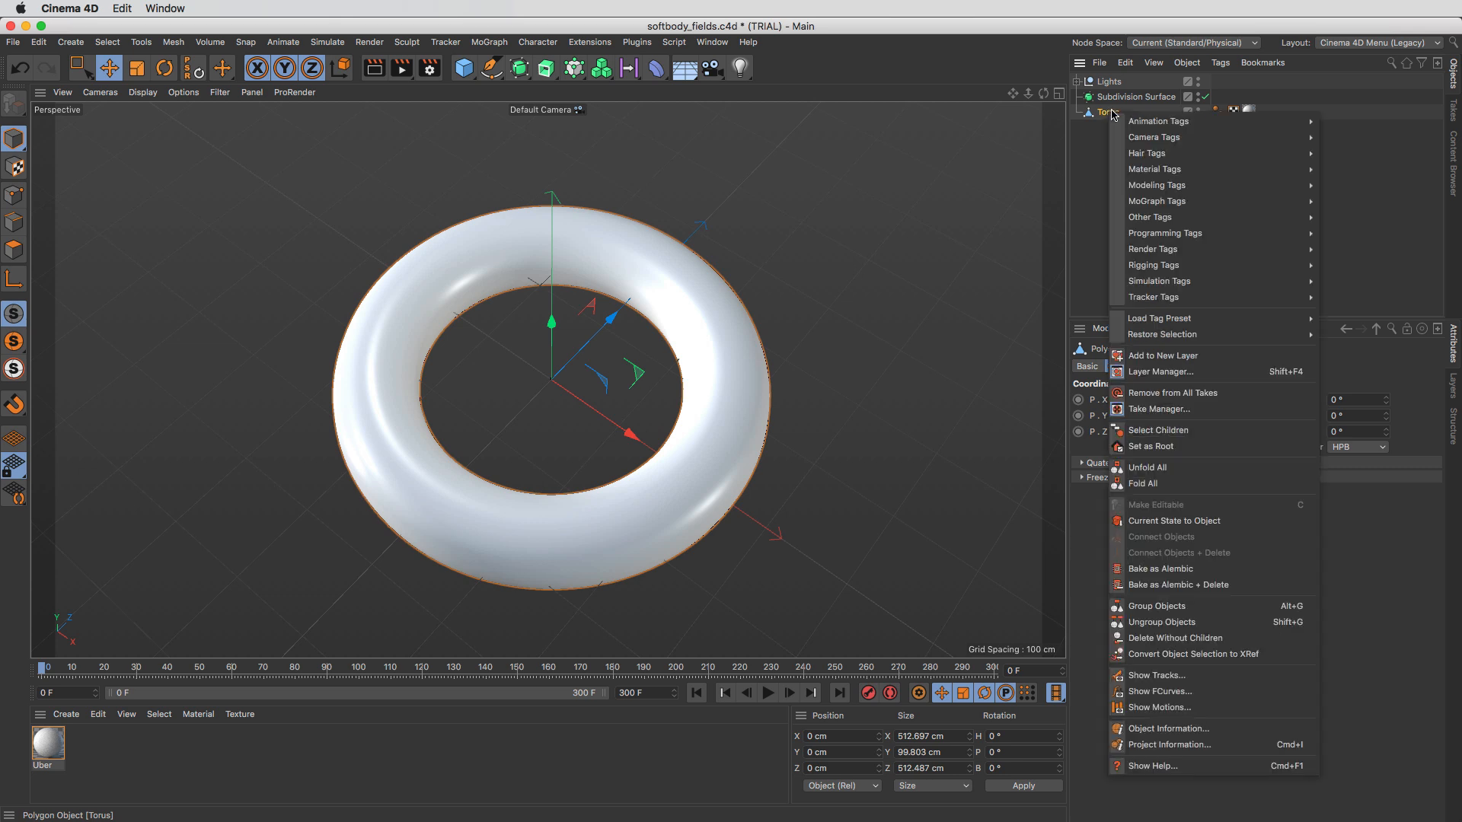
pyautogui.moveTo(1201, 282)
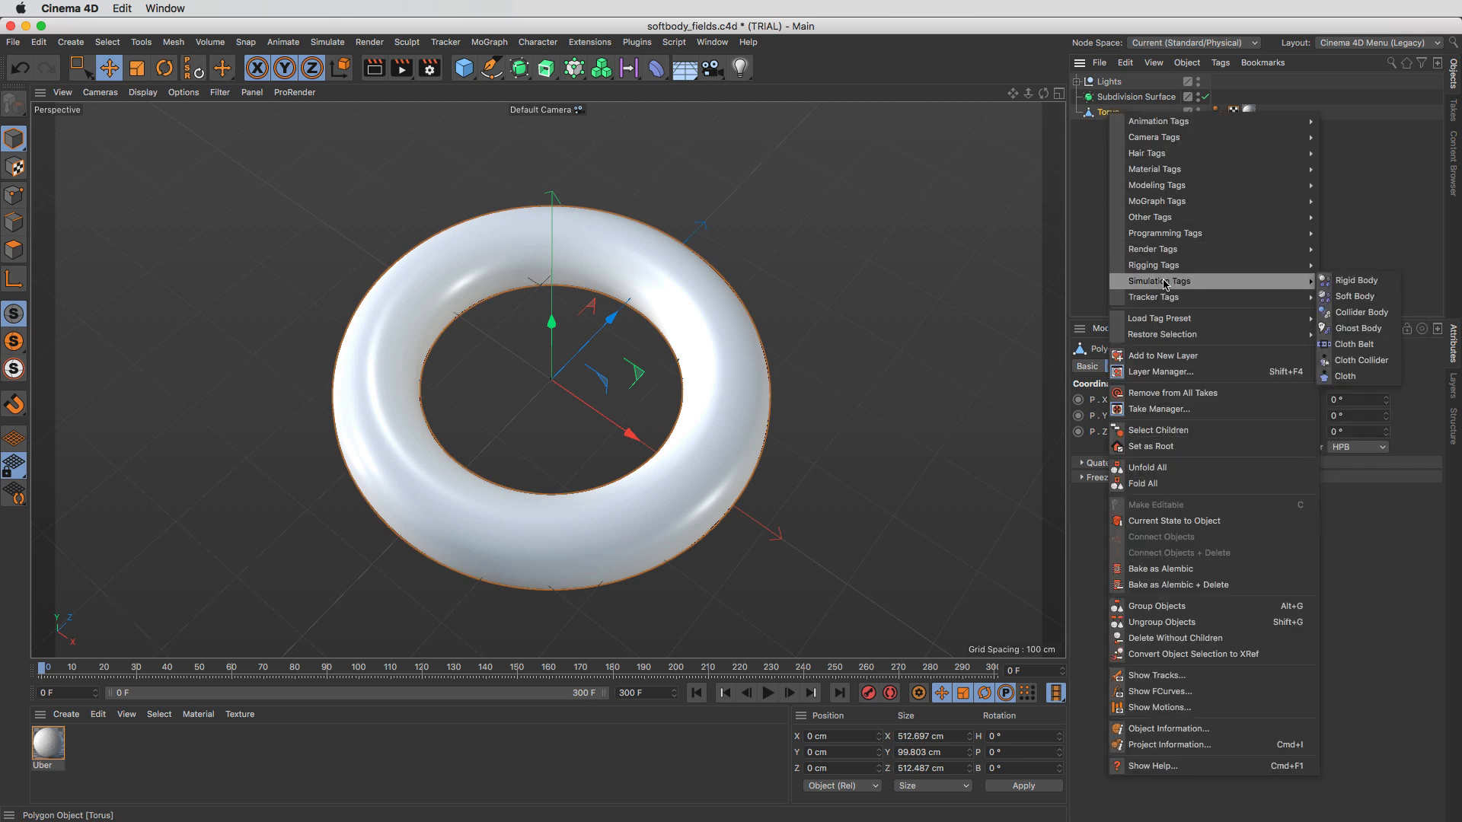
pyautogui.click(1345, 306)
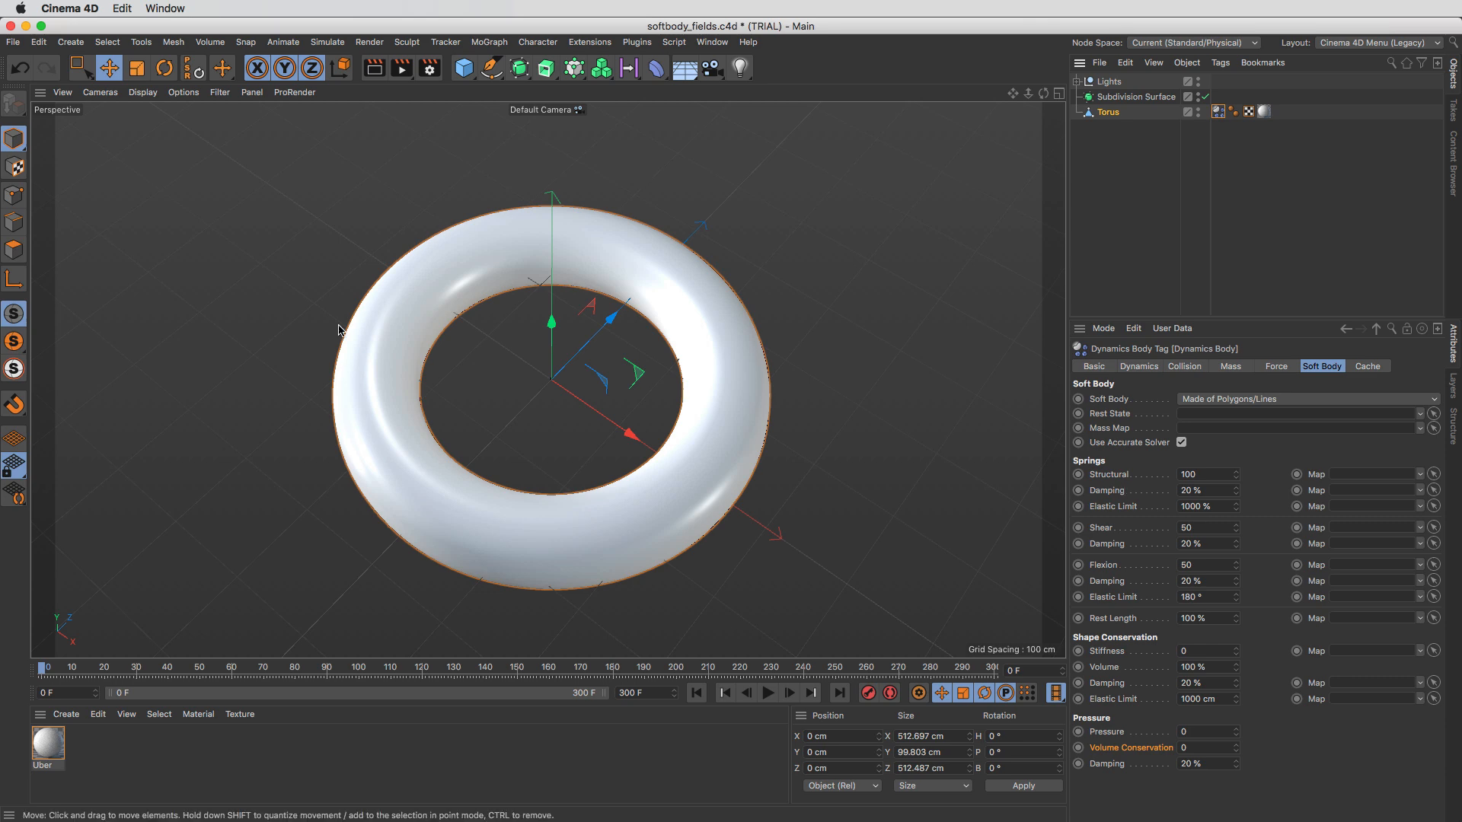
# Step: Switch to polygon mode and set the torus's soft body pressure to 59
pyautogui.click(14, 250)
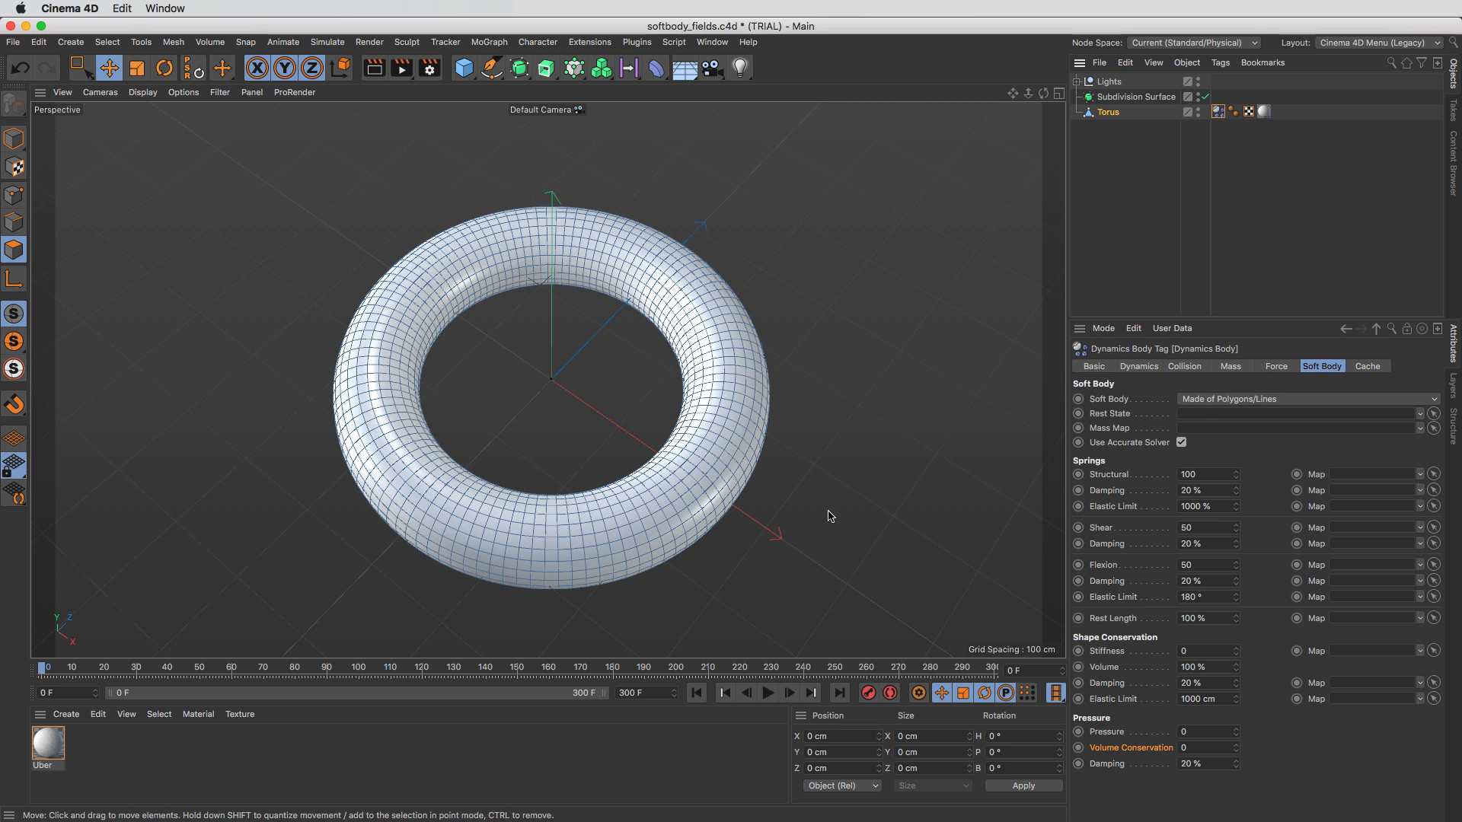
pyautogui.click(1135, 475)
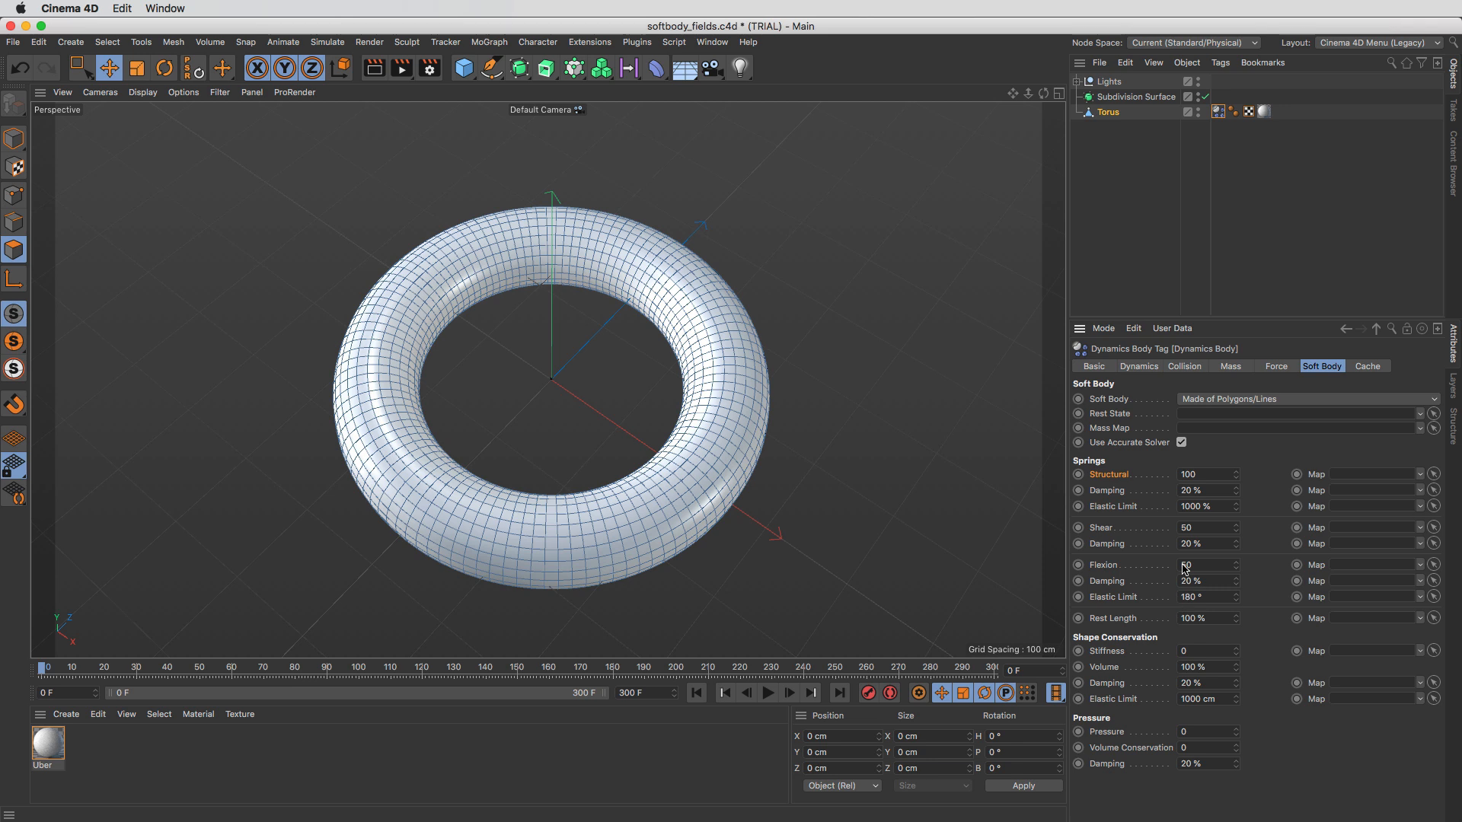
pyautogui.click(1146, 652)
pyautogui.click(1151, 737)
pyautogui.moveTo(1236, 732); pyautogui.dragTo(1236, 723)
# Step: Play the simulation to preview the pressurised torus, and return to the start of the animation
pyautogui.click(768, 693)
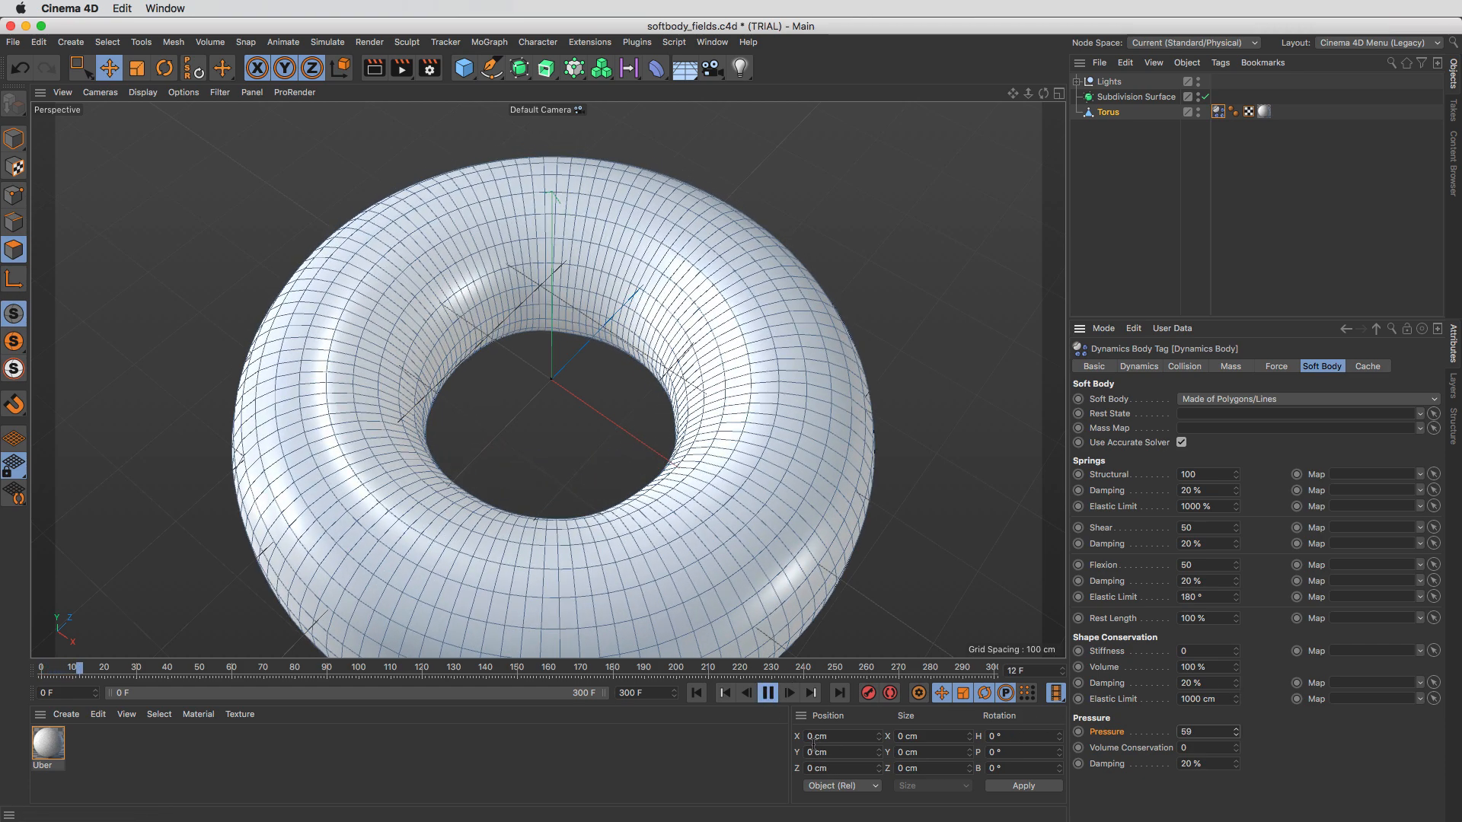
pyautogui.click(697, 696)
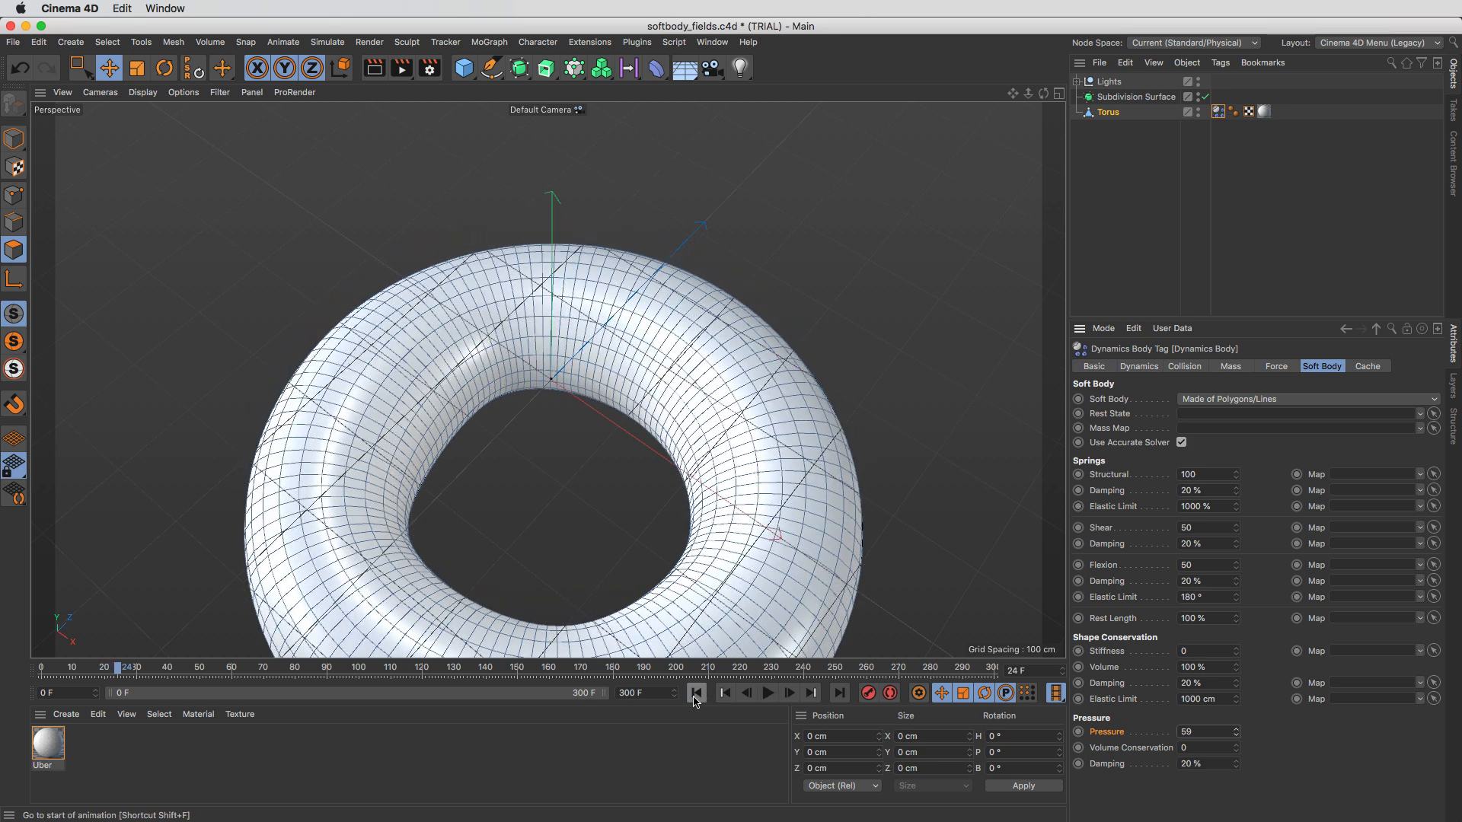
pyautogui.click(696, 694)
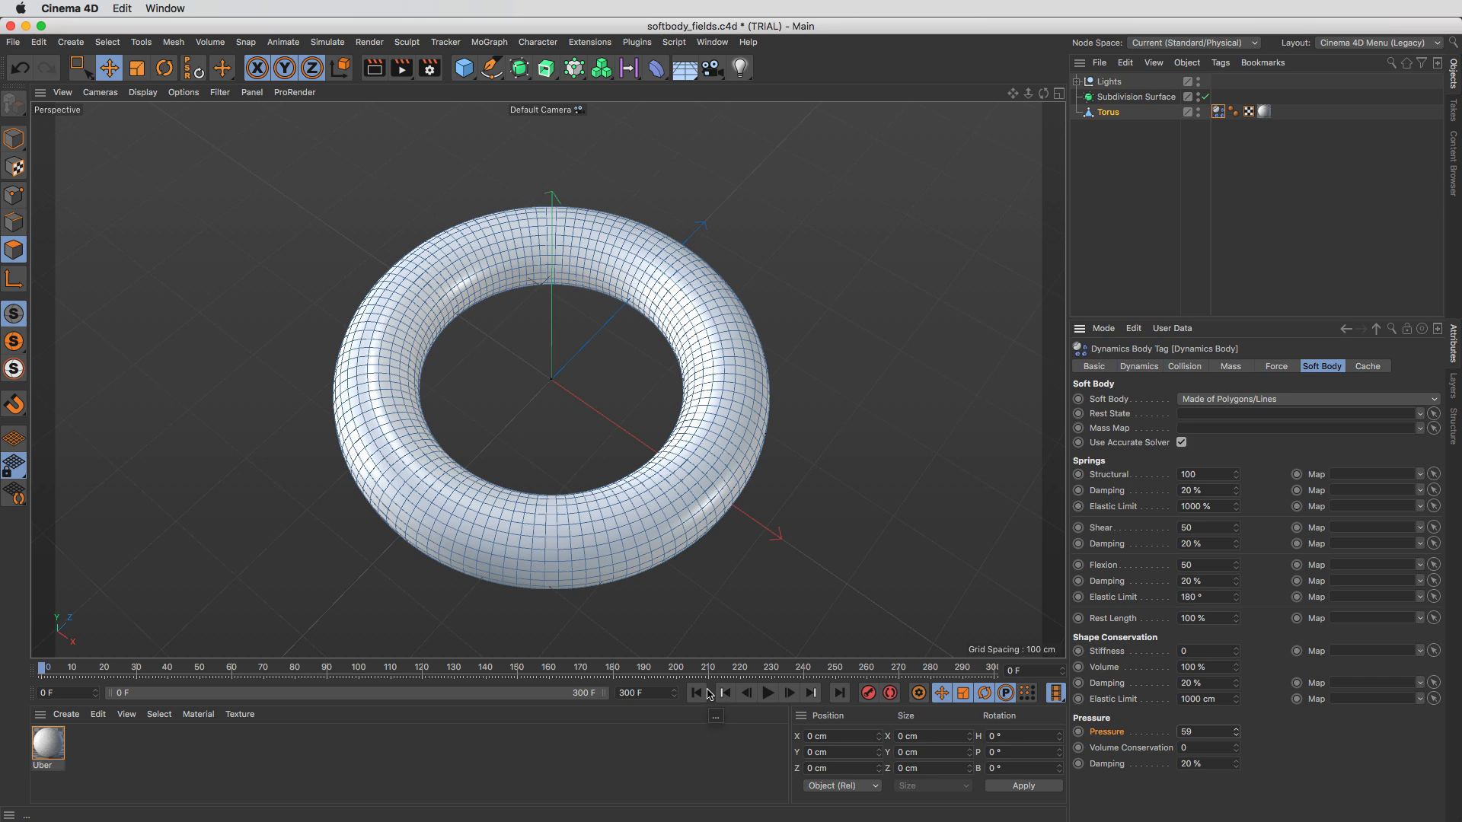
# Step: Set the gravity in the project's dynamics settings to 0 cm and show the Expert dynamics settings
pyautogui.press('super+d')
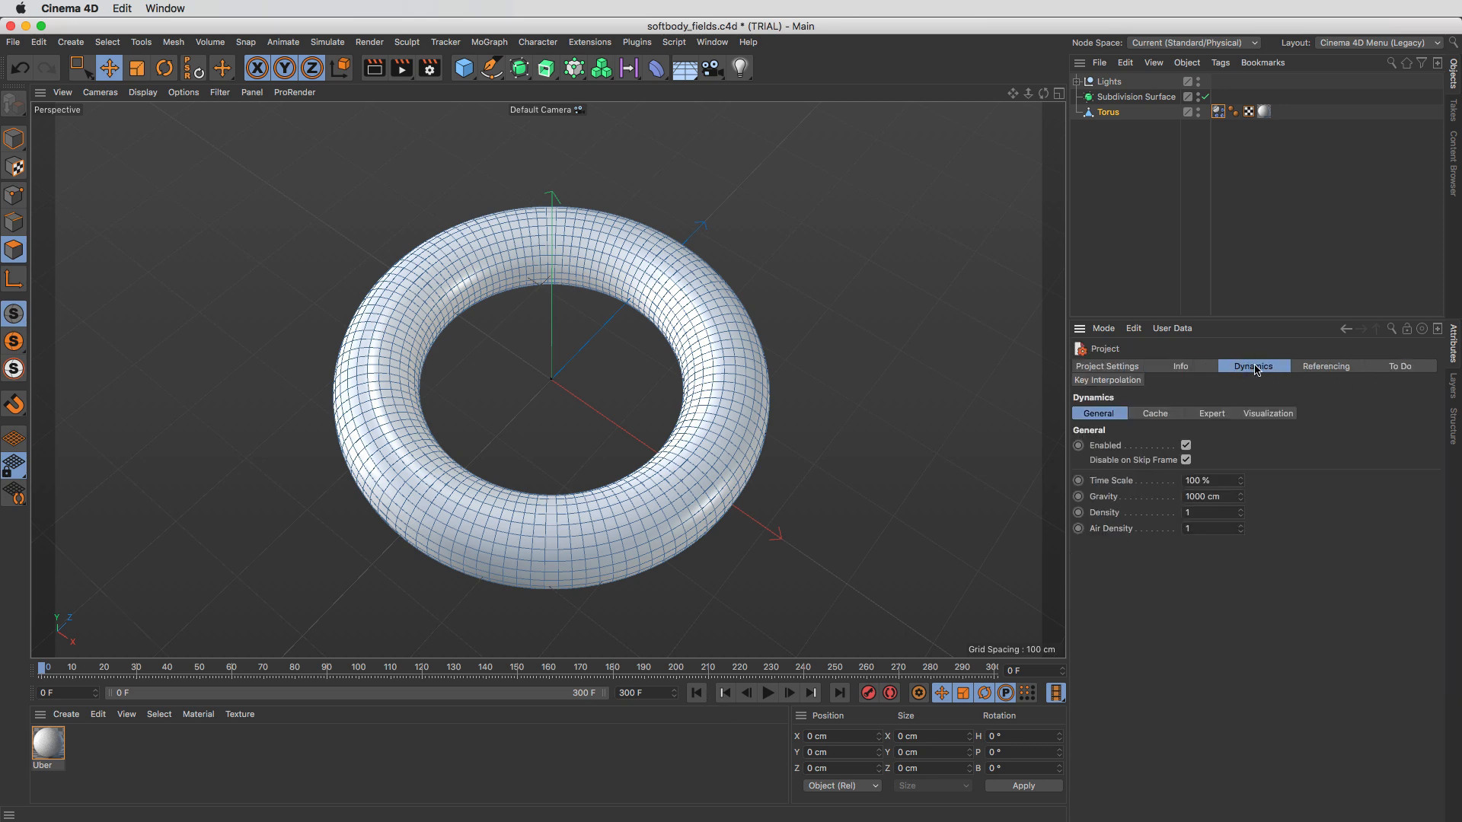
pyautogui.click(1155, 413)
pyautogui.click(1098, 414)
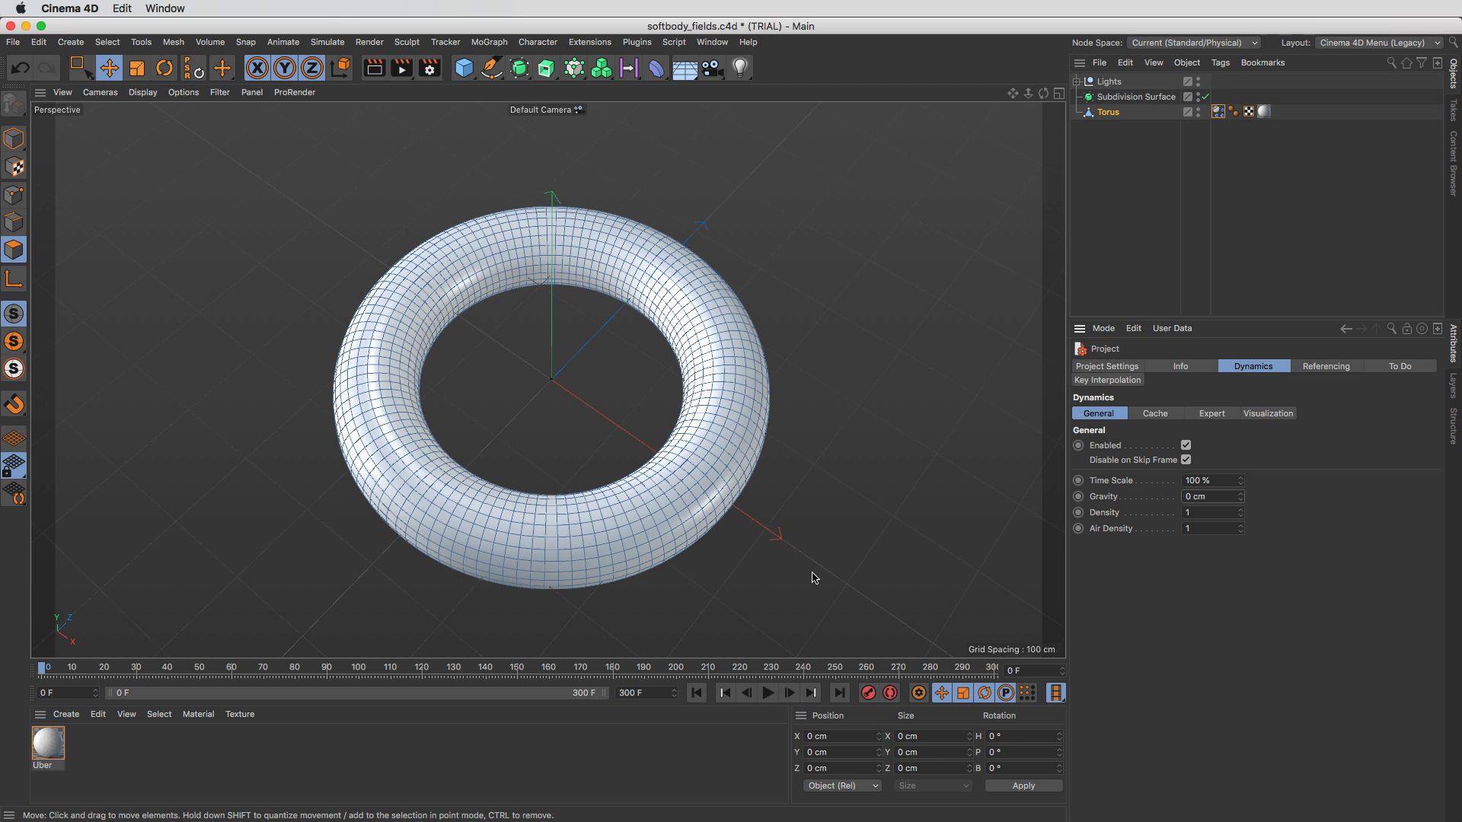
pyautogui.click(1218, 415)
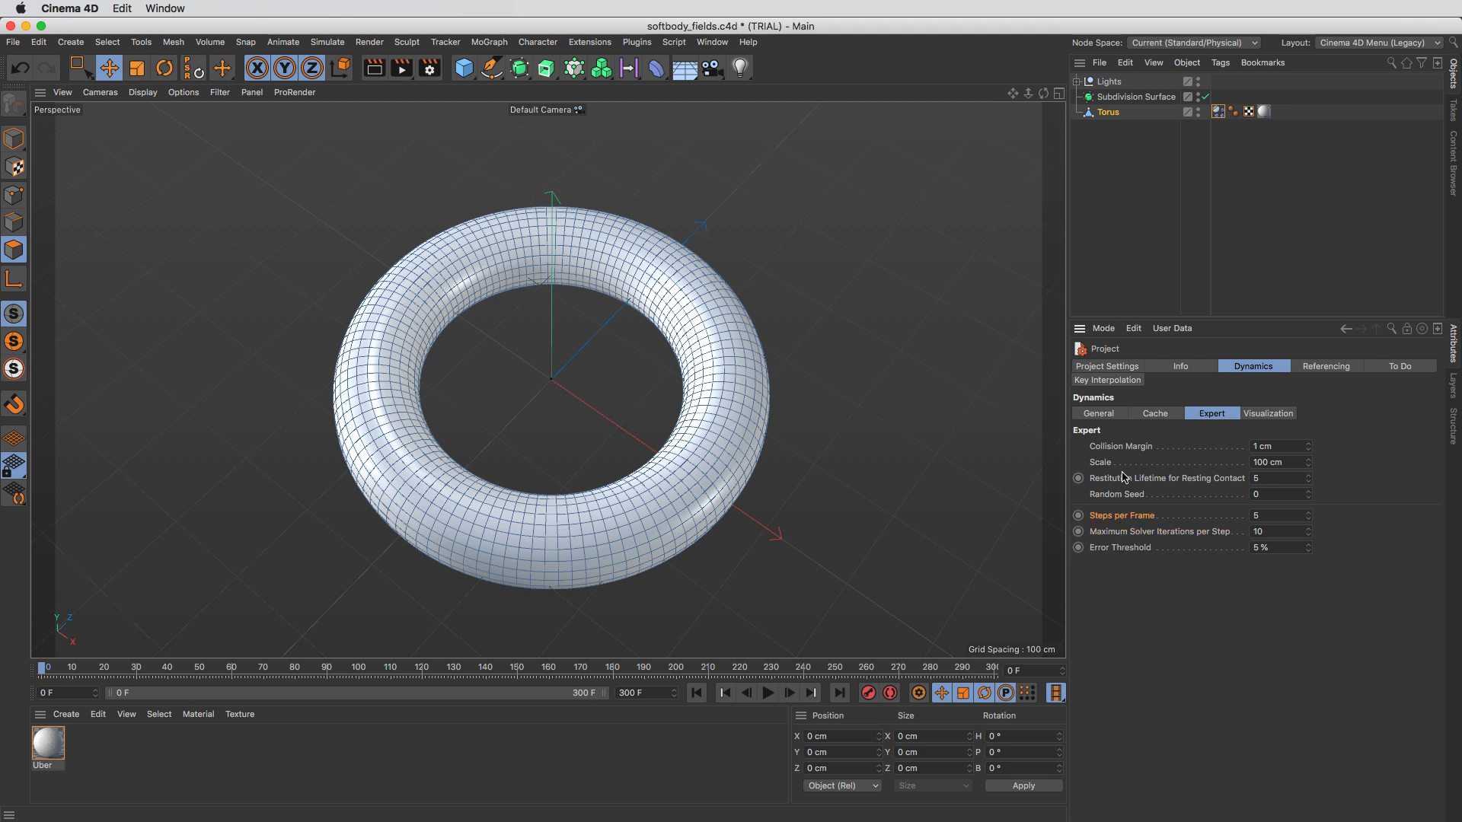
pyautogui.click(1114, 414)
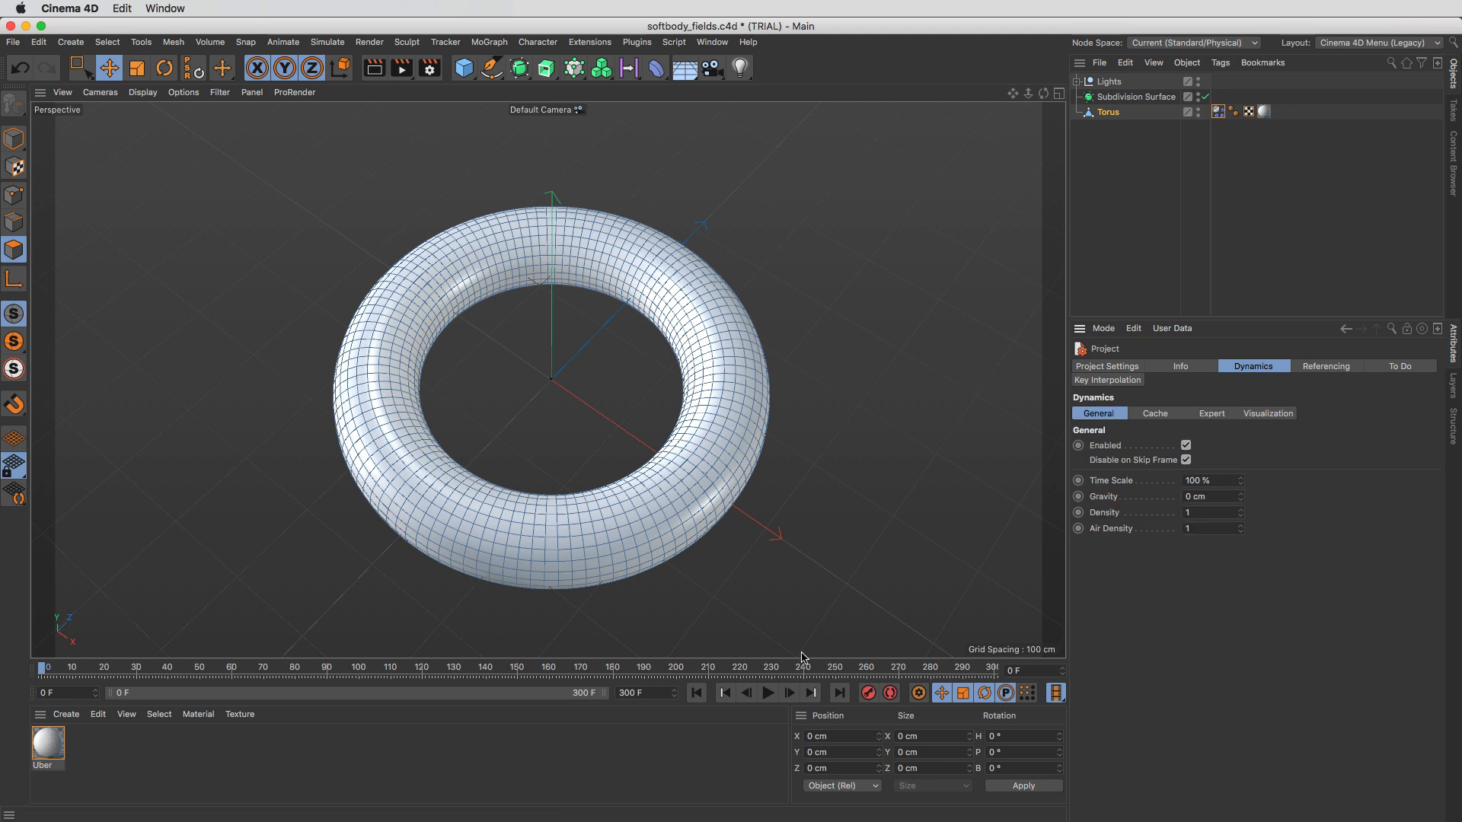
pyautogui.click(1211, 414)
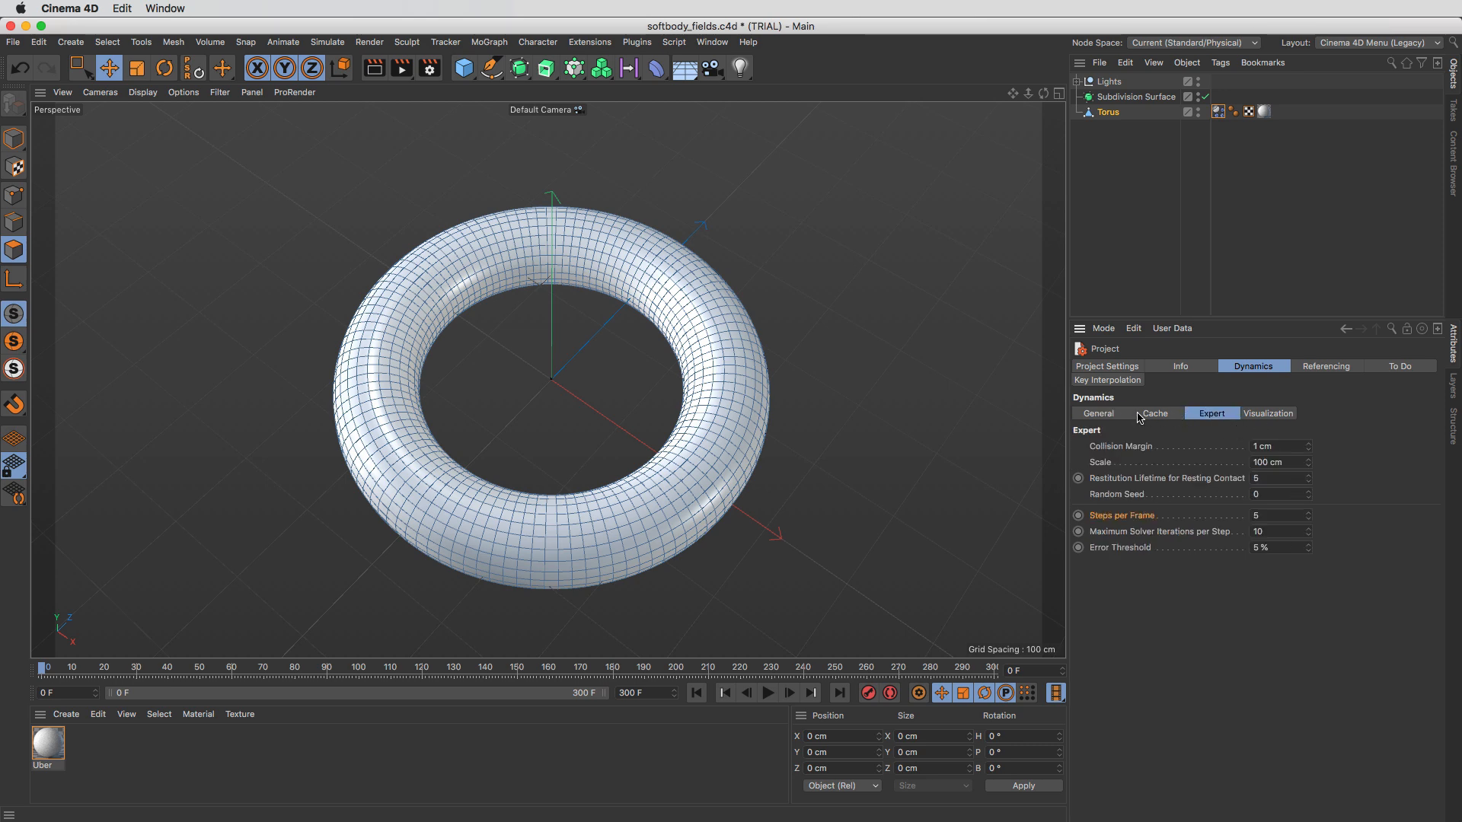
# Step: Play the simulation, set the torus's soft body Volume Conservation to 3, and stop playback
pyautogui.click(767, 694)
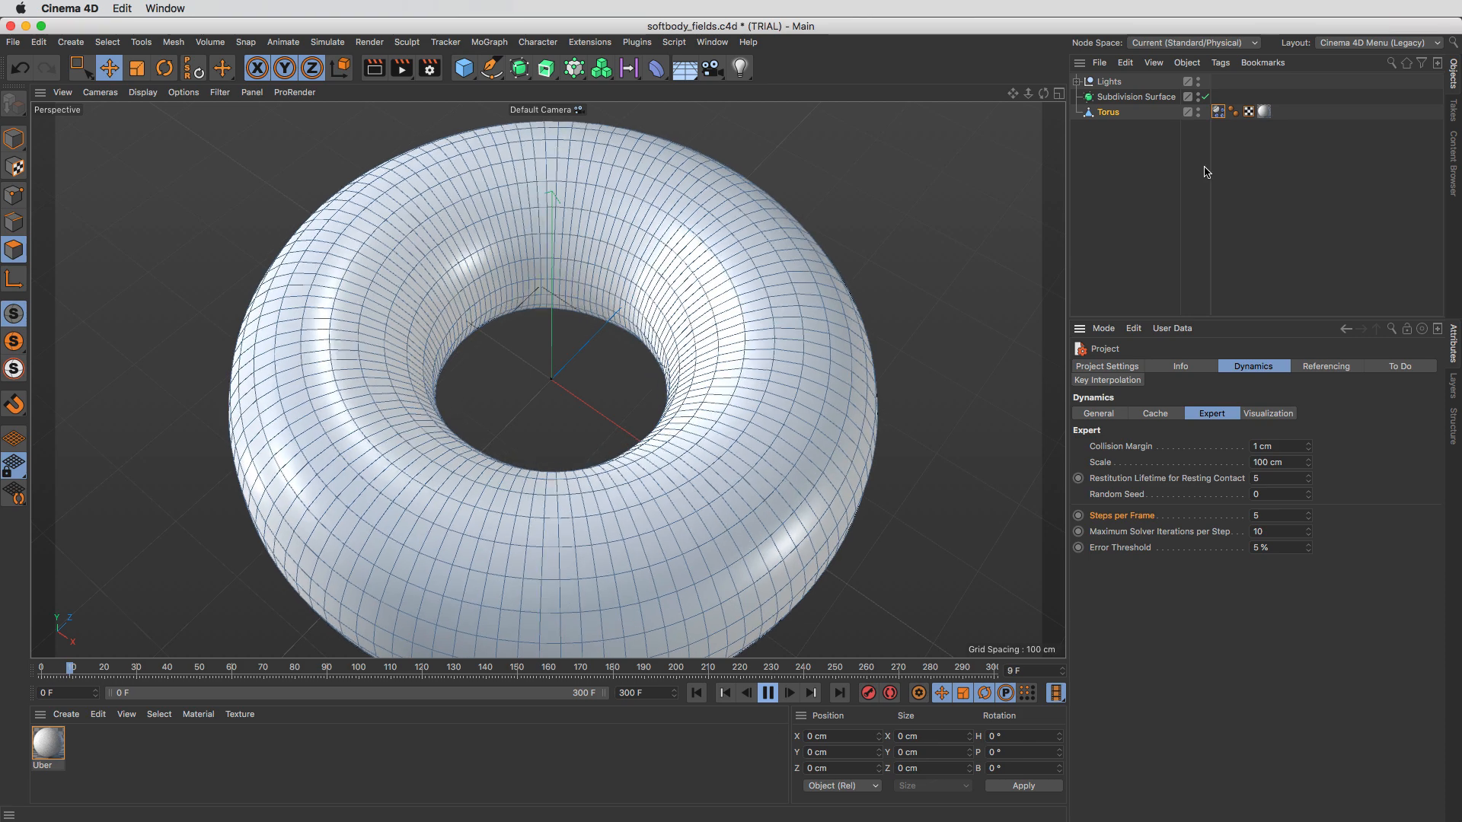
pyautogui.click(1218, 111)
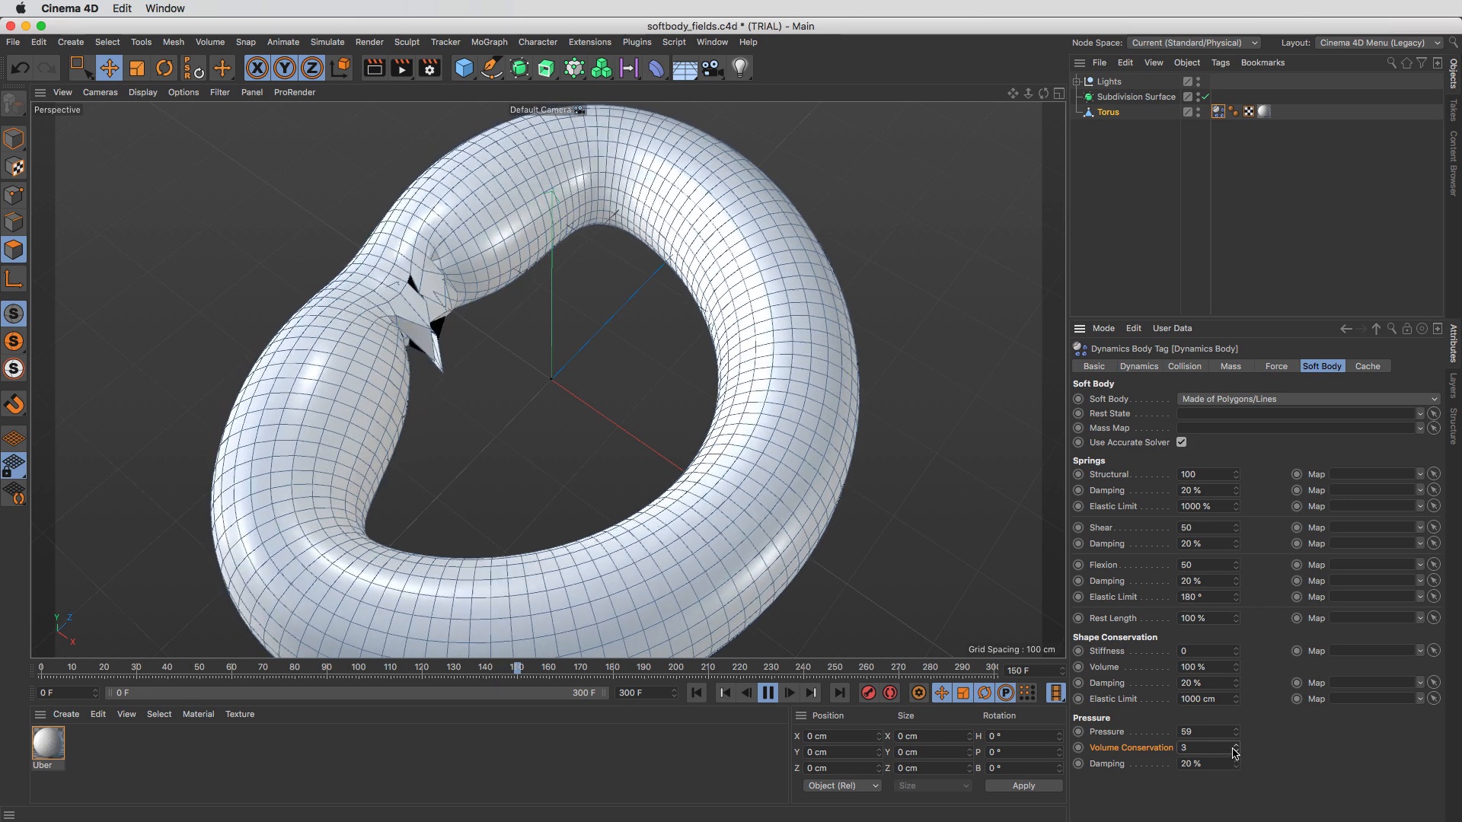
pyautogui.press('F8')
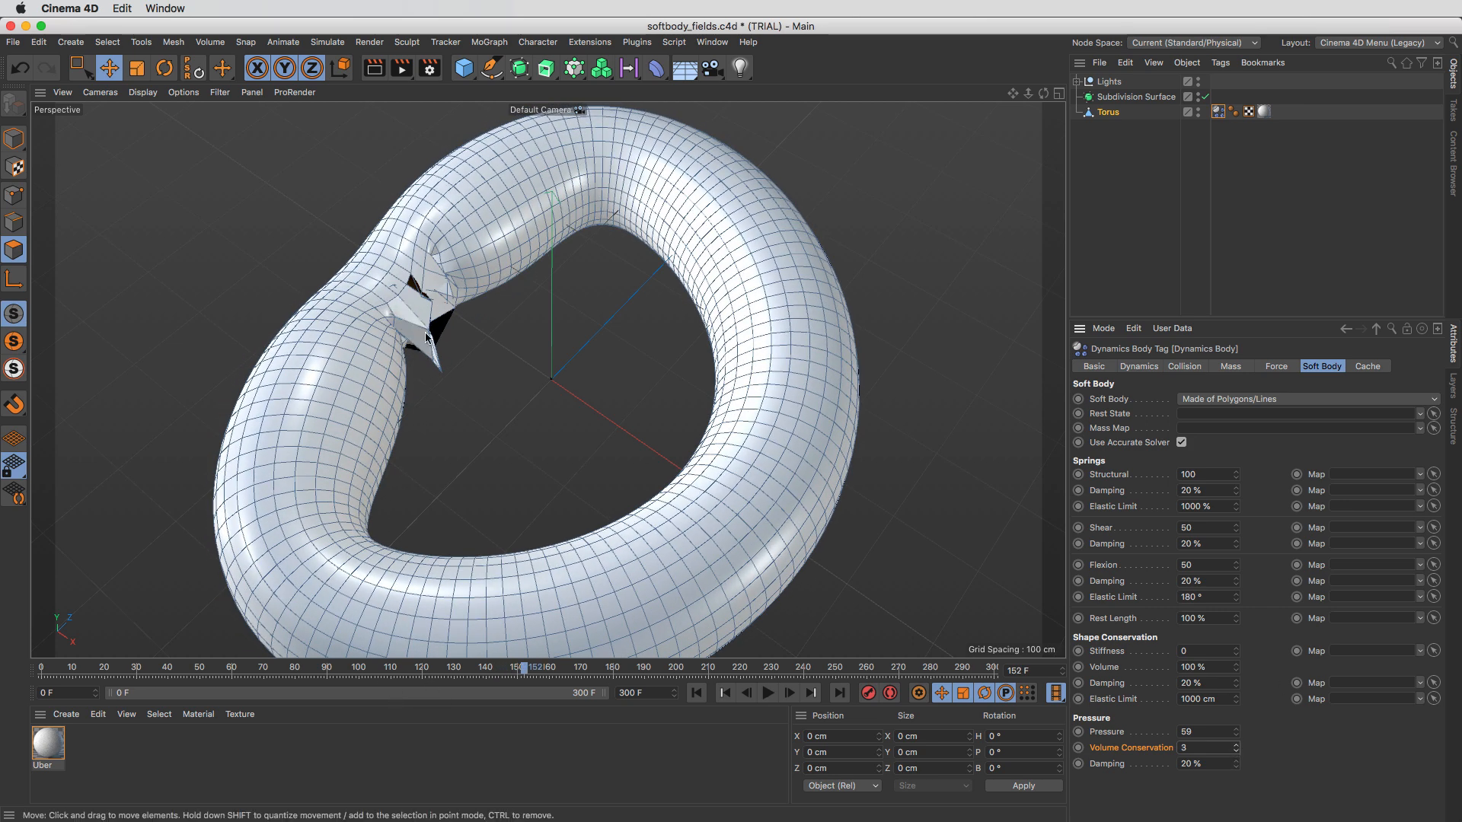
# Step: Replay the simulation from the start with the current pressure and volume conservation settings
pyautogui.click(695, 693)
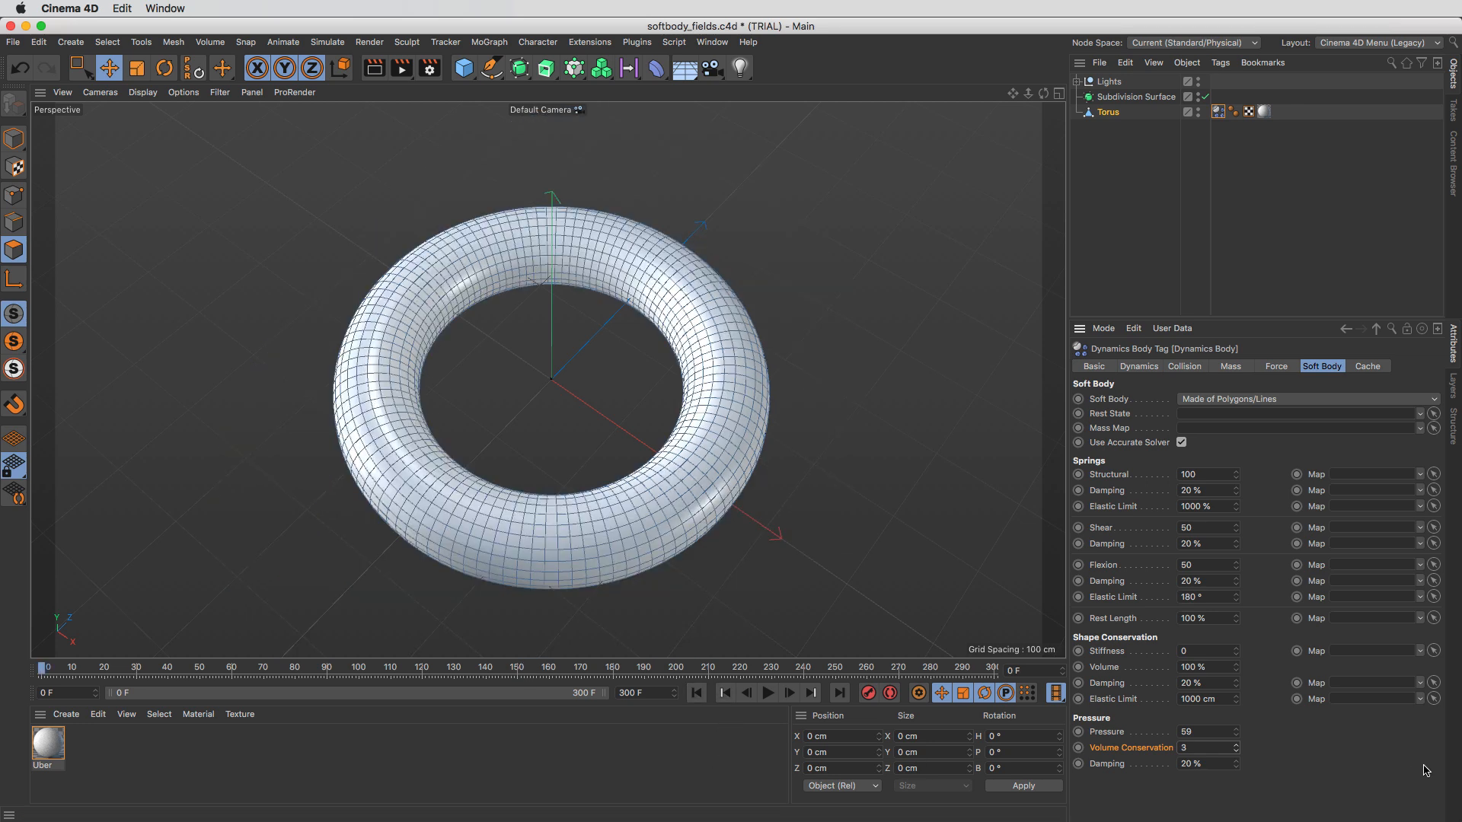
pyautogui.click(766, 694)
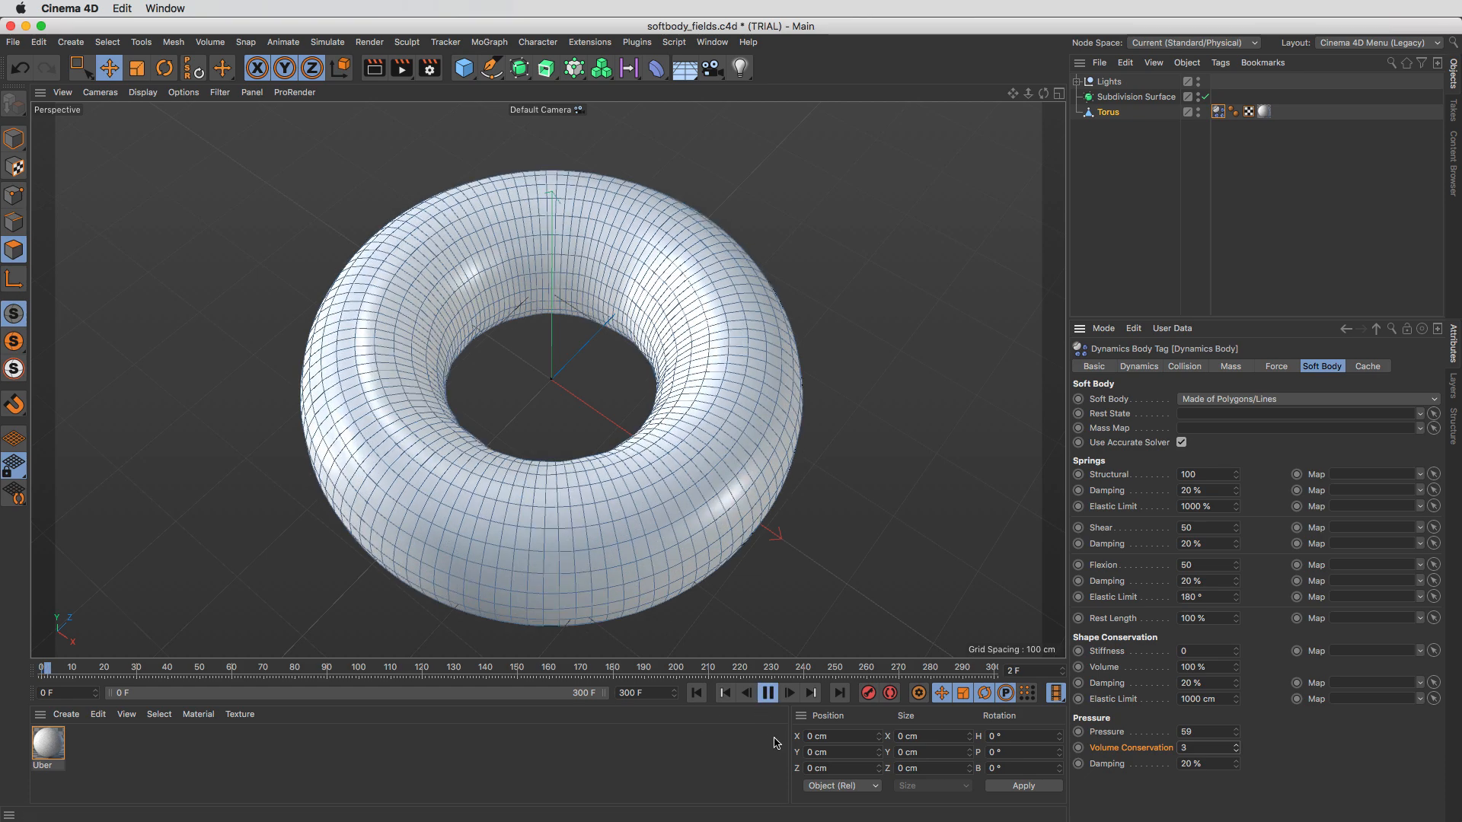
pyautogui.click(1216, 748)
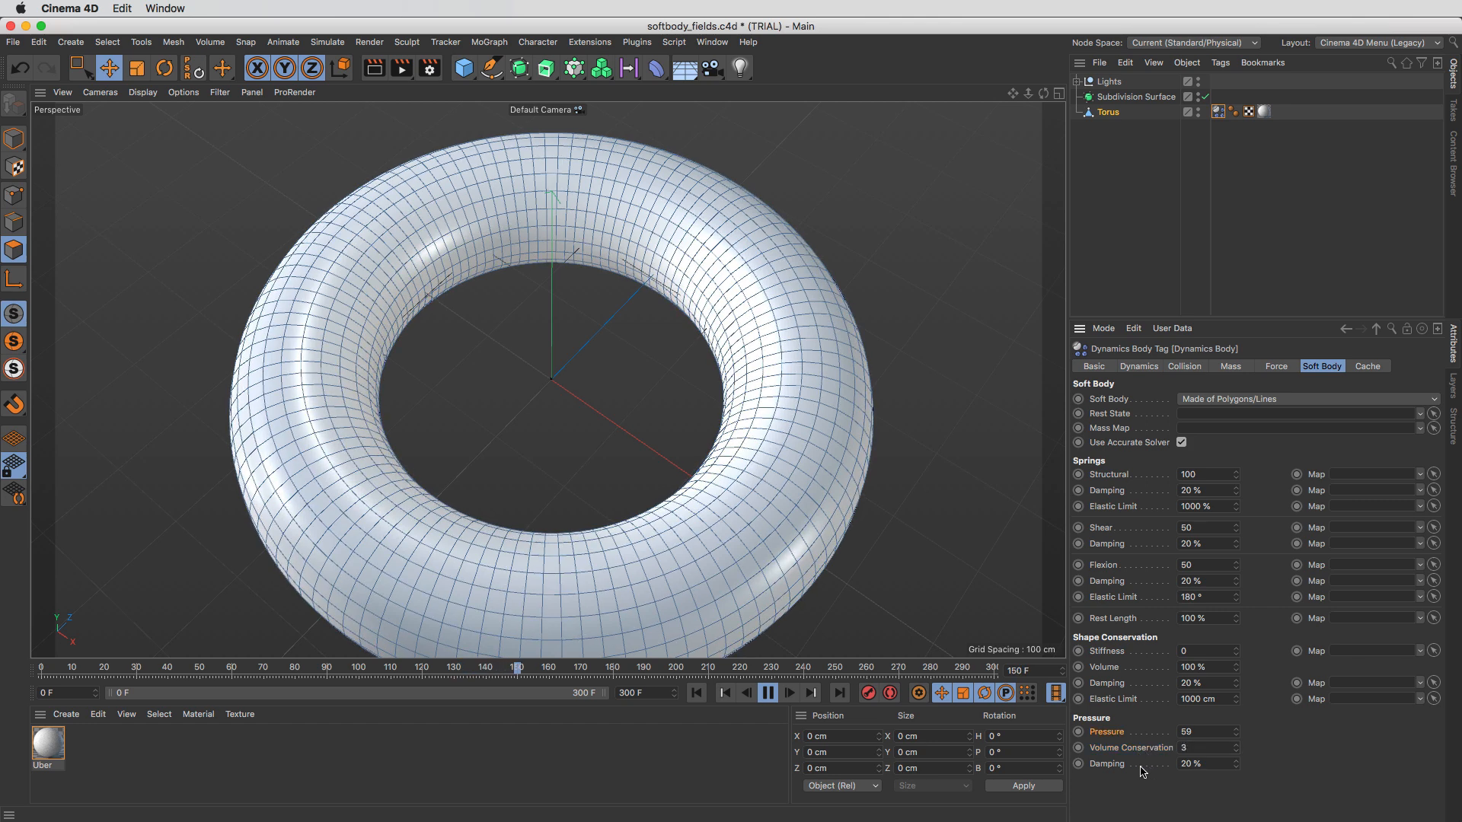
# Step: Set the torus's soft body pressure to 108 and its Volume Conservation to 1, and restart the simulation
pyautogui.moveTo(1236, 731); pyautogui.dragTo(1237, 714)
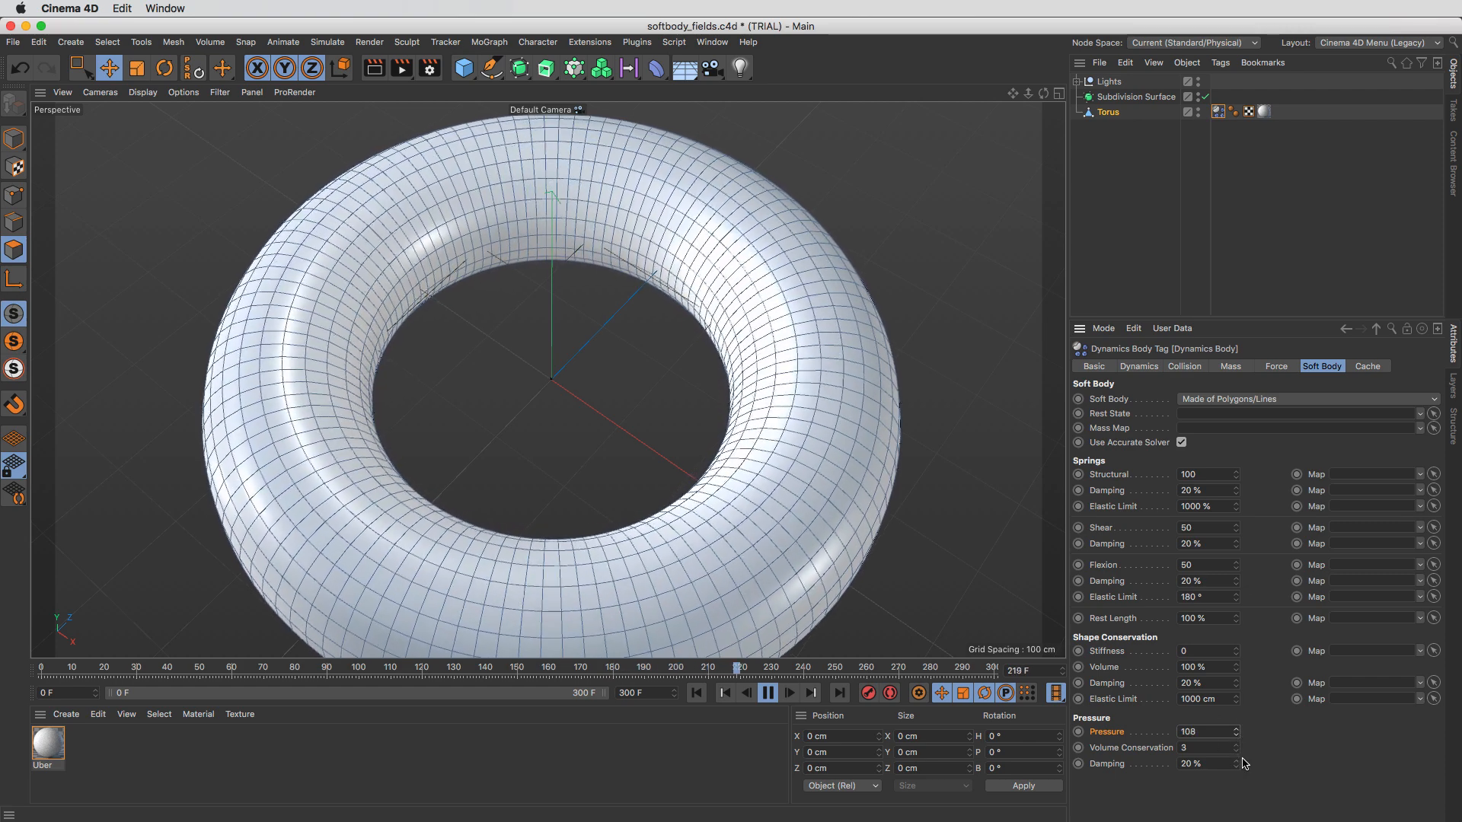
pyautogui.moveTo(1236, 754); pyautogui.dragTo(1237, 769)
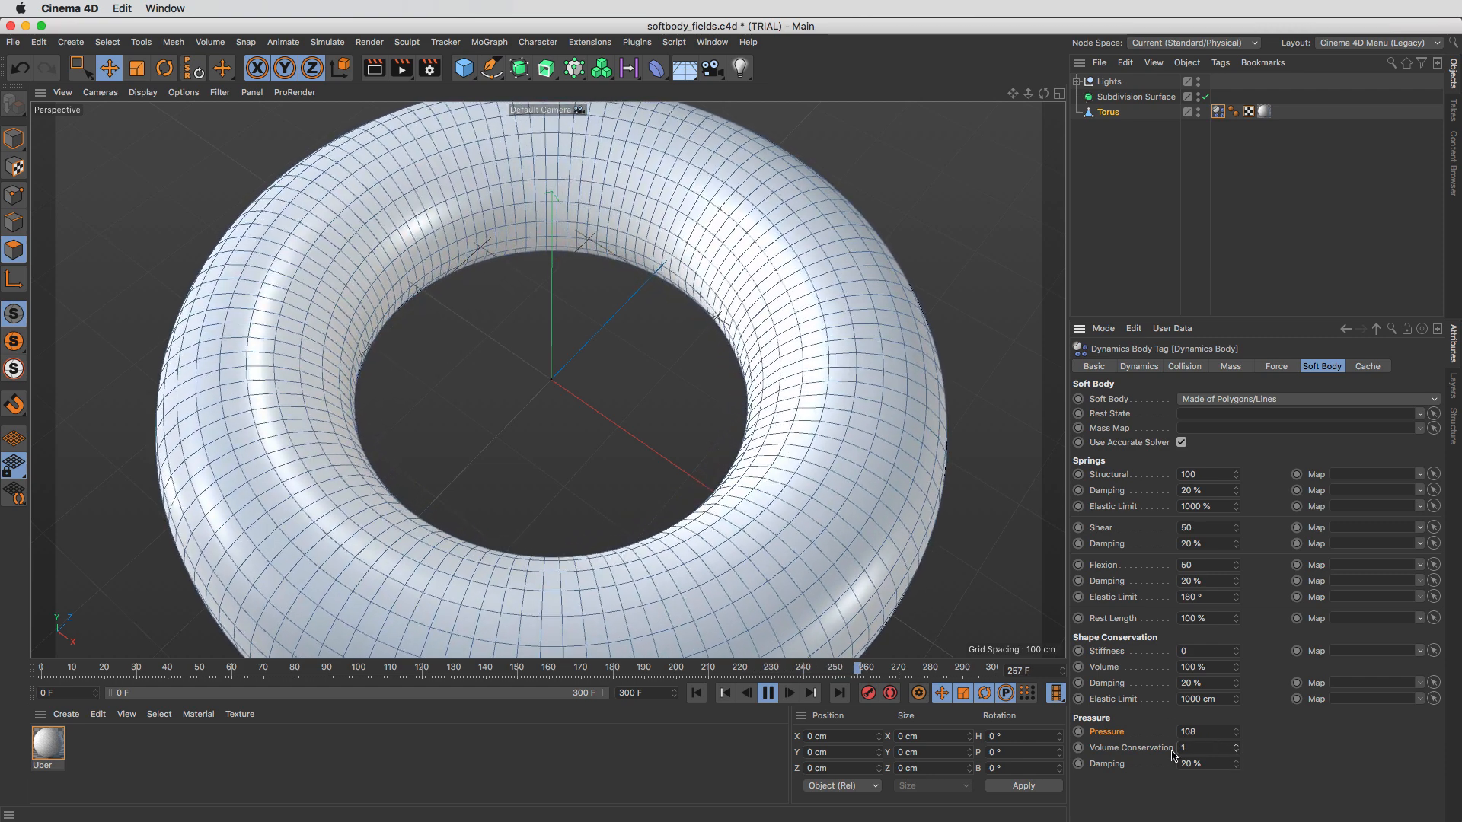
pyautogui.moveTo(1187, 749); pyautogui.dragTo(967, 733)
pyautogui.click(696, 693)
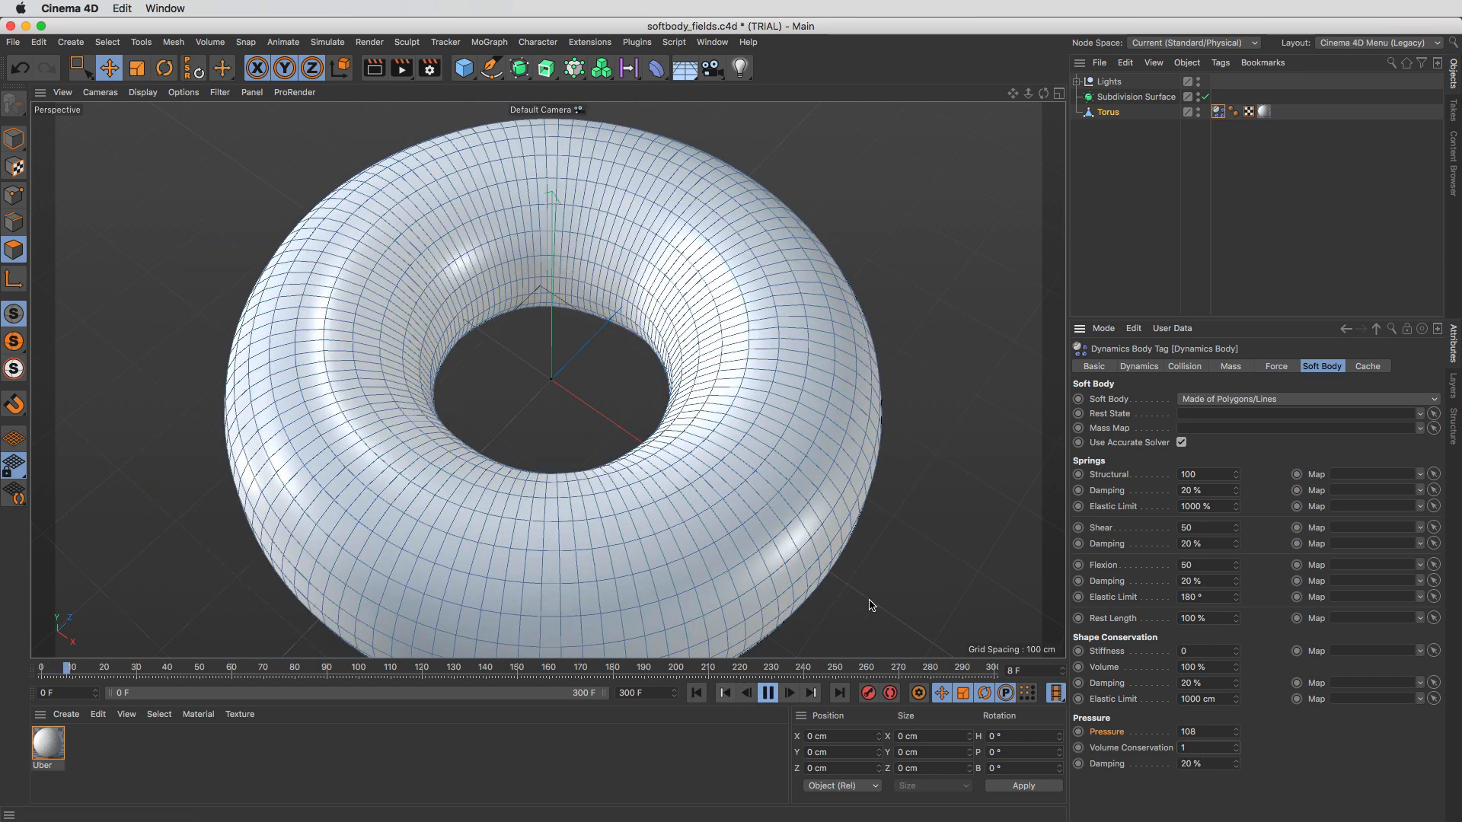
# Step: Raise the torus's Shape Conservation Stiffness to 41 and restart the simulation
pyautogui.click(1151, 652)
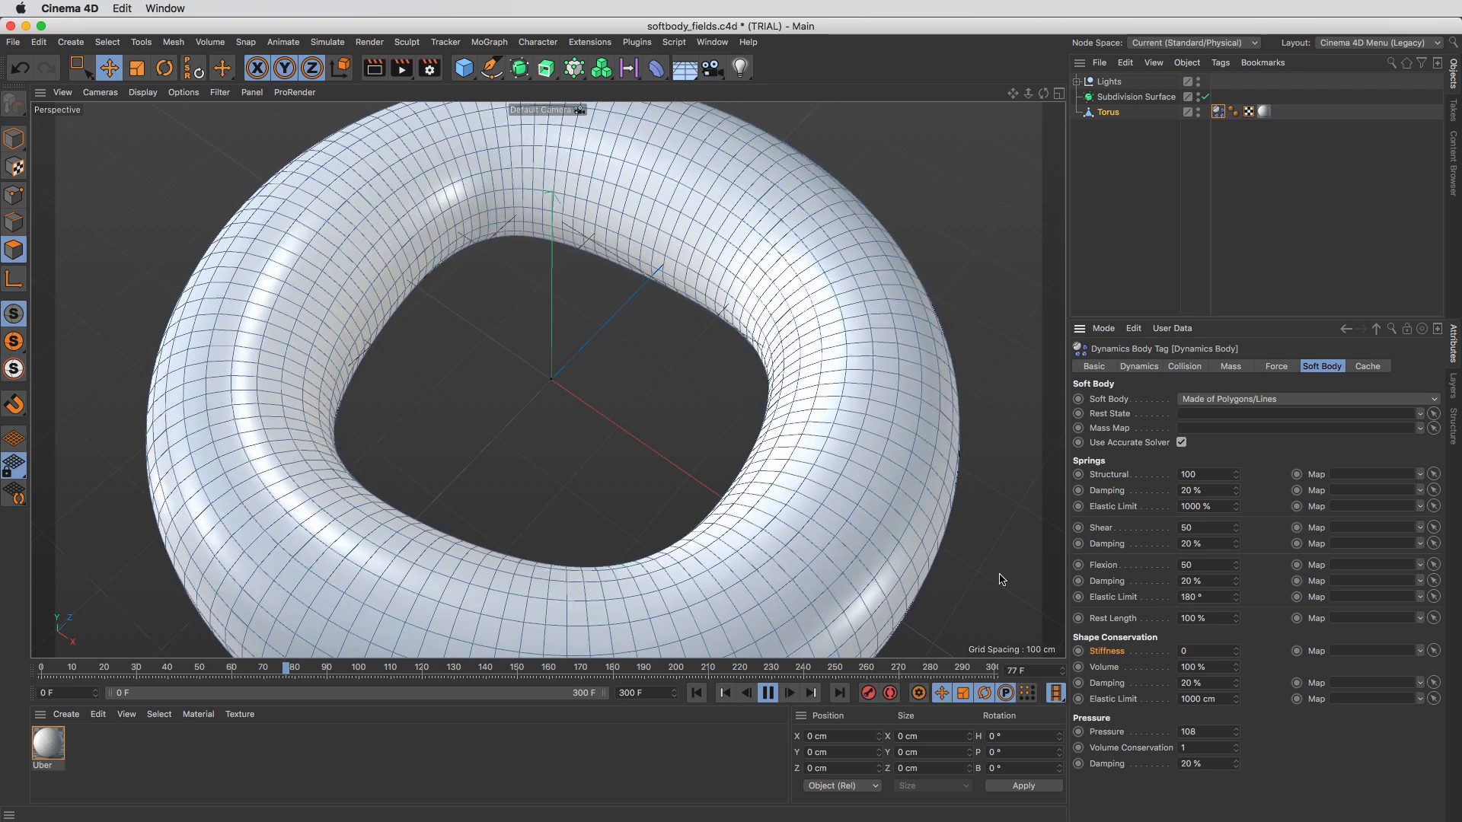
pyautogui.moveTo(1235, 648); pyautogui.dragTo(1236, 644)
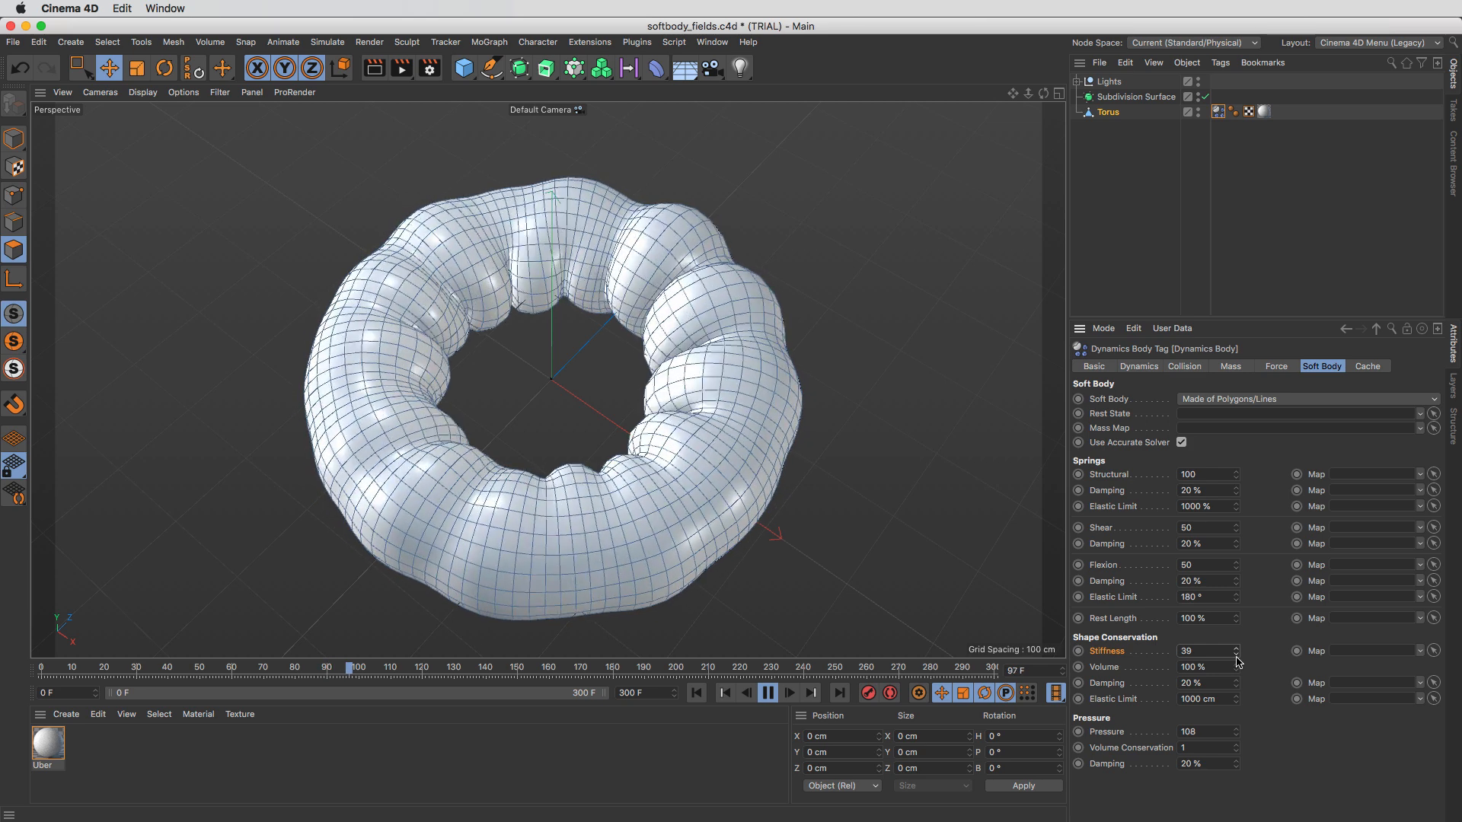
pyautogui.moveTo(1235, 651); pyautogui.dragTo(1236, 649)
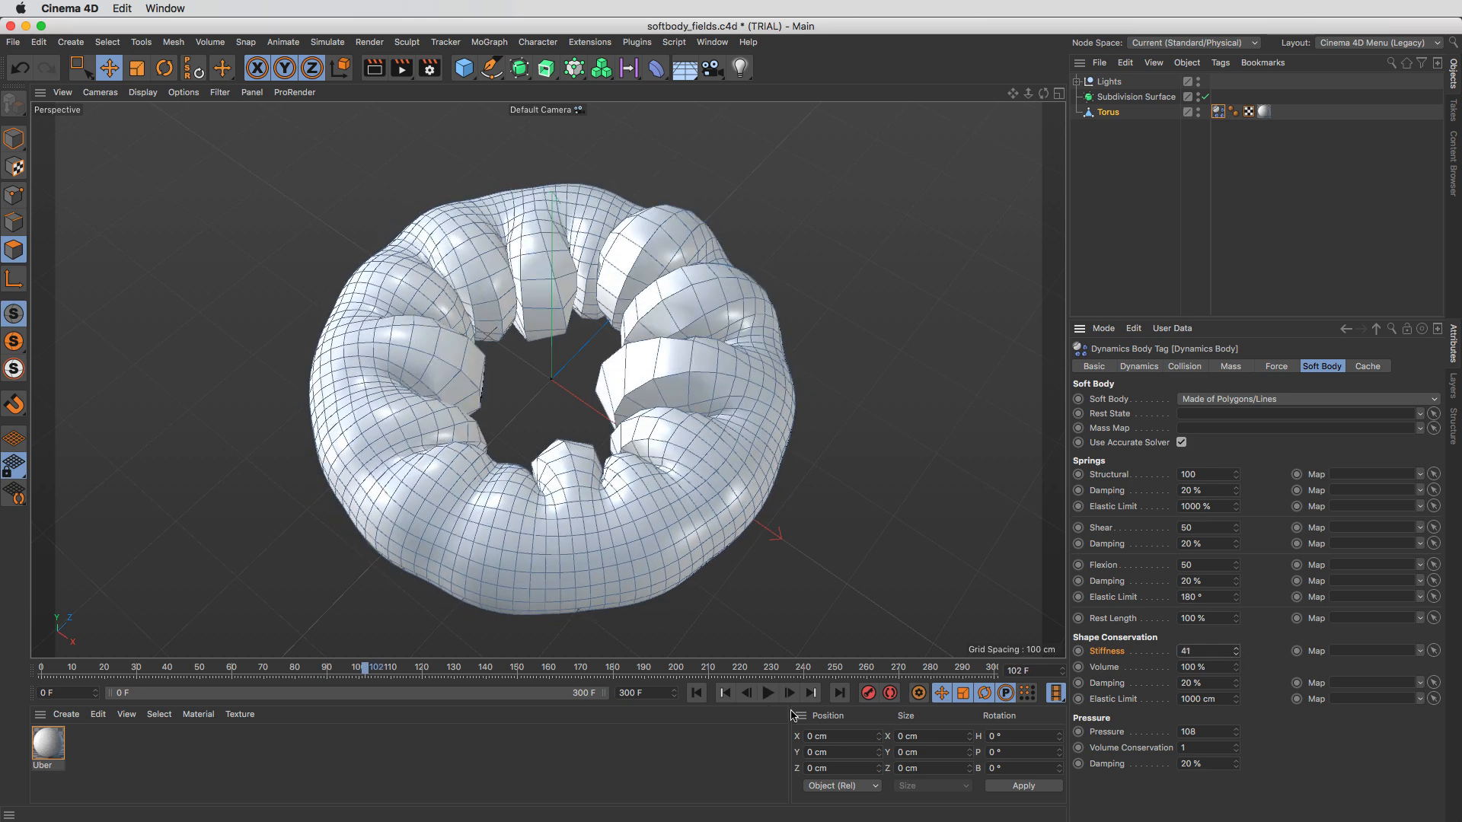
pyautogui.click(699, 702)
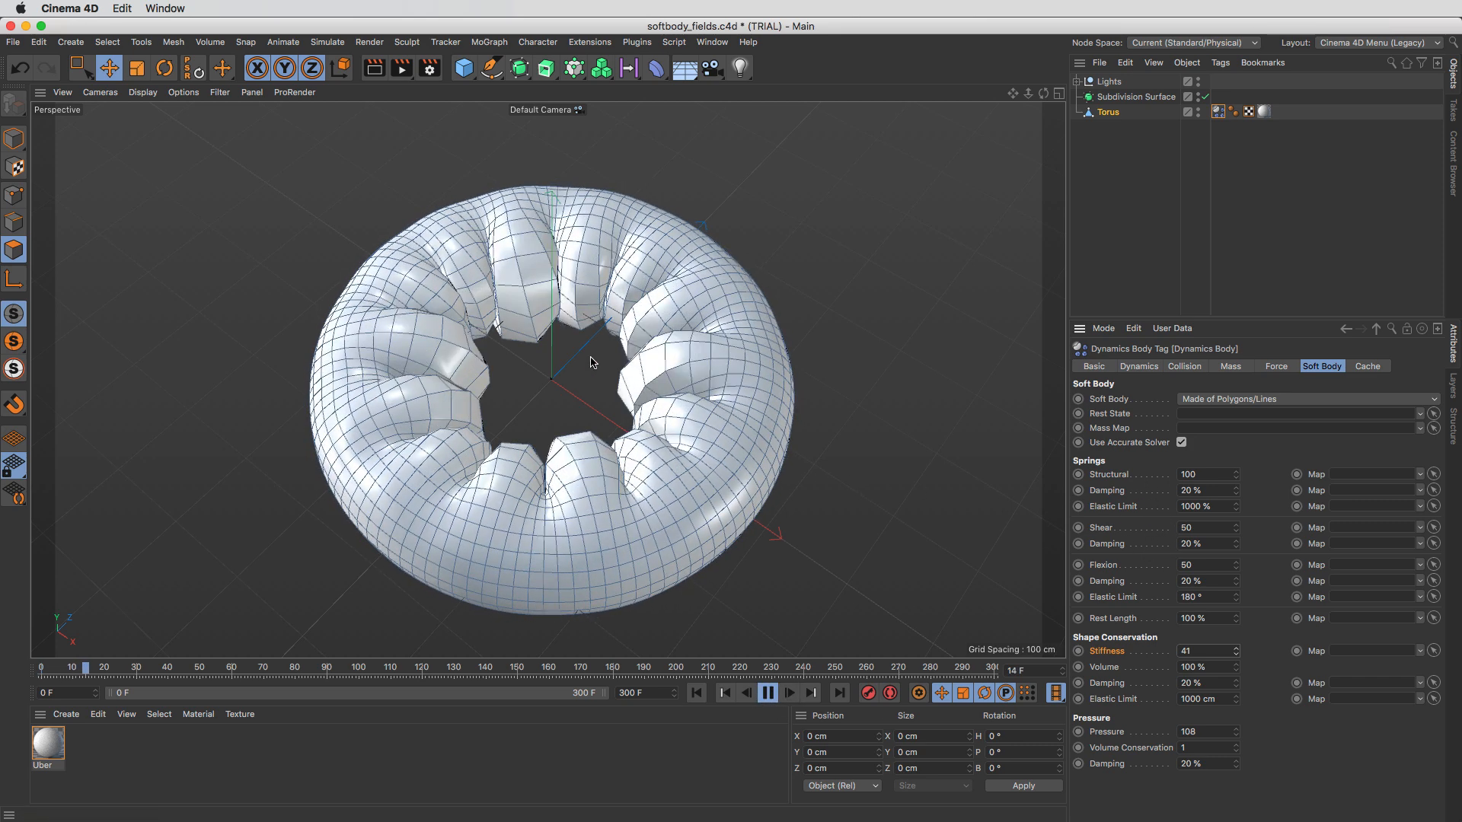
# Step: Replay the simulation several times from the start to examine how the stiffened torus folds along its inner ring
pyautogui.press('F8')
pyautogui.click(696, 693)
pyautogui.click(697, 694)
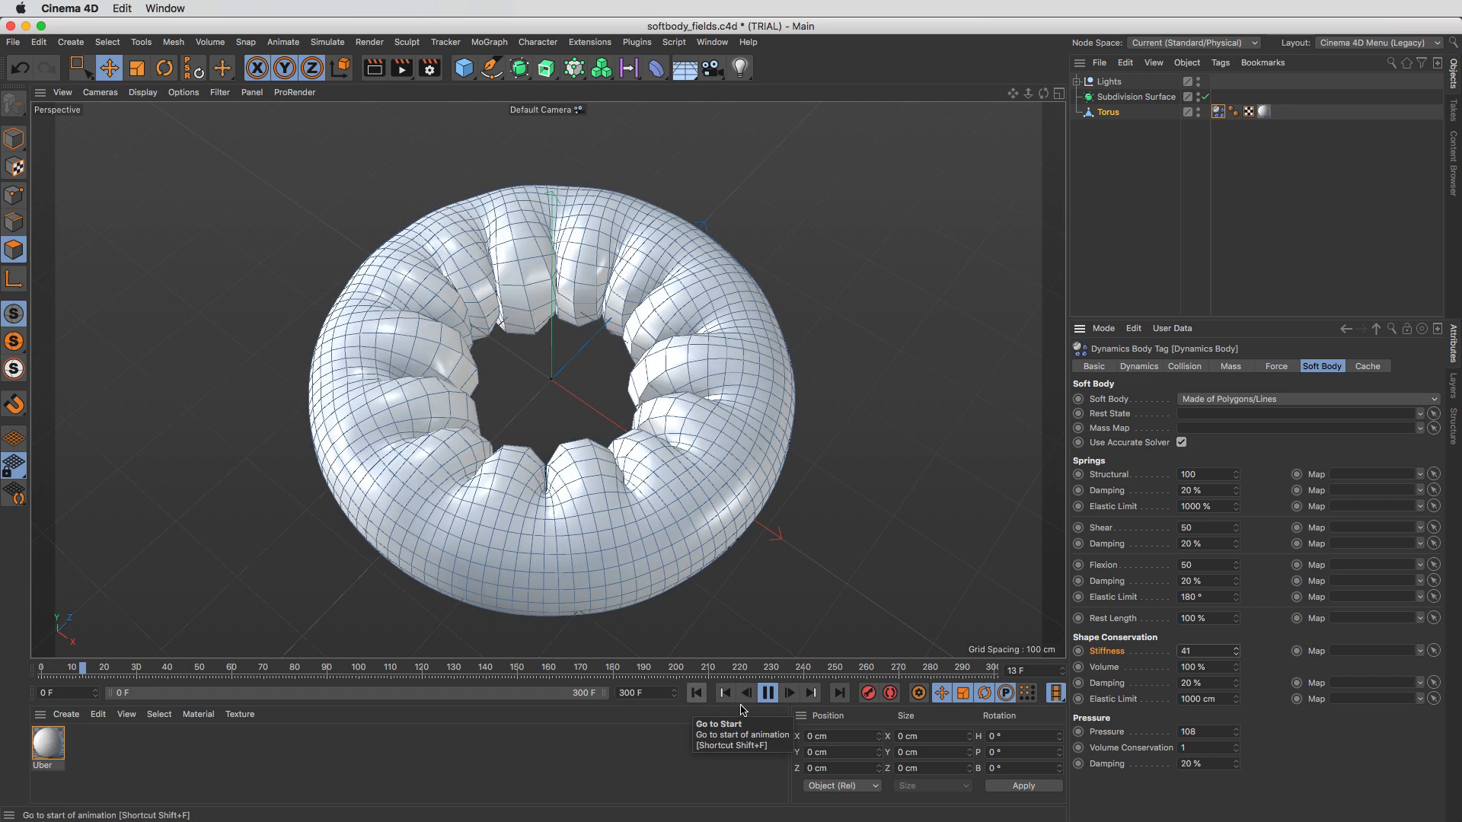
pyautogui.click(696, 695)
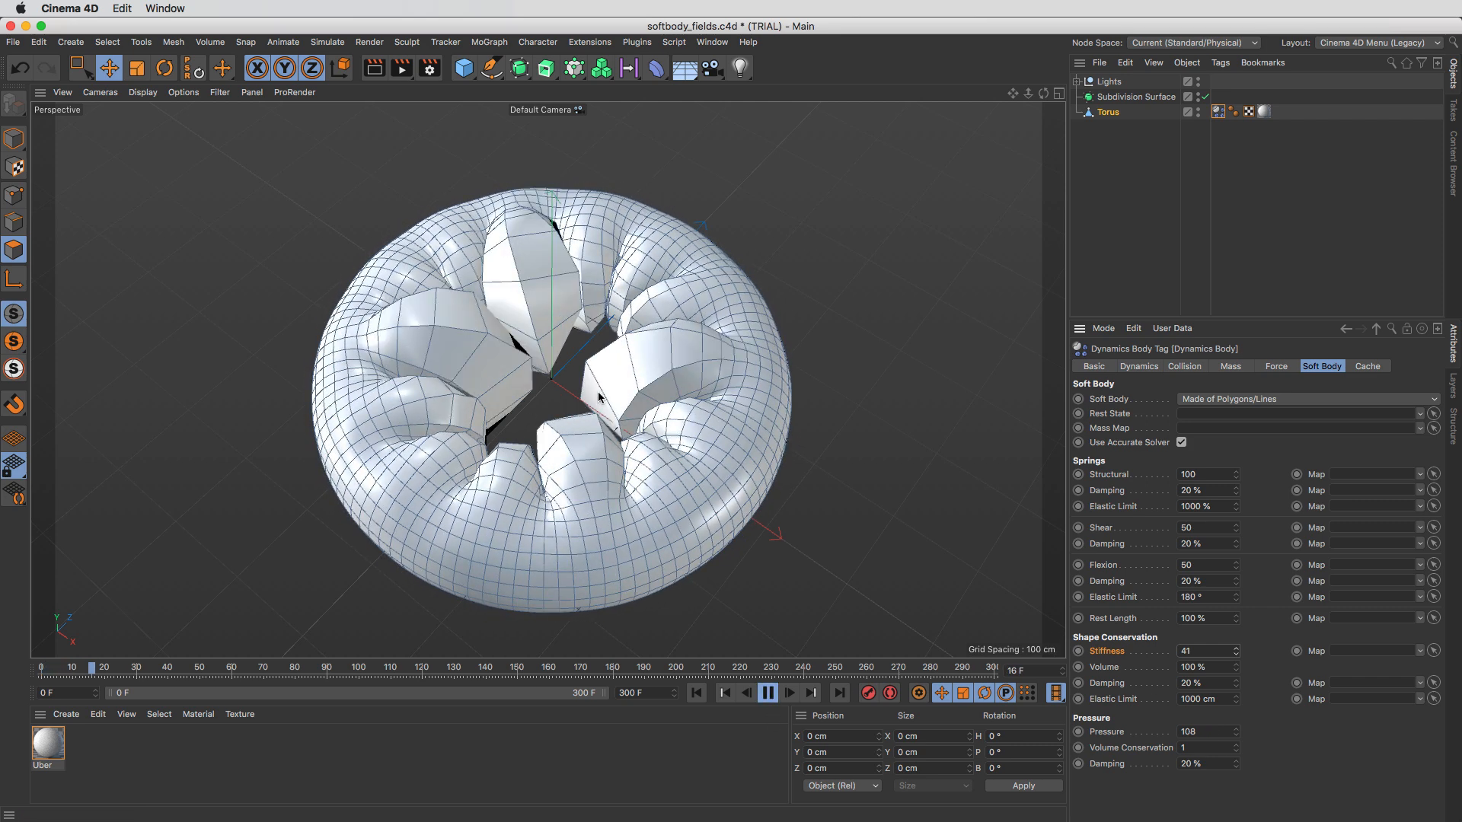
pyautogui.press('F8')
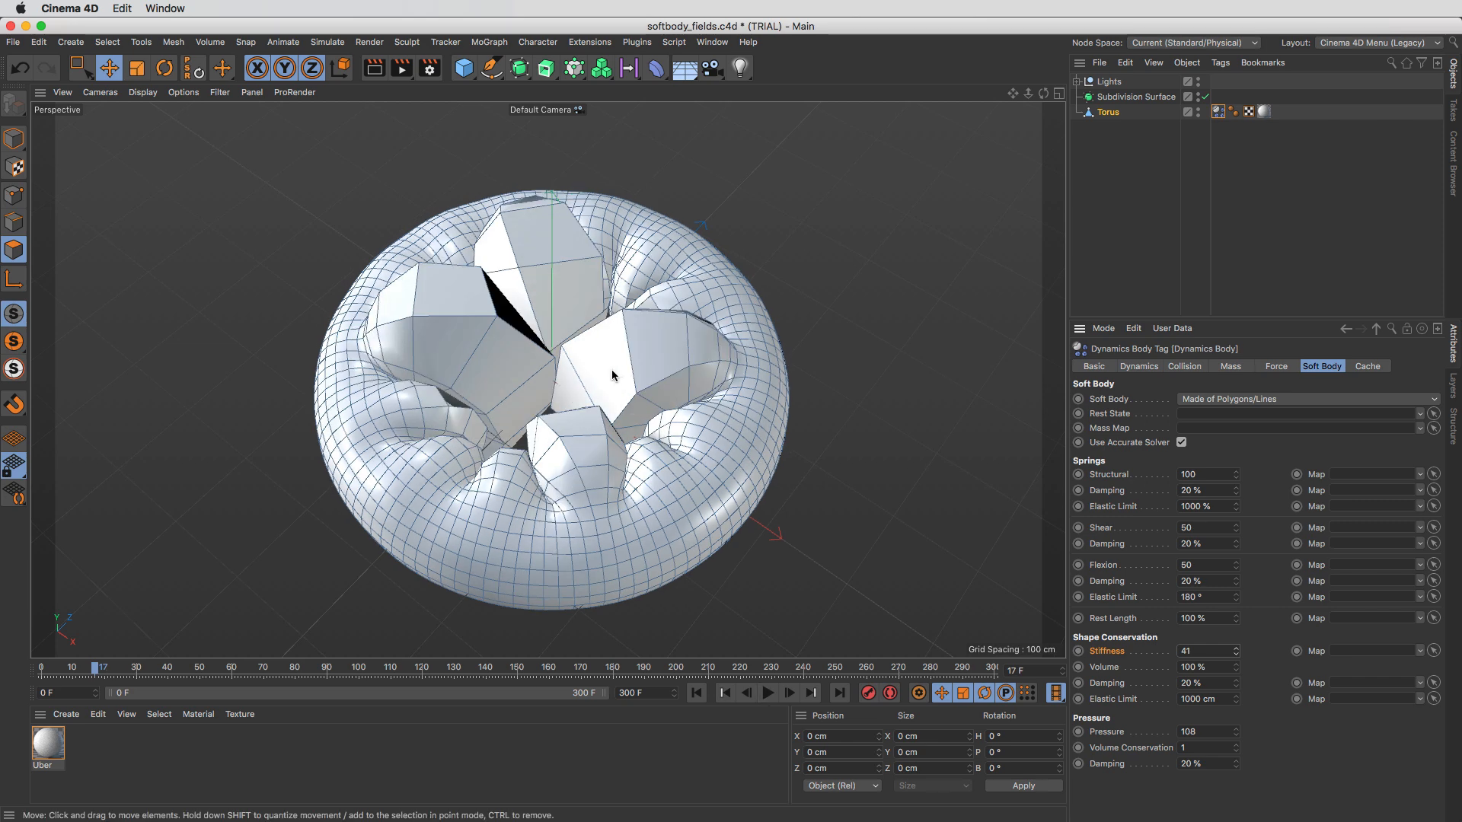
pyautogui.click(695, 693)
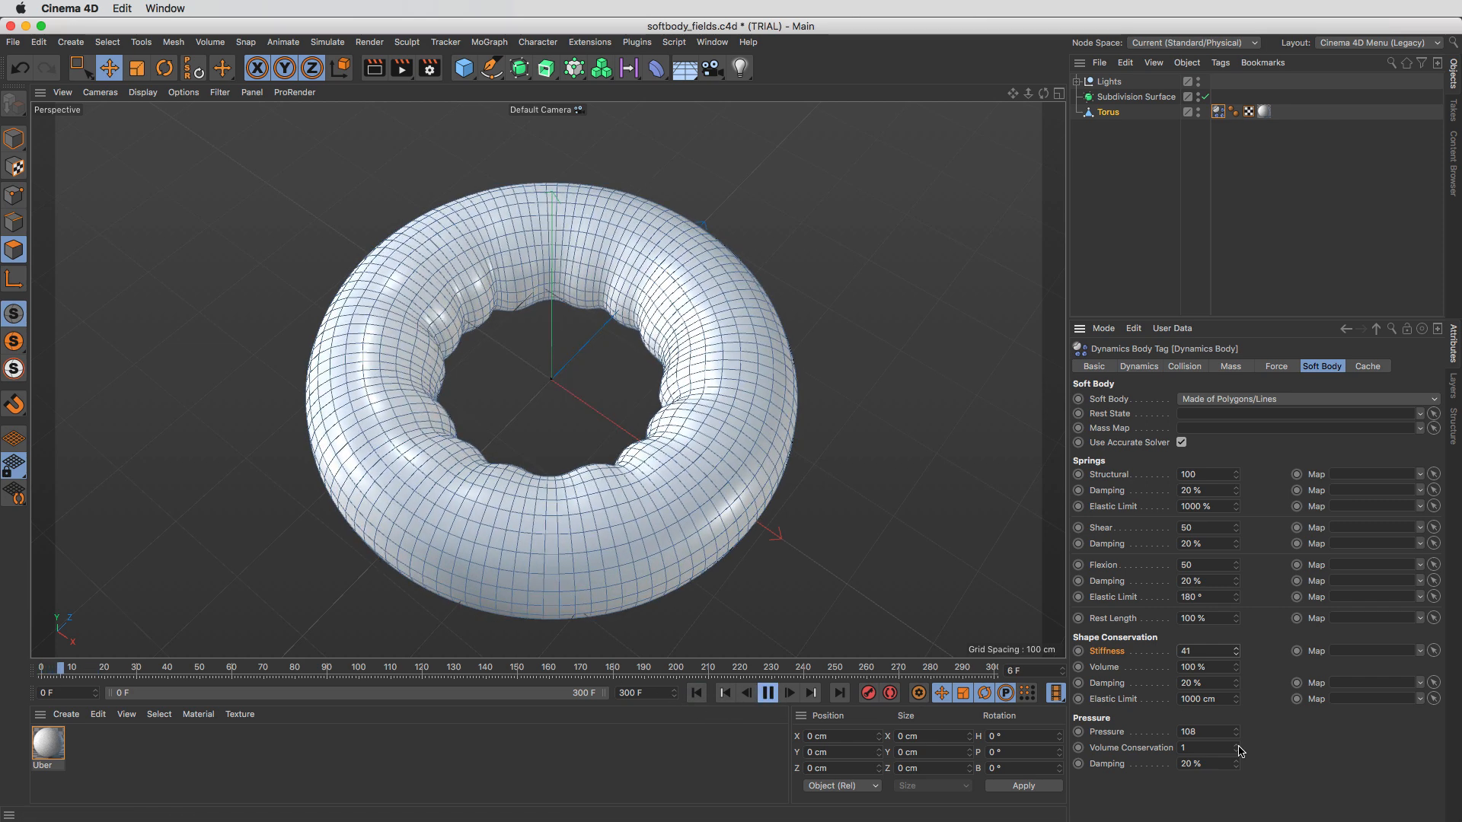
# Step: Set the Shape Conservation Stiffness to 47 and the pressure Volume Conservation to 23, and replay the simulation
pyautogui.moveTo(1237, 653); pyautogui.dragTo(1238, 655)
pyautogui.click(767, 693)
pyautogui.click(696, 693)
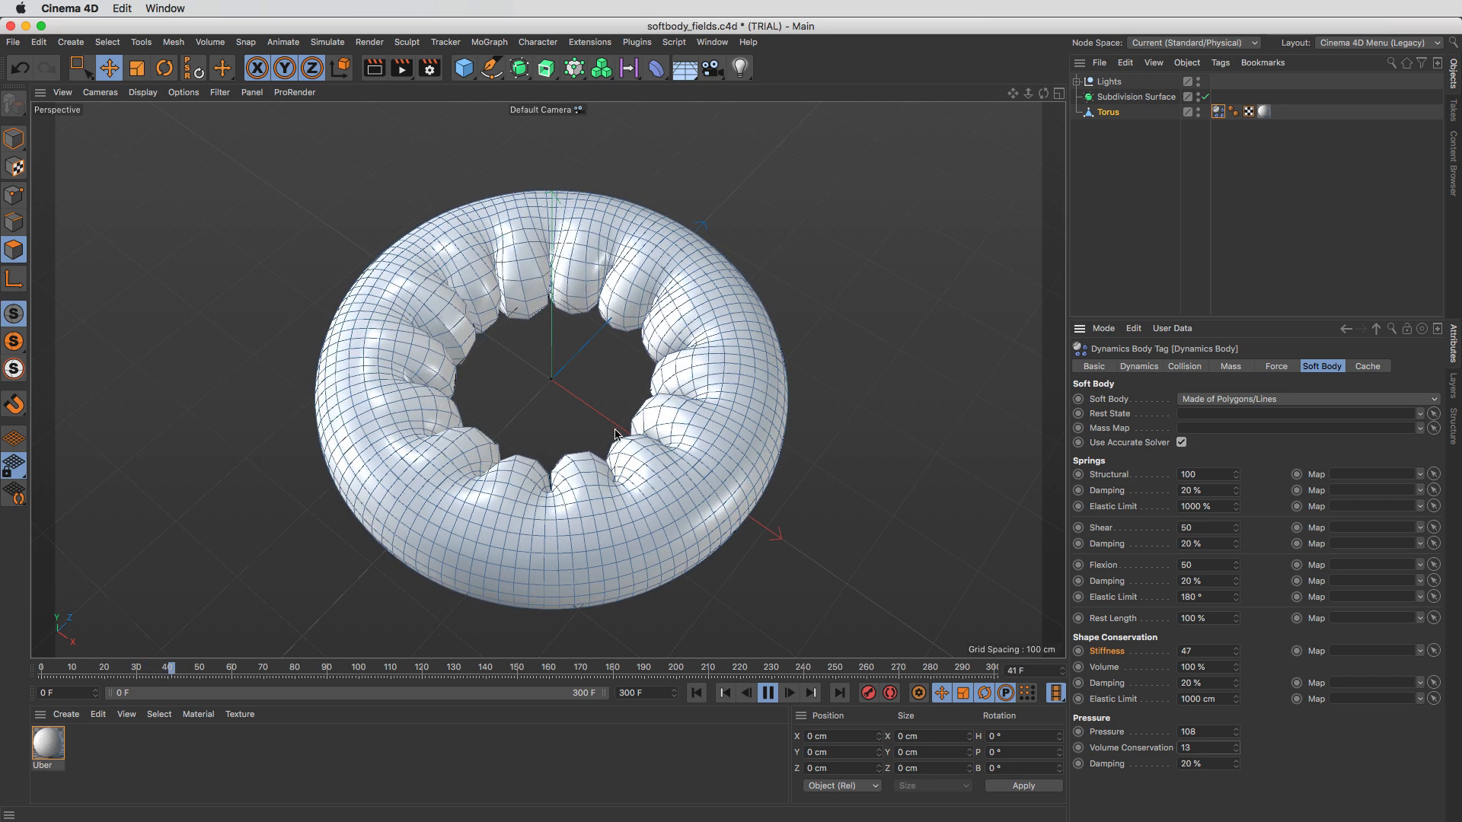
pyautogui.moveTo(1237, 749); pyautogui.dragTo(1238, 742)
pyautogui.click(696, 693)
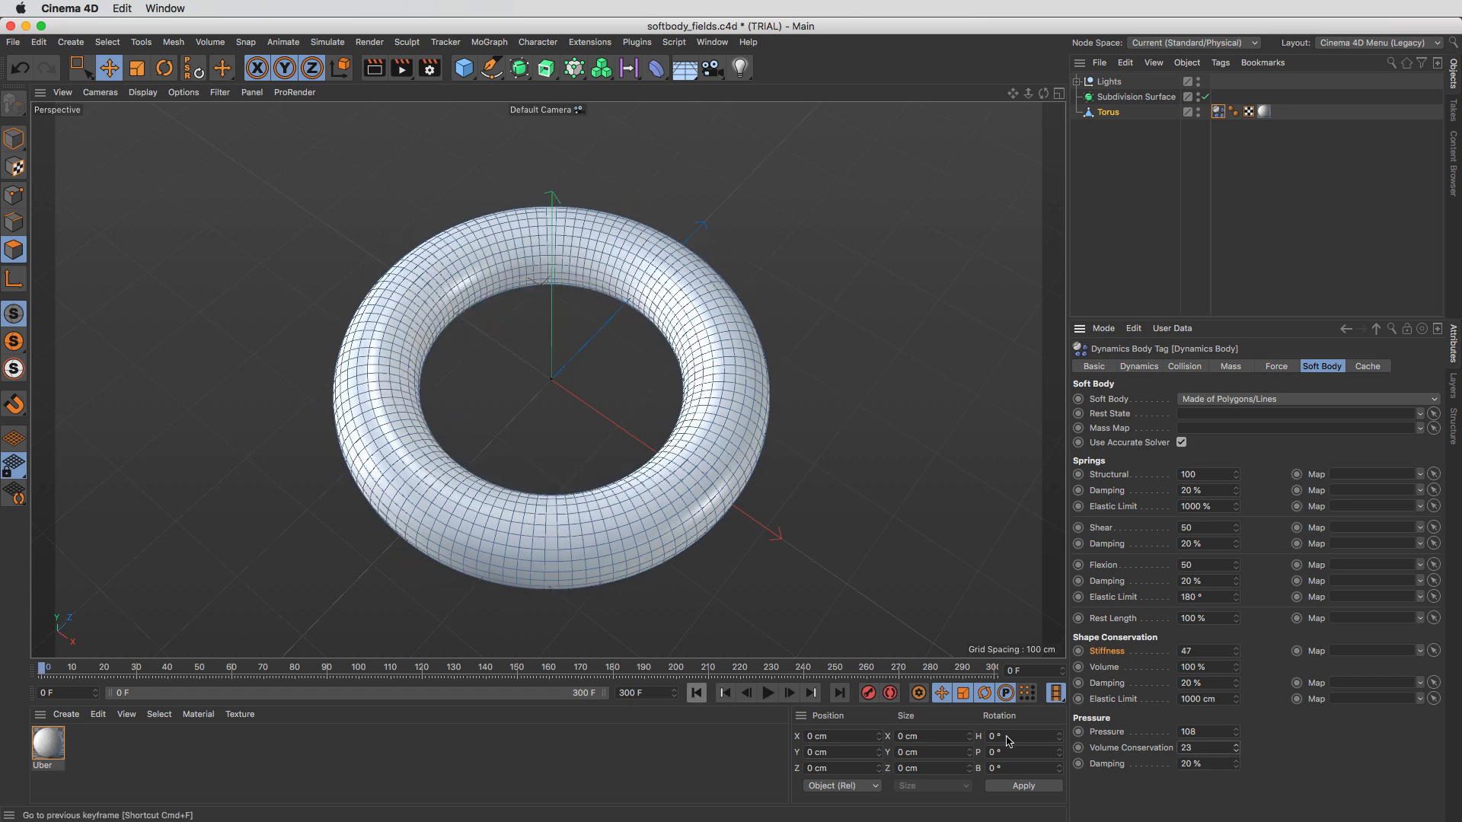
pyautogui.click(767, 691)
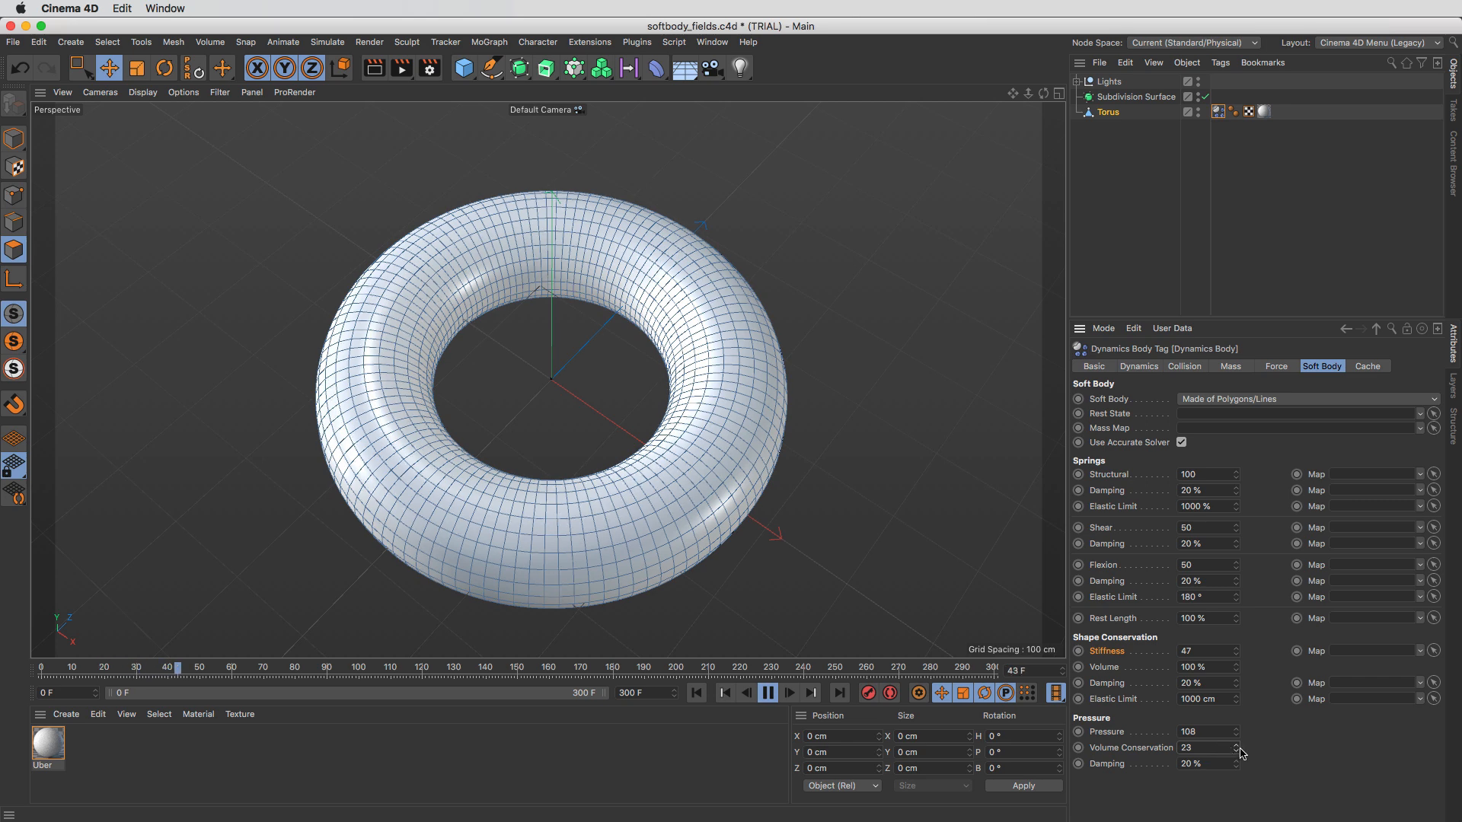
# Step: Set the Volume Conservation to 16 and the Stiffness to 17, replay the simulation and pause it to inspect the folds
pyautogui.moveTo(1237, 750); pyautogui.dragTo(1240, 759)
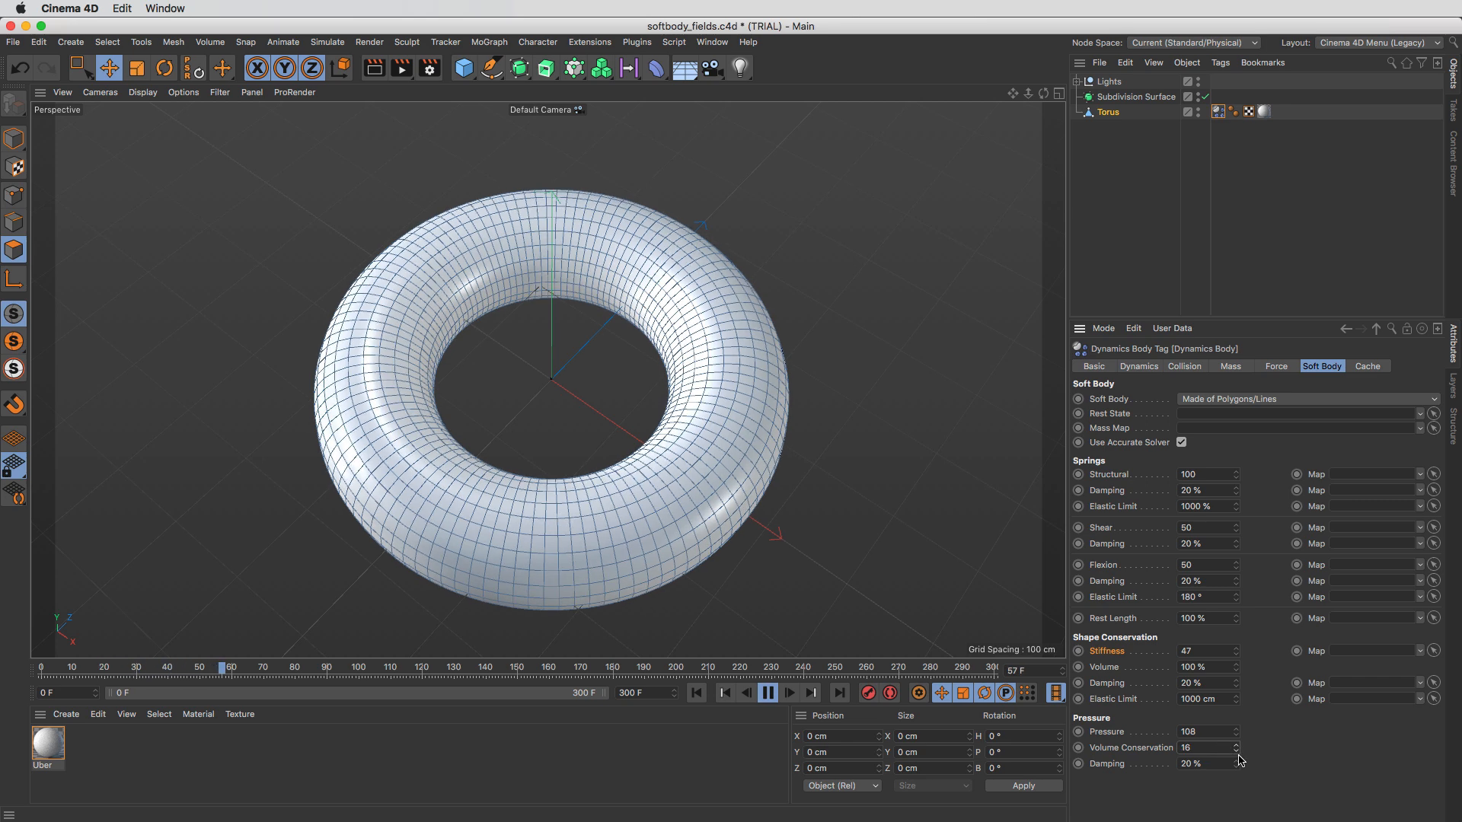
pyautogui.moveTo(1236, 651); pyautogui.dragTo(1239, 662)
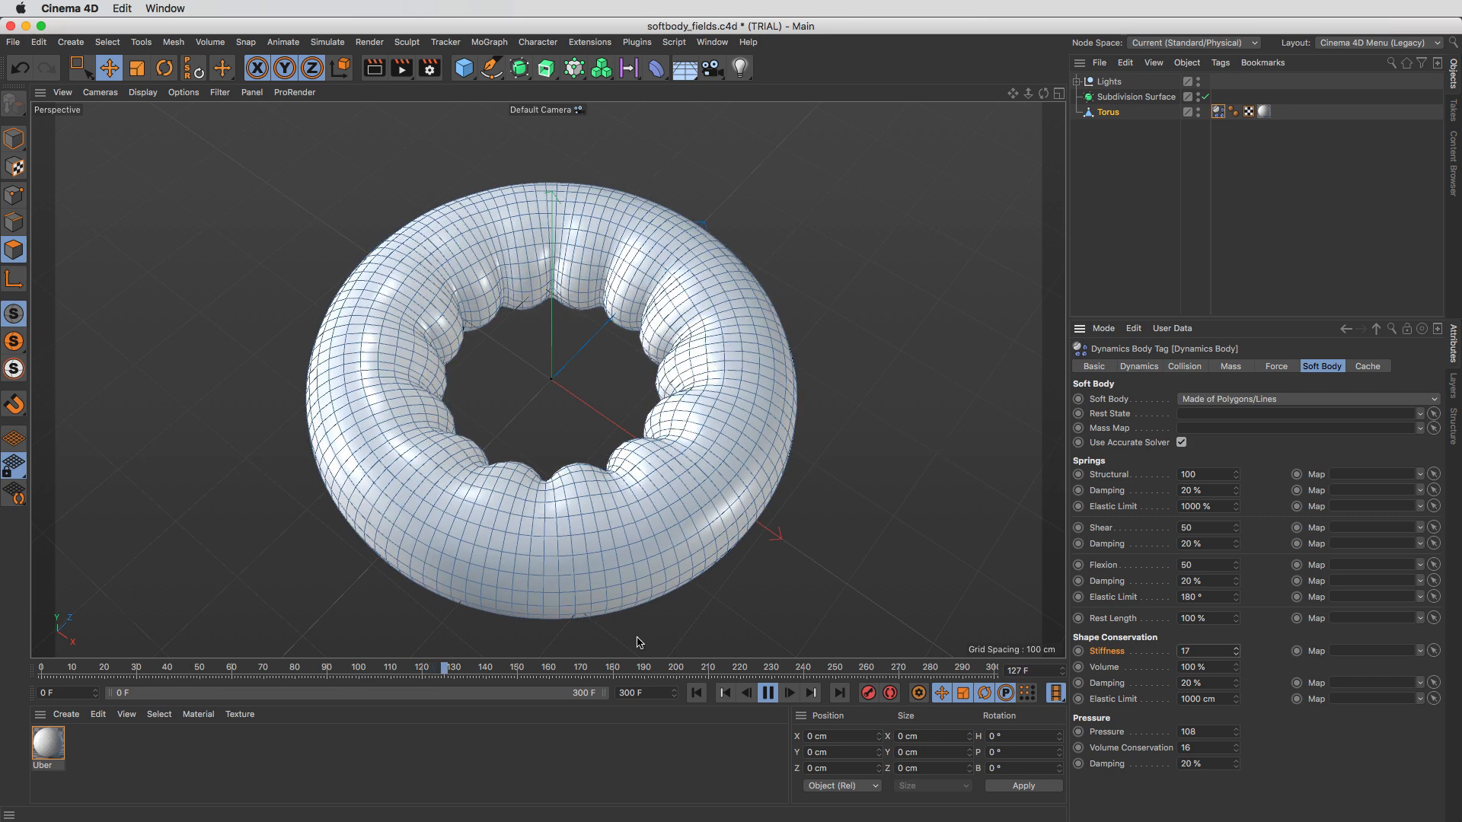
pyautogui.click(698, 693)
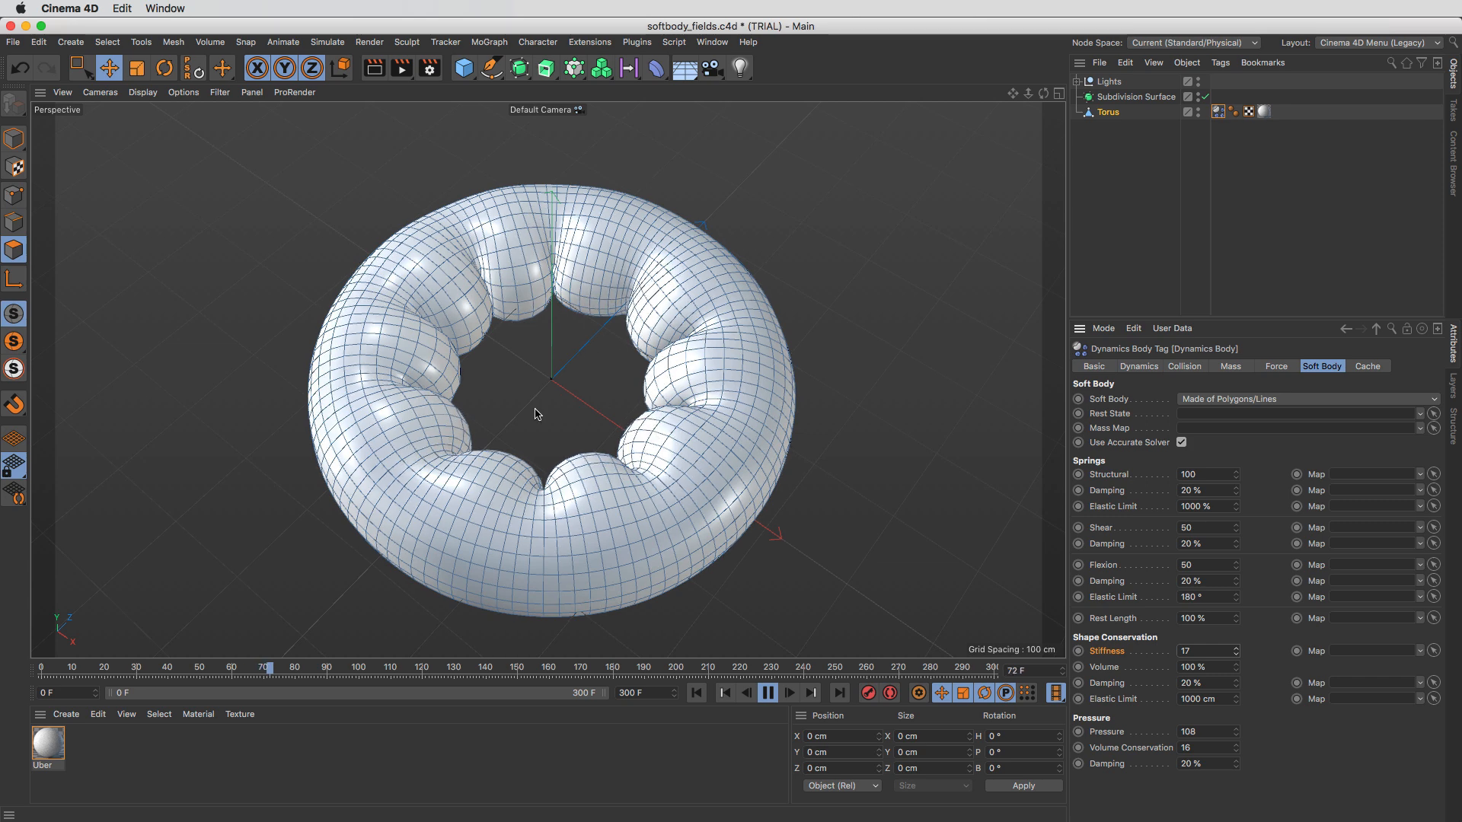
pyautogui.press('F8')
pyautogui.keyDown('alt'); pyautogui.moveTo(513, 303); pyautogui.dragTo(501, 342); pyautogui.keyUp('alt')
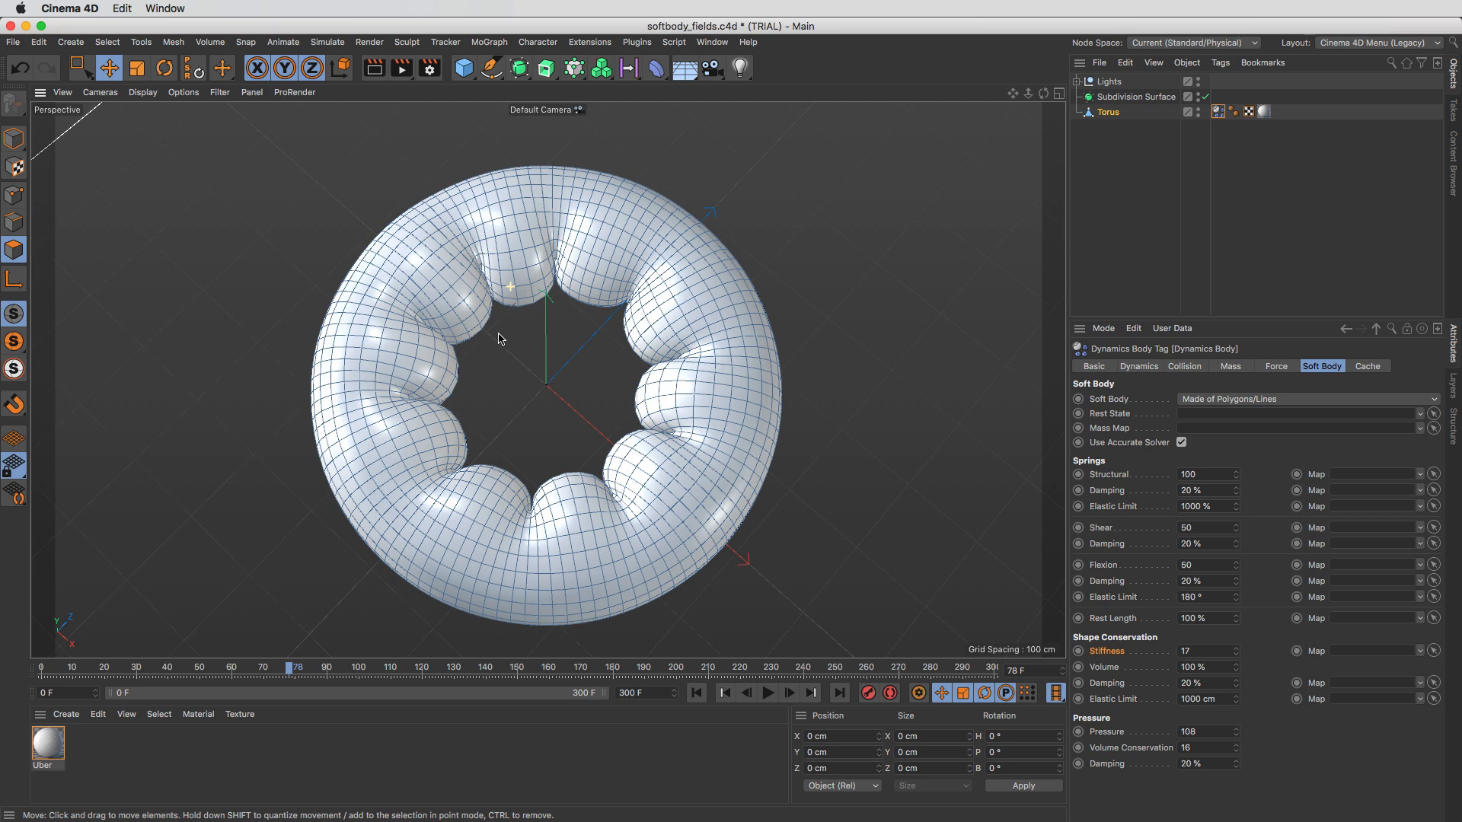
# Step: Try to place the torus under the Subdivision Surface, and reselect the torus
pyautogui.click(520, 69)
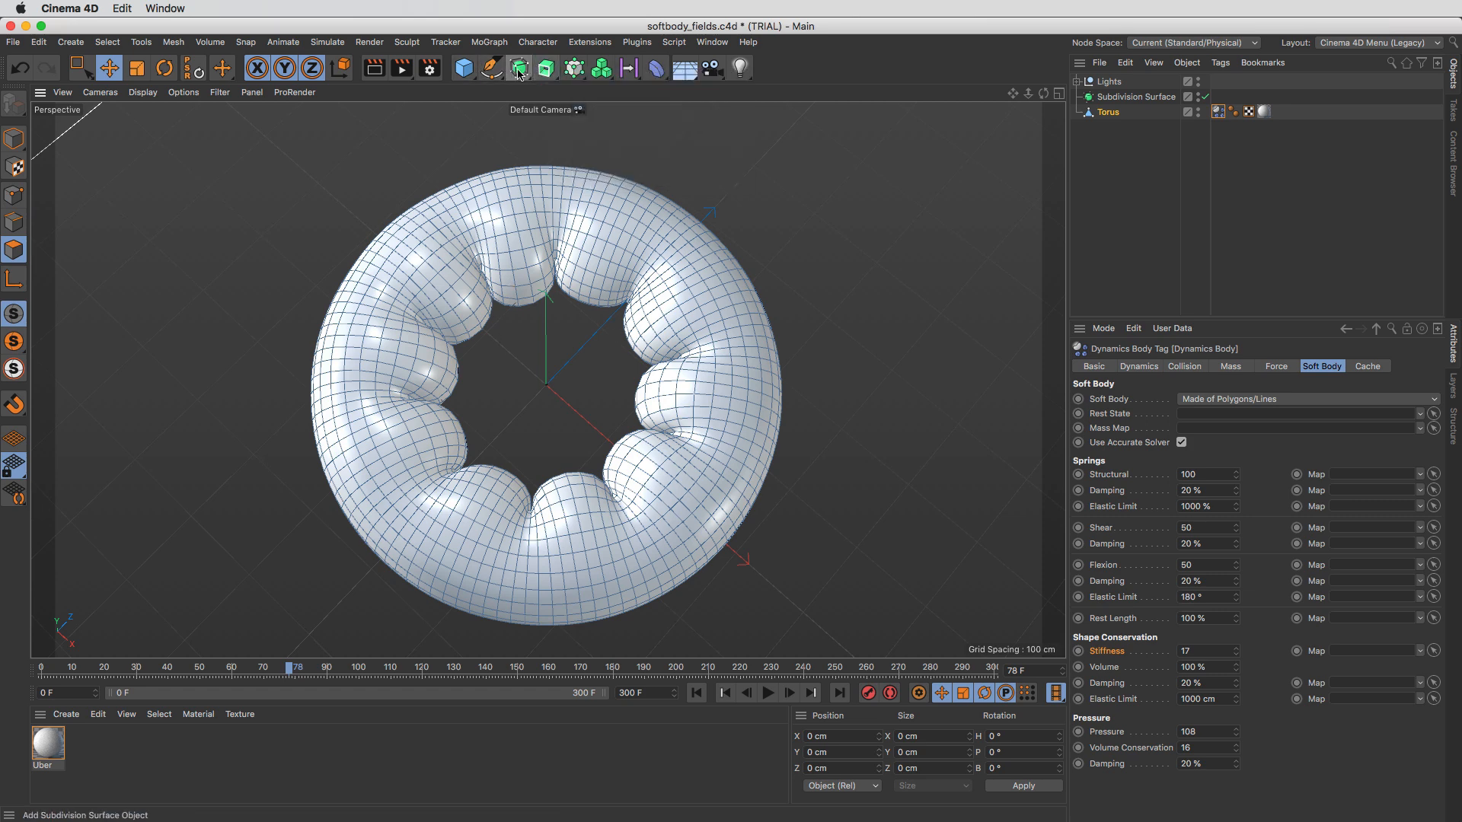
pyautogui.moveTo(1108, 111); pyautogui.dragTo(1129, 98)
pyautogui.click(1008, 314)
pyautogui.keyDown('alt'); pyautogui.moveTo(519, 358); pyautogui.dragTo(574, 239); pyautogui.keyUp('alt')
pyautogui.click(1113, 112)
pyautogui.moveTo(568, 517)
pyautogui.keyDown('alt'); pyautogui.mouseDown()
pyautogui.moveTo(571, 466)
pyautogui.moveTo(563, 503)
pyautogui.mouseUp(); pyautogui.keyUp('alt')
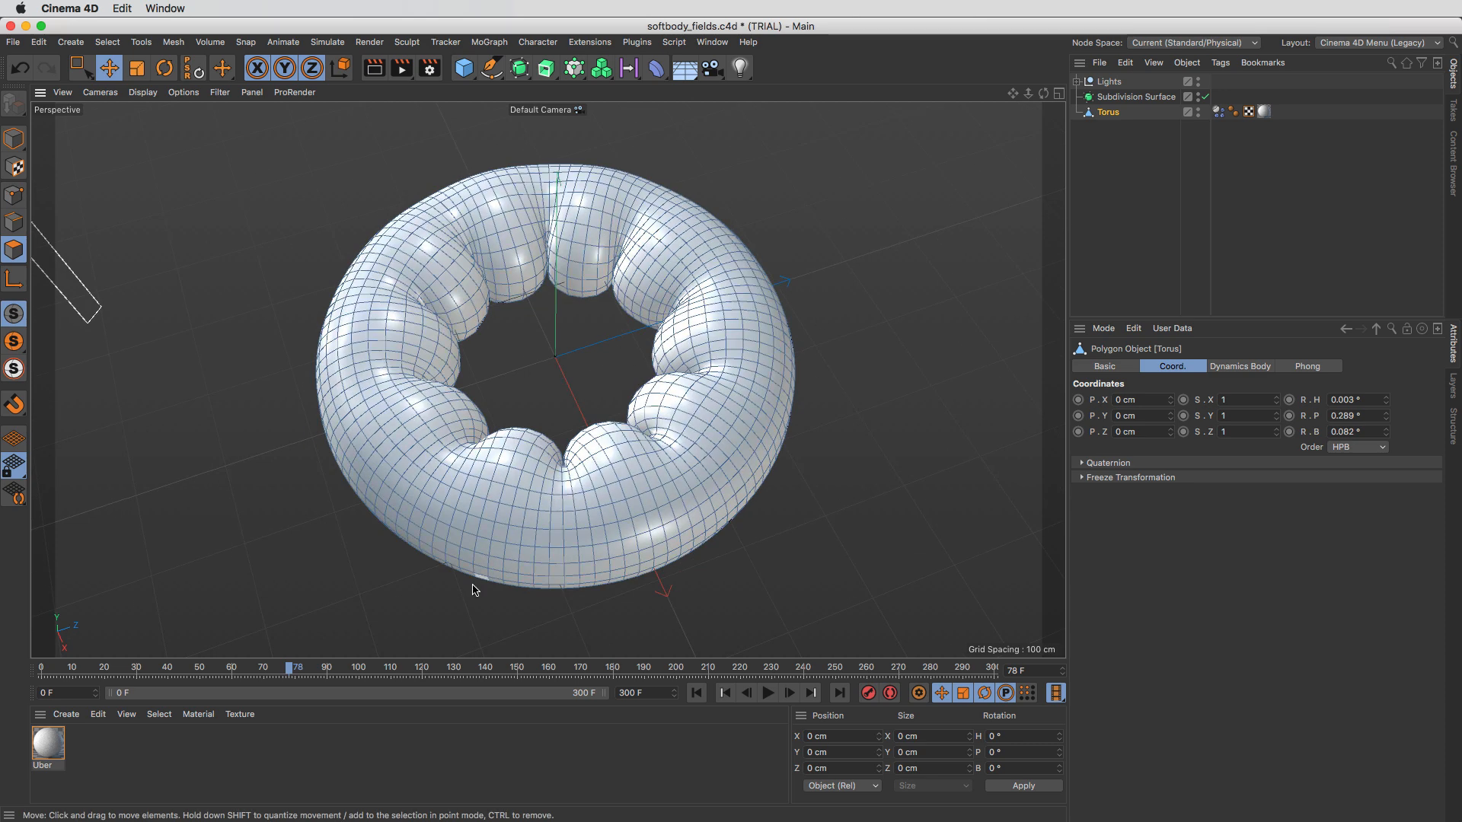
# Step: Replay the simulation, return to the first frame, and show the torus's Dynamics Body tag settings
pyautogui.click(696, 693)
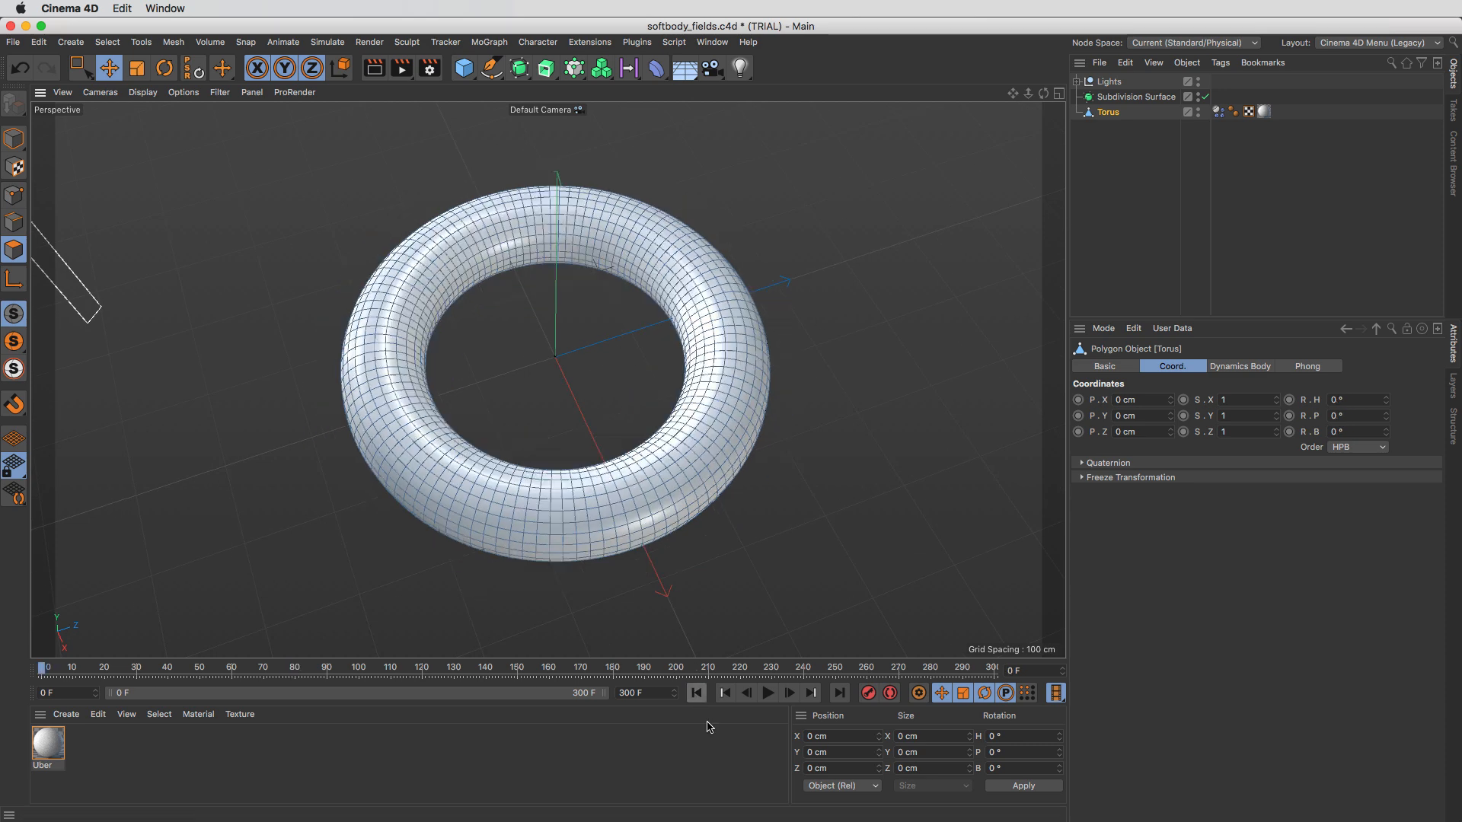
pyautogui.click(768, 693)
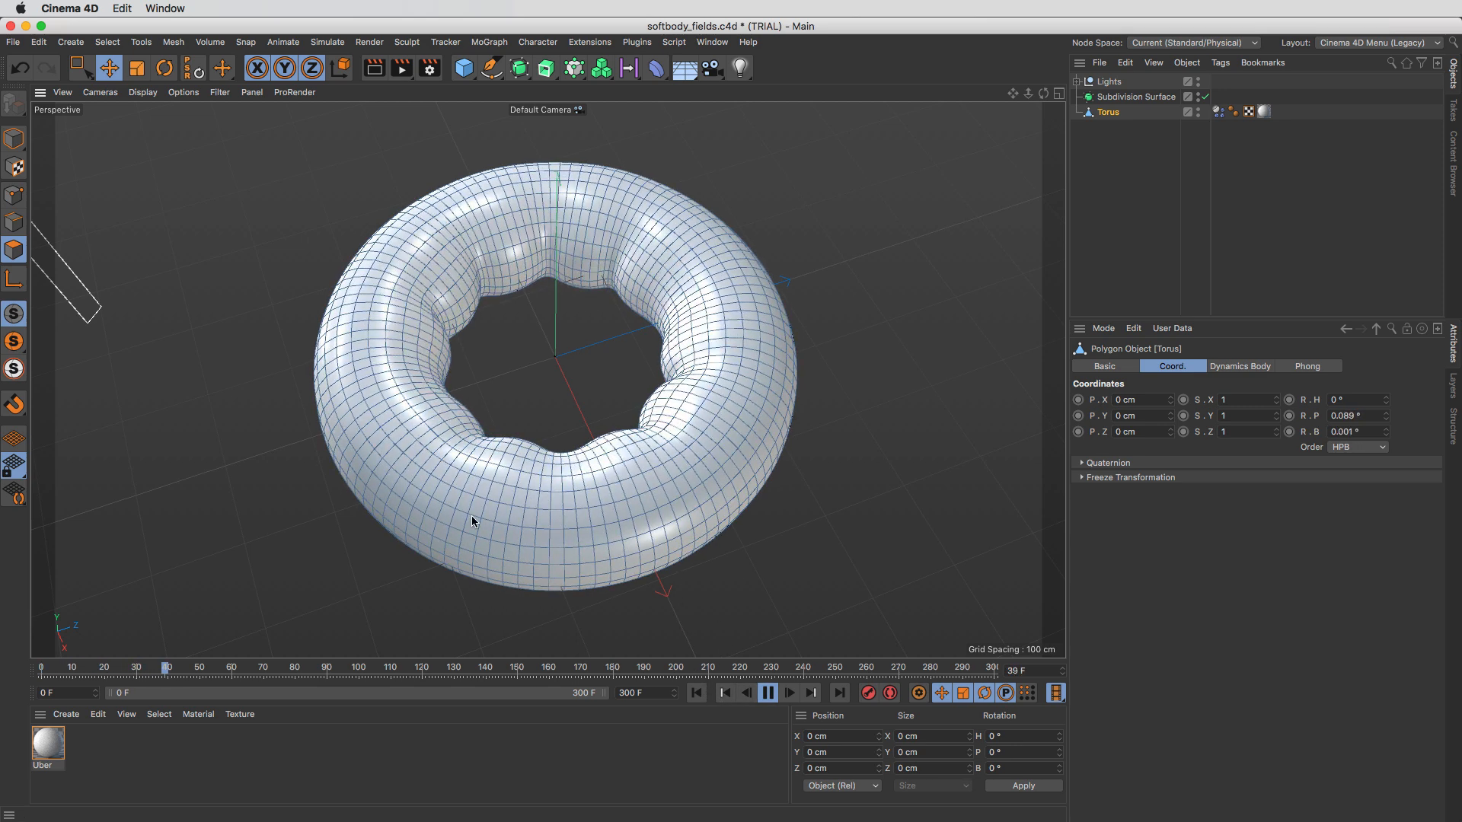
pyautogui.click(694, 696)
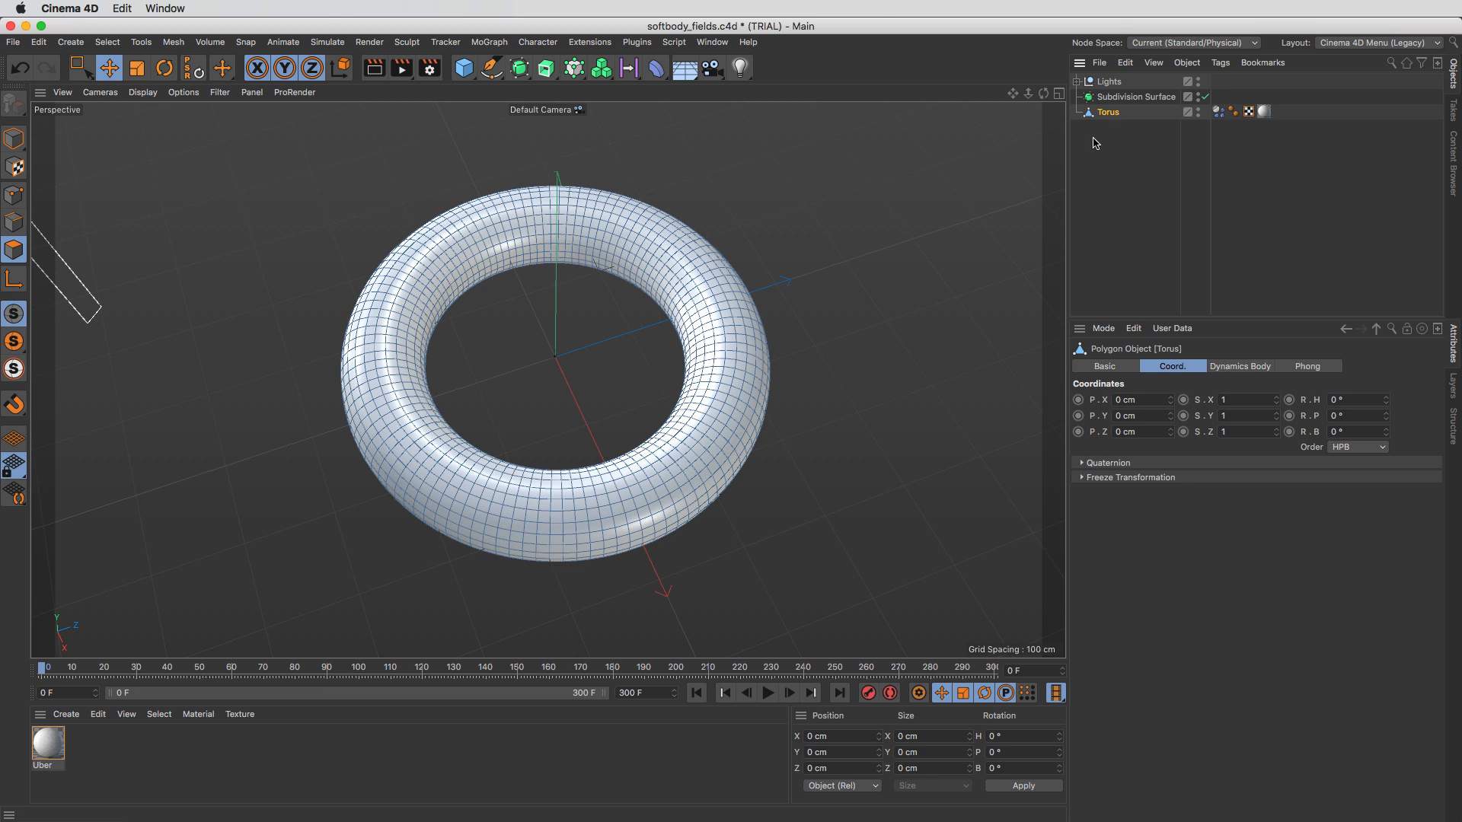
pyautogui.click(1219, 114)
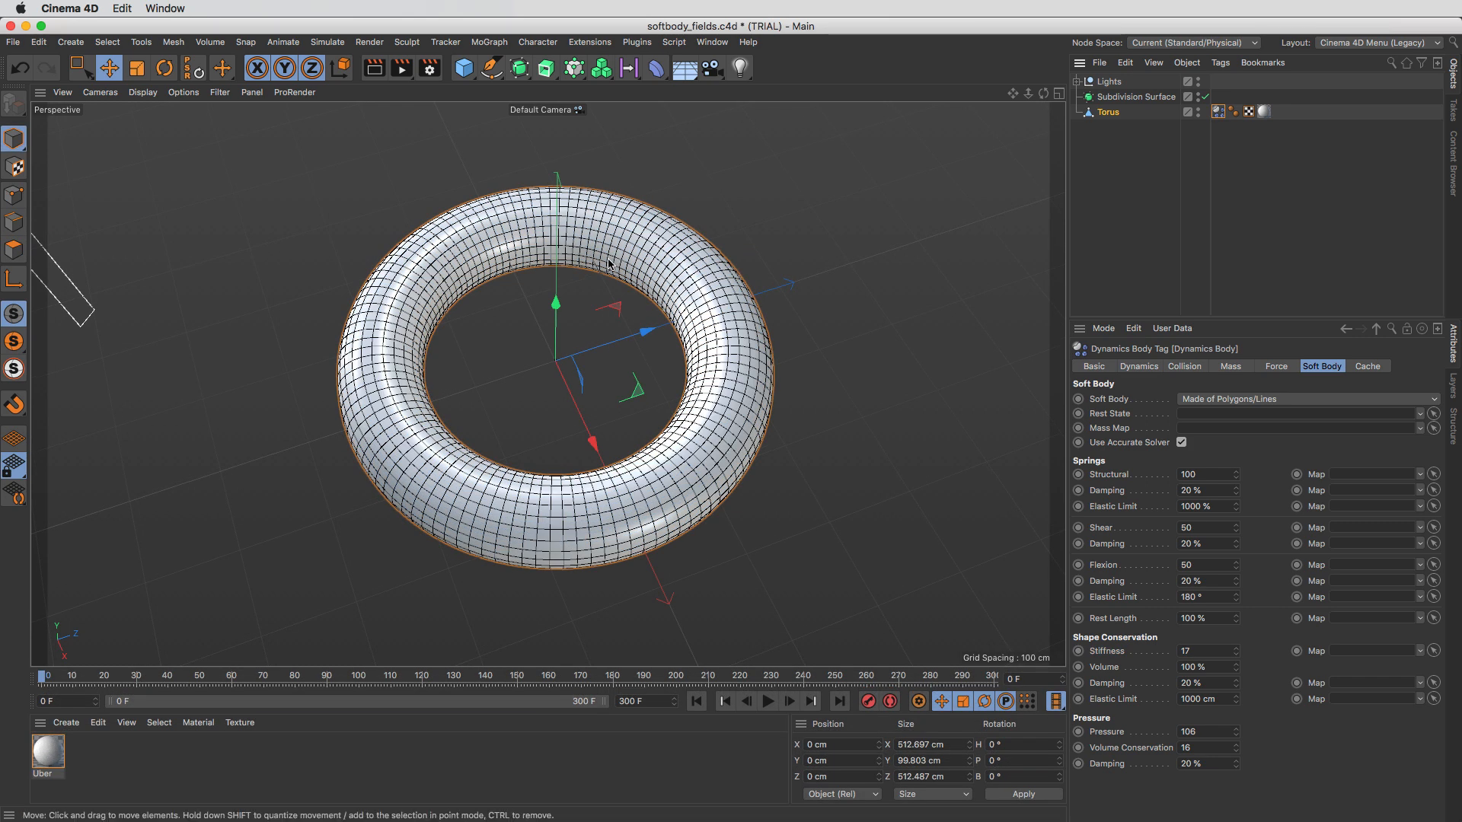
# Step: Paint four evenly spaced vertex map bands across the torus's tube with the Paint Tool at 100% opacity and radius 30
pyautogui.click(538, 42)
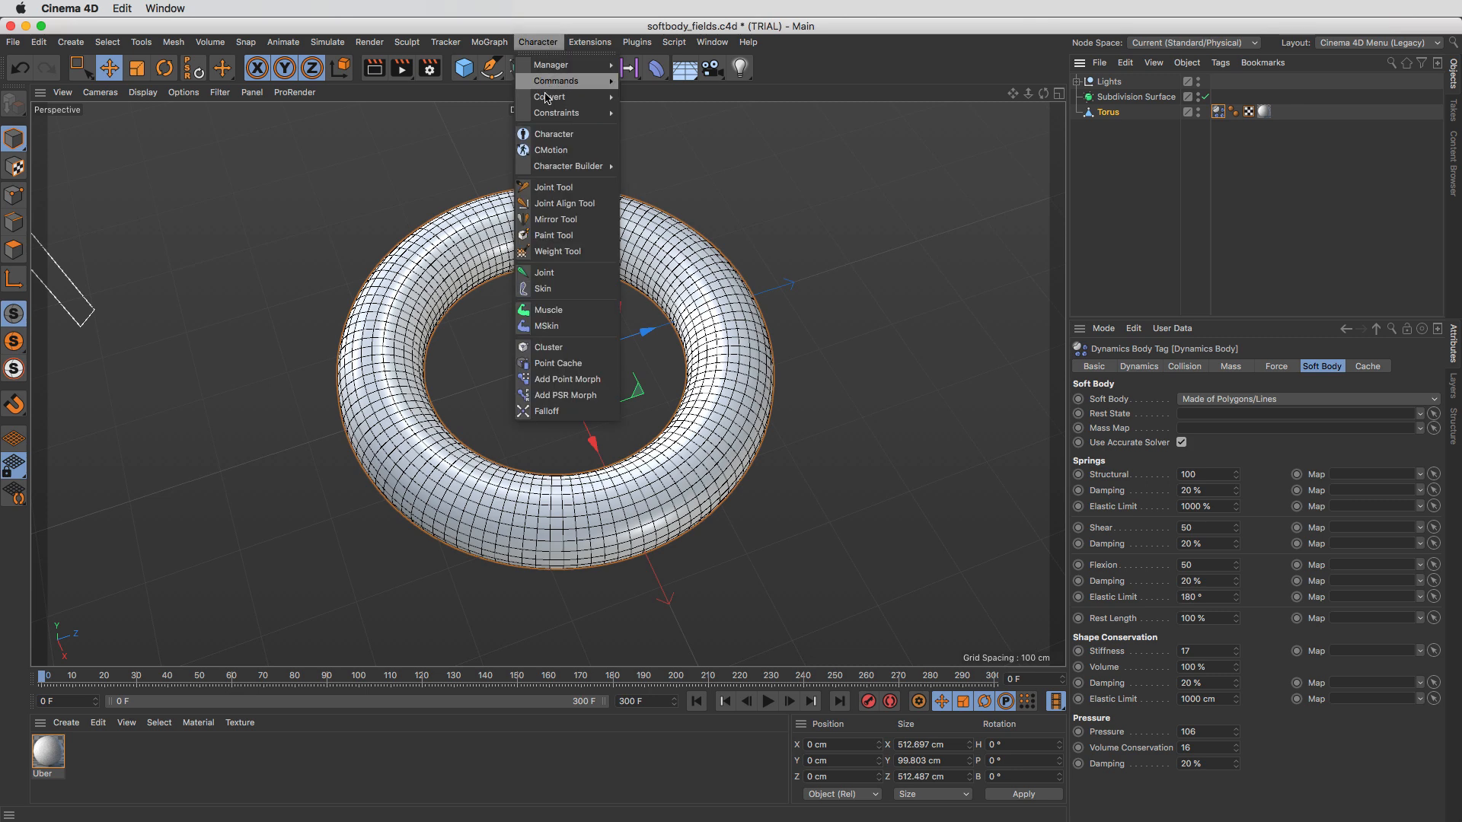
pyautogui.click(562, 237)
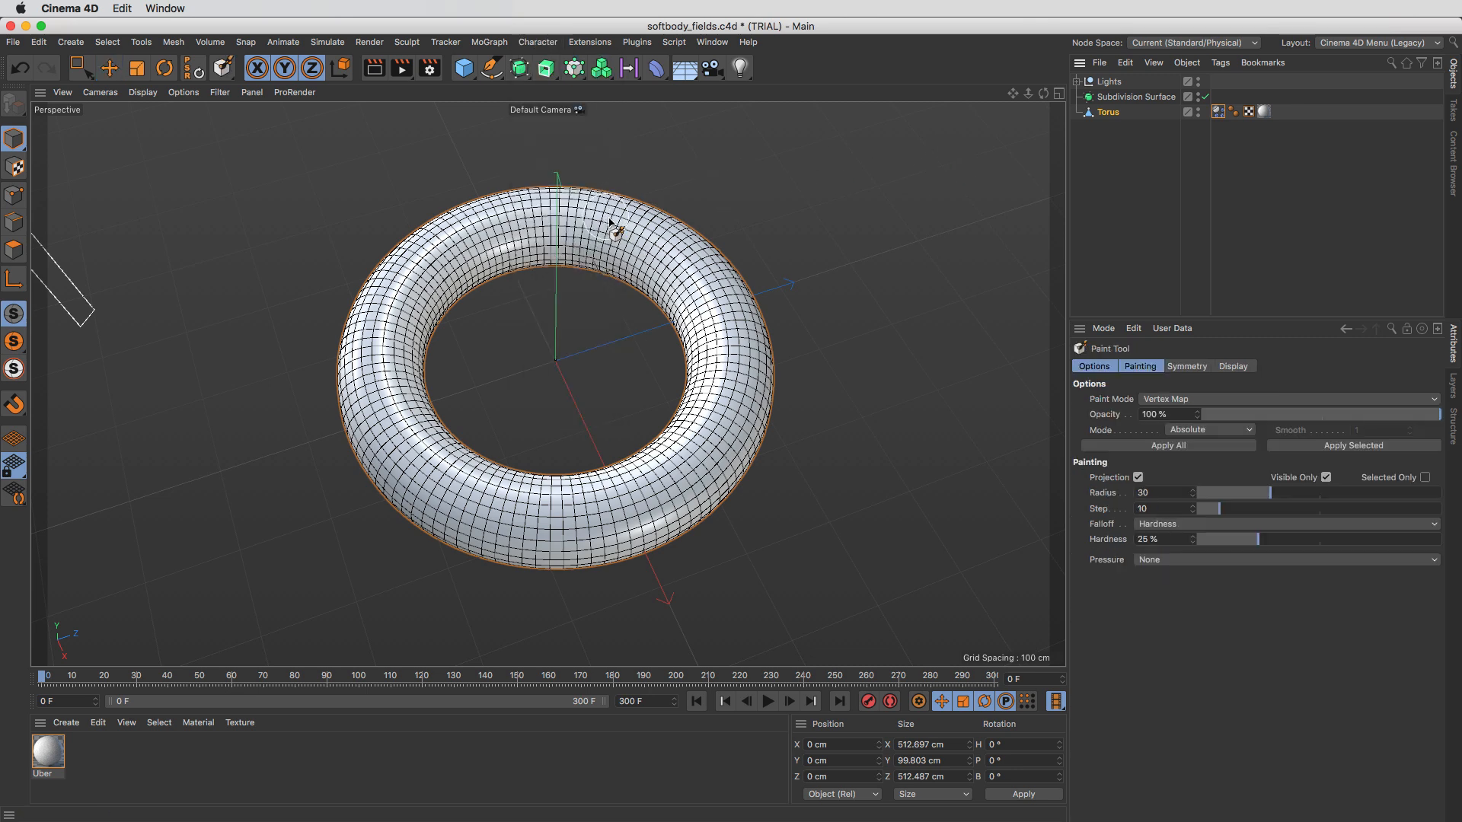
pyautogui.moveTo(625, 232); pyautogui.dragTo(615, 286)
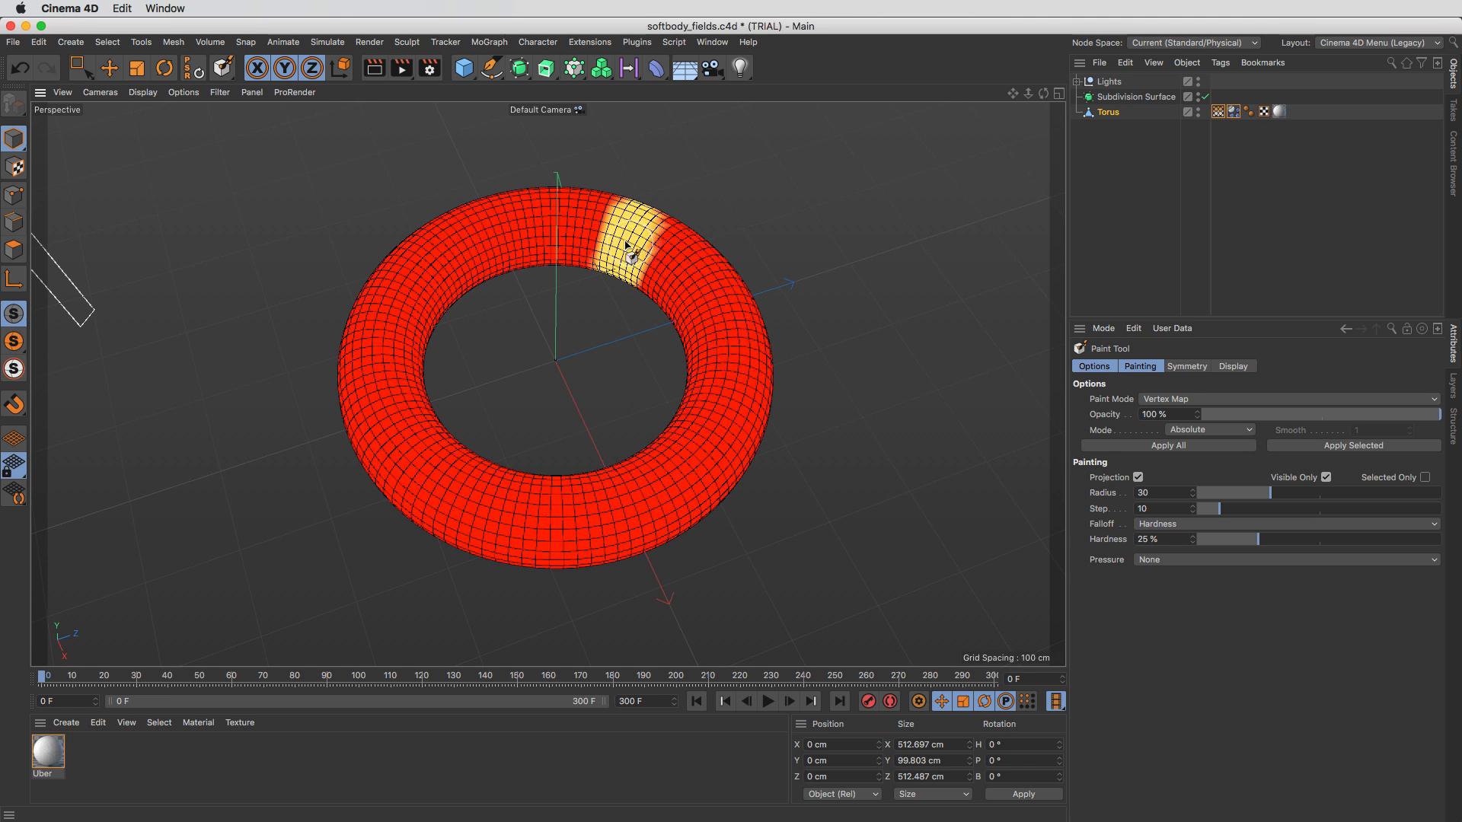
pyautogui.moveTo(454, 488); pyautogui.dragTo(381, 522)
pyautogui.moveTo(677, 453)
pyautogui.mouseDown()
pyautogui.moveTo(760, 464)
pyautogui.moveTo(722, 487)
pyautogui.mouseUp()
pyautogui.moveTo(472, 289)
pyautogui.mouseDown()
pyautogui.moveTo(447, 284)
pyautogui.moveTo(434, 307)
pyautogui.moveTo(407, 296)
pyautogui.mouseUp()
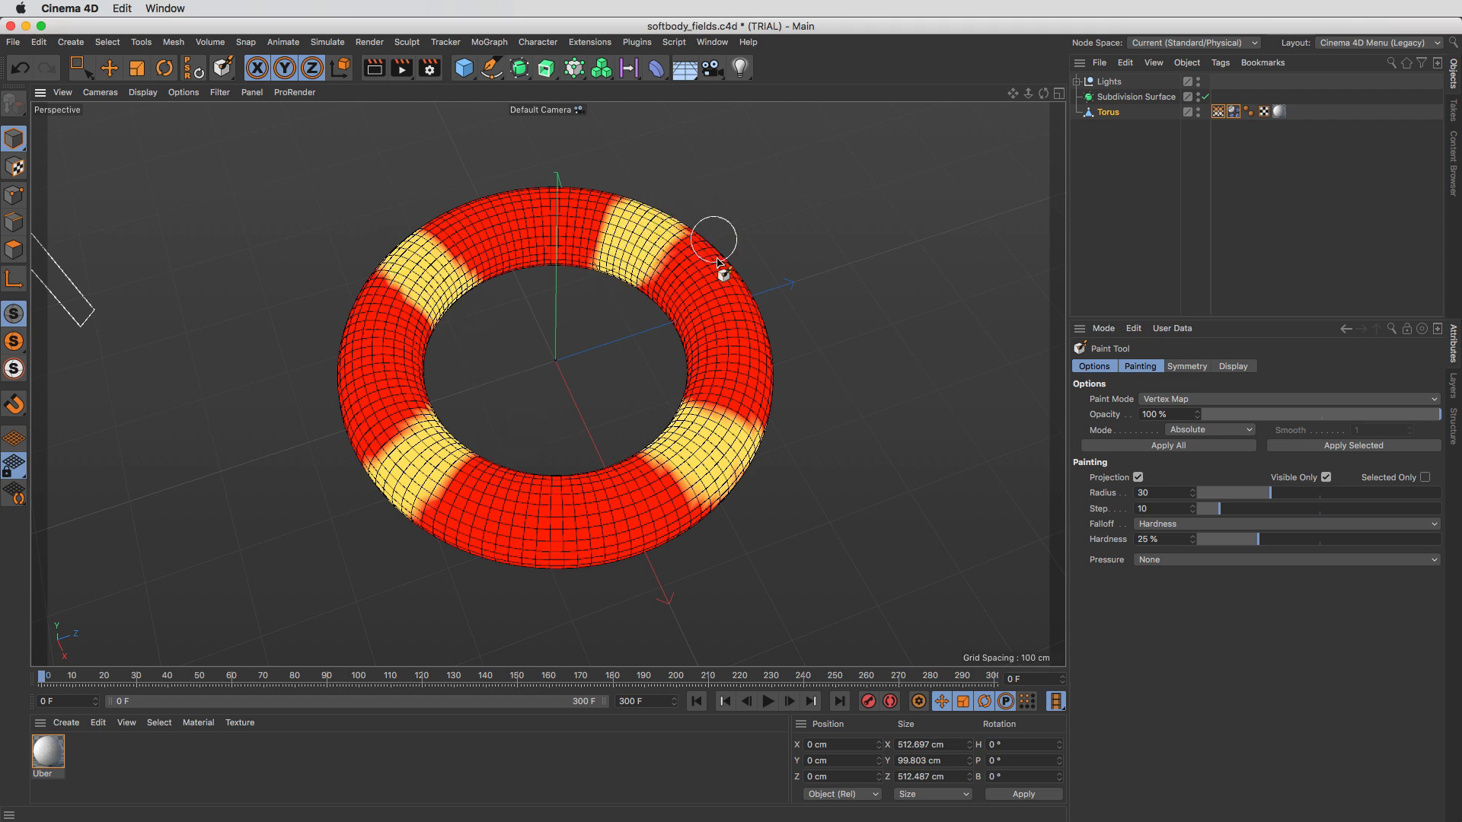
# Step: Switch to polygon mode and loop-select the ring of polygons around the torus's tube midway between two painted bands
pyautogui.press('u')
pyautogui.press('l')
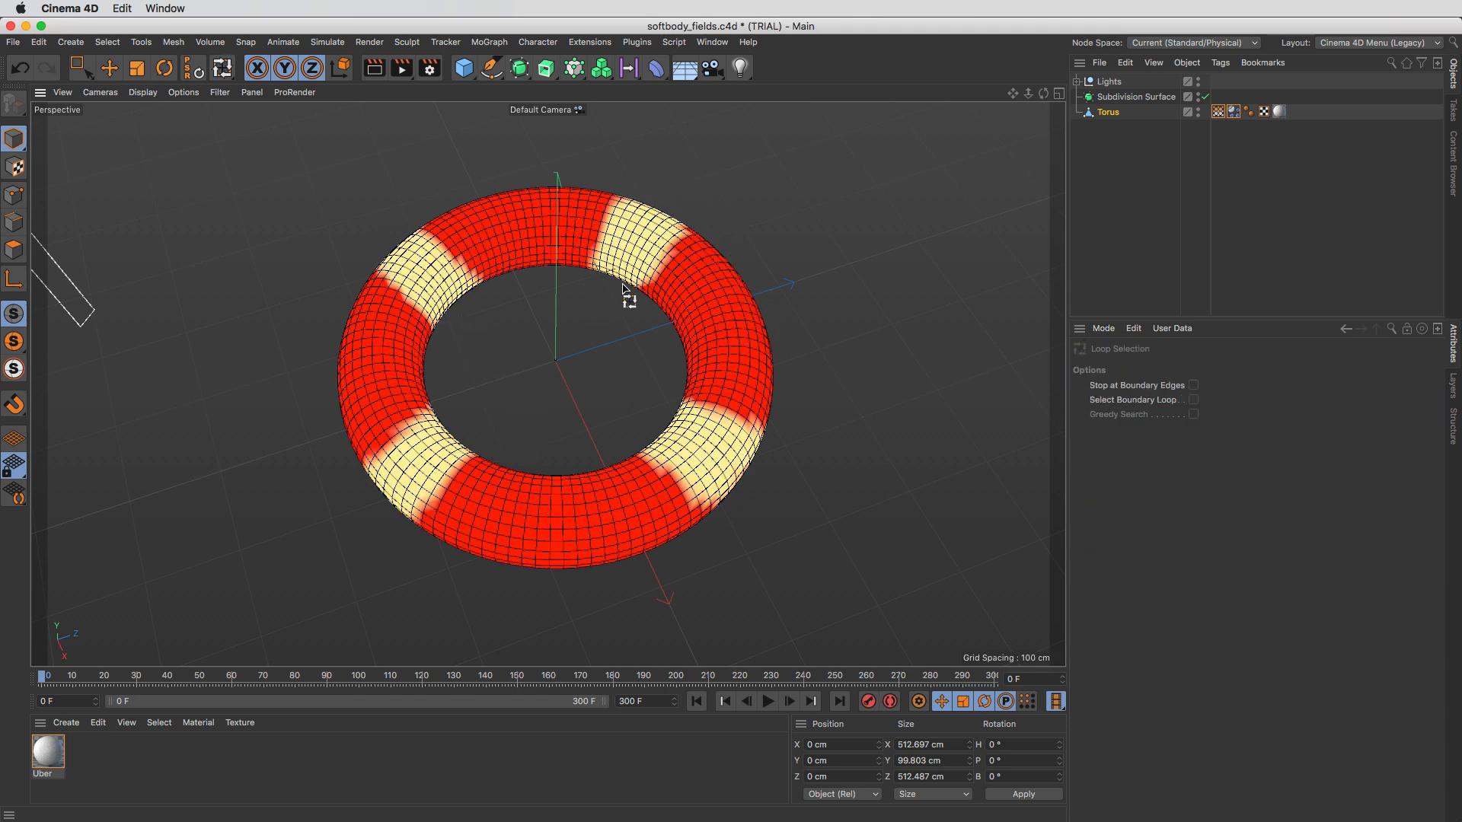
pyautogui.click(14, 249)
pyautogui.click(702, 344)
pyautogui.click(725, 340)
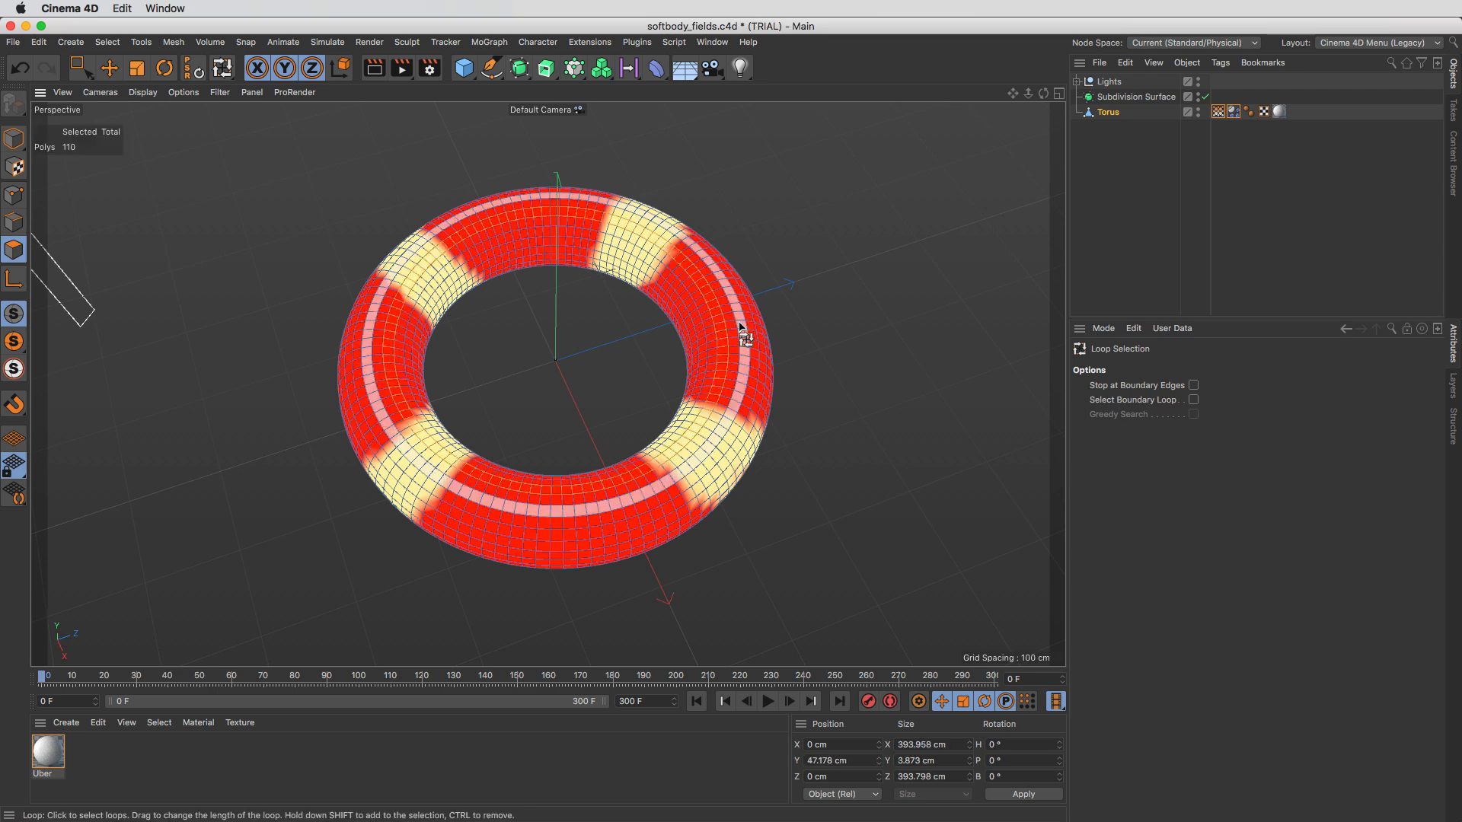
pyautogui.click(731, 321)
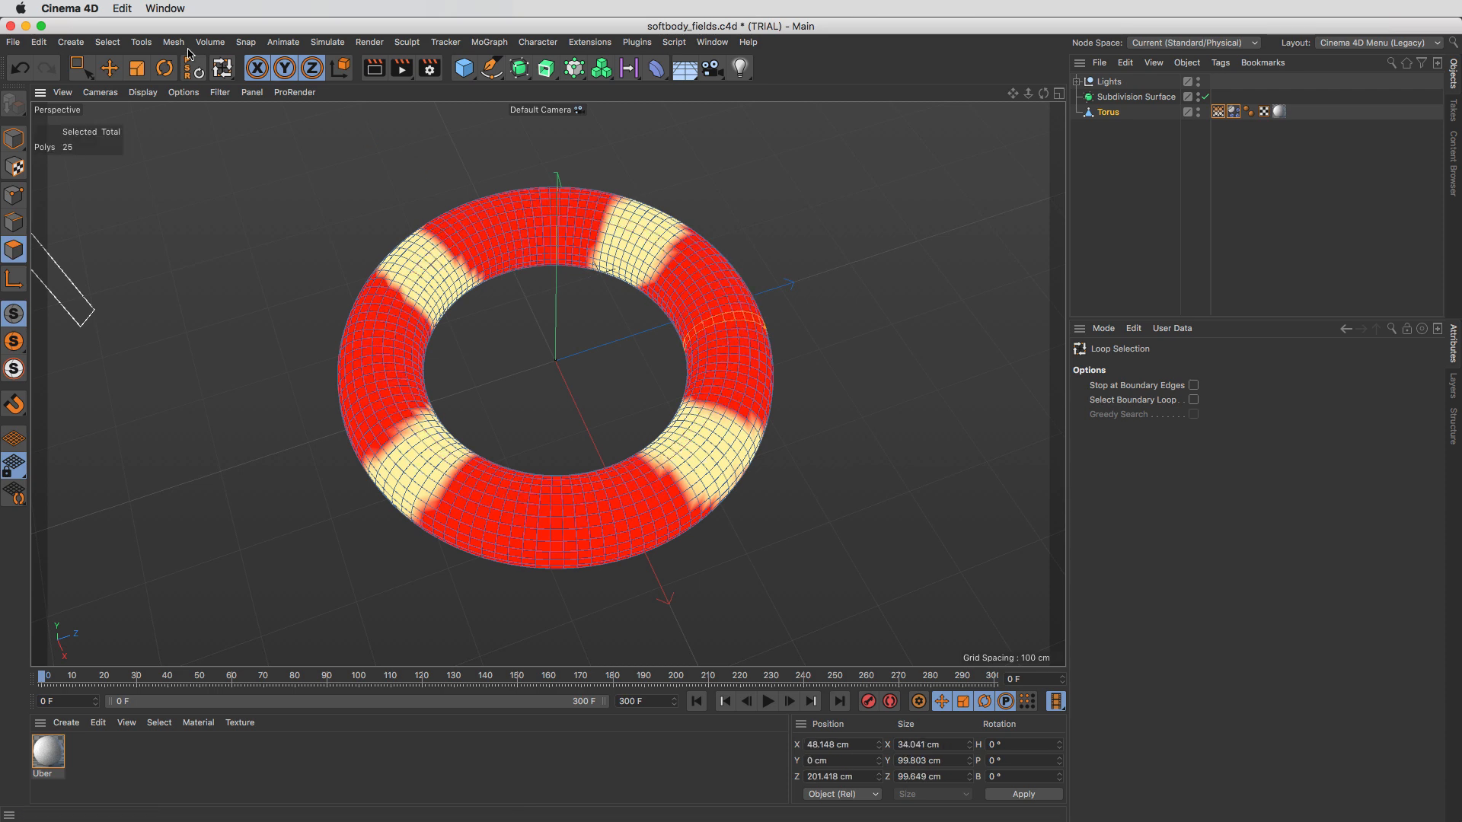
# Step: Set the selected polygon loop to full vertex weight in the torus's vertex map, using the Set mode
pyautogui.click(110, 43)
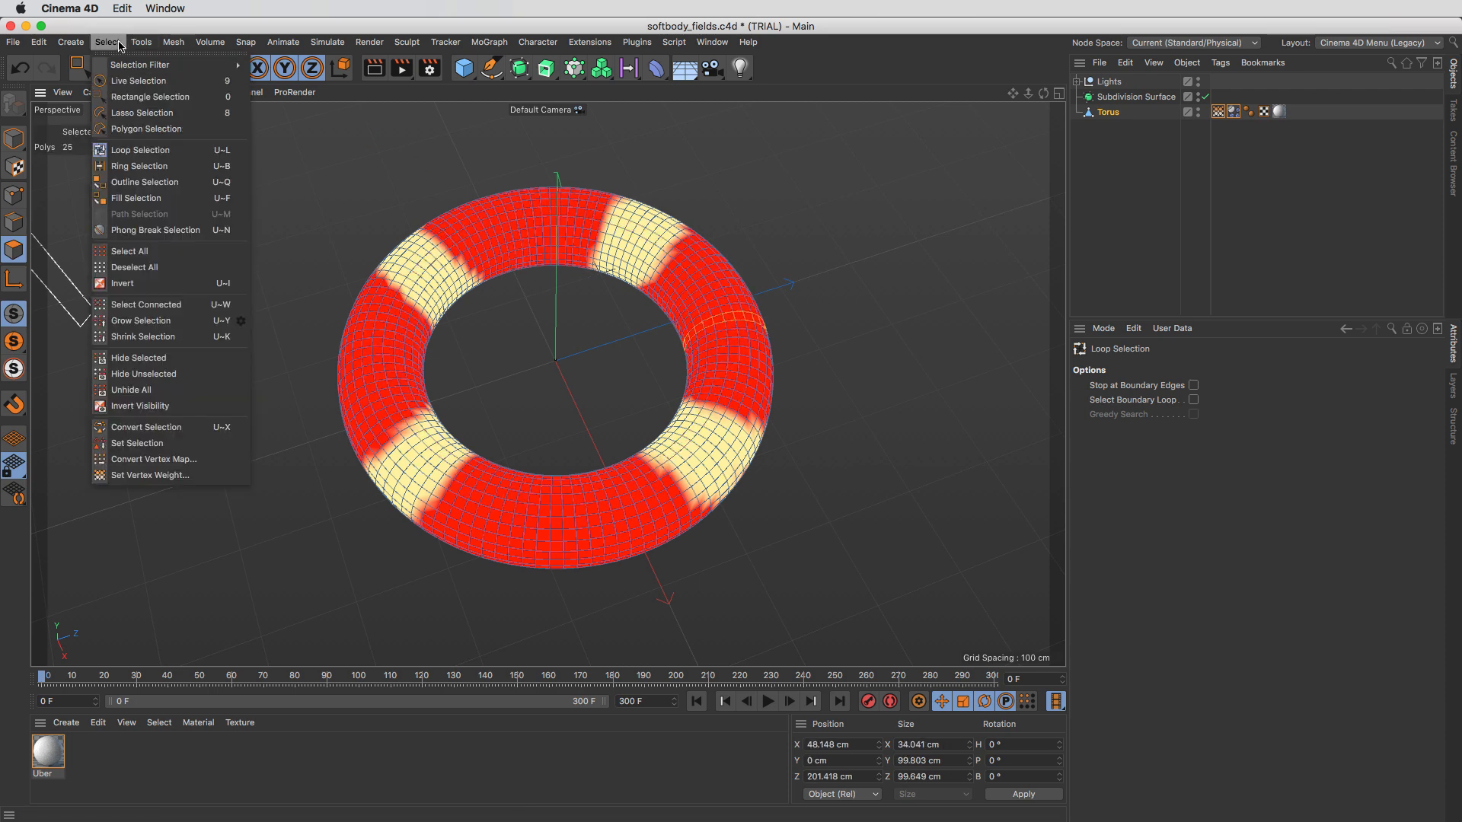
pyautogui.click(171, 475)
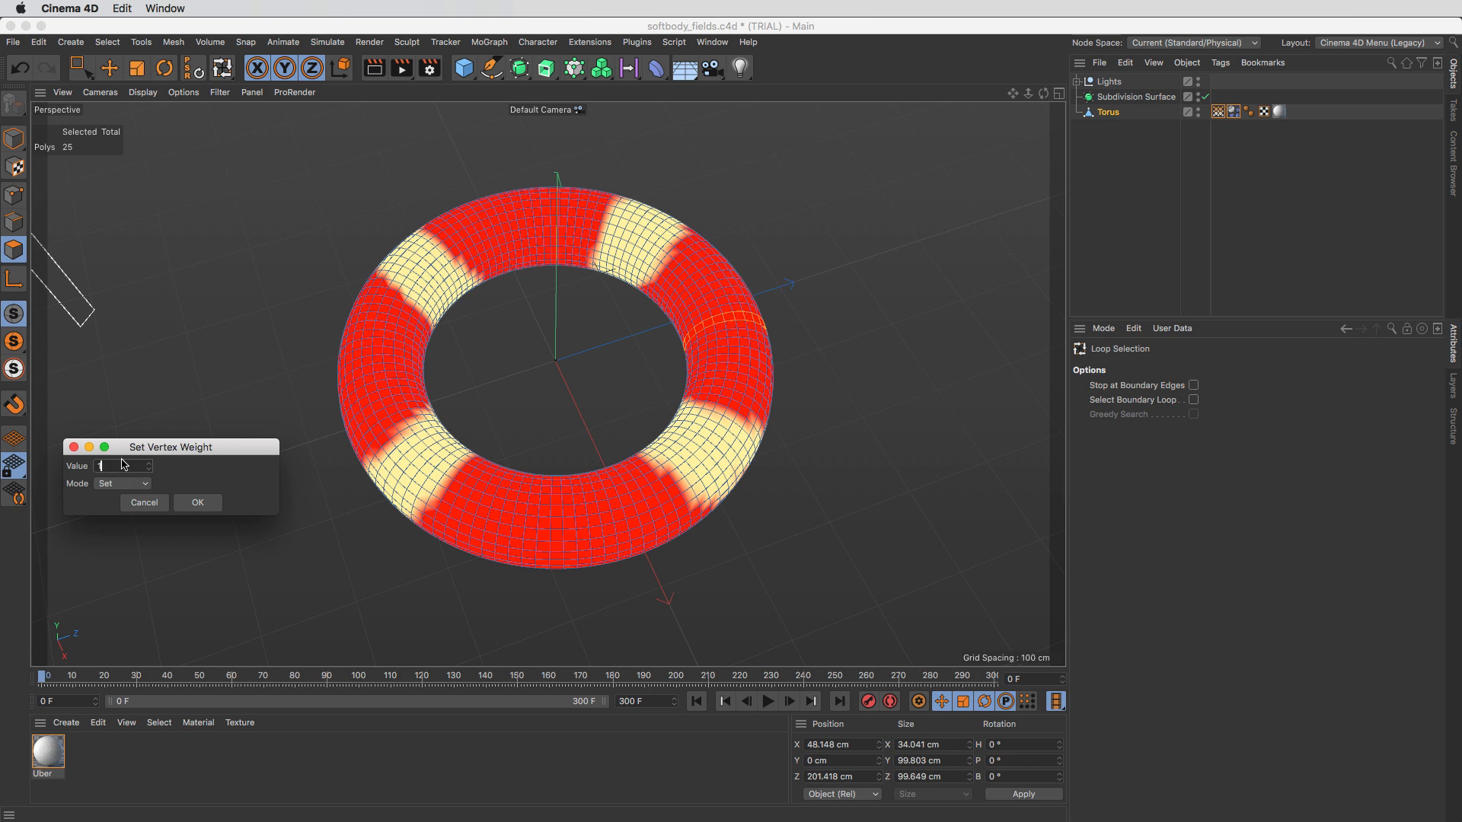
pyautogui.click(207, 508)
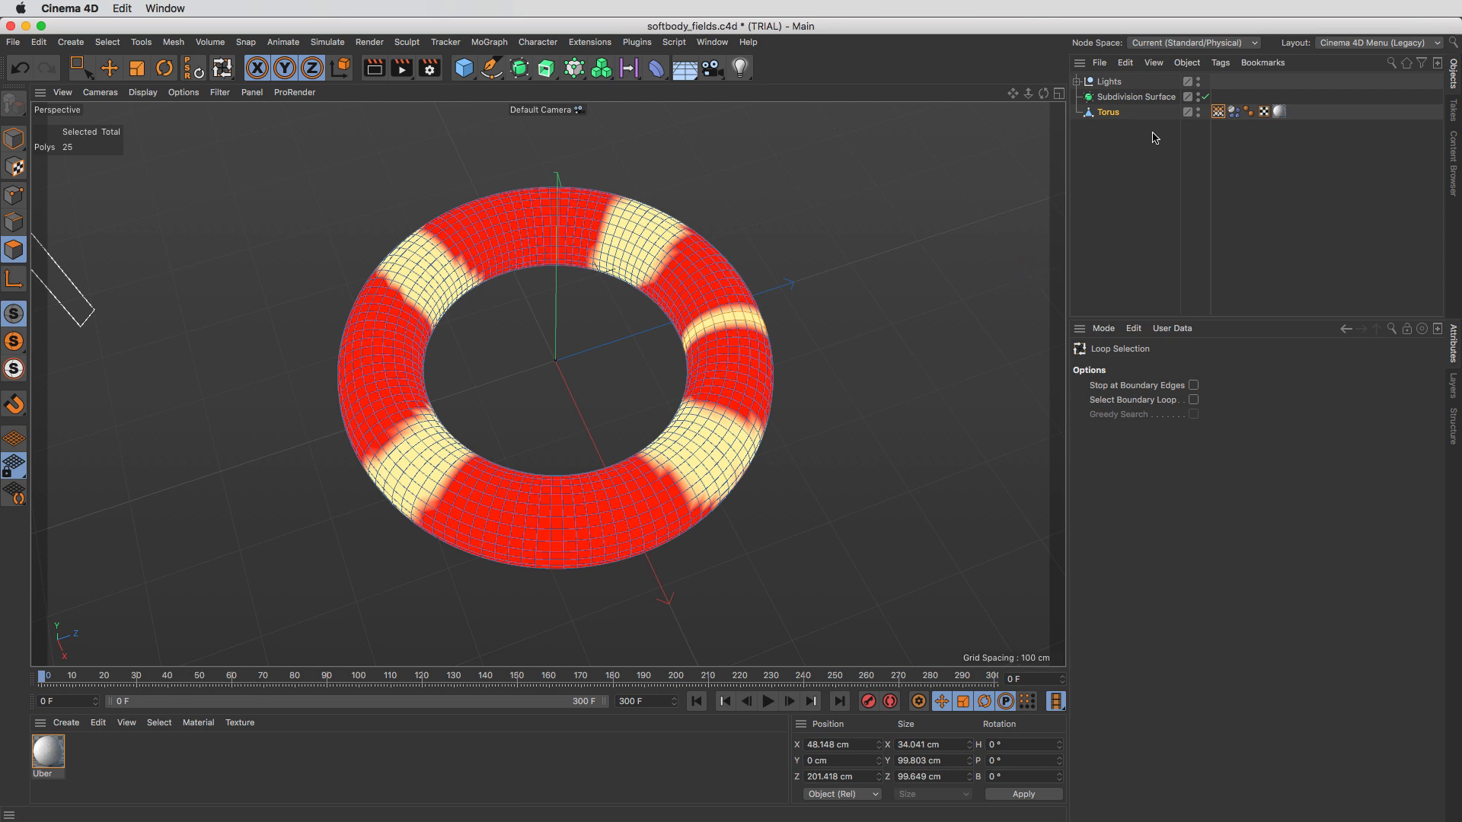
# Step: Assign the vertex map as the Map for Shear, Flexion and Stiffness in the torus's Dynamics Body soft body settings
pyautogui.click(1218, 112)
pyautogui.click(1233, 112)
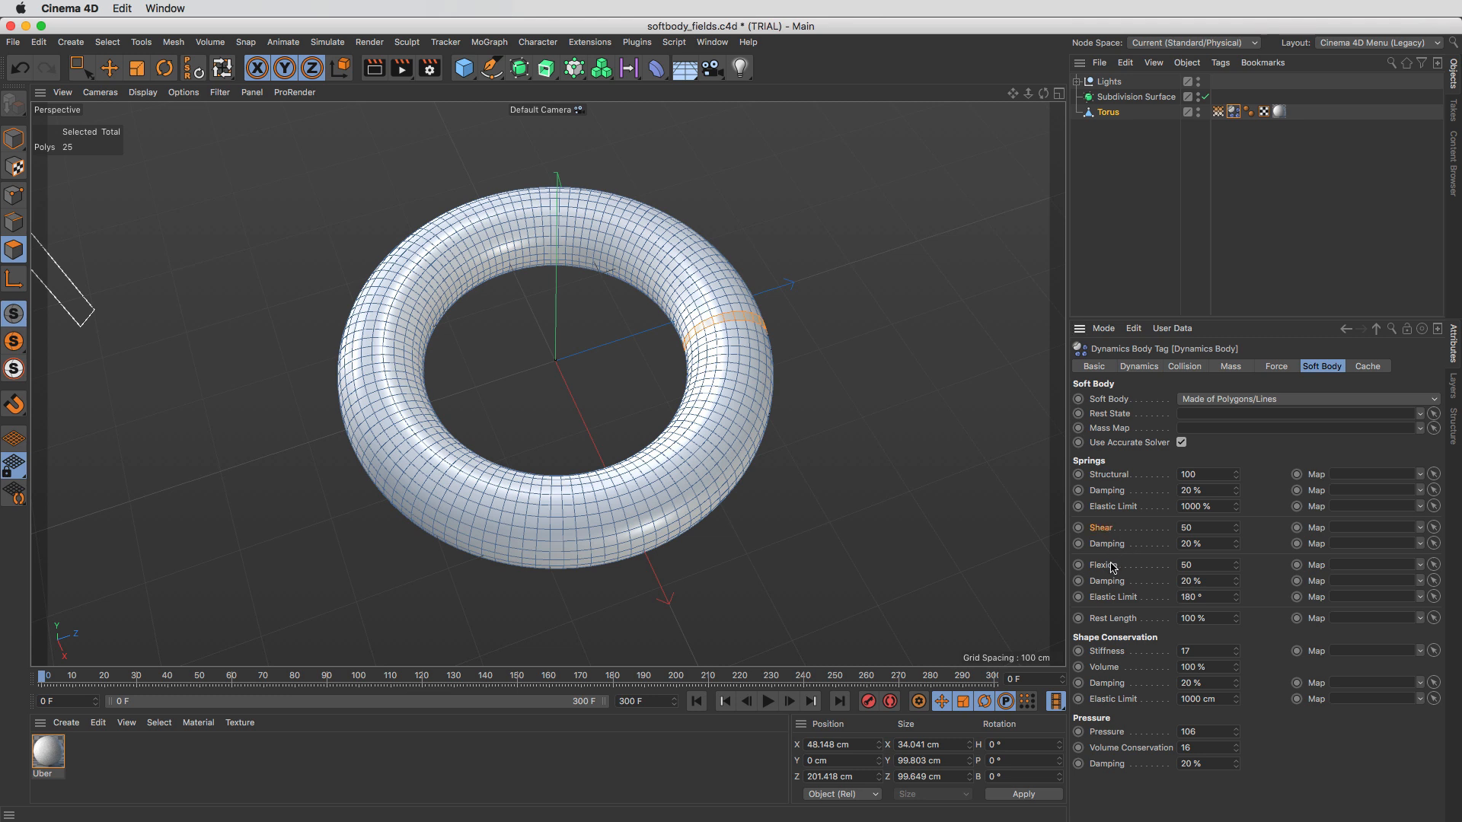
pyautogui.click(1112, 653)
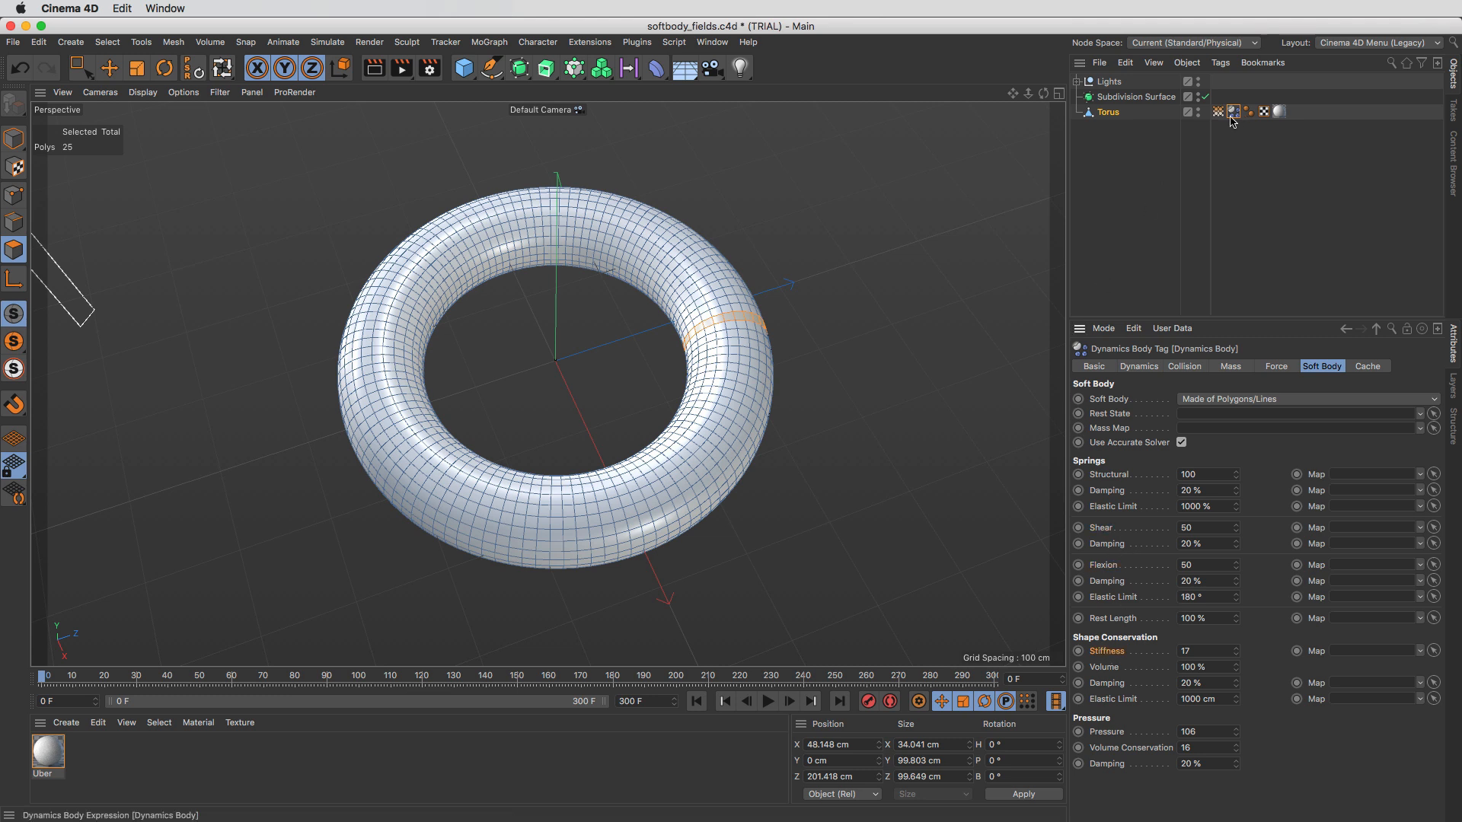
pyautogui.moveTo(1352, 525); pyautogui.dragTo(1356, 527)
pyautogui.moveTo(1191, 172); pyautogui.dragTo(1360, 569)
pyautogui.moveTo(1221, 114); pyautogui.dragTo(1264, 287)
pyautogui.moveTo(1331, 653); pyautogui.dragTo(1341, 652)
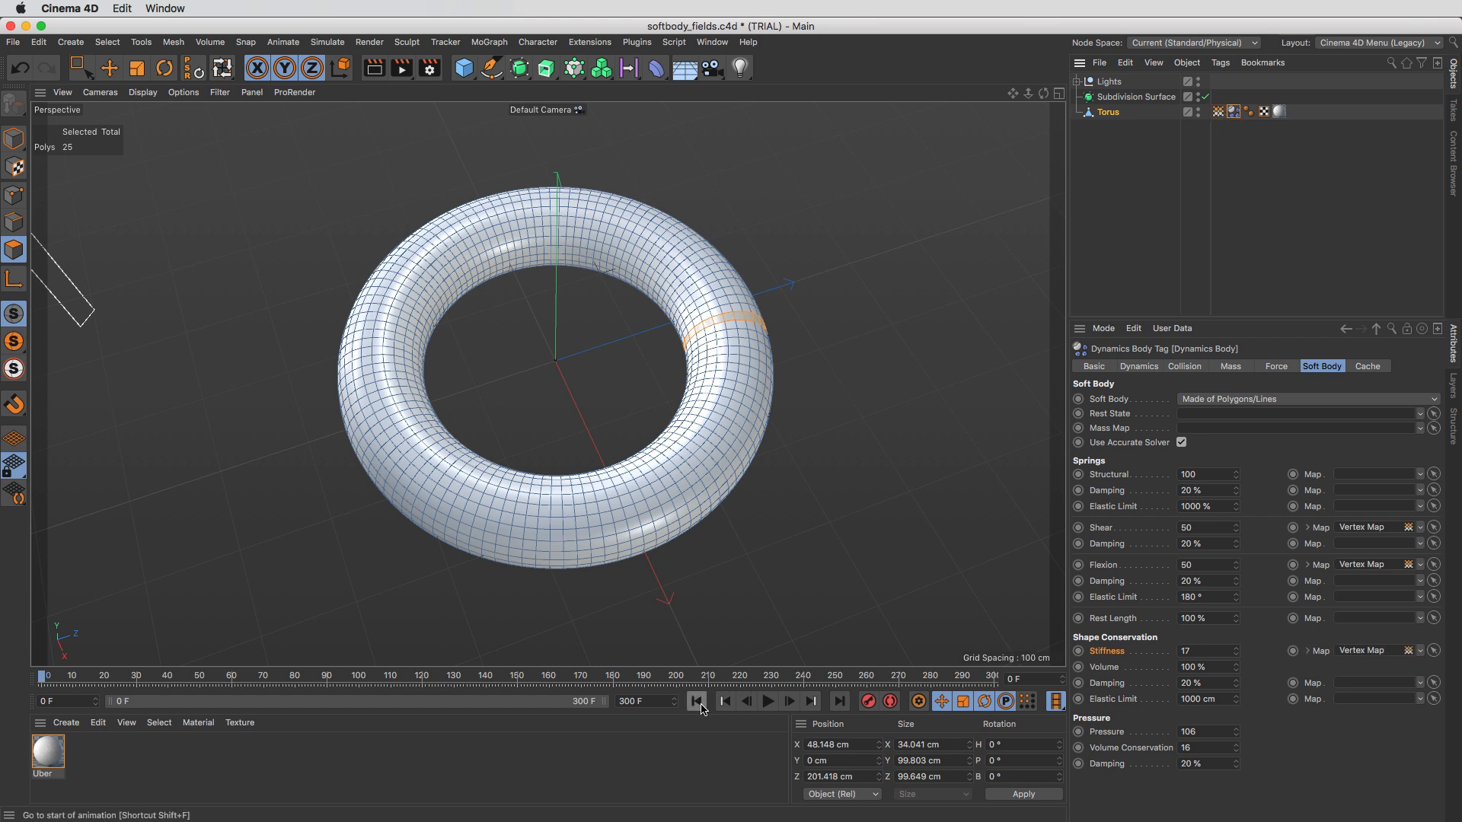
# Step: Play the simulation, pause it and show the vertex map on the inflated torus
pyautogui.click(767, 701)
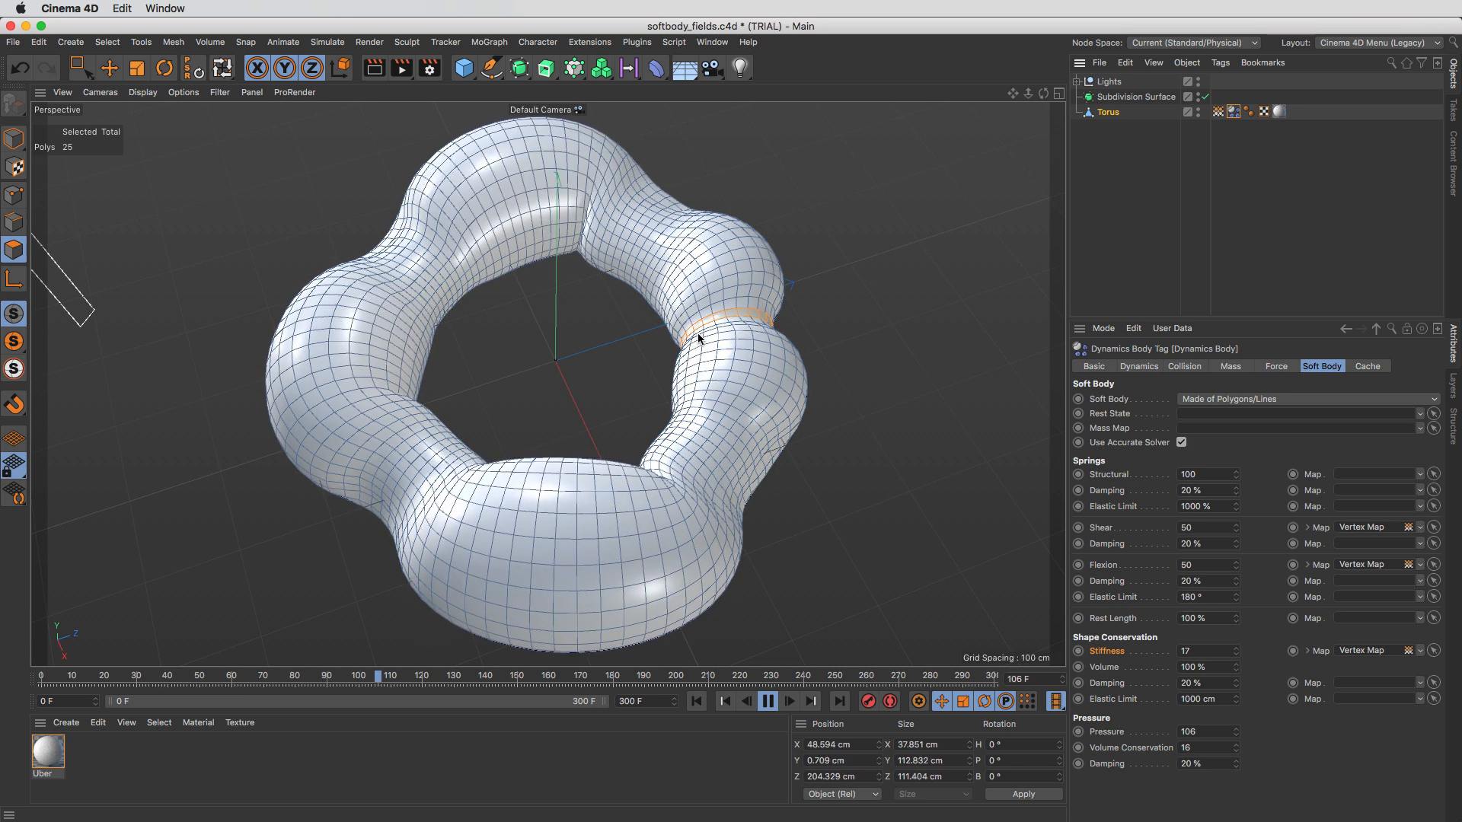
pyautogui.press('F8')
pyautogui.click(1219, 111)
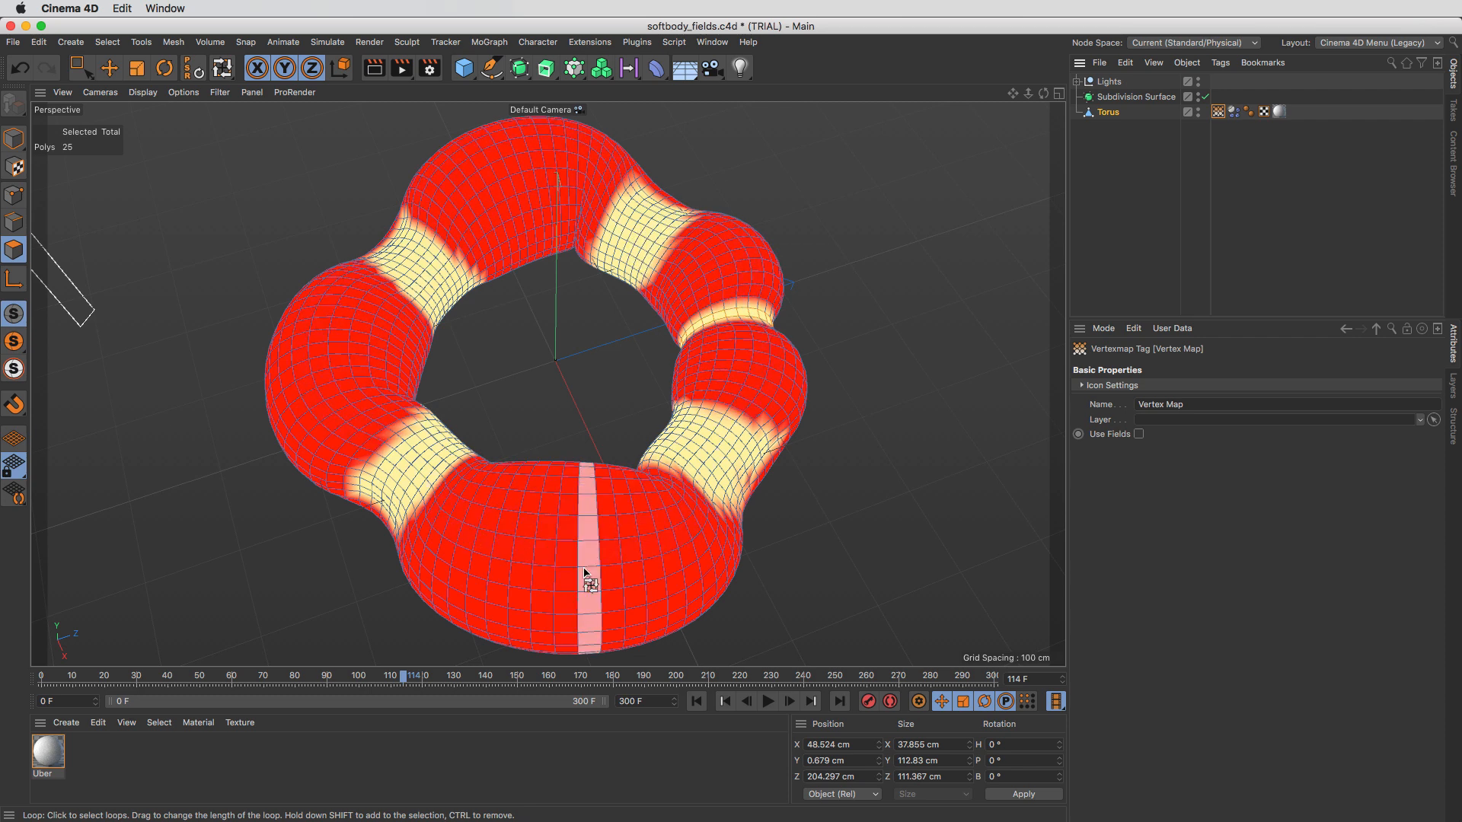
# Step: Set the soft body Stiffness to 50 and replay the simulation from the first frame
pyautogui.click(1233, 111)
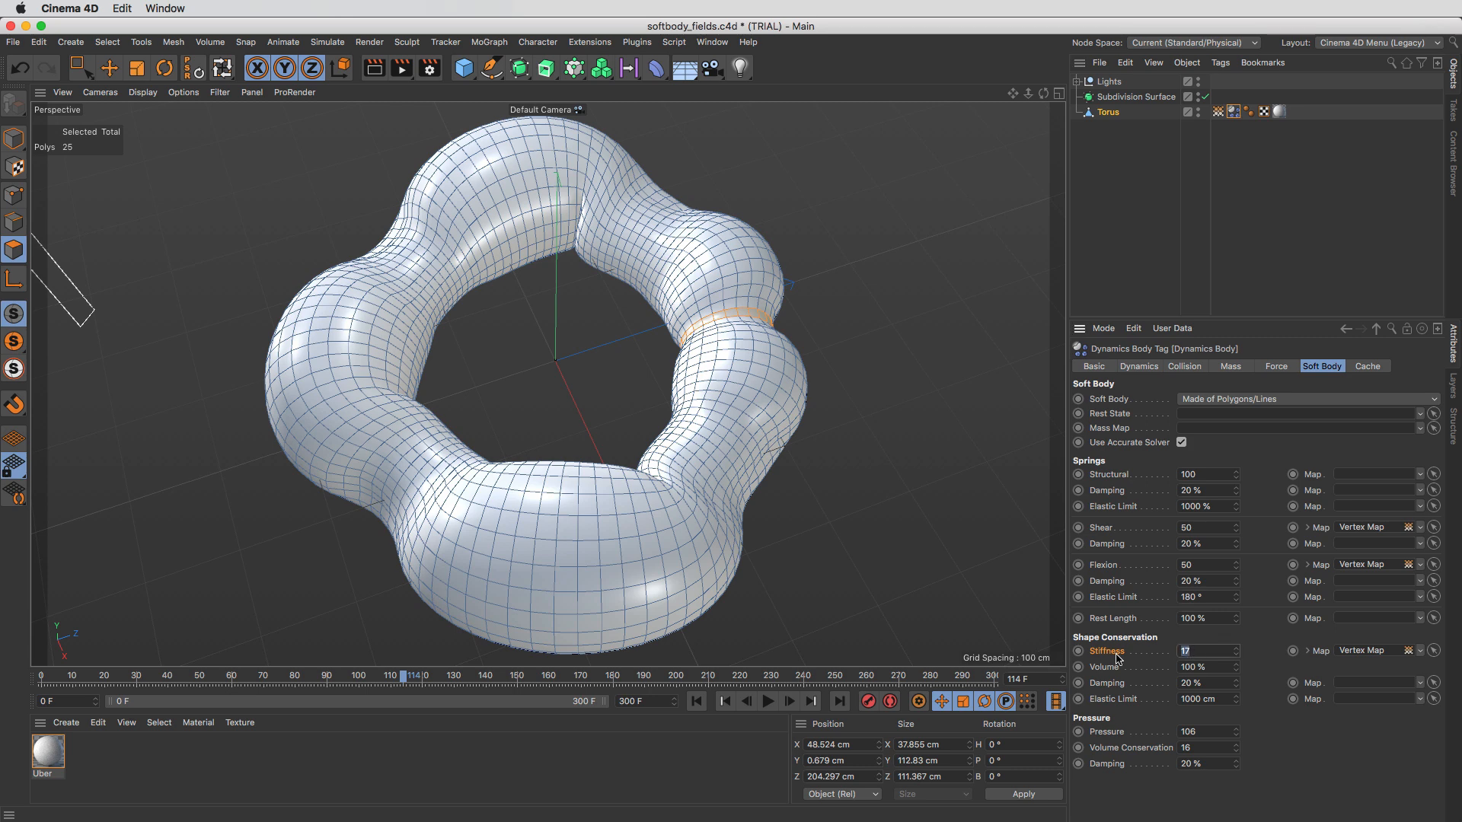
pyautogui.click(695, 702)
pyautogui.click(767, 701)
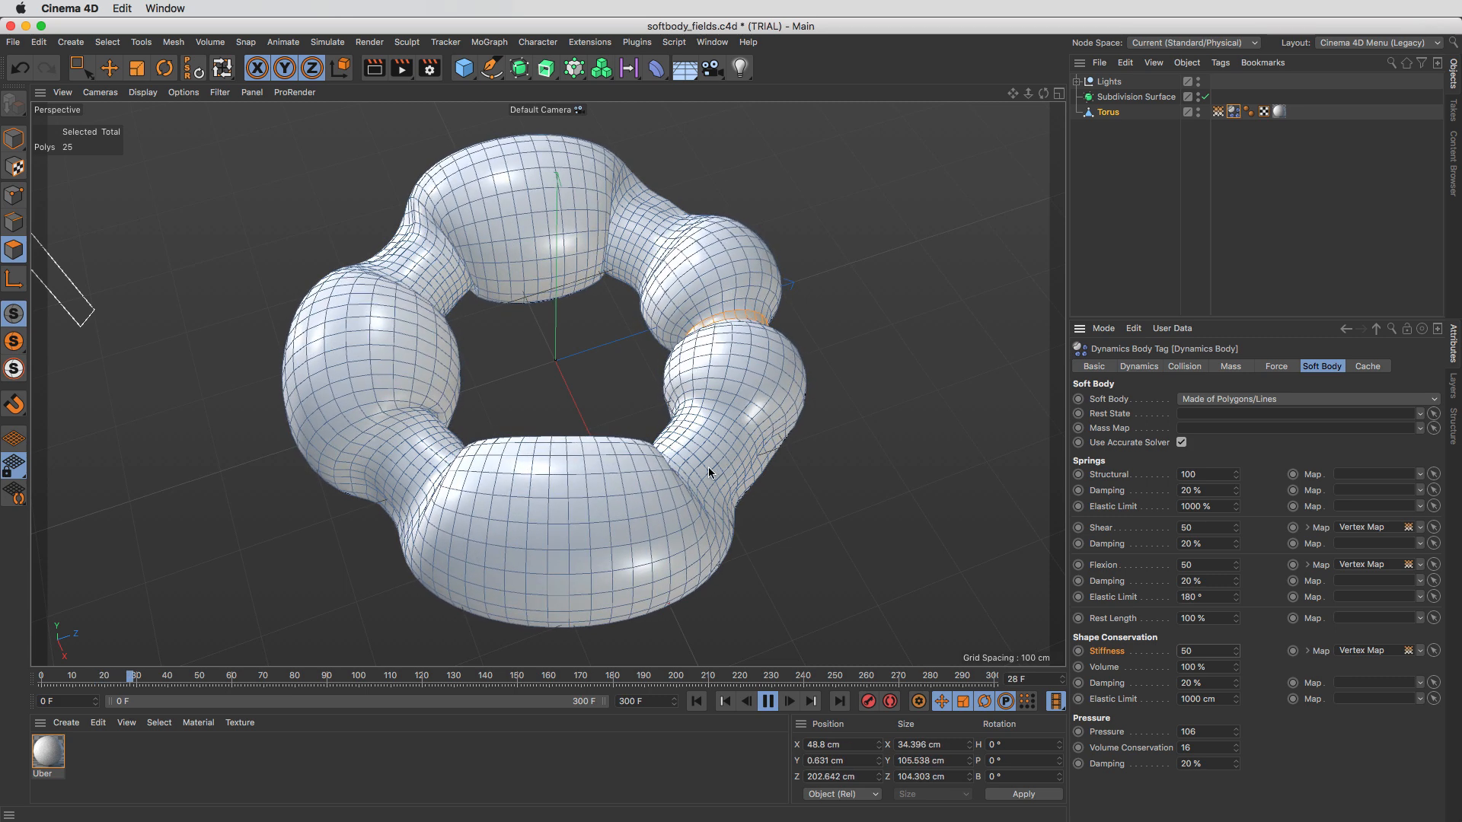
# Step: Compare the vertex map with the inflating shape during playback, pause, and return to the first frame
pyautogui.click(1218, 112)
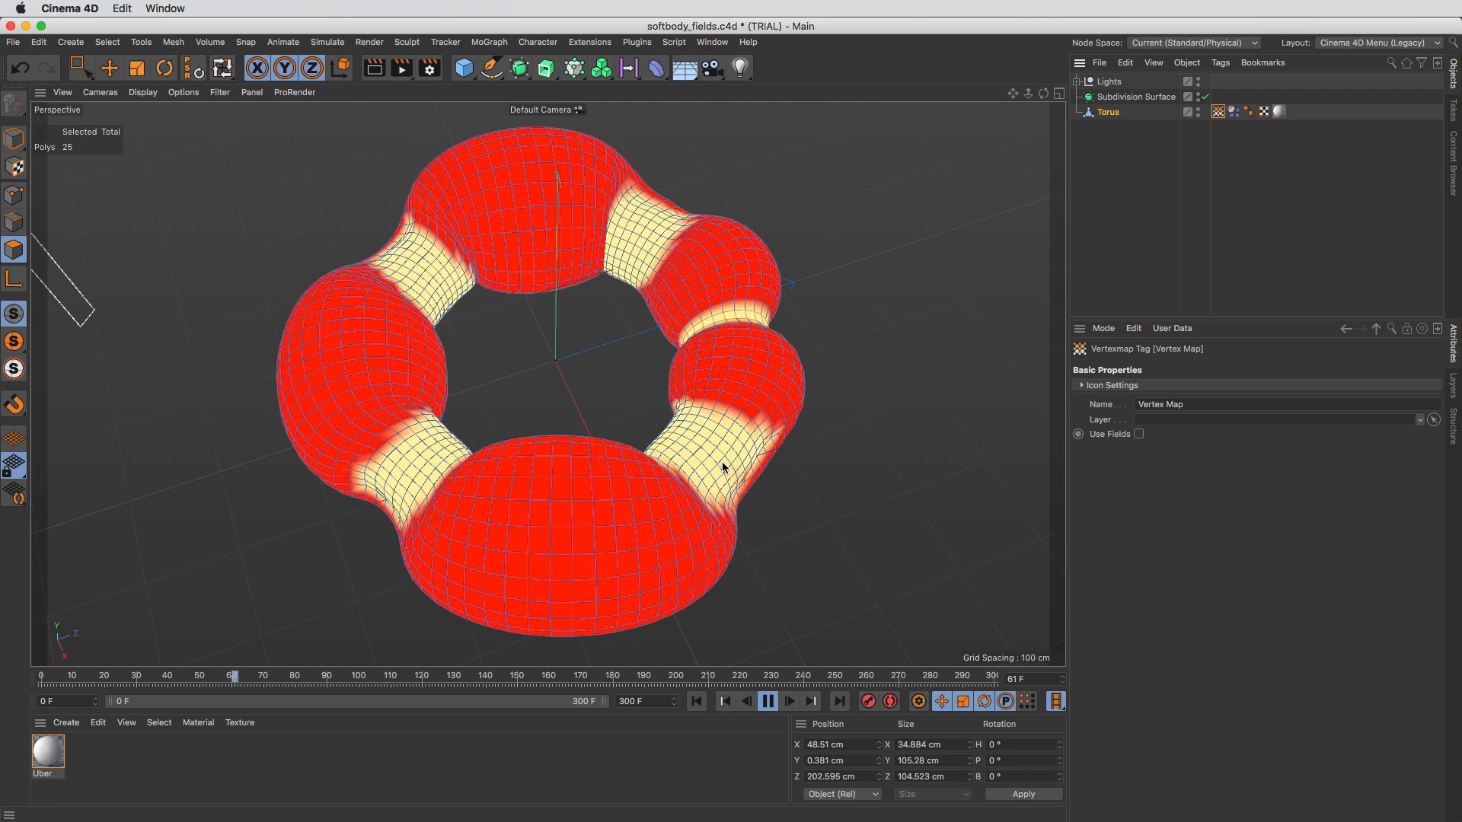
pyautogui.click(1234, 111)
pyautogui.press('F8')
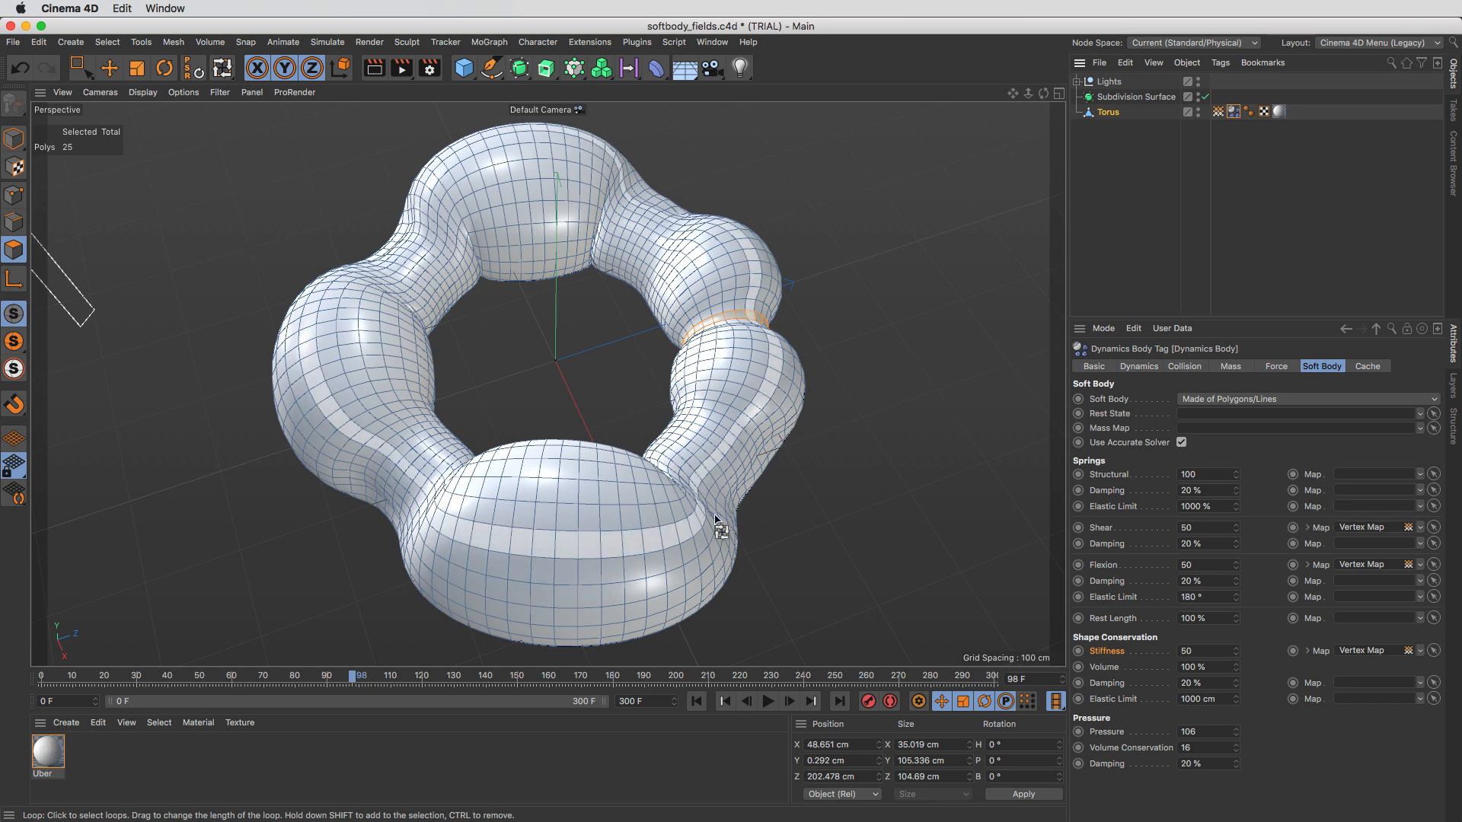
pyautogui.click(696, 702)
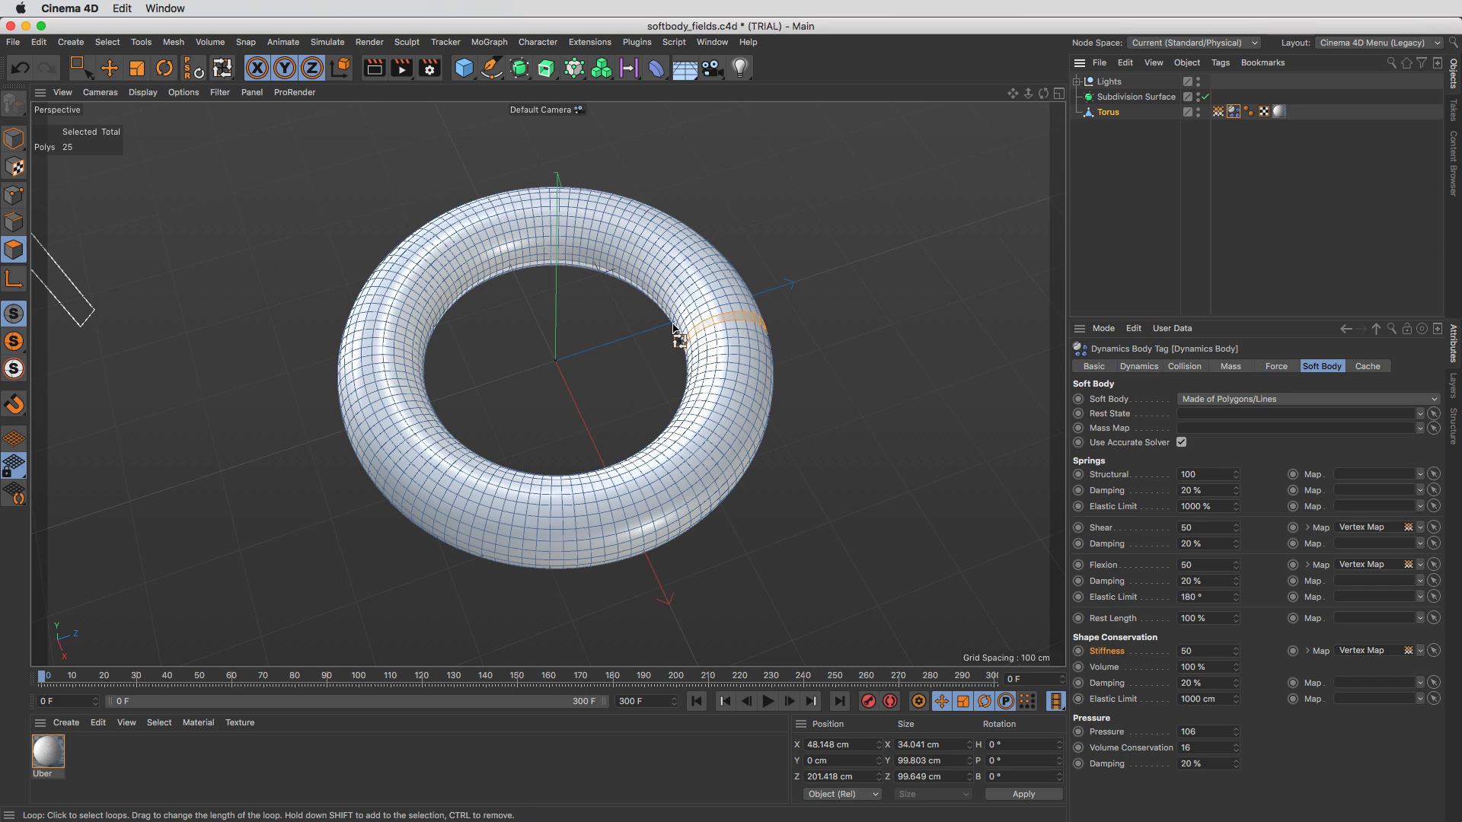
# Step: Enable Use Fields on the torus's vertex map and replace the Freeze layer with a Solid layer
pyautogui.click(1219, 111)
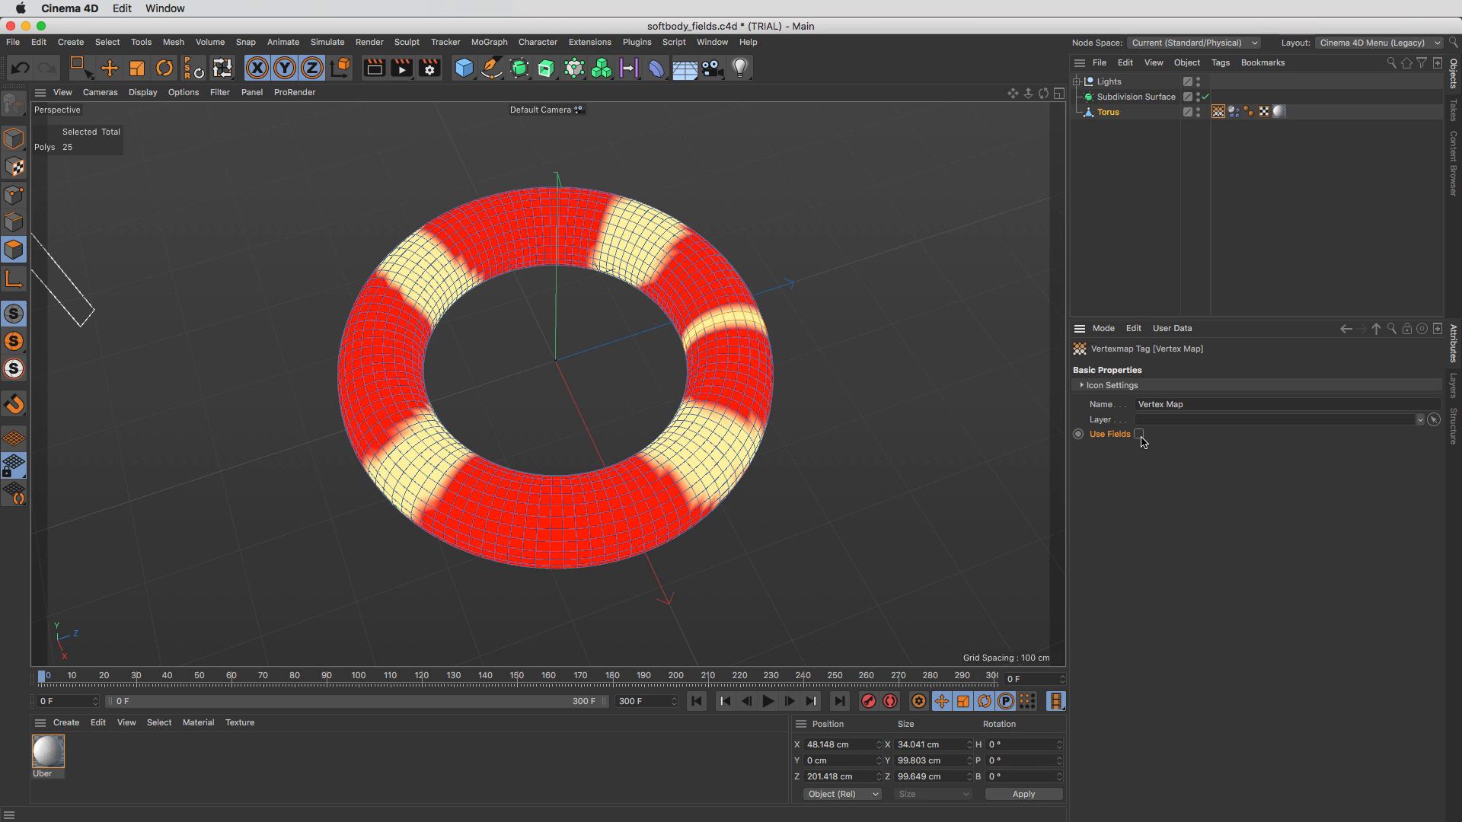
pyautogui.press('u')
pyautogui.press('l')
pyautogui.click(1139, 435)
pyautogui.click(1138, 451)
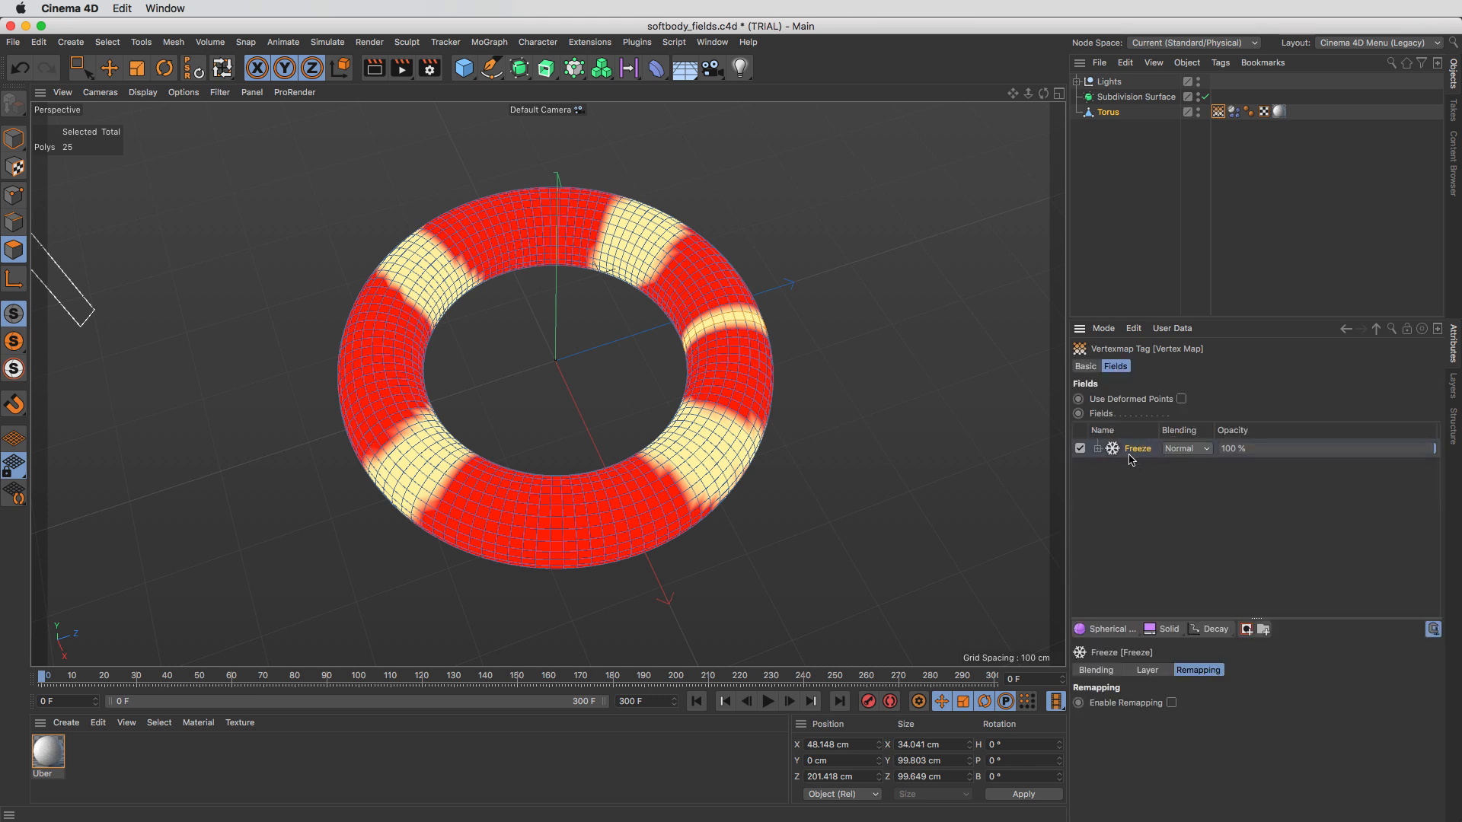
pyautogui.press('Delete')
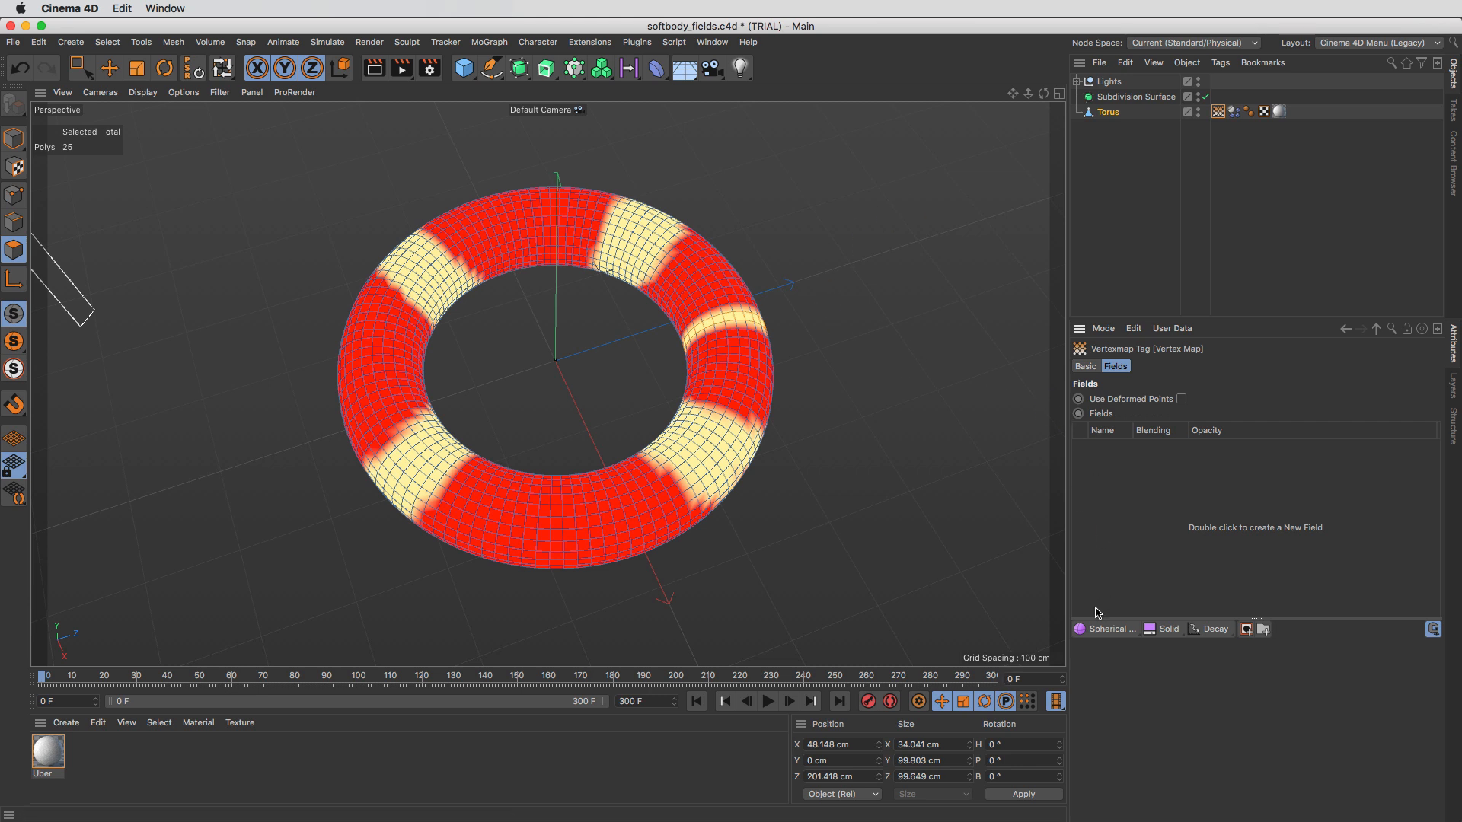
pyautogui.click(1167, 629)
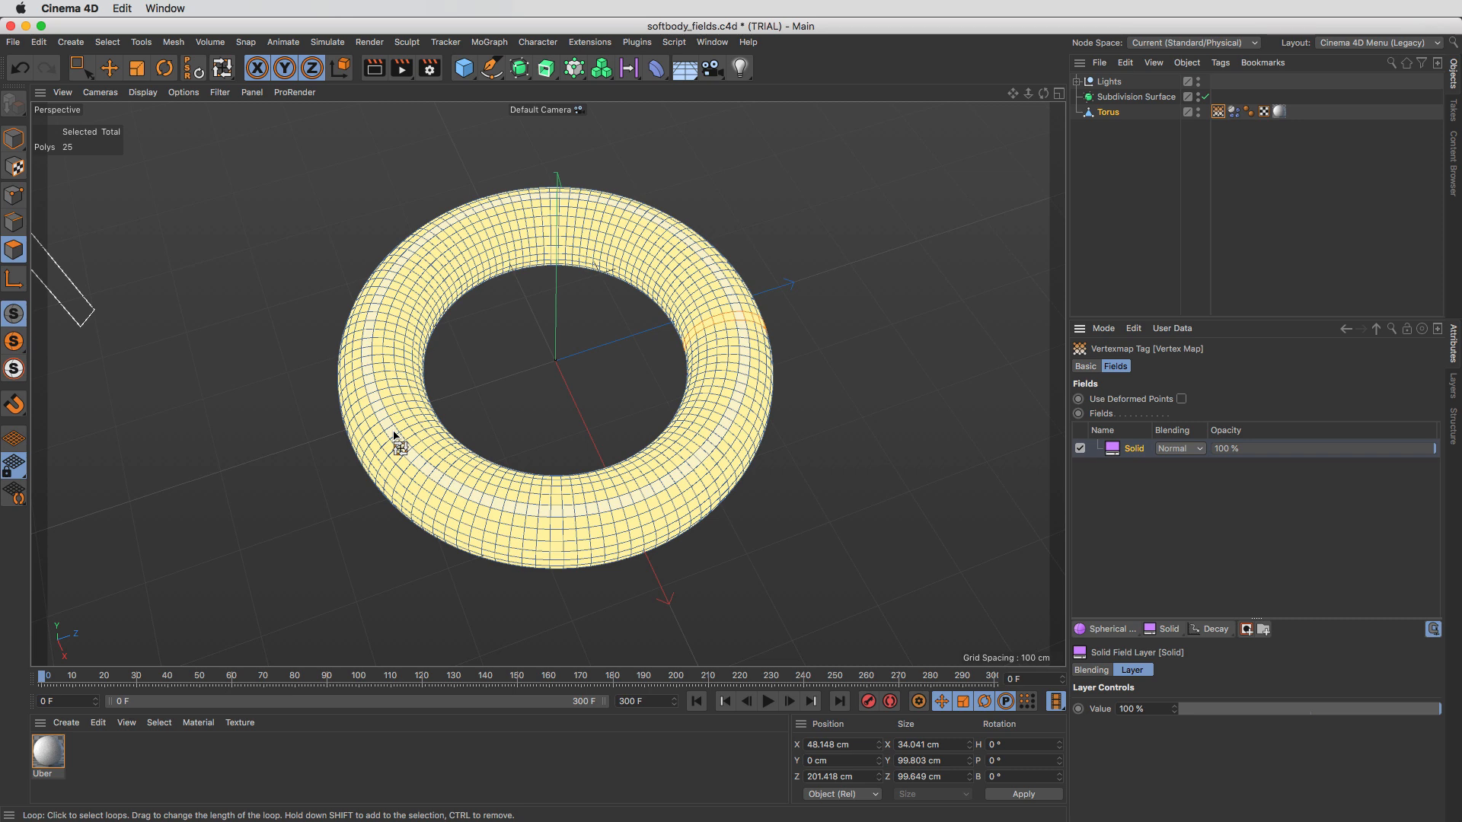
# Step: Deselect all polygons of the torus
pyautogui.click(115, 93)
pyautogui.click(107, 42)
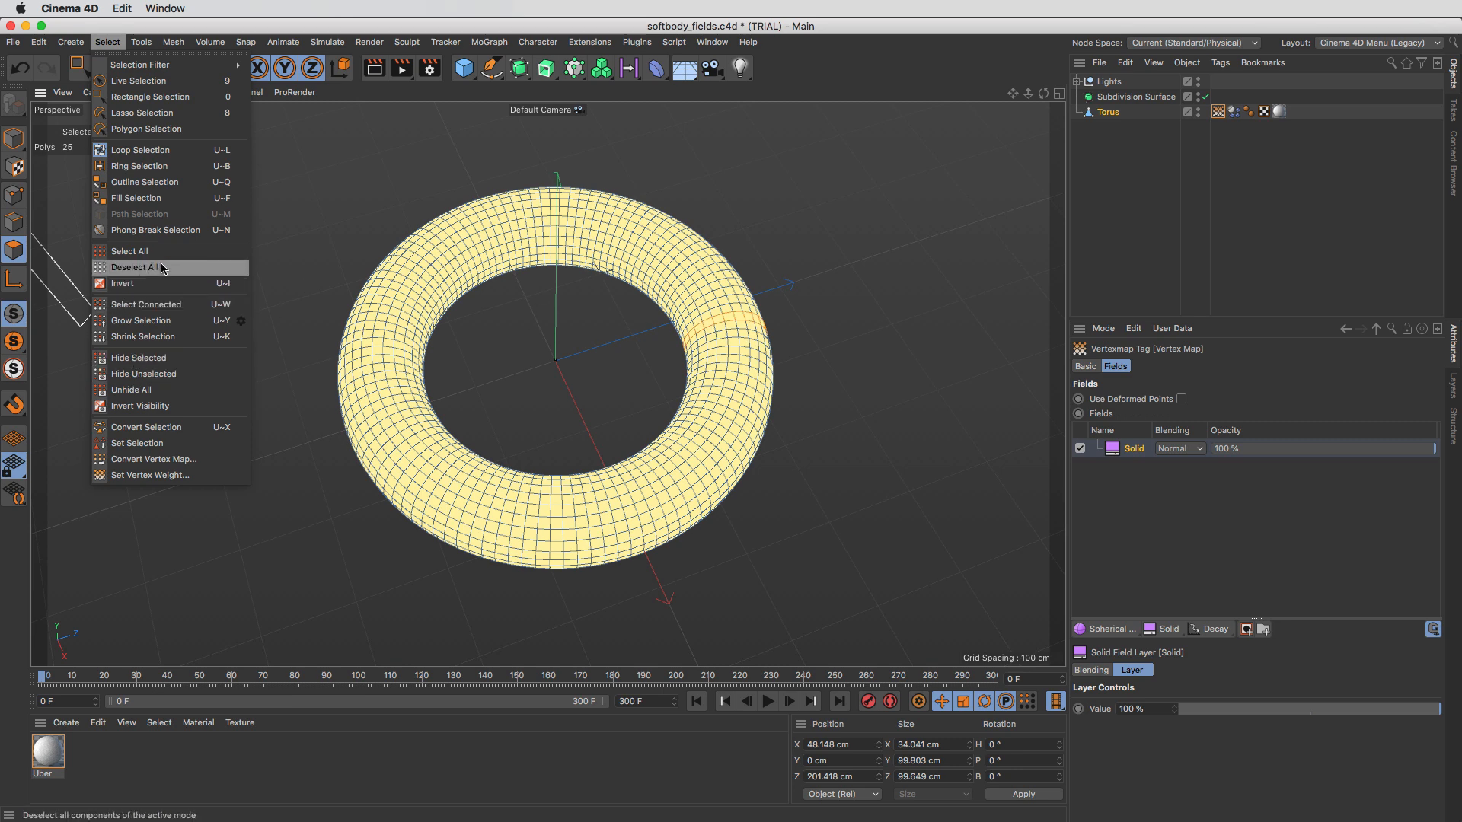
pyautogui.click(162, 268)
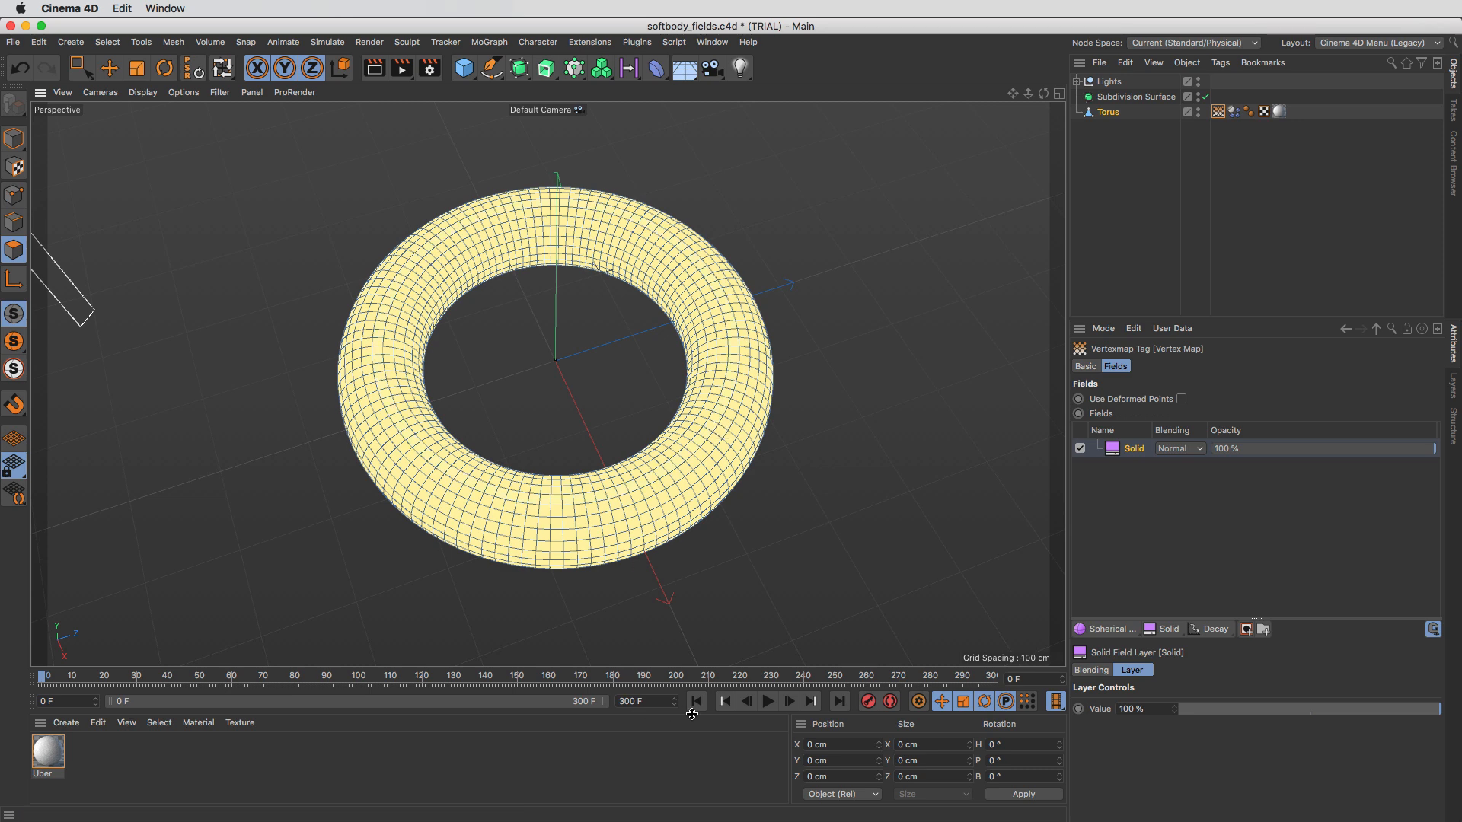
# Step: Play the simulation with the Solid field, check the Stiffness, Shear and Flexion settings, and return to the first frame
pyautogui.click(768, 701)
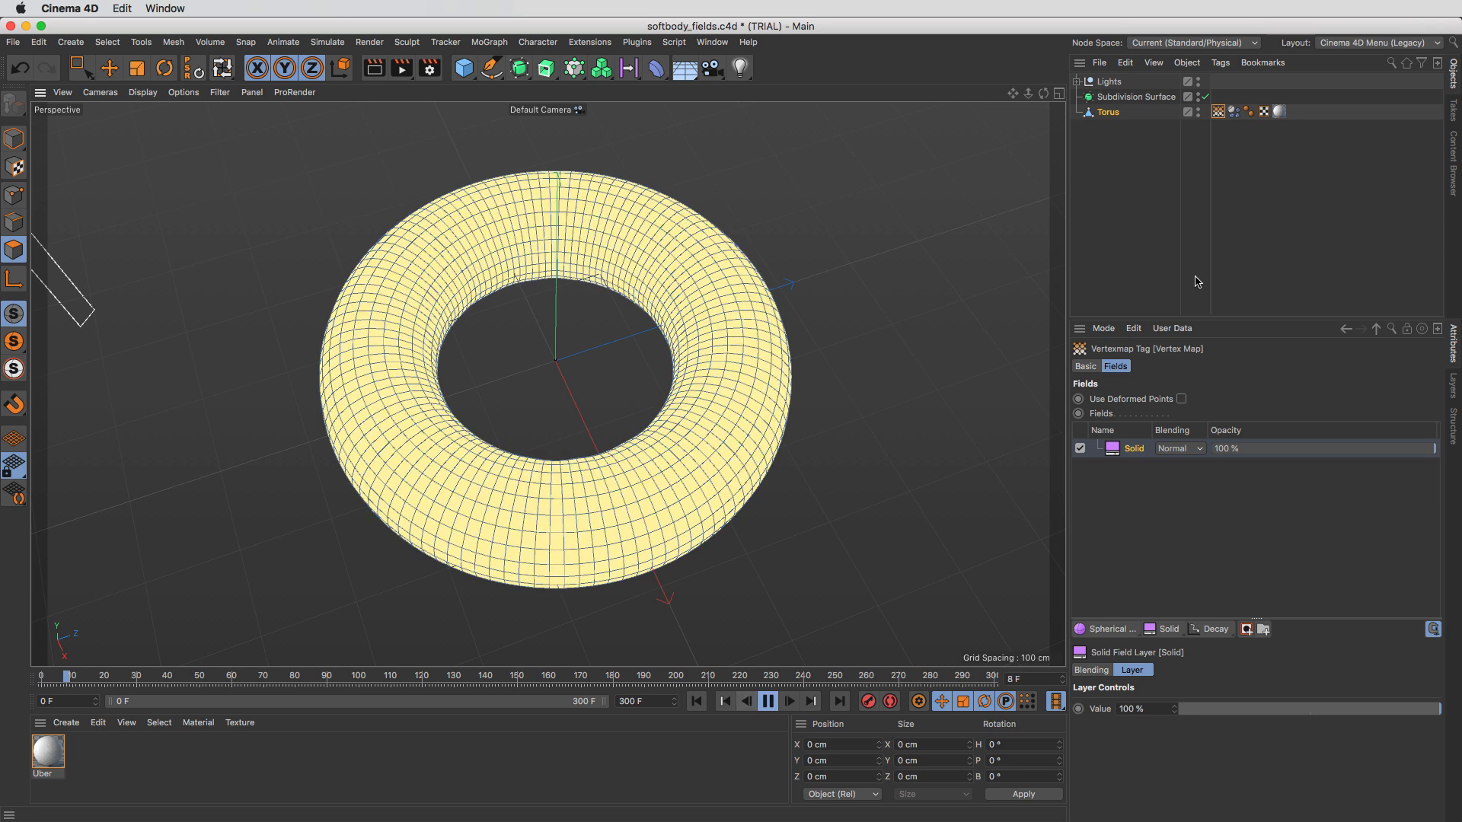
pyautogui.click(1232, 112)
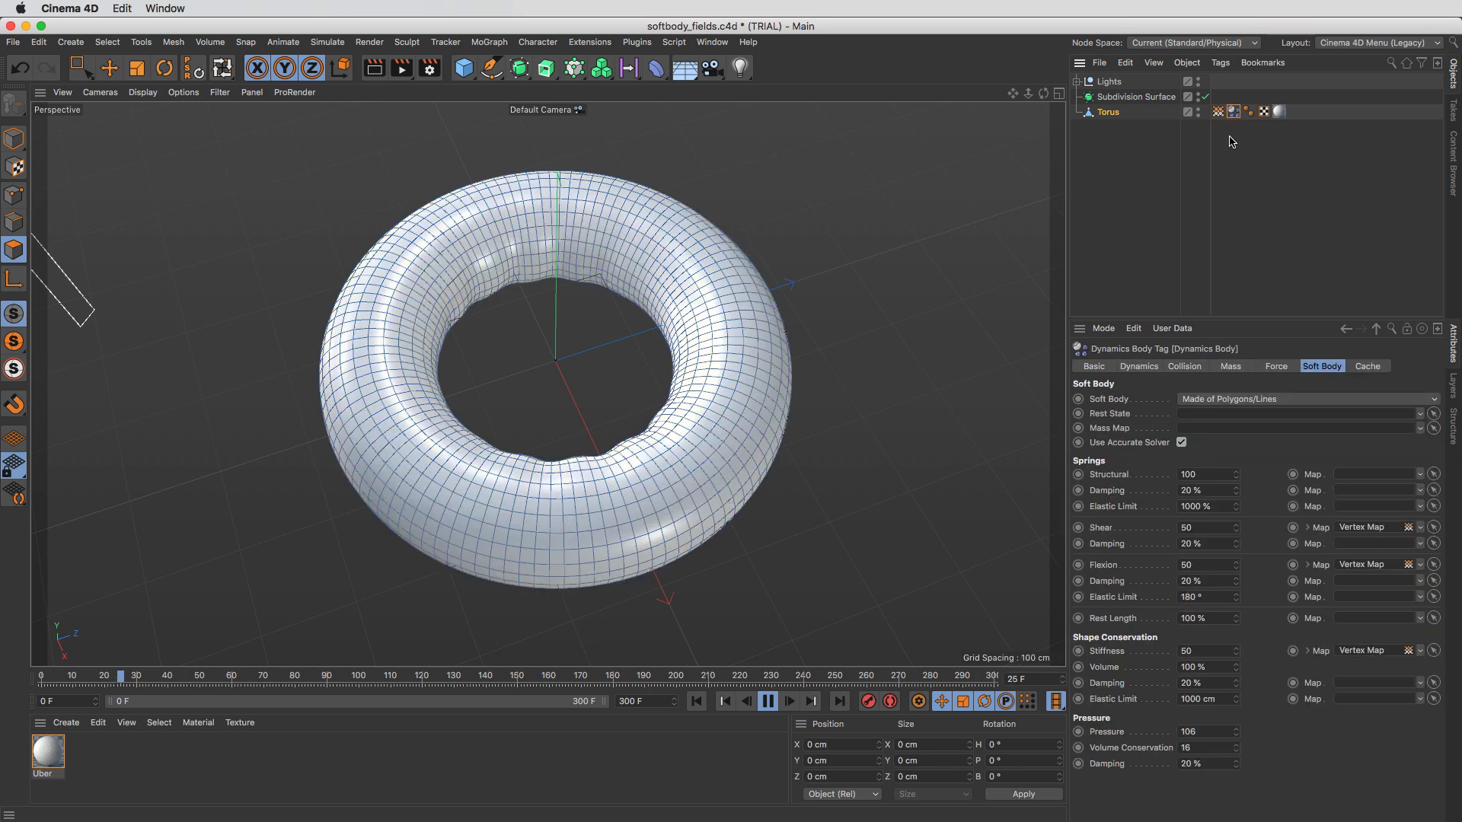
pyautogui.click(1204, 652)
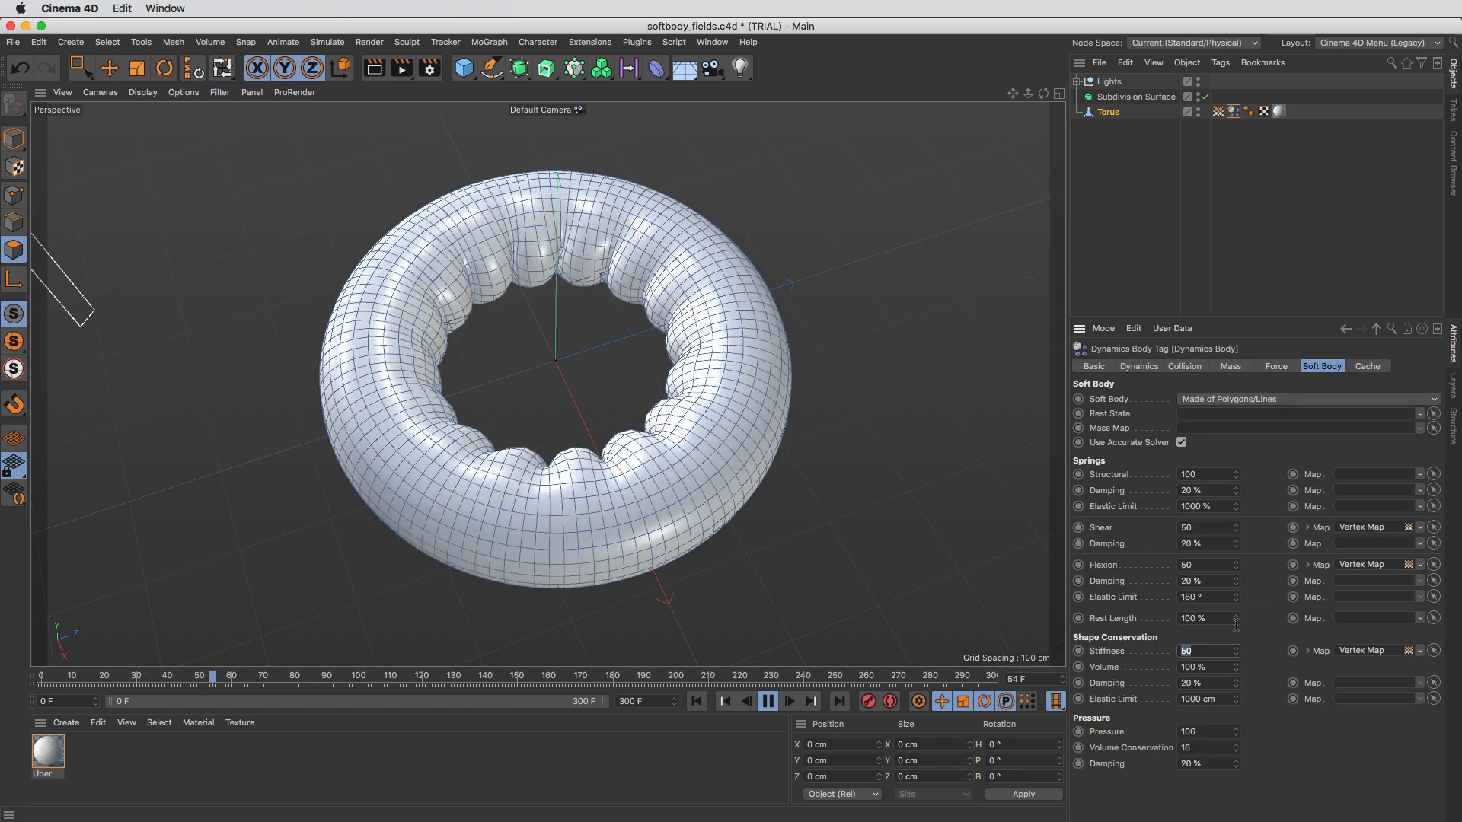
pyautogui.click(1203, 528)
pyautogui.click(1196, 566)
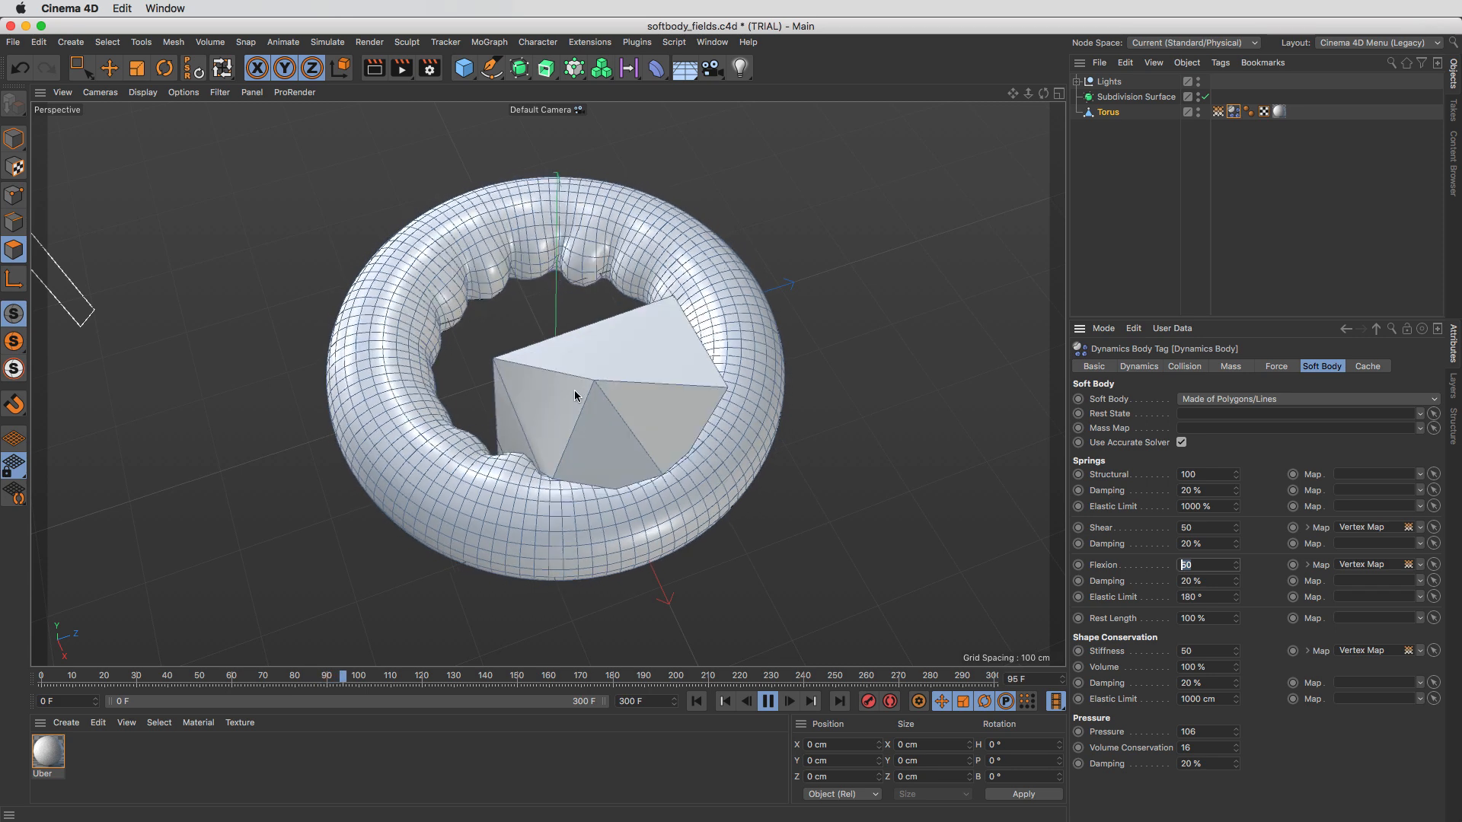
pyautogui.click(767, 702)
pyautogui.click(696, 701)
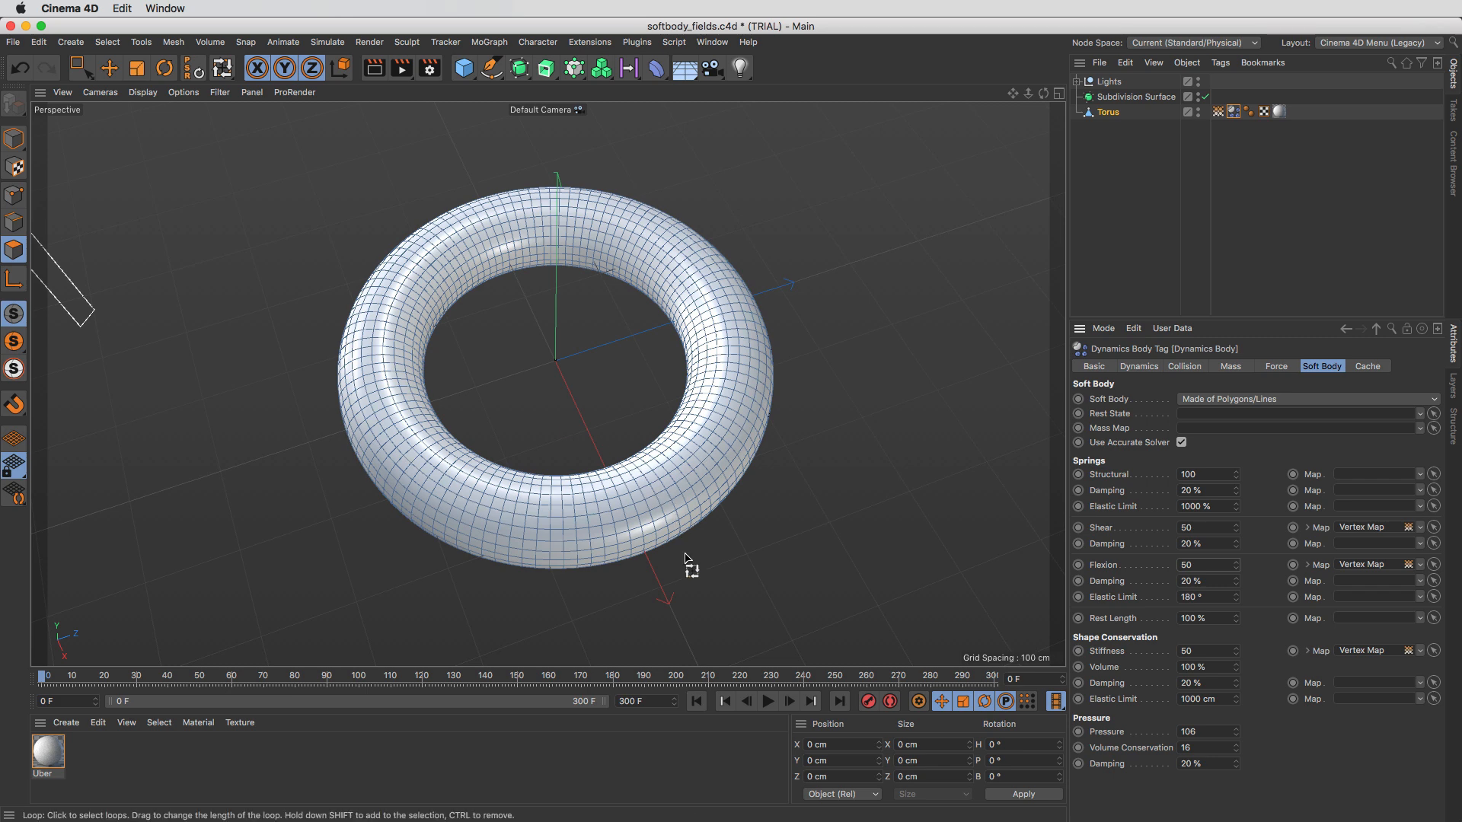
# Step: Add a Spherical Field above the Solid layer in the vertex map and move it out of the Torus hierarchy
pyautogui.click(1218, 112)
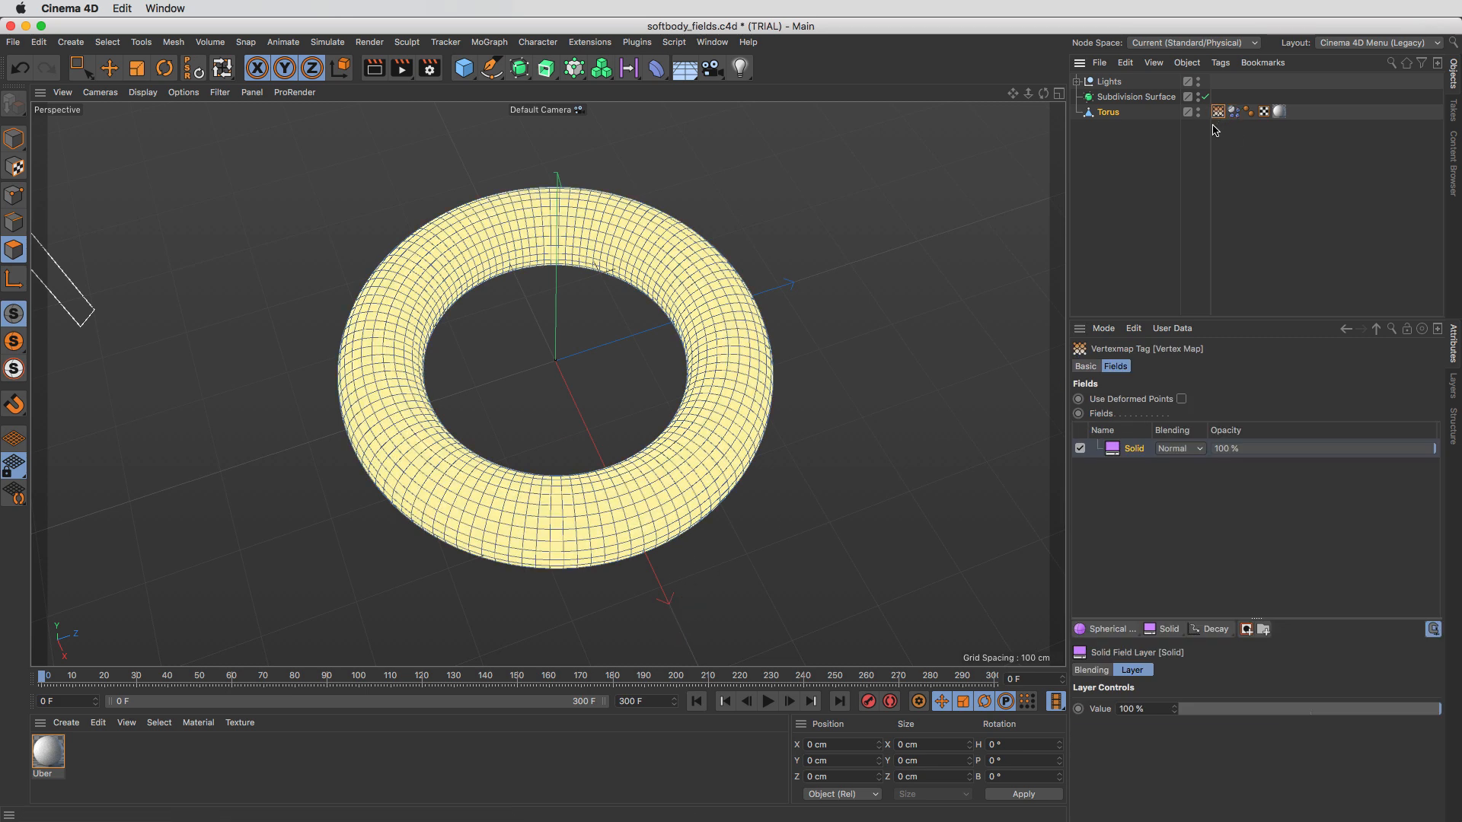
pyautogui.moveTo(1098, 626); pyautogui.dragTo(1188, 677)
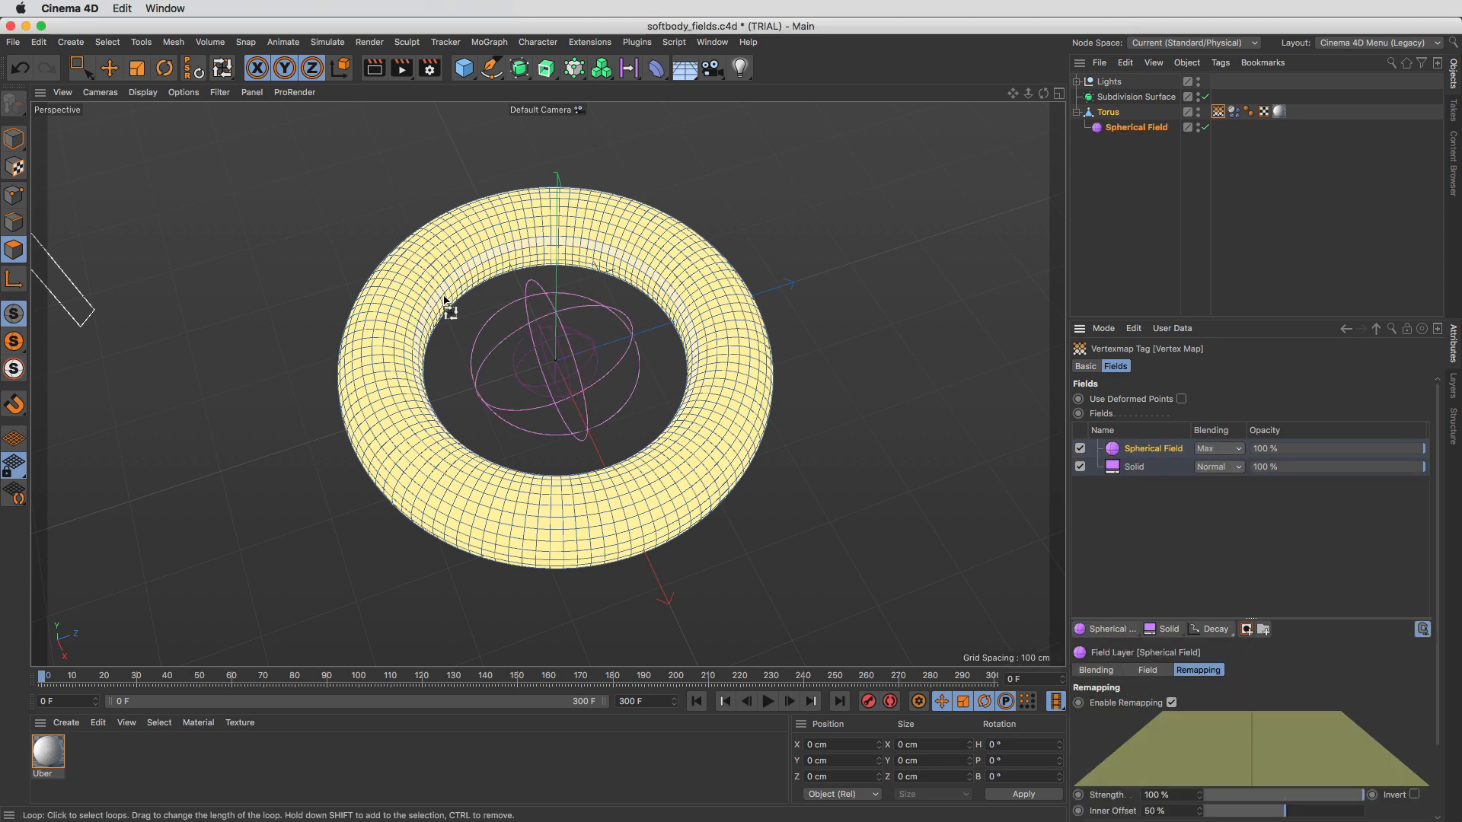
pyautogui.click(109, 67)
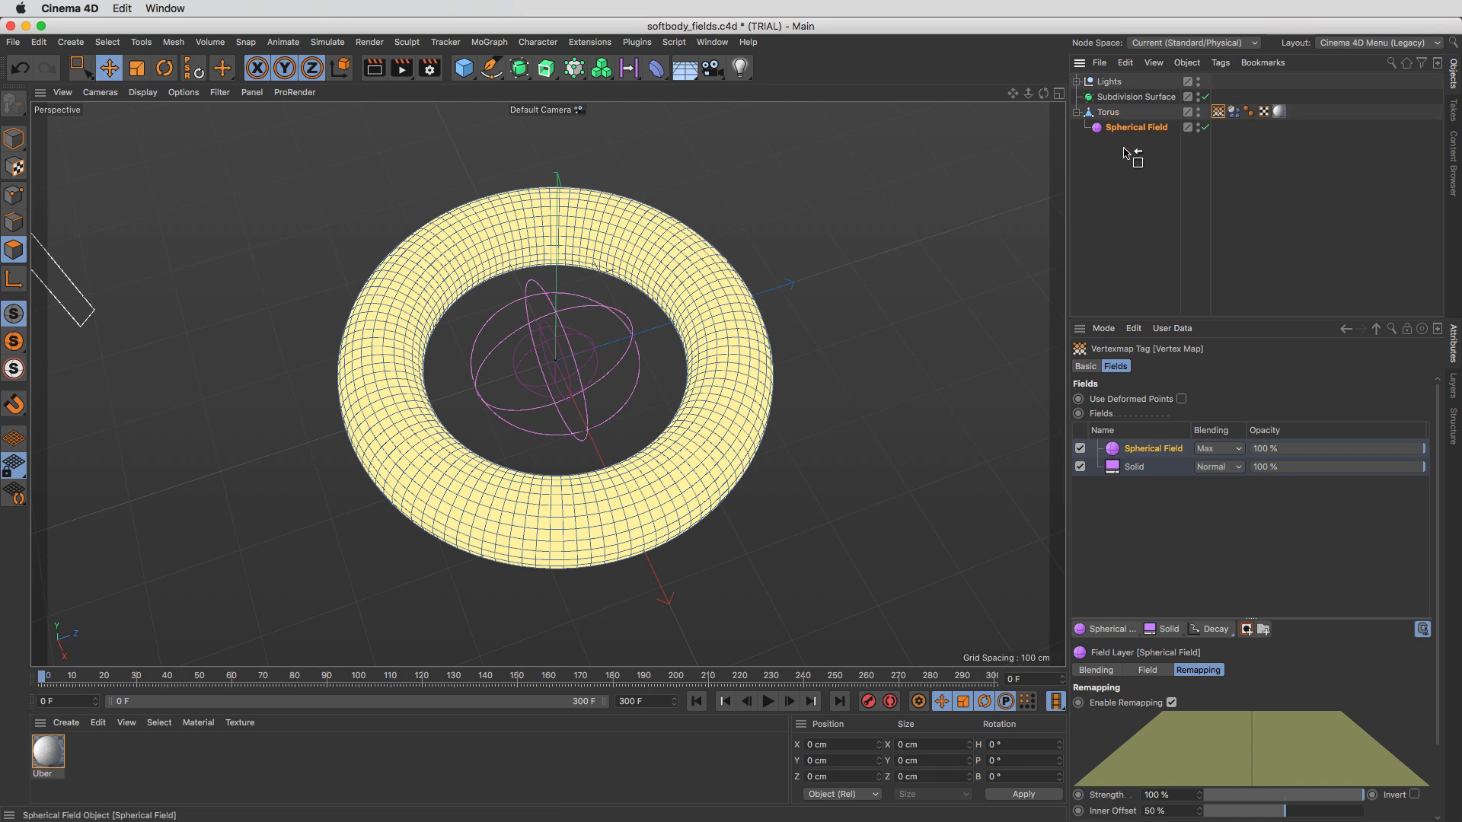
pyautogui.moveTo(1126, 155); pyautogui.dragTo(1130, 136)
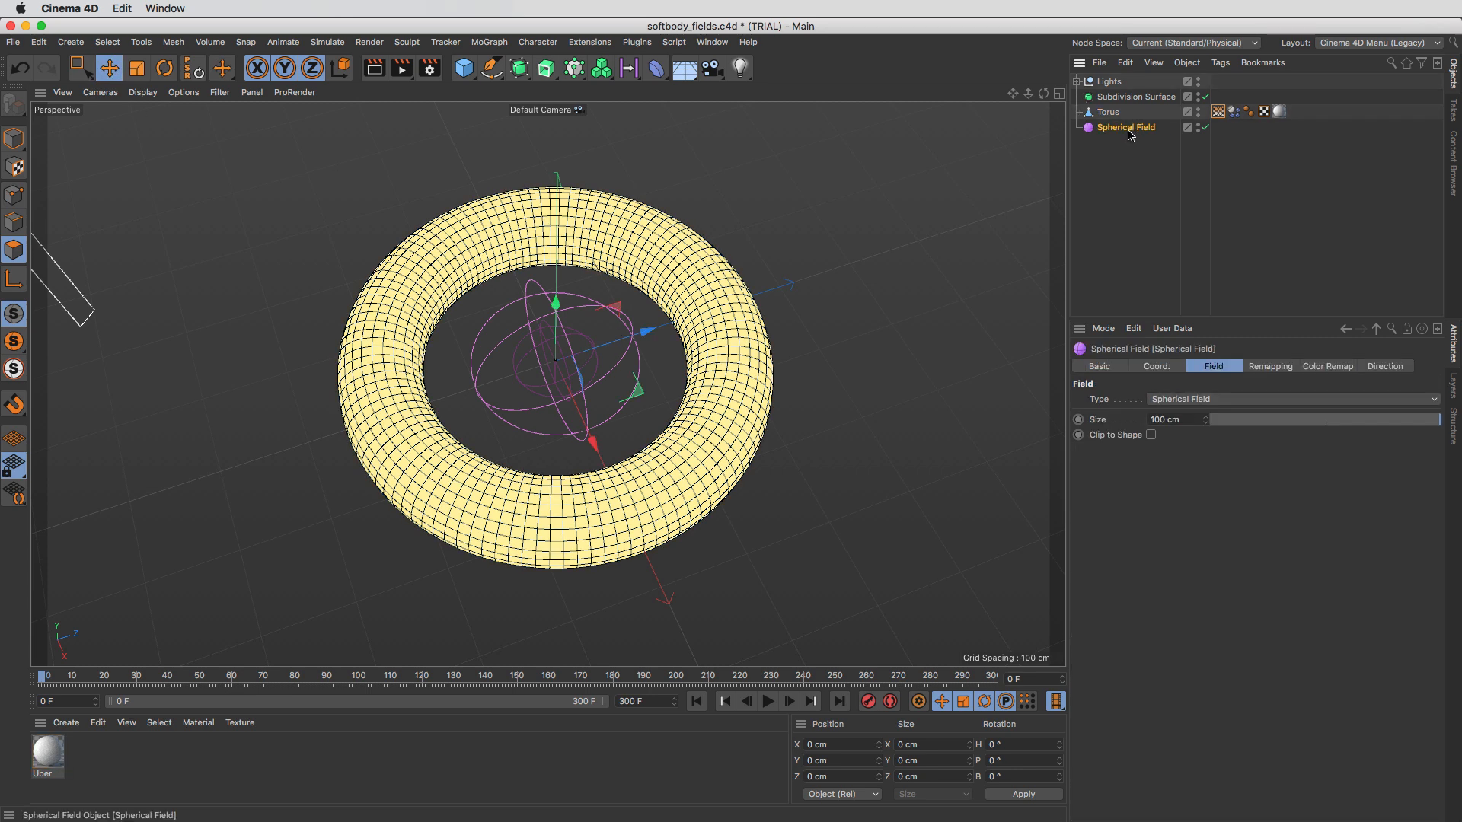
# Step: Move the Spherical Field along the blue Z axis onto the torus's tube and set its blending to Subtract
pyautogui.moveTo(640, 394); pyautogui.dragTo(792, 366)
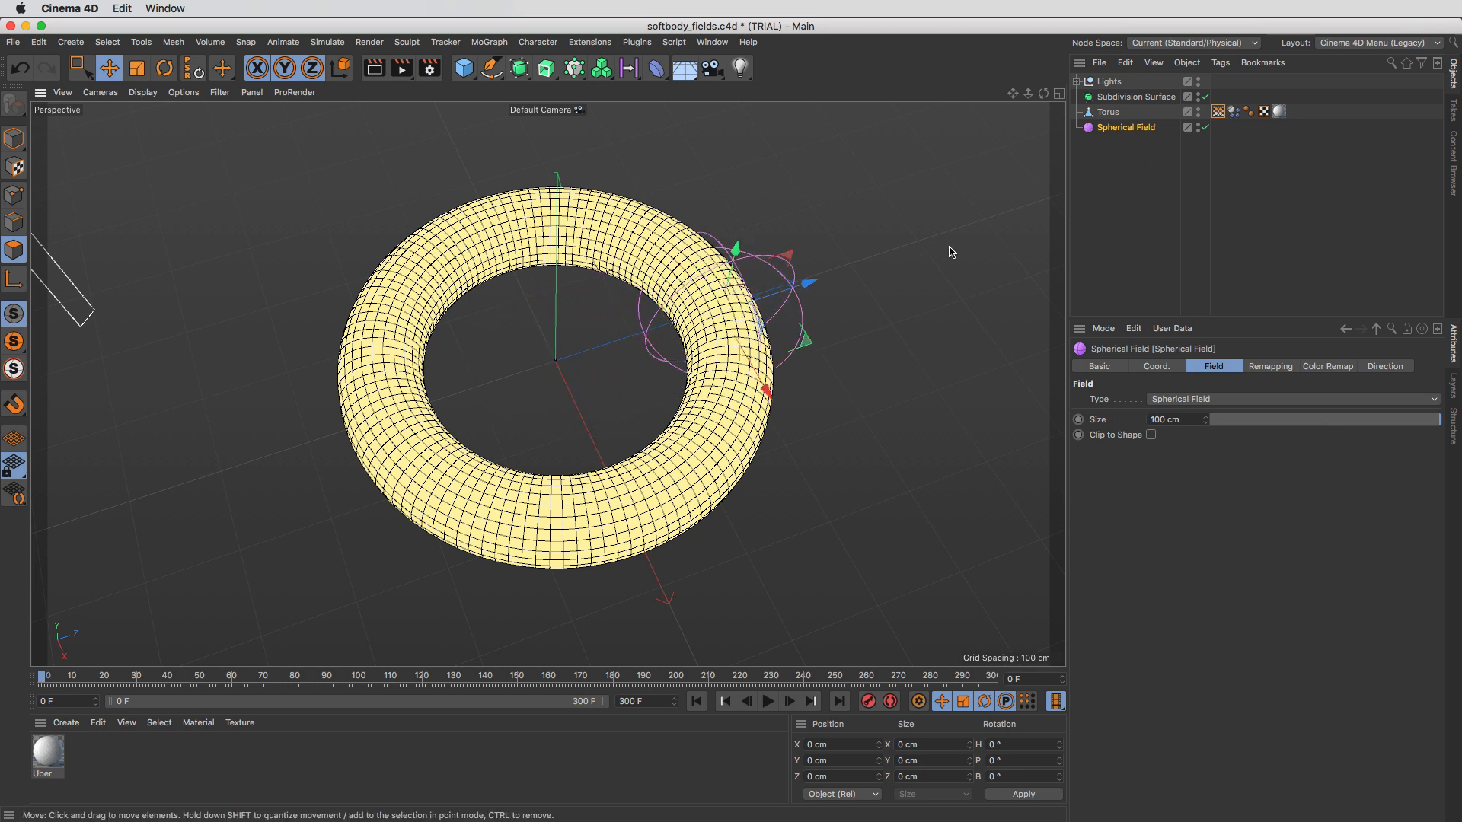
pyautogui.click(1218, 112)
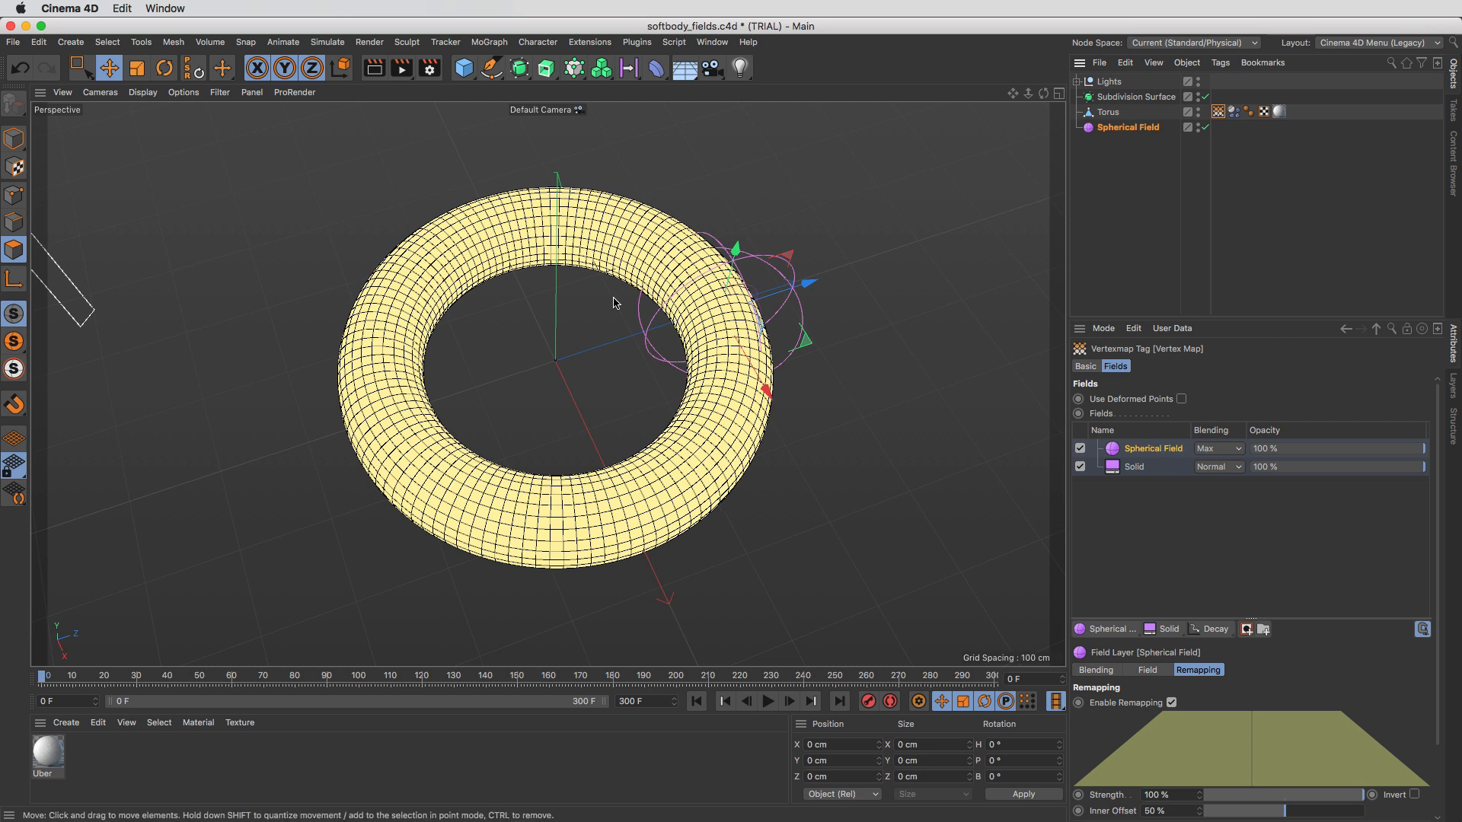
pyautogui.click(1233, 451)
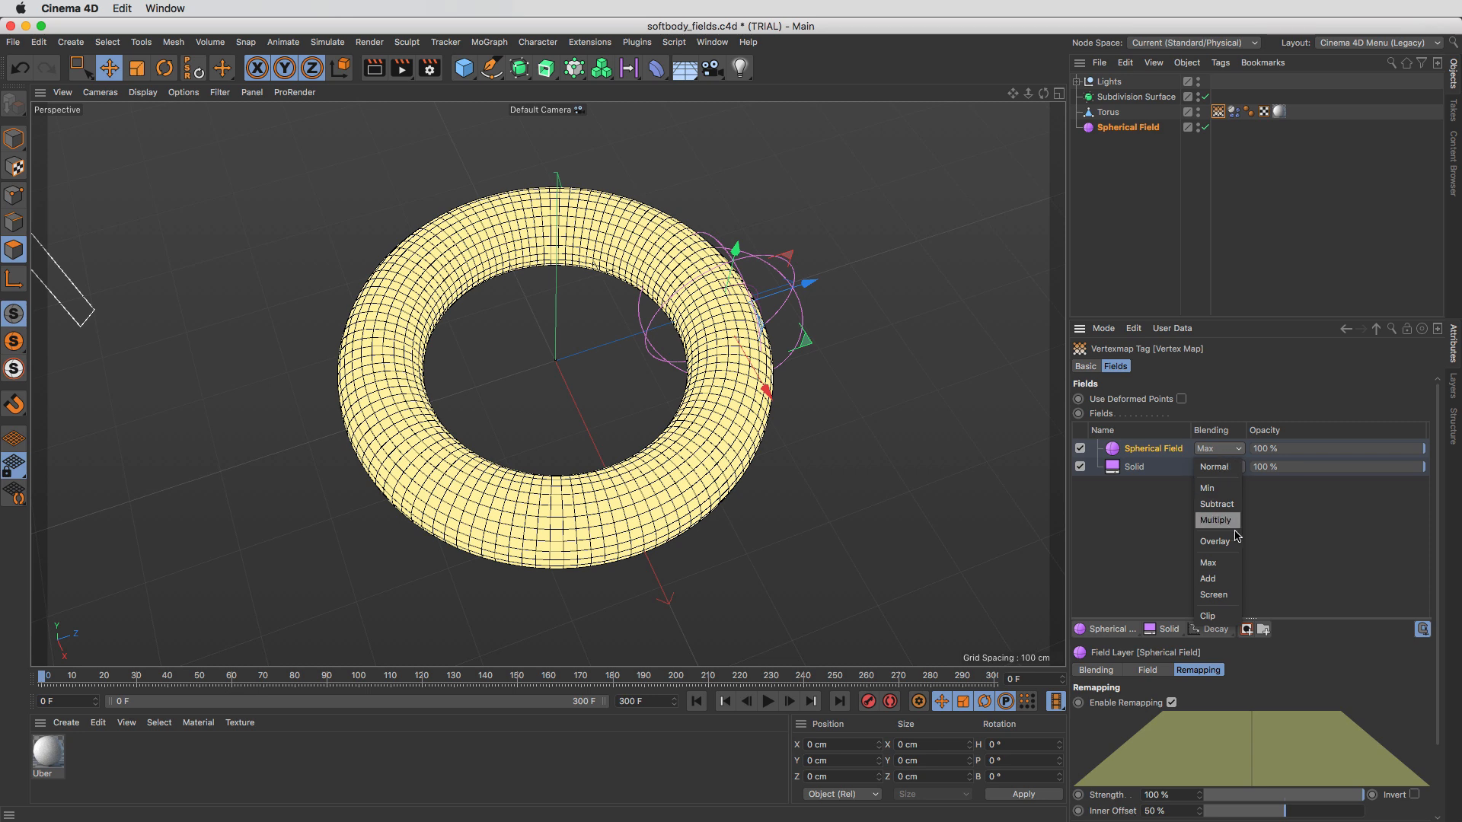
pyautogui.click(1216, 505)
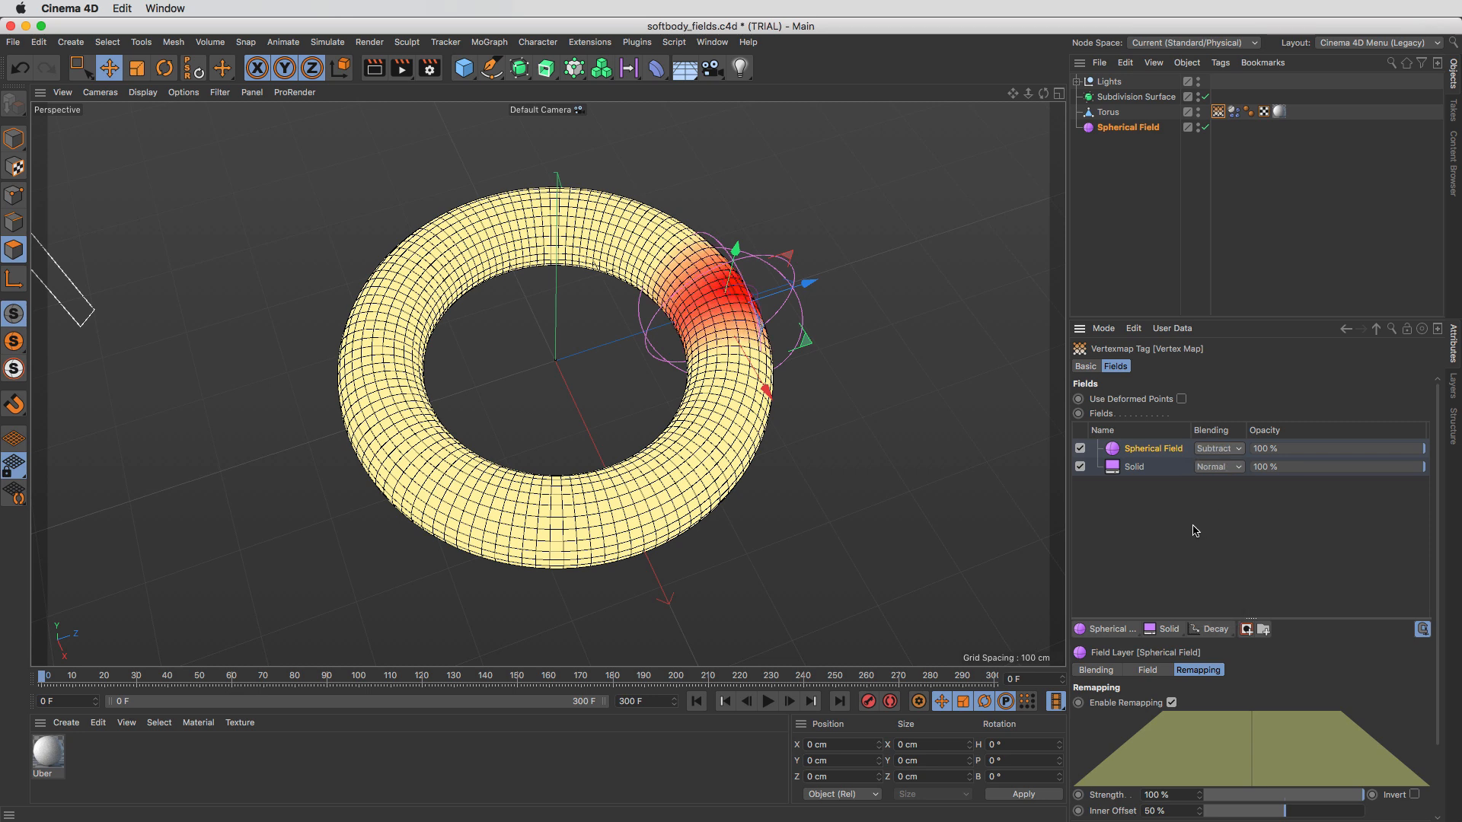
# Step: Scale the Spherical Field up uniformly to a size of about 145 cm around the torus's tube
pyautogui.press('t')
pyautogui.moveTo(856, 489); pyautogui.dragTo(1024, 379)
pyautogui.press('e')
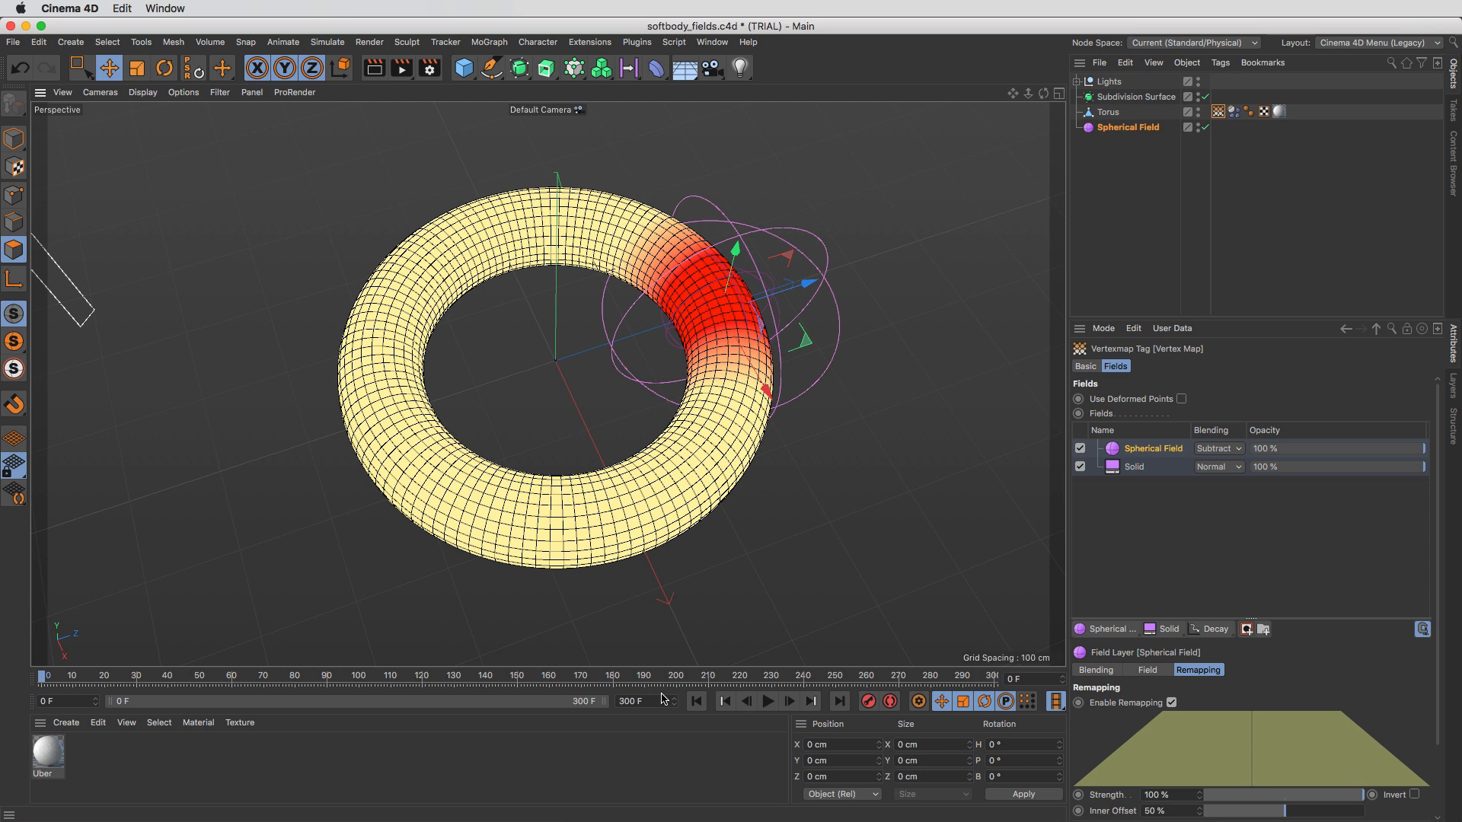
# Step: Test the simulation from the first frame, moving the Spherical Field across to the opposite side of the torus while it plays
pyautogui.click(768, 701)
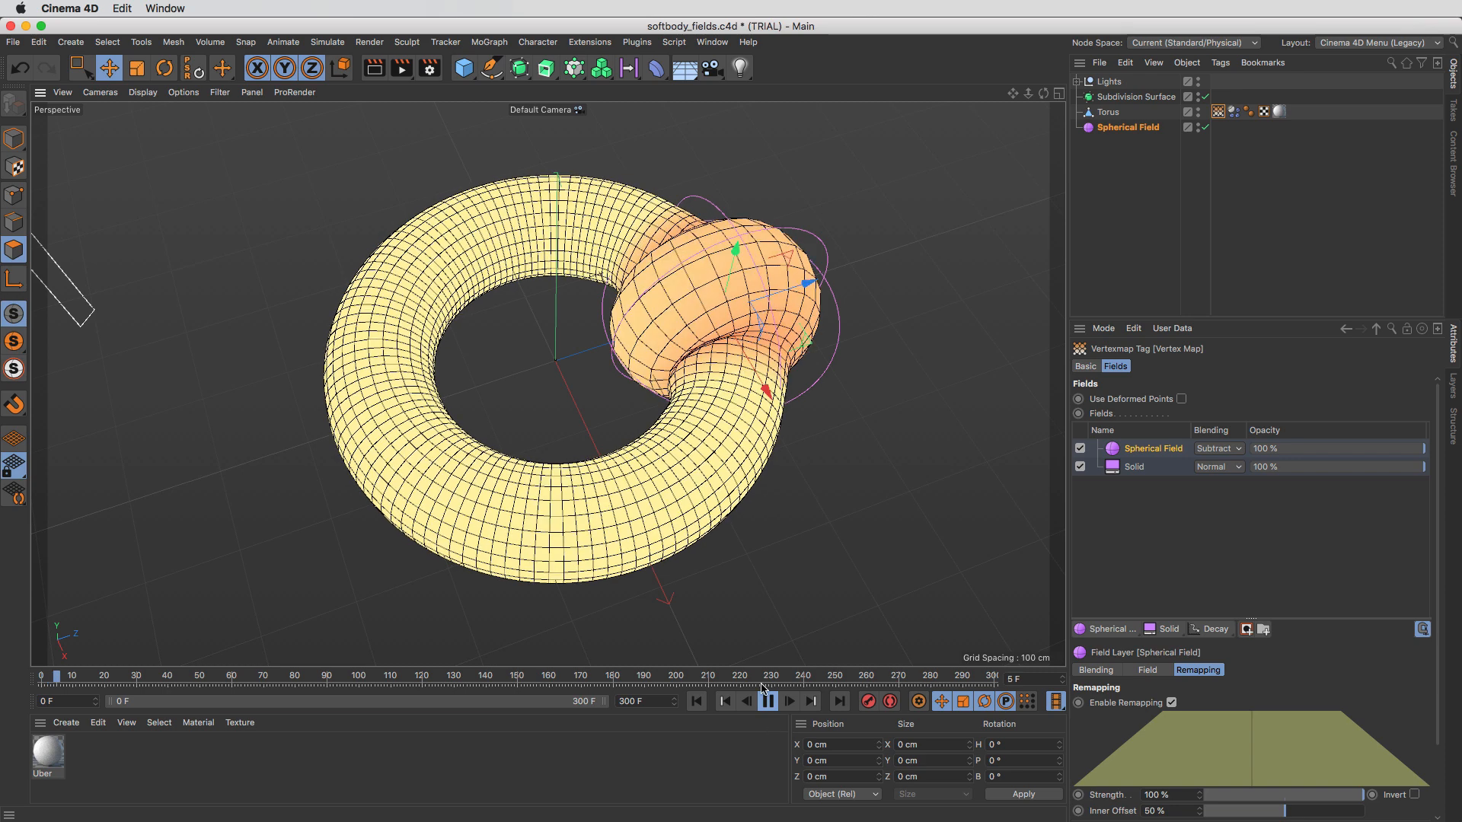
pyautogui.click(768, 703)
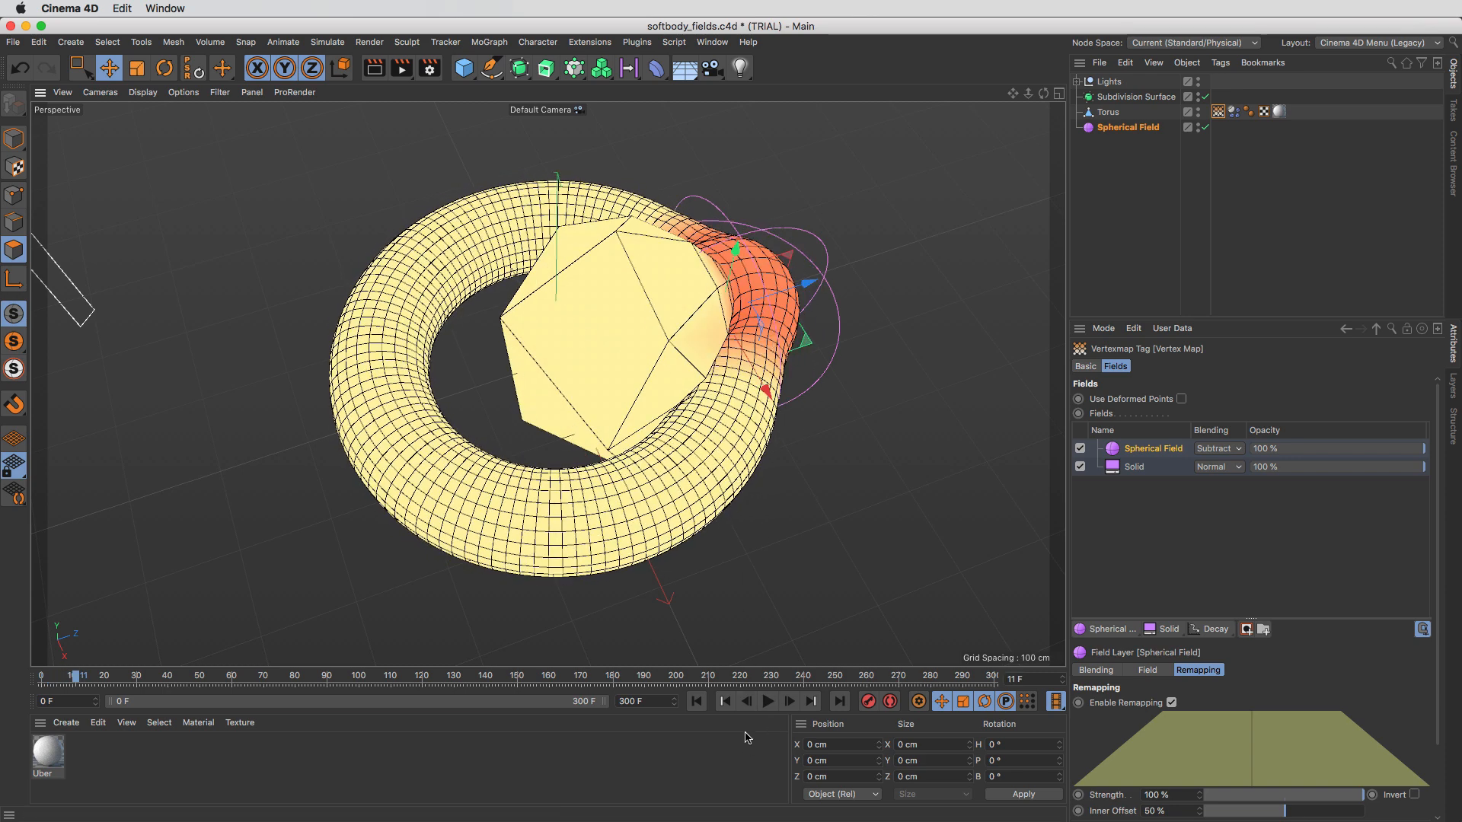
pyautogui.click(696, 701)
pyautogui.click(767, 701)
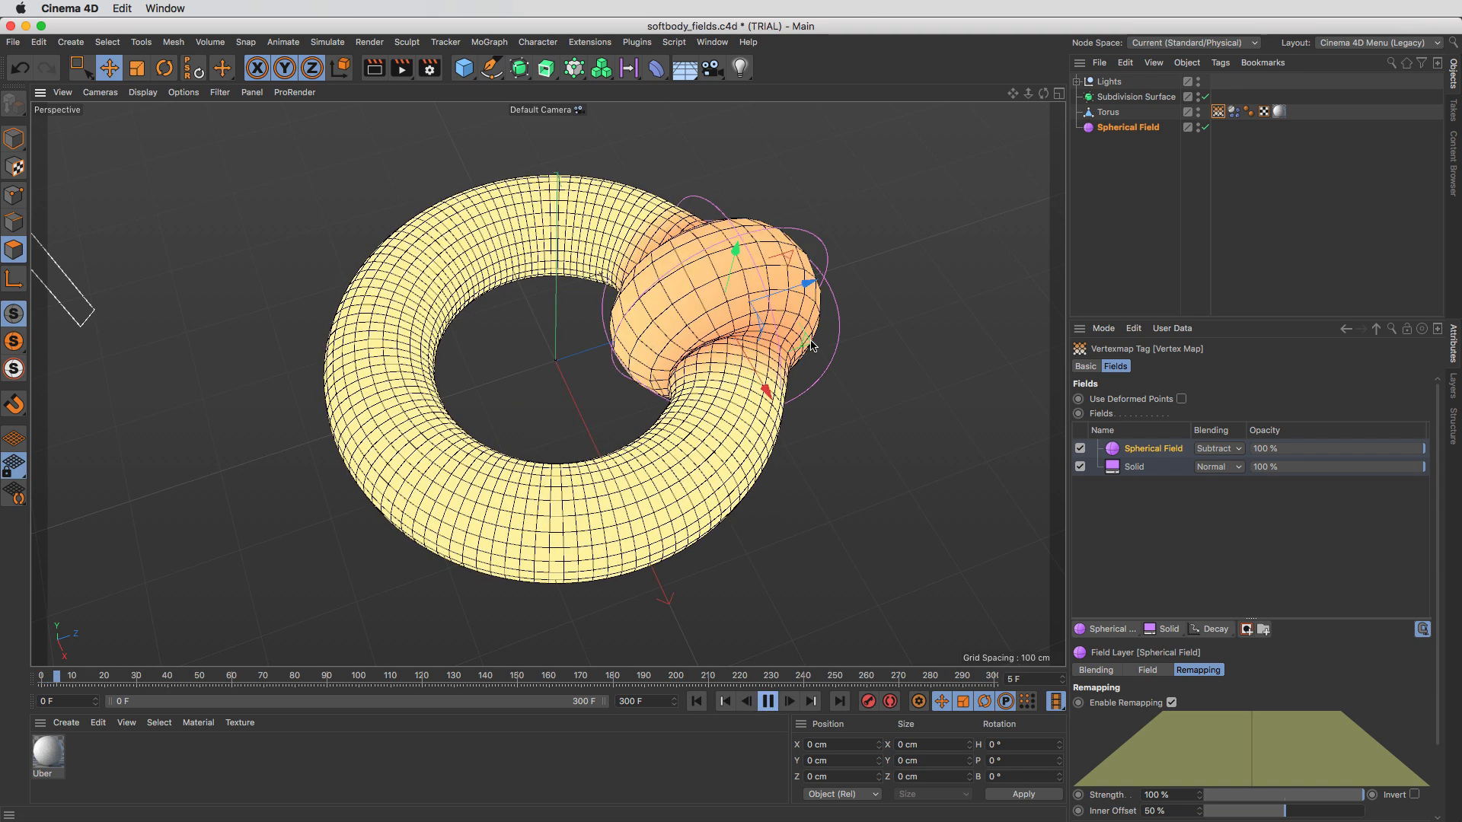
pyautogui.moveTo(836, 374); pyautogui.dragTo(447, 411)
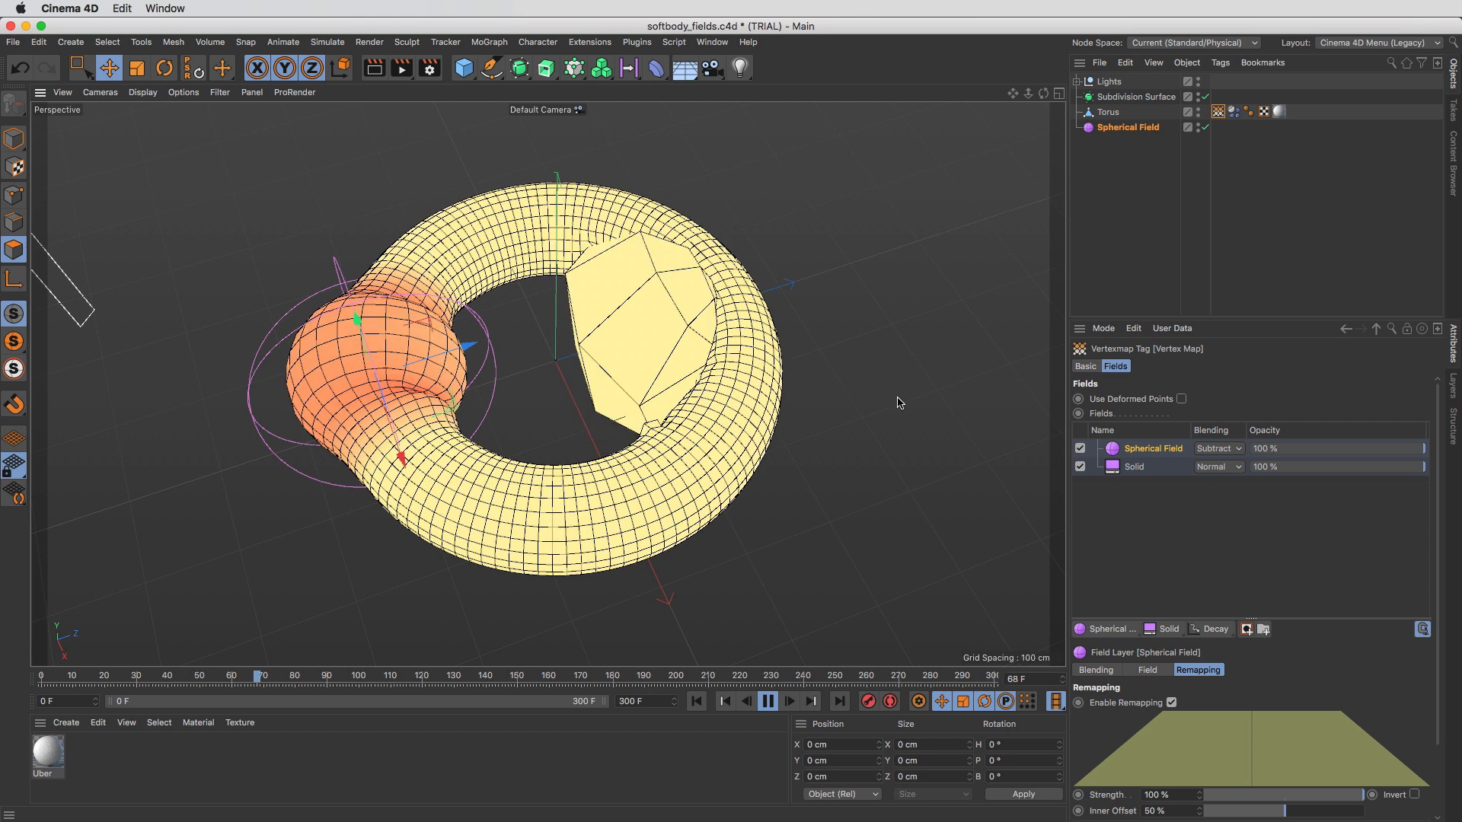
pyautogui.press('F8')
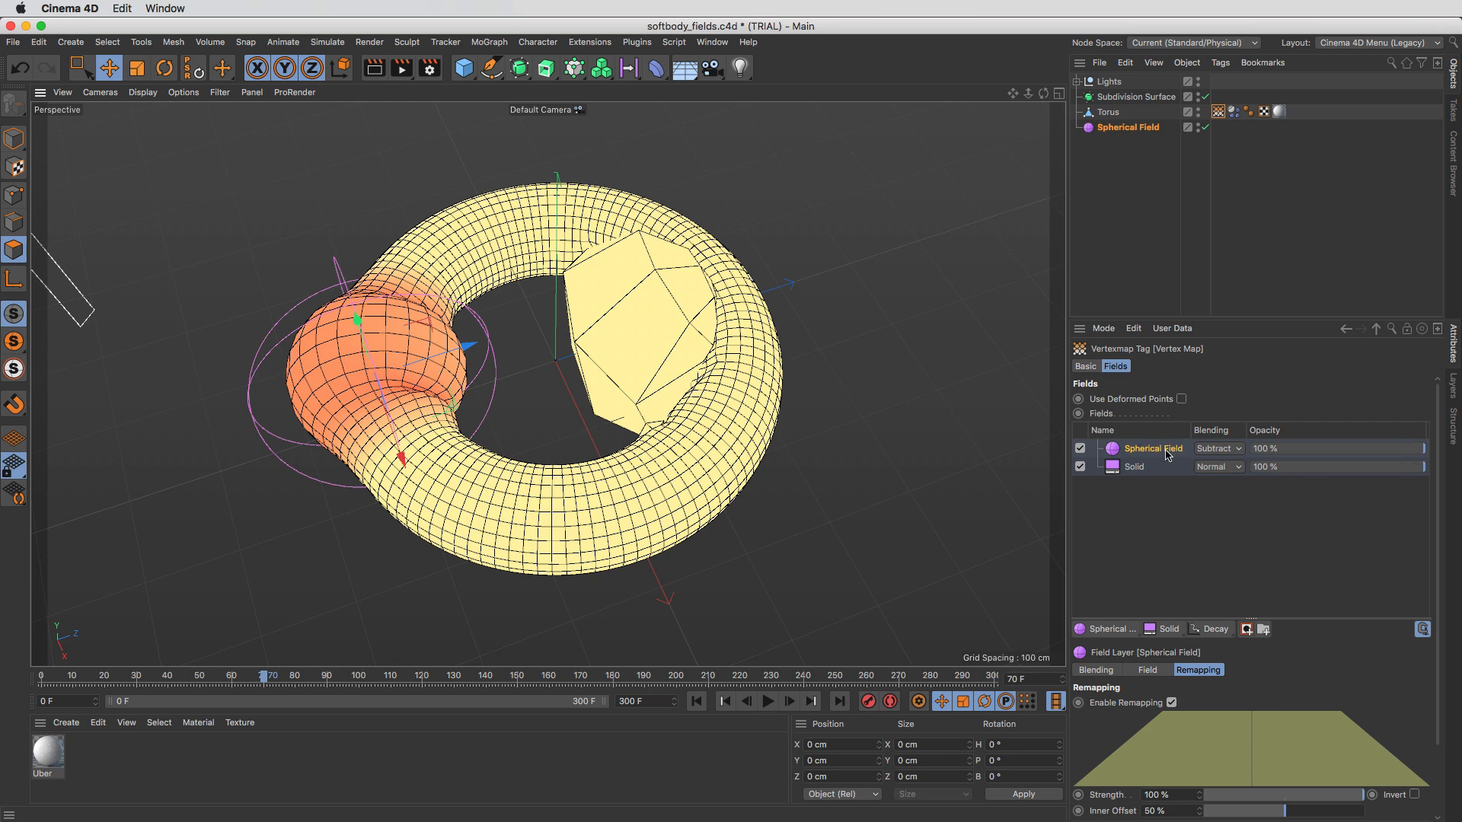
# Step: Lower the Spherical Field layer's opacity to 68.5 % and move the field to the torus's front during playback
pyautogui.moveTo(1412, 453); pyautogui.dragTo(1372, 455)
pyautogui.click(695, 701)
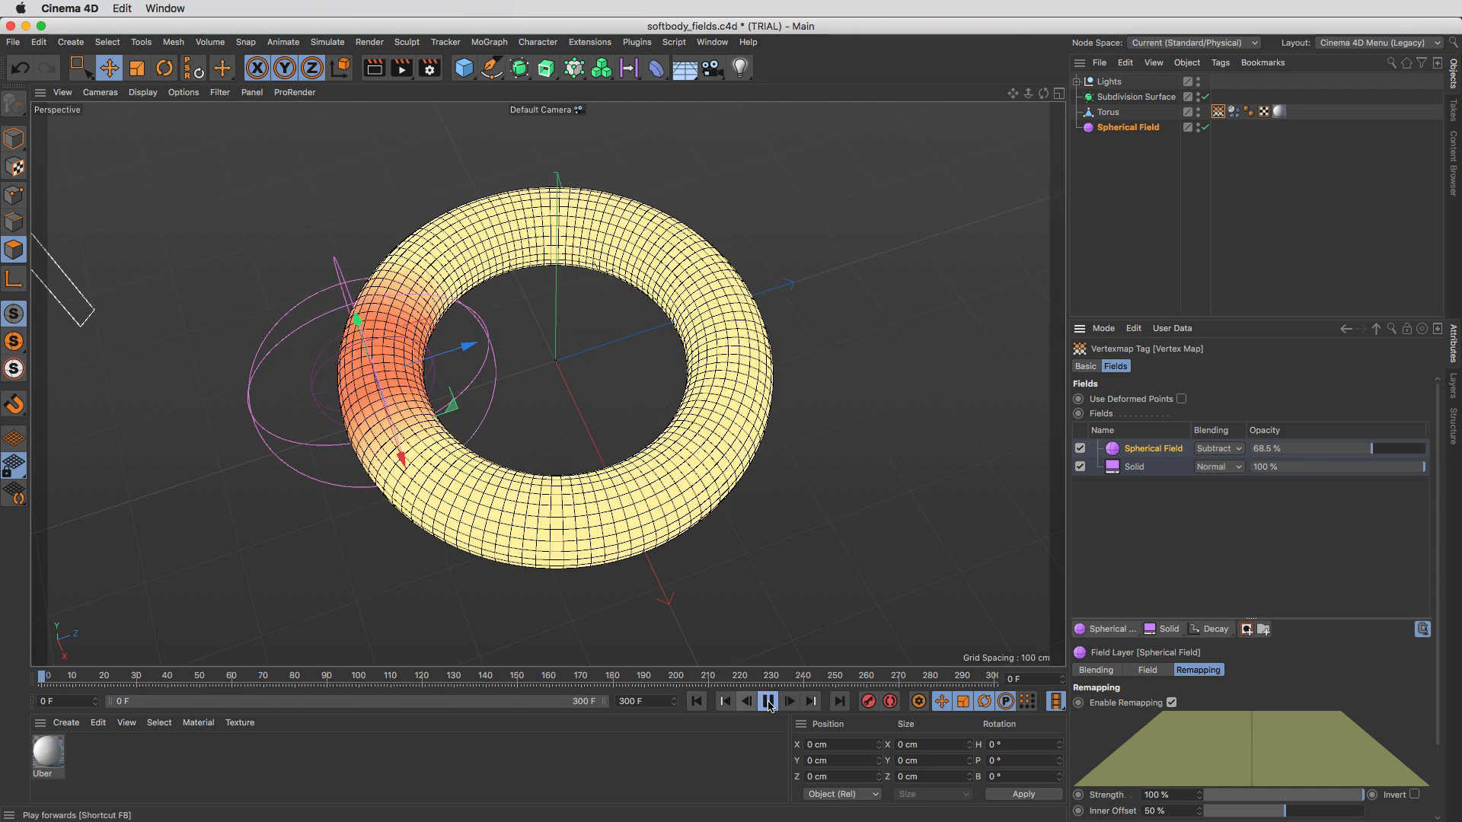
pyautogui.click(767, 701)
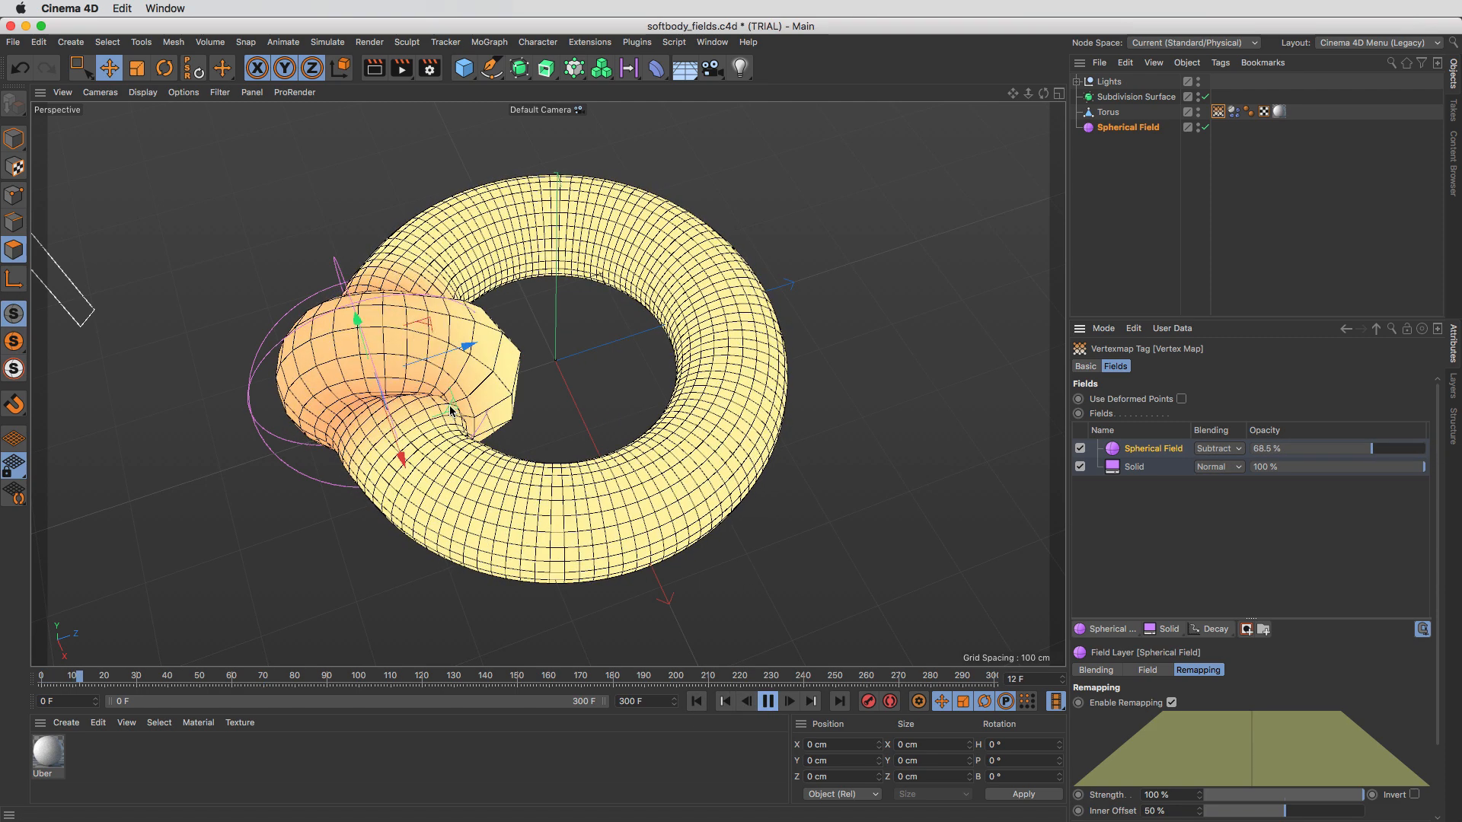
pyautogui.moveTo(510, 490); pyautogui.dragTo(718, 489)
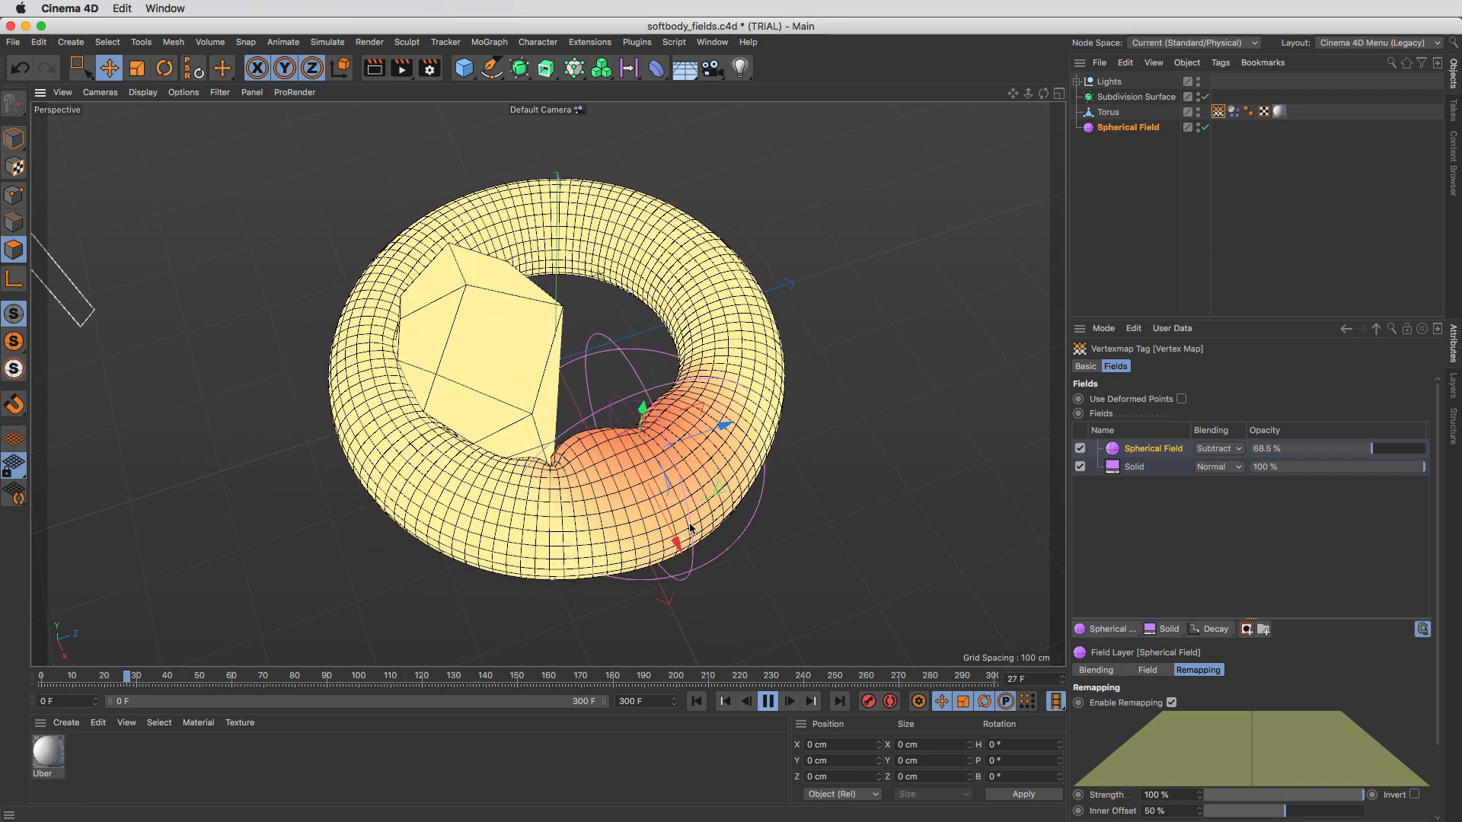
pyautogui.press('F8')
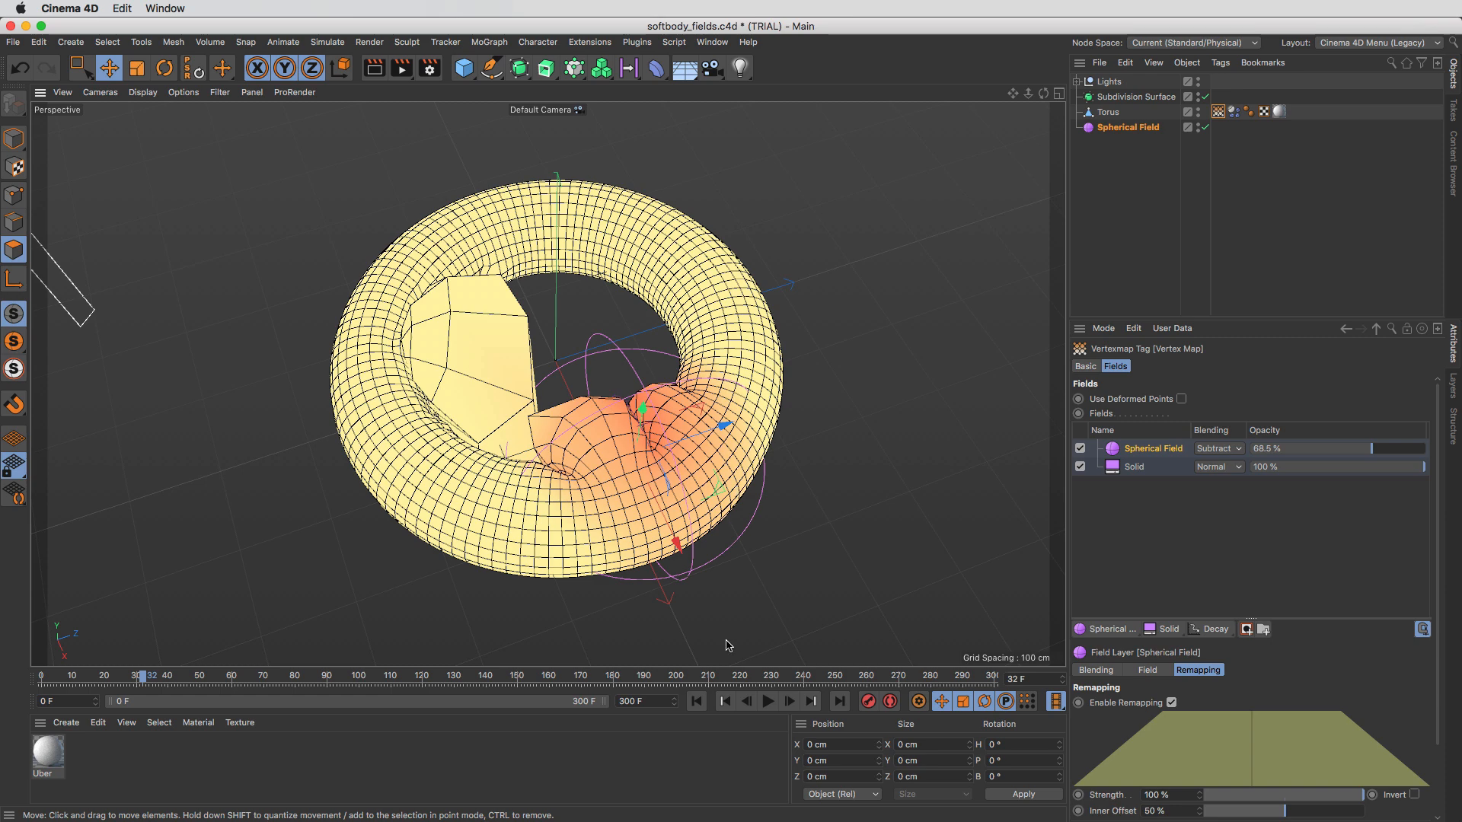
# Step: Replay the simulation from the first frame, rewind it and shift the Spherical Field slightly outward onto the front of the tube
pyautogui.click(696, 702)
pyautogui.click(765, 704)
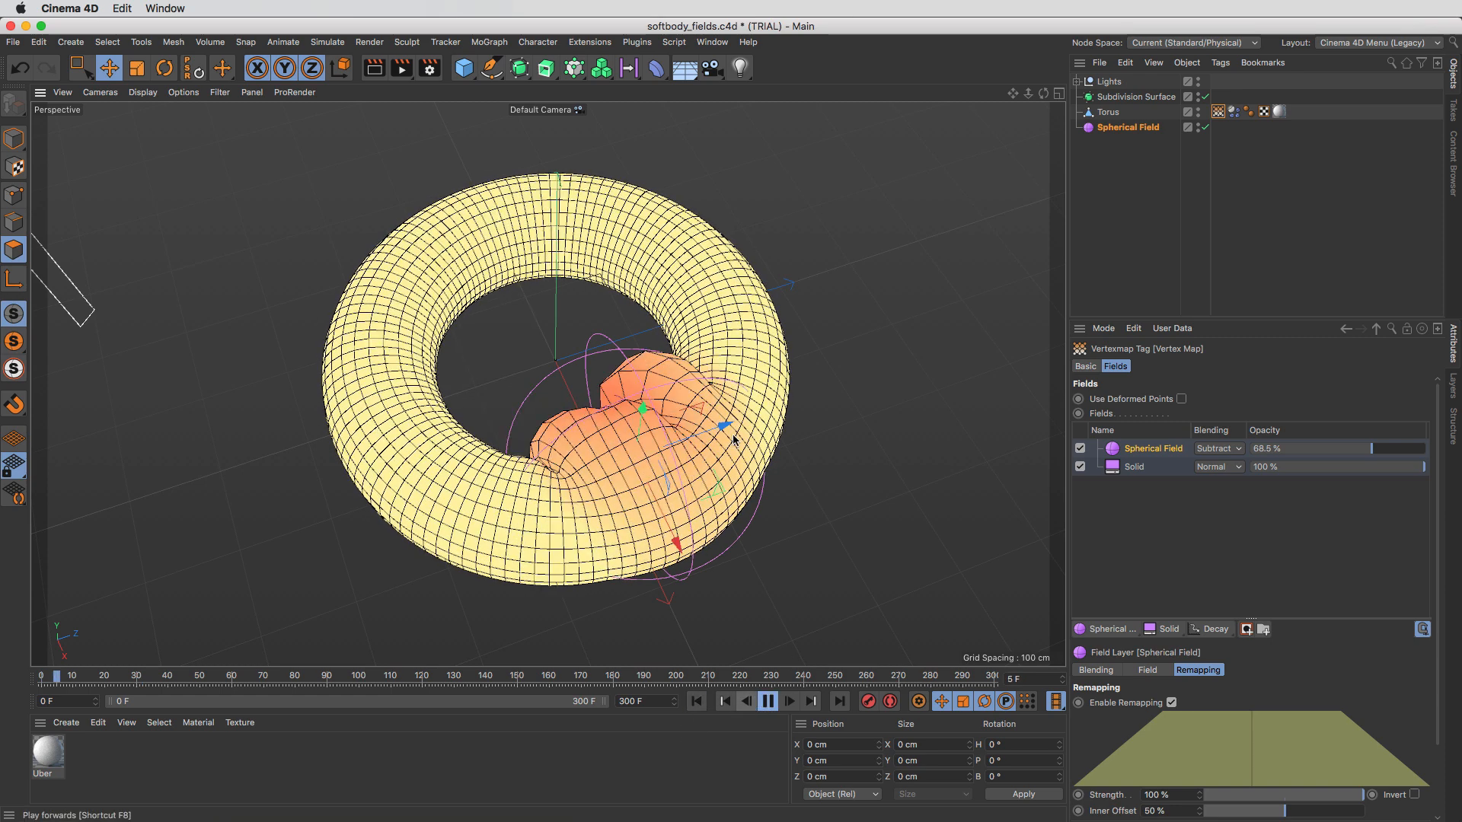
pyautogui.click(696, 701)
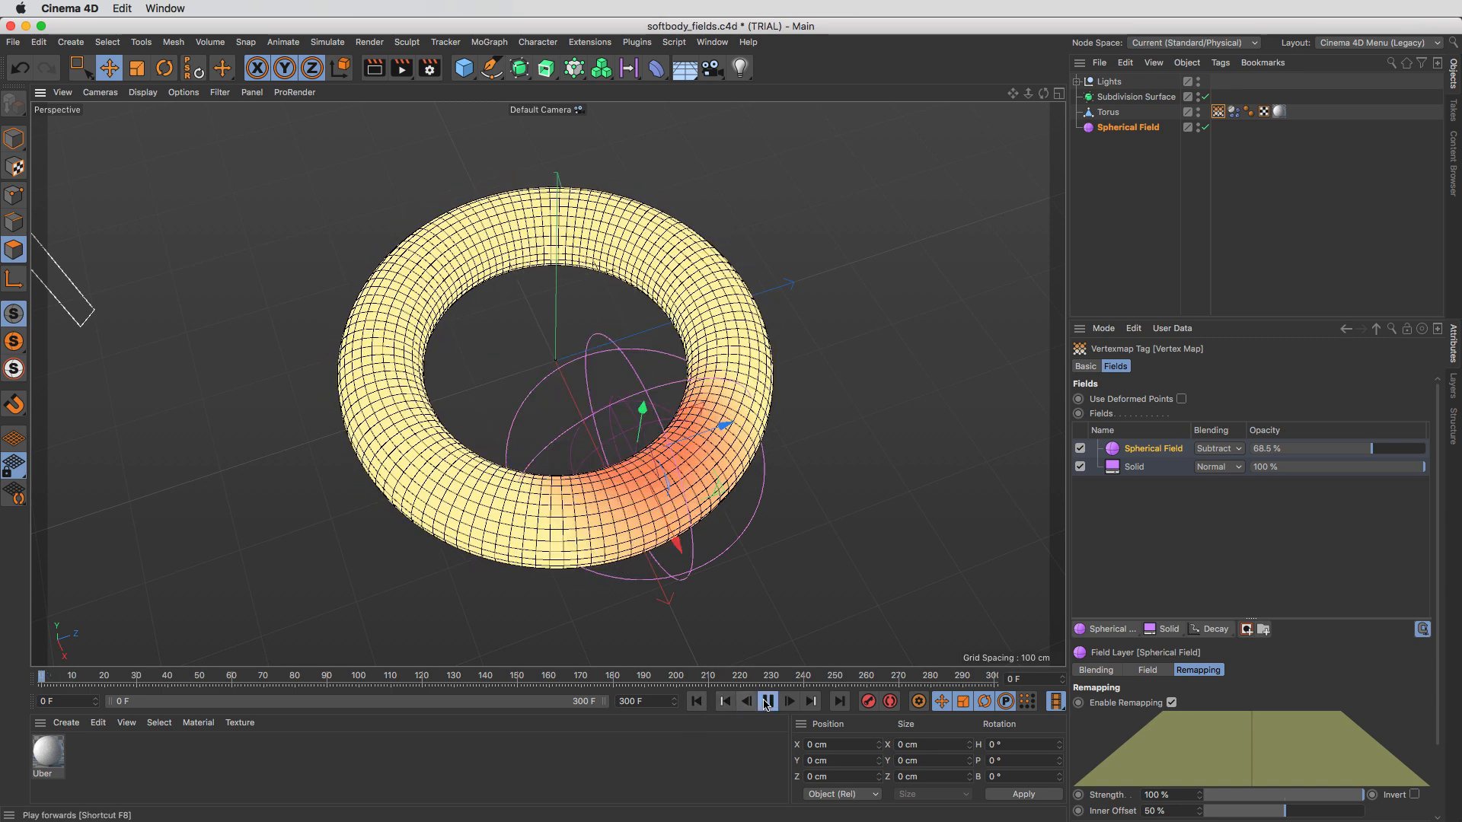
pyautogui.click(768, 702)
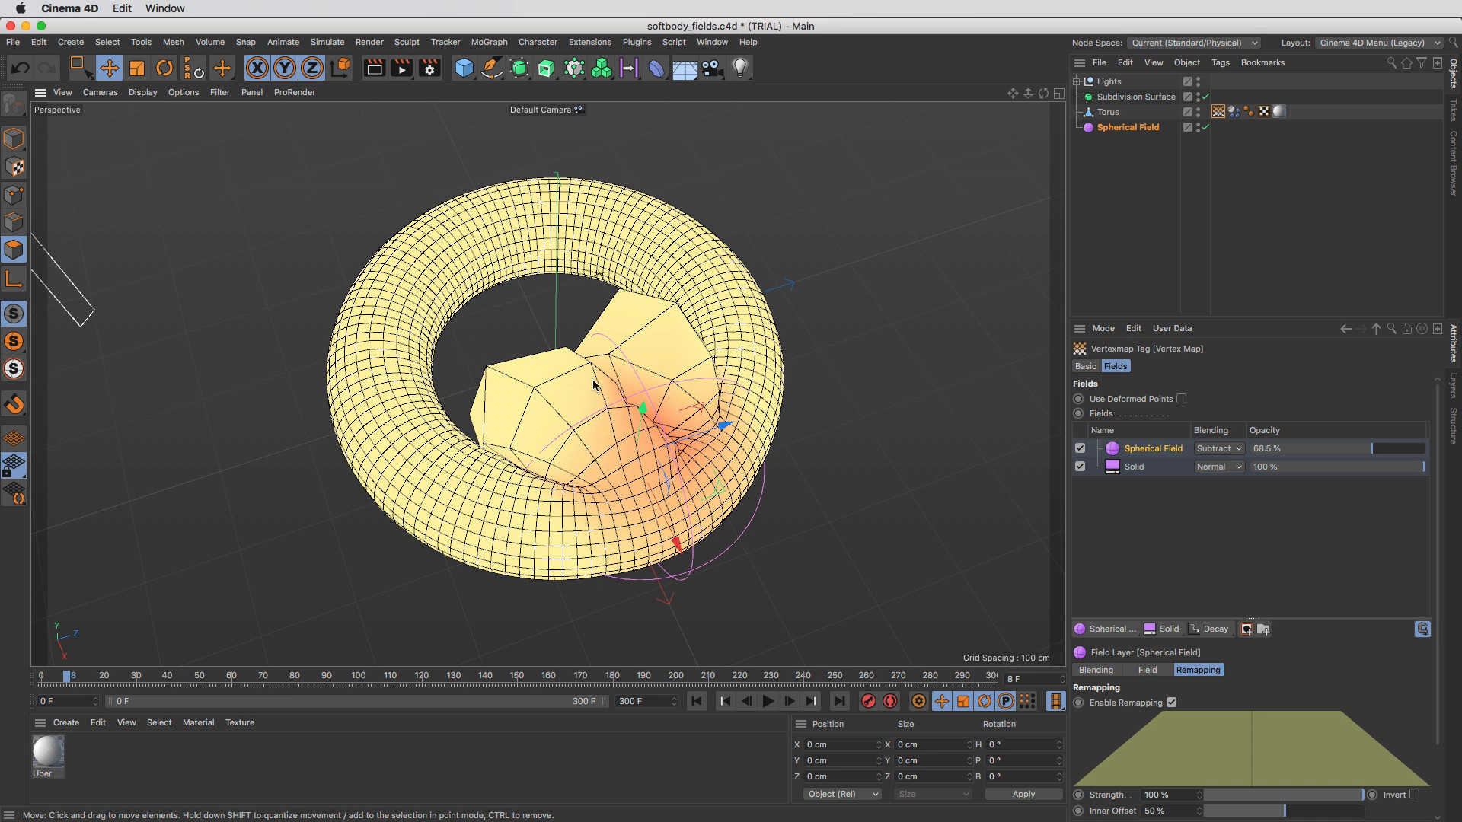
pyautogui.click(697, 702)
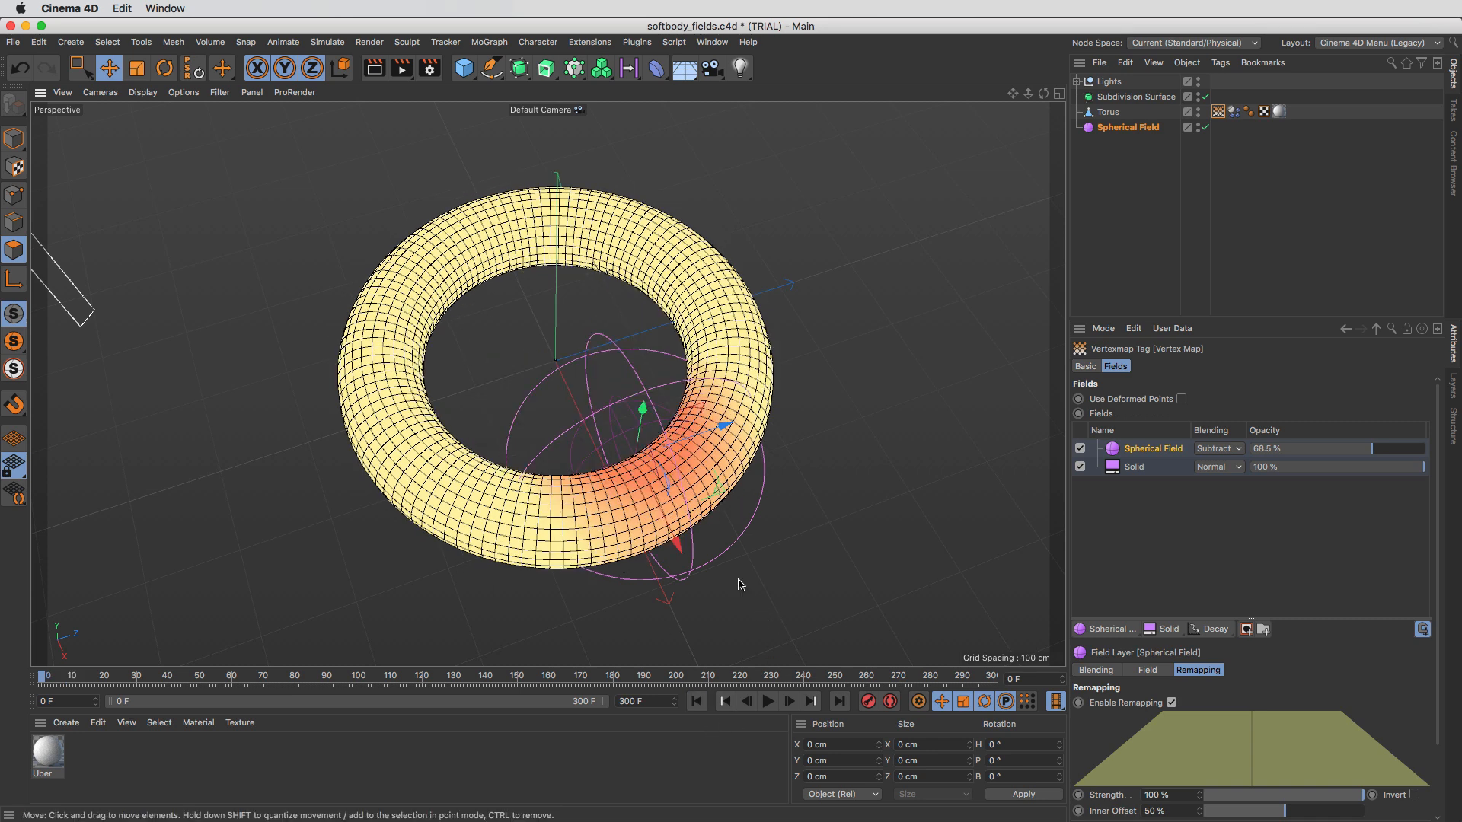
pyautogui.moveTo(723, 516); pyautogui.dragTo(764, 507)
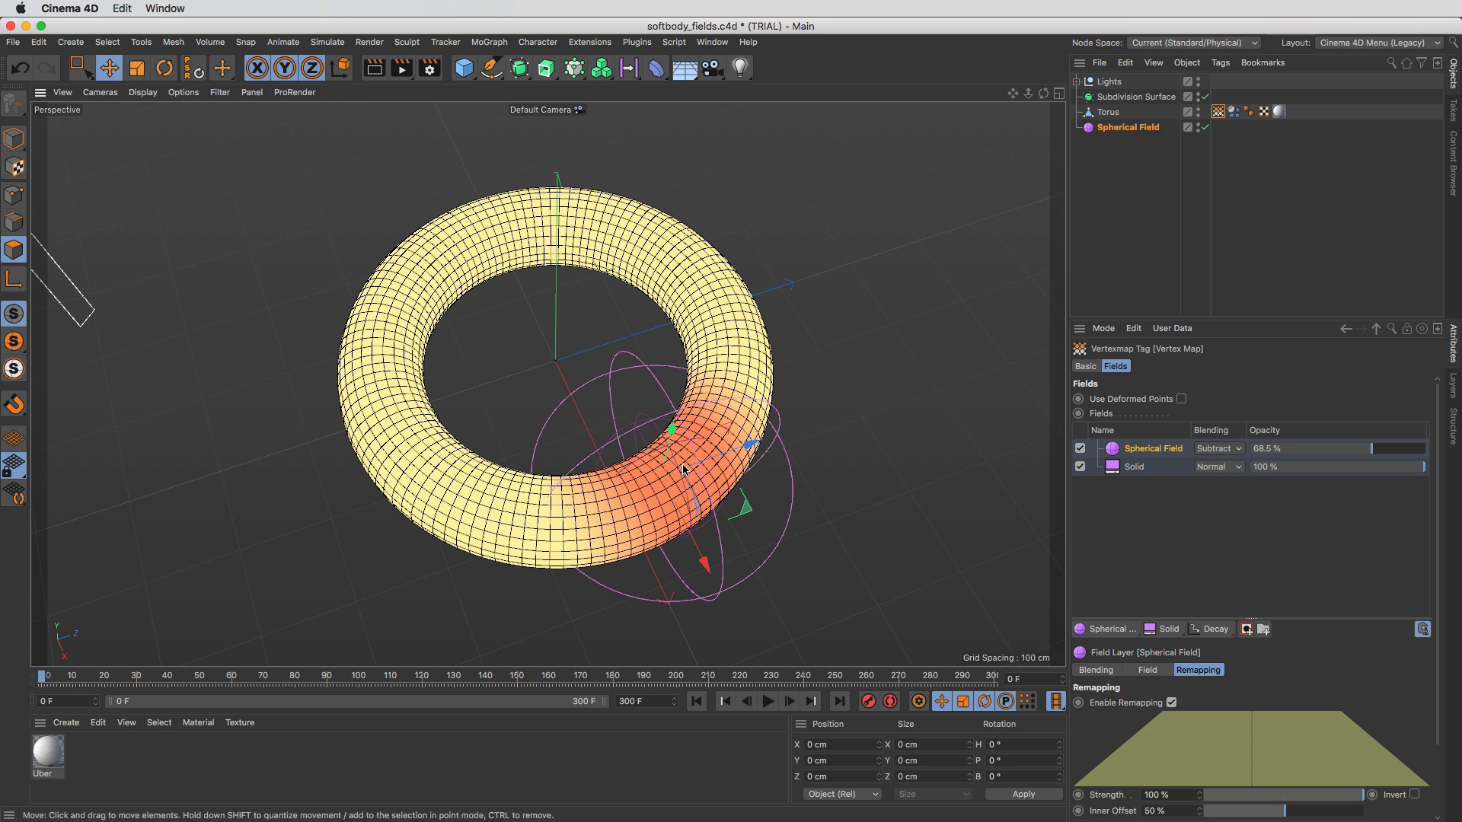
# Step: Add a Decay modifier layer above the Spherical Field with its mode set to Minimum and Effect Strength to 98 %
pyautogui.click(1210, 629)
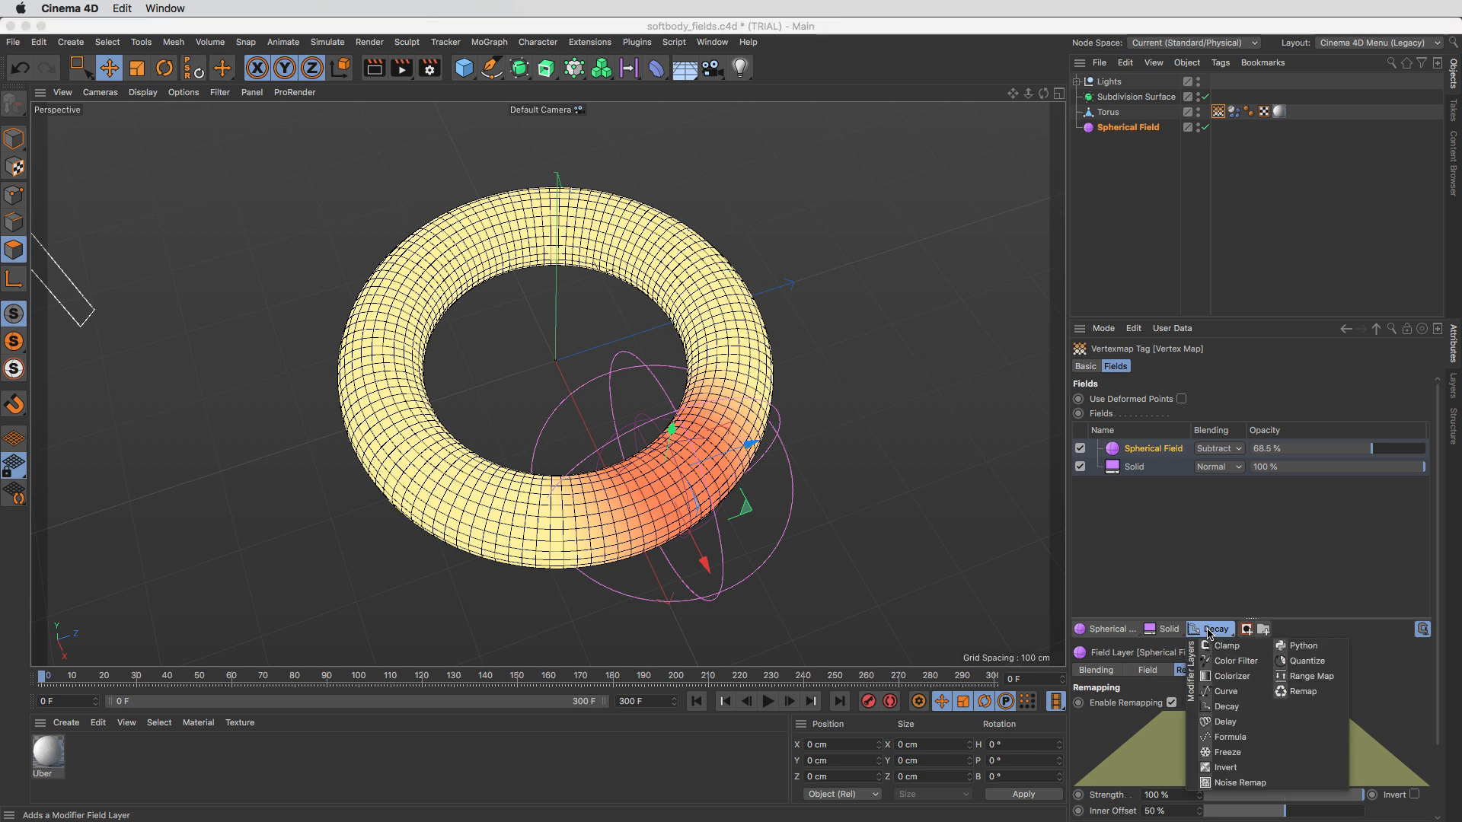
pyautogui.click(1227, 707)
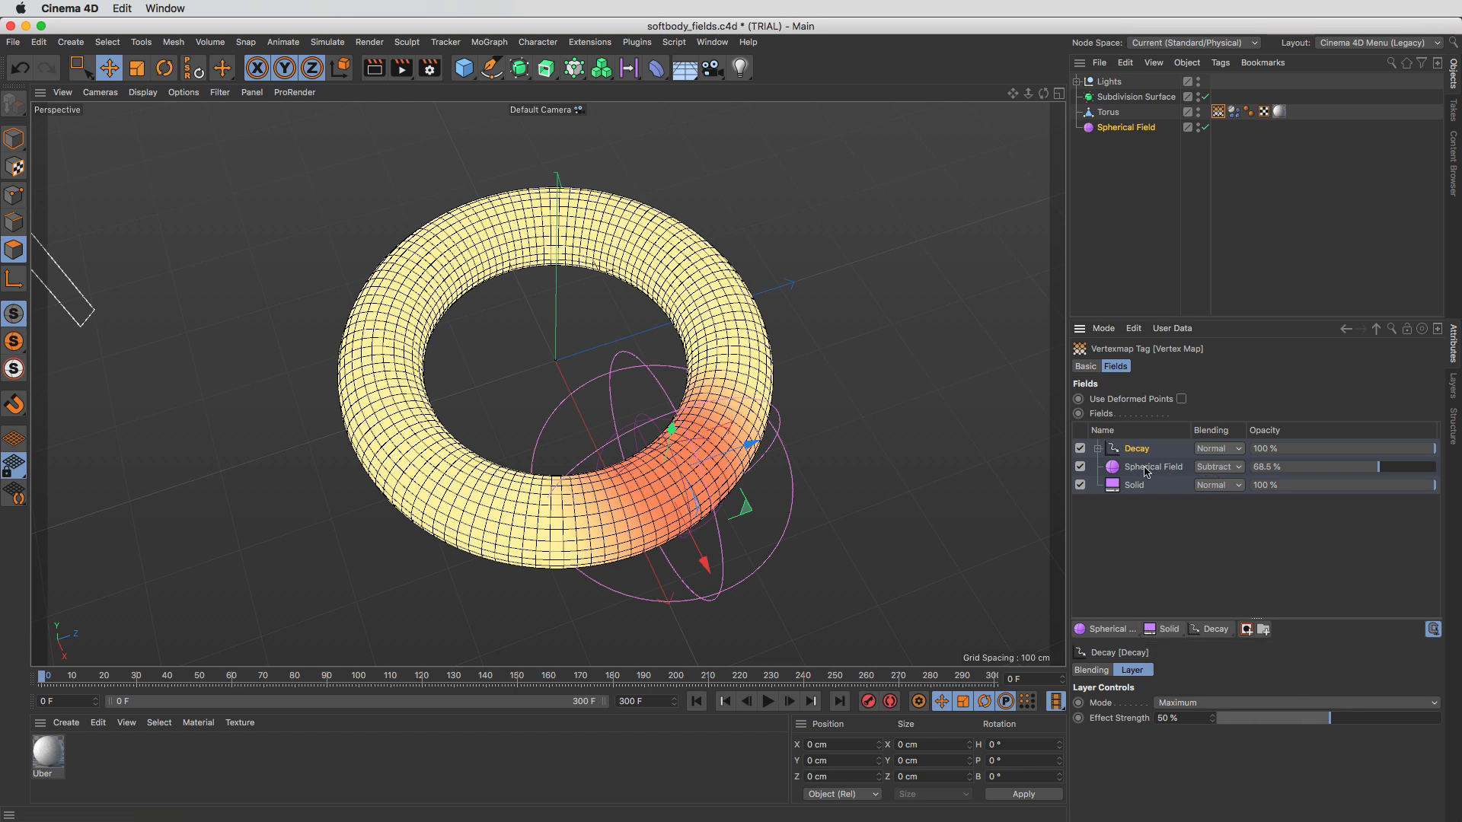
pyautogui.click(1211, 702)
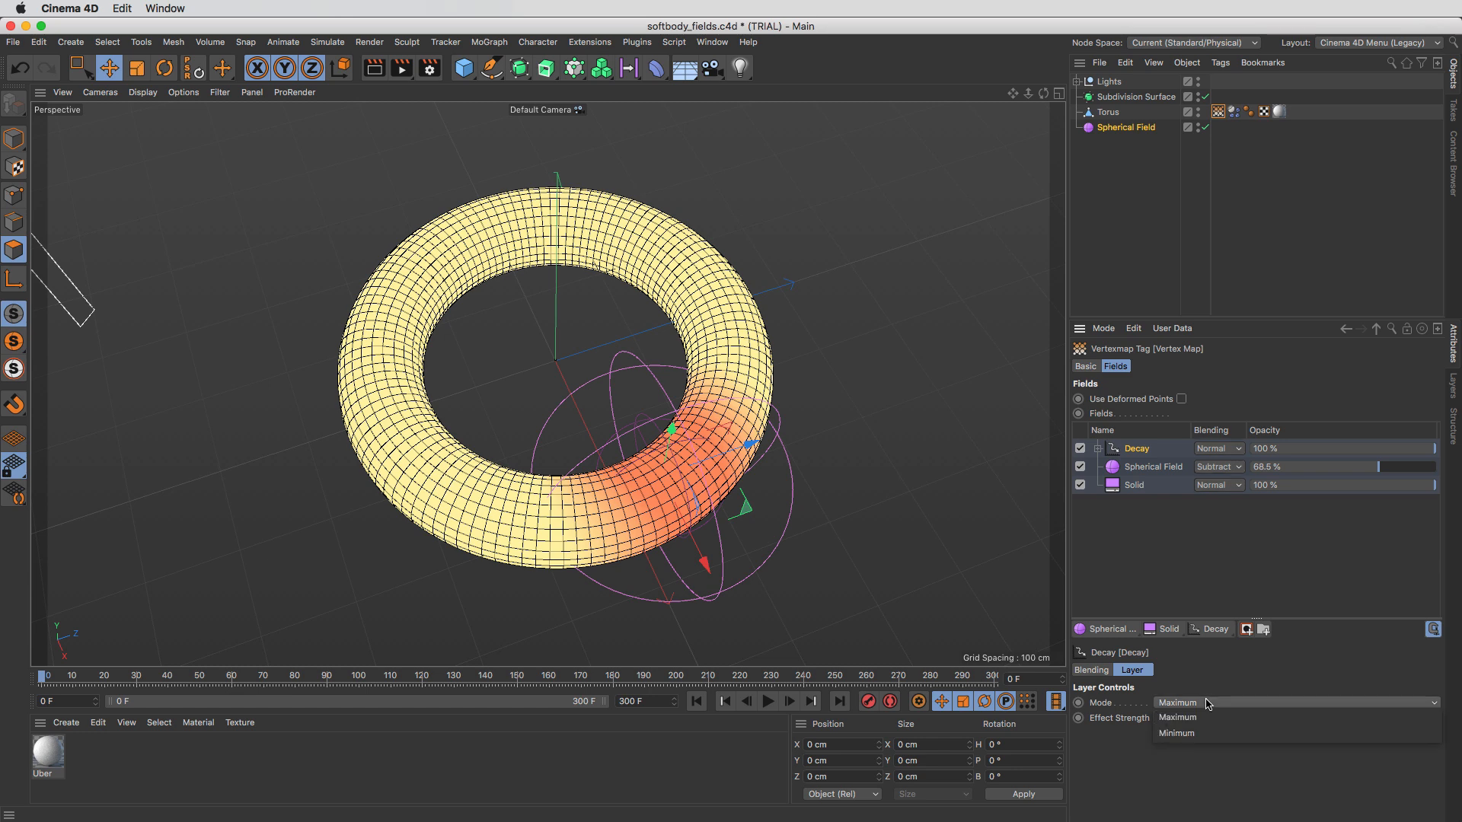
pyautogui.click(1212, 736)
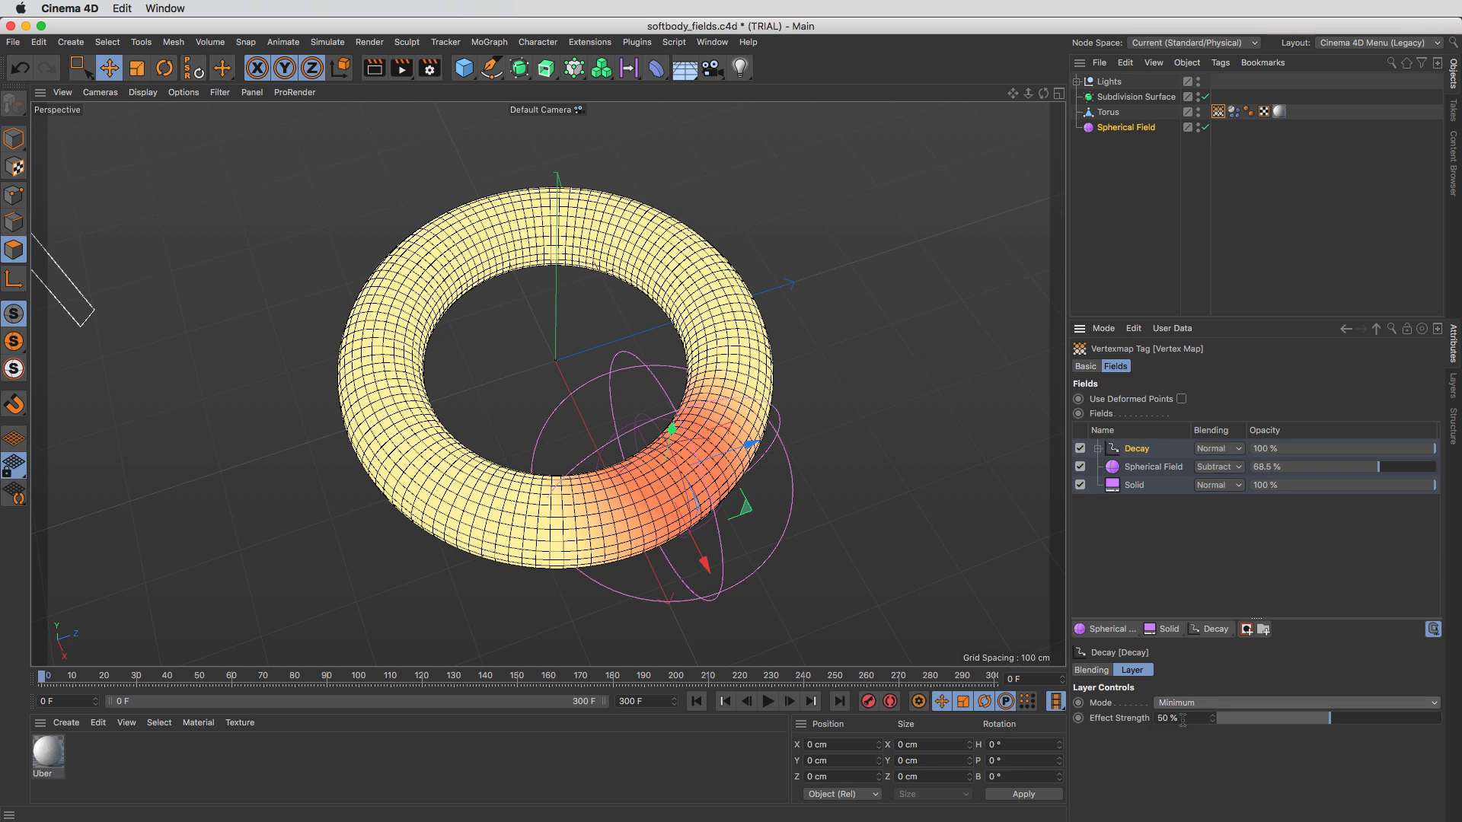
pyautogui.moveTo(1331, 718); pyautogui.dragTo(1345, 723)
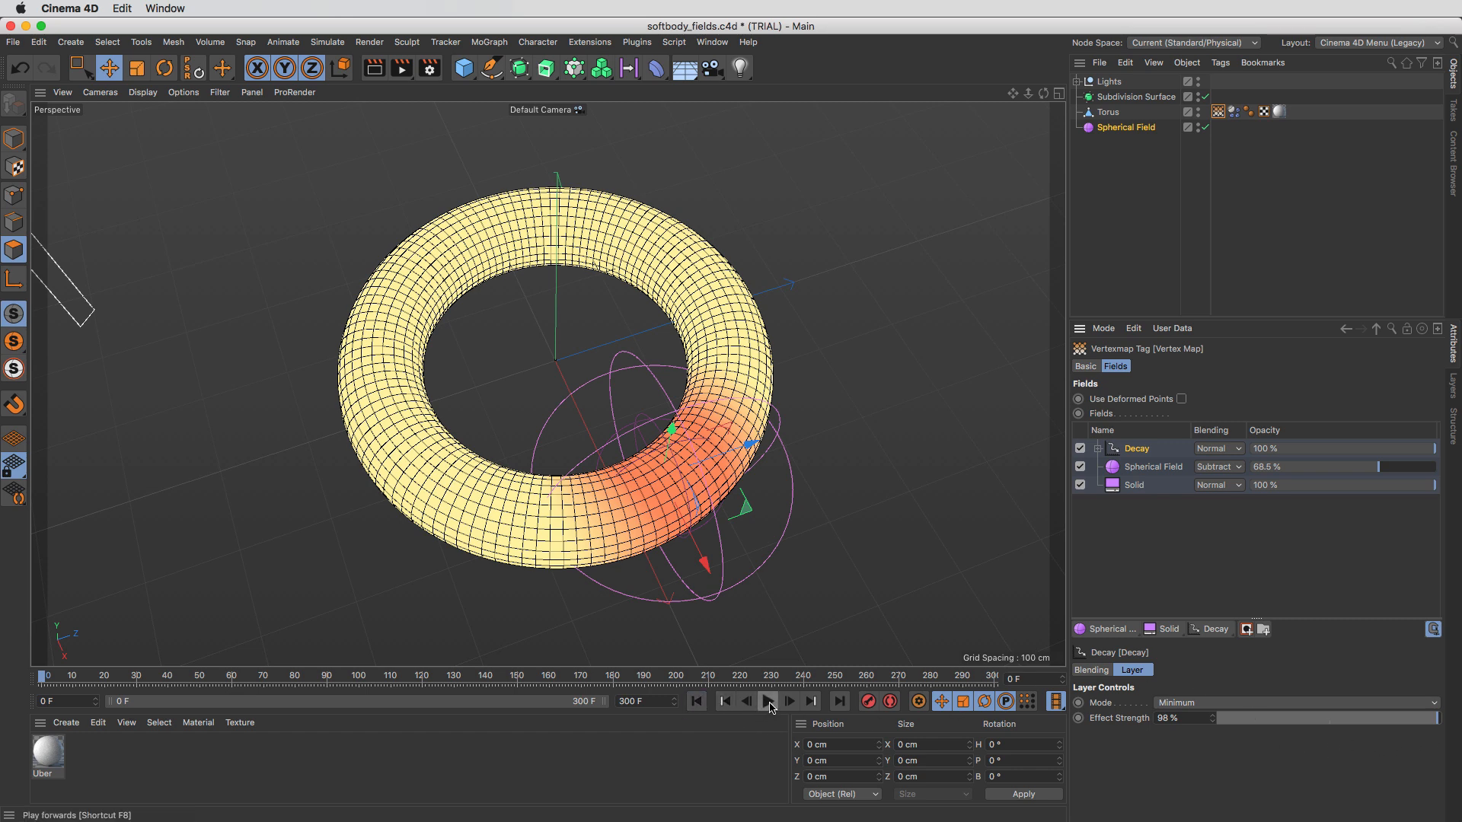
# Step: Select the Spherical Field and sweep it around the torus to its rear during playback, returning to the first frame
pyautogui.click(1109, 130)
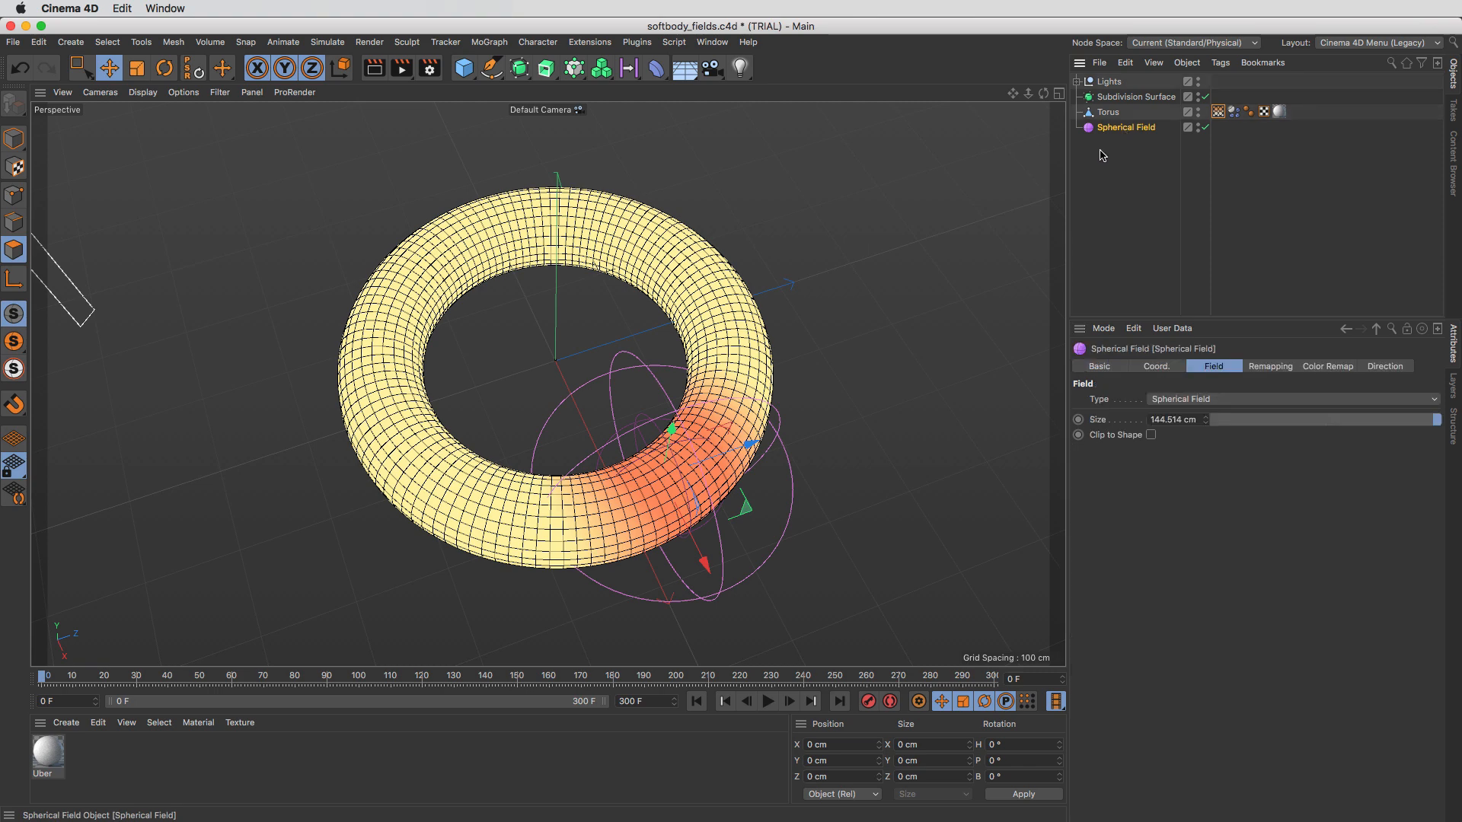
pyautogui.click(767, 703)
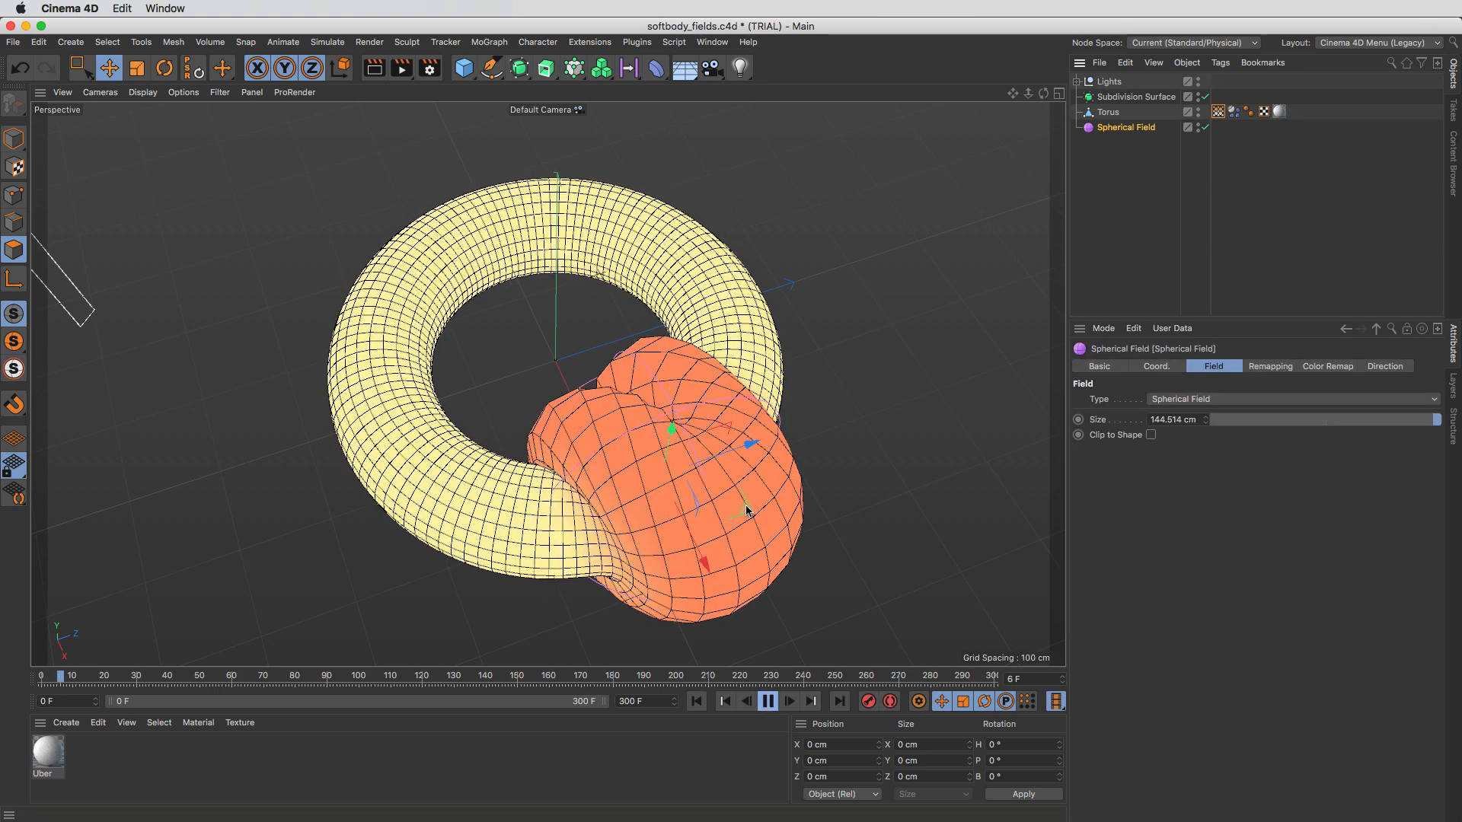
pyautogui.moveTo(729, 511); pyautogui.dragTo(347, 405)
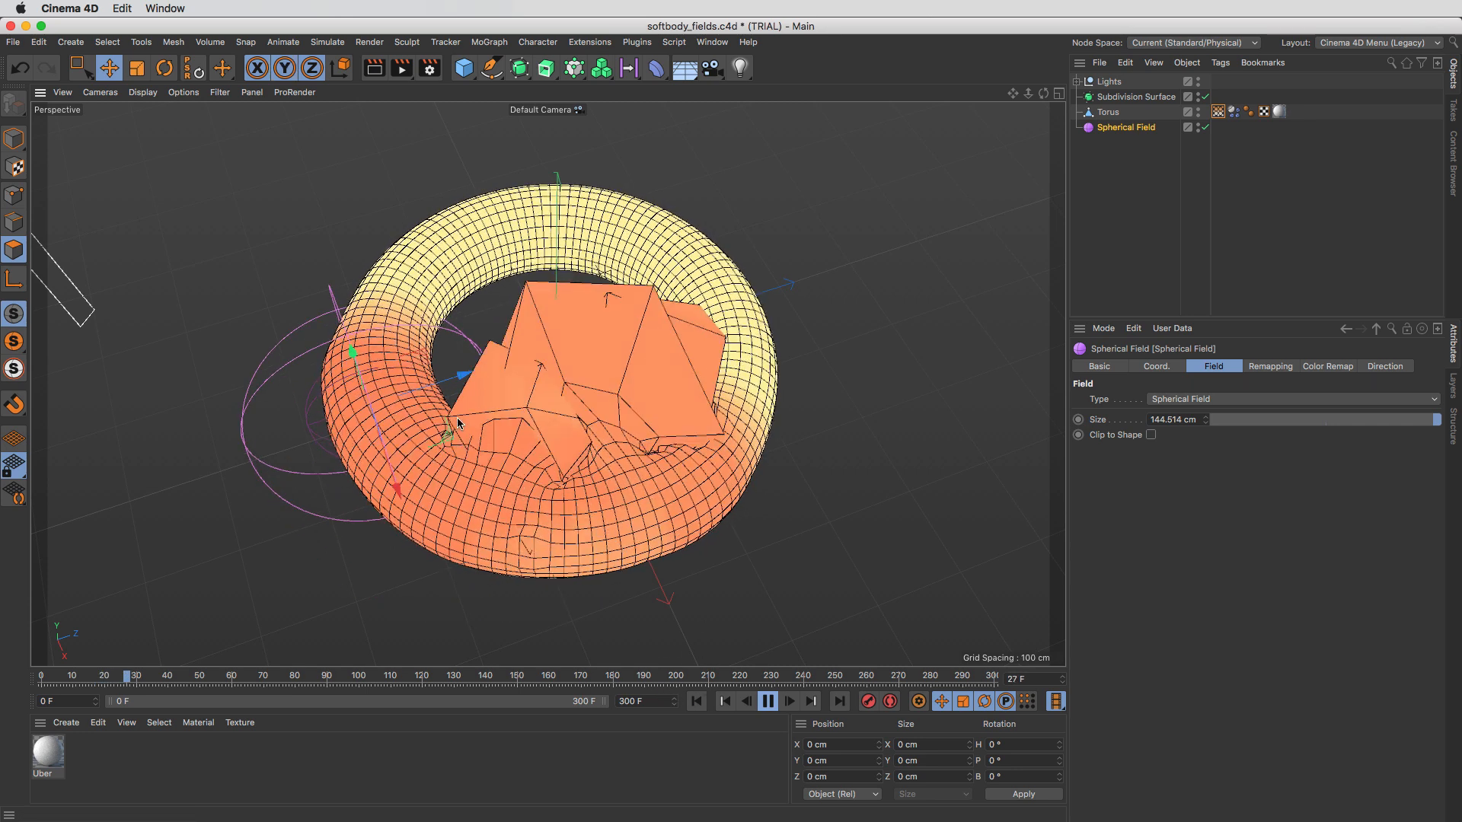
pyautogui.moveTo(432, 355); pyautogui.dragTo(601, 269)
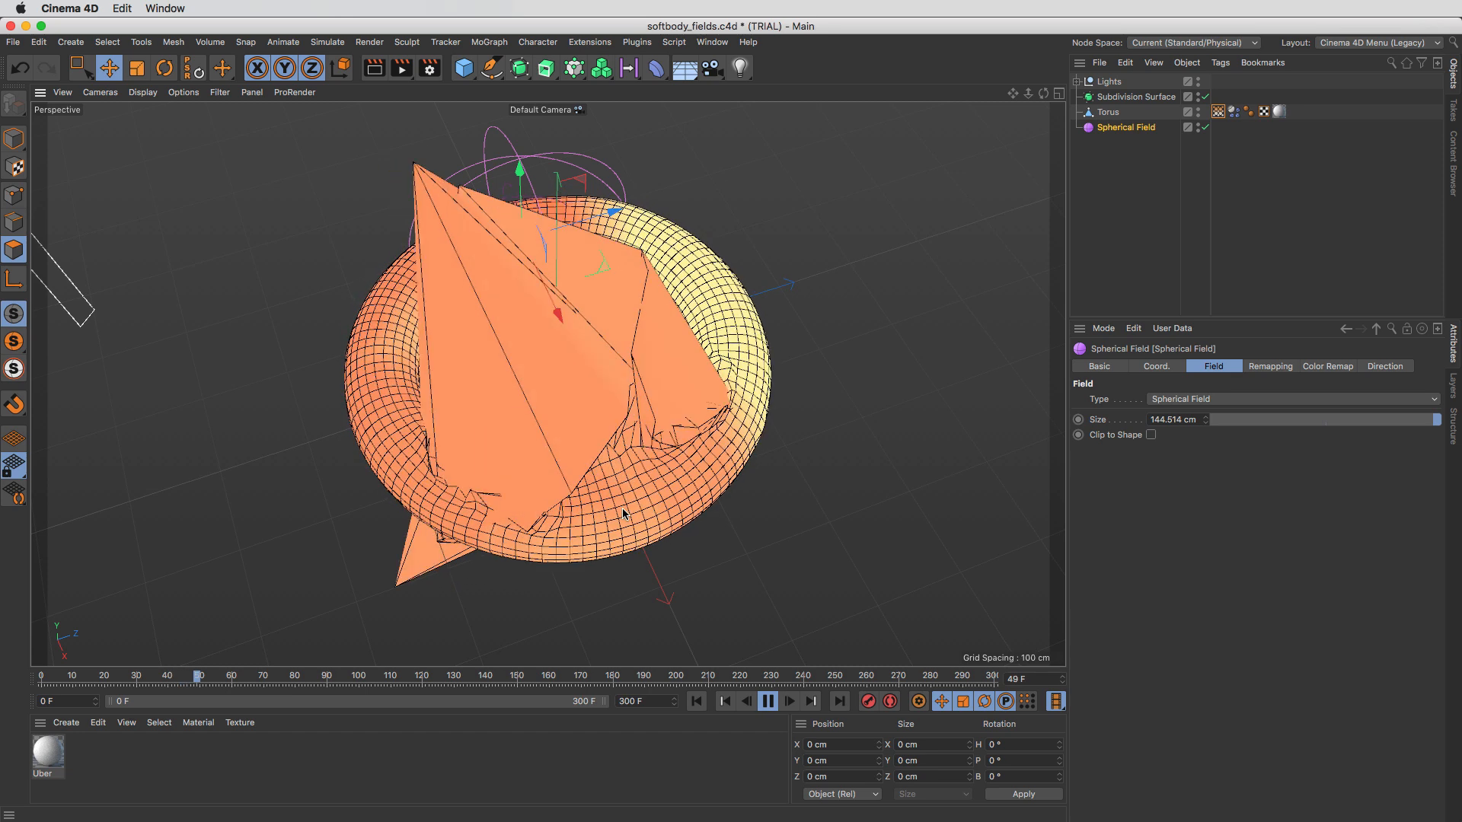
pyautogui.click(696, 702)
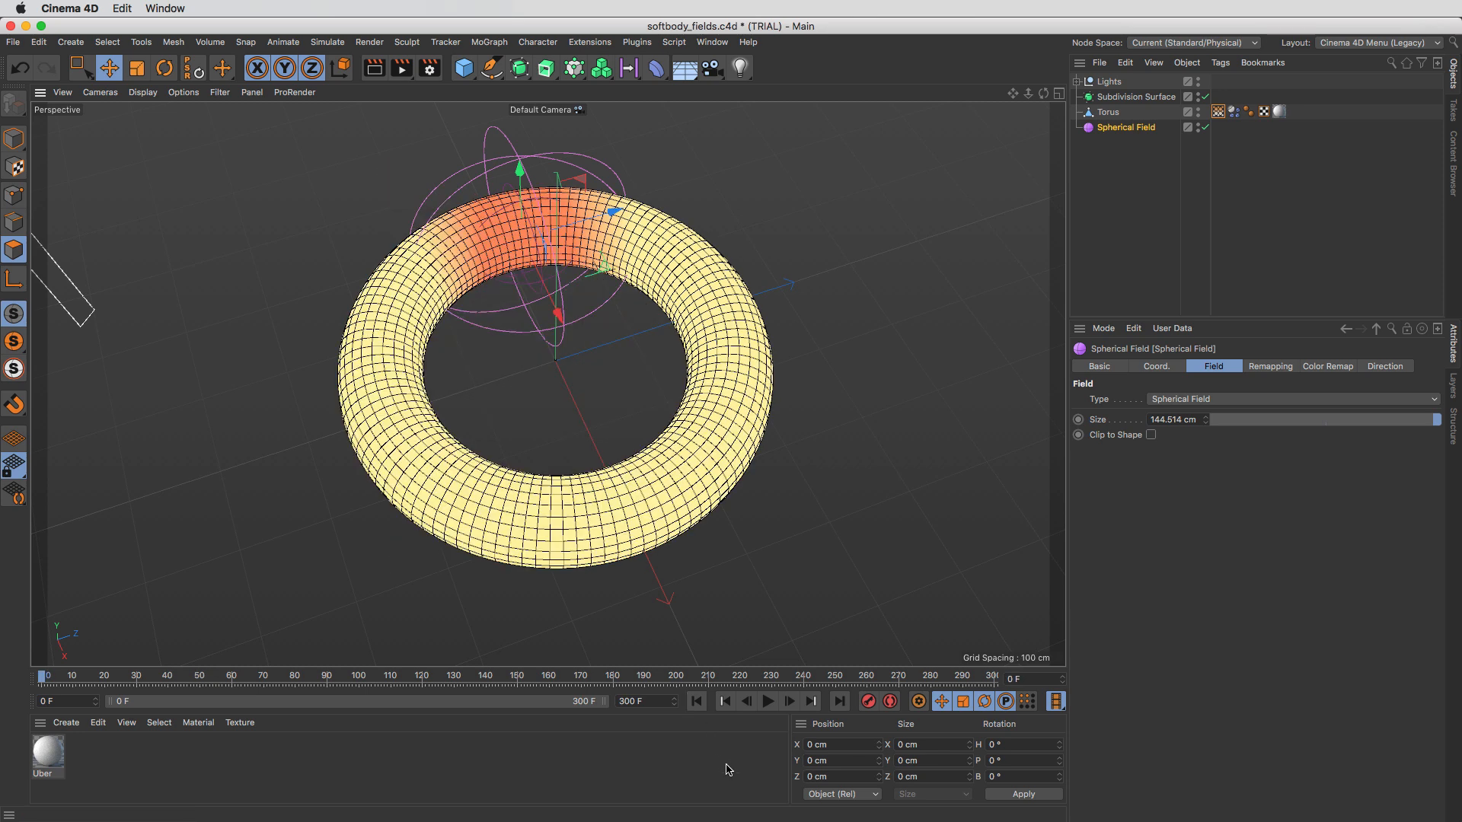
# Step: Show the Torus's Dynamics Body soft body settings, test the simulation from the first frame and set Stiffness to 35
pyautogui.click(1217, 111)
pyautogui.click(1233, 111)
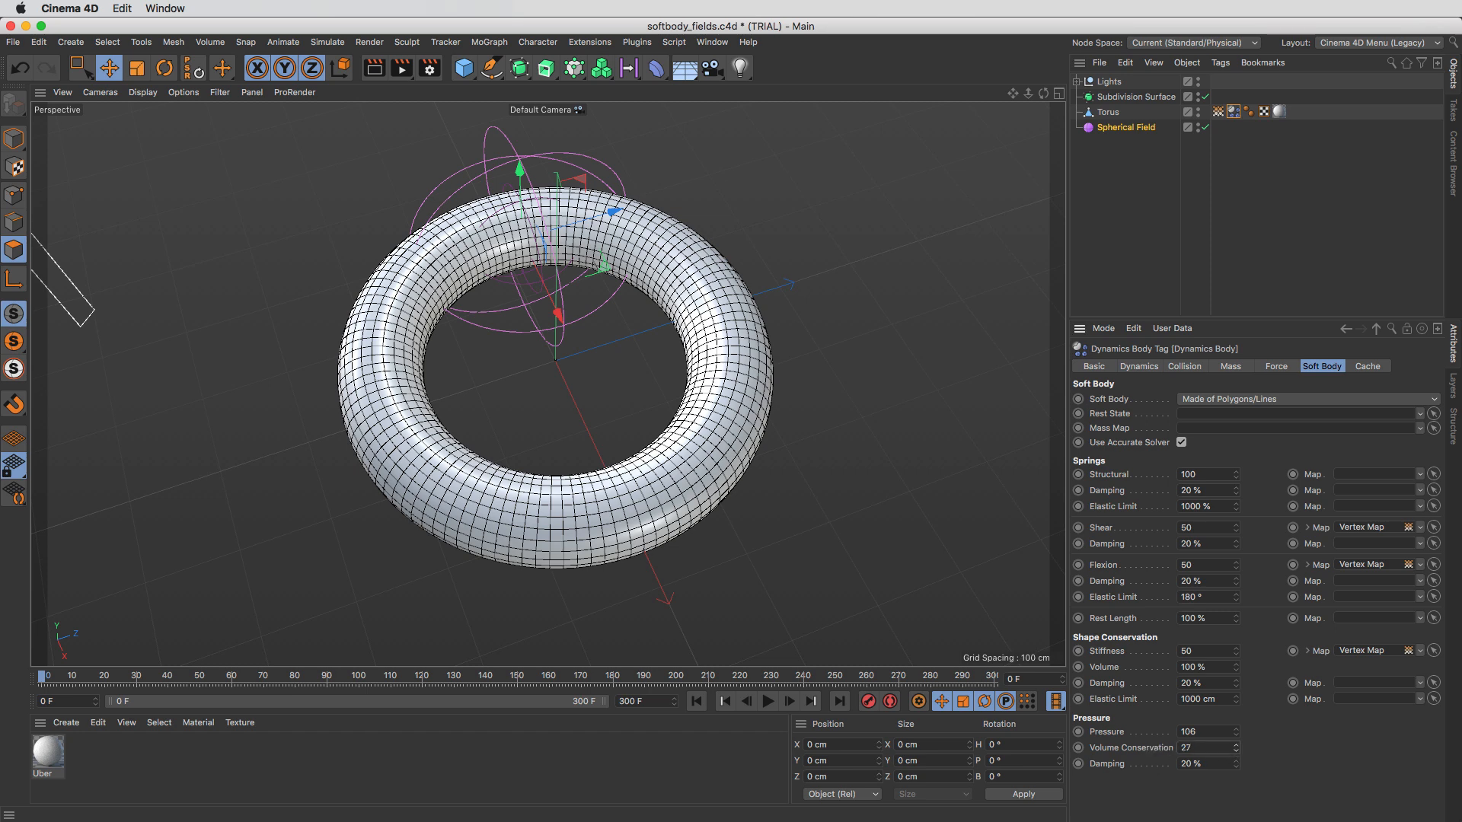
pyautogui.click(760, 707)
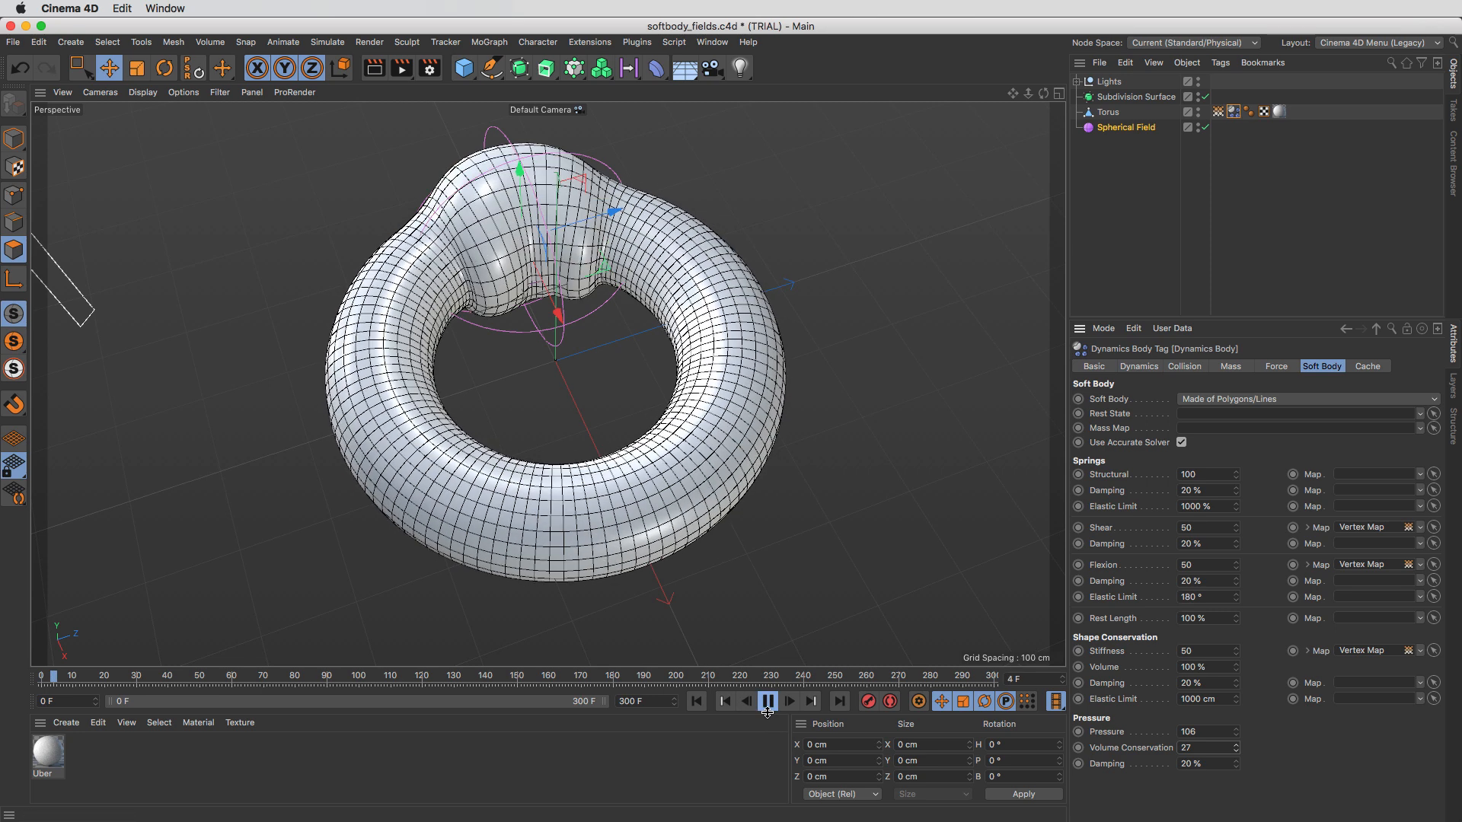
pyautogui.click(768, 701)
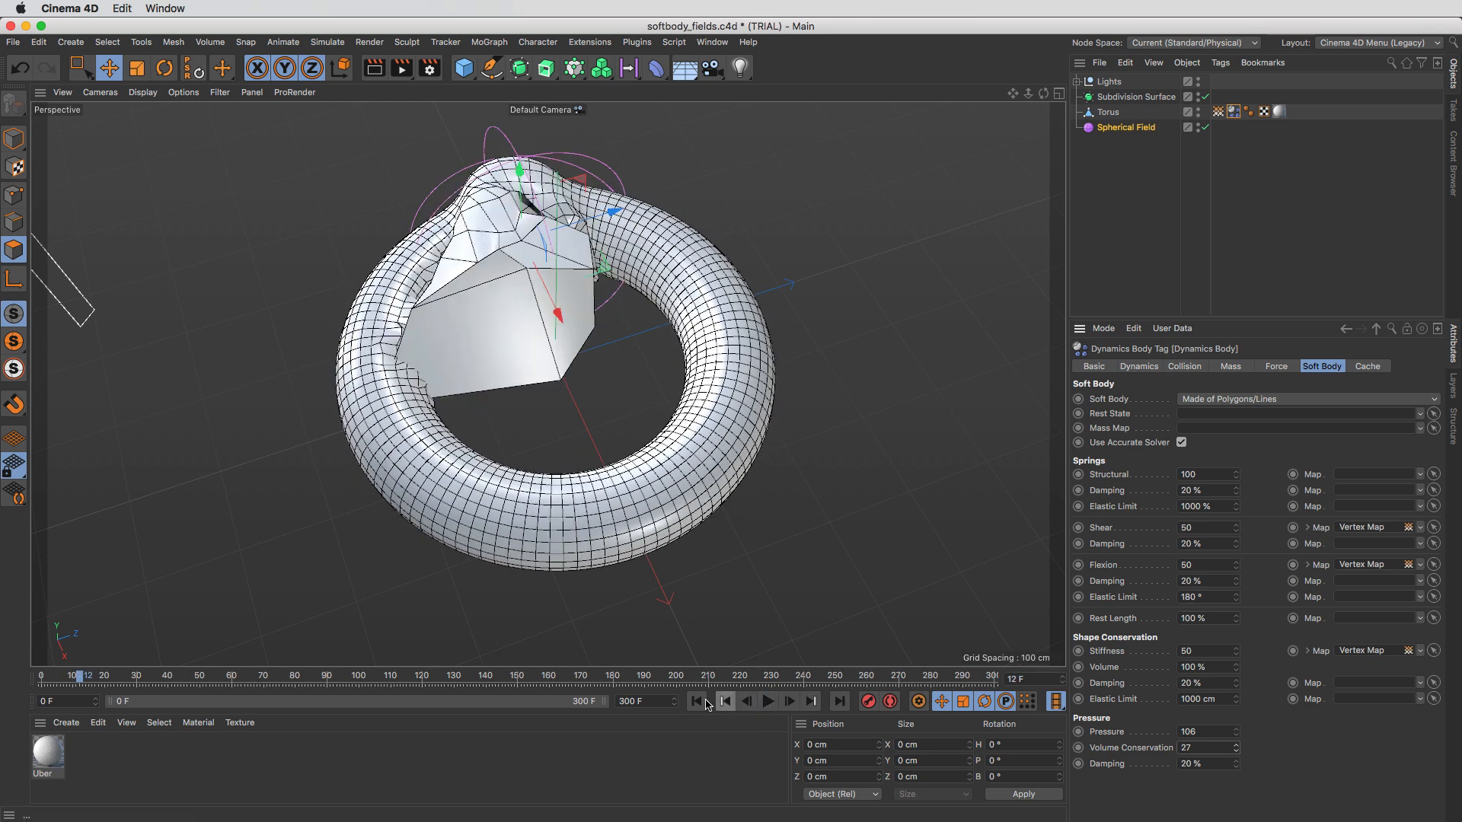
pyautogui.click(696, 701)
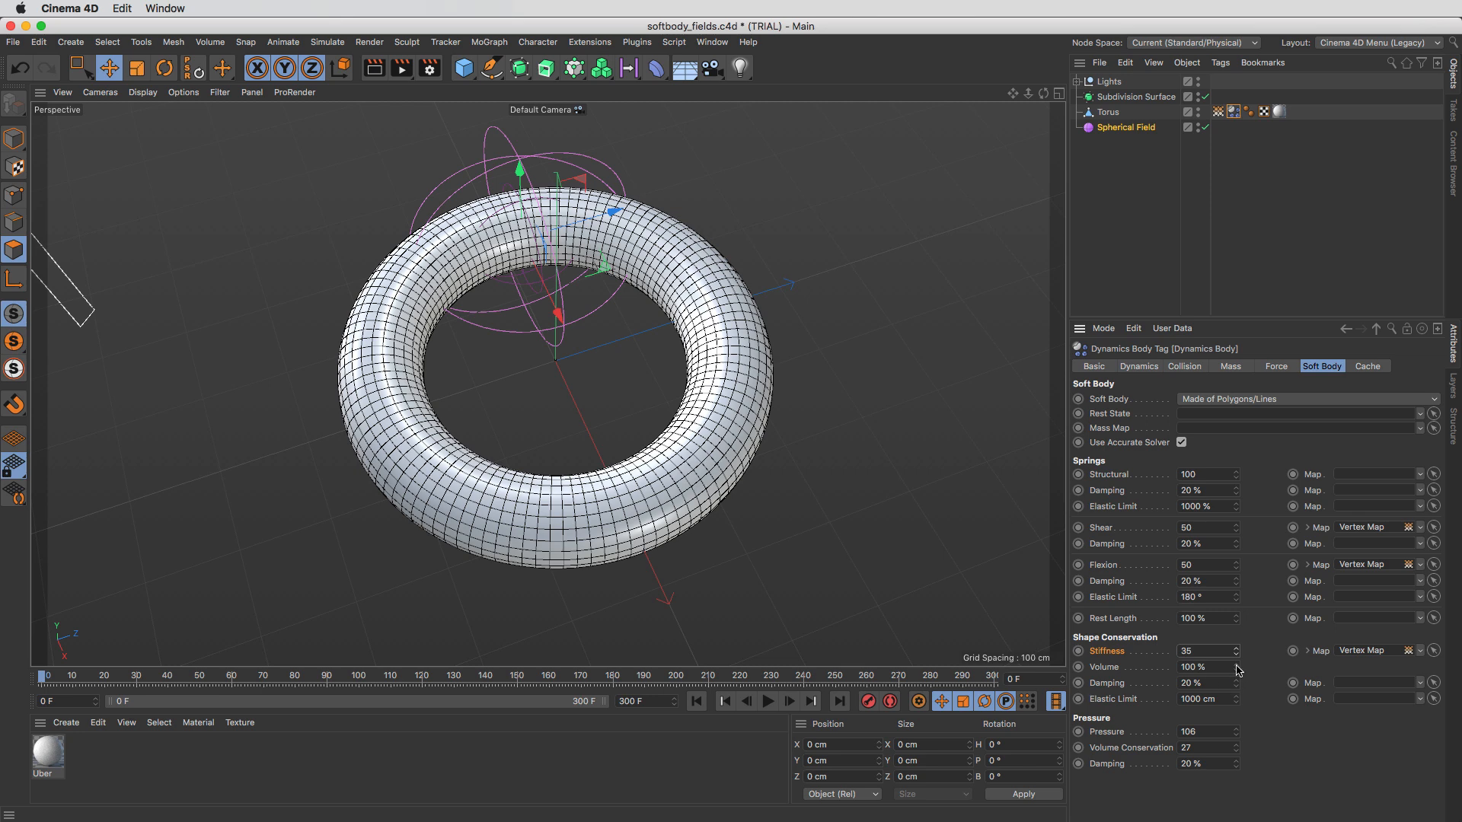
# Step: Replay the simulation while shifting the Spherical Field along the torus's rear, and raise Volume Conservation to 53
pyautogui.click(767, 701)
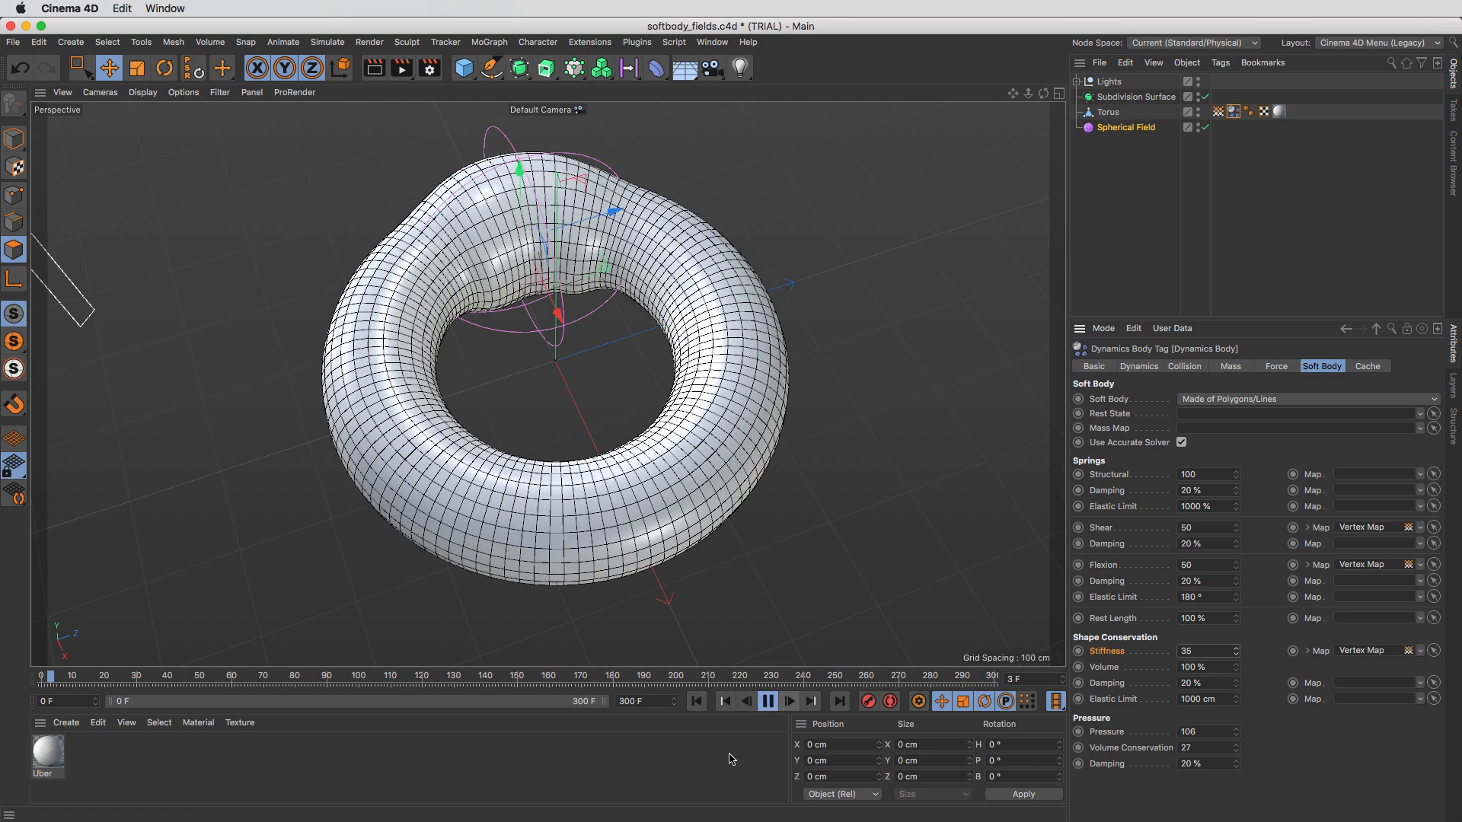
pyautogui.moveTo(600, 266); pyautogui.dragTo(701, 269)
pyautogui.click(767, 701)
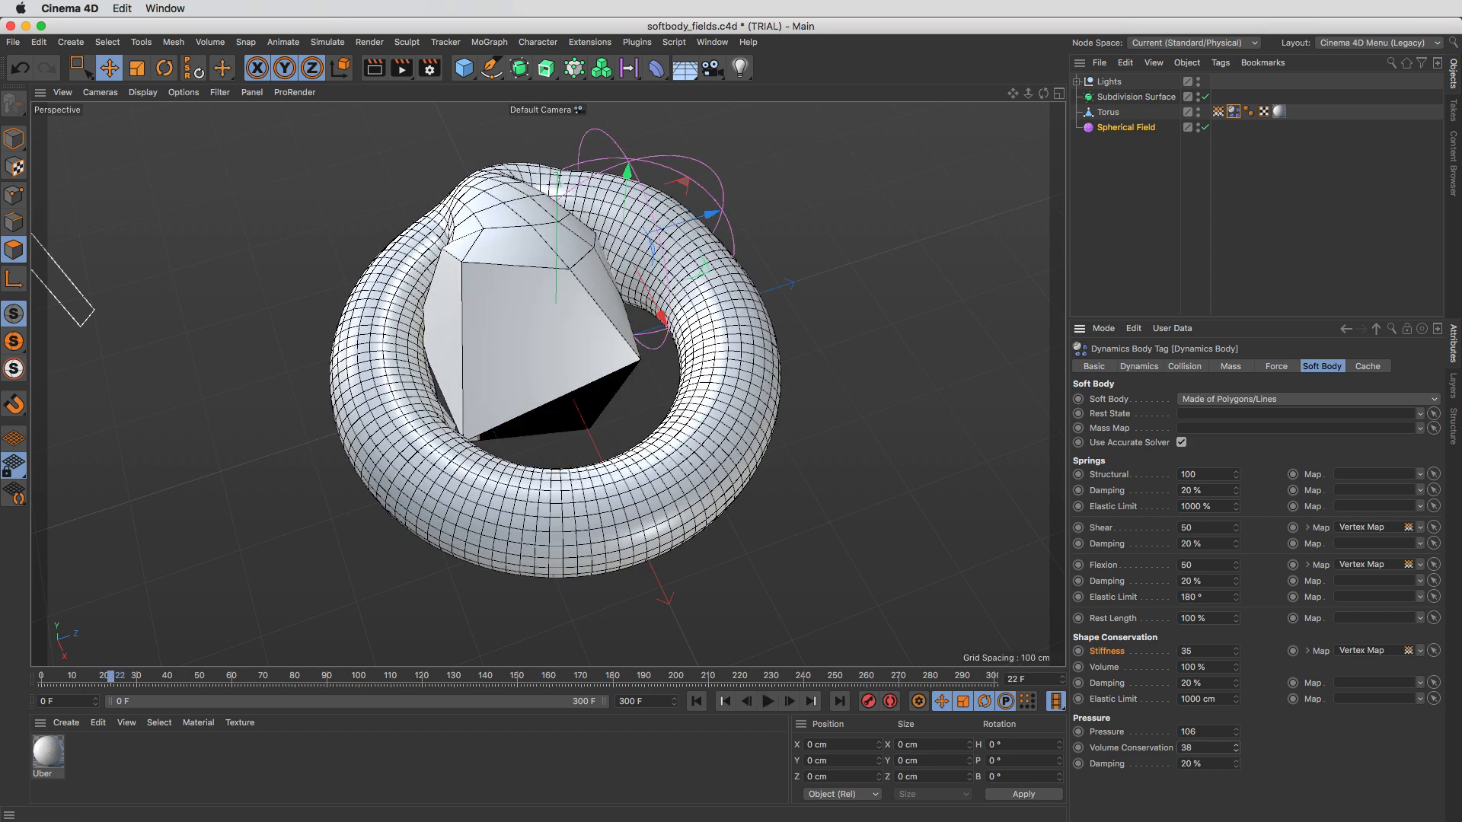
pyautogui.click(696, 702)
pyautogui.click(767, 701)
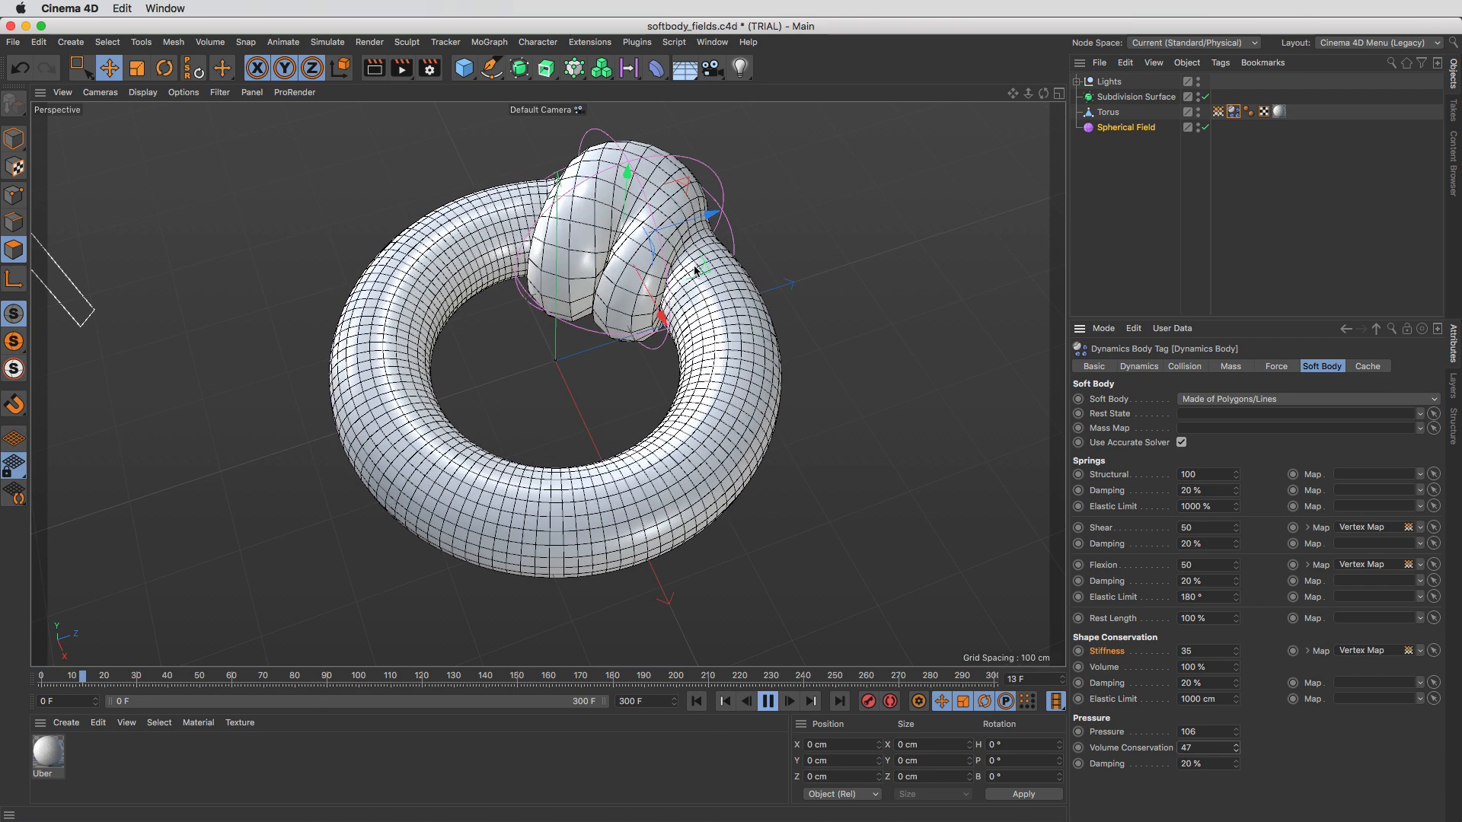
pyautogui.click(767, 701)
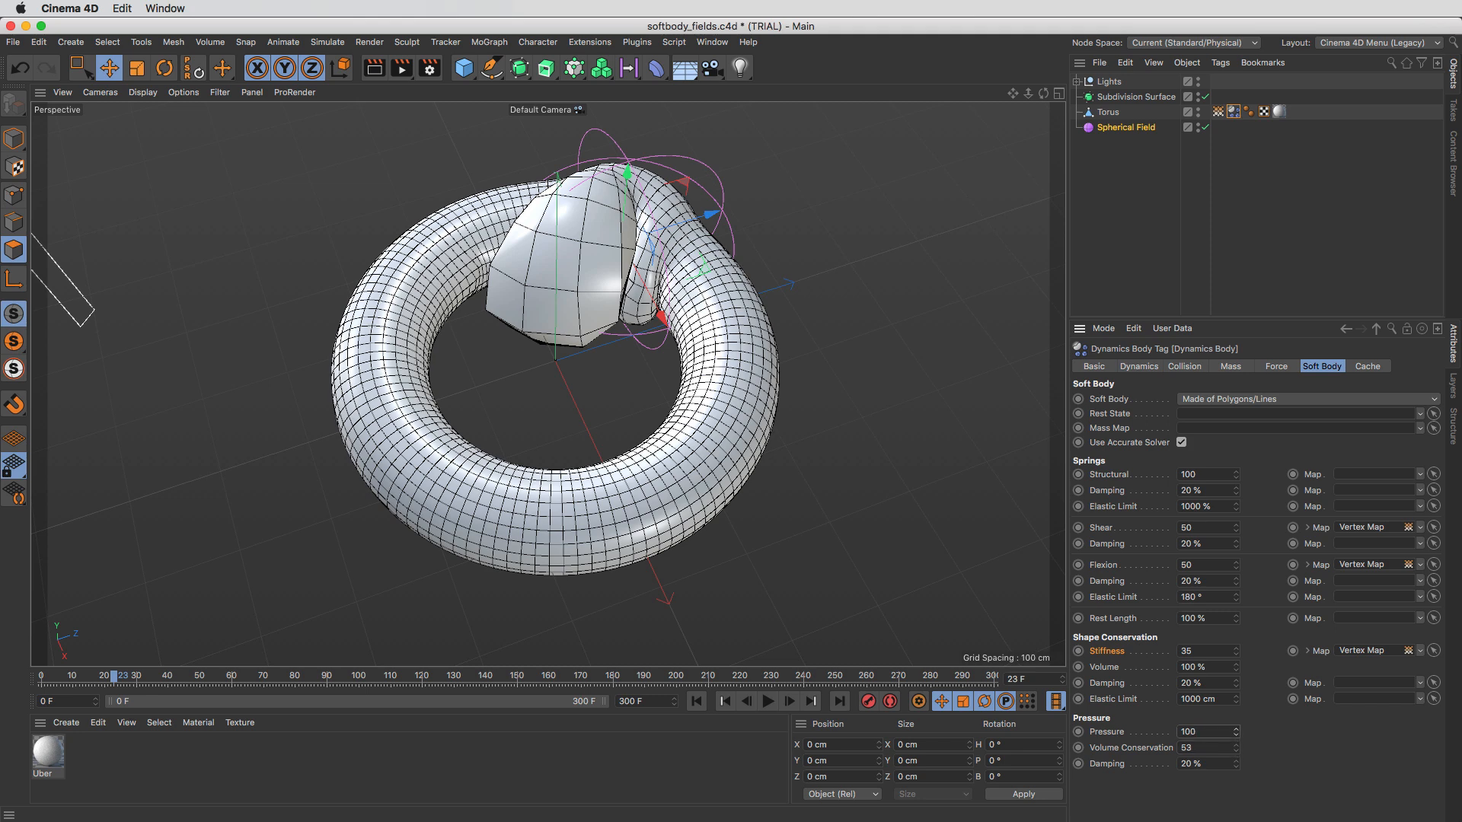
# Step: Set Pressure to 98 and replay from the first frame while moving the Spherical Field back along the torus's rear
pyautogui.click(697, 701)
pyautogui.click(768, 702)
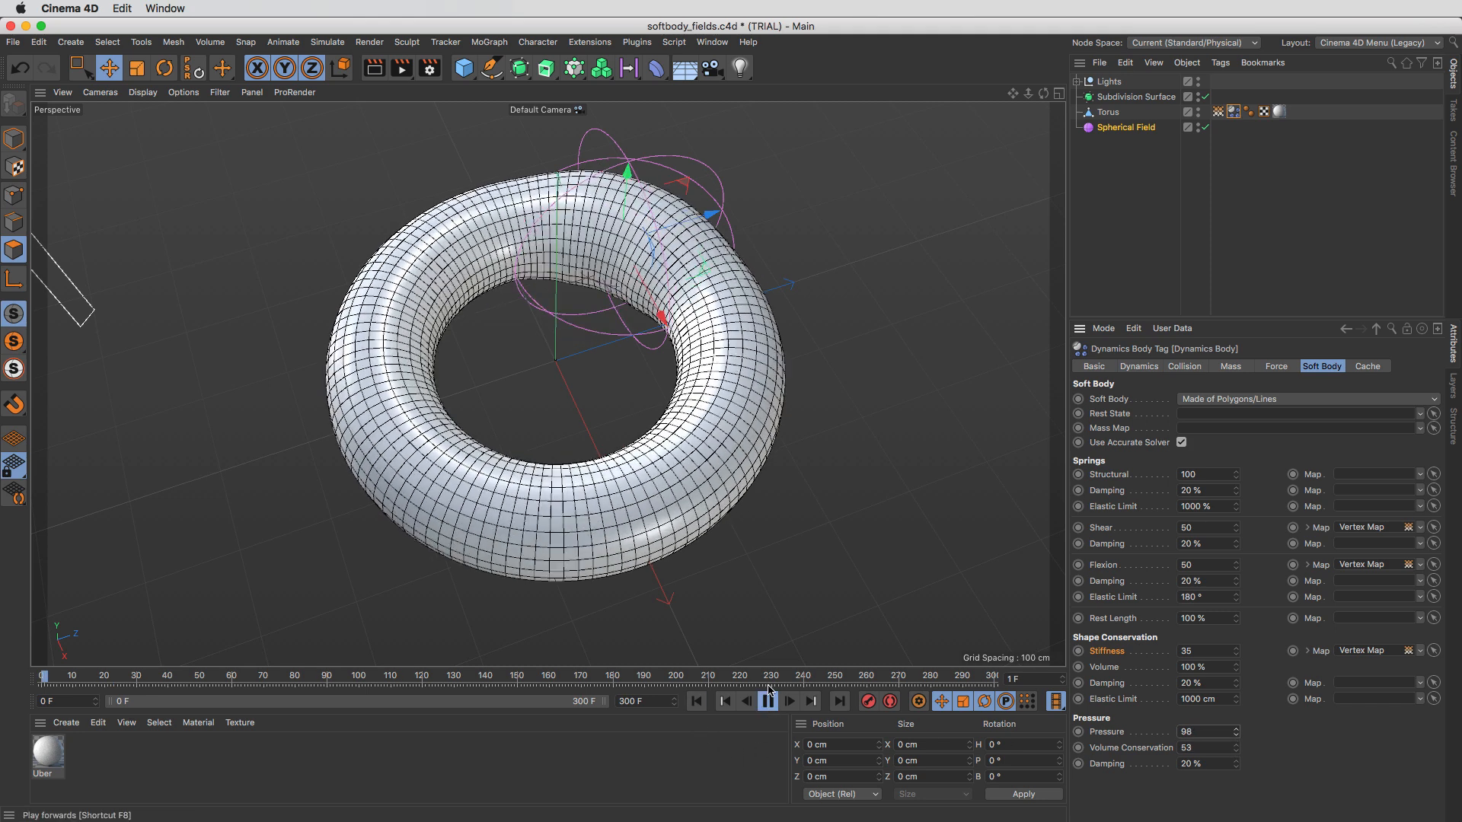
pyautogui.moveTo(713, 270); pyautogui.dragTo(504, 283)
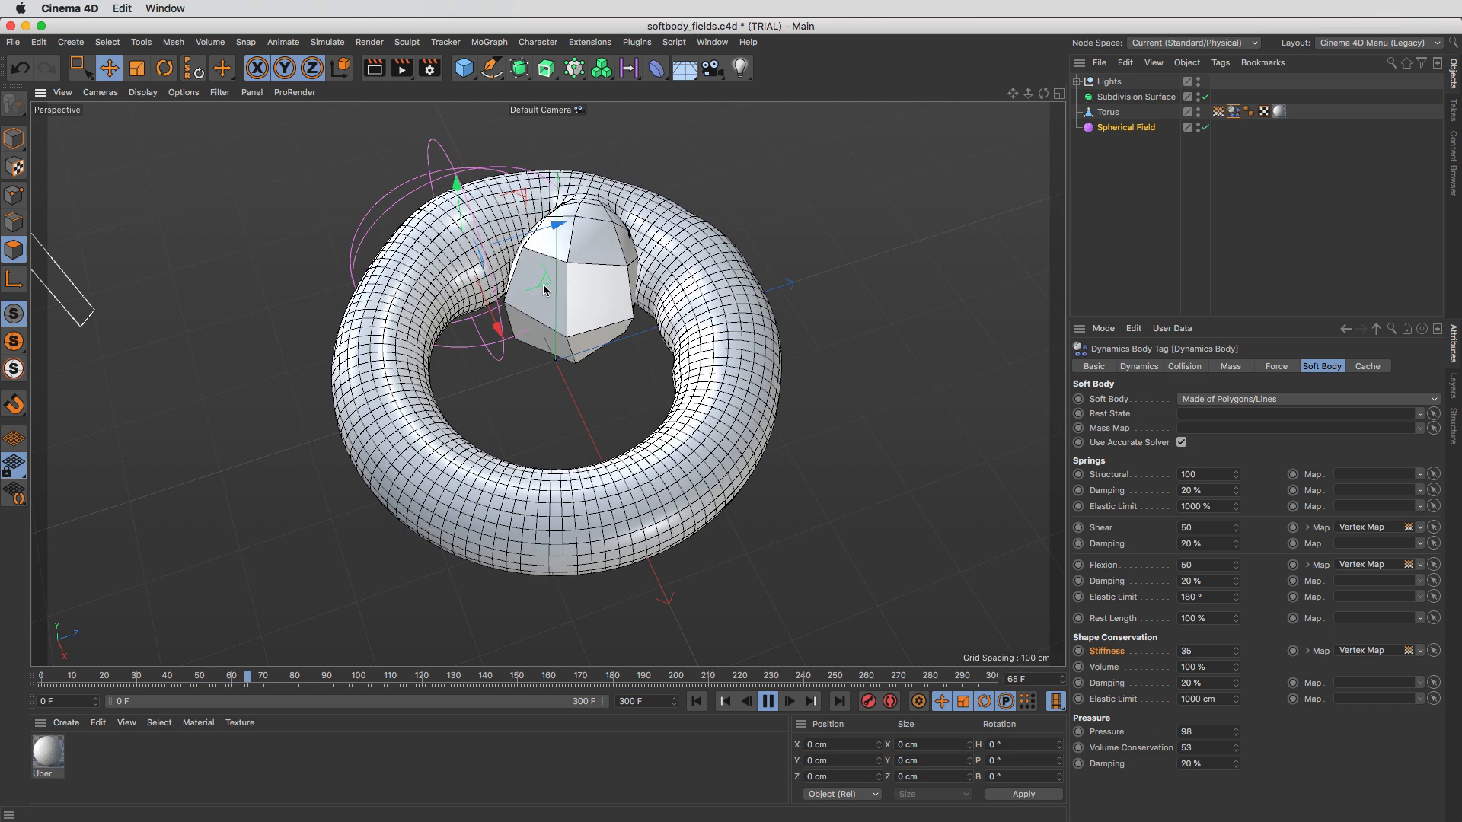
# Step: Set Volume Conservation to 60 and Stiffness to 27 while replaying from the first frame with the Spherical Field moved across the torus
pyautogui.press('F8')
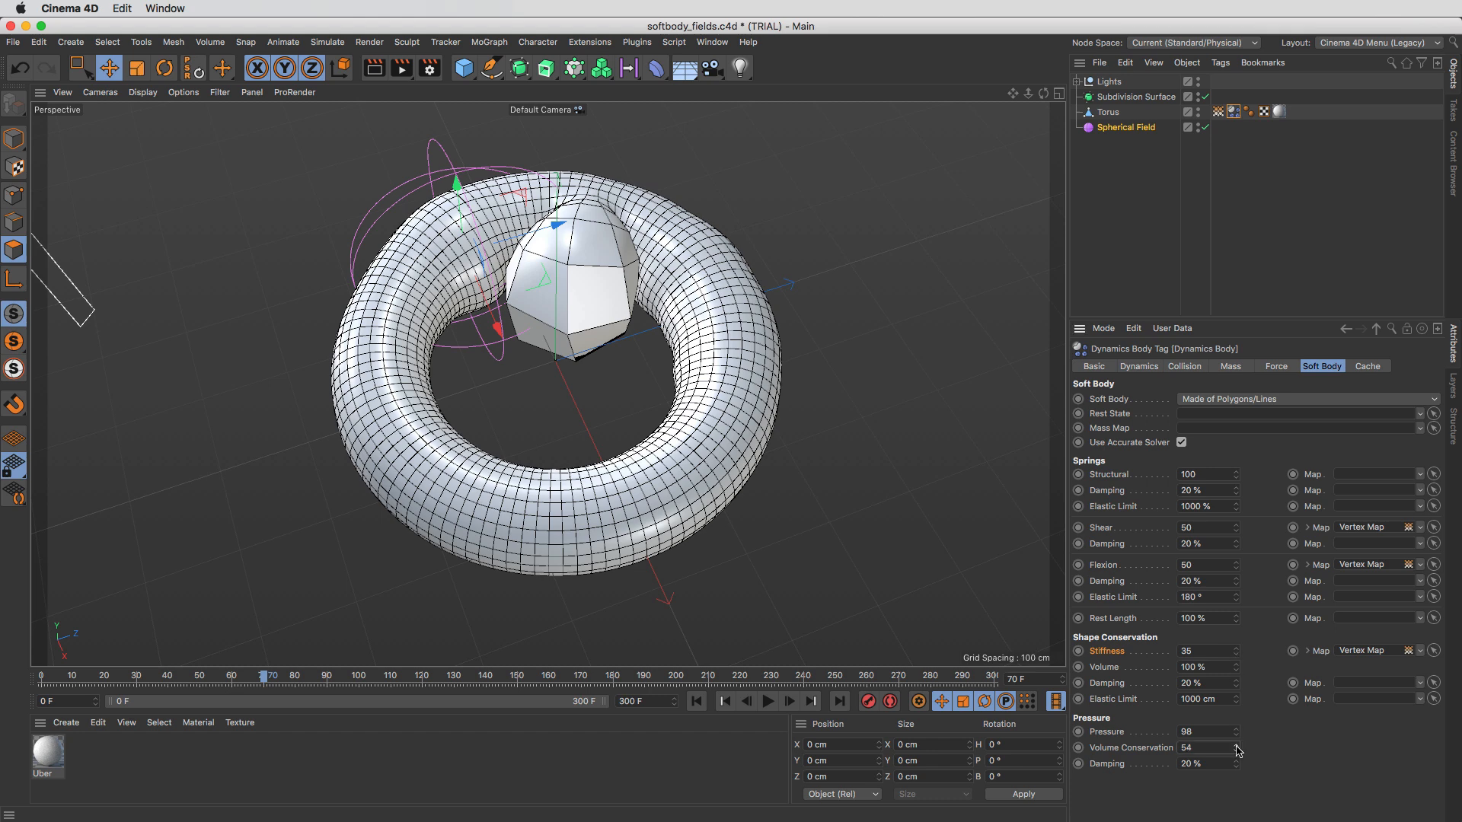
pyautogui.click(725, 702)
pyautogui.click(767, 702)
pyautogui.moveTo(544, 283); pyautogui.dragTo(745, 473)
pyautogui.click(1235, 656)
pyautogui.moveTo(1234, 656); pyautogui.dragTo(1234, 662)
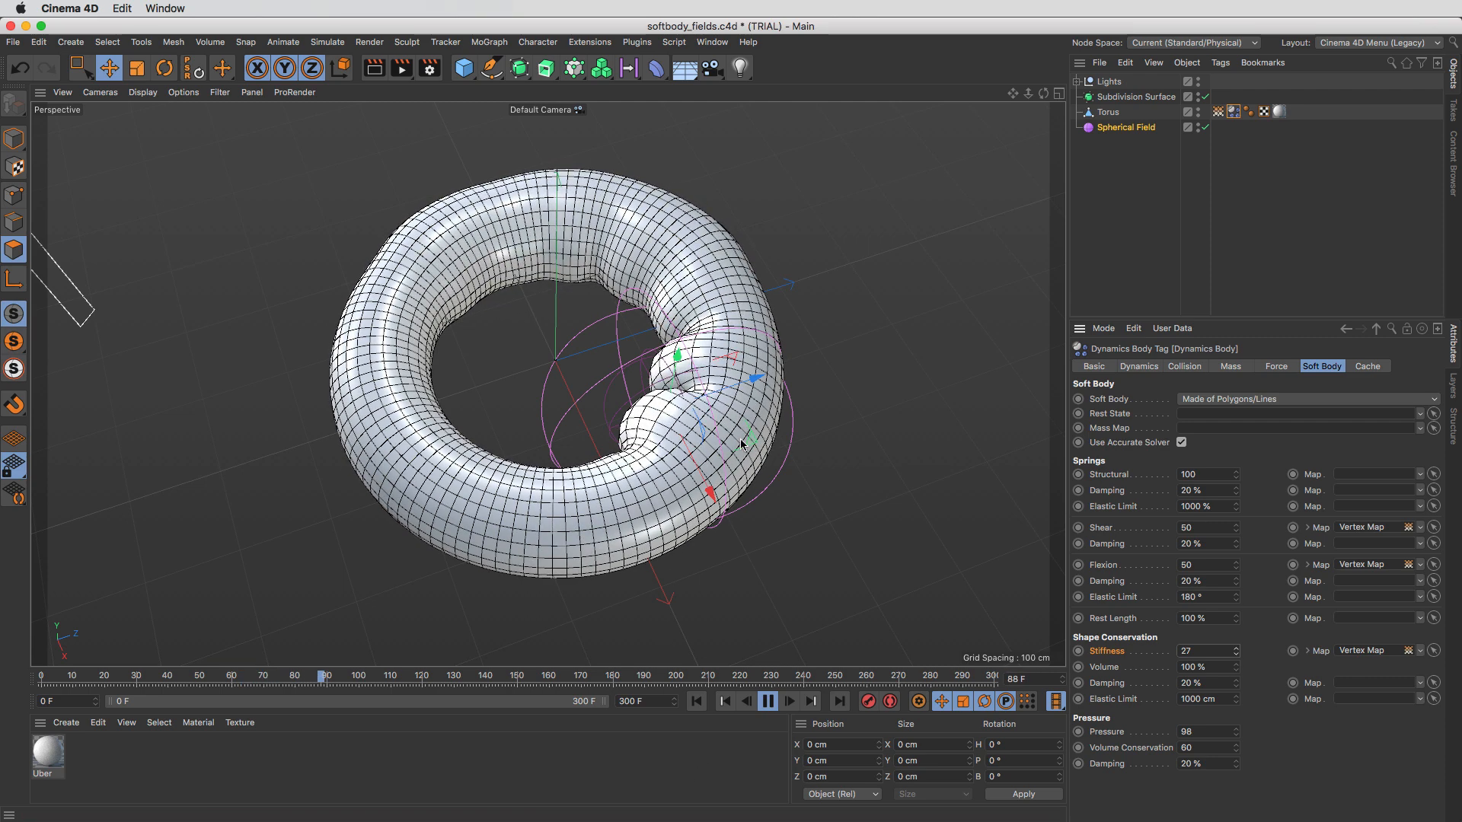
# Step: Sweep the Spherical Field around the torus during playback and tune the soft body Pressure to 110
pyautogui.moveTo(750, 440); pyautogui.dragTo(463, 441)
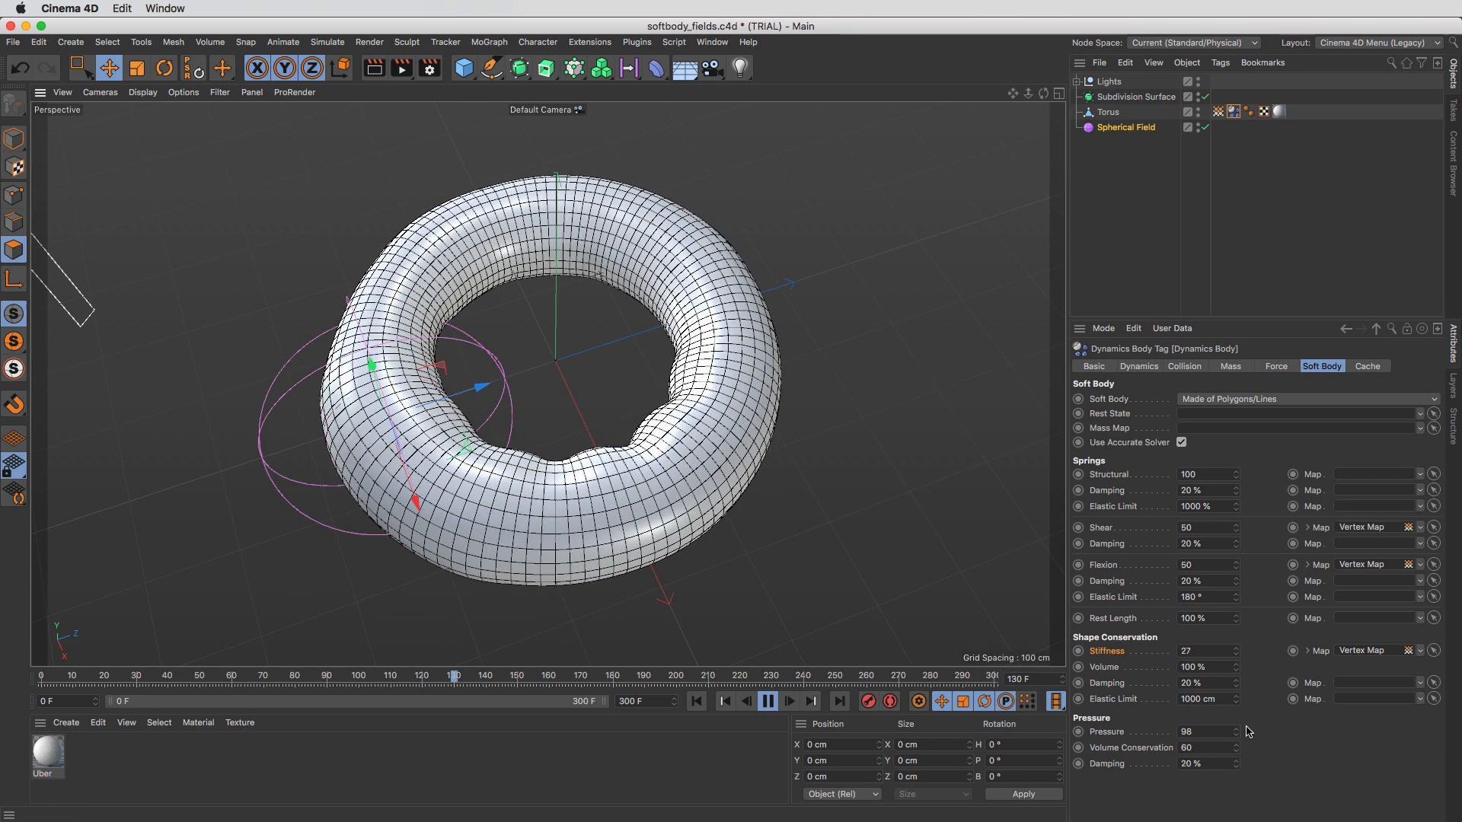
pyautogui.moveTo(1236, 730); pyautogui.dragTo(1237, 742)
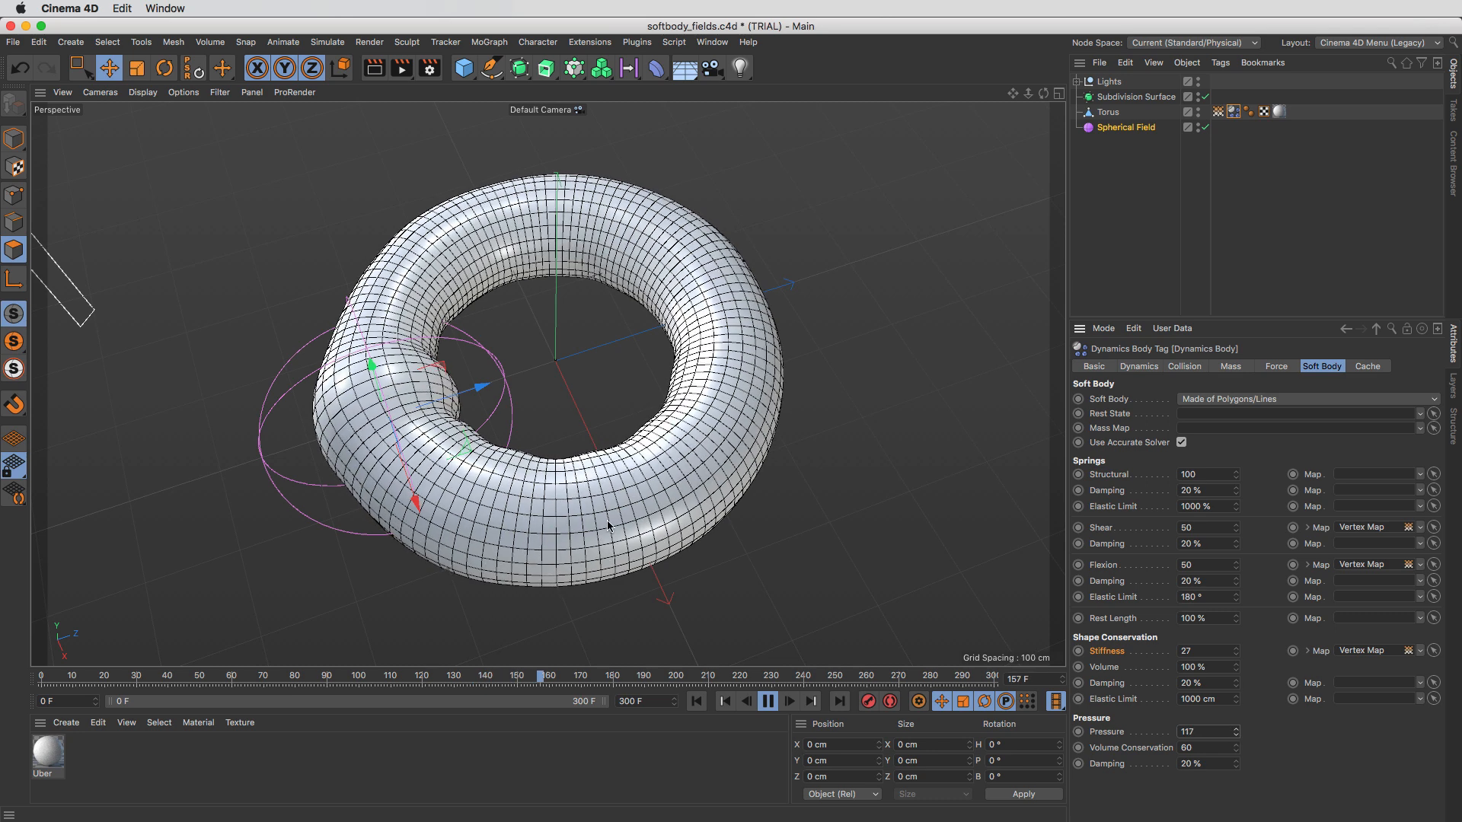
pyautogui.moveTo(457, 452); pyautogui.dragTo(627, 269)
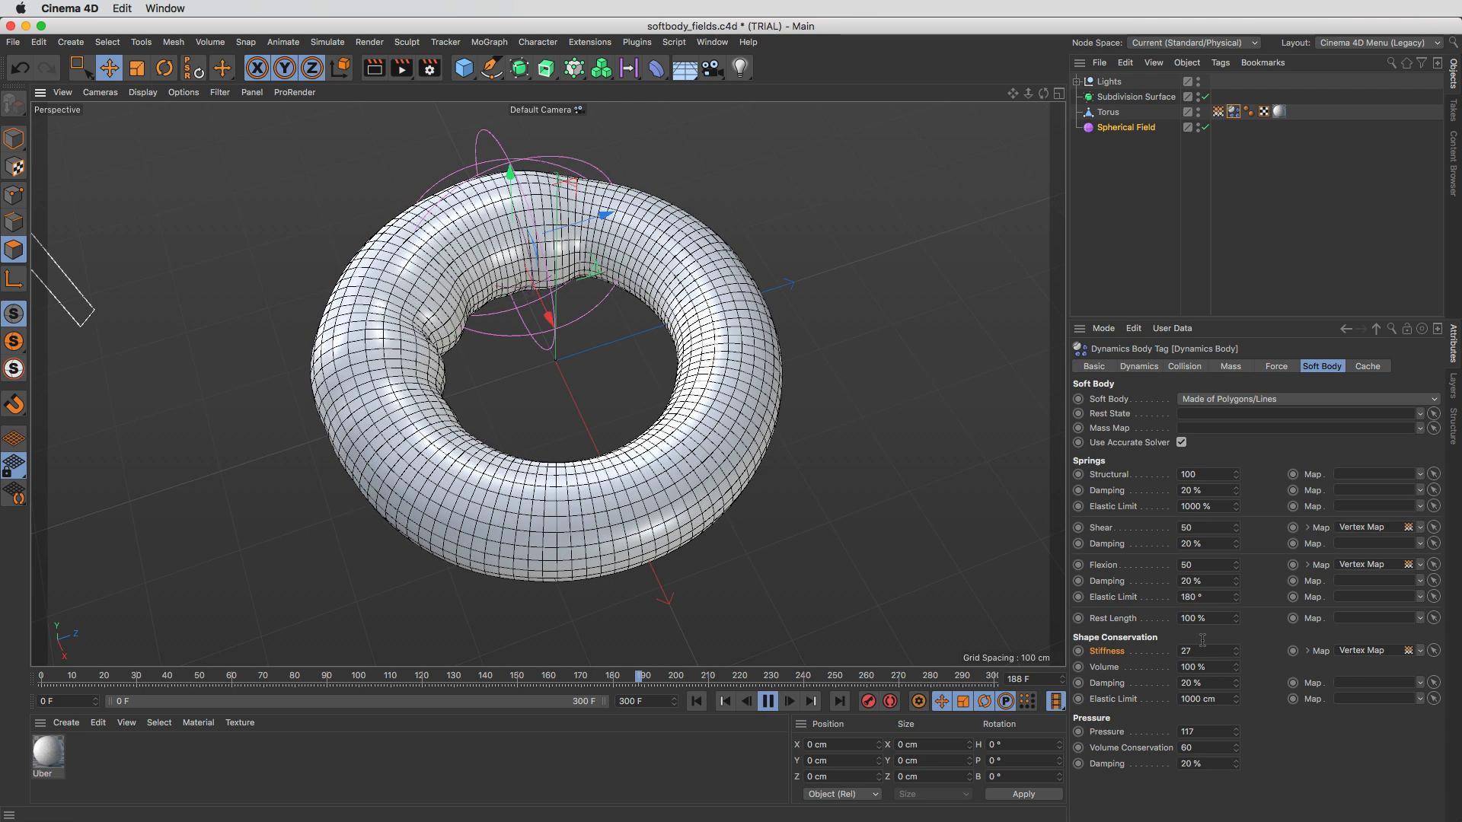
pyautogui.moveTo(624, 263); pyautogui.dragTo(765, 338)
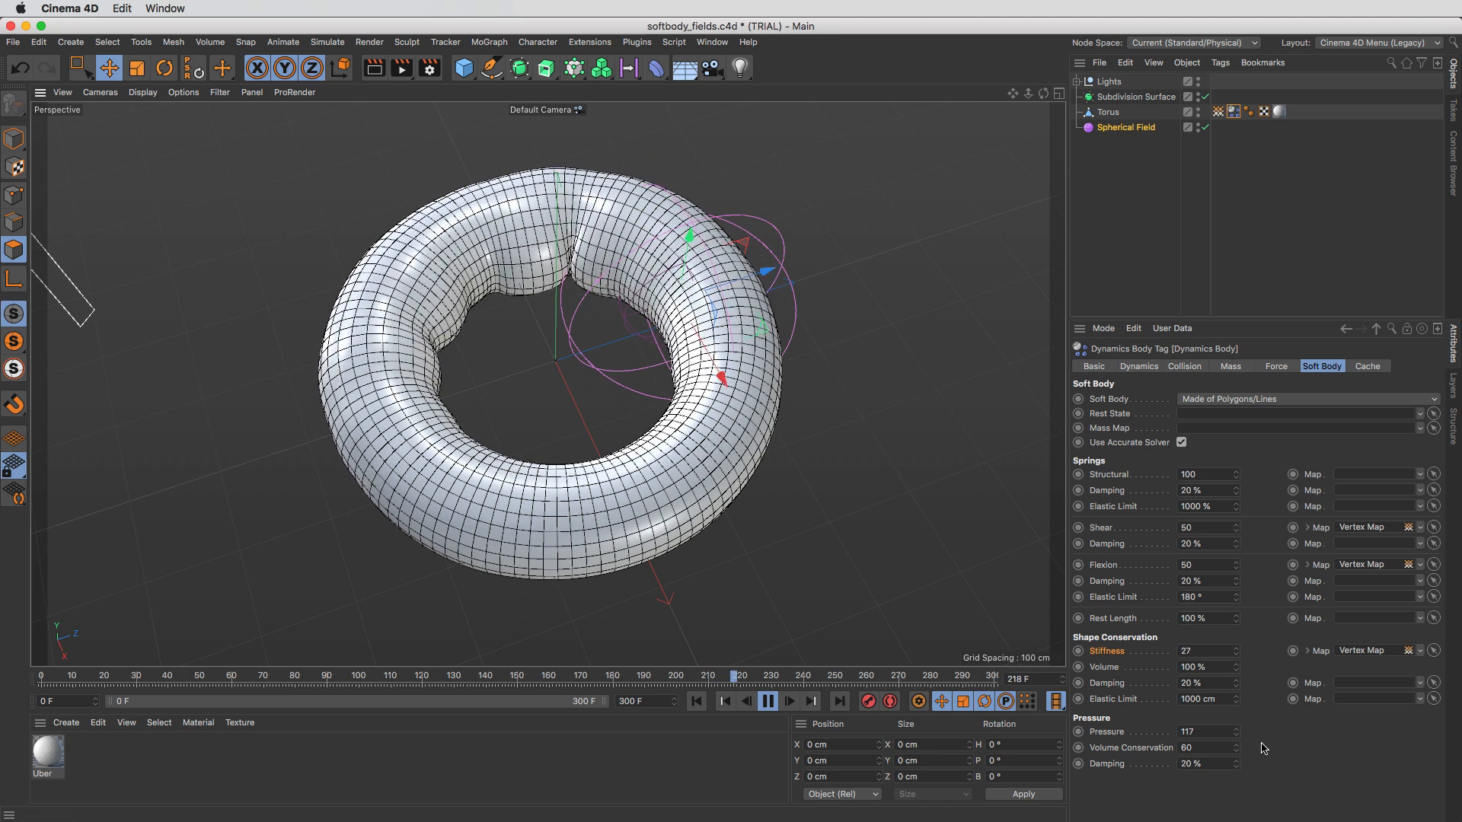
pyautogui.moveTo(1236, 735); pyautogui.dragTo(1235, 729)
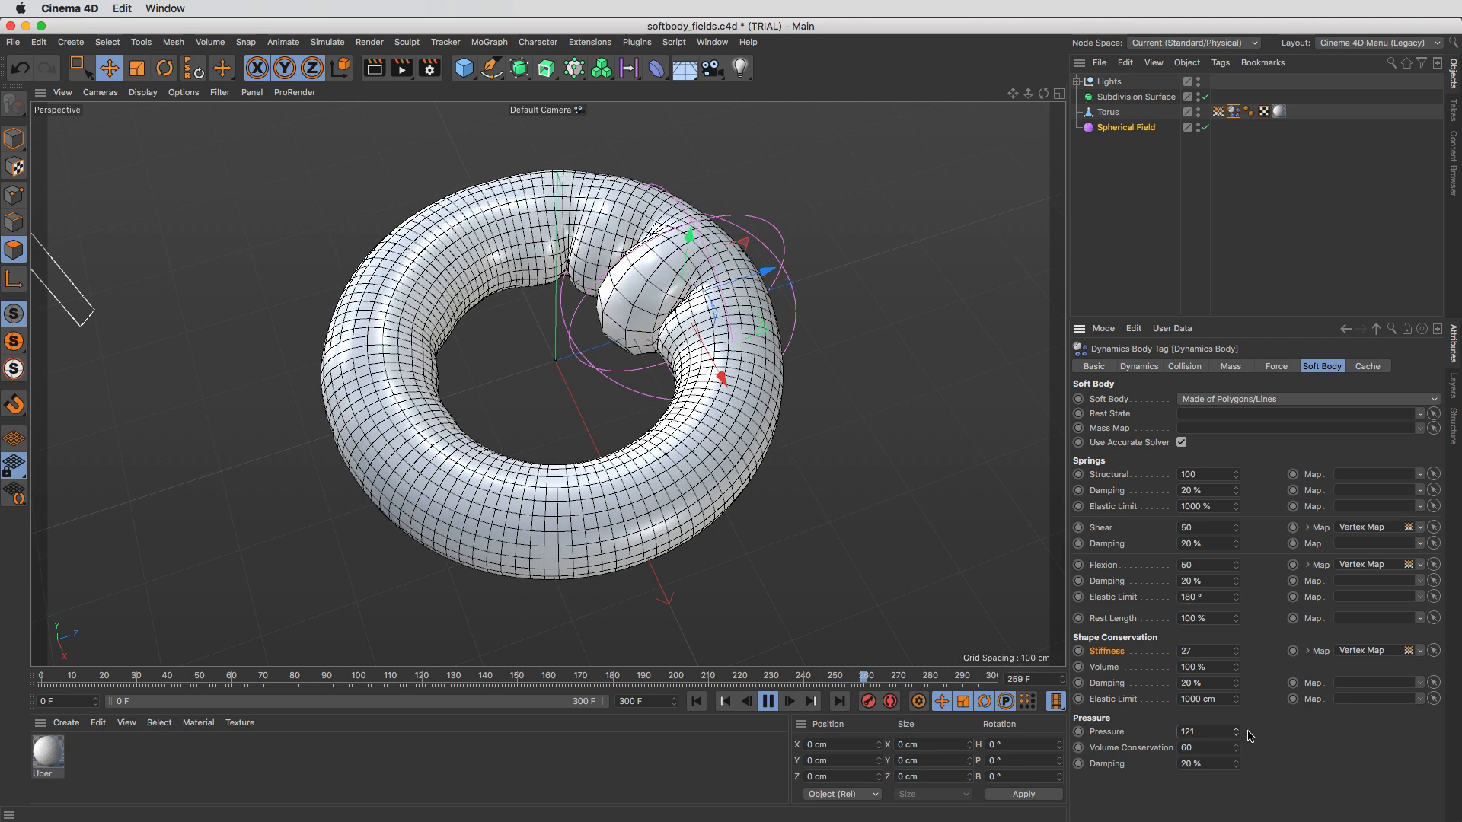
pyautogui.moveTo(1236, 732); pyautogui.dragTo(1236, 736)
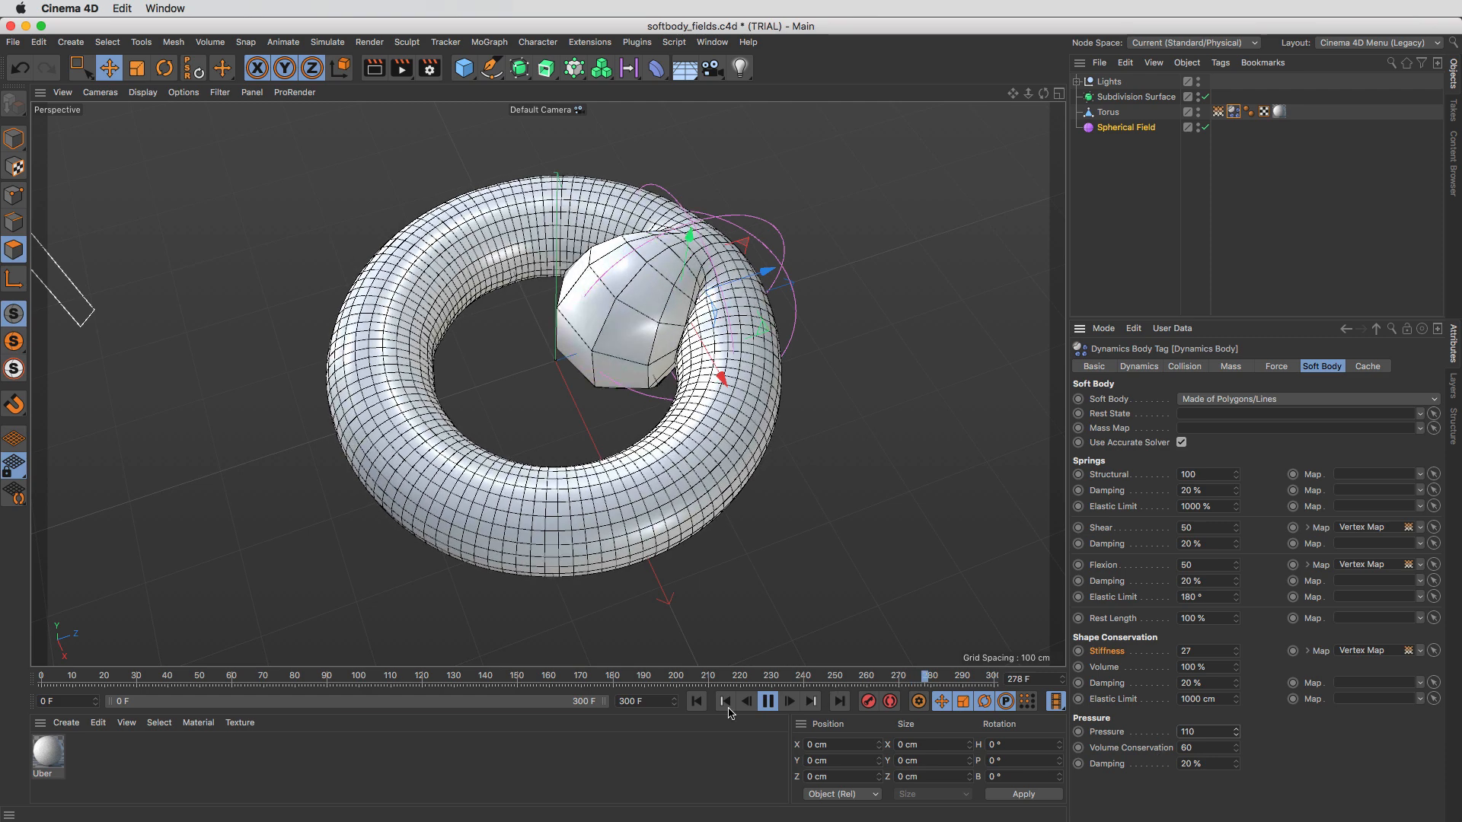
# Step: Replay from the first frame while shifting the Spherical Field across the torus, setting Pressure to 114 and Stiffness to 25
pyautogui.click(697, 702)
pyautogui.moveTo(762, 331); pyautogui.dragTo(427, 368)
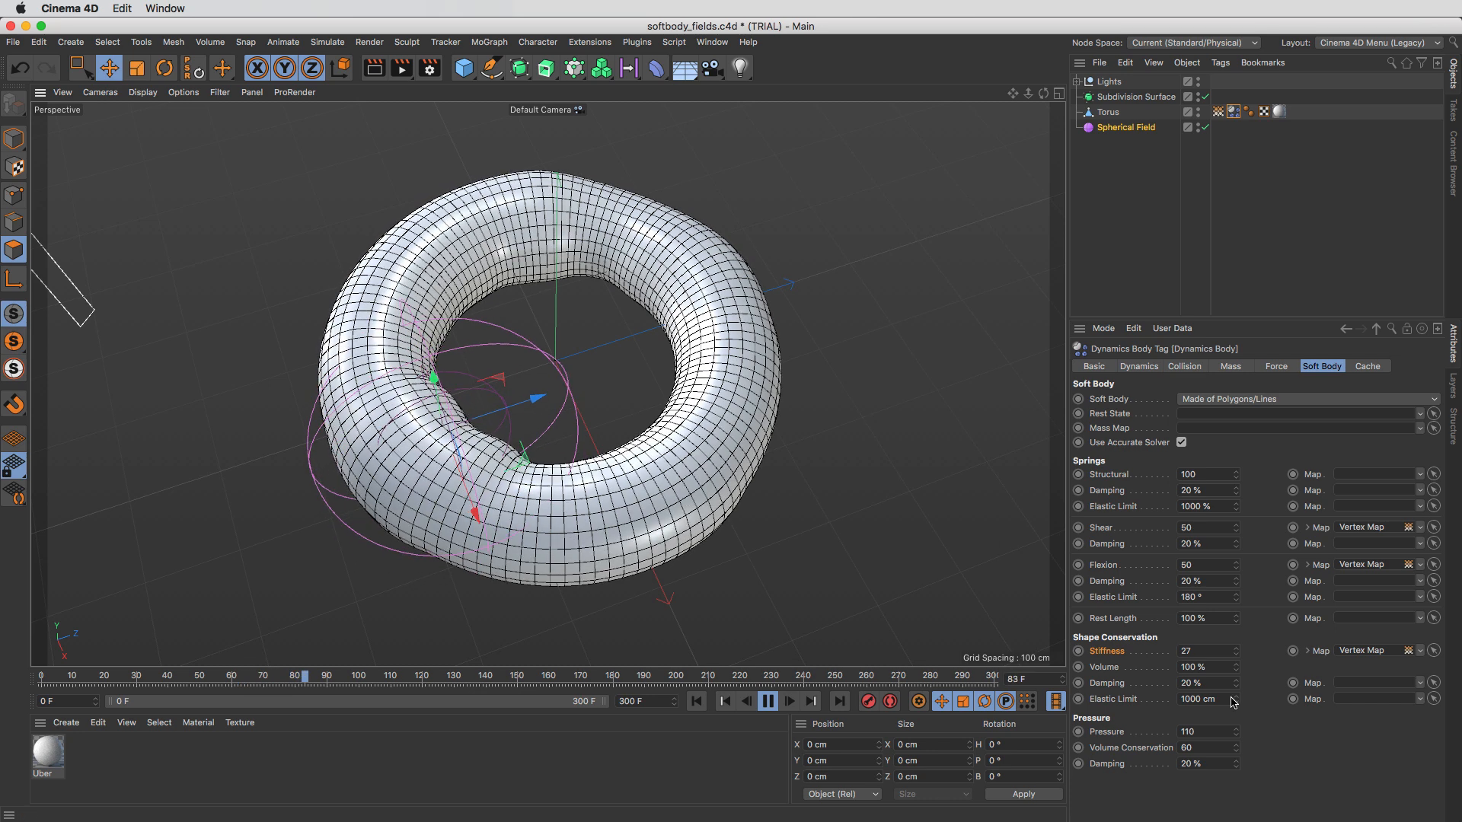
pyautogui.moveTo(1237, 736); pyautogui.dragTo(1237, 732)
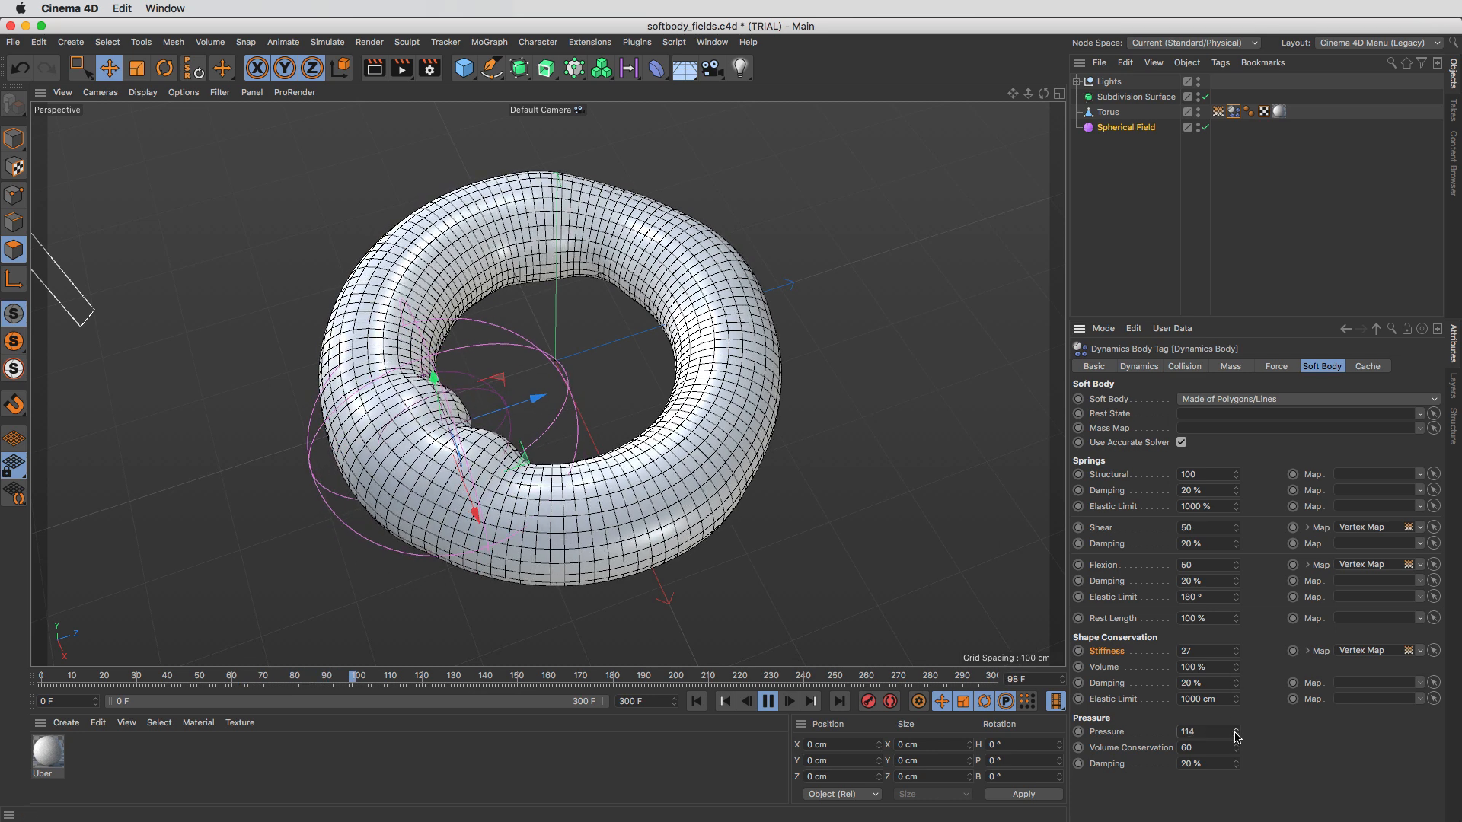
pyautogui.click(1236, 656)
pyautogui.click(1237, 656)
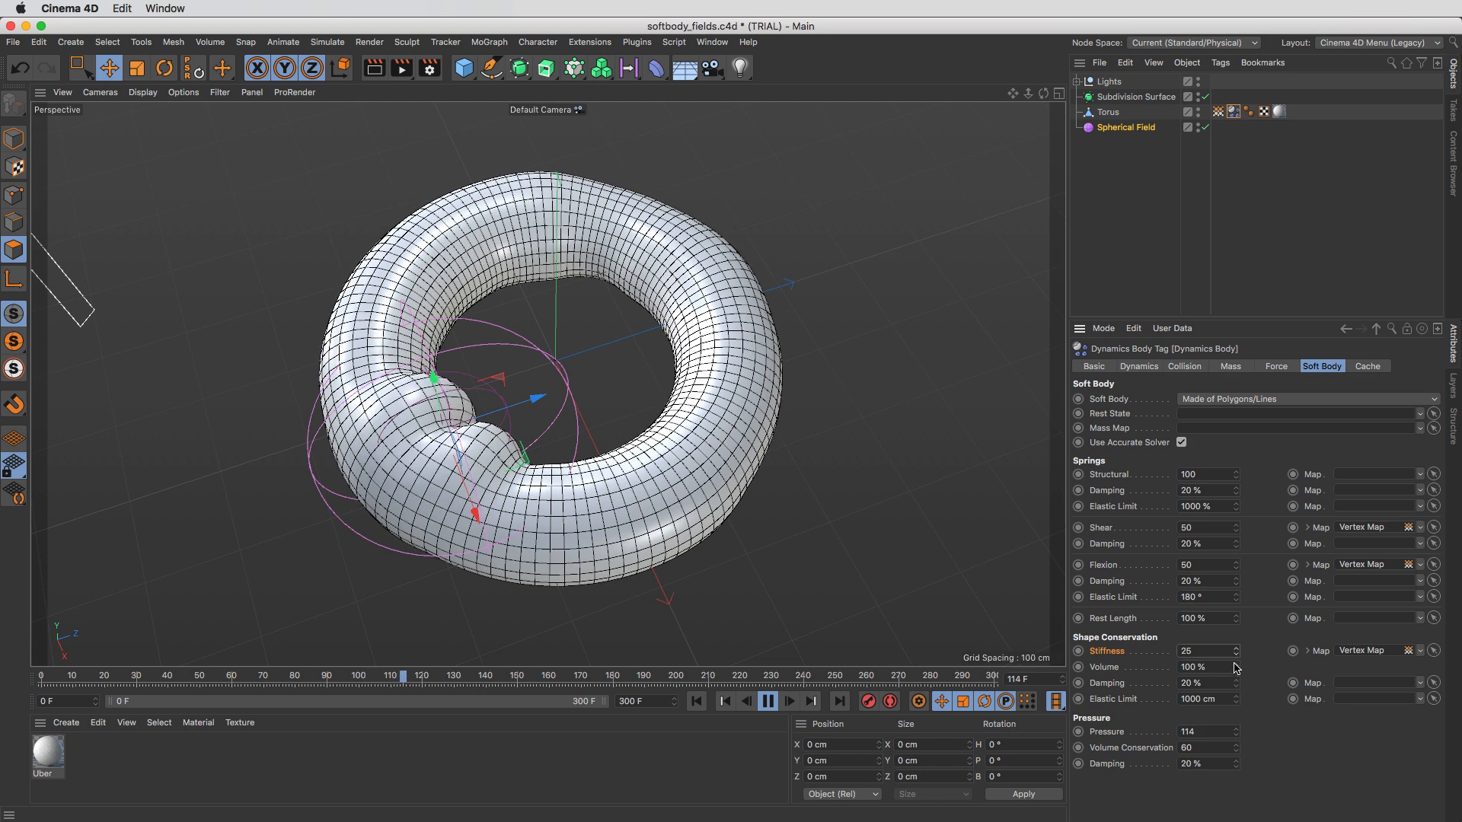
pyautogui.moveTo(541, 468); pyautogui.dragTo(820, 434)
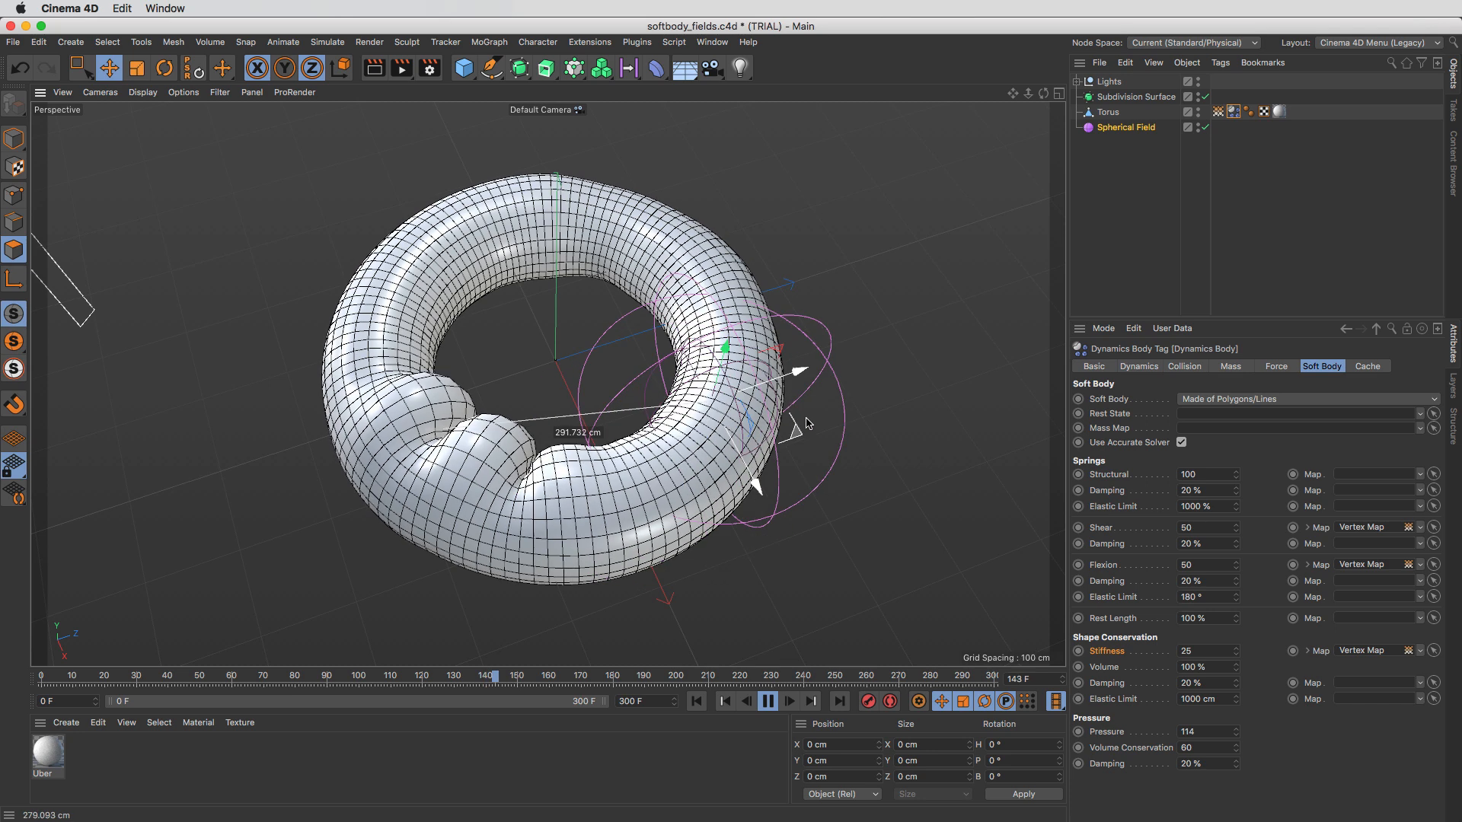
# Step: Raise the Spherical Field layer's opacity in the Torus's Vertex Map to 86.2 % and move the field along the torus's front during playback
pyautogui.click(1220, 112)
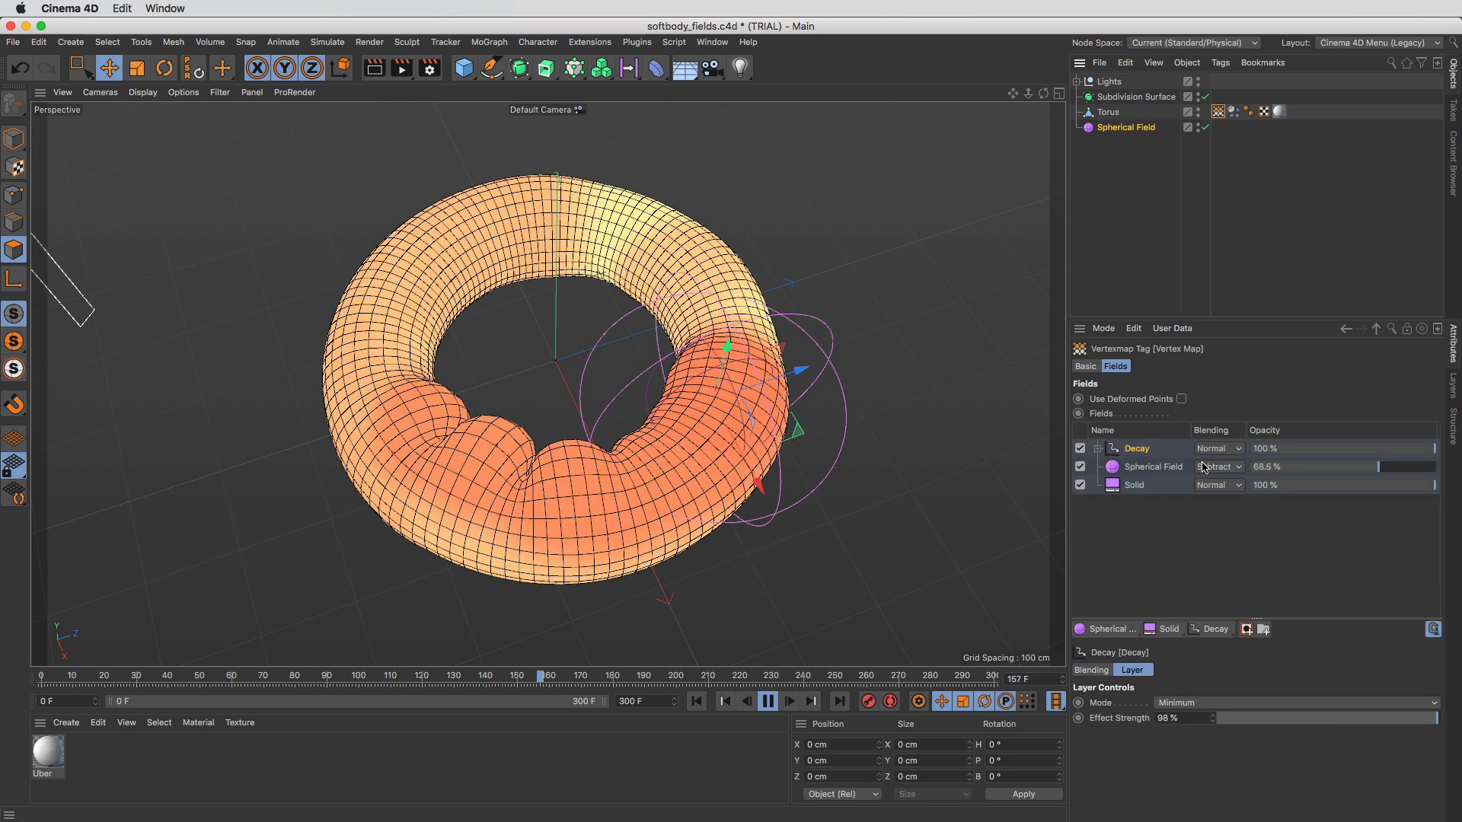
pyautogui.moveTo(1399, 472); pyautogui.dragTo(1372, 469)
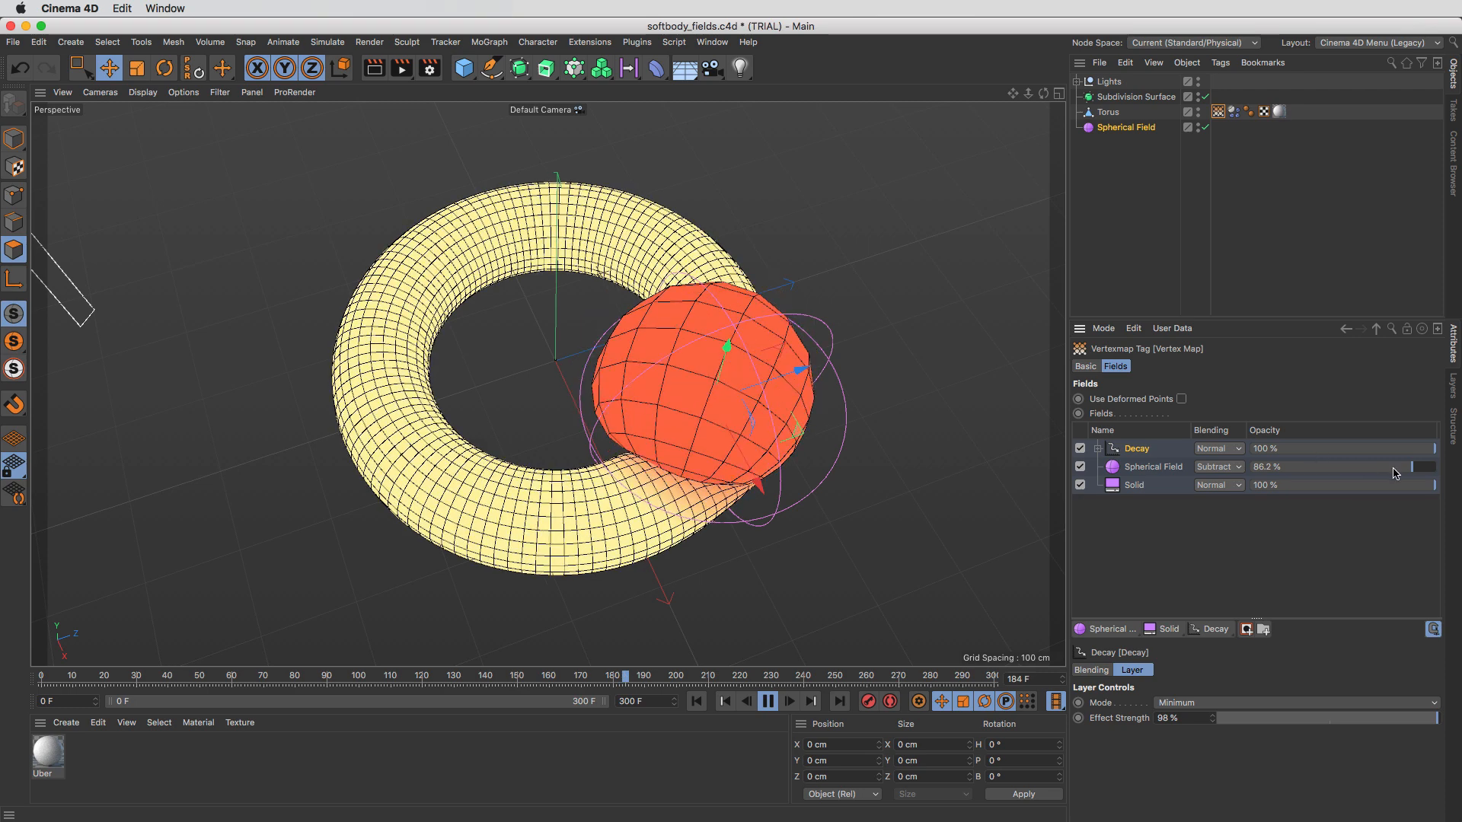
pyautogui.moveTo(724, 482); pyautogui.dragTo(555, 427)
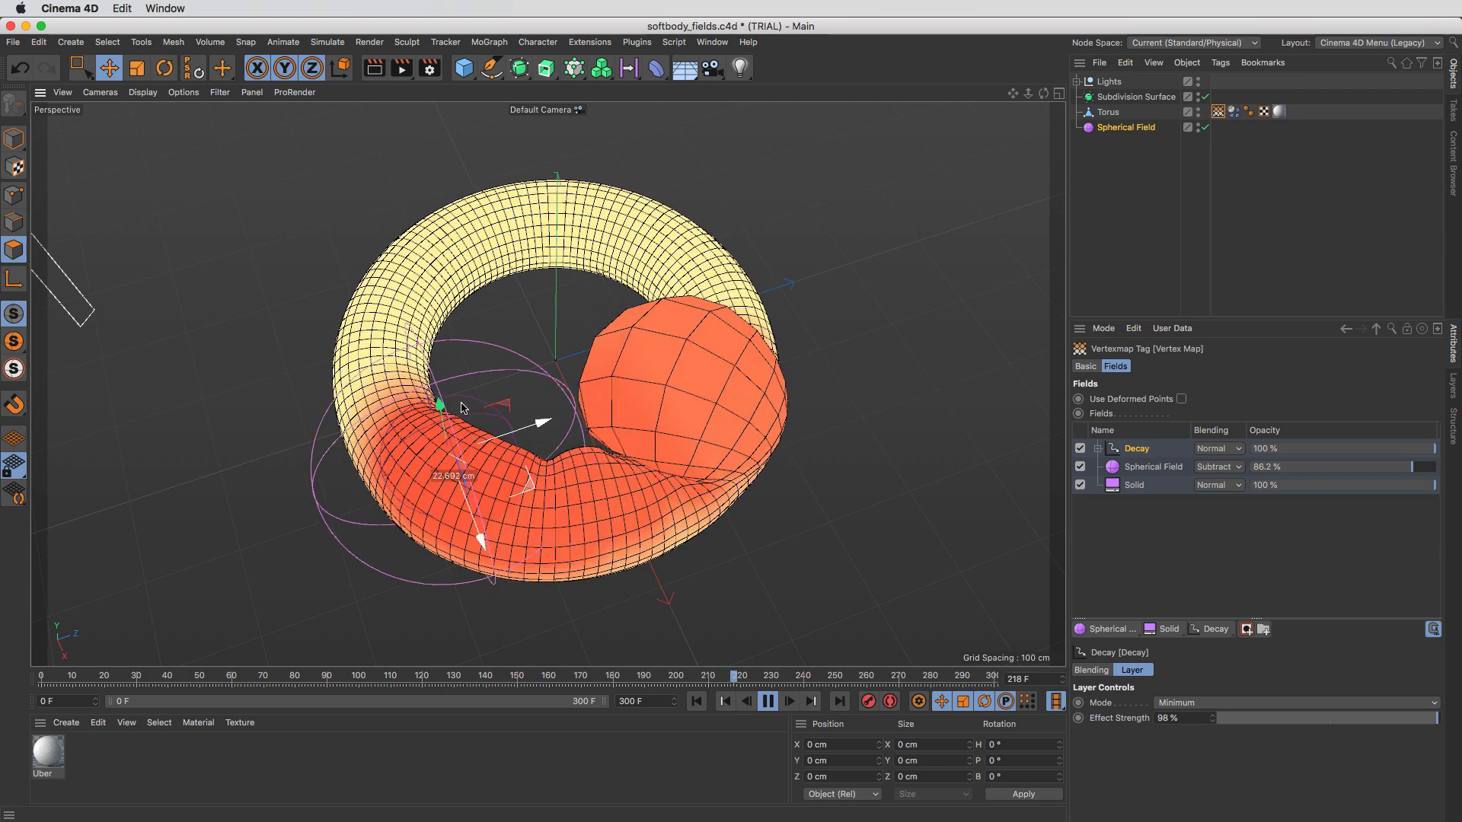
pyautogui.moveTo(466, 416); pyautogui.dragTo(396, 335)
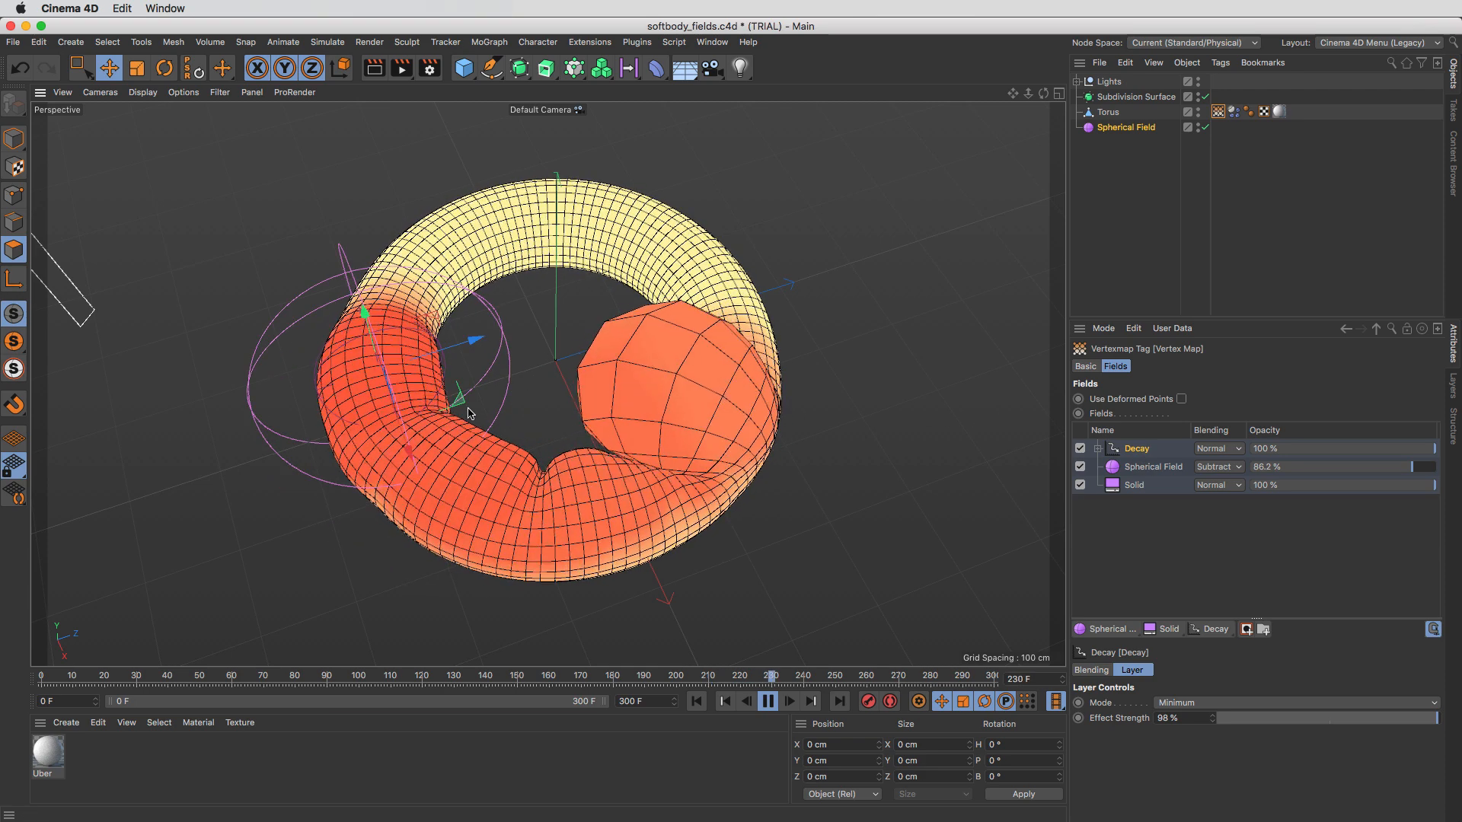
# Step: Sweep the Spherical Field in a full circuit around the torus during playback and stop the simulation at frame 101
pyautogui.moveTo(453, 392); pyautogui.dragTo(813, 394)
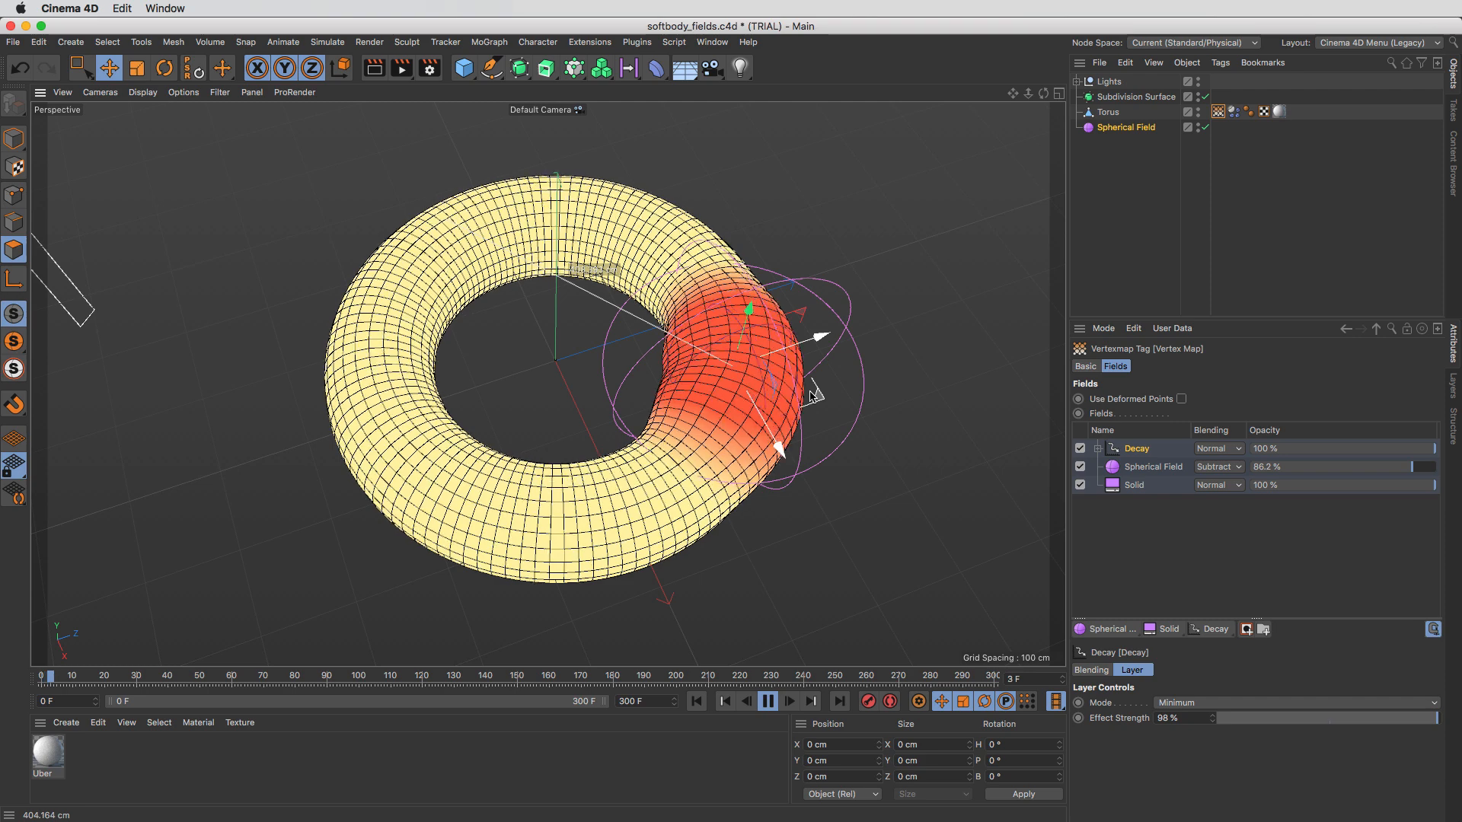
pyautogui.moveTo(669, 522); pyautogui.dragTo(467, 412)
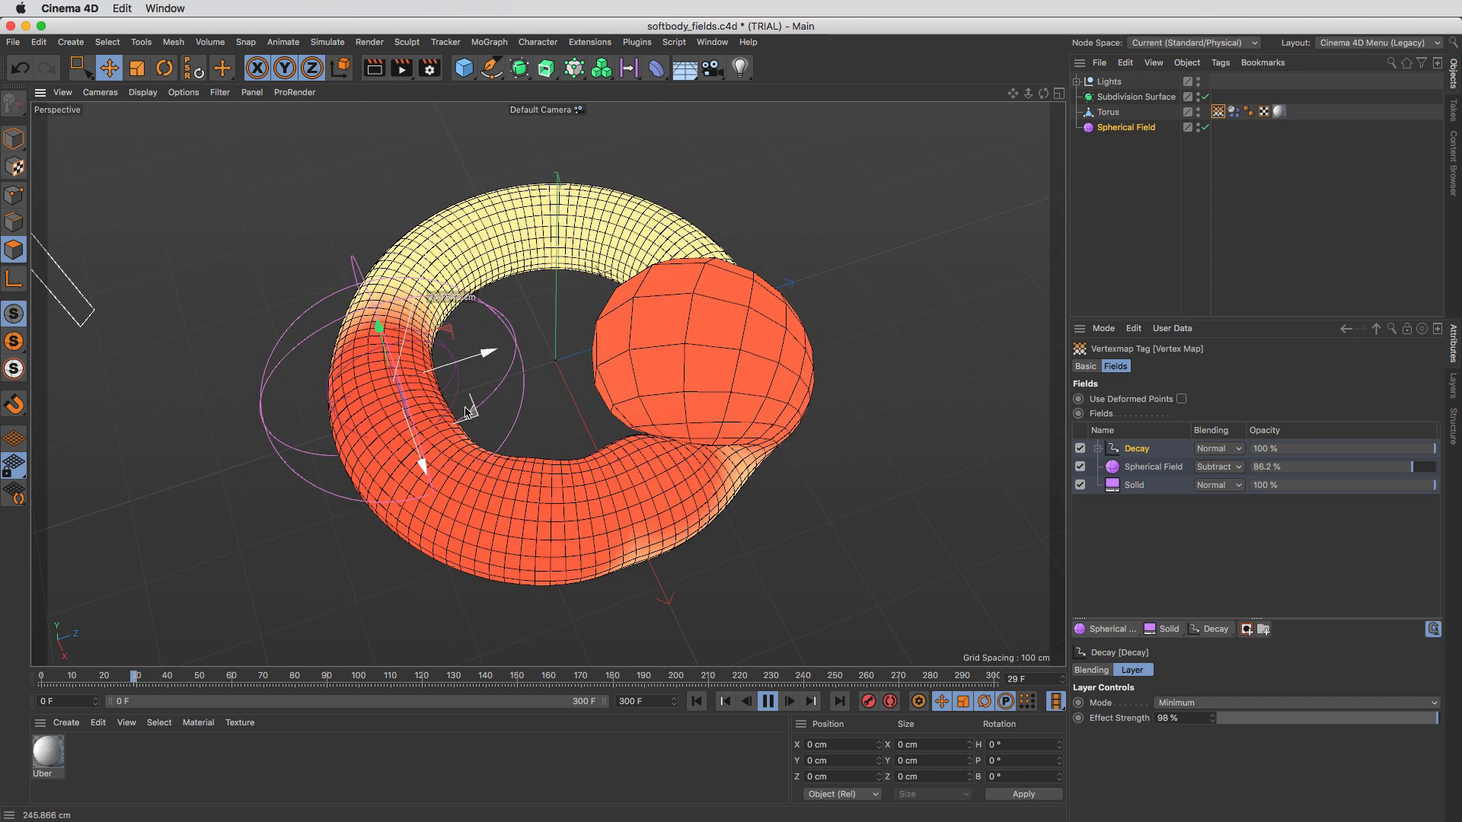
pyautogui.moveTo(451, 364); pyautogui.dragTo(495, 204)
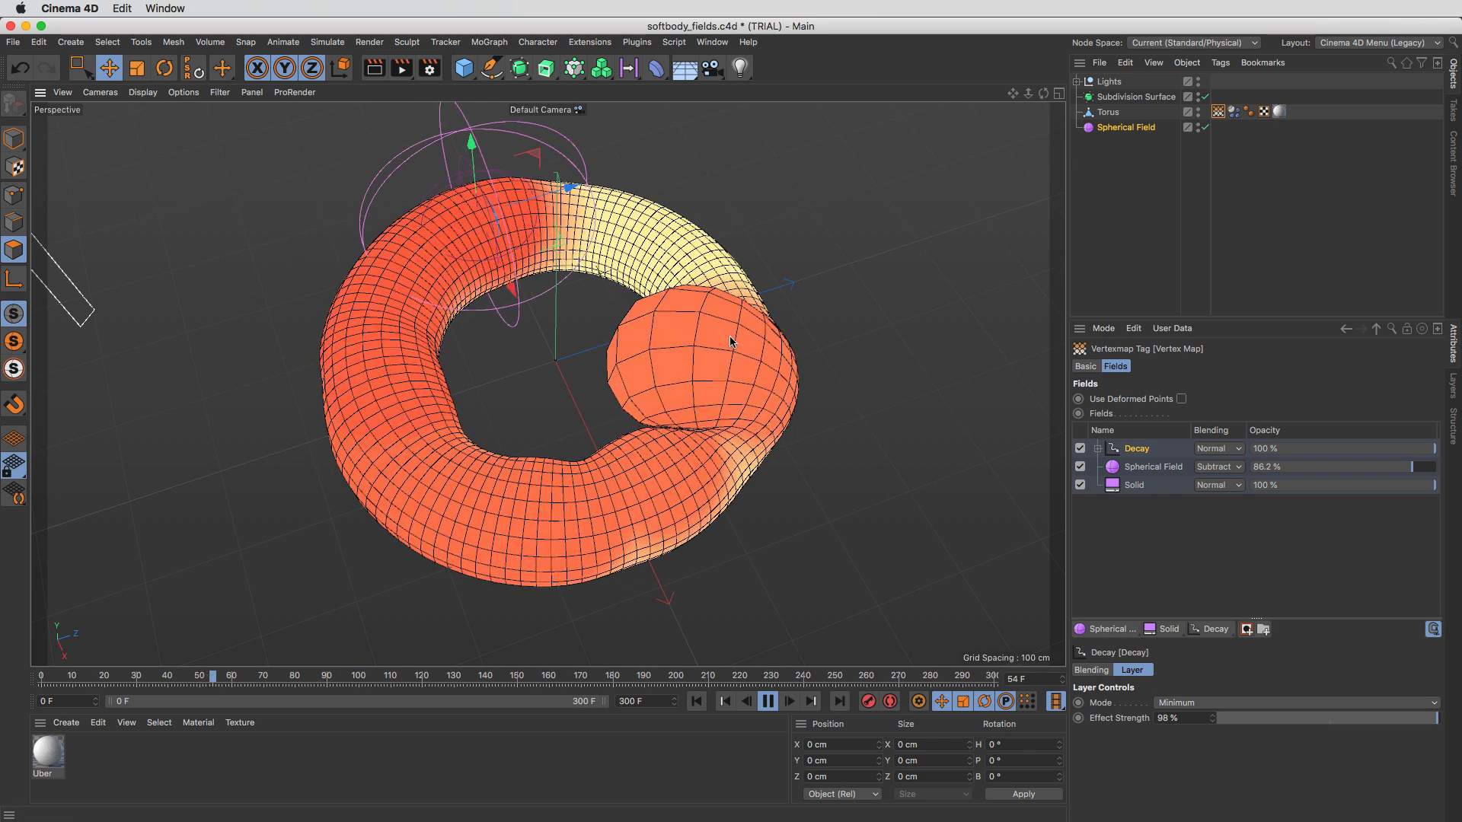
pyautogui.moveTo(580, 253); pyautogui.dragTo(784, 282)
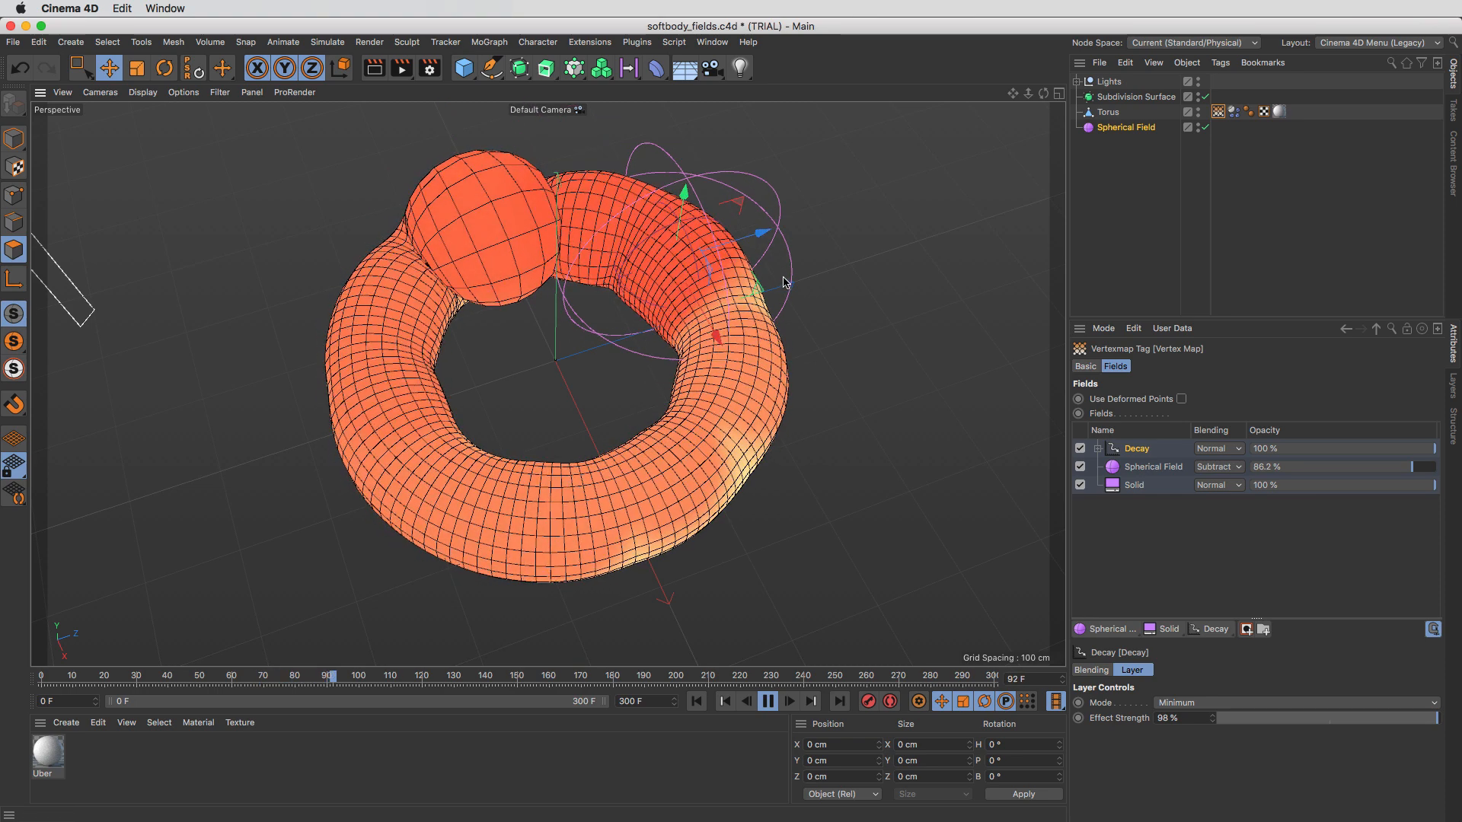
pyautogui.press('F8')
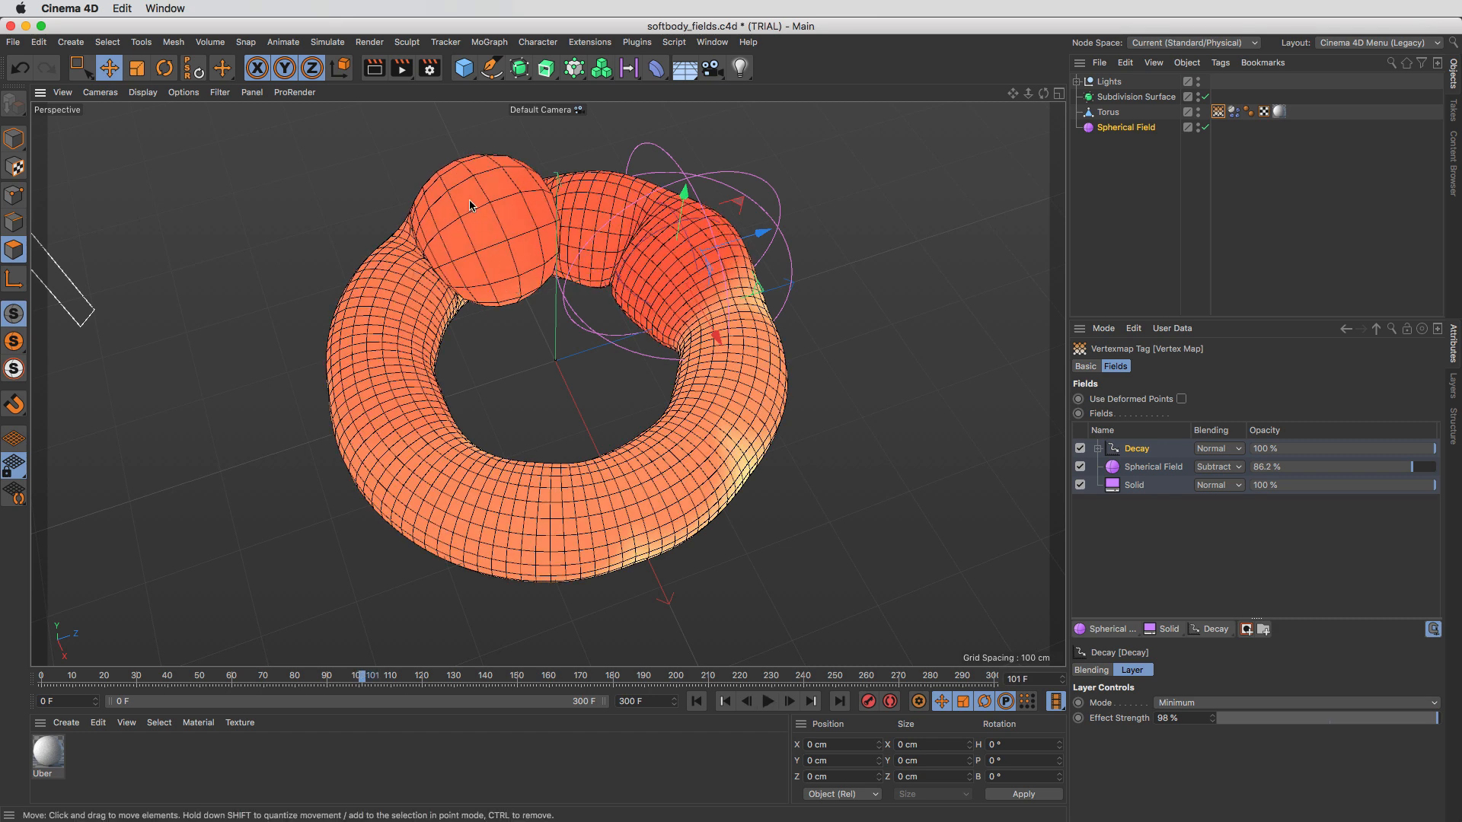
# Step: Make the Torus a child of the Subdivision Surface and display the viewport in Gouraud Shading without lines
pyautogui.click(1114, 98)
pyautogui.moveTo(1107, 114); pyautogui.dragTo(1115, 103)
pyautogui.click(1028, 190)
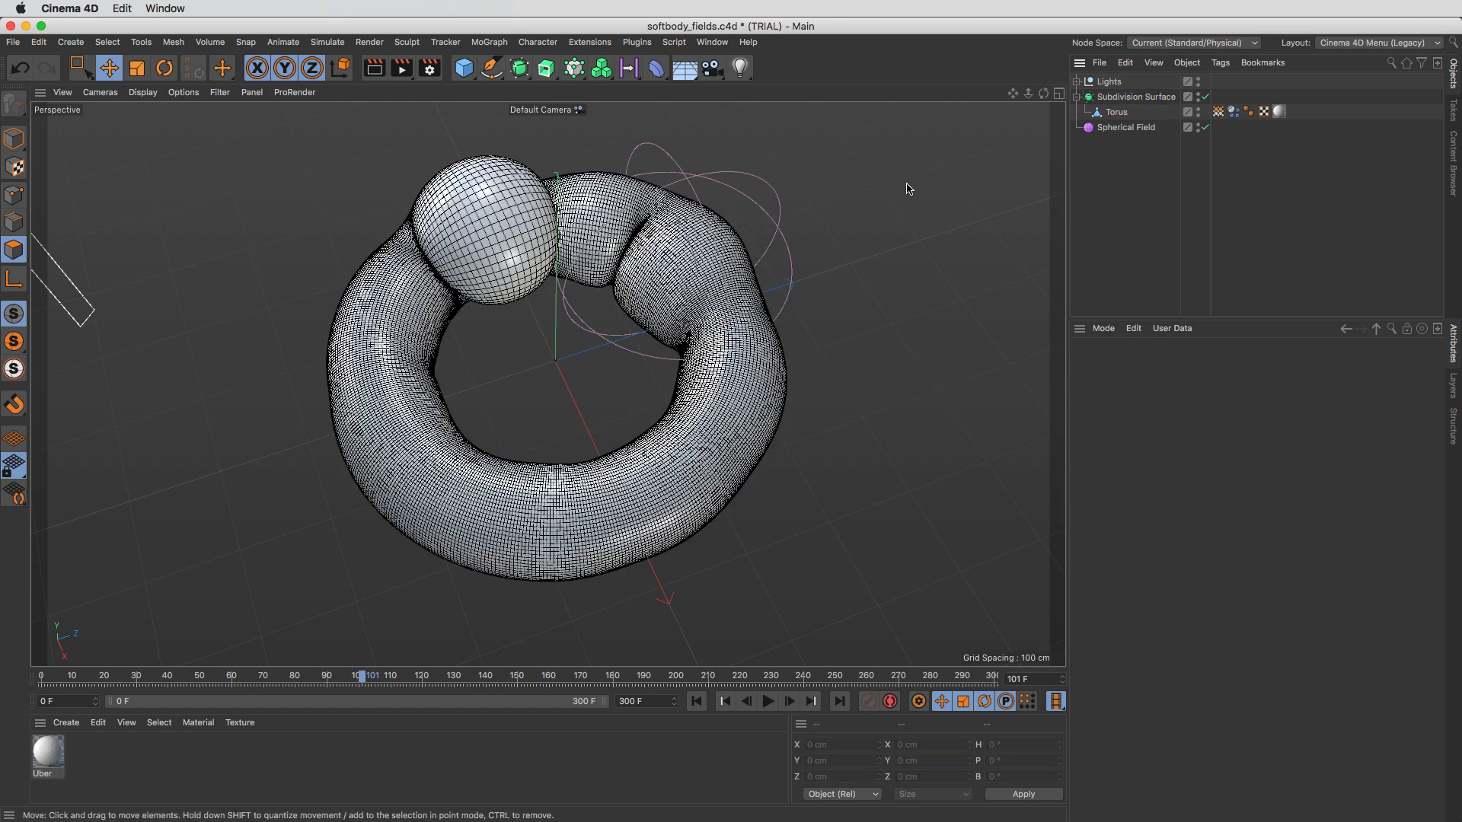
pyautogui.click(142, 93)
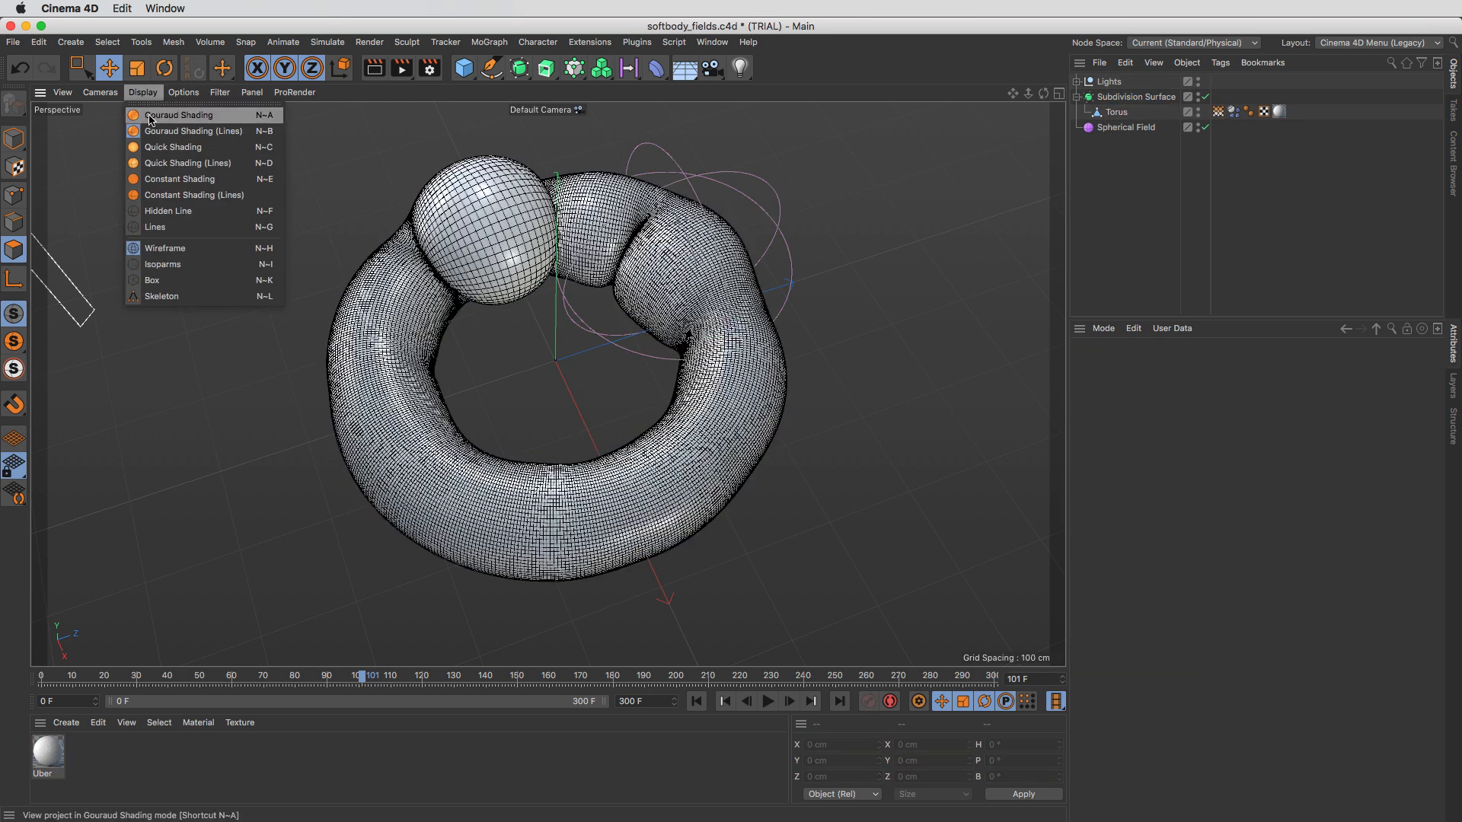
pyautogui.click(197, 116)
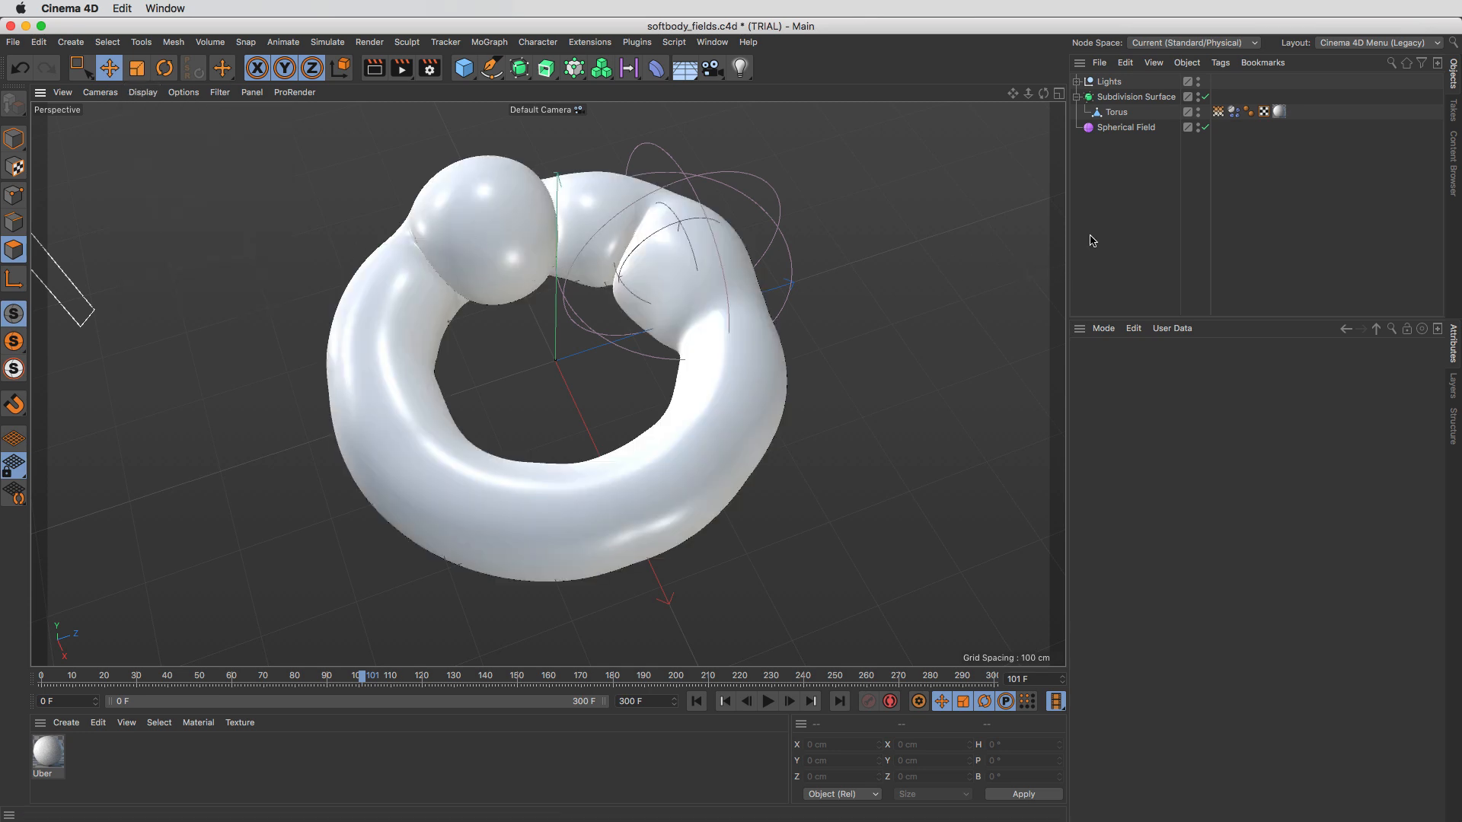
# Step: Review the Vertex Map's field layers and the Torus's soft body settings at the first frame, briefly replaying the simulation
pyautogui.click(1218, 112)
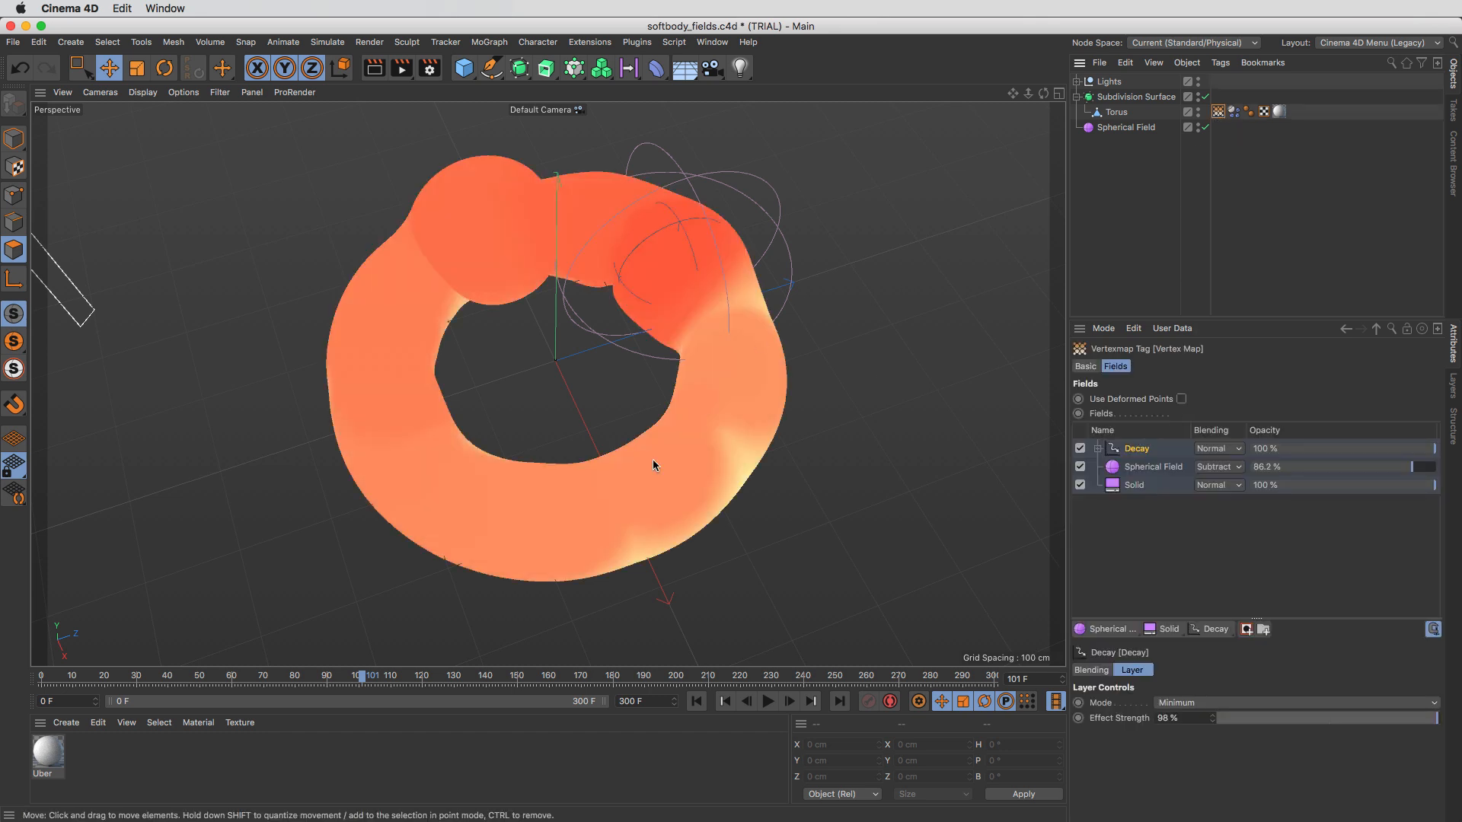
pyautogui.click(696, 701)
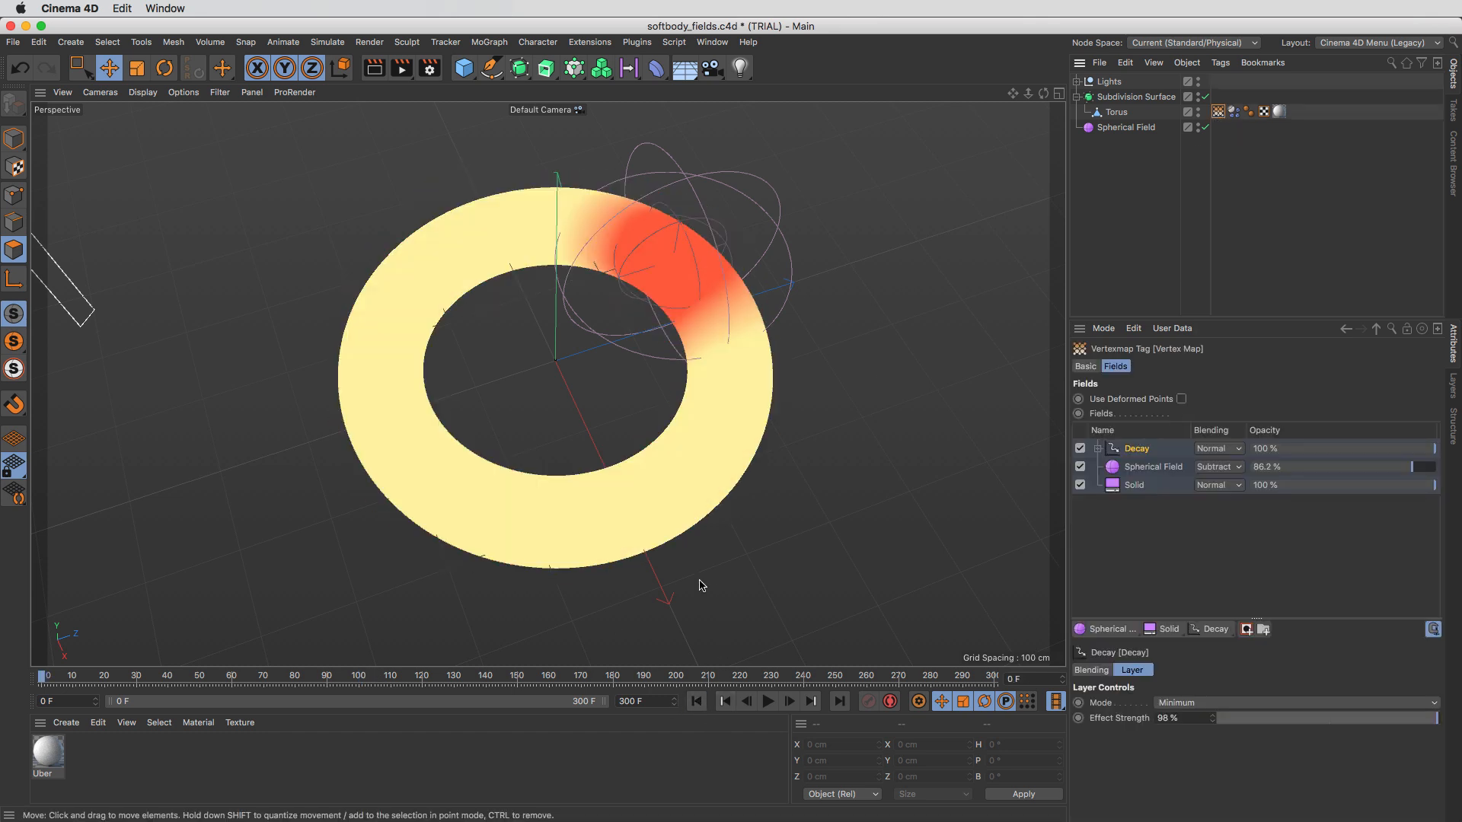
pyautogui.click(1153, 467)
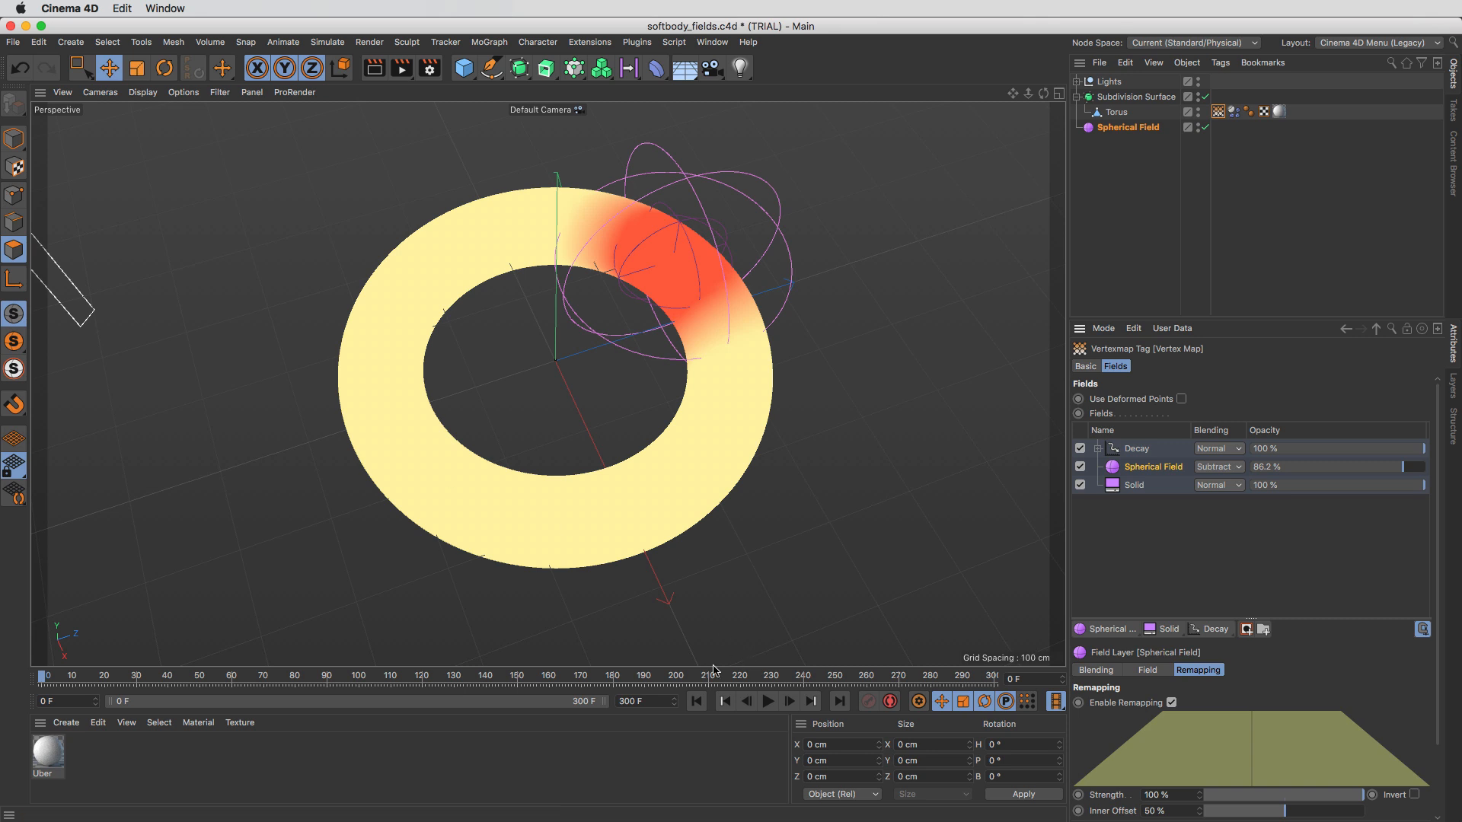
pyautogui.click(1234, 111)
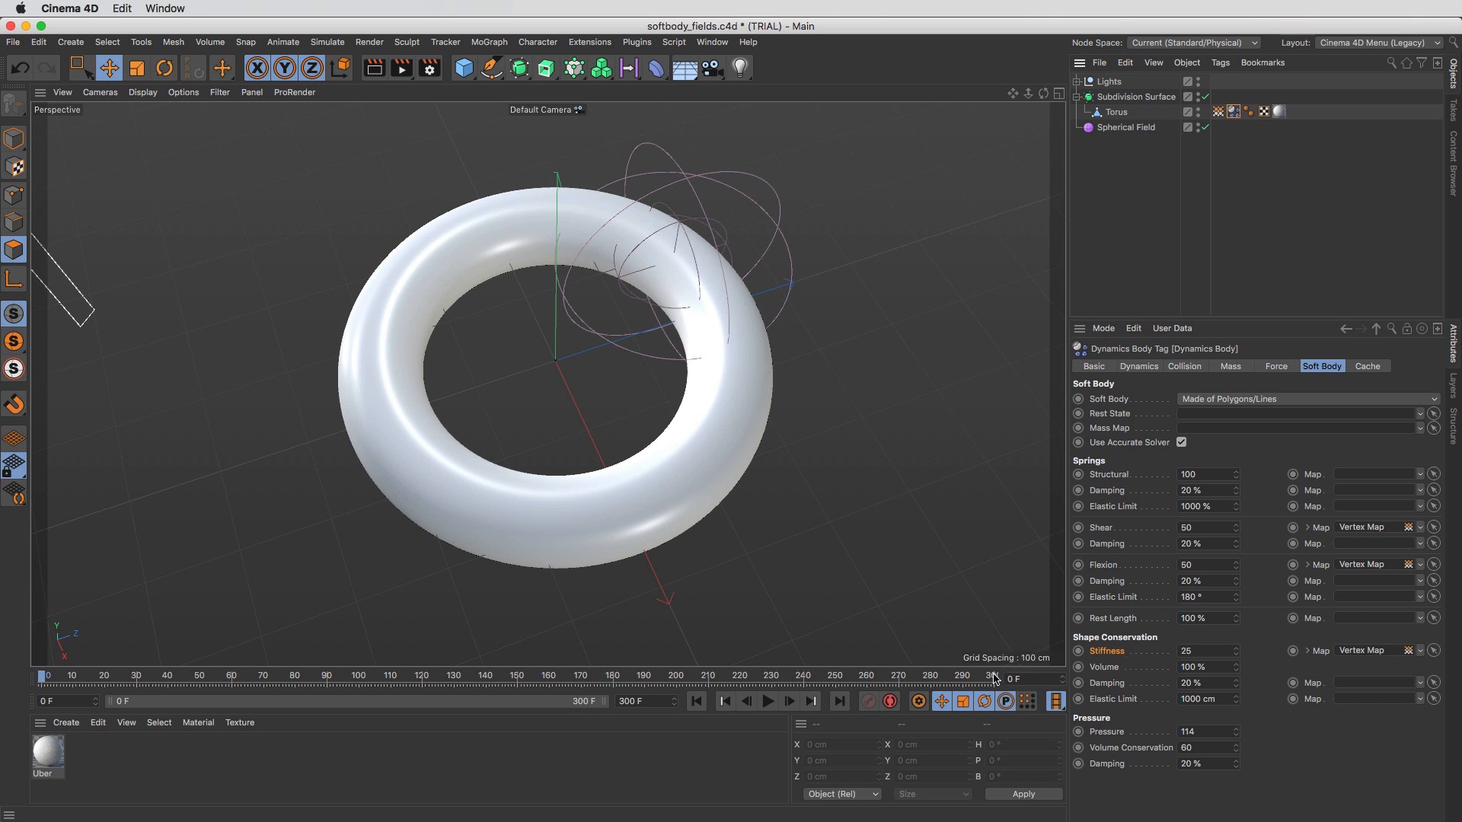
pyautogui.click(1219, 112)
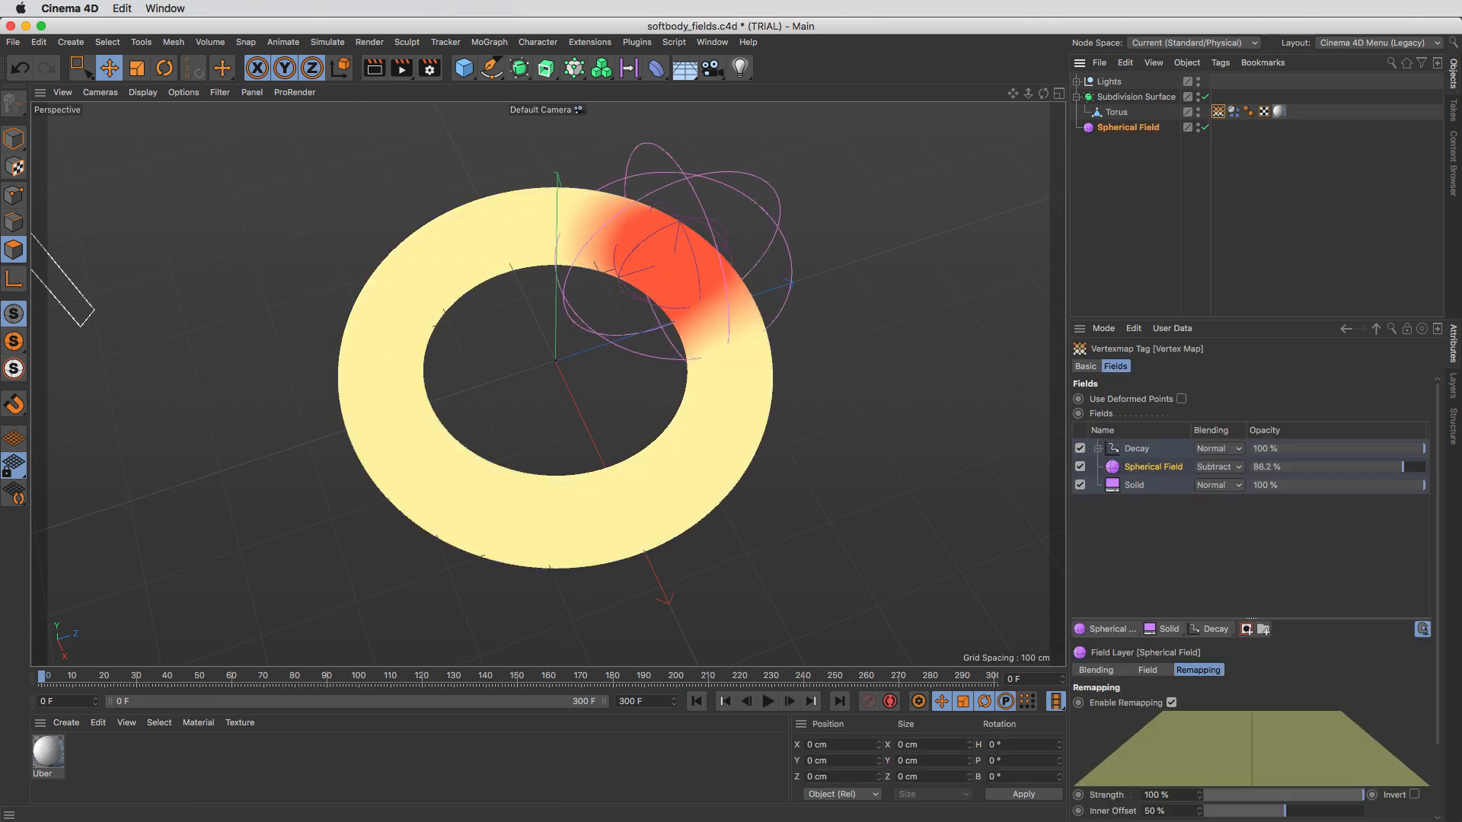
pyautogui.click(768, 701)
pyautogui.click(696, 701)
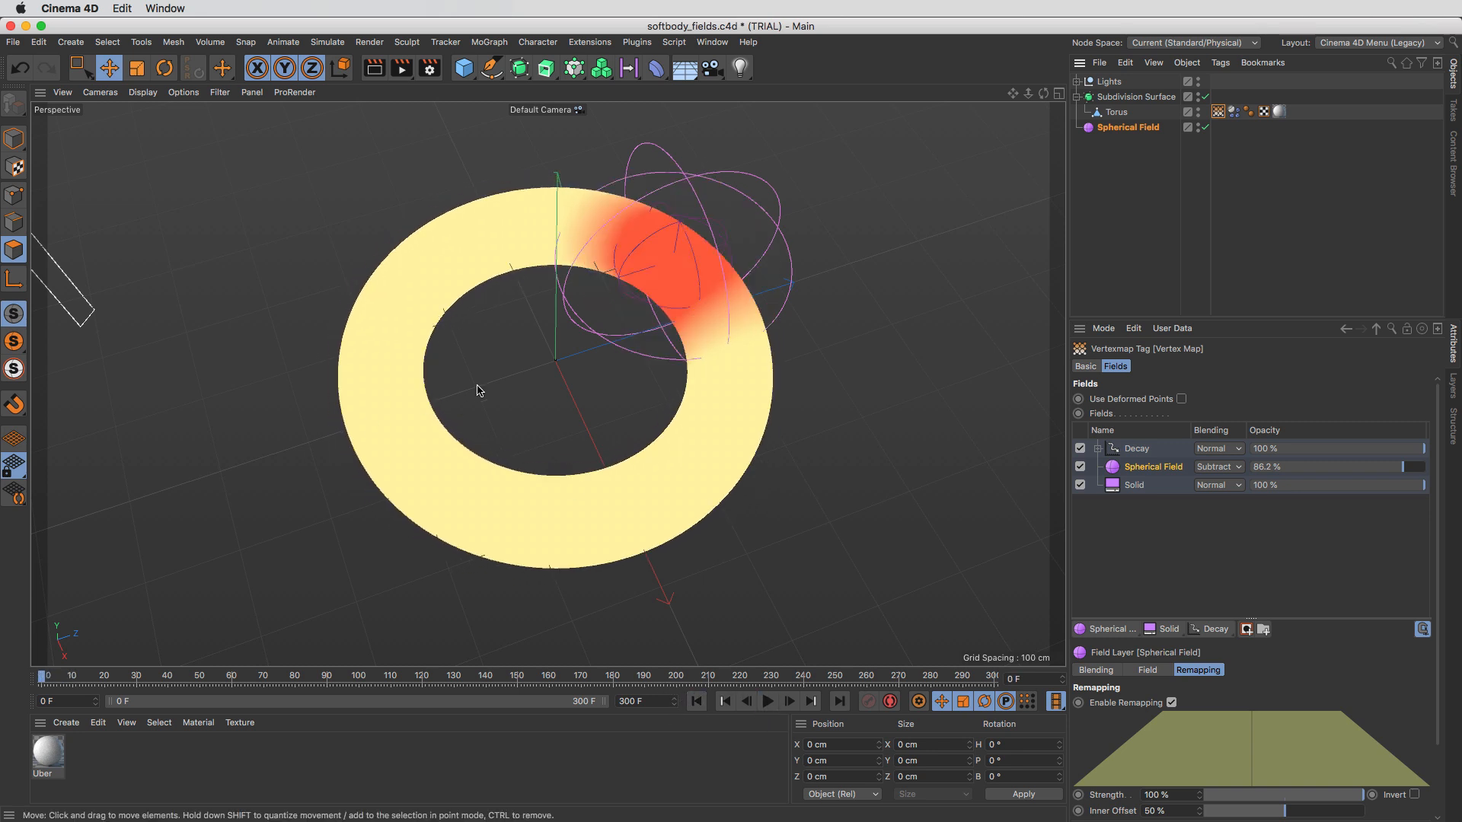
# Step: Disable the Subdivision Surface and loop-select one ring of edges around the Torus's tube, beside the Spherical Field's affected area
pyautogui.click(1116, 112)
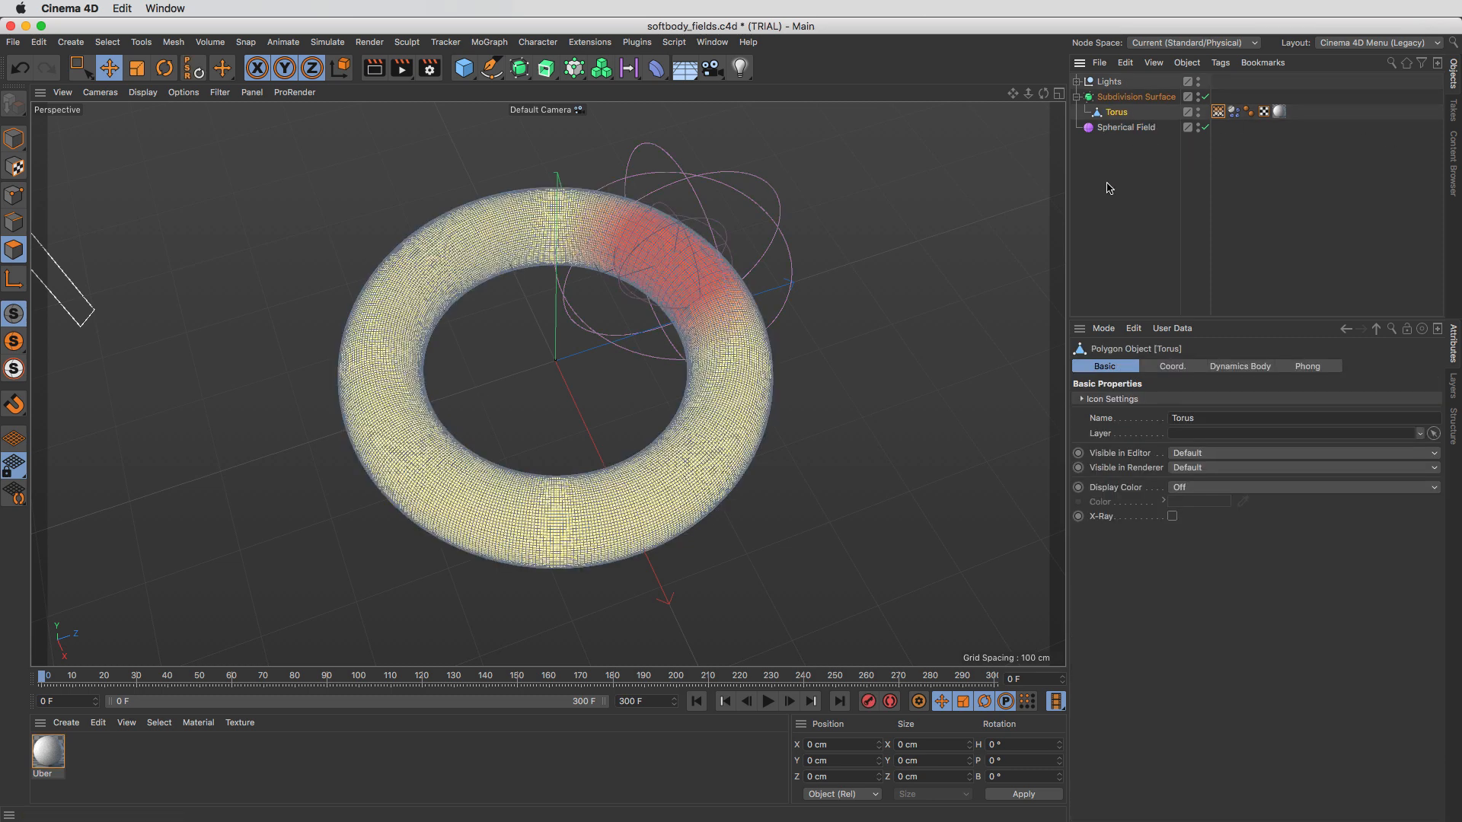
pyautogui.click(1206, 97)
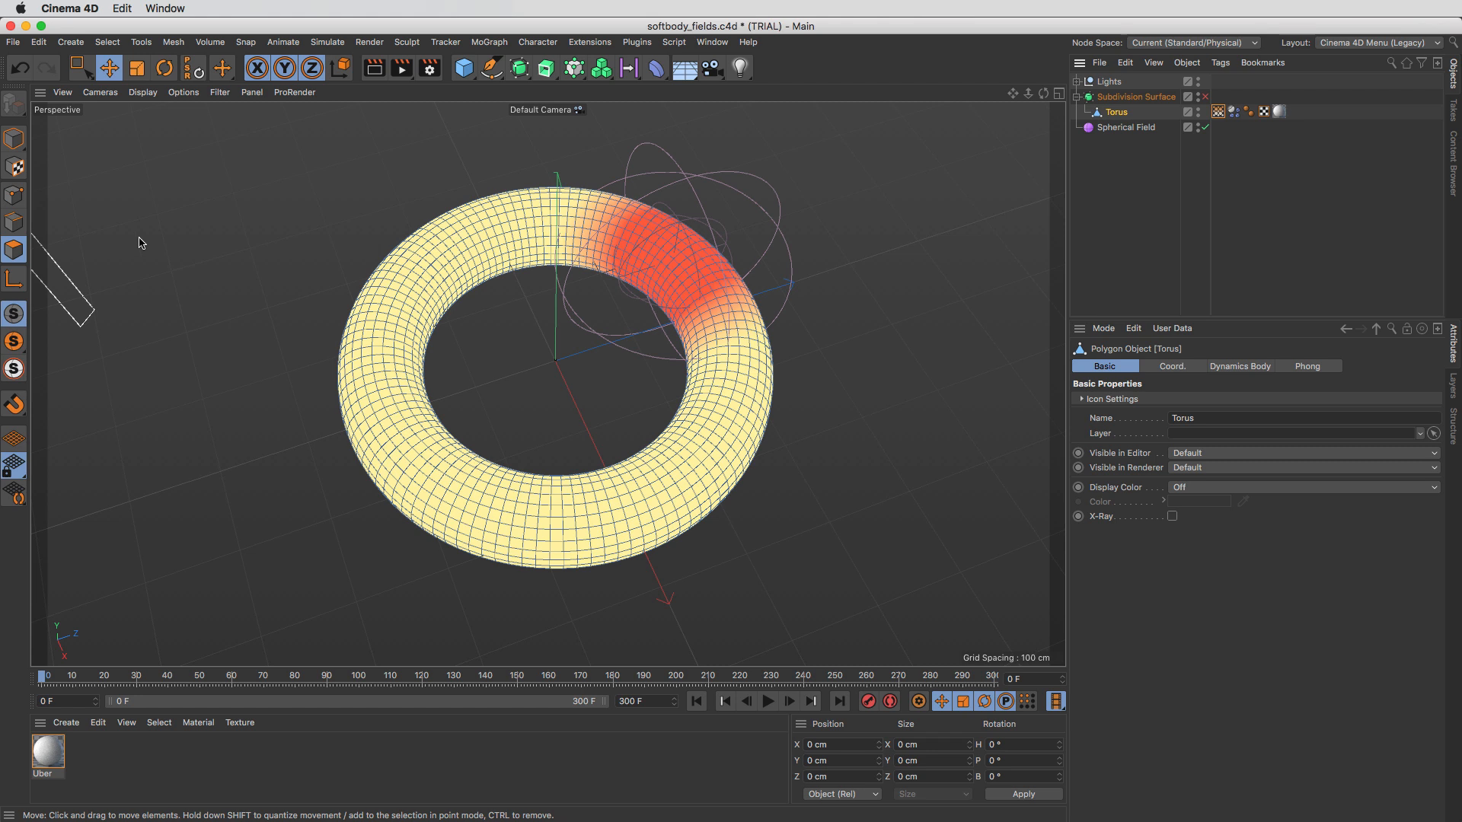
pyautogui.click(14, 223)
pyautogui.press('u')
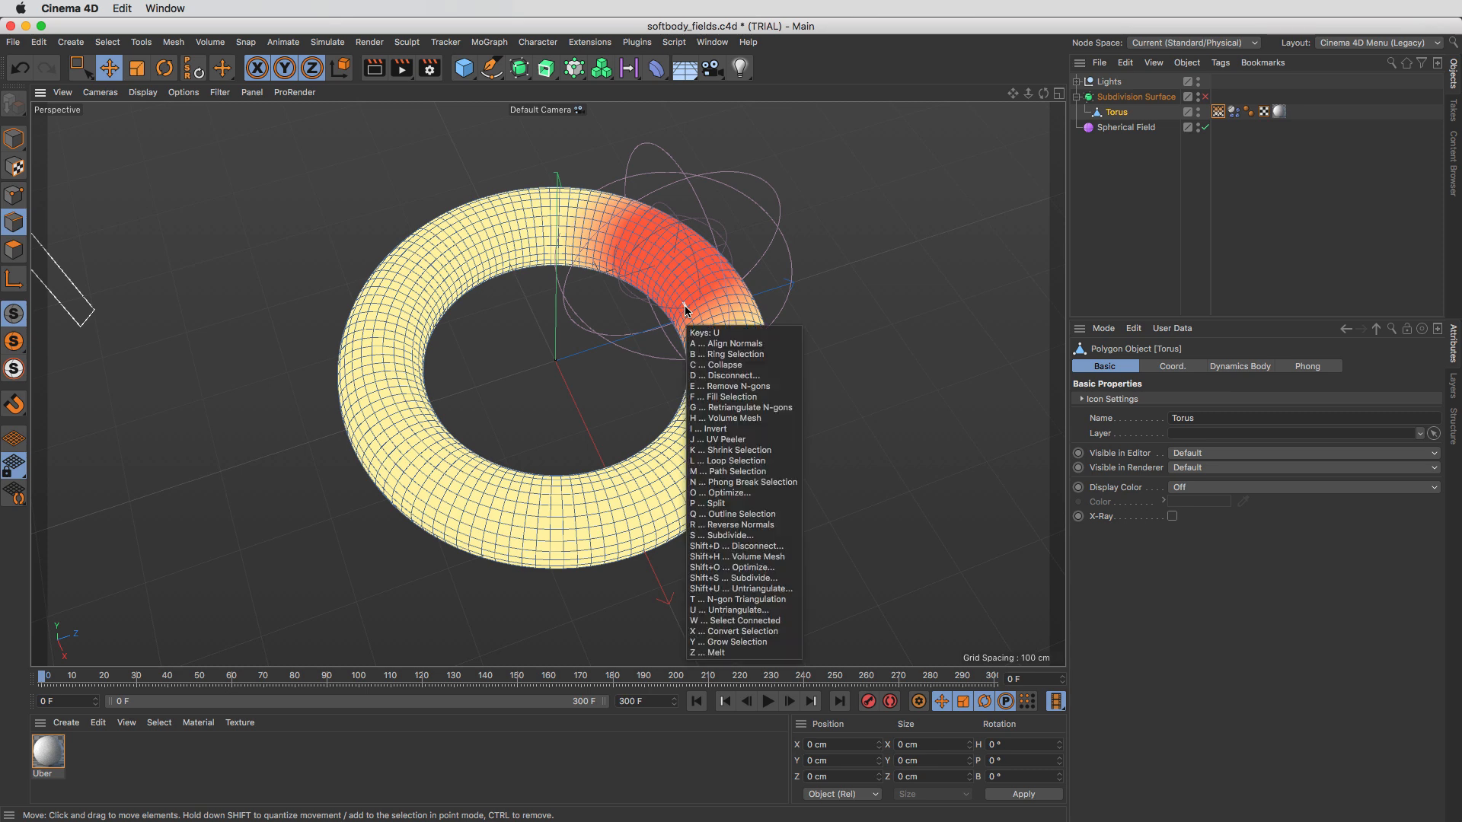
pyautogui.press('l')
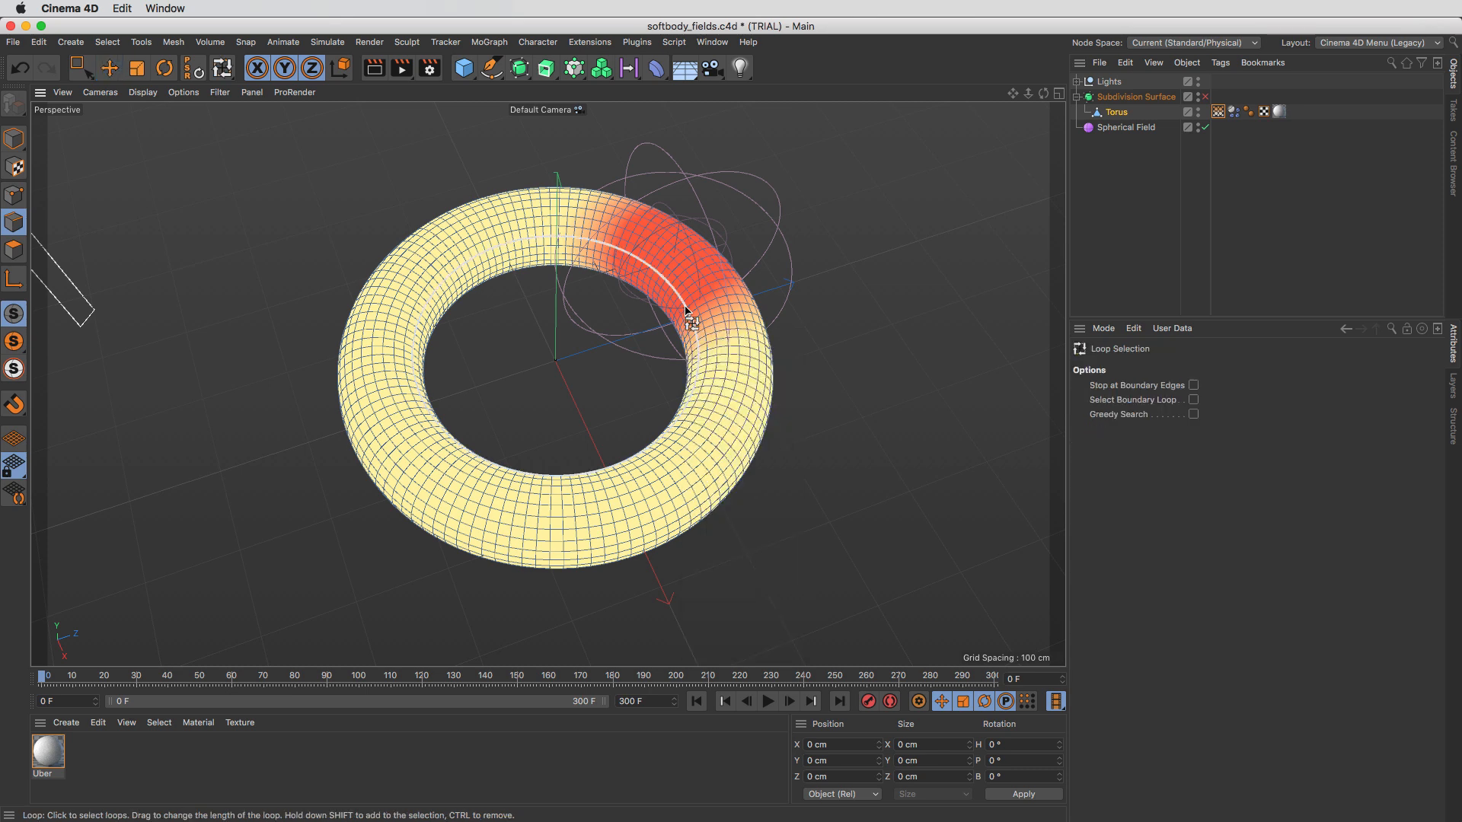
pyautogui.click(727, 289)
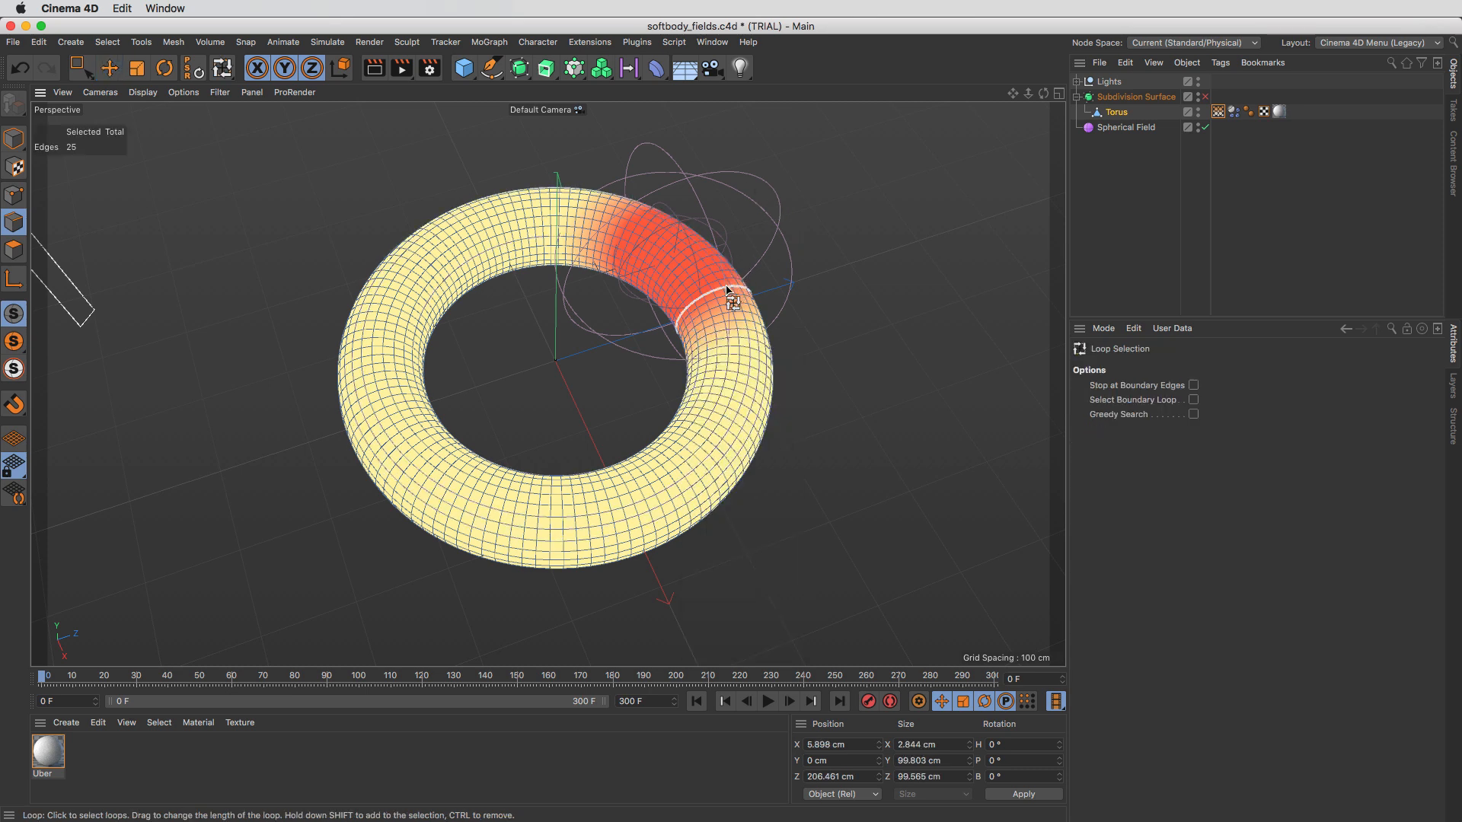
# Step: Add three more edge loops around the Torus's tube, roughly a quarter turn apart, and store the four loops as an edge selection tag
pyautogui.keyDown('shift'); pyautogui.click(387, 398); pyautogui.keyUp('shift')
pyautogui.keyDown('shift'); pyautogui.click(651, 503); pyautogui.keyUp('shift')
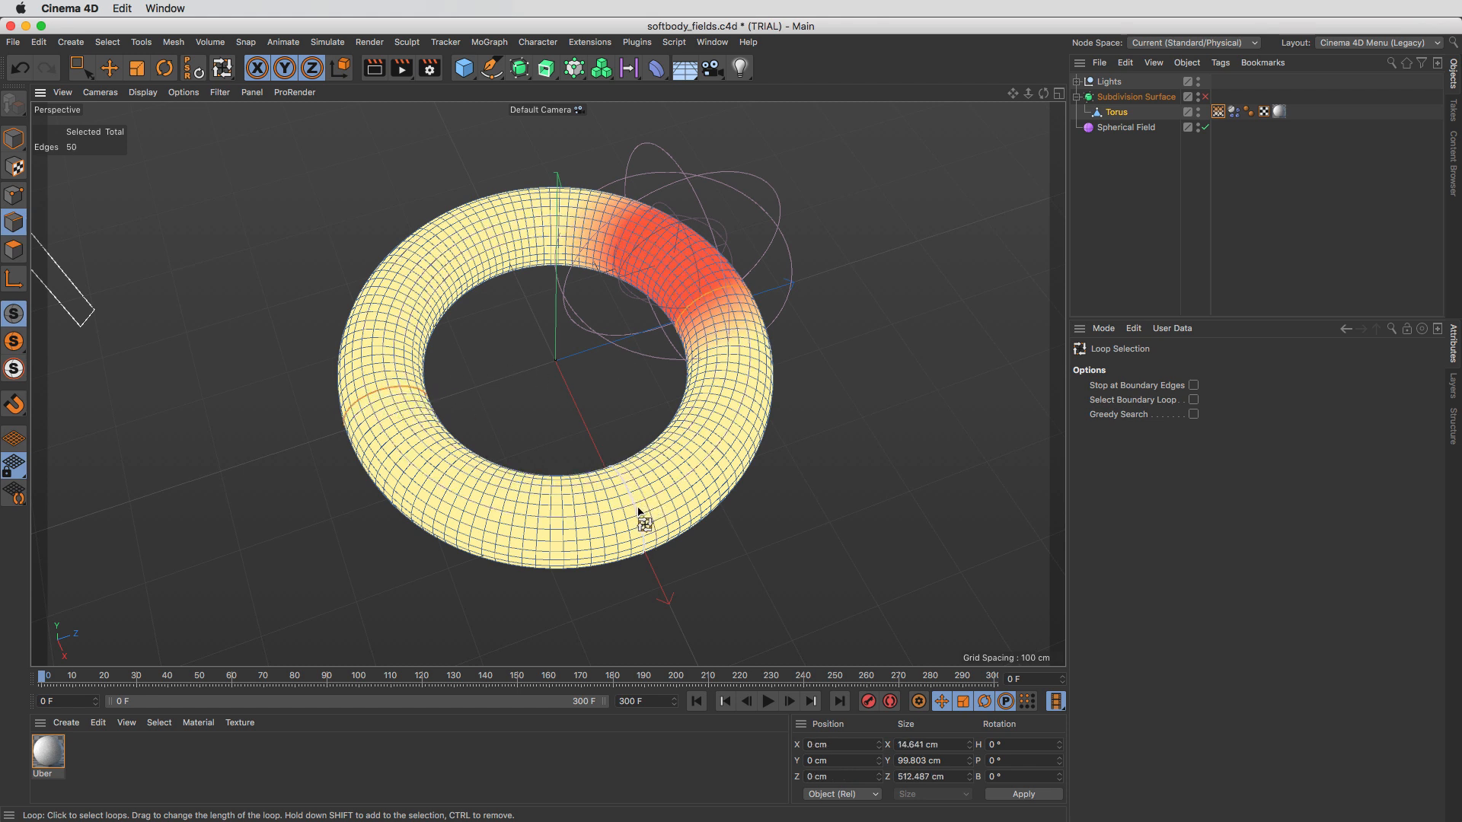
pyautogui.keyDown('shift'); pyautogui.click(503, 232); pyautogui.keyUp('shift')
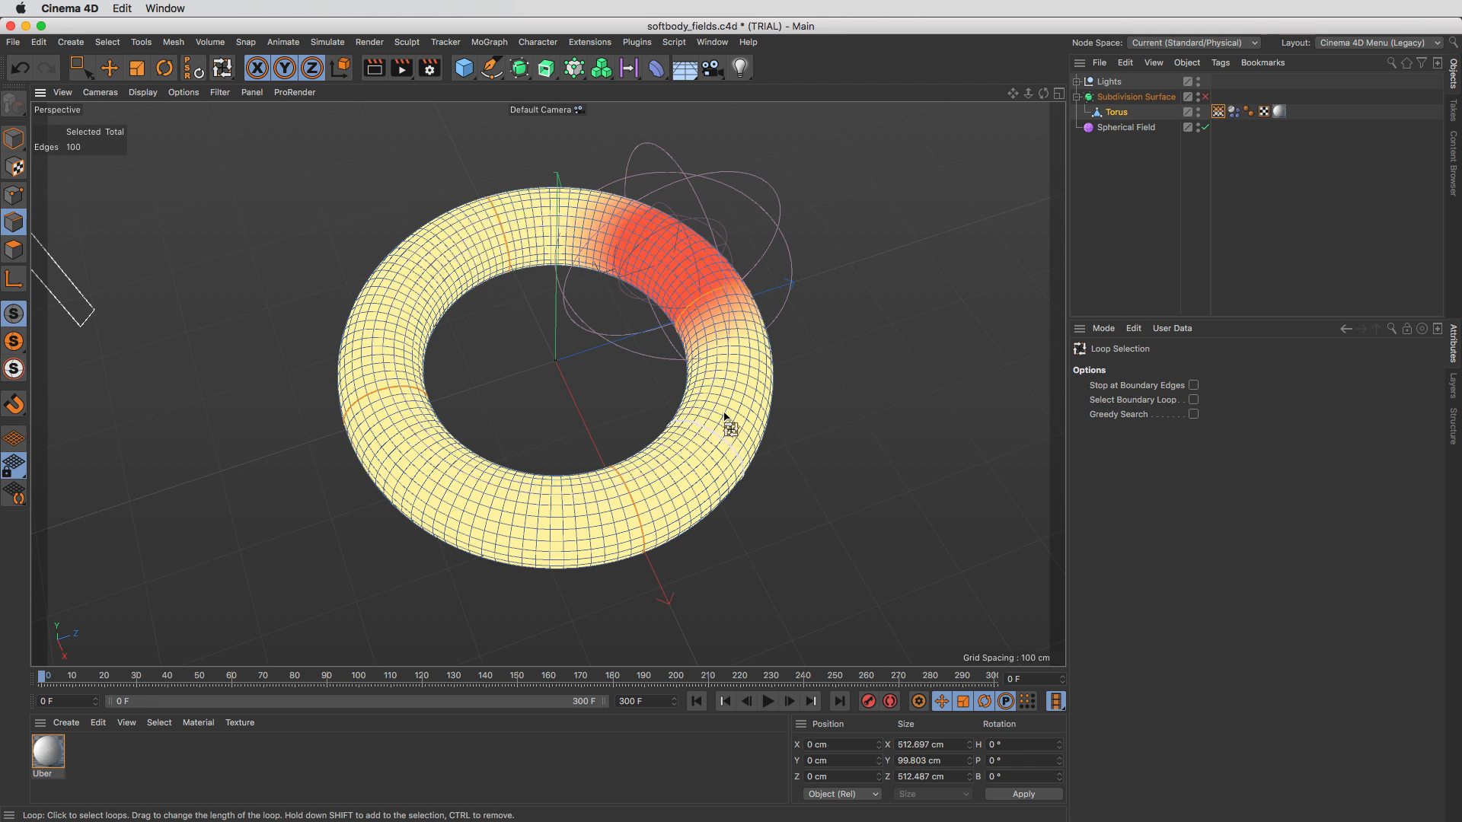
pyautogui.click(111, 46)
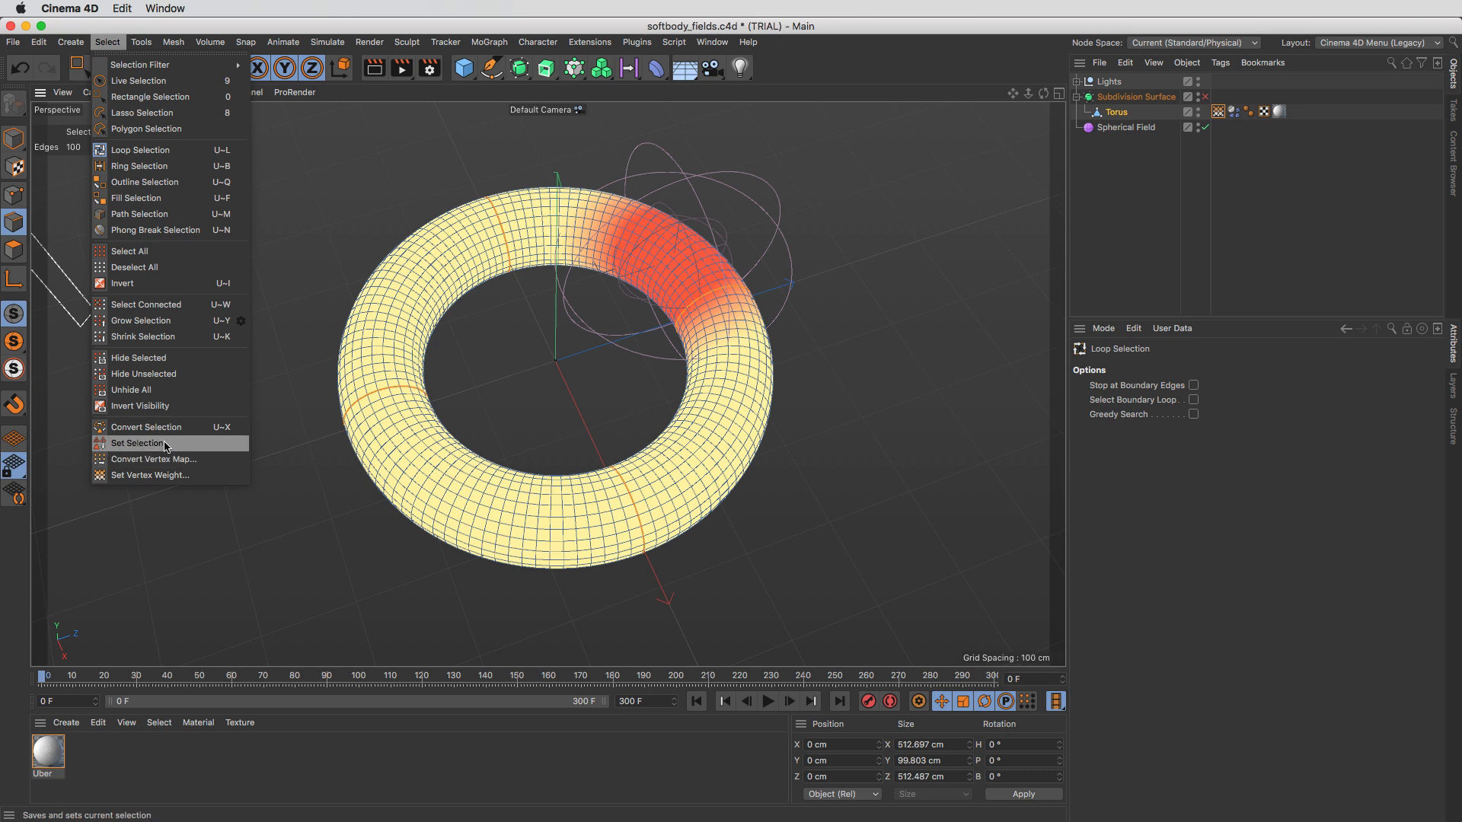
pyautogui.click(137, 443)
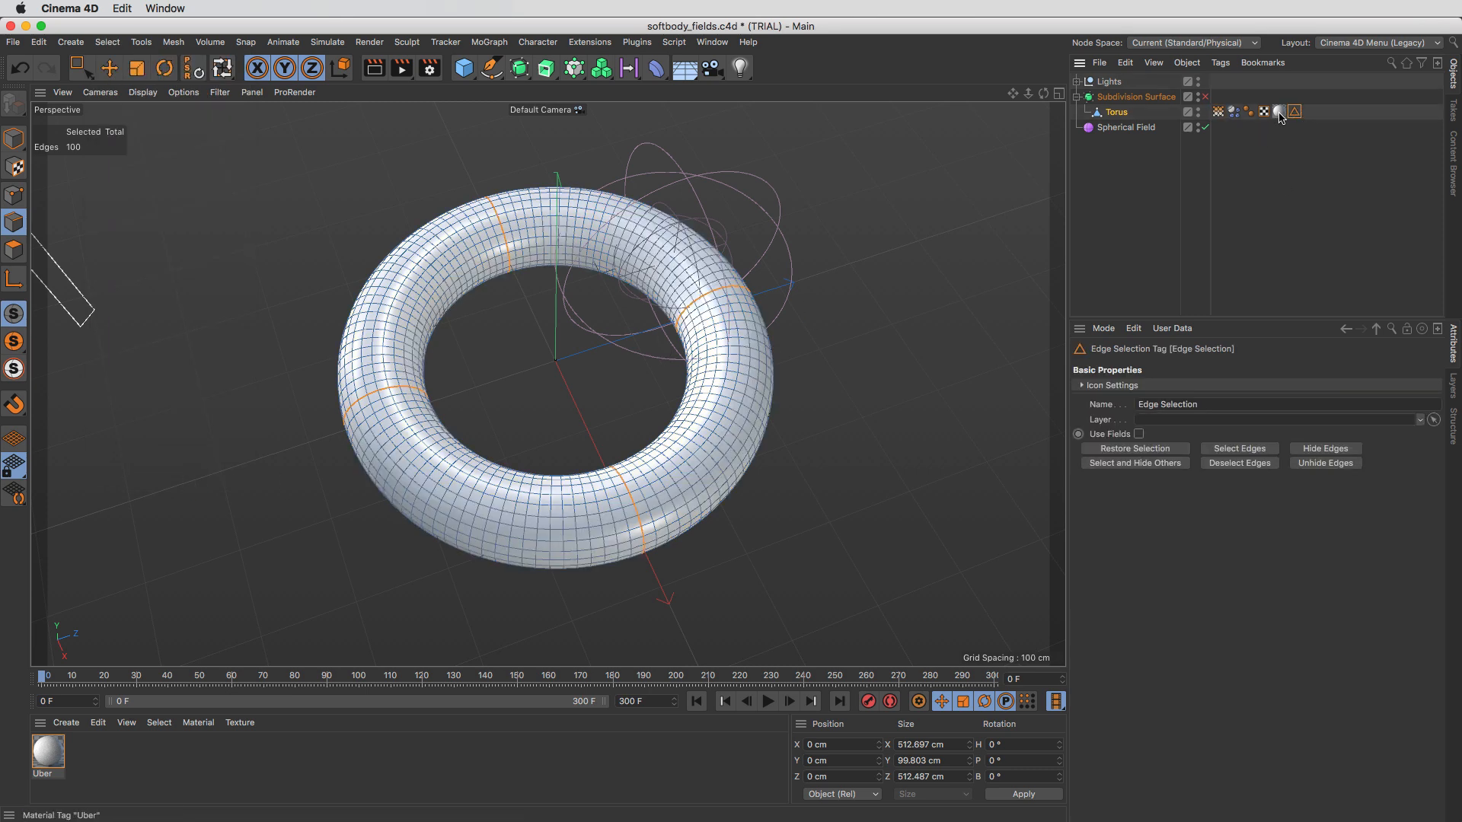
# Step: Add the Torus's Edge Selection as a field layer in the Vertex Map, between Decay and Spherical Field
pyautogui.click(1218, 112)
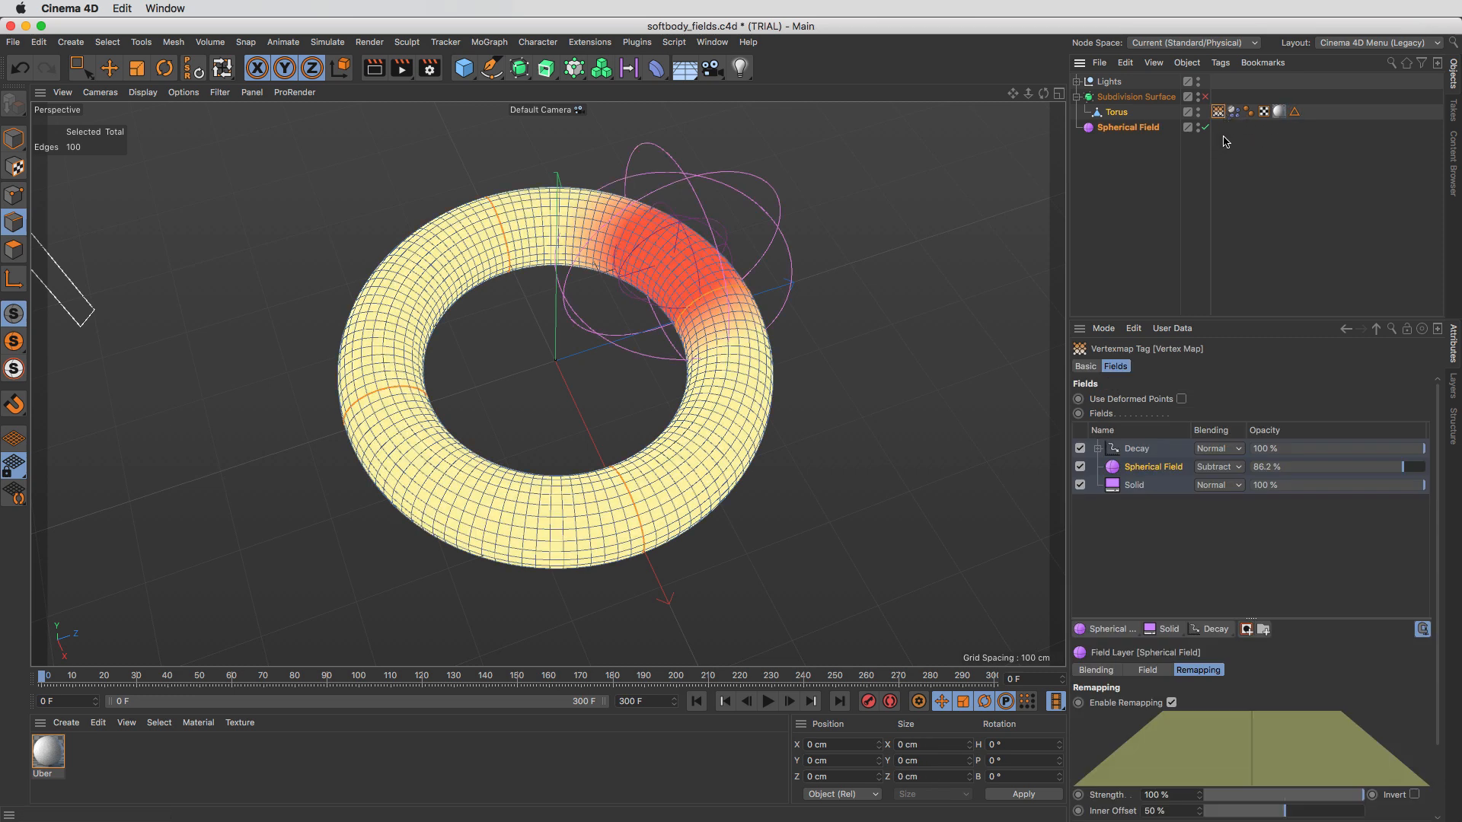
pyautogui.moveTo(1294, 113); pyautogui.dragTo(1152, 458)
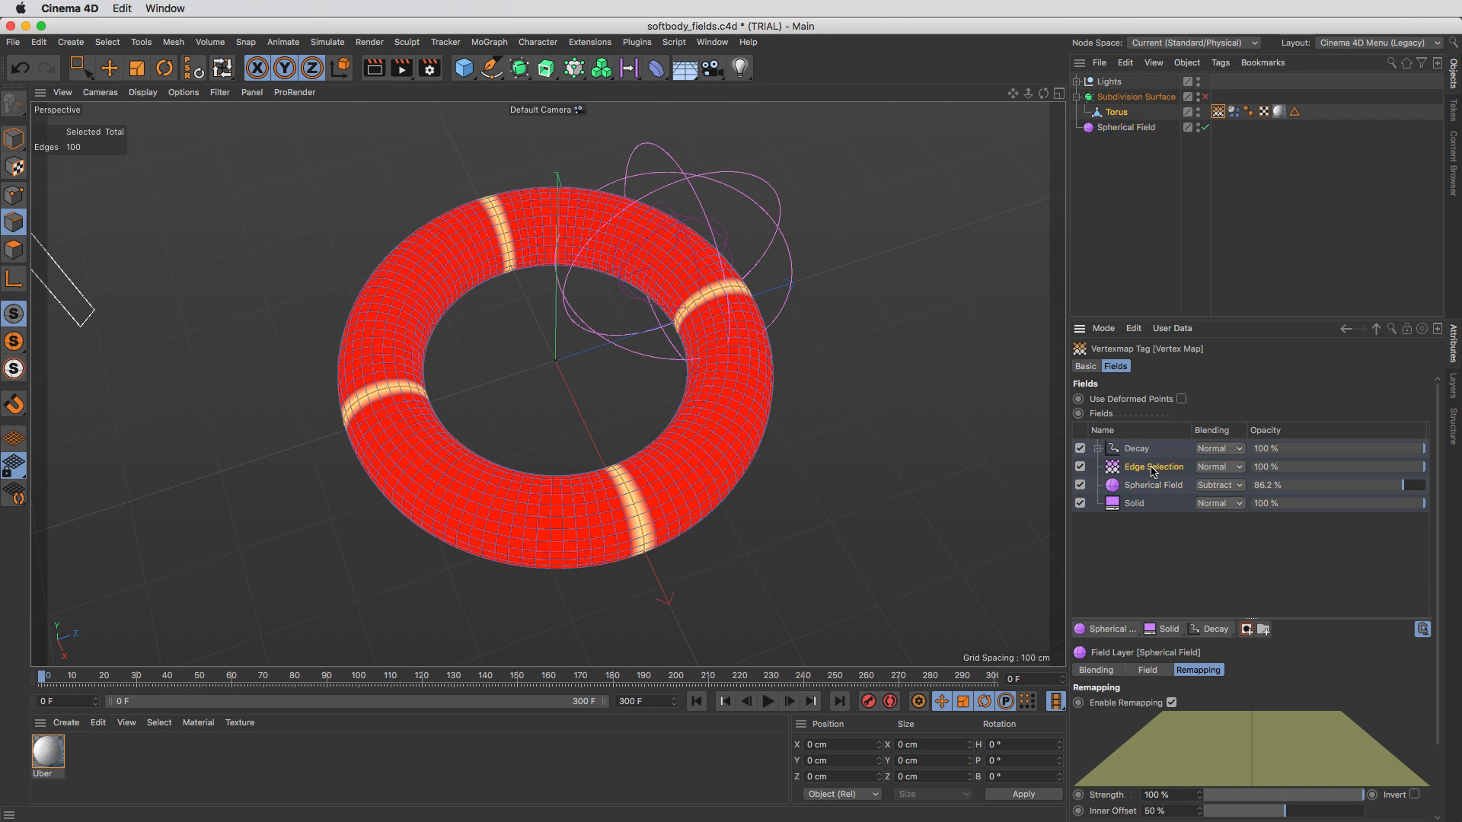
pyautogui.click(1152, 470)
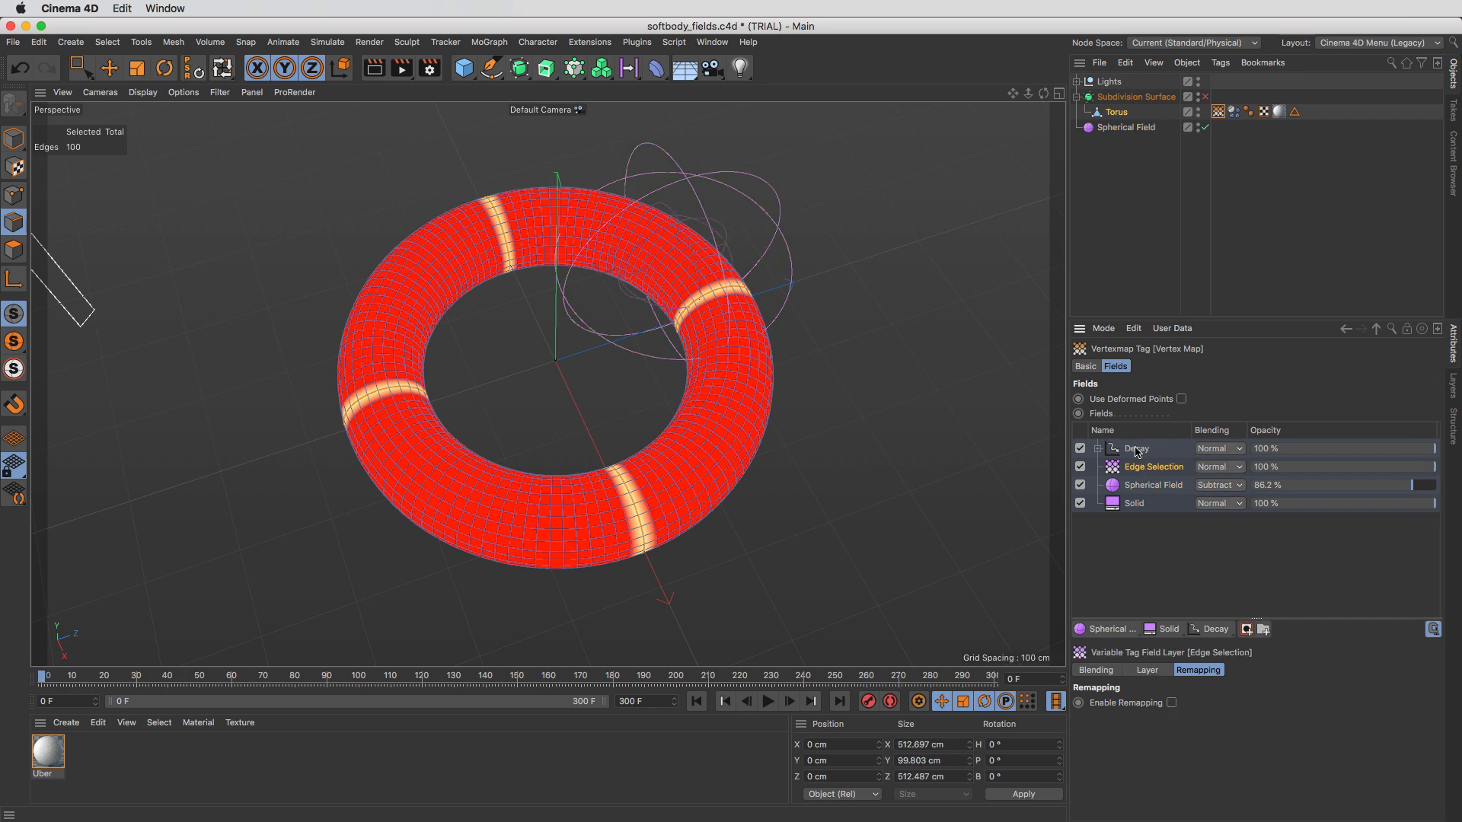
pyautogui.press('u')
pyautogui.press('l')
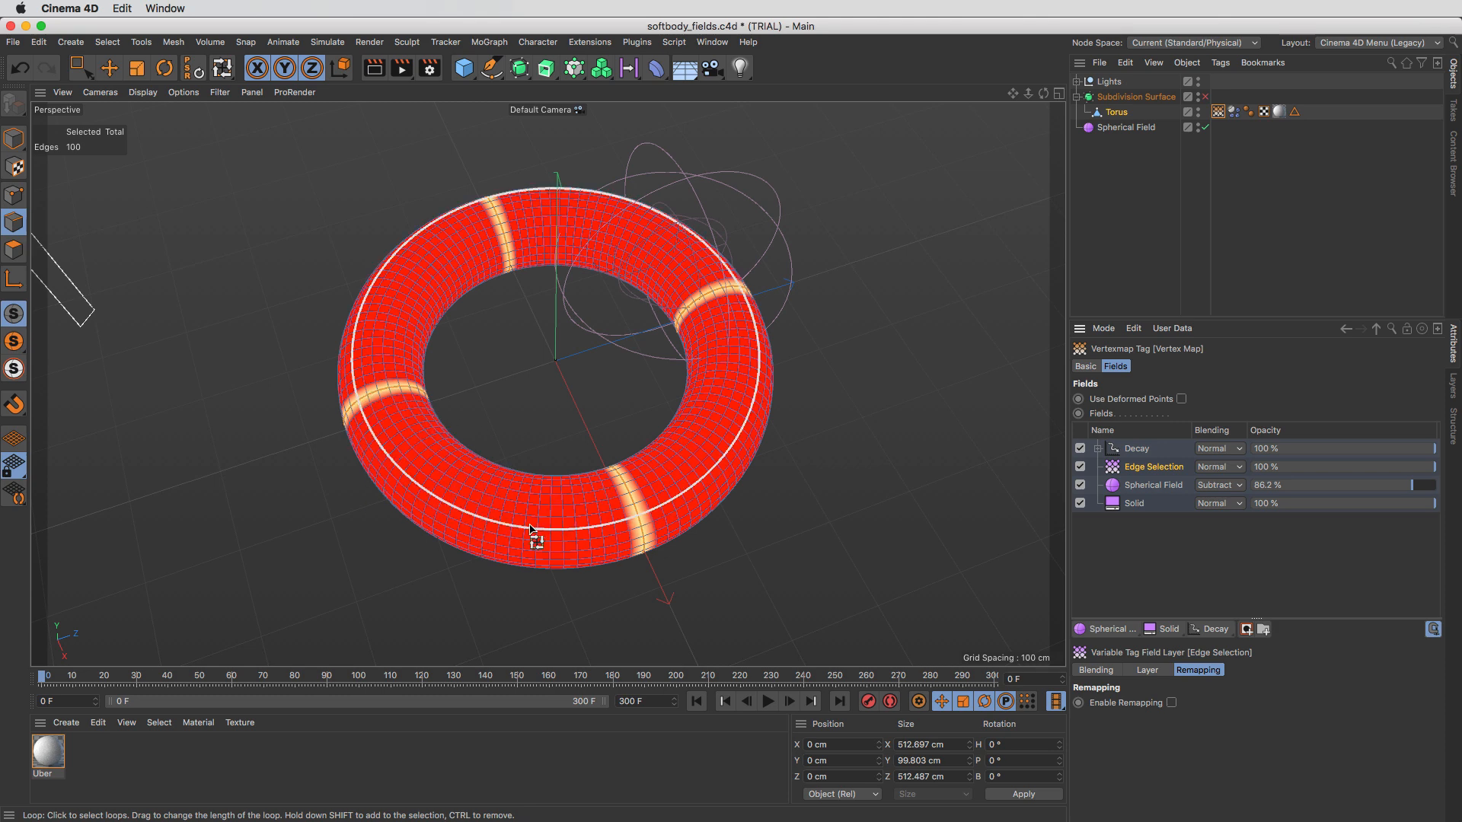
# Step: Play the simulation repeatedly from the first frame to examine how the selected edge loops pinch the inflated Torus
pyautogui.click(768, 701)
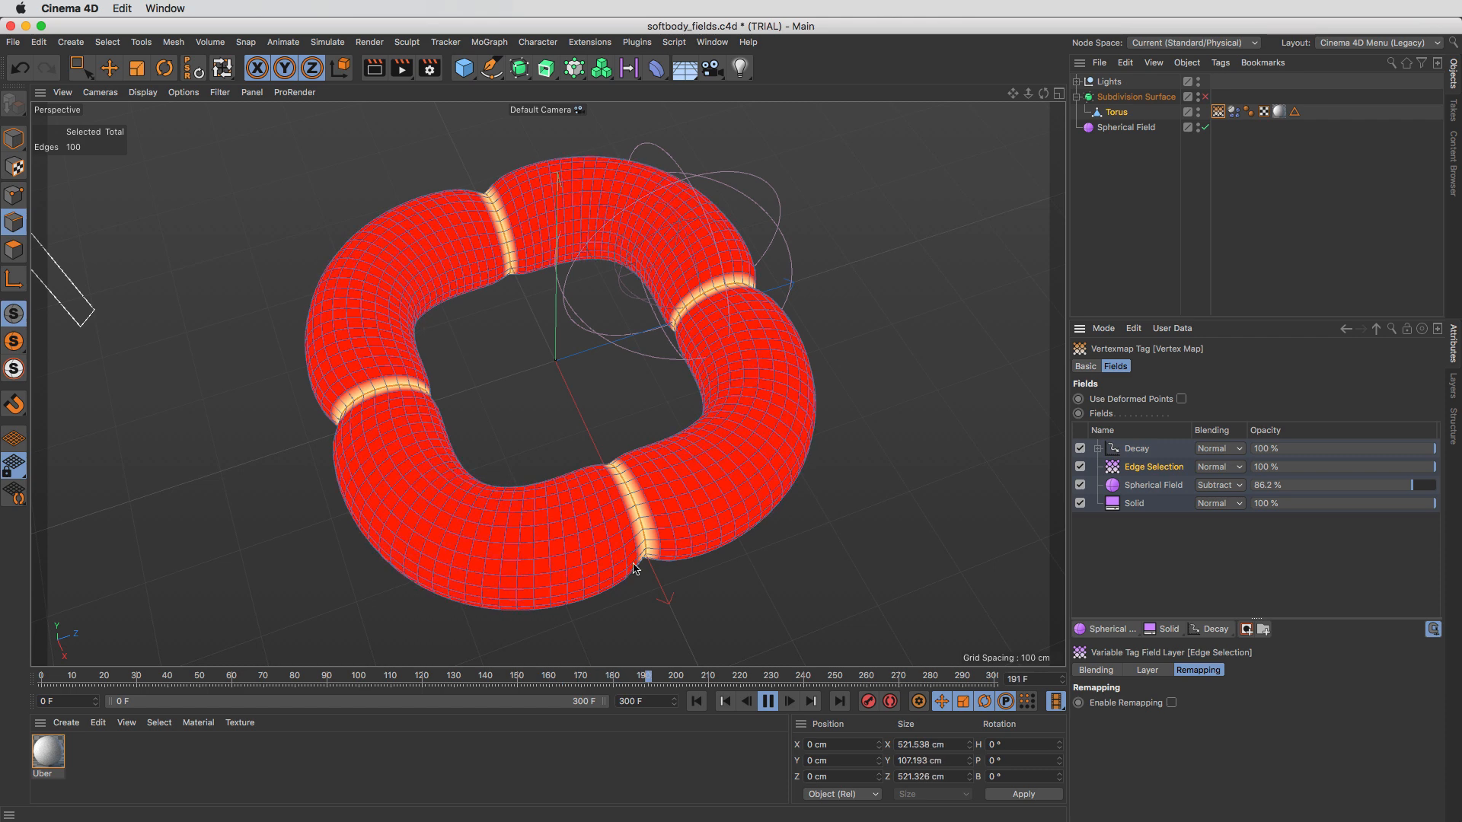
pyautogui.click(700, 708)
pyautogui.click(768, 701)
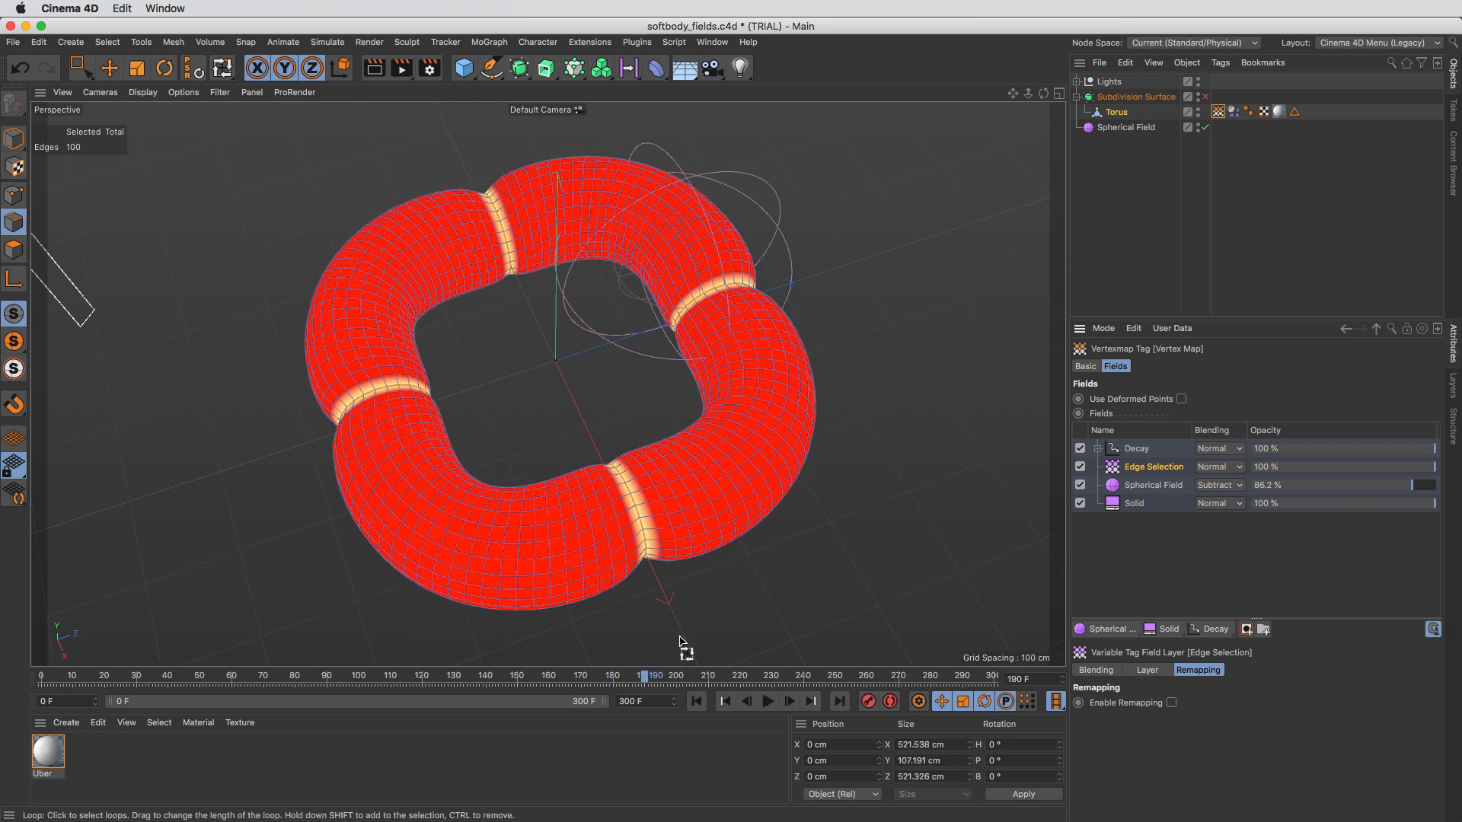
pyautogui.click(696, 701)
pyautogui.click(768, 701)
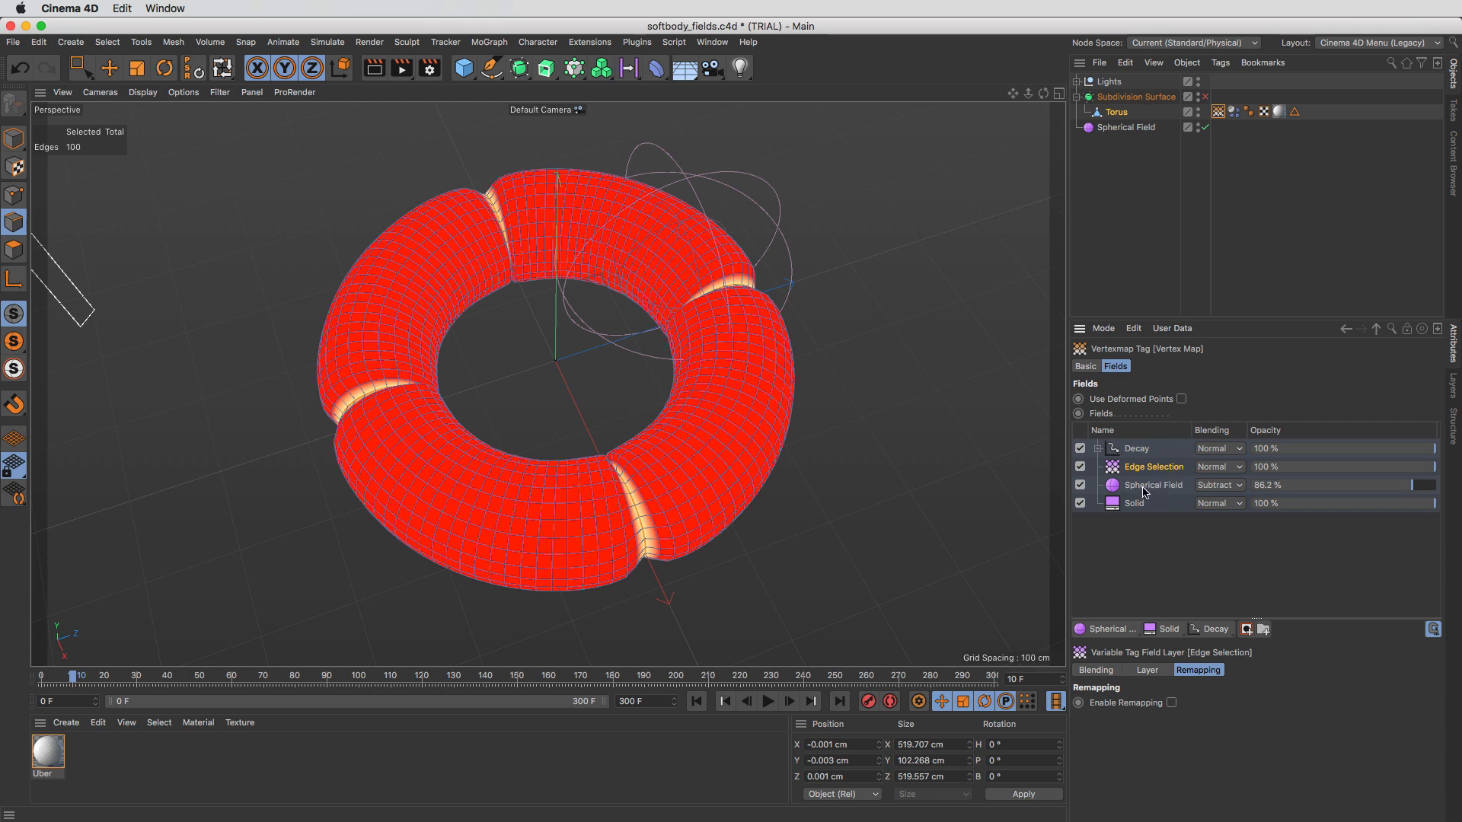
# Step: Set the Edge Selection field layer's blending to Max and return to the first frame
pyautogui.click(1218, 468)
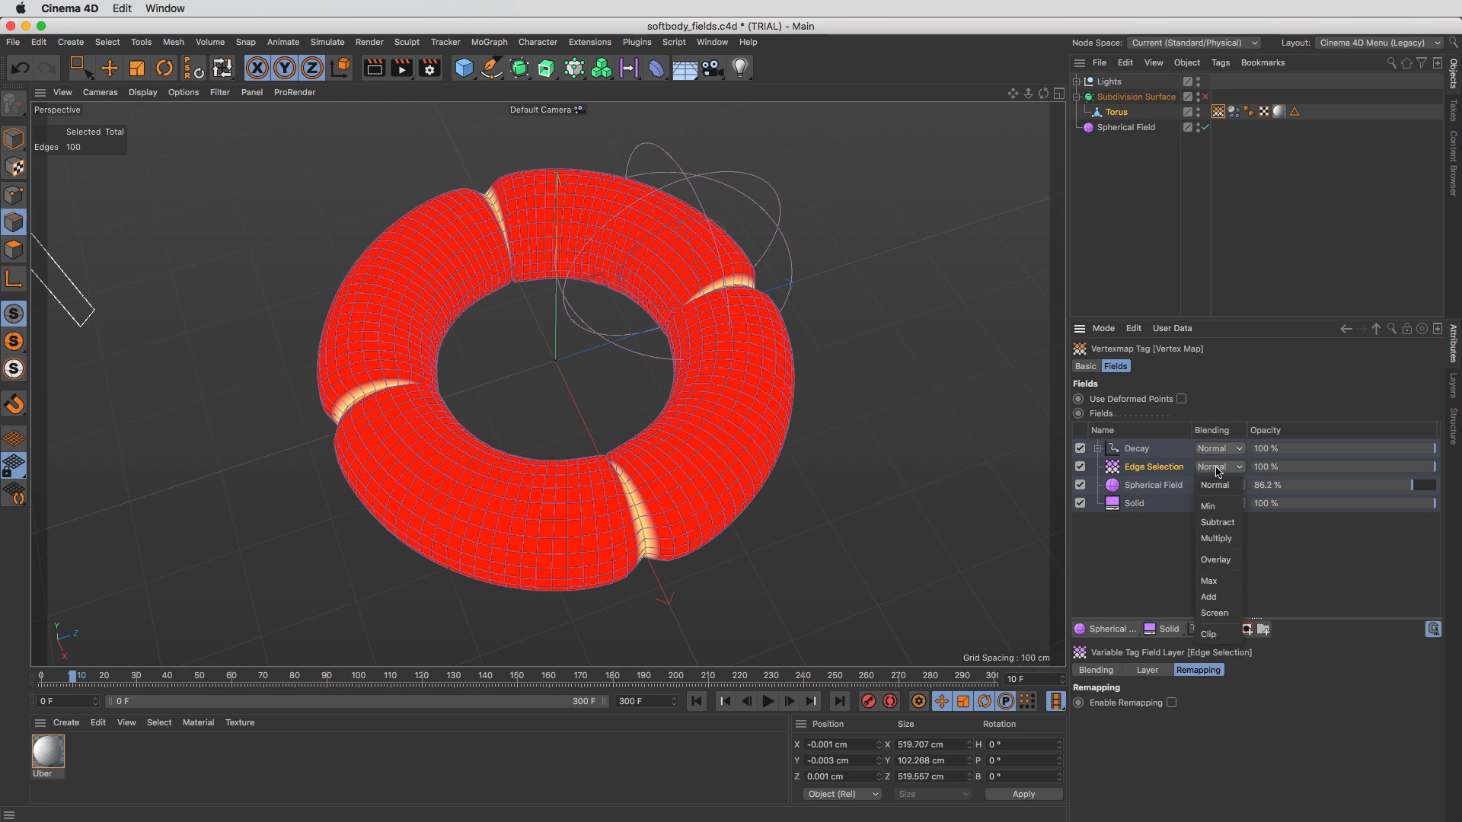
pyautogui.click(1224, 583)
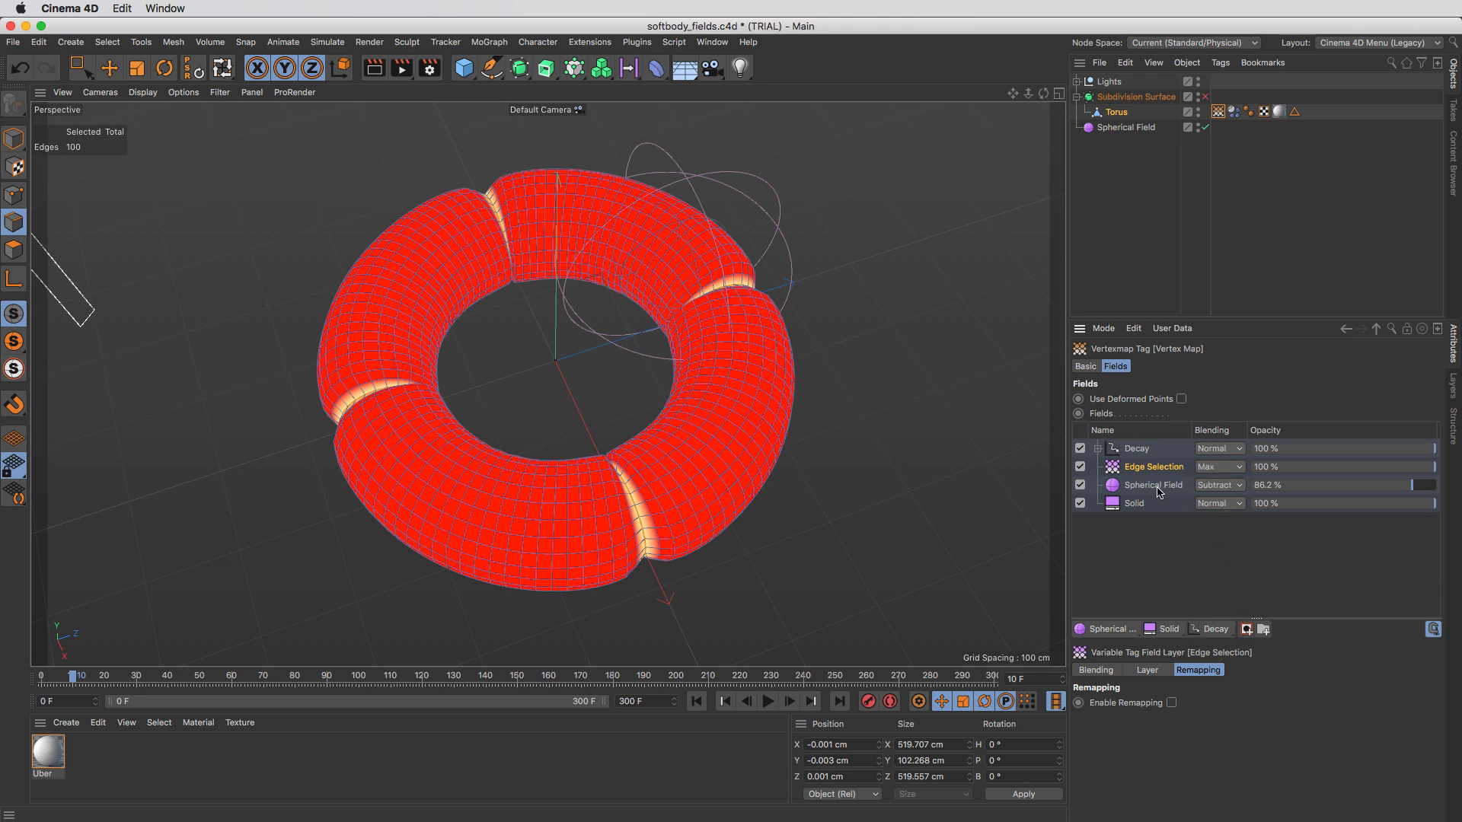
pyautogui.hotkey('shift', 'f')
pyautogui.press('u')
pyautogui.press('l')
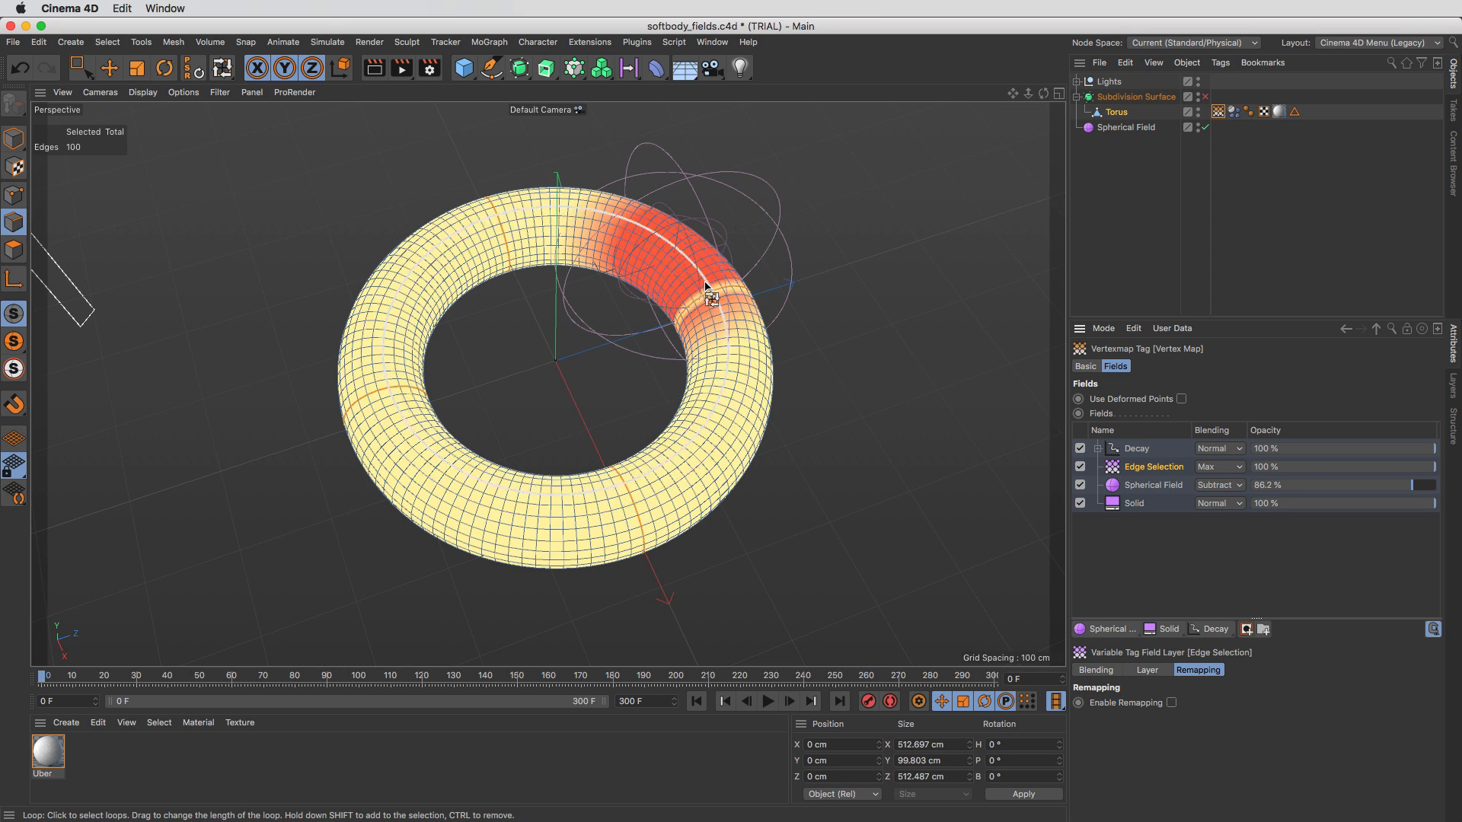
# Step: Scale the Spherical Field up to a size of about 248 cm and place it over the Torus's far side, beside two edge loops
pyautogui.click(1177, 126)
pyautogui.press('e')
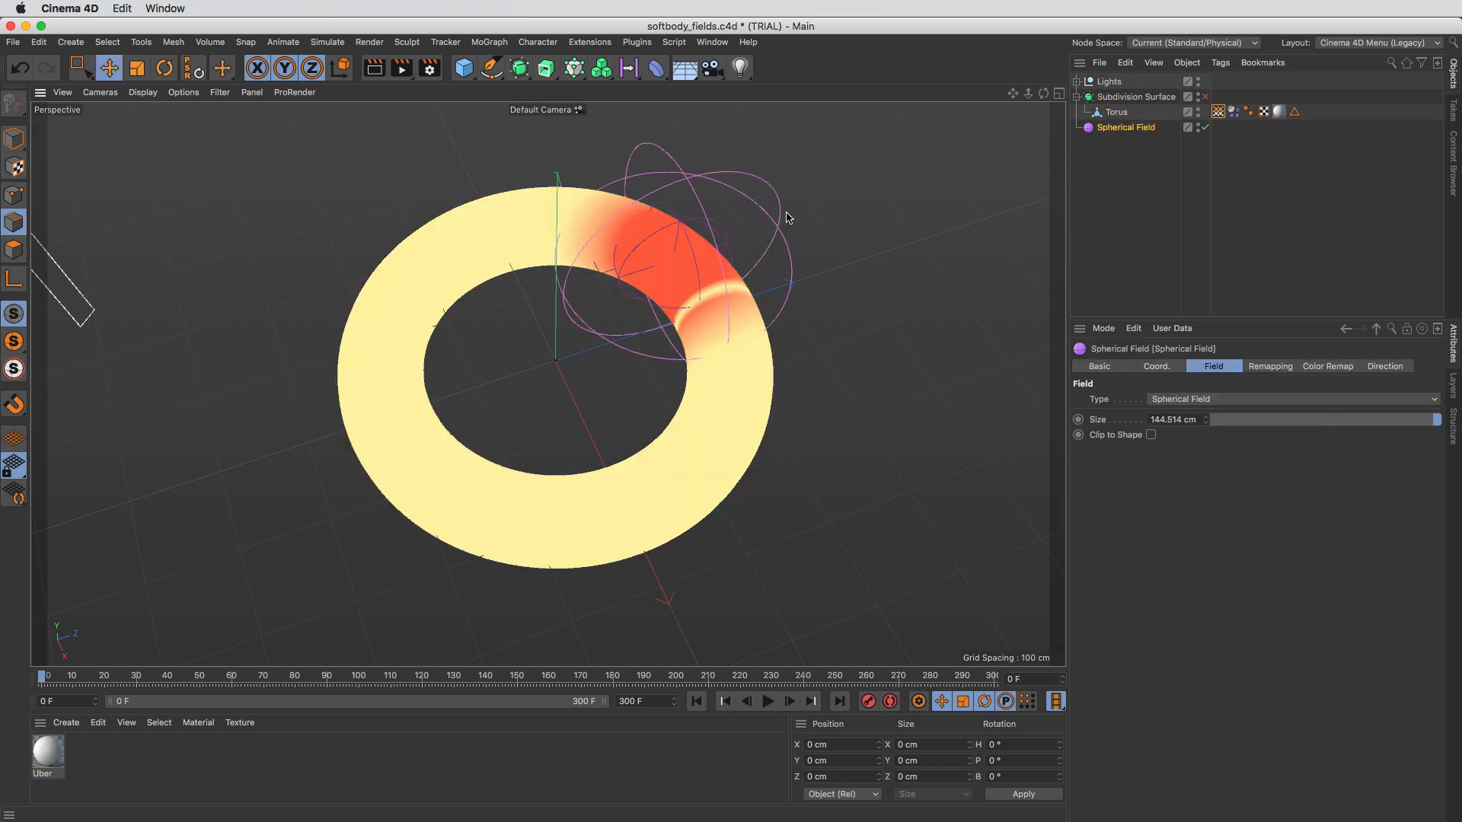
pyautogui.press('t')
pyautogui.moveTo(729, 272); pyautogui.dragTo(1081, 218)
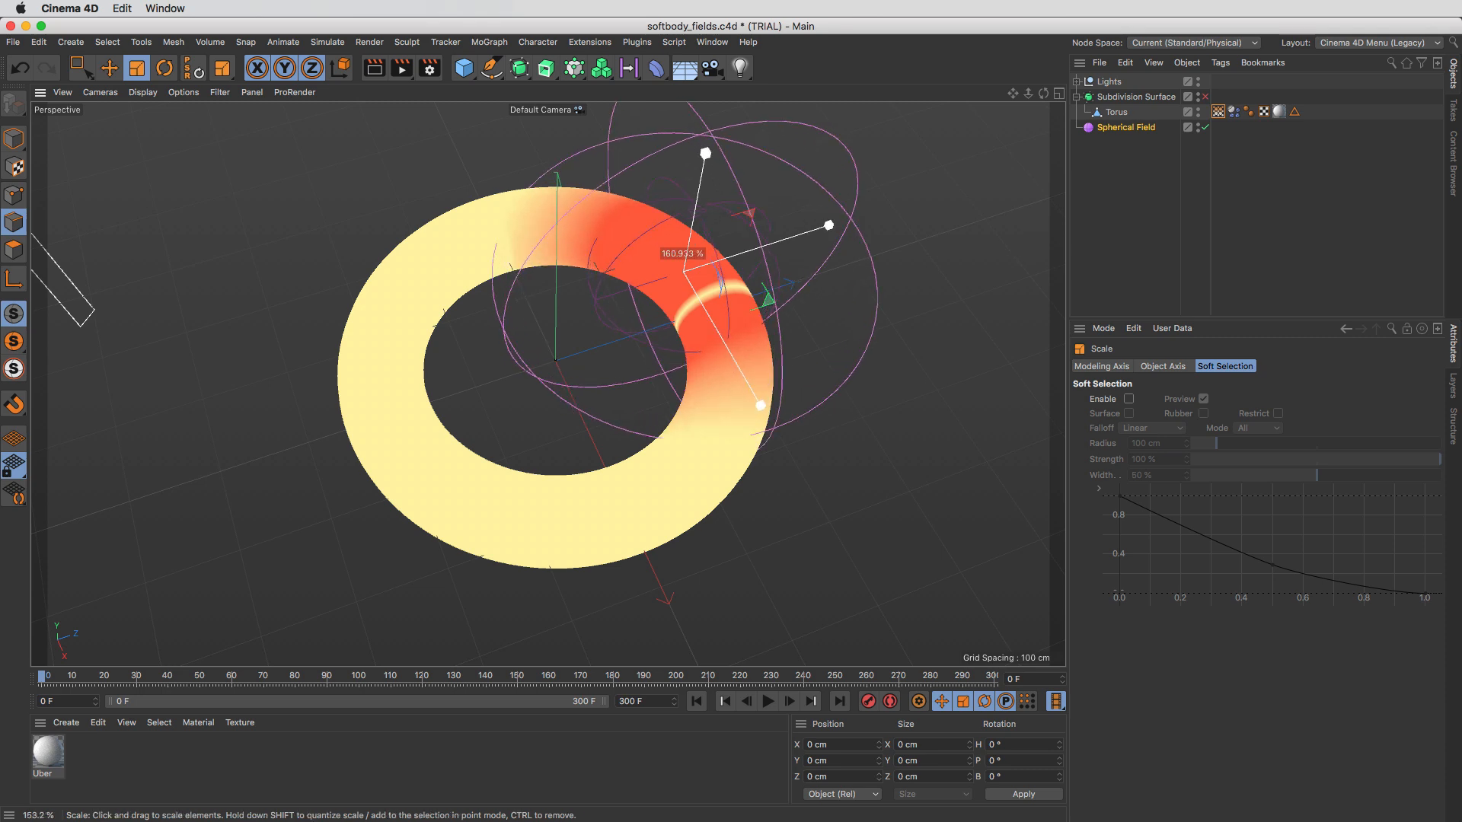
pyautogui.press('e')
pyautogui.moveTo(773, 308); pyautogui.dragTo(519, 281)
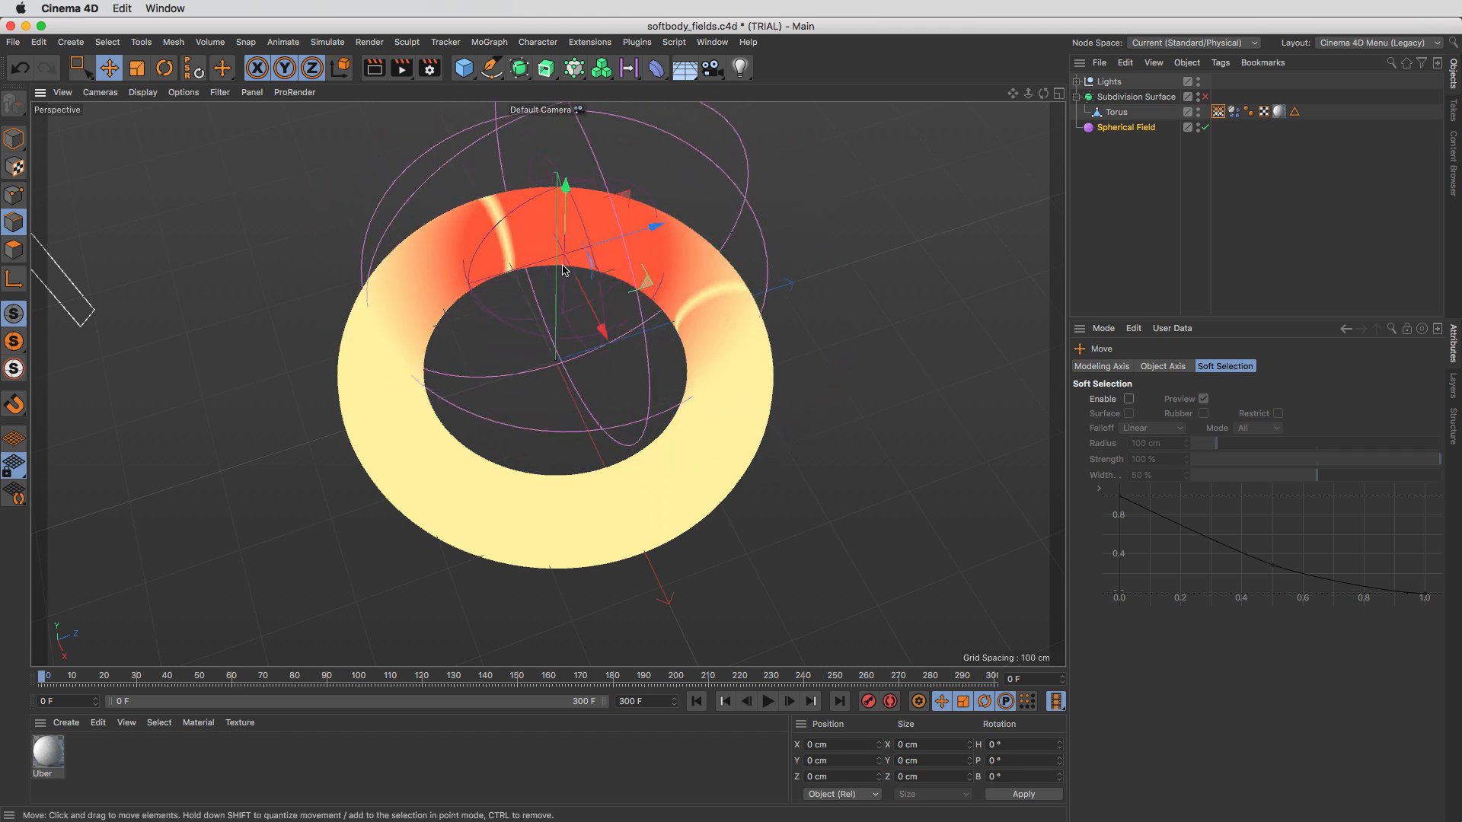
pyautogui.moveTo(653, 249); pyautogui.dragTo(735, 273)
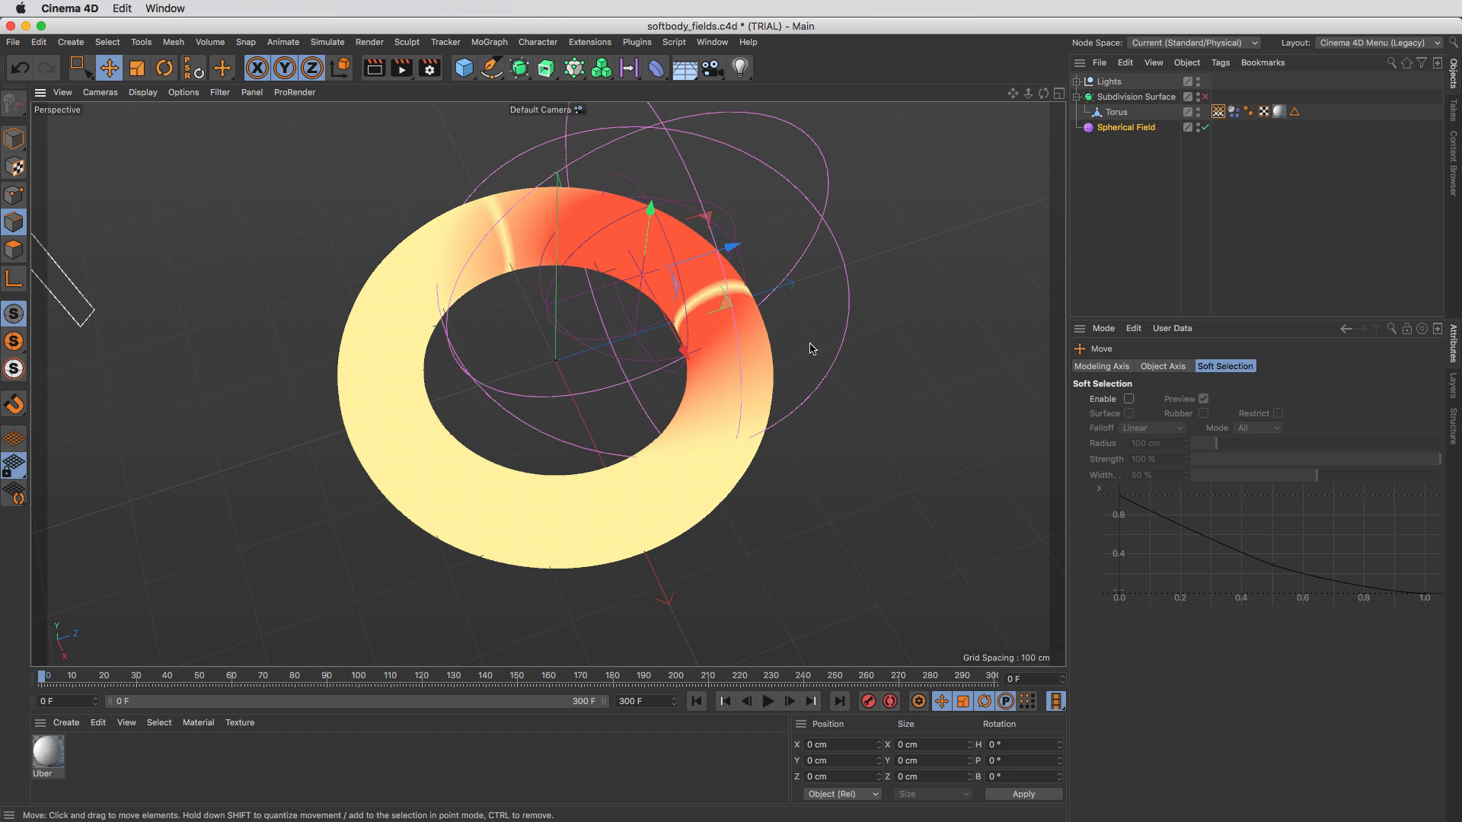
# Step: Play the simulation, sweep the Spherical Field to the Torus's near-left section and stop at frame 57
pyautogui.click(763, 710)
pyautogui.click(1140, 183)
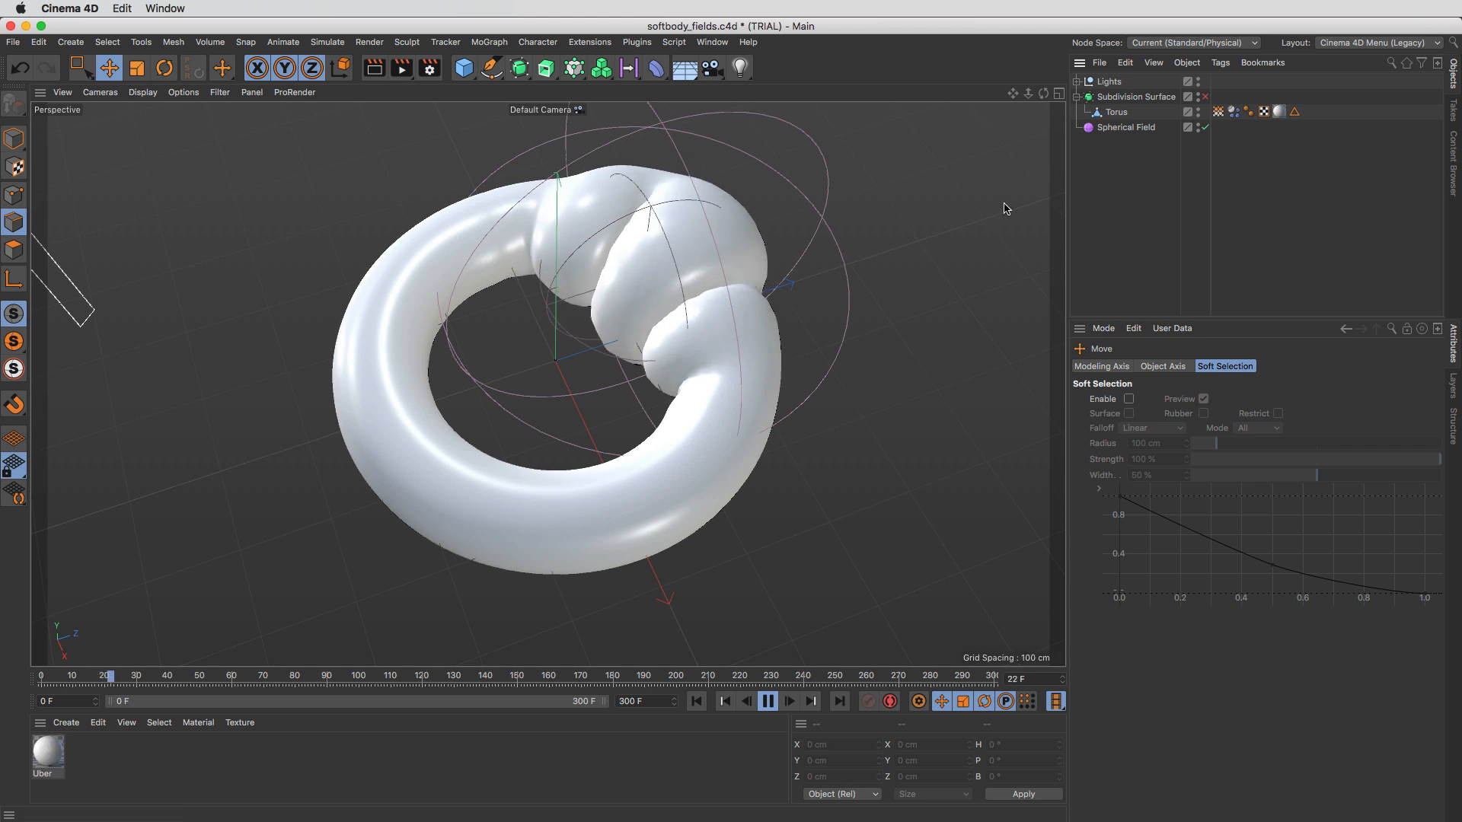
pyautogui.click(632, 342)
pyautogui.moveTo(727, 306); pyautogui.dragTo(460, 524)
pyautogui.press('F8')
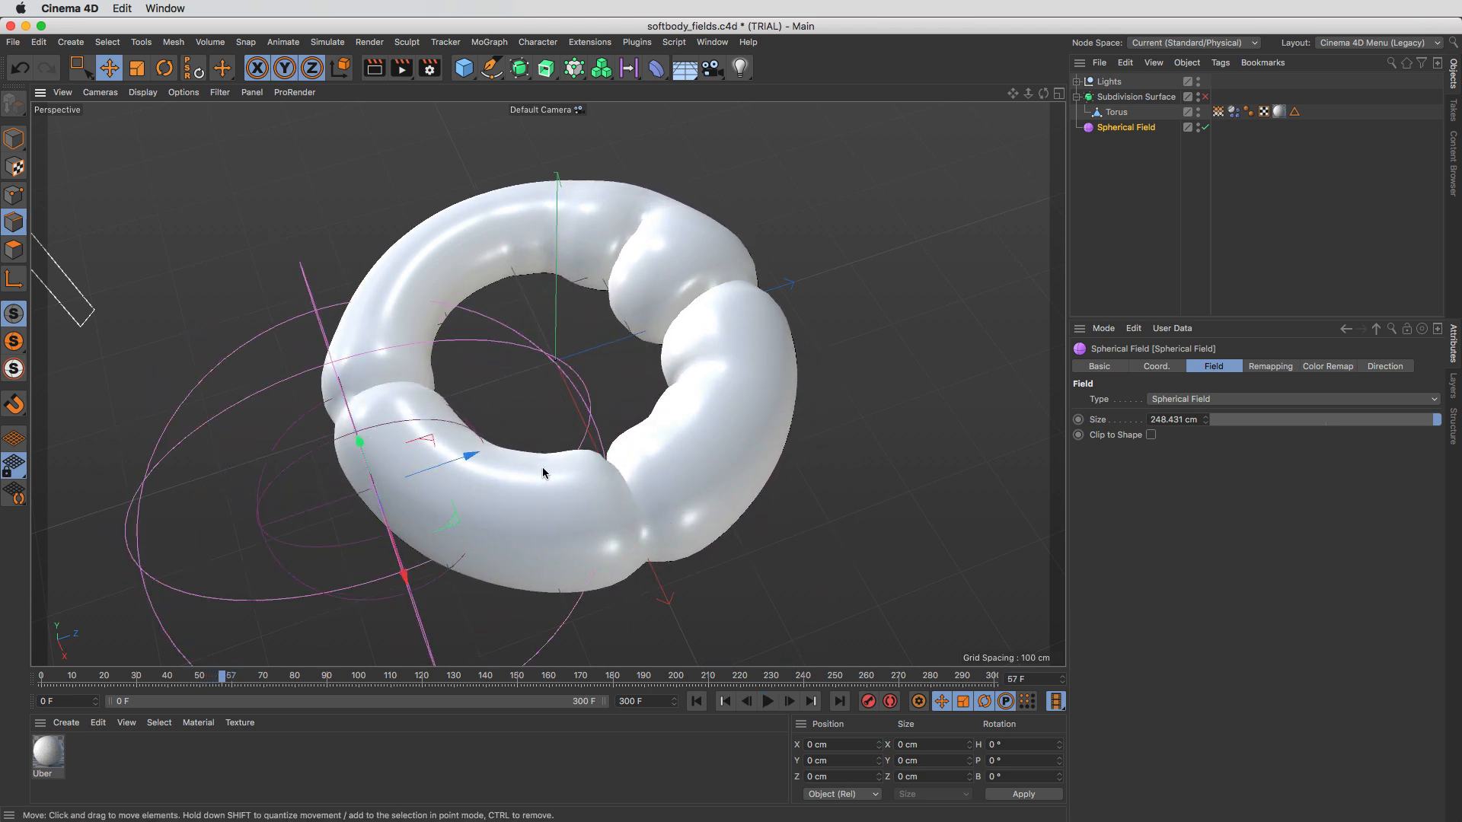
# Step: Resume playback, move the Spherical Field around to the Torus's far-left section and stop at frame 220
pyautogui.click(767, 701)
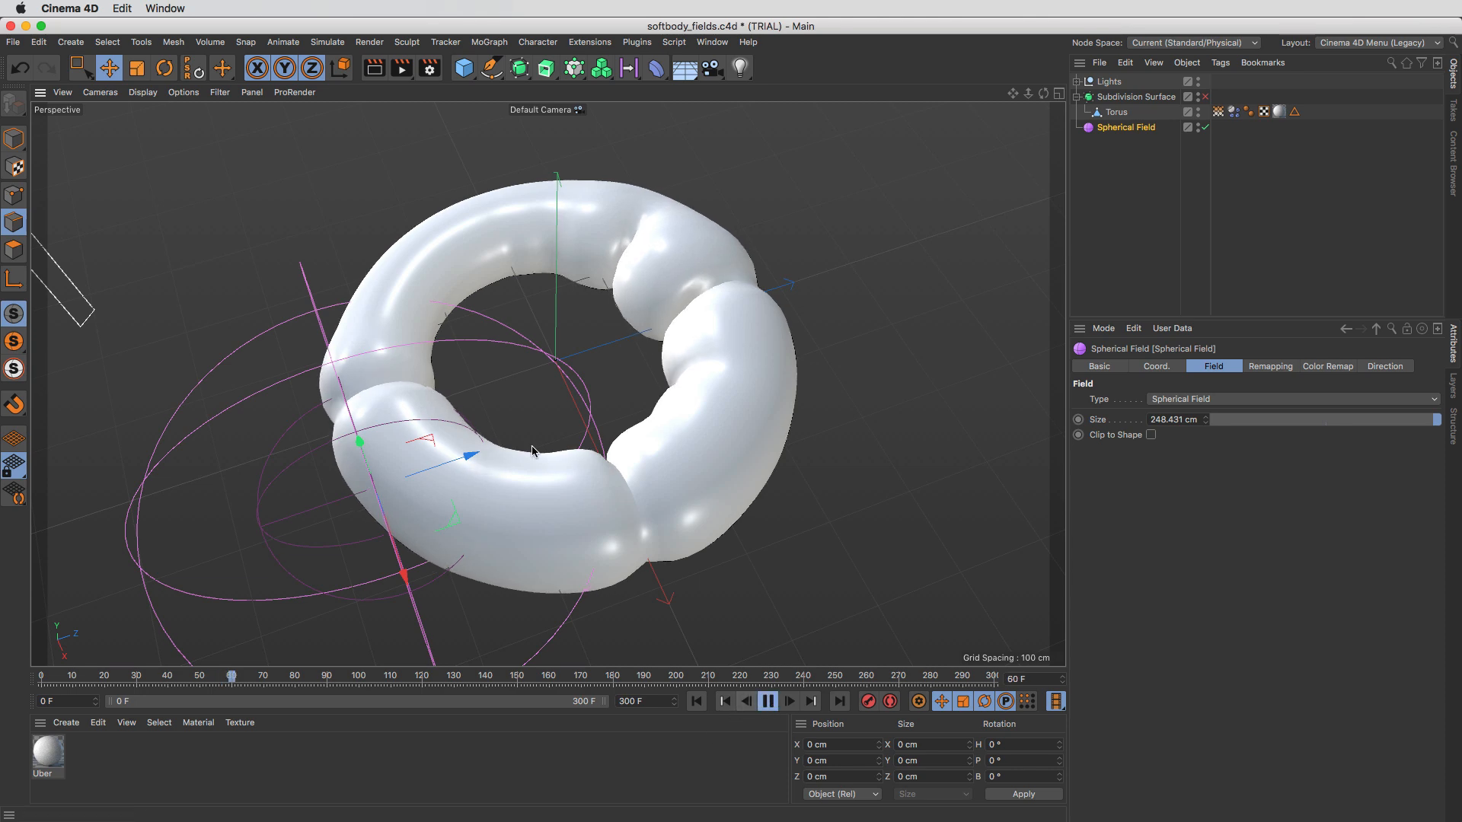
pyautogui.moveTo(551, 457); pyautogui.dragTo(512, 260)
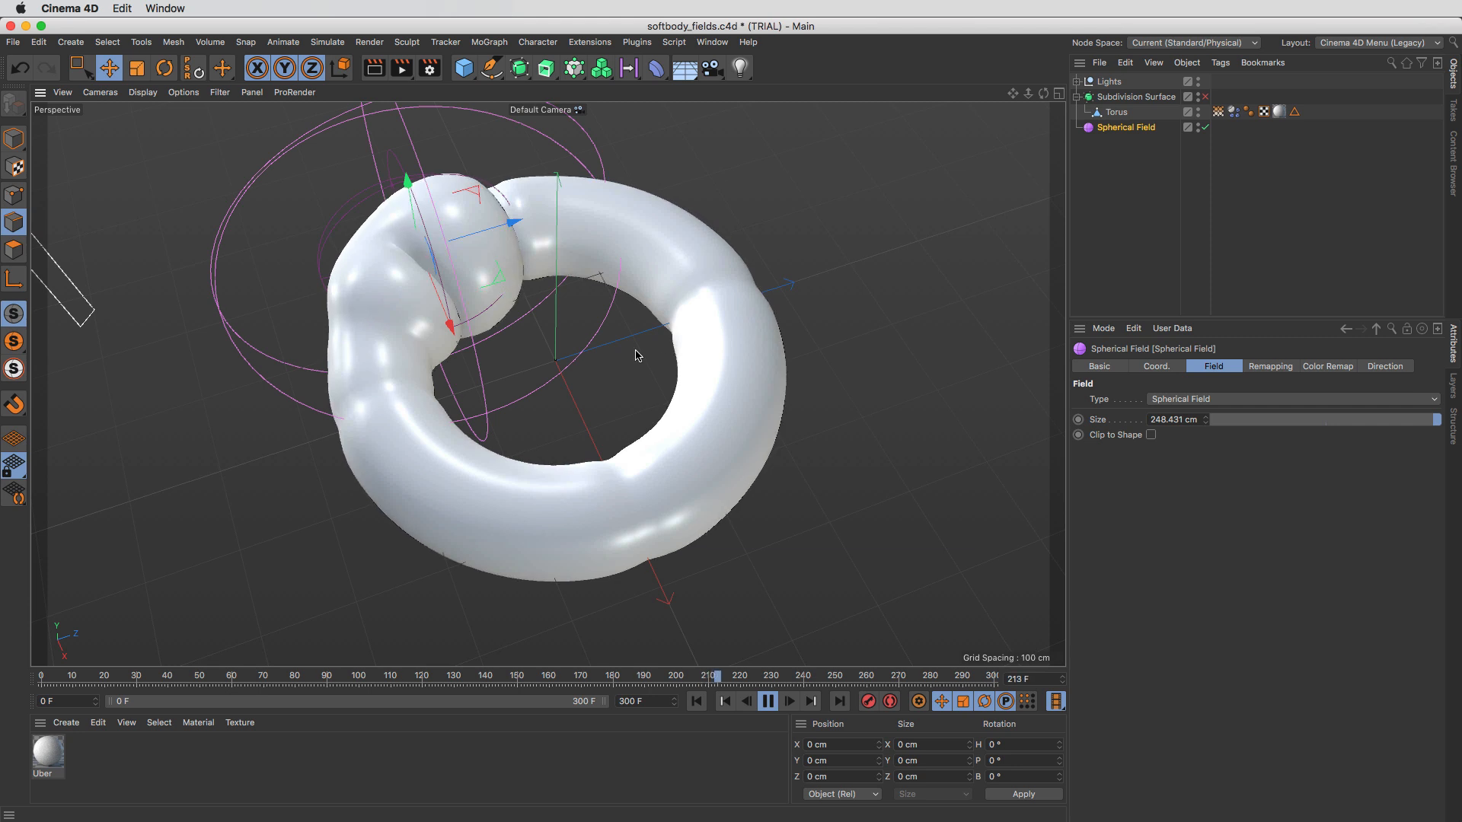
pyautogui.press('F8')
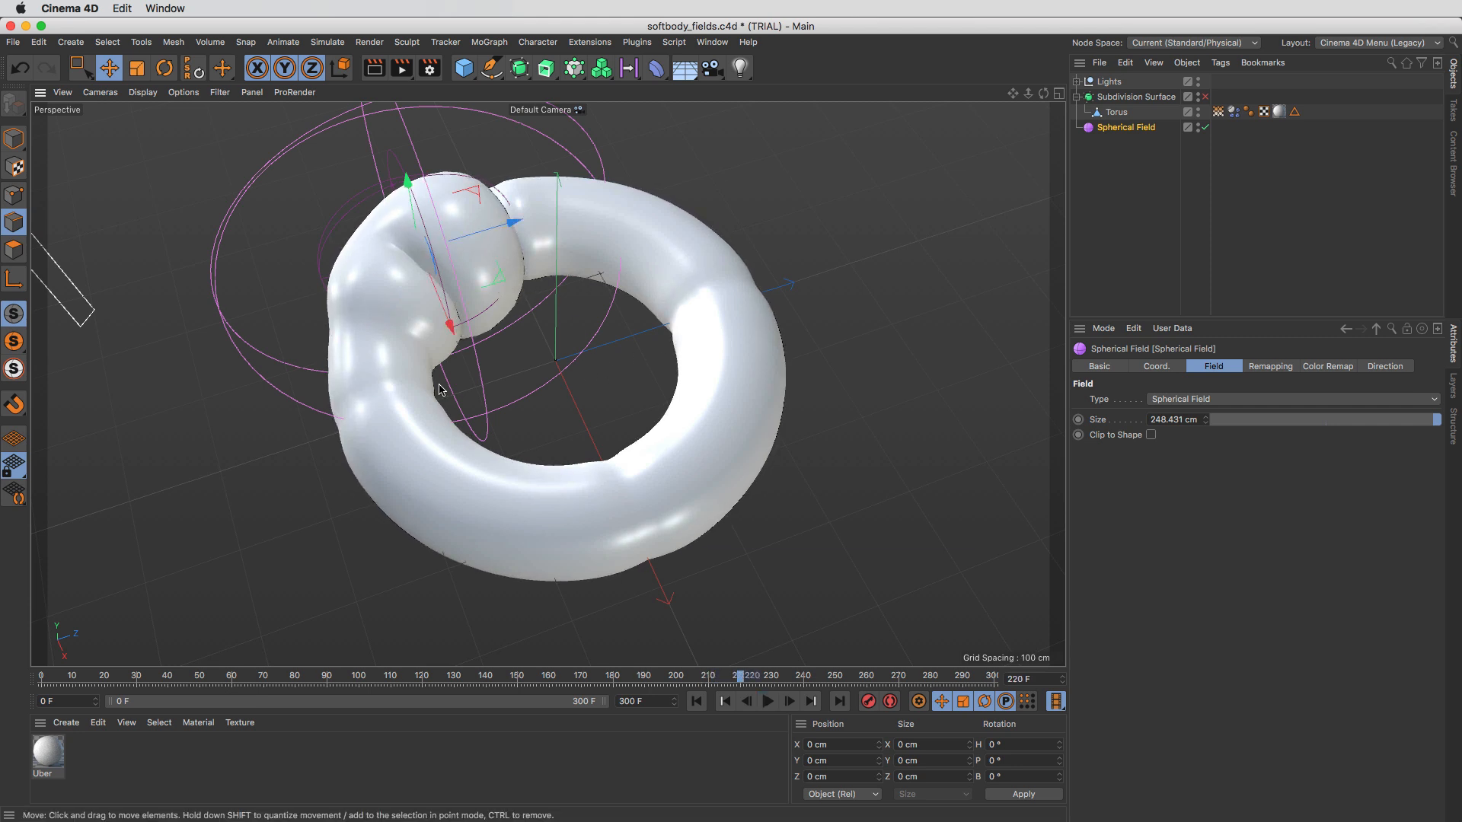
# Step: Replay the simulation from the first frame, sweep the Spherical Field to the Torus's right side and stop at frame 46
pyautogui.click(695, 706)
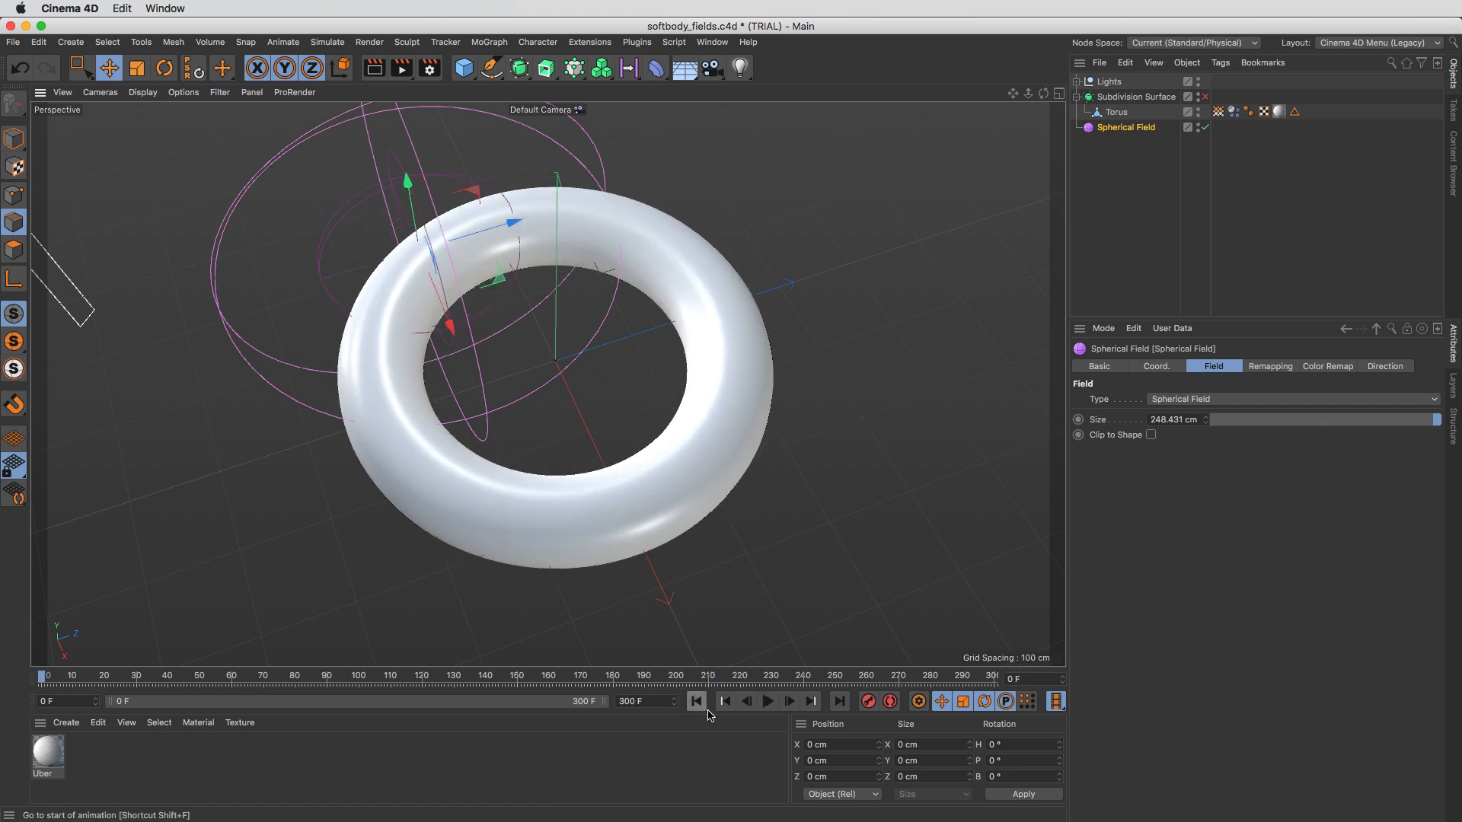
pyautogui.click(767, 701)
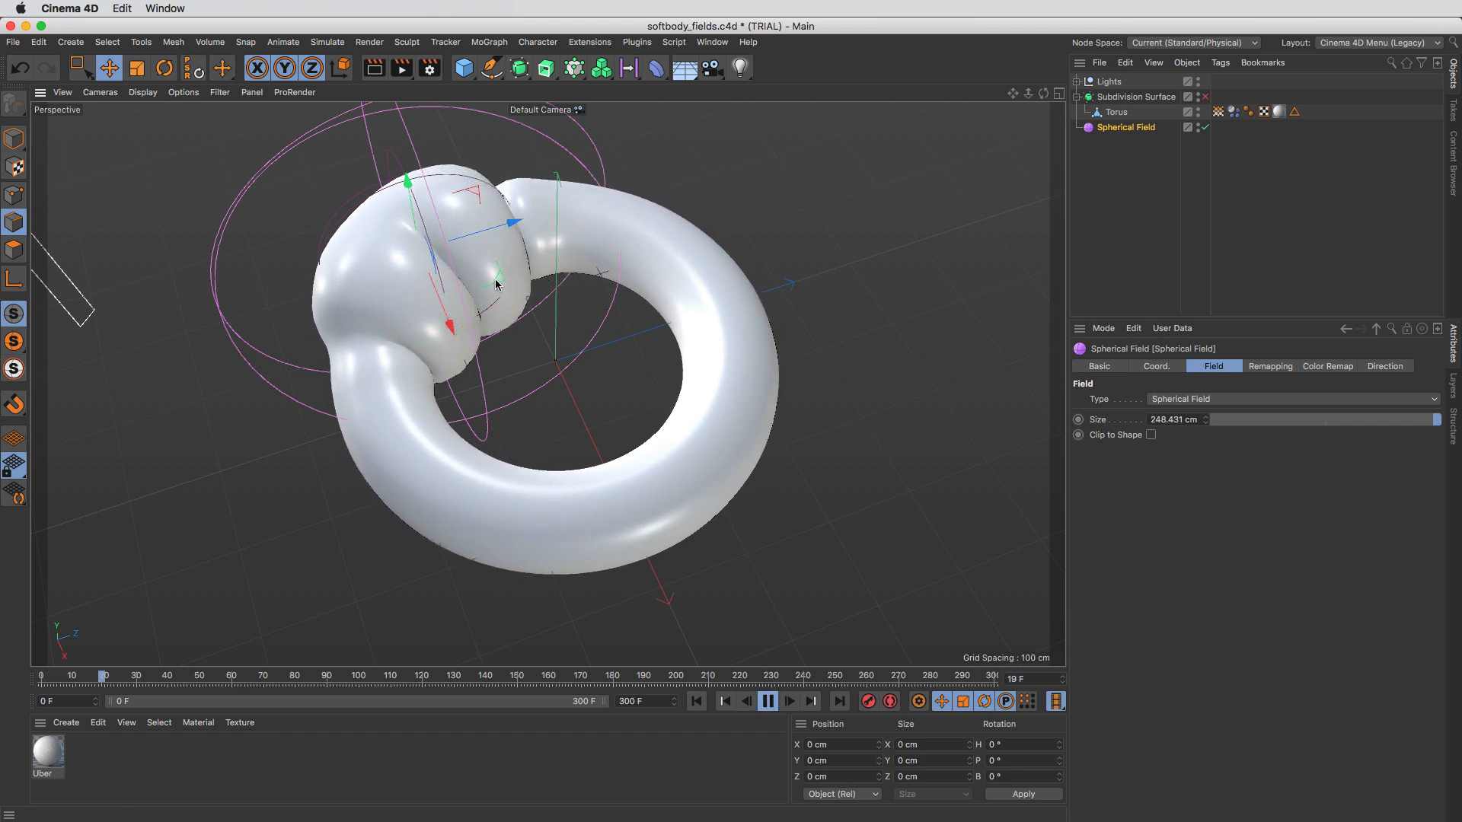
pyautogui.moveTo(497, 284); pyautogui.dragTo(822, 321)
pyautogui.press('F8')
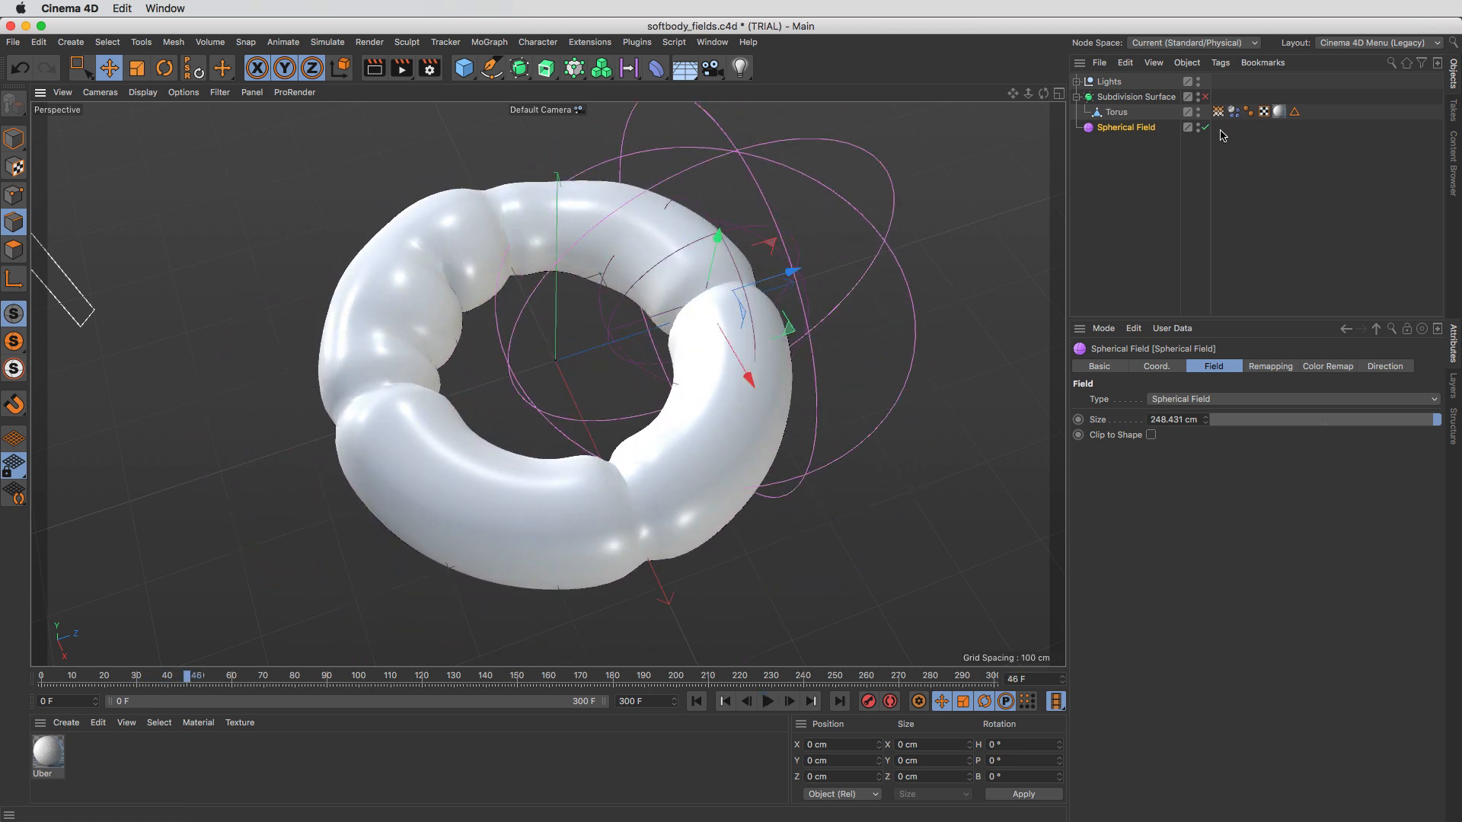
# Step: Enable the Subdivision Surface again and group it with the Torus under a null
pyautogui.click(1294, 111)
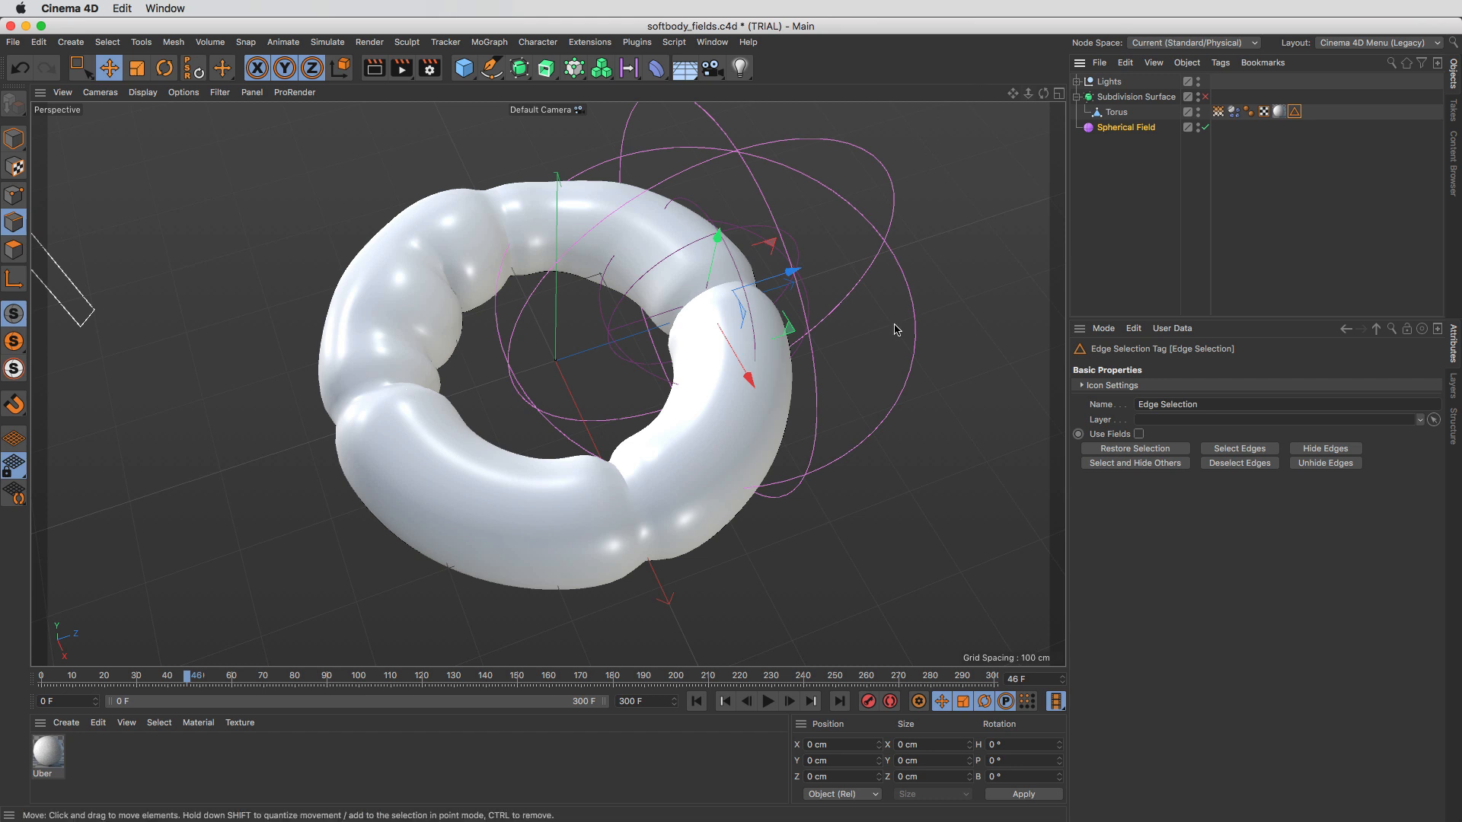
pyautogui.click(1206, 96)
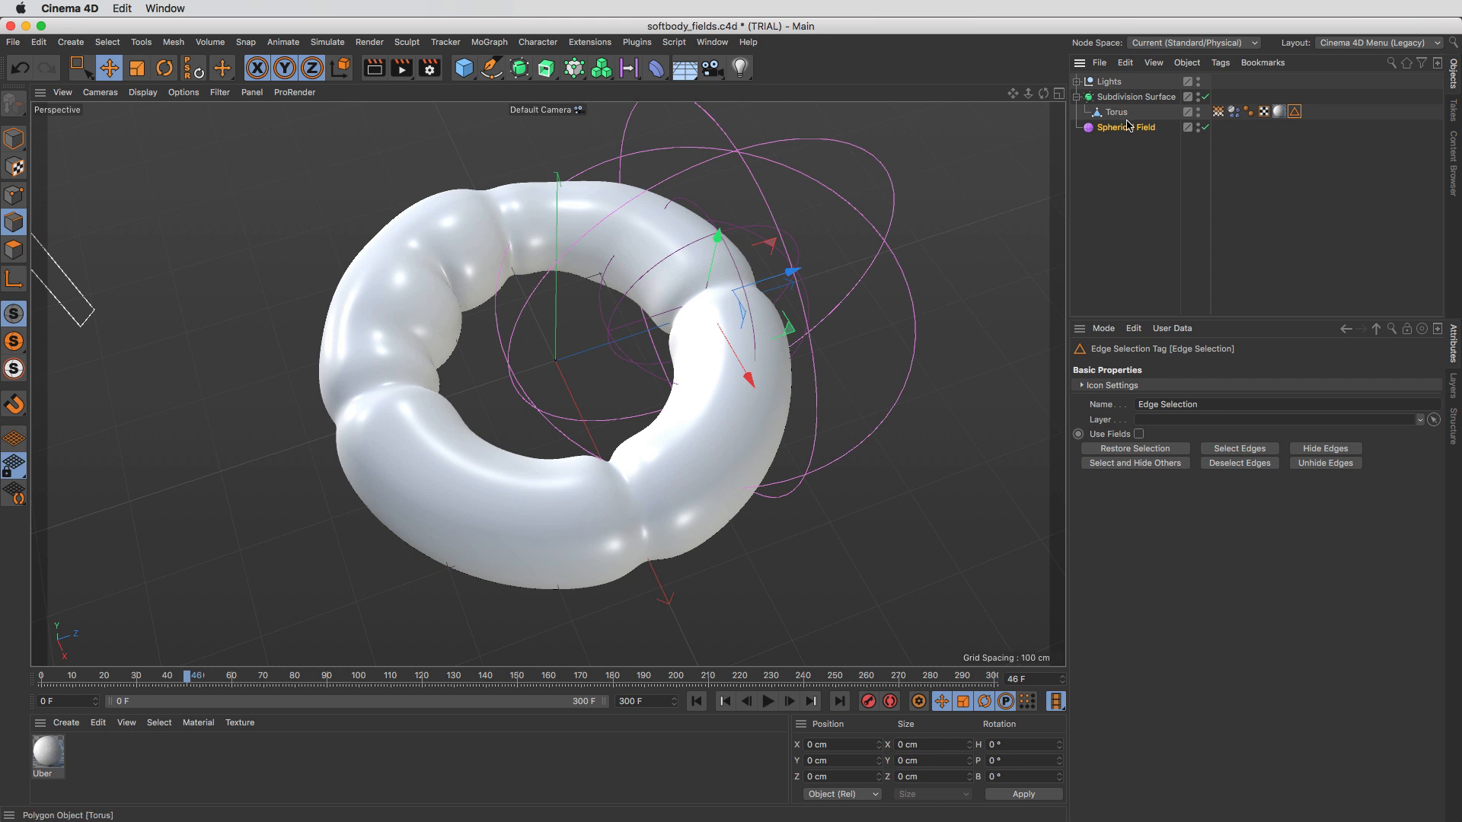
pyautogui.click(1111, 99)
pyautogui.rightClick(1113, 100)
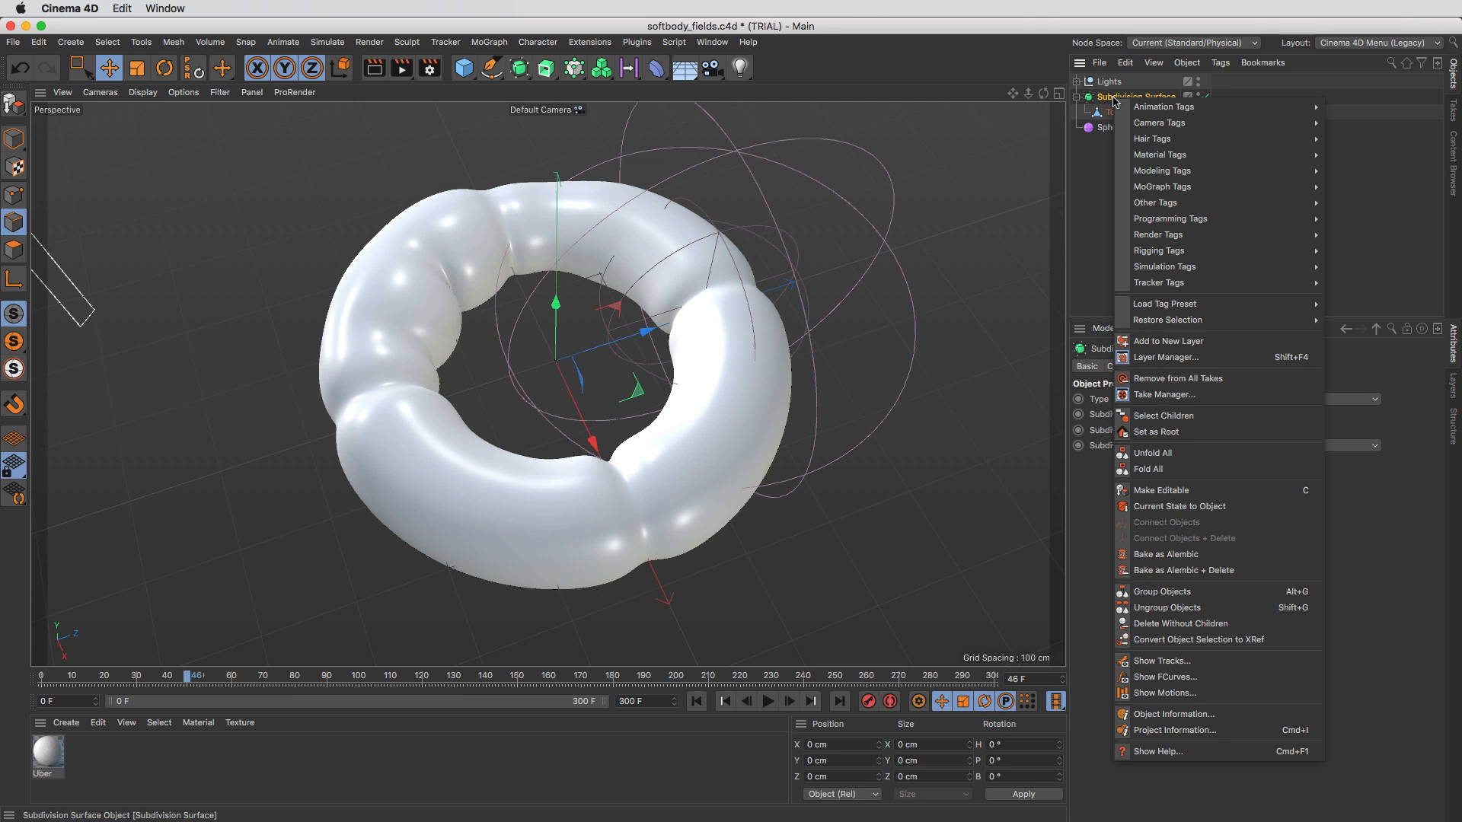
pyautogui.click(1162, 592)
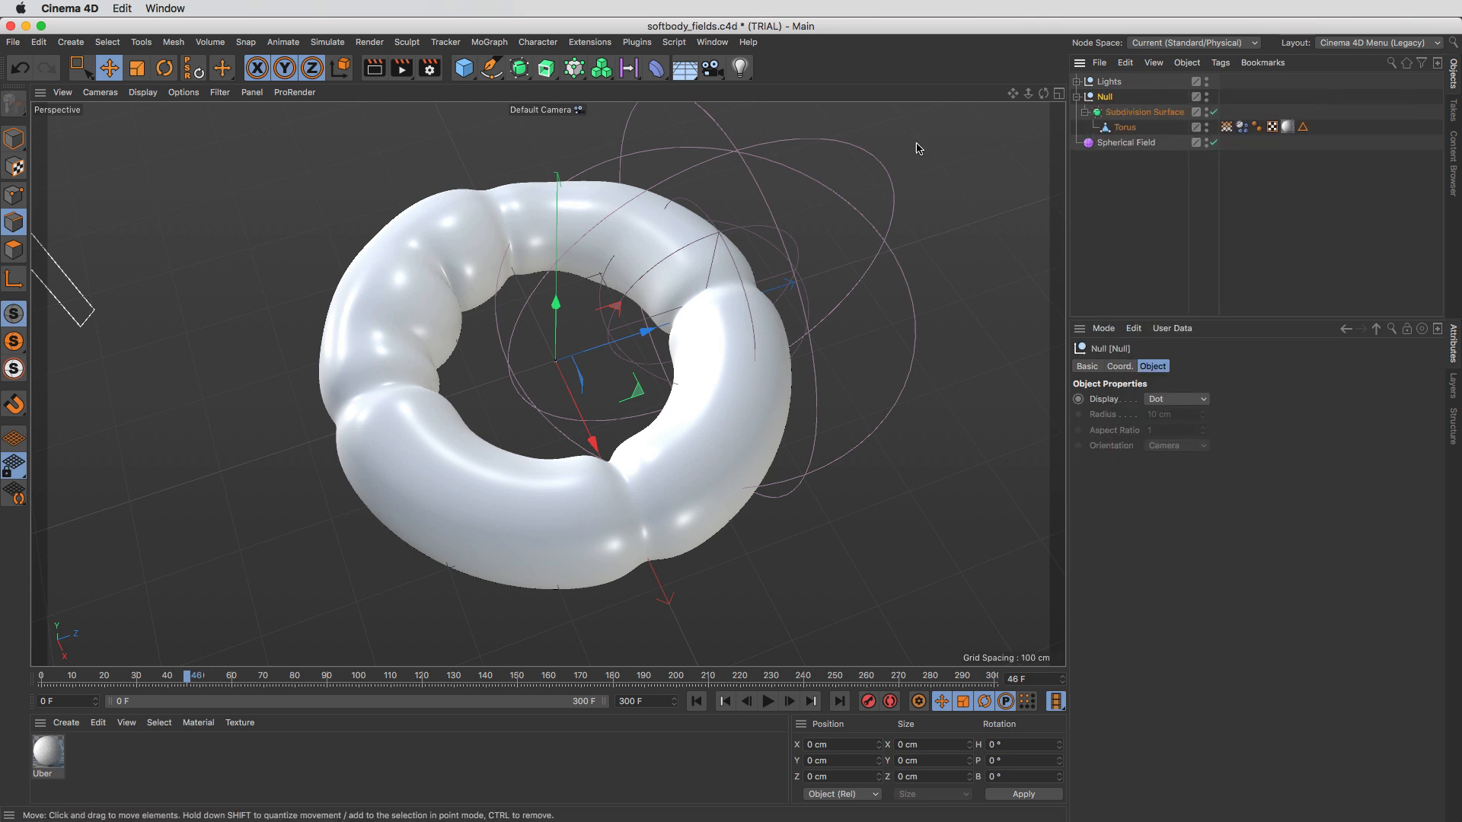
# Step: Add a Bevel deformer inside the null above the Subdivision Surface, using the Torus's Edge Selection with Use Angle off
pyautogui.click(655, 68)
pyautogui.click(724, 280)
pyautogui.moveTo(1108, 82); pyautogui.dragTo(1121, 131)
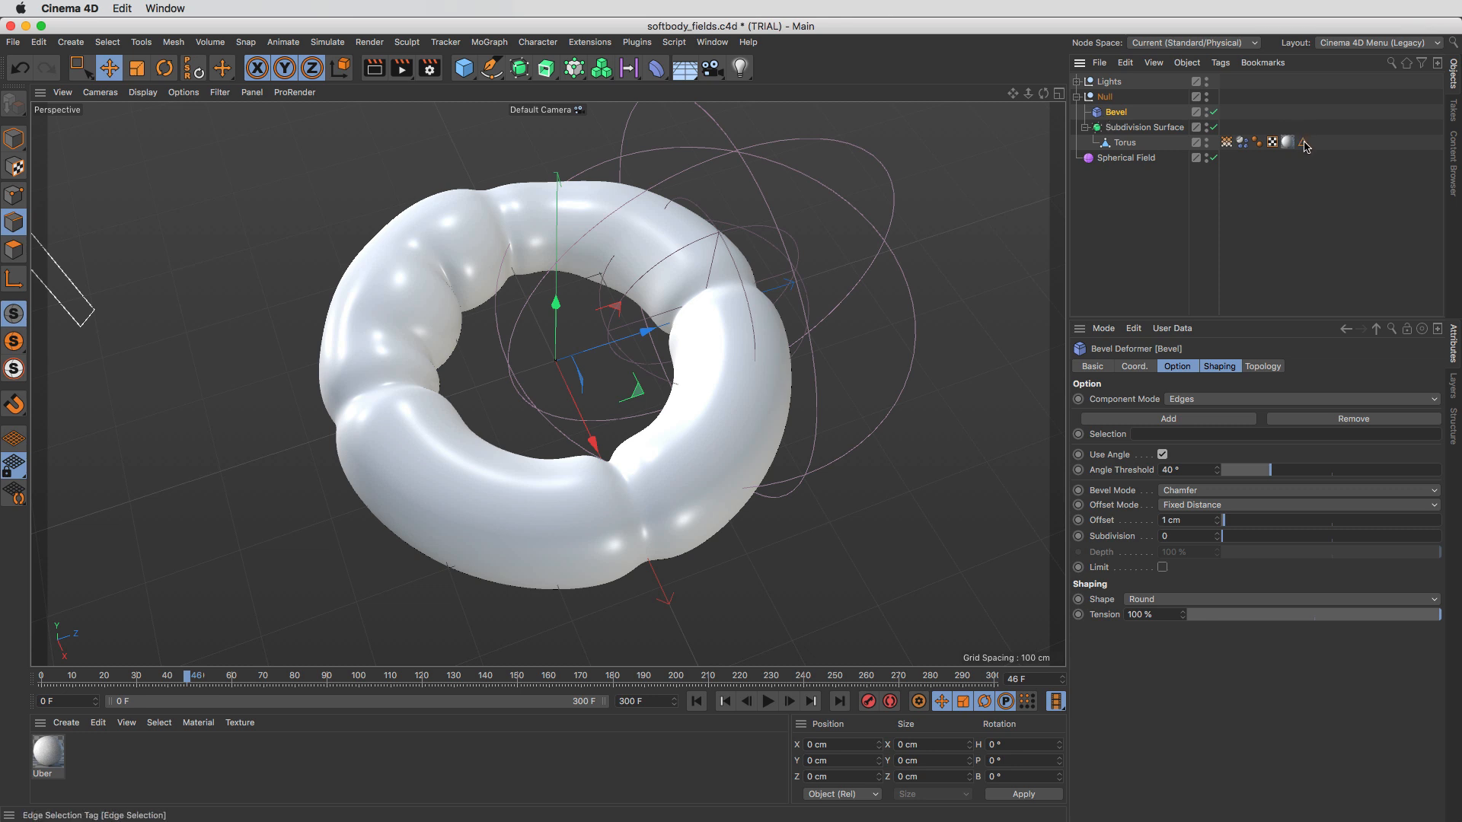
pyautogui.moveTo(1304, 143); pyautogui.dragTo(1209, 447)
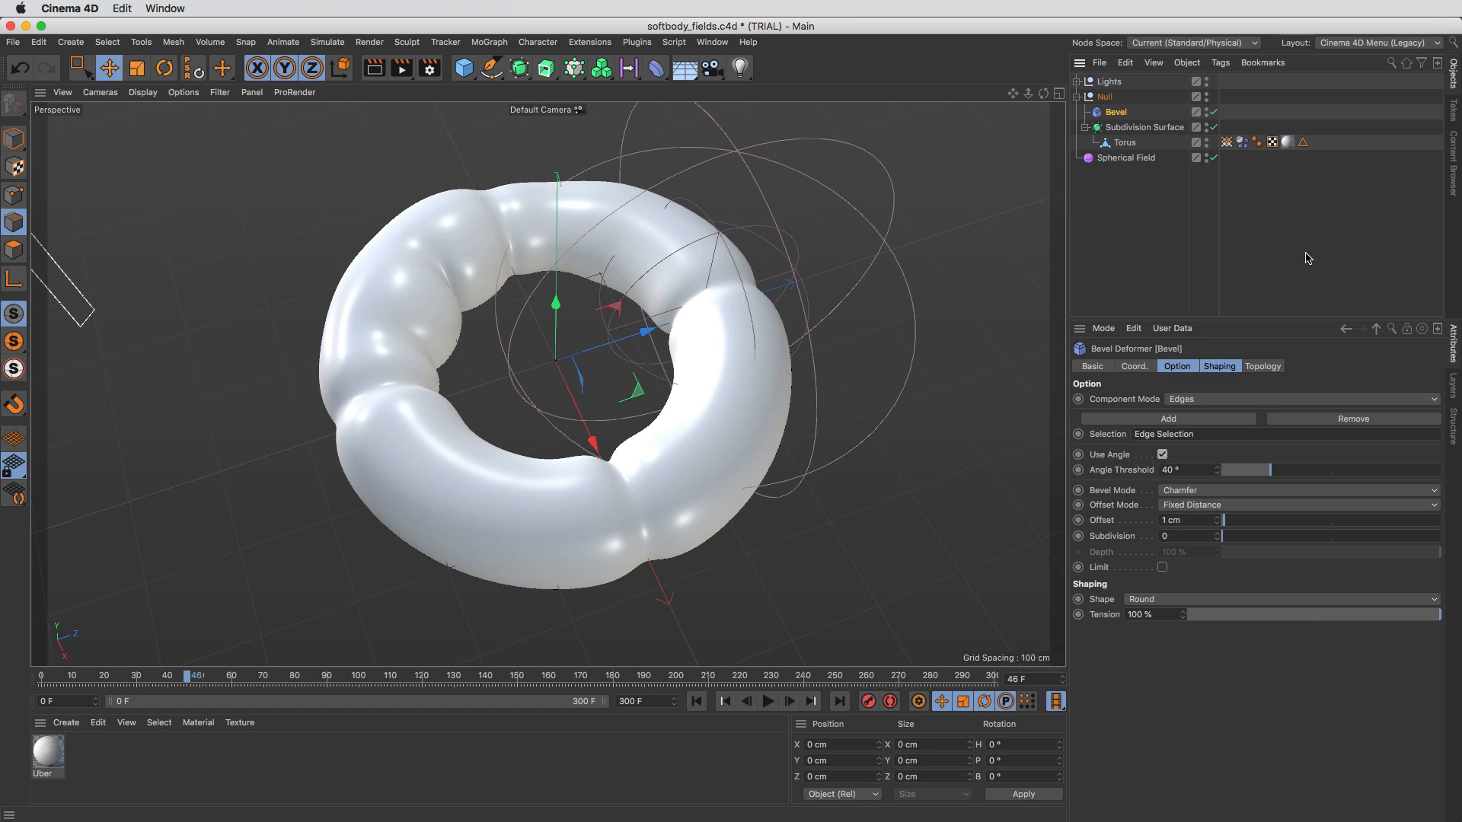
pyautogui.click(1163, 455)
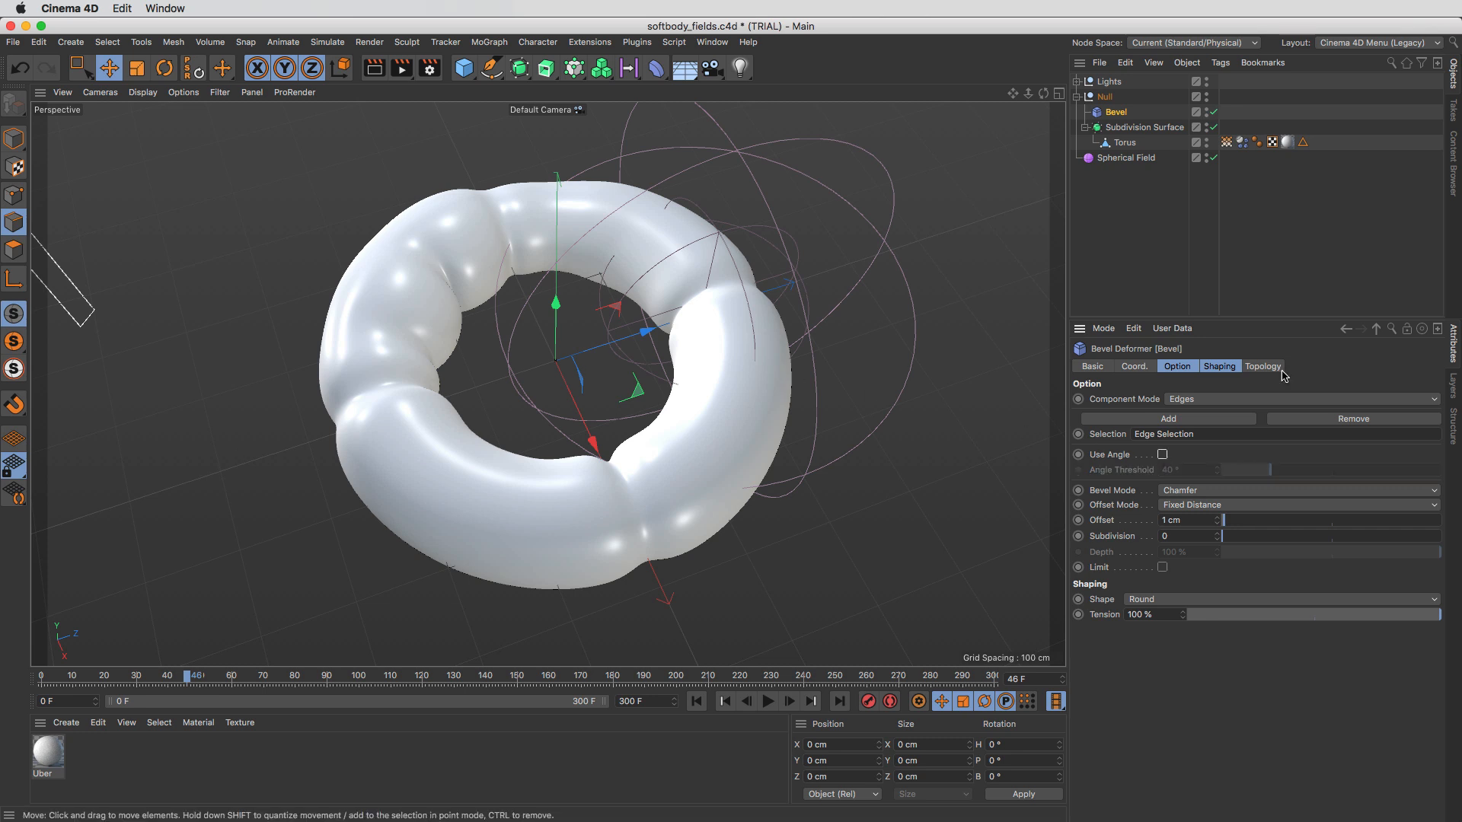
# Step: Try a 7 cm Offset on the Bevel deformer, inspect an edge loop up close and return the Offset to 1 cm
pyautogui.moveTo(1225, 521)
pyautogui.mouseDown()
pyautogui.moveTo(1256, 523)
pyautogui.moveTo(1236, 525)
pyautogui.mouseUp()
pyautogui.scroll(10, 752, 277)
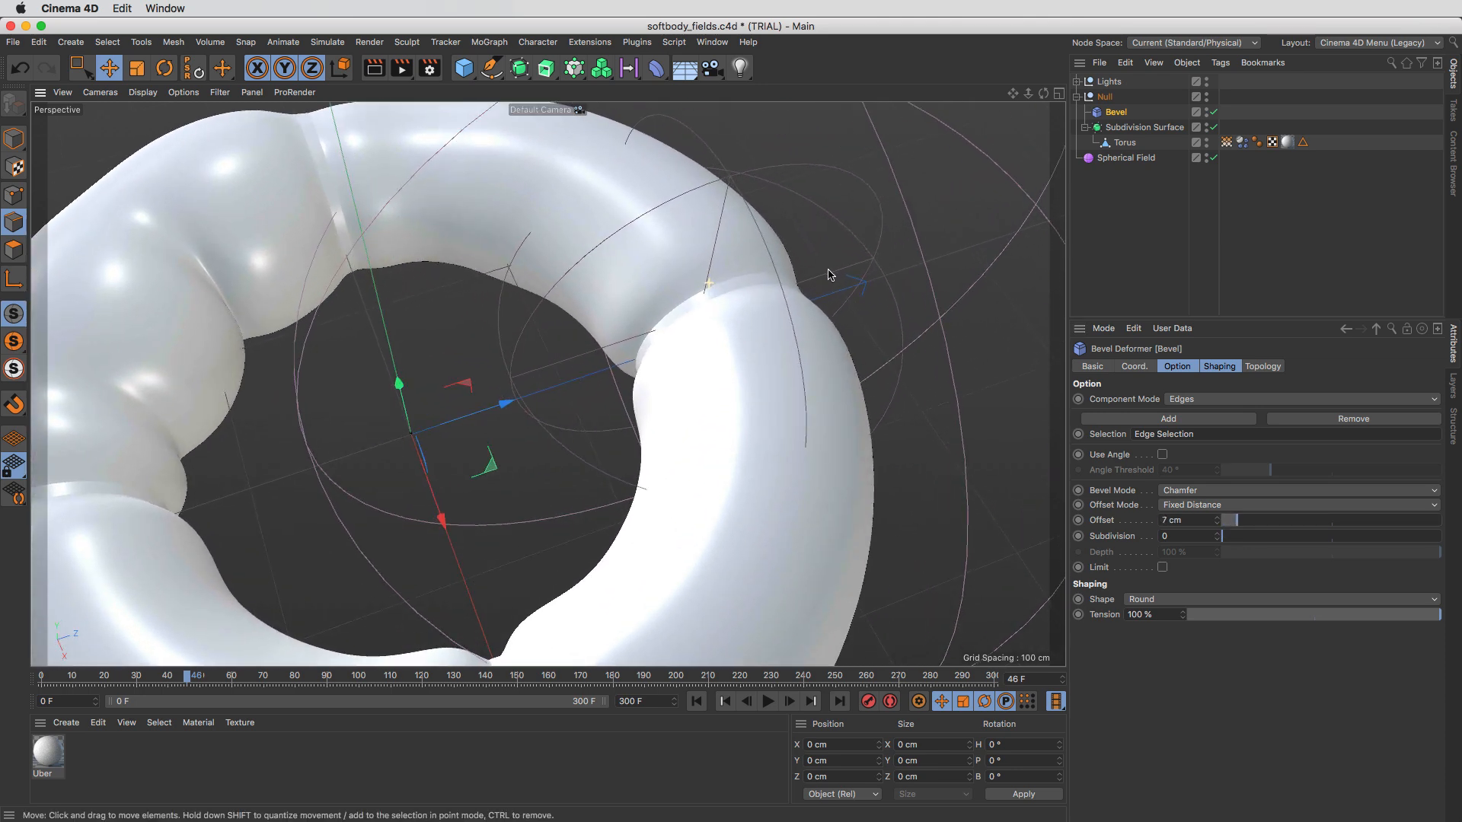
pyautogui.moveTo(1238, 524); pyautogui.dragTo(1221, 524)
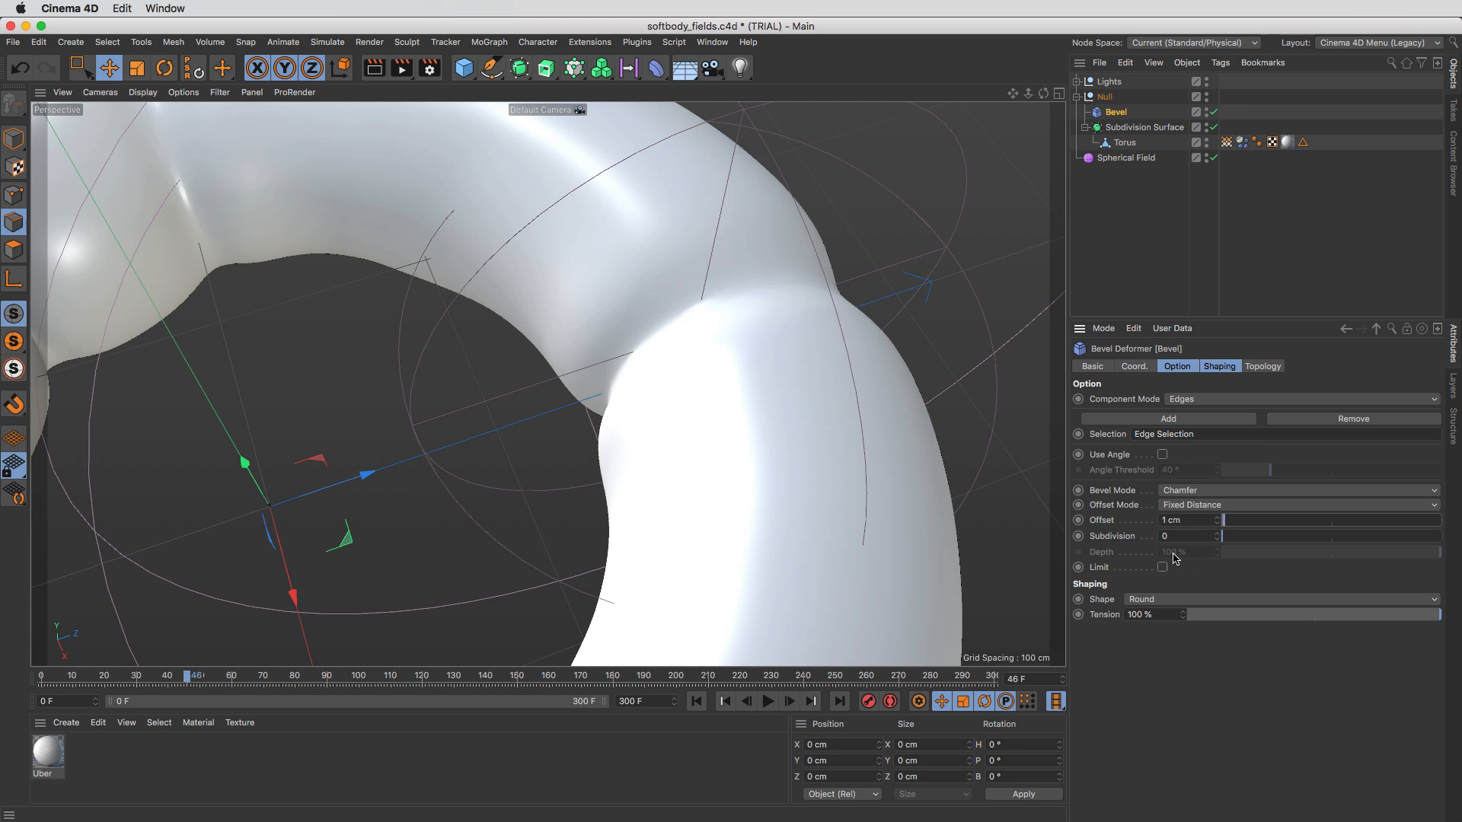
# Step: Show the Bevel deformer's Option and Shaping settings together and set its Shape to User
pyautogui.moveTo(1222, 530)
pyautogui.mouseDown()
pyautogui.moveTo(1235, 526)
pyautogui.moveTo(1221, 525)
pyautogui.mouseUp()
pyautogui.click(1213, 372)
pyautogui.click(1173, 371)
pyautogui.click(1212, 371)
pyautogui.click(1173, 372)
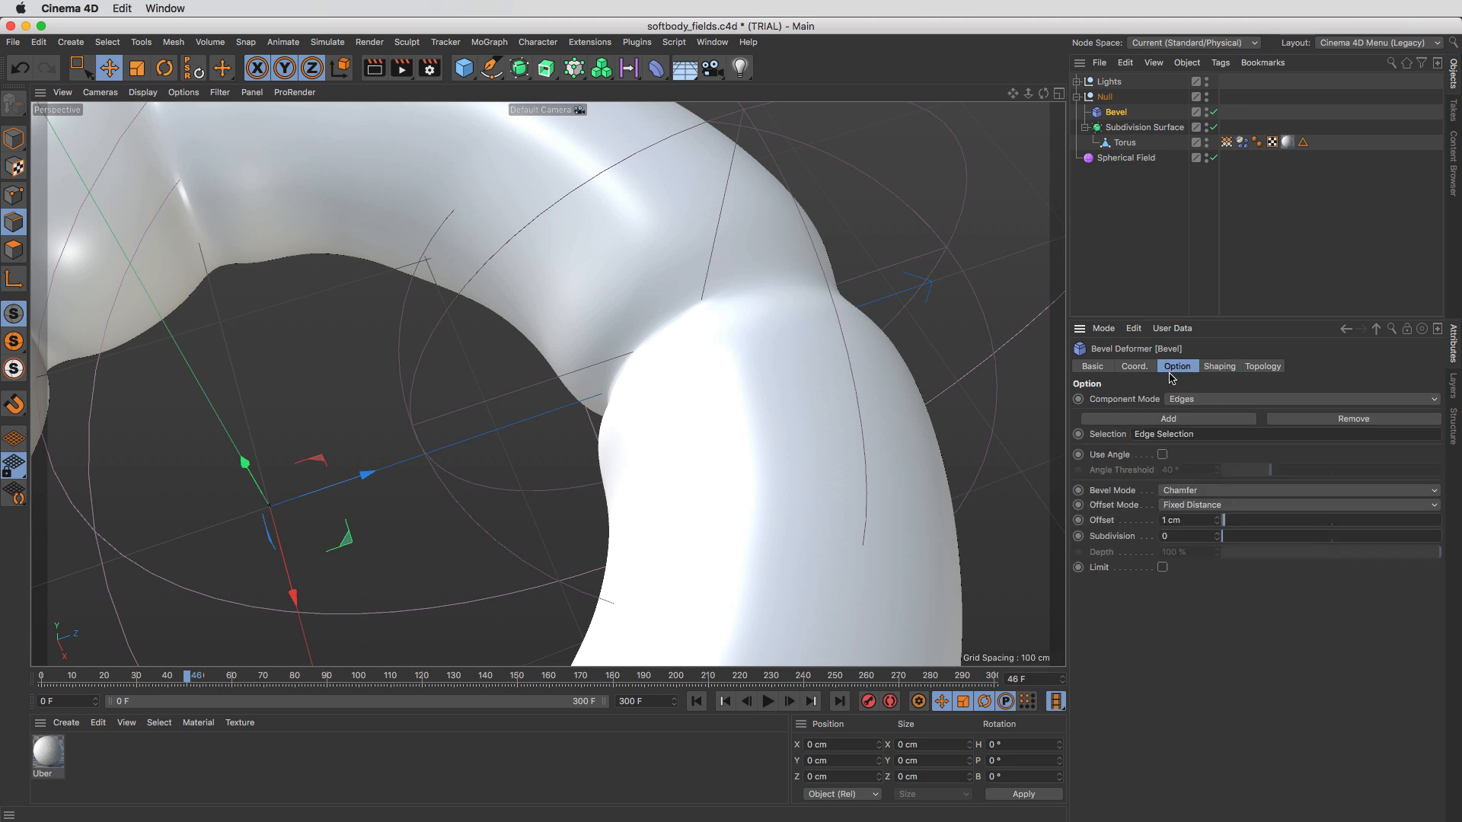
pyautogui.keyDown('shift'); pyautogui.click(1219, 369); pyautogui.keyUp('shift')
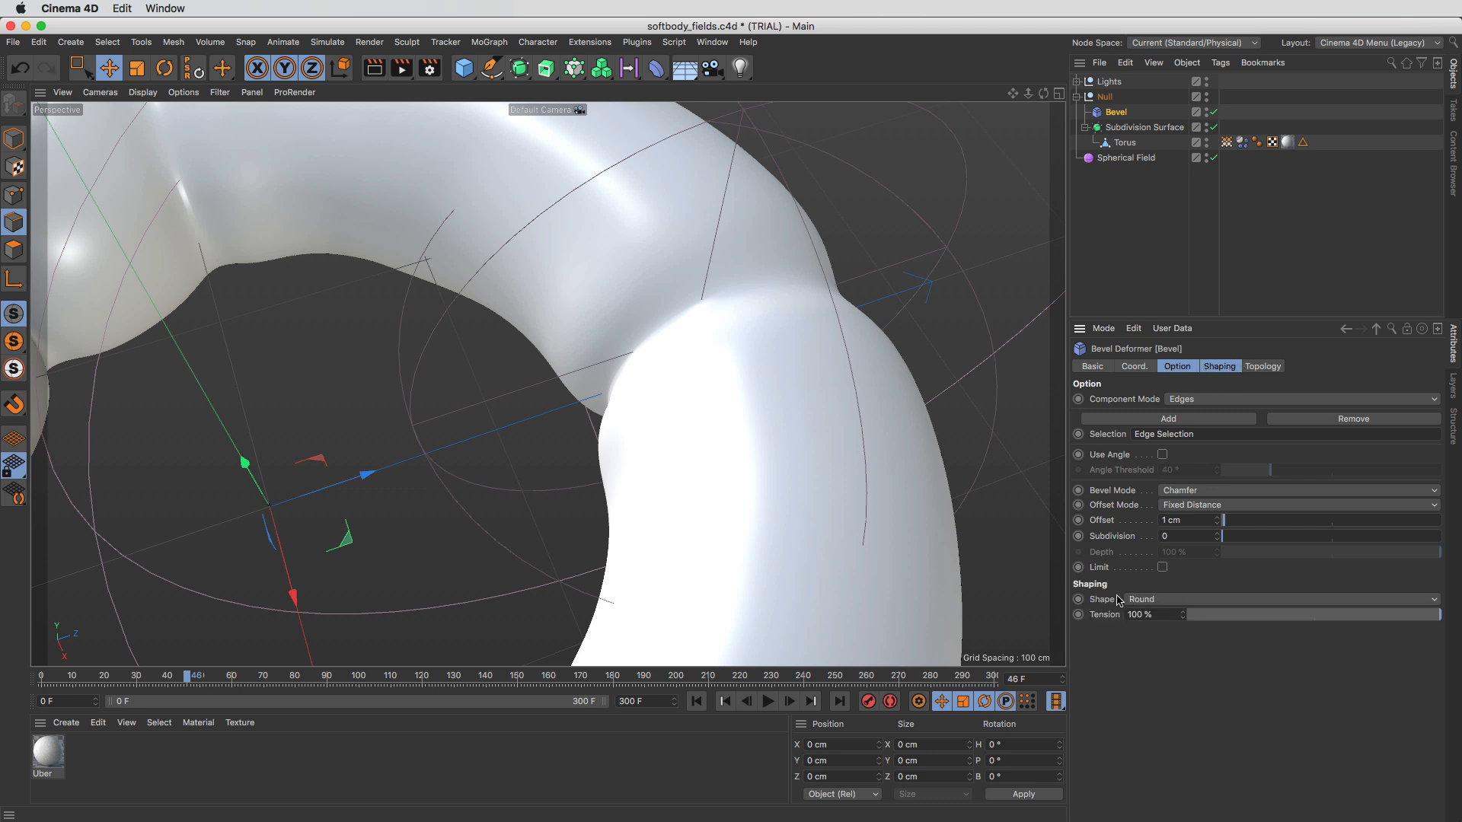
pyautogui.click(1147, 600)
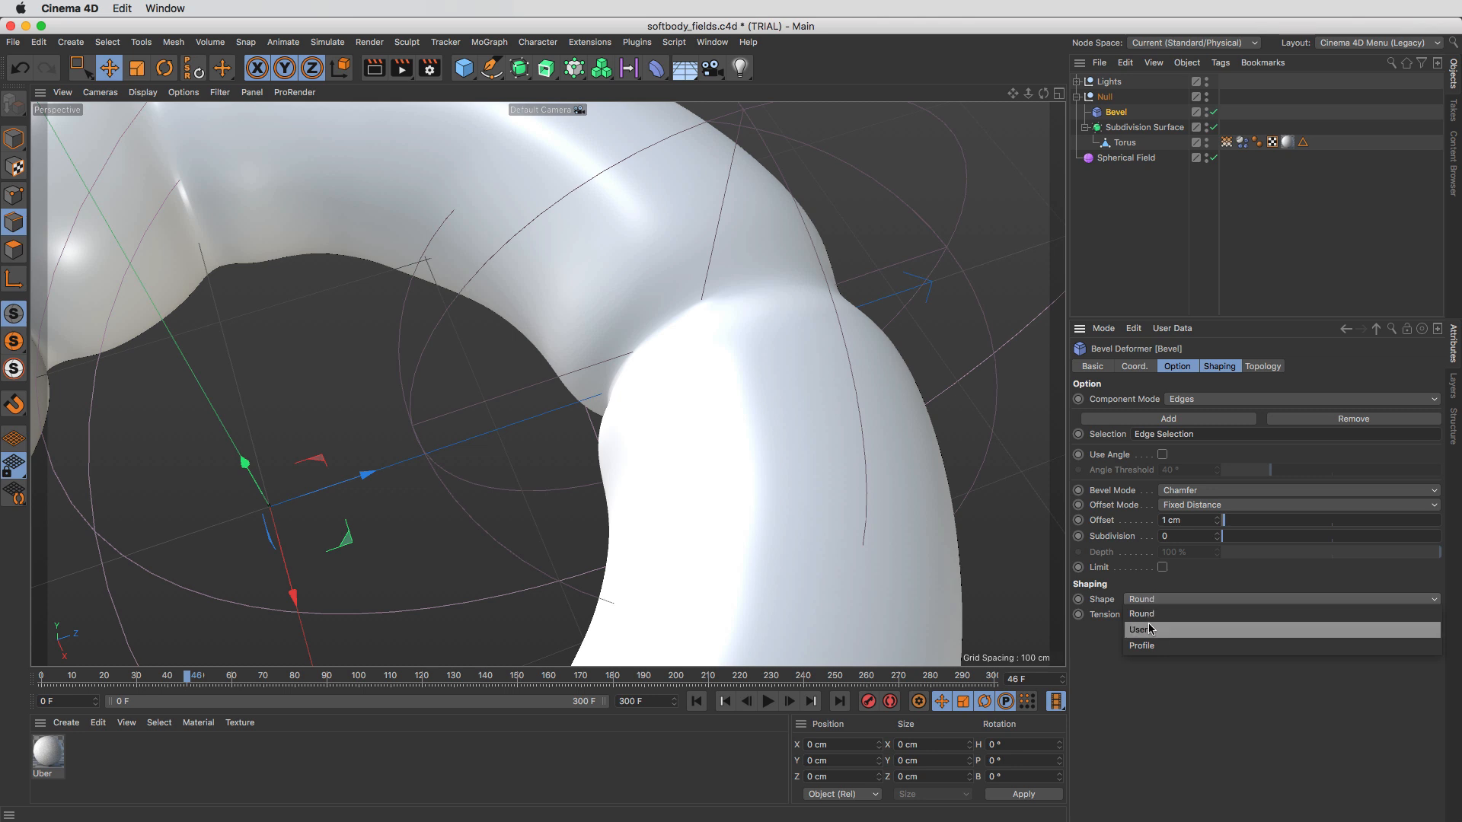
pyautogui.click(1141, 630)
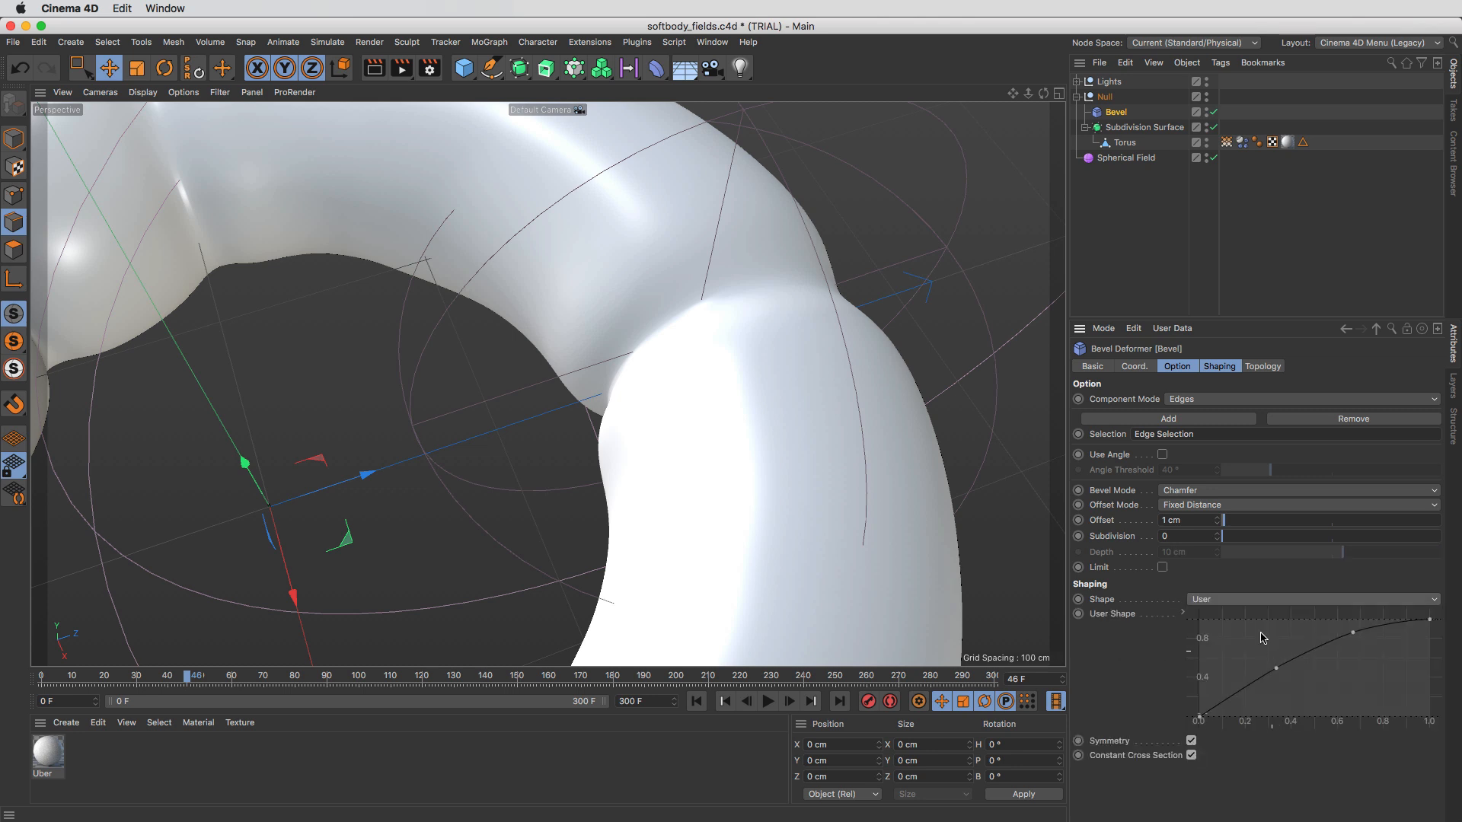
# Step: Give the bevel a 5 cm Offset and Subdivision 4, and bend the User Shape curve into a rounded ridge profile
pyautogui.moveTo(1228, 522); pyautogui.dragTo(1232, 521)
pyautogui.moveTo(1279, 669); pyautogui.dragTo(1268, 664)
pyautogui.moveTo(1238, 541)
pyautogui.mouseDown()
pyautogui.moveTo(1195, 543)
pyautogui.moveTo(1267, 537)
pyautogui.mouseUp()
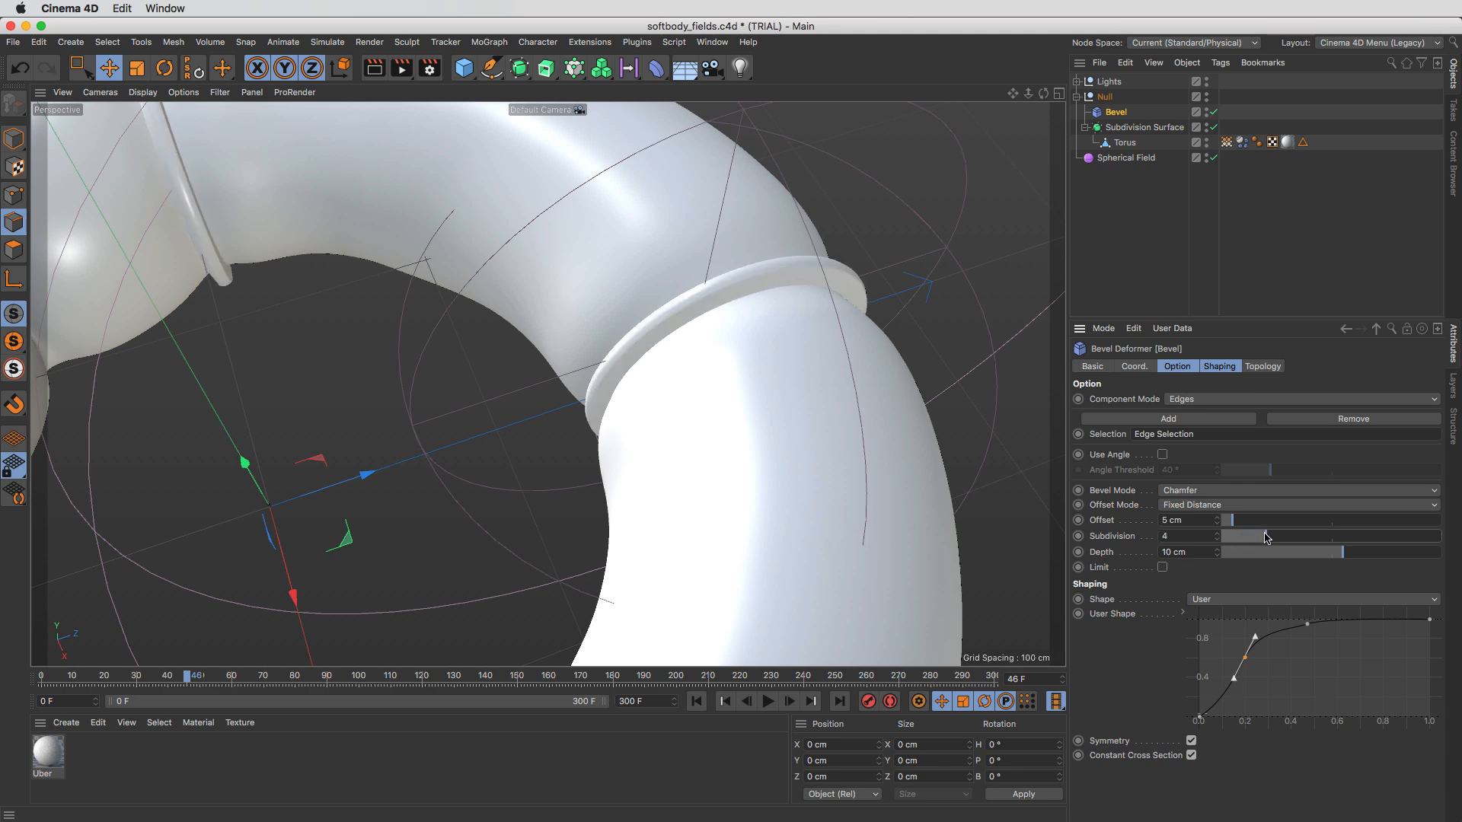
pyautogui.keyDown('alt'); pyautogui.moveTo(722, 367); pyautogui.dragTo(677, 356); pyautogui.keyUp('alt')
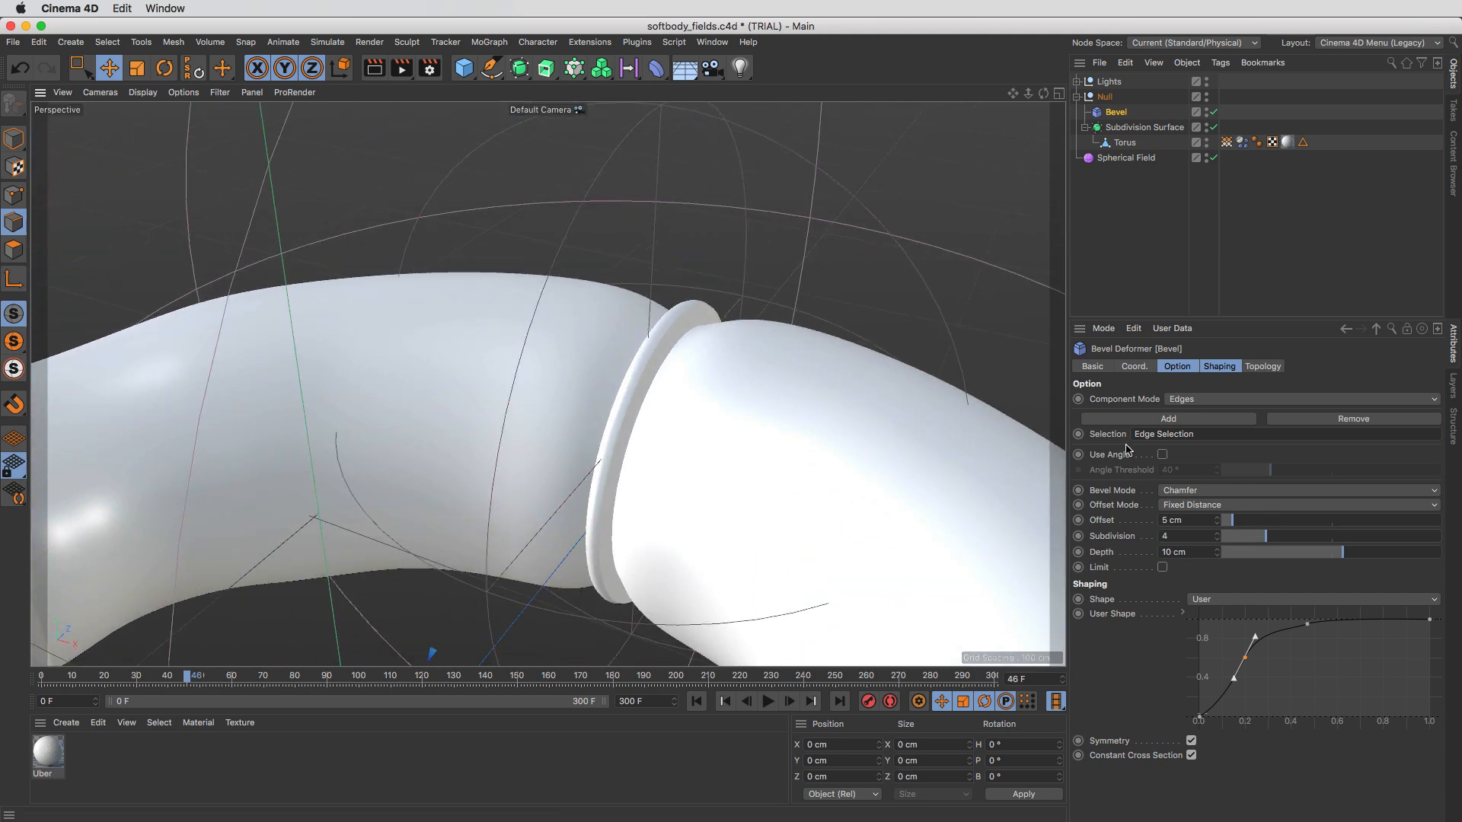
pyautogui.moveTo(1246, 658); pyautogui.dragTo(1312, 648)
pyautogui.moveTo(1302, 638); pyautogui.dragTo(1266, 648)
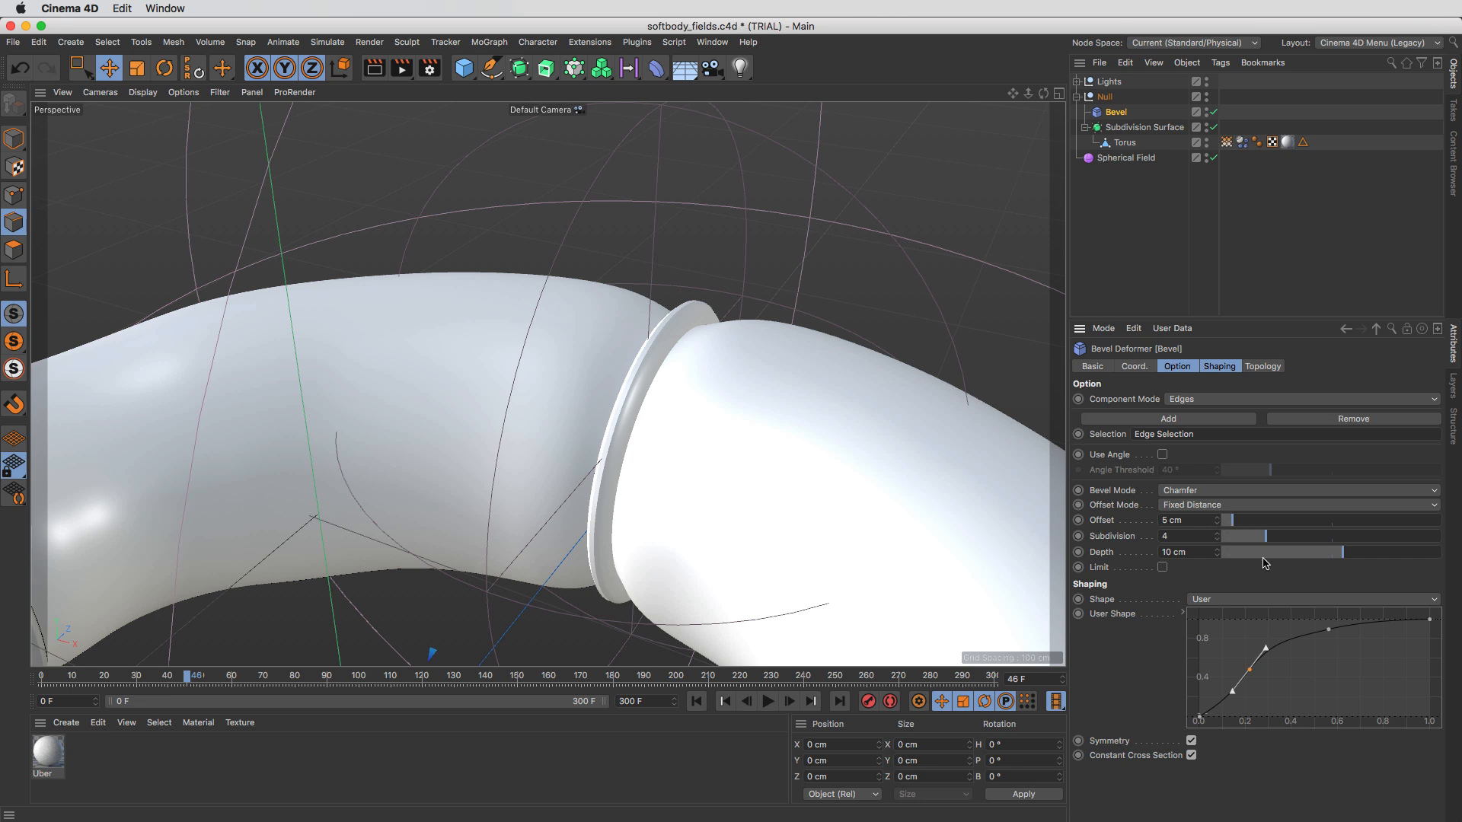
# Step: Reduce the bevel's Depth to 3 cm and its Offset to 1.5 cm
pyautogui.moveTo(1341, 556); pyautogui.dragTo(1335, 557)
pyautogui.click(1218, 523)
pyautogui.click(1218, 524)
pyautogui.click(1218, 525)
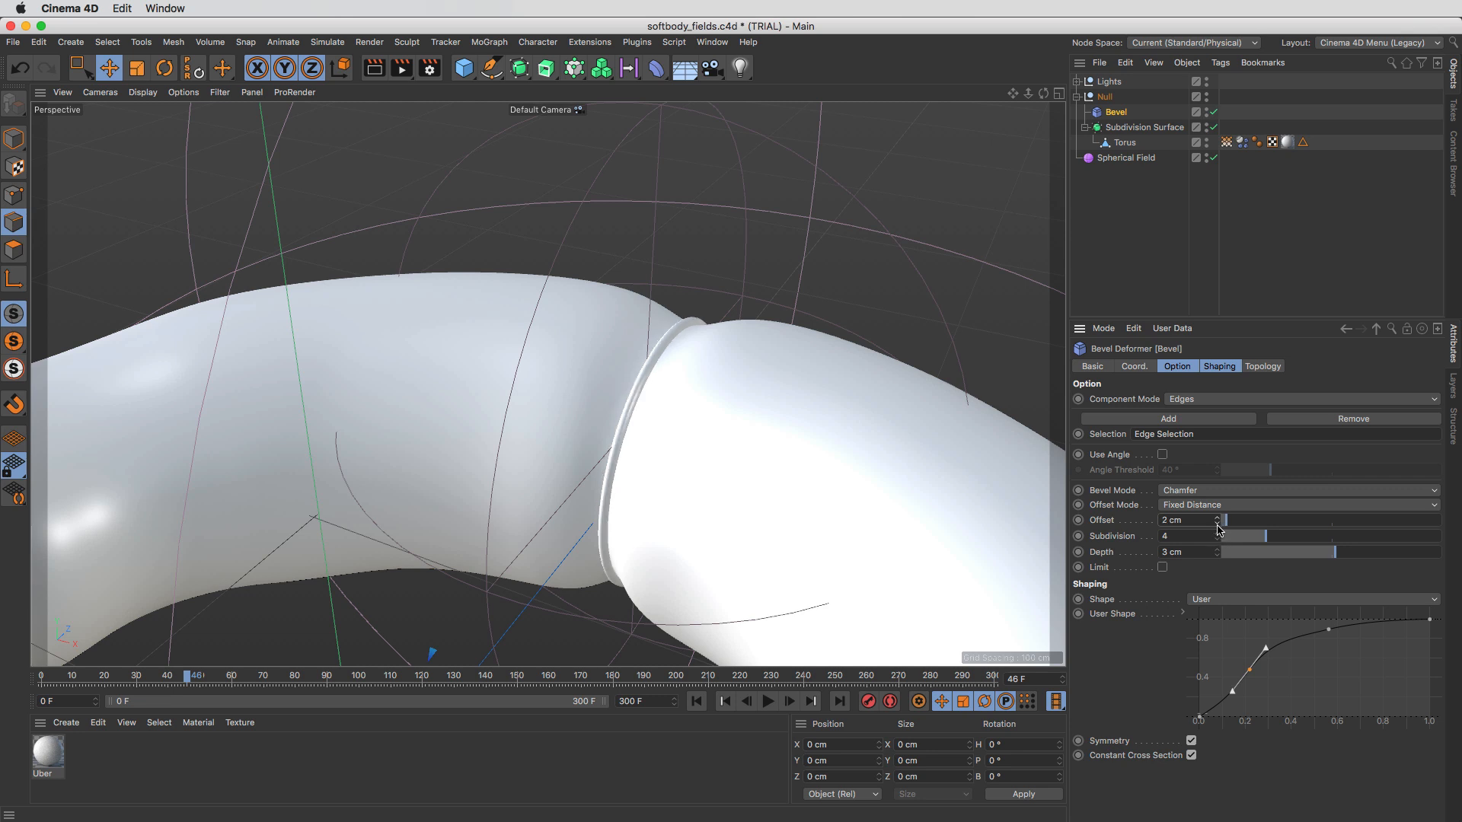
pyautogui.doubleClick(1212, 522)
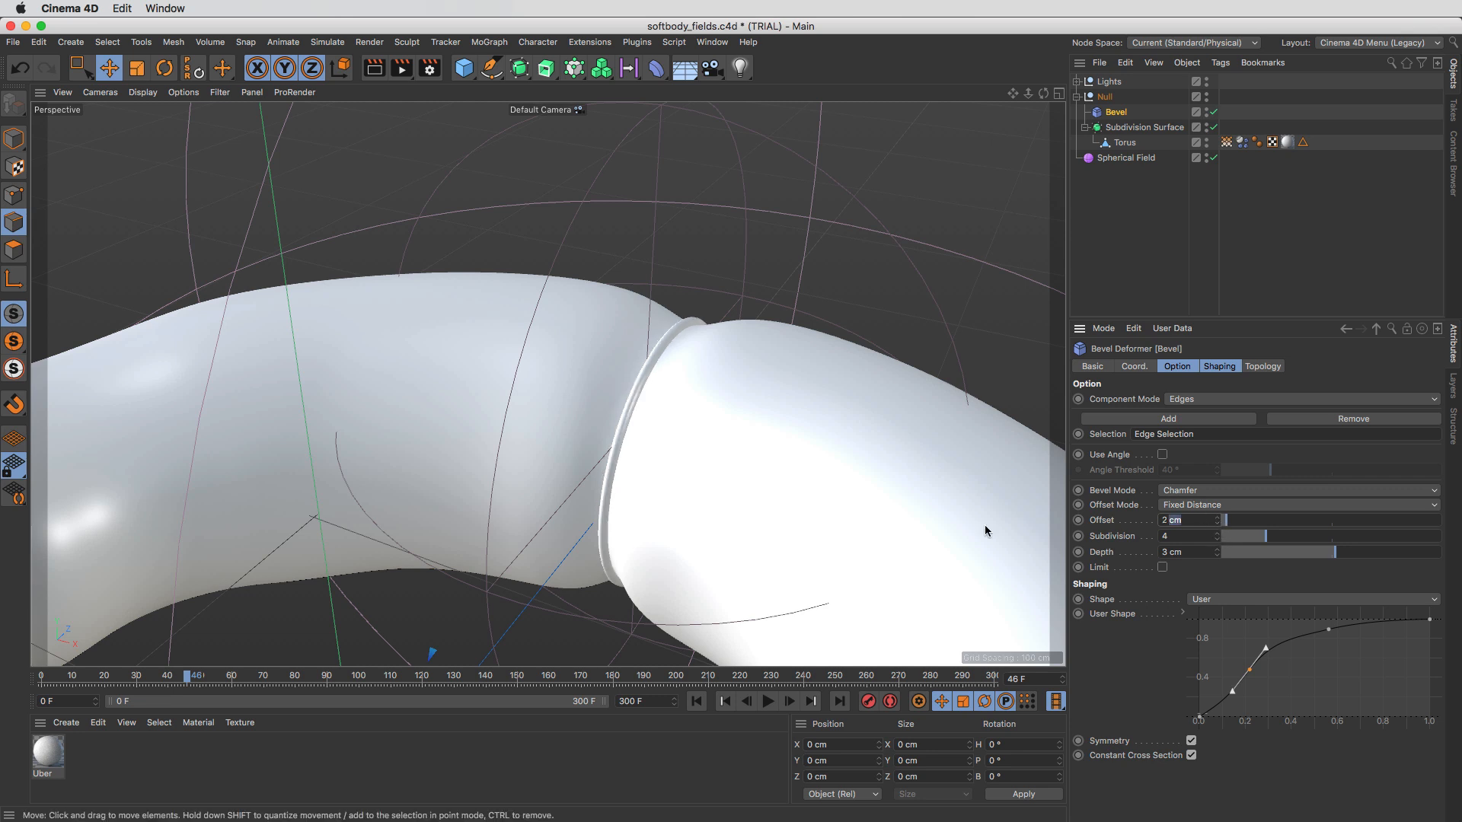
pyautogui.write('1.5')
pyautogui.press('Return')
# Step: Set the bevel's Depth to 2 cm and Subdivision to 5, and shift the User Shape curve's middle point to about 0.37
pyautogui.keyDown('alt'); pyautogui.moveTo(985, 524); pyautogui.dragTo(848, 407); pyautogui.keyUp('alt')
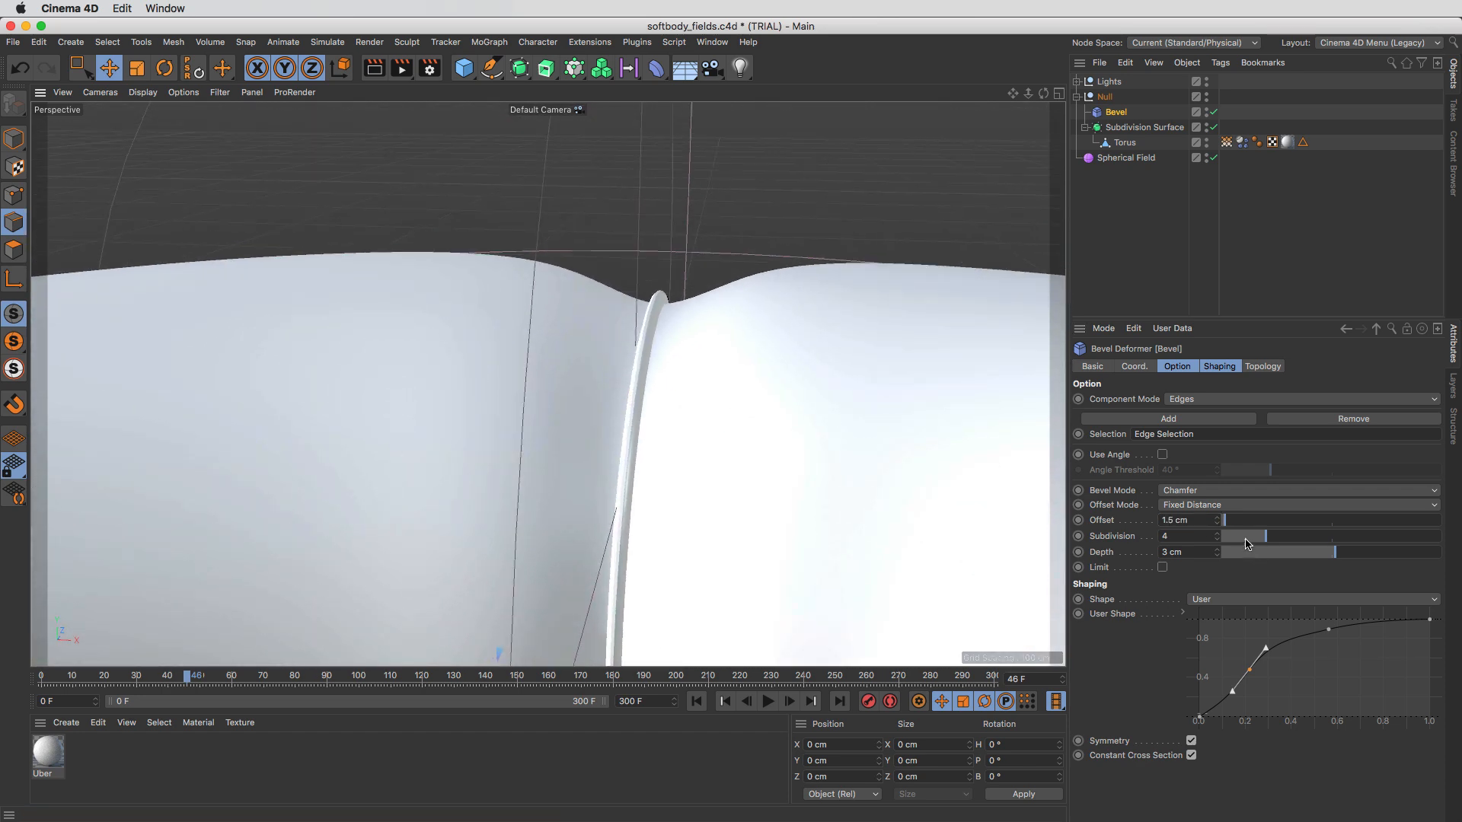
pyautogui.click(1216, 555)
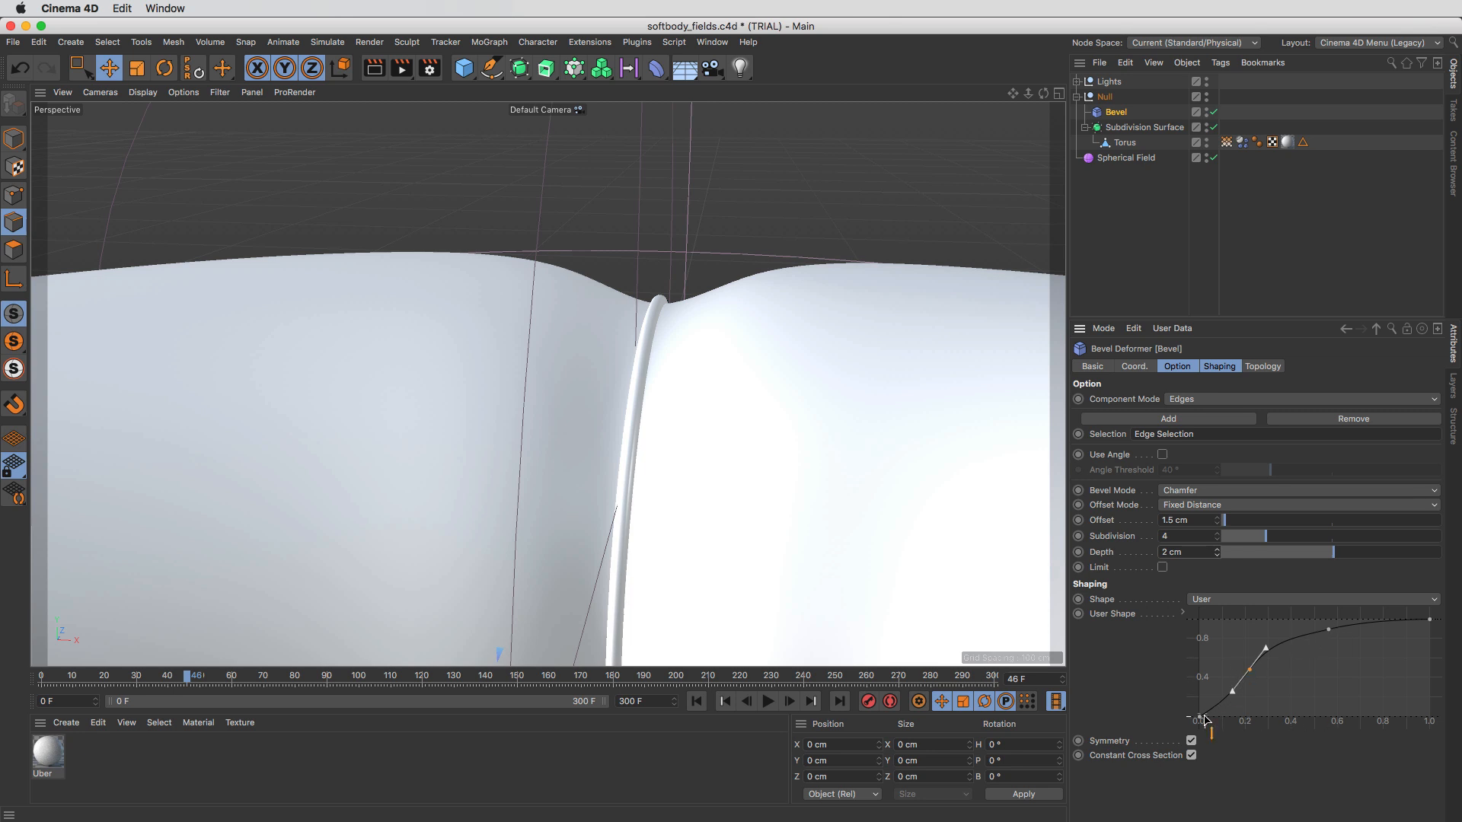
pyautogui.moveTo(1258, 675); pyautogui.dragTo(1285, 659)
pyautogui.moveTo(1266, 536); pyautogui.dragTo(1276, 536)
# Step: Examine the beveled seams up close from several angles, then frame the whole Torus
pyautogui.keyDown('alt'); pyautogui.moveTo(657, 320); pyautogui.dragTo(691, 365); pyautogui.keyUp('alt')
pyautogui.keyDown('alt'); pyautogui.moveTo(692, 366); pyautogui.dragTo(585, 386, button='right'); pyautogui.keyUp('alt')
pyautogui.keyDown('alt'); pyautogui.moveTo(585, 385); pyautogui.dragTo(726, 263, button='middle'); pyautogui.keyUp('alt')
pyautogui.keyDown('alt'); pyautogui.moveTo(725, 267); pyautogui.dragTo(730, 236); pyautogui.keyUp('alt')
pyautogui.keyDown('alt'); pyautogui.moveTo(731, 236); pyautogui.dragTo(660, 262, button='right'); pyautogui.keyUp('alt')
pyautogui.keyDown('alt'); pyautogui.moveTo(650, 393); pyautogui.dragTo(327, 399); pyautogui.keyUp('alt')
pyautogui.keyDown('alt'); pyautogui.moveTo(326, 394); pyautogui.dragTo(399, 411, button='right'); pyautogui.keyUp('alt')
pyautogui.keyDown('alt'); pyautogui.moveTo(399, 411); pyautogui.dragTo(488, 521); pyautogui.keyUp('alt')
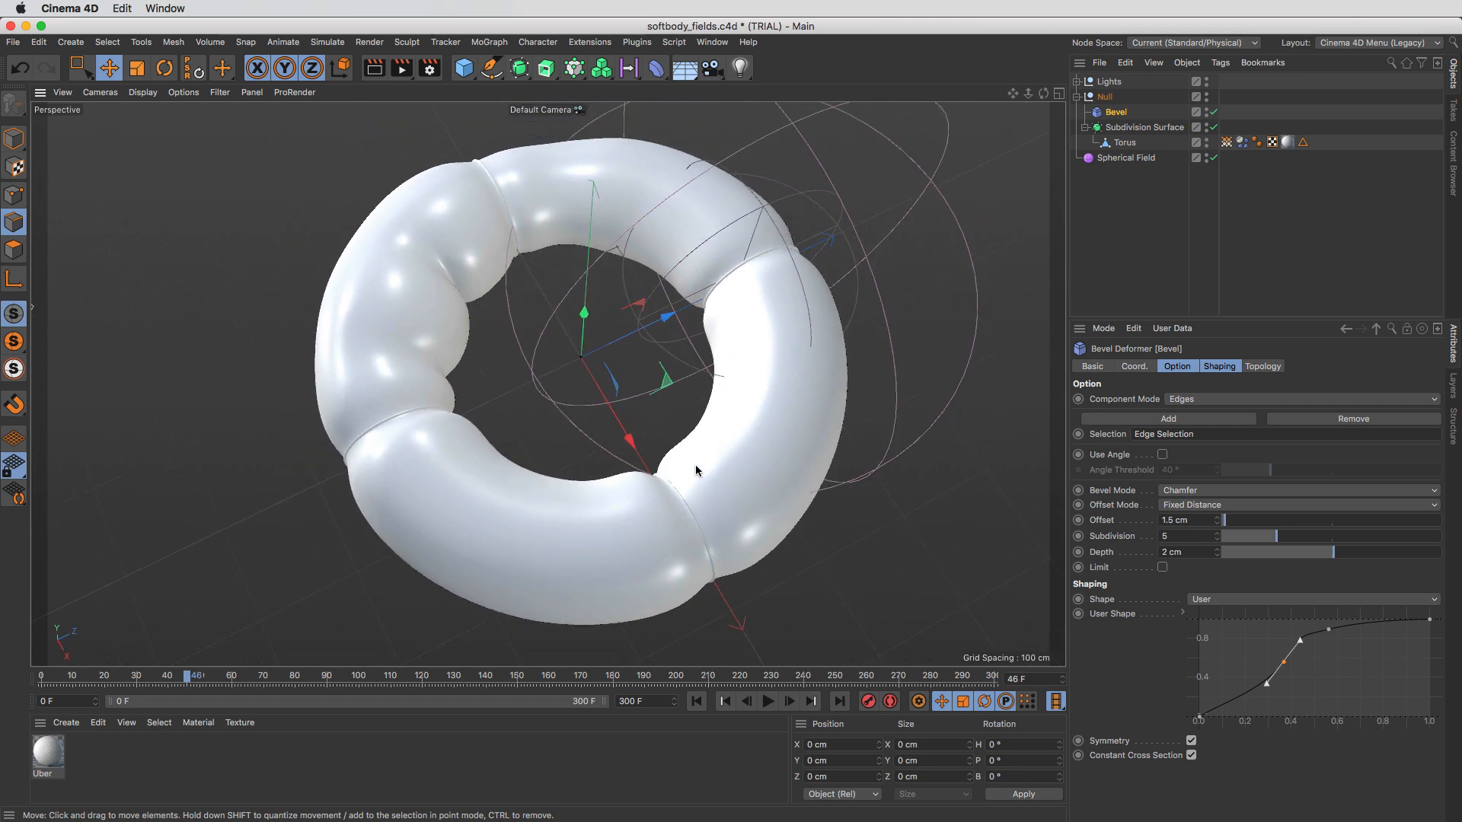
# Step: Replay the simulation from the first frame, move the Spherical Field to the Torus's lower right side and stop at frame 21
pyautogui.click(694, 702)
pyautogui.click(768, 701)
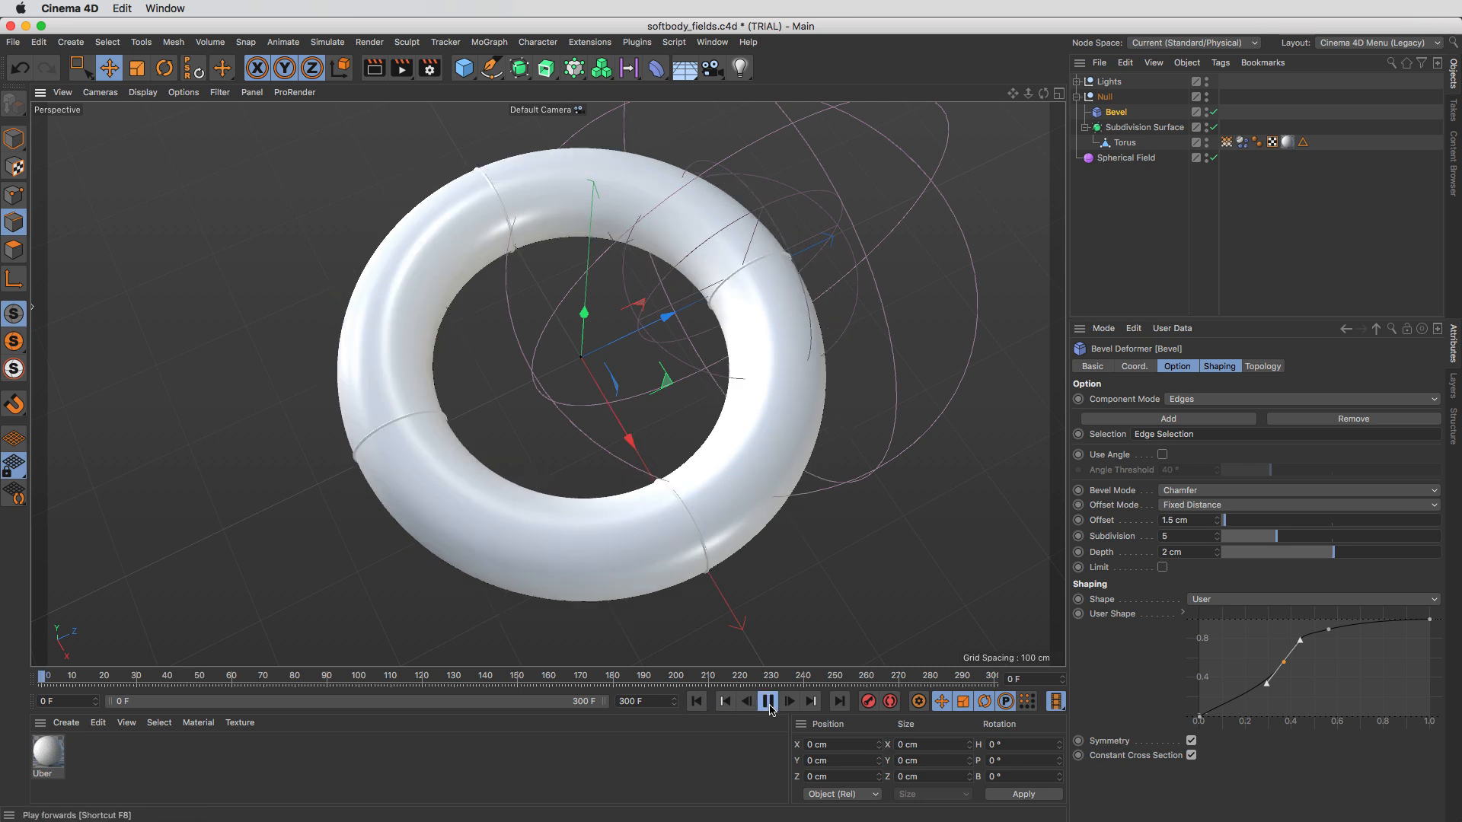
pyautogui.click(1084, 168)
pyautogui.click(1121, 157)
pyautogui.moveTo(836, 377); pyautogui.dragTo(813, 465)
pyautogui.press('F8')
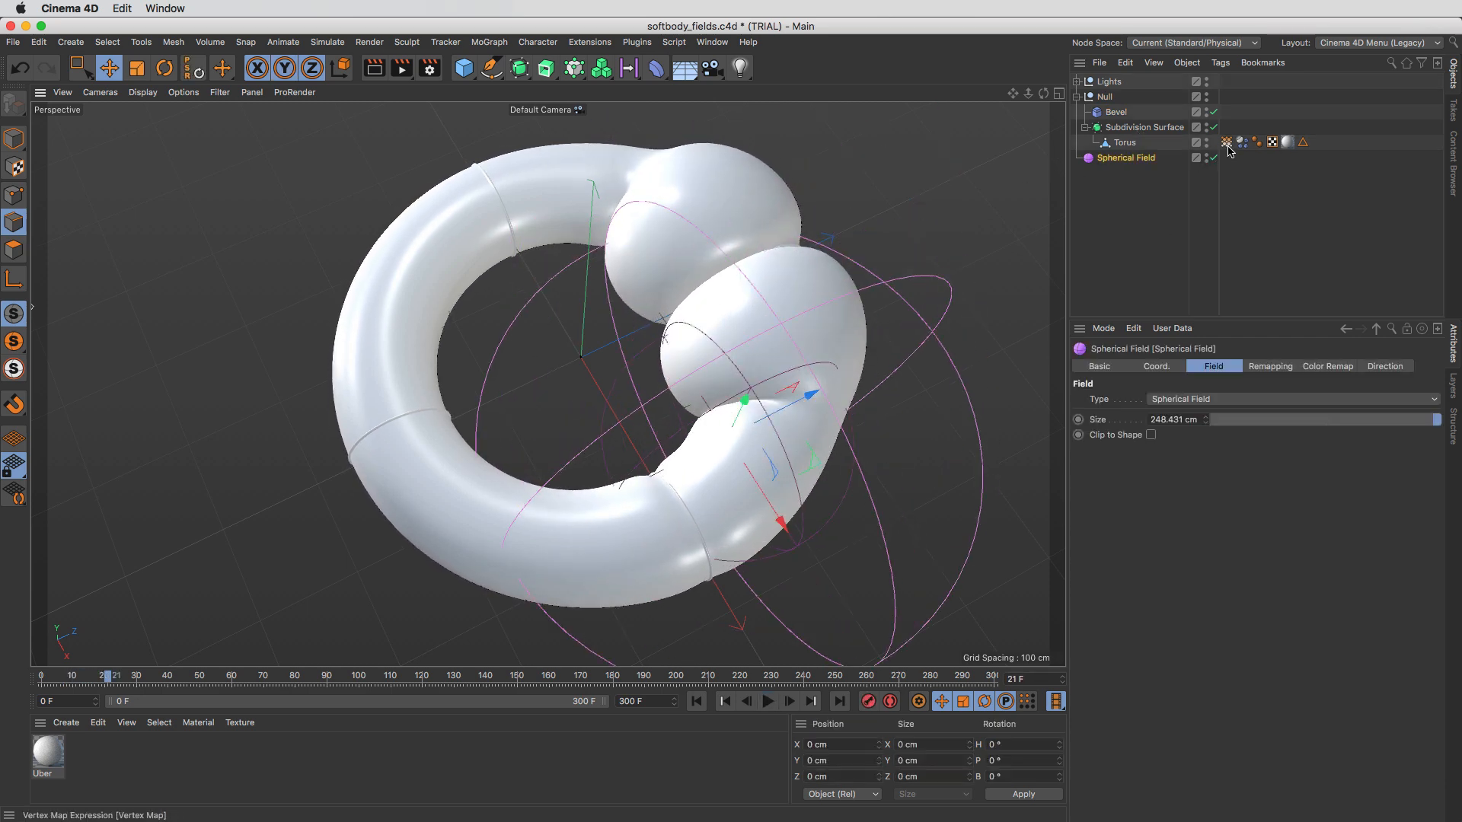
# Step: Add a Random Field on top of the Torus's Vertex Map field layers, with Max blending and 26.6 % opacity
pyautogui.click(1227, 143)
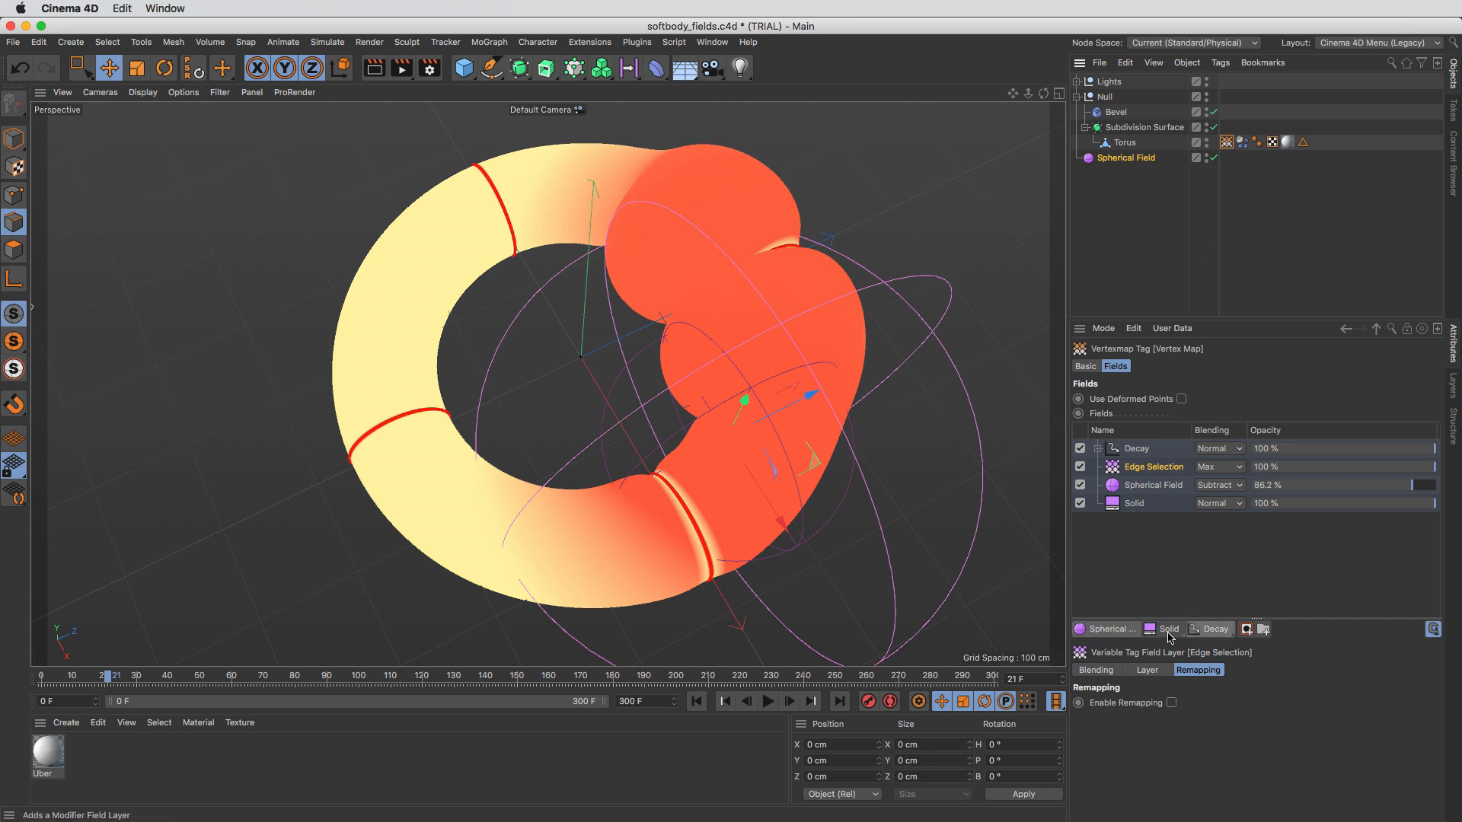
pyautogui.click(1140, 631)
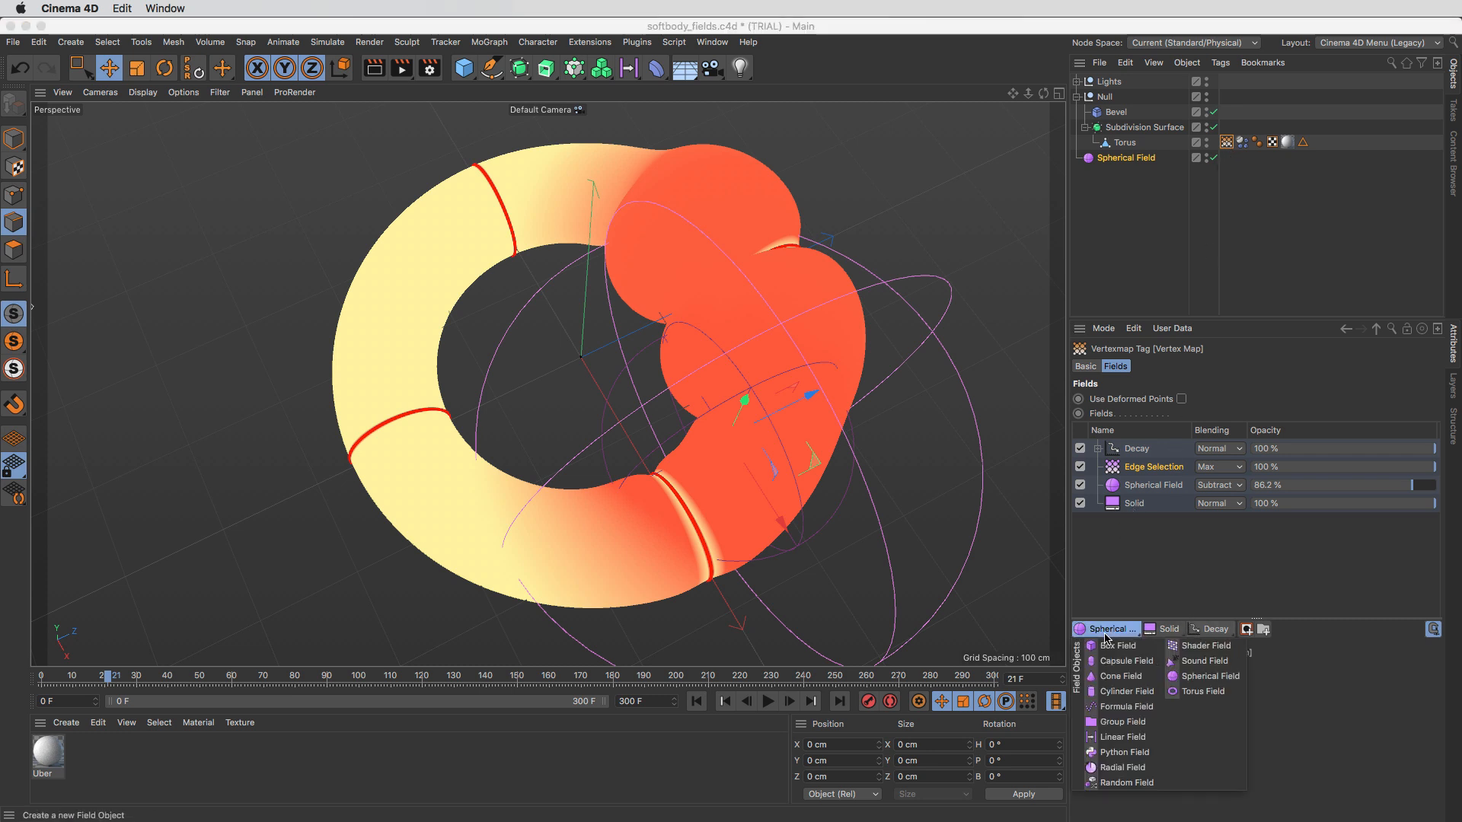
pyautogui.click(1127, 783)
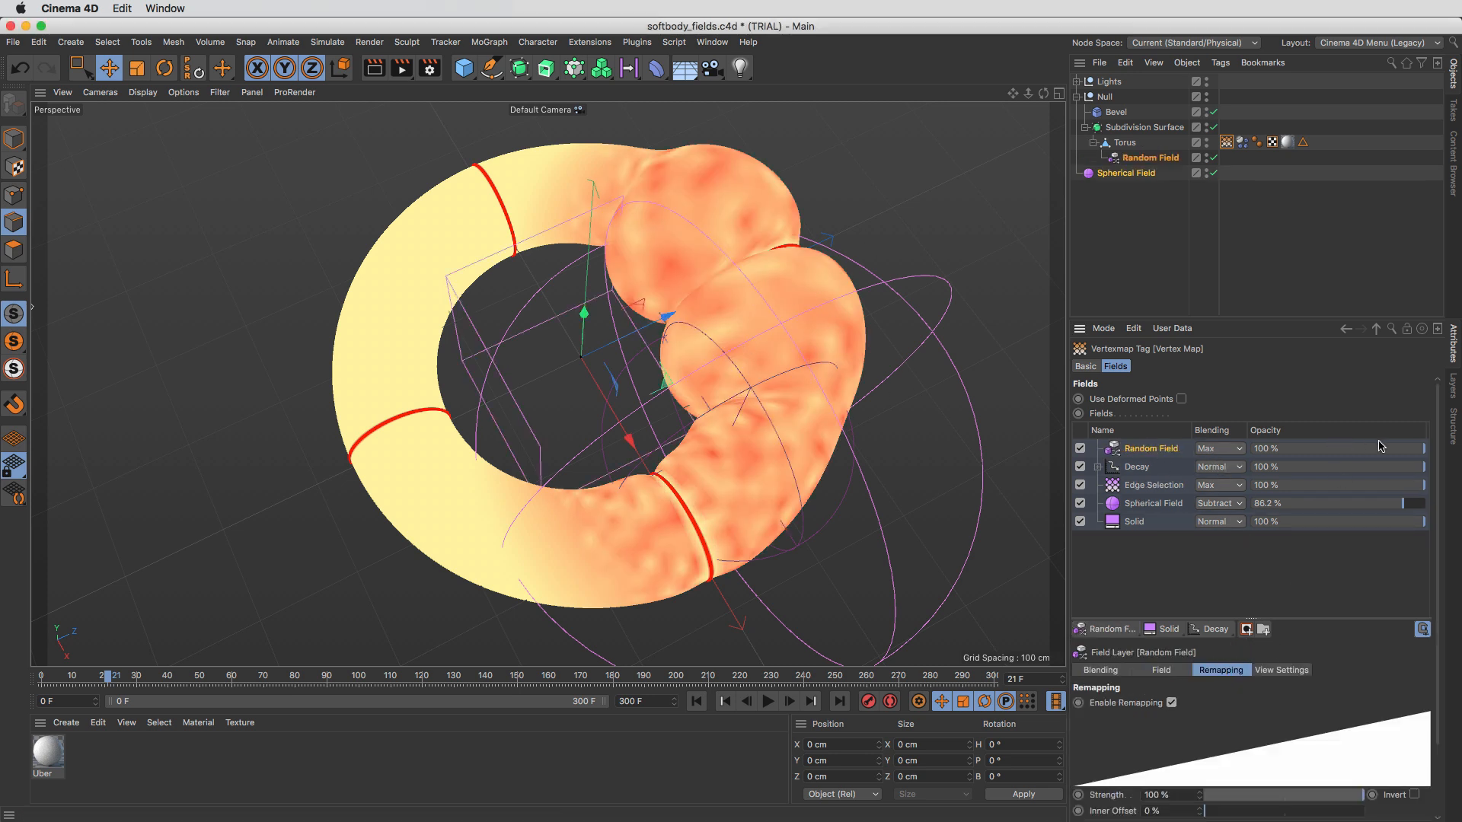
pyautogui.moveTo(1382, 455); pyautogui.dragTo(1298, 454)
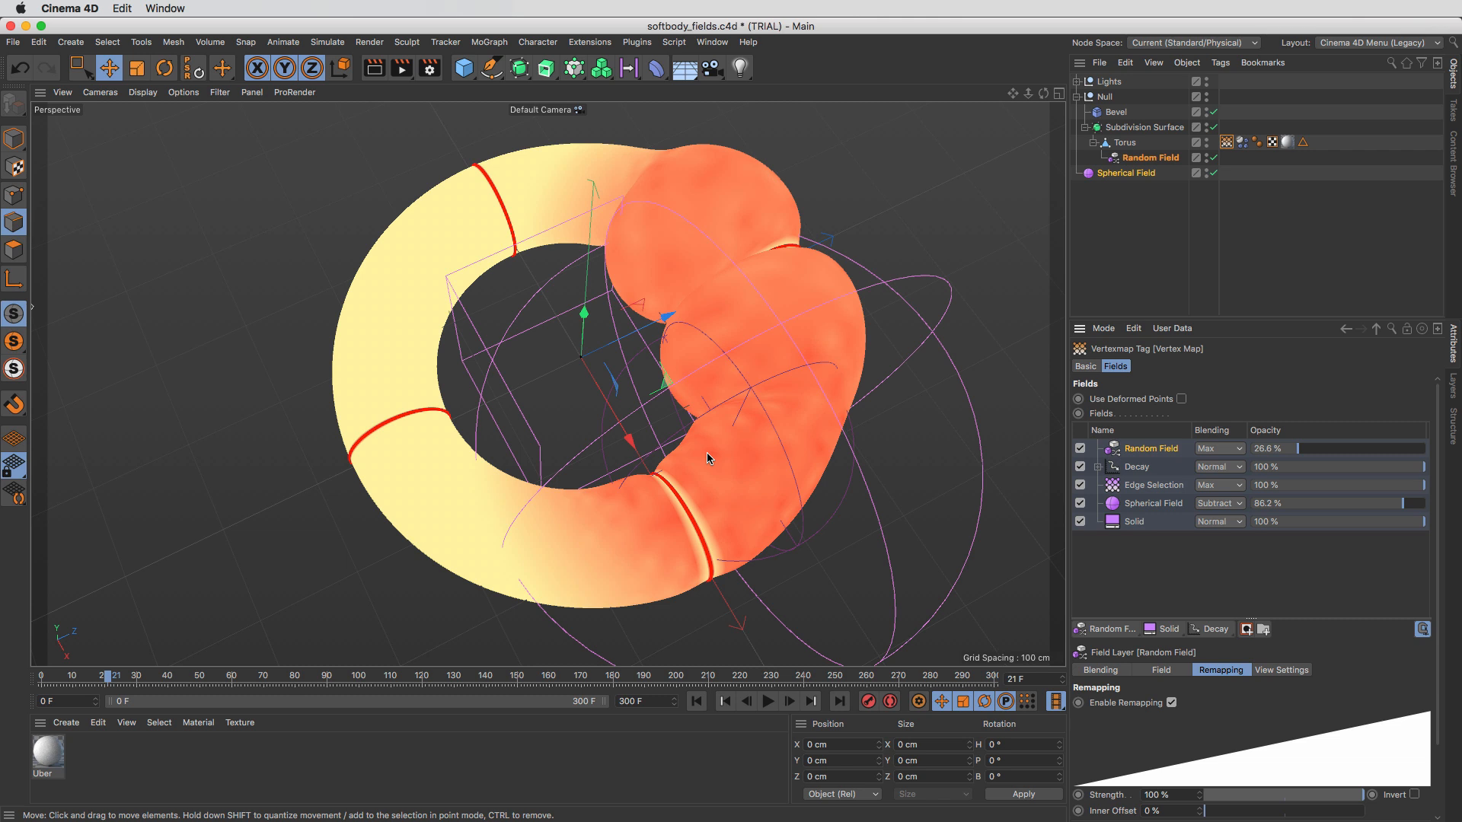
pyautogui.scroll(-5, 1404, 586)
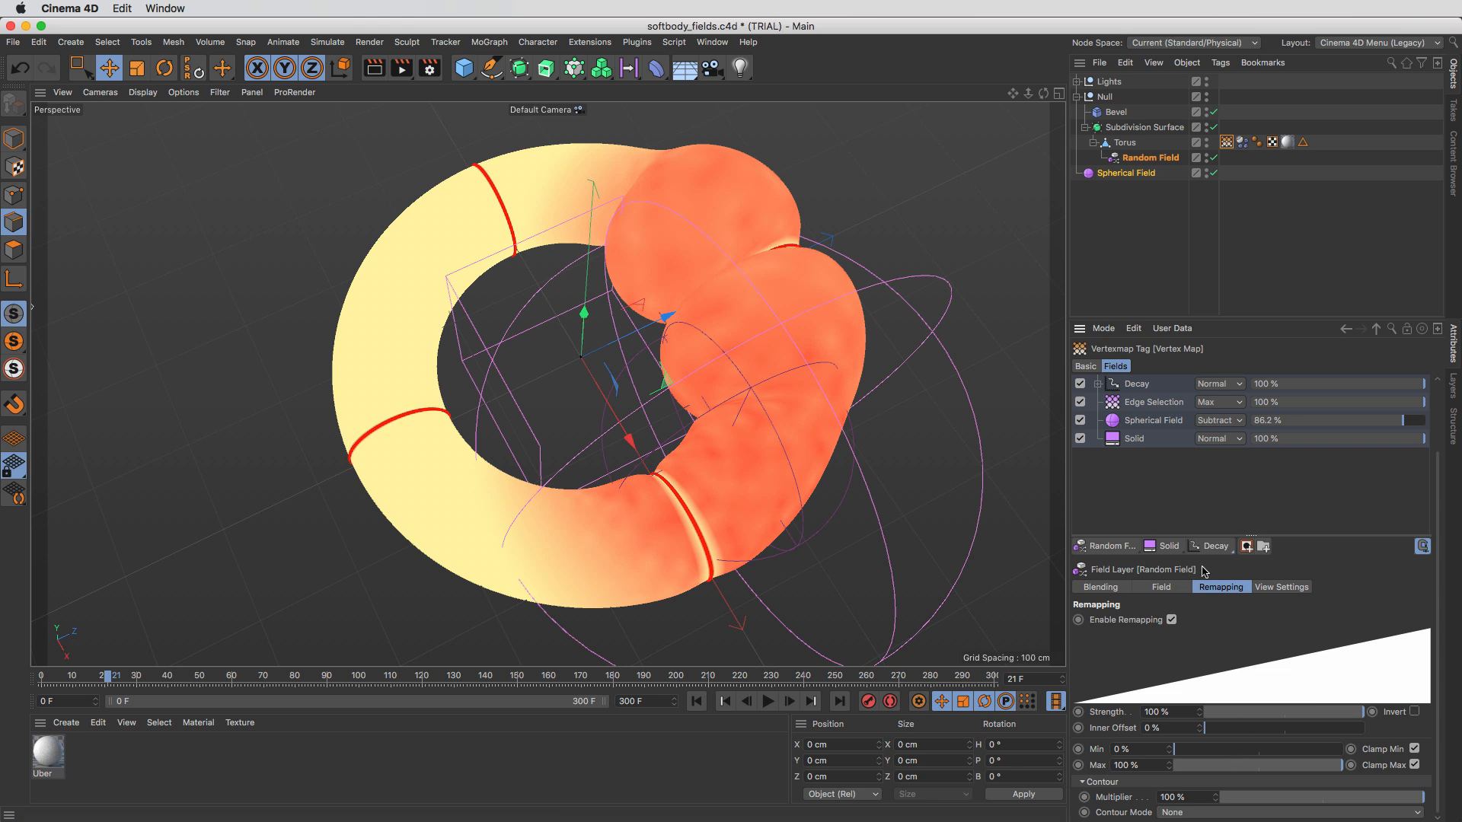
pyautogui.scroll(5, 1146, 402)
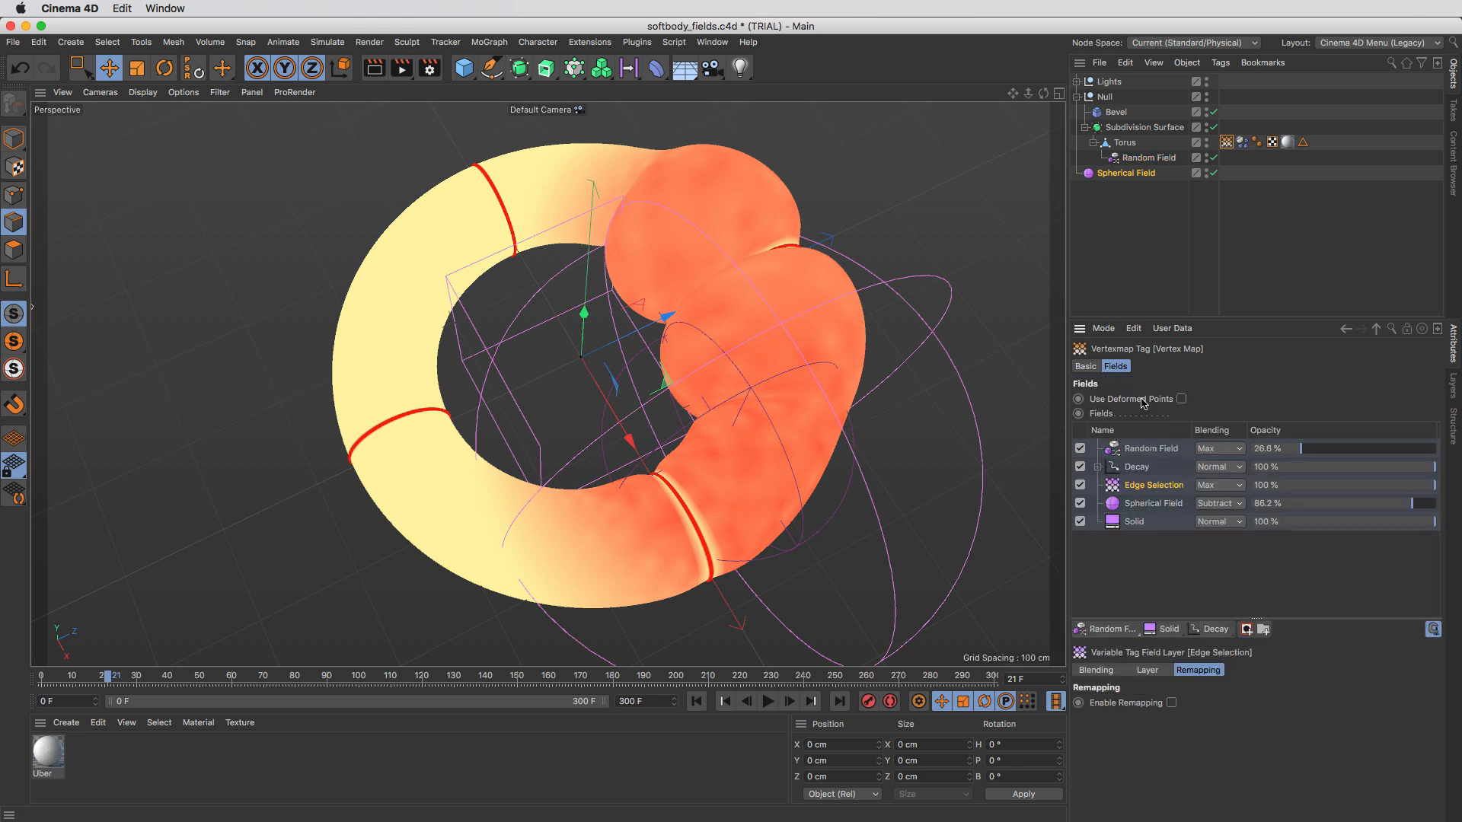
# Step: Try the Random Field layer below Decay and return it to the top of the field stack
pyautogui.moveTo(1149, 451); pyautogui.dragTo(1146, 478)
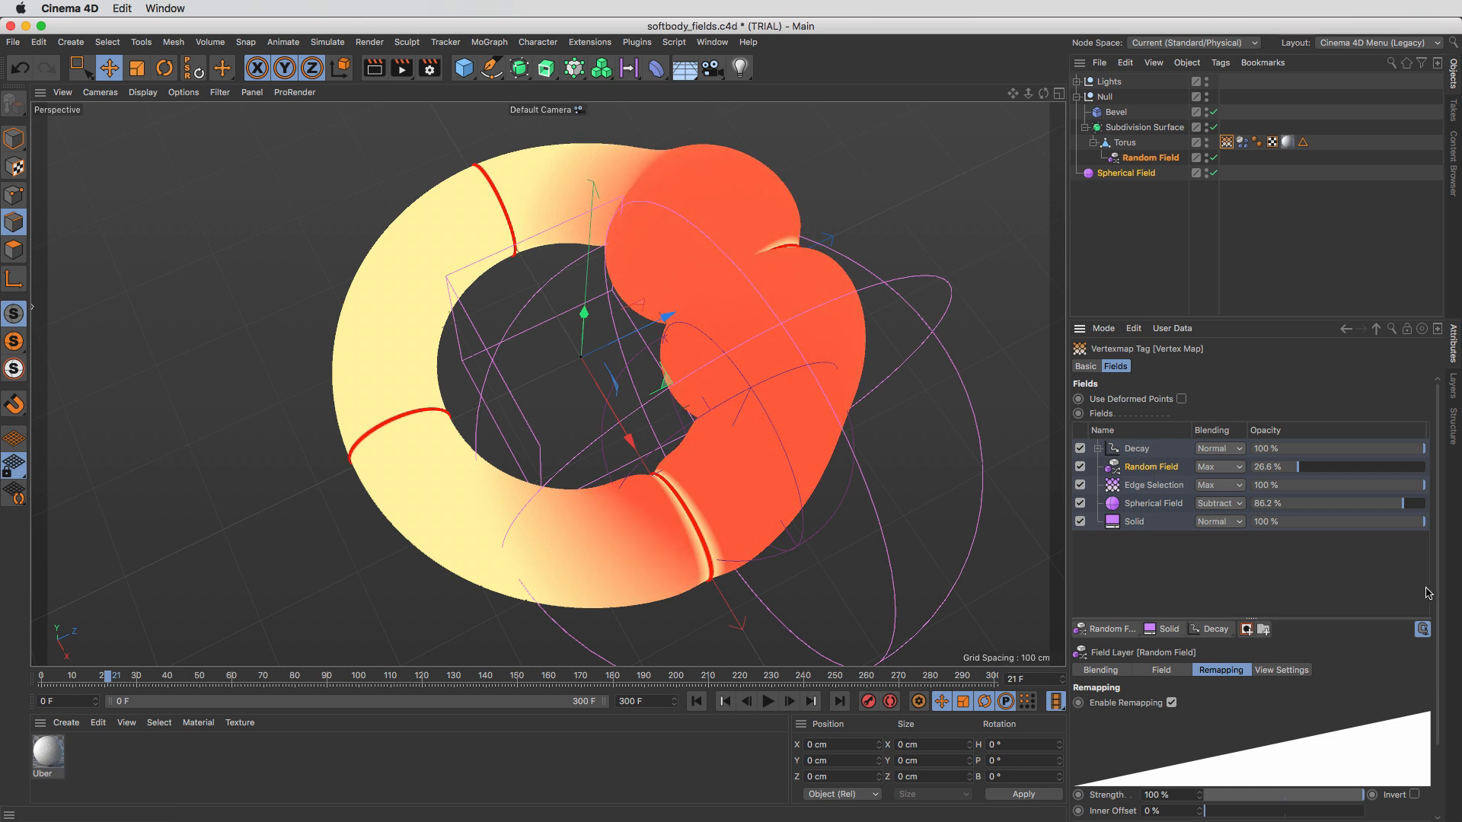
pyautogui.scroll(-1, 1438, 576)
pyautogui.moveTo(1146, 444)
pyautogui.mouseDown()
pyautogui.moveTo(1112, 428)
pyautogui.moveTo(1133, 419)
pyautogui.mouseUp()
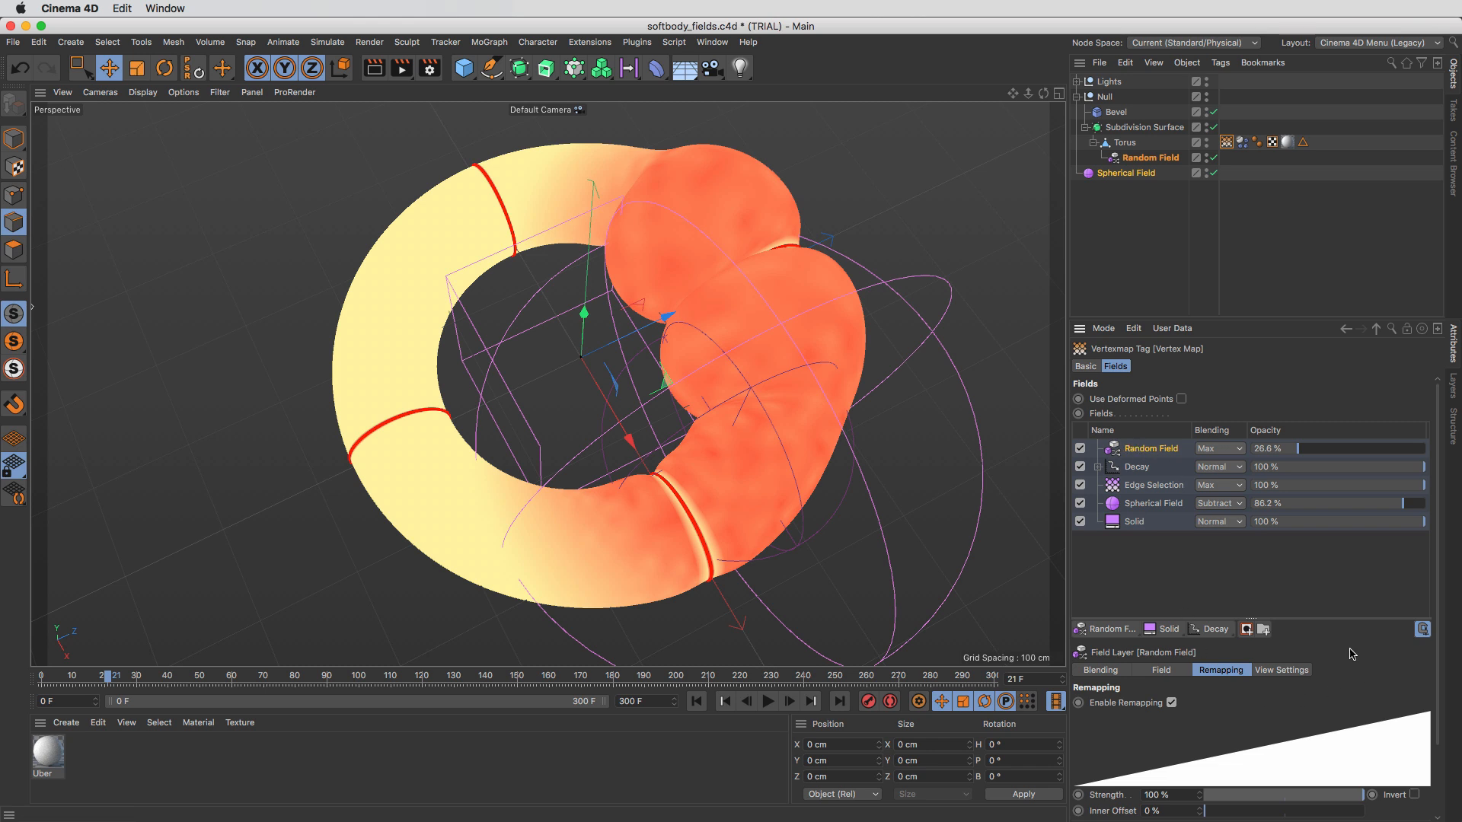
# Step: Set the Random Field's noise Scale to 606 % and replay the simulation from the first frame
pyautogui.click(1162, 670)
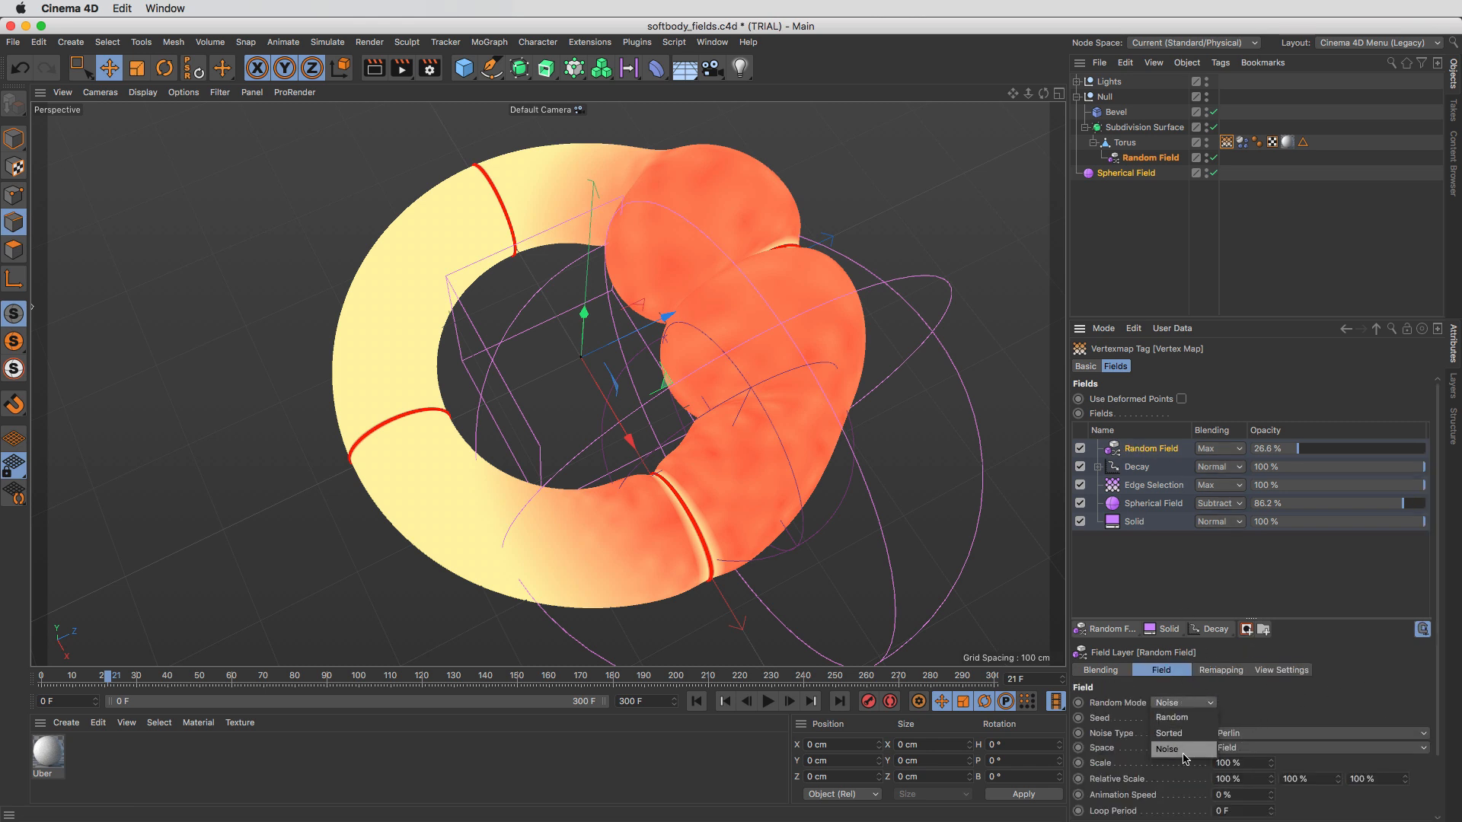
pyautogui.moveTo(1270, 762); pyautogui.dragTo(1270, 662)
pyautogui.click(700, 704)
pyautogui.click(1234, 239)
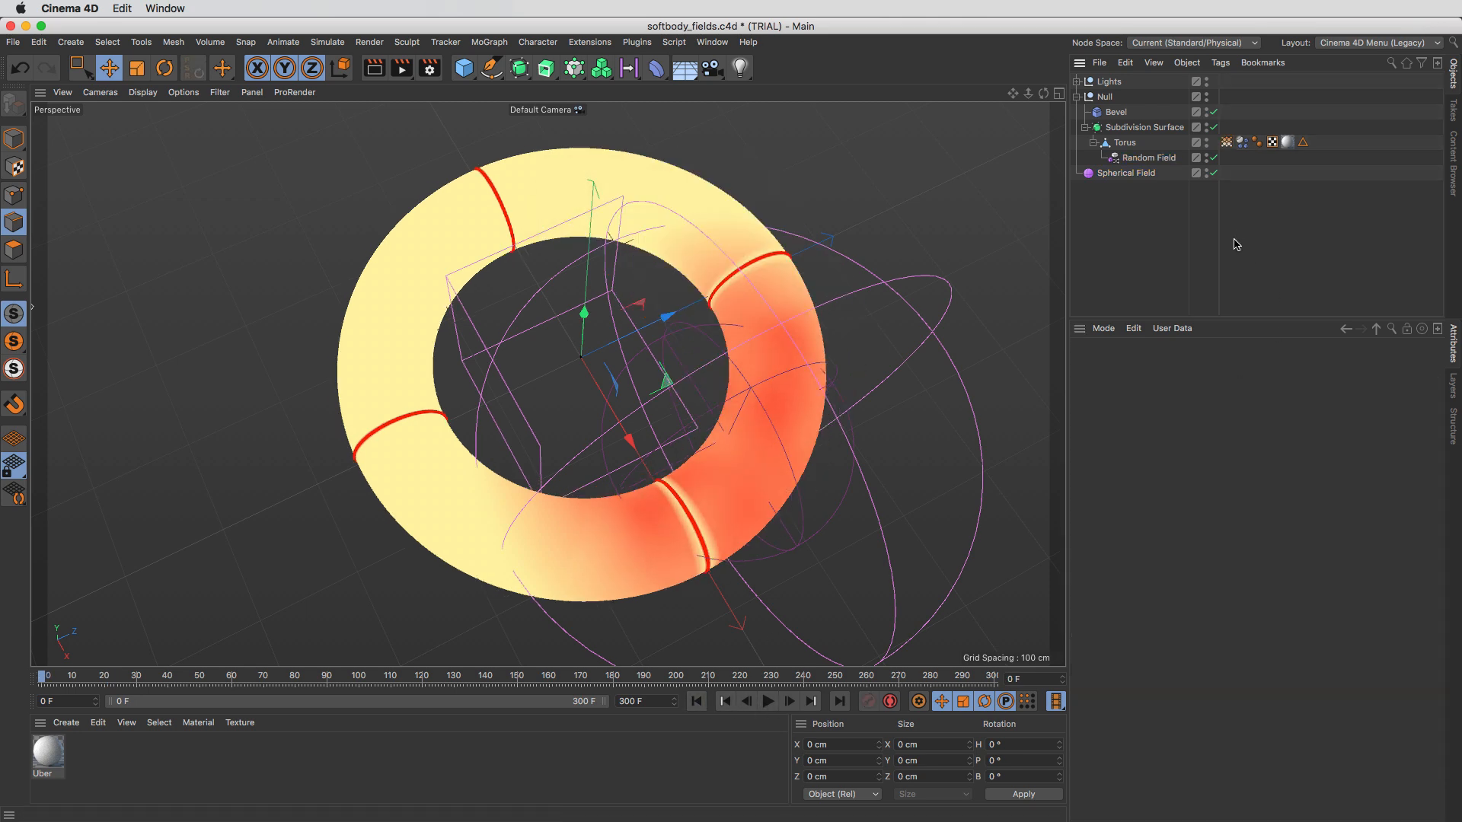
pyautogui.click(764, 701)
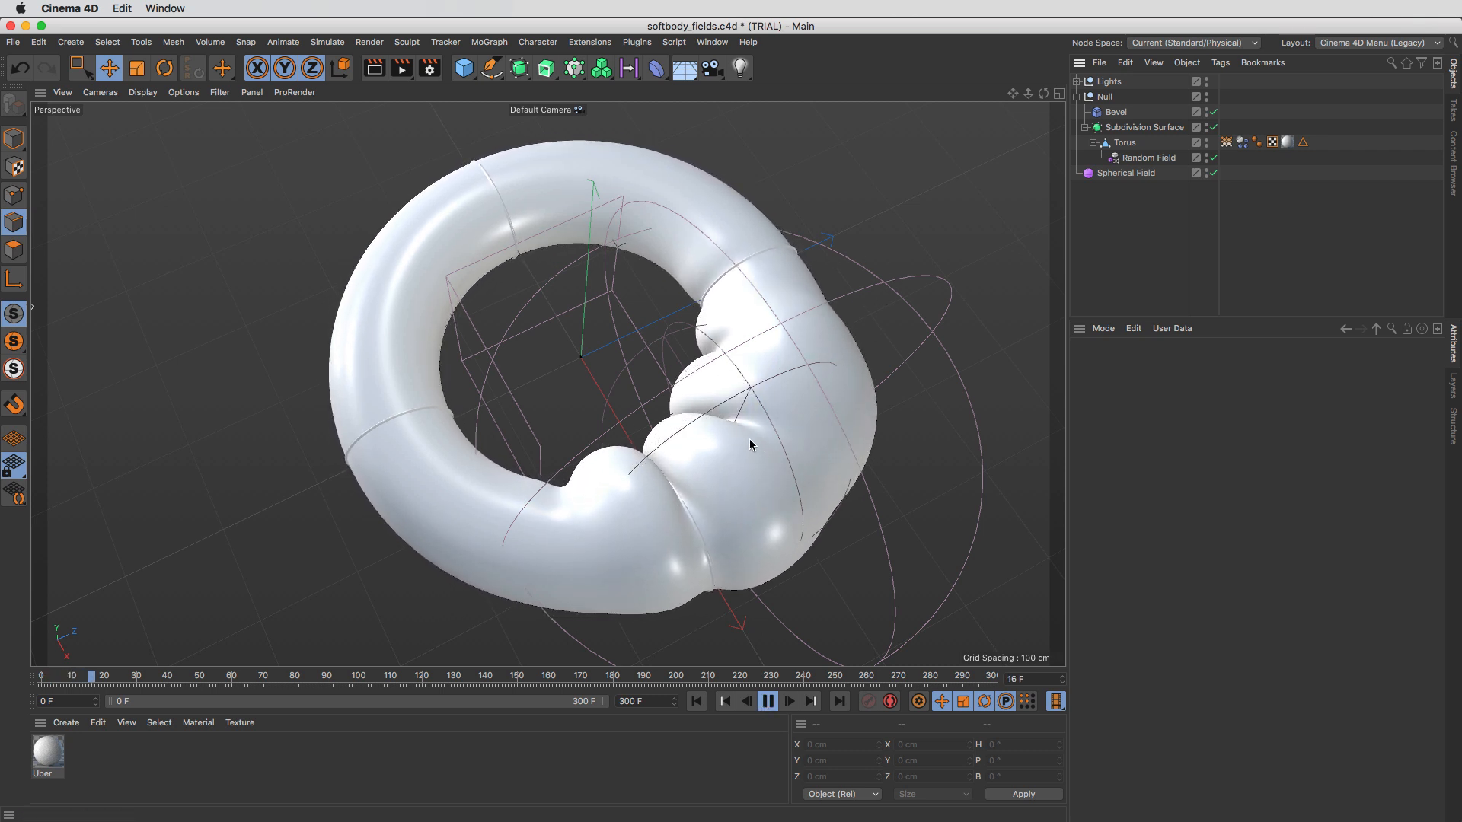
# Step: Sweep the Spherical Field around the Torus to its upper side during playback and stop at frame 55
pyautogui.click(1126, 172)
pyautogui.moveTo(701, 528); pyautogui.dragTo(675, 195)
pyautogui.press('F8')
# Step: Review the Torus's Dynamics Body settings, then set the Random Field's Animation Speed to 20 %
pyautogui.click(1242, 143)
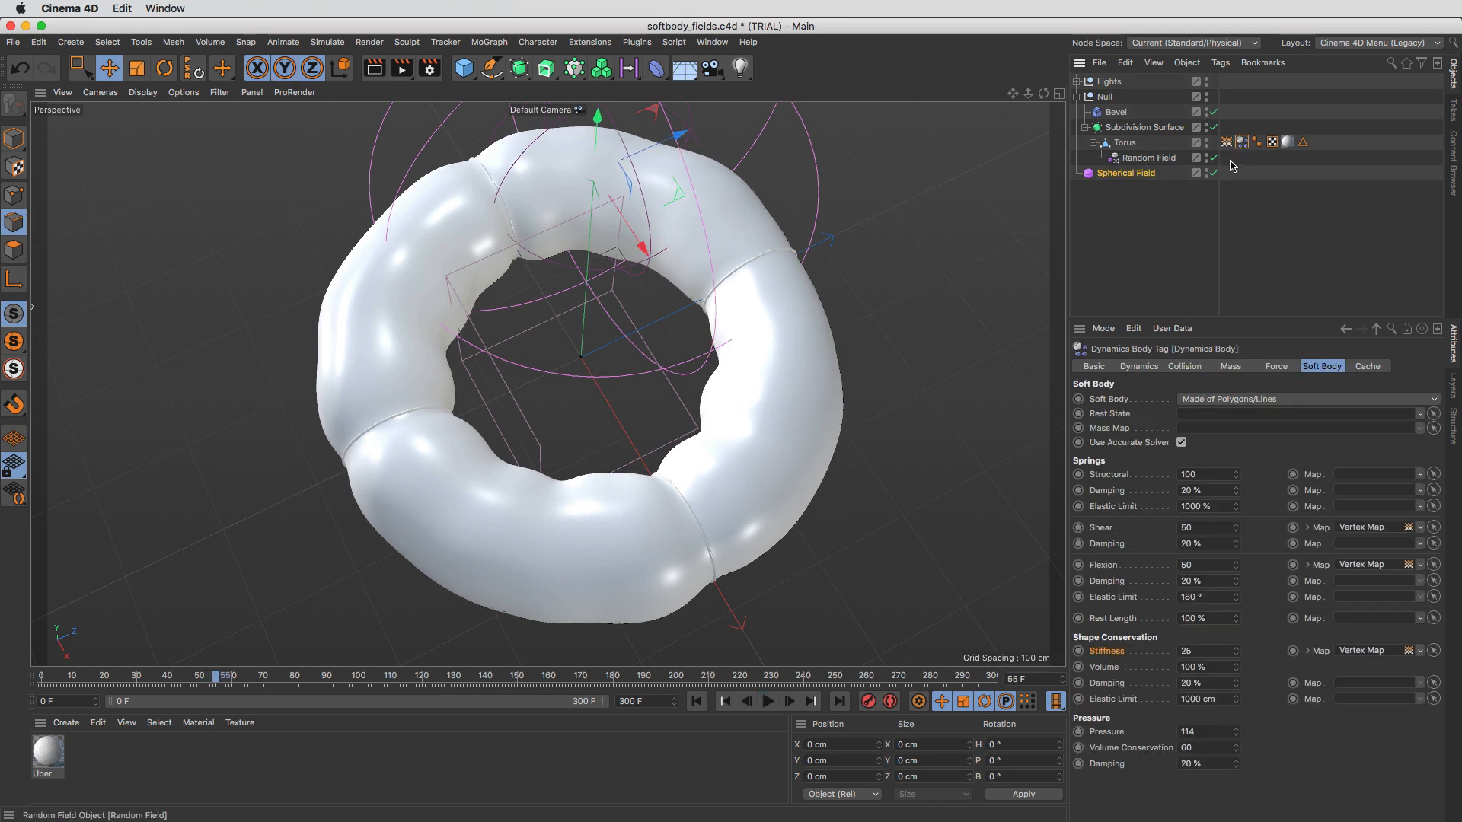
pyautogui.click(1153, 158)
pyautogui.click(1271, 490)
pyautogui.click(1281, 366)
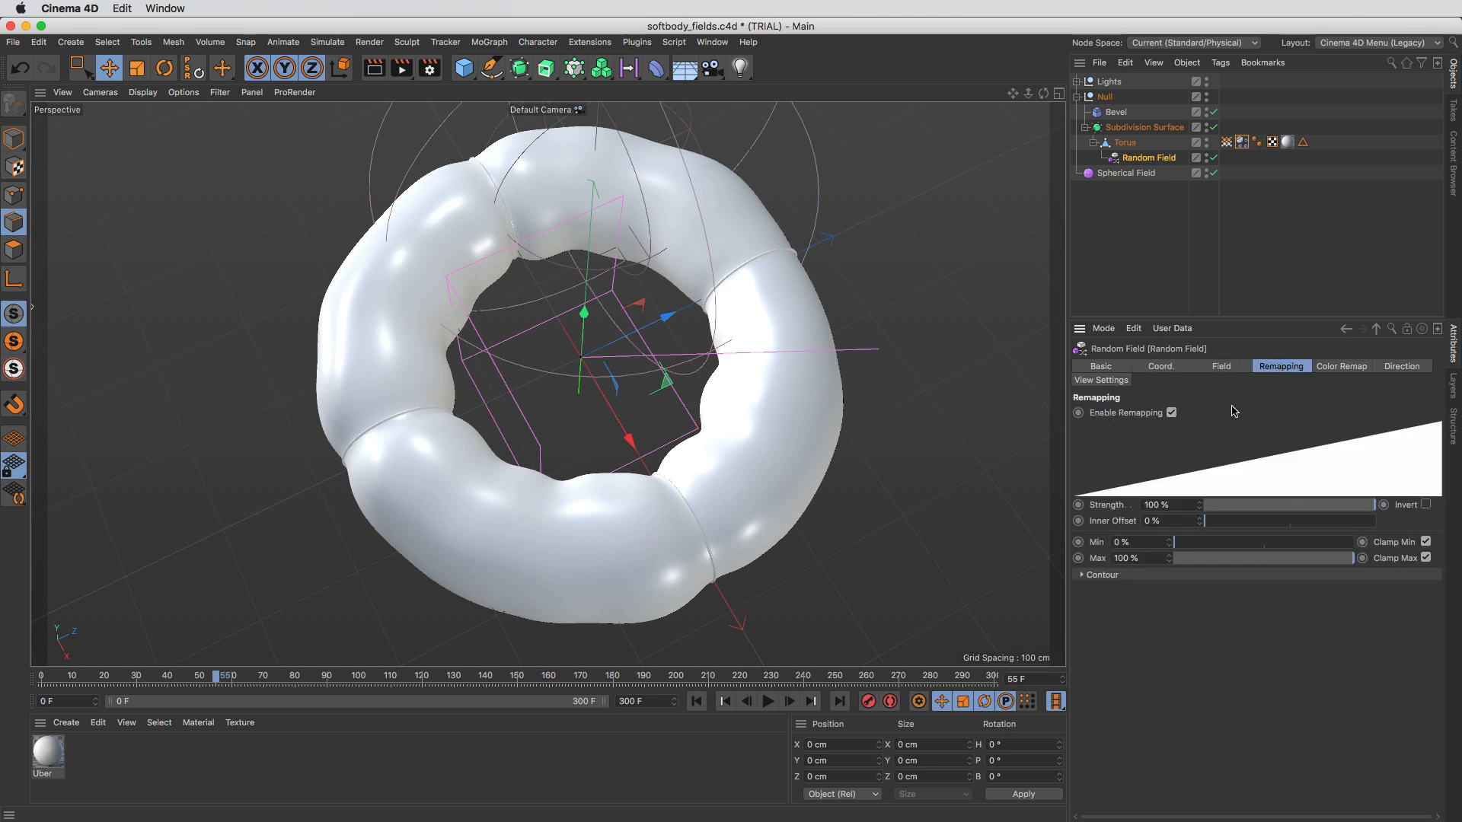
pyautogui.click(1223, 365)
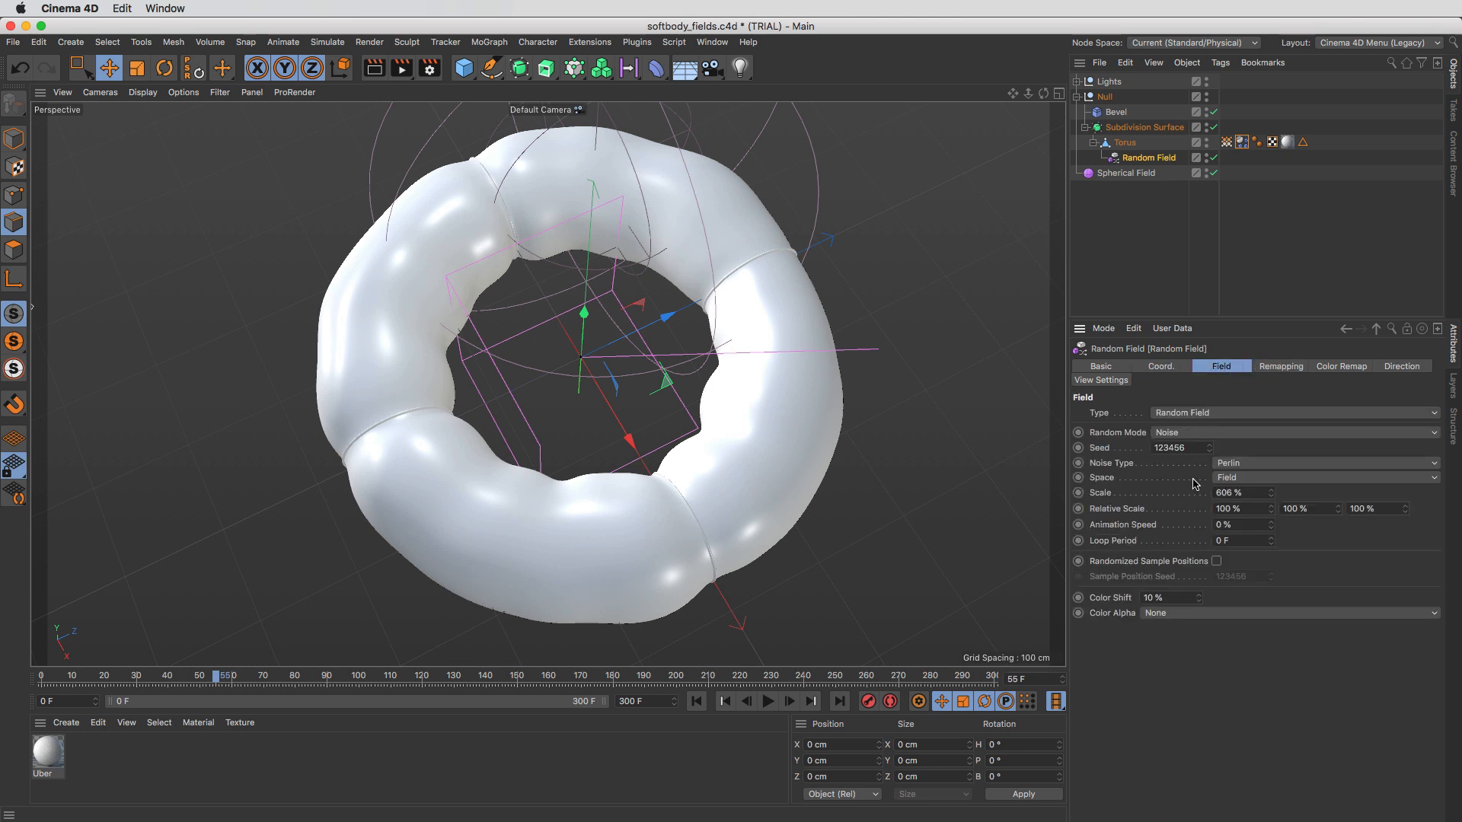
pyautogui.doubleClick(1221, 525)
pyautogui.doubleClick(1241, 541)
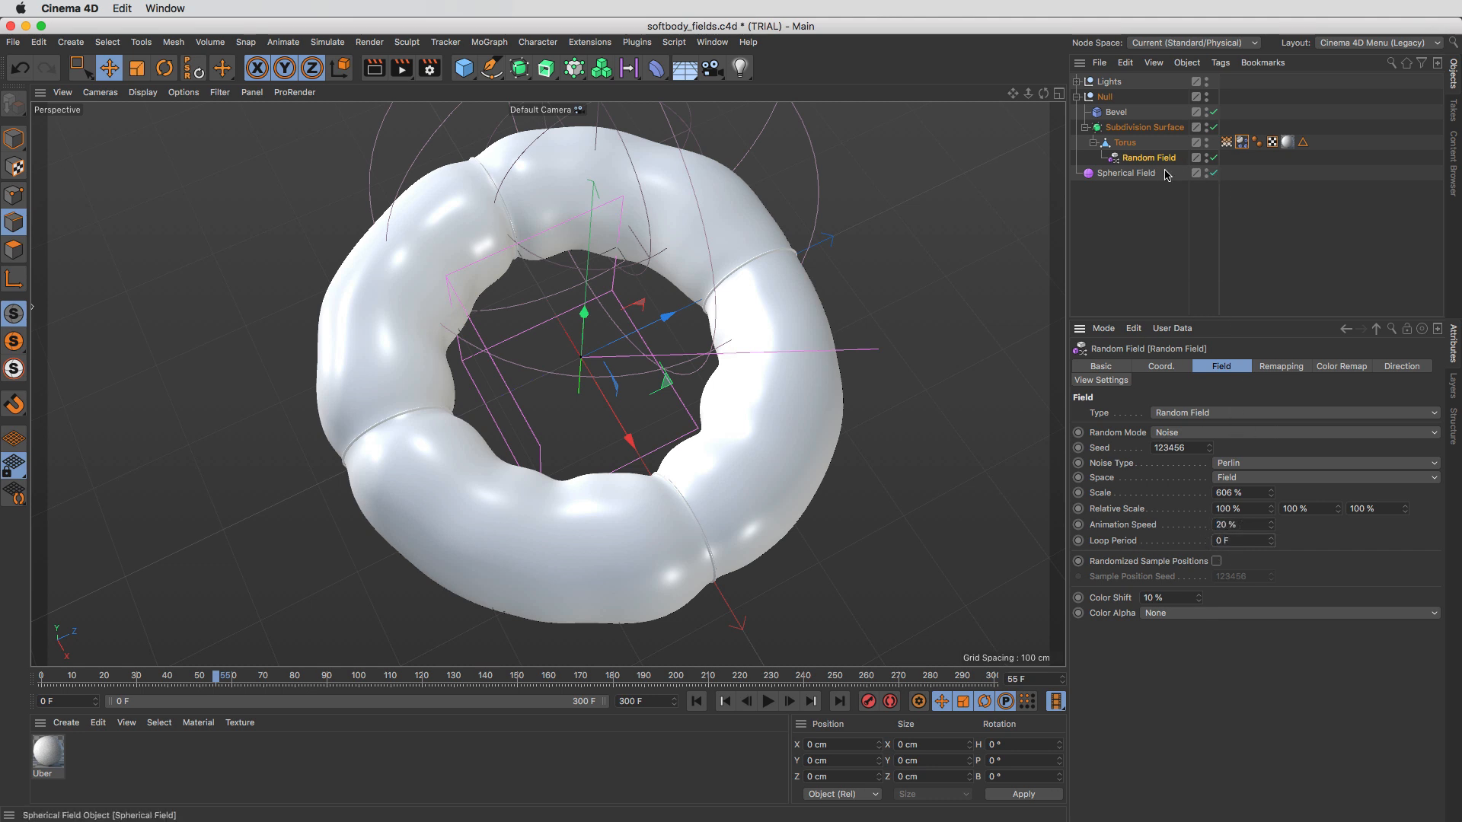
# Step: Replay the simulation from the first frame and raise the Random Field layer's opacity to 83.9 % in the Vertex Map
pyautogui.click(696, 701)
pyautogui.click(768, 701)
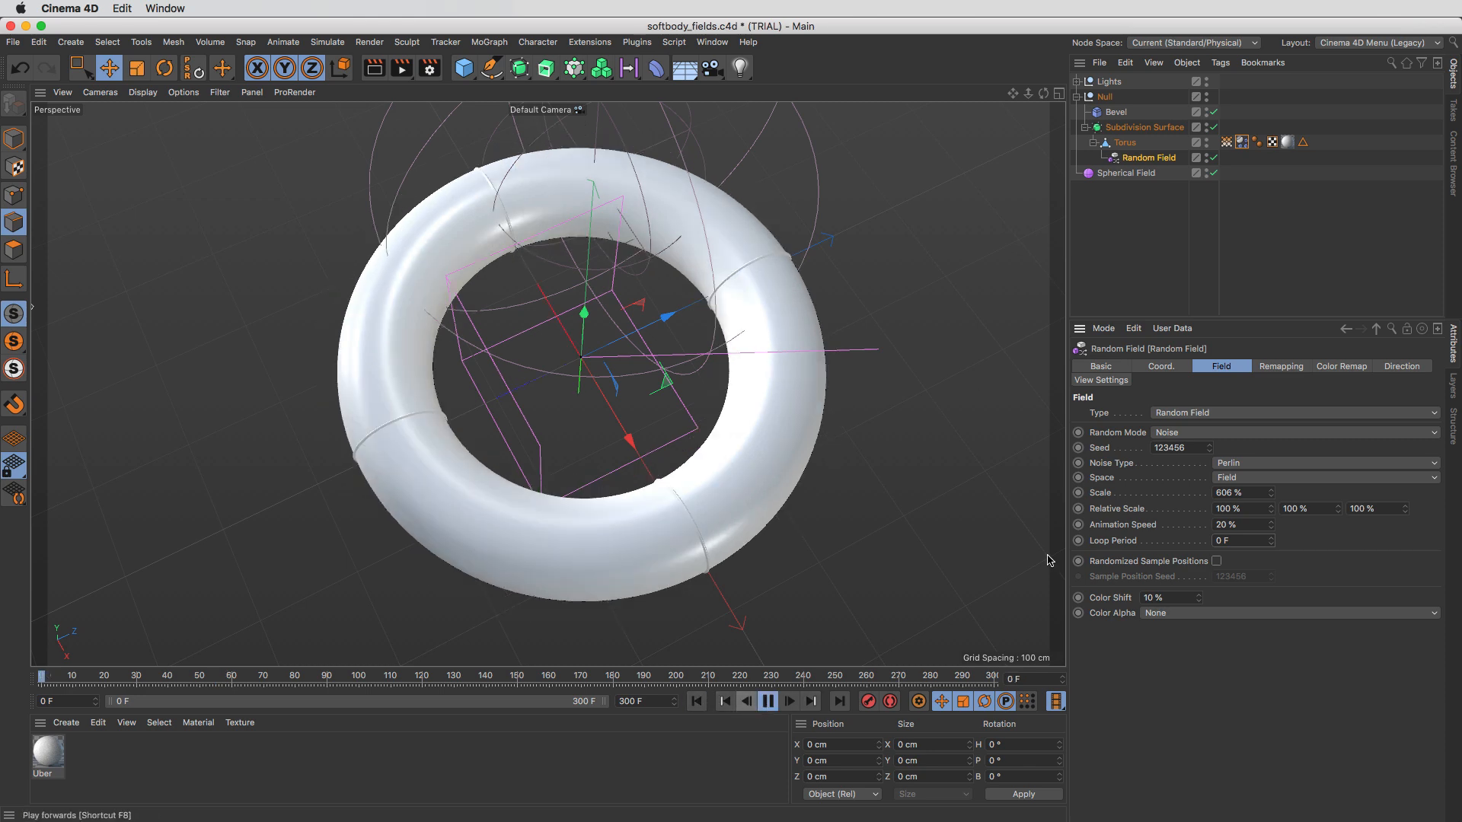
pyautogui.click(1226, 142)
pyautogui.moveTo(1298, 448); pyautogui.dragTo(1401, 453)
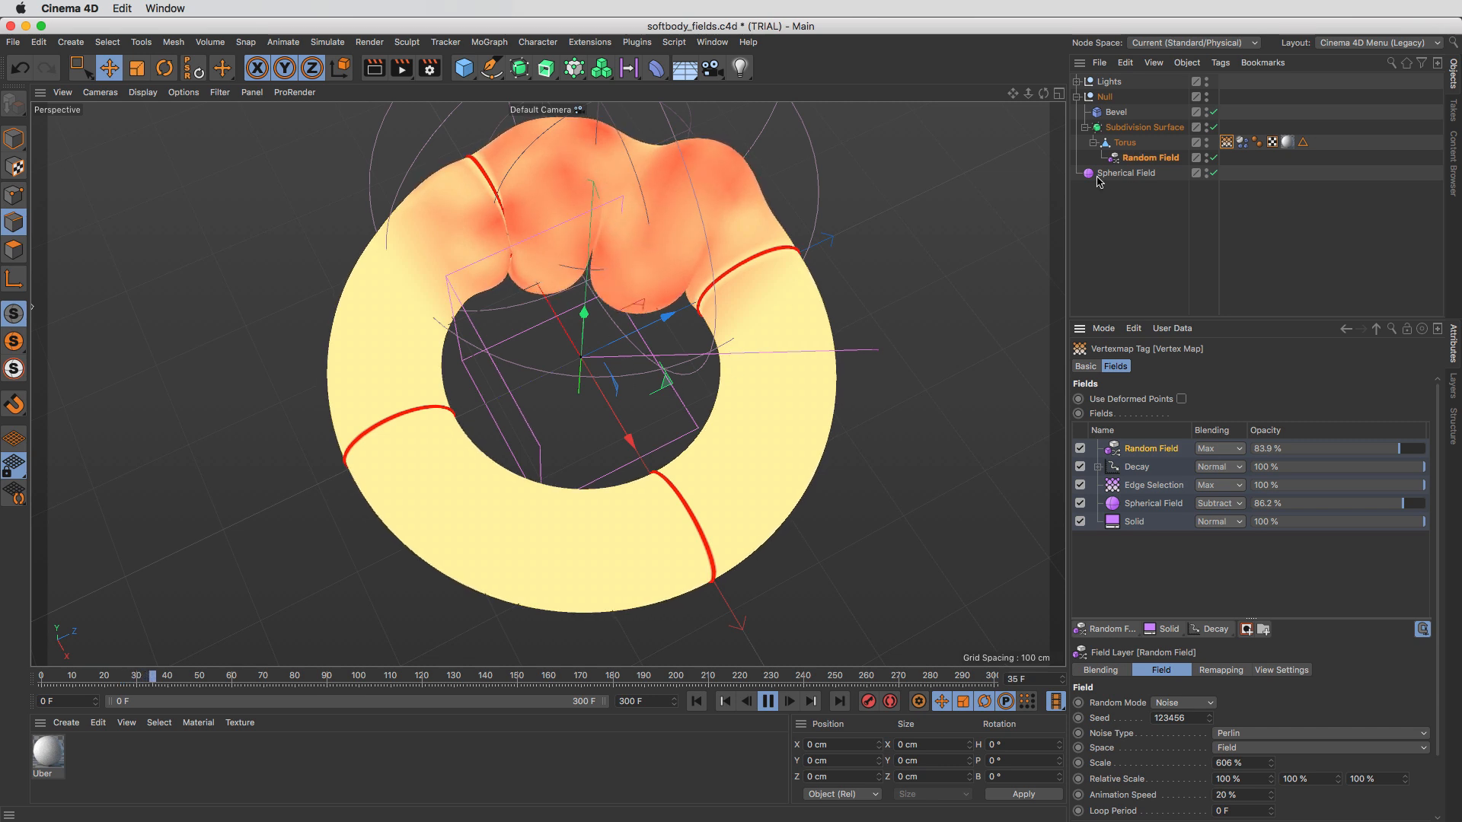
# Step: Sweep the Spherical Field down the Torus's right side and across its bottom during playback, stopping at frame 75
pyautogui.click(702, 216)
pyautogui.moveTo(701, 200); pyautogui.dragTo(838, 489)
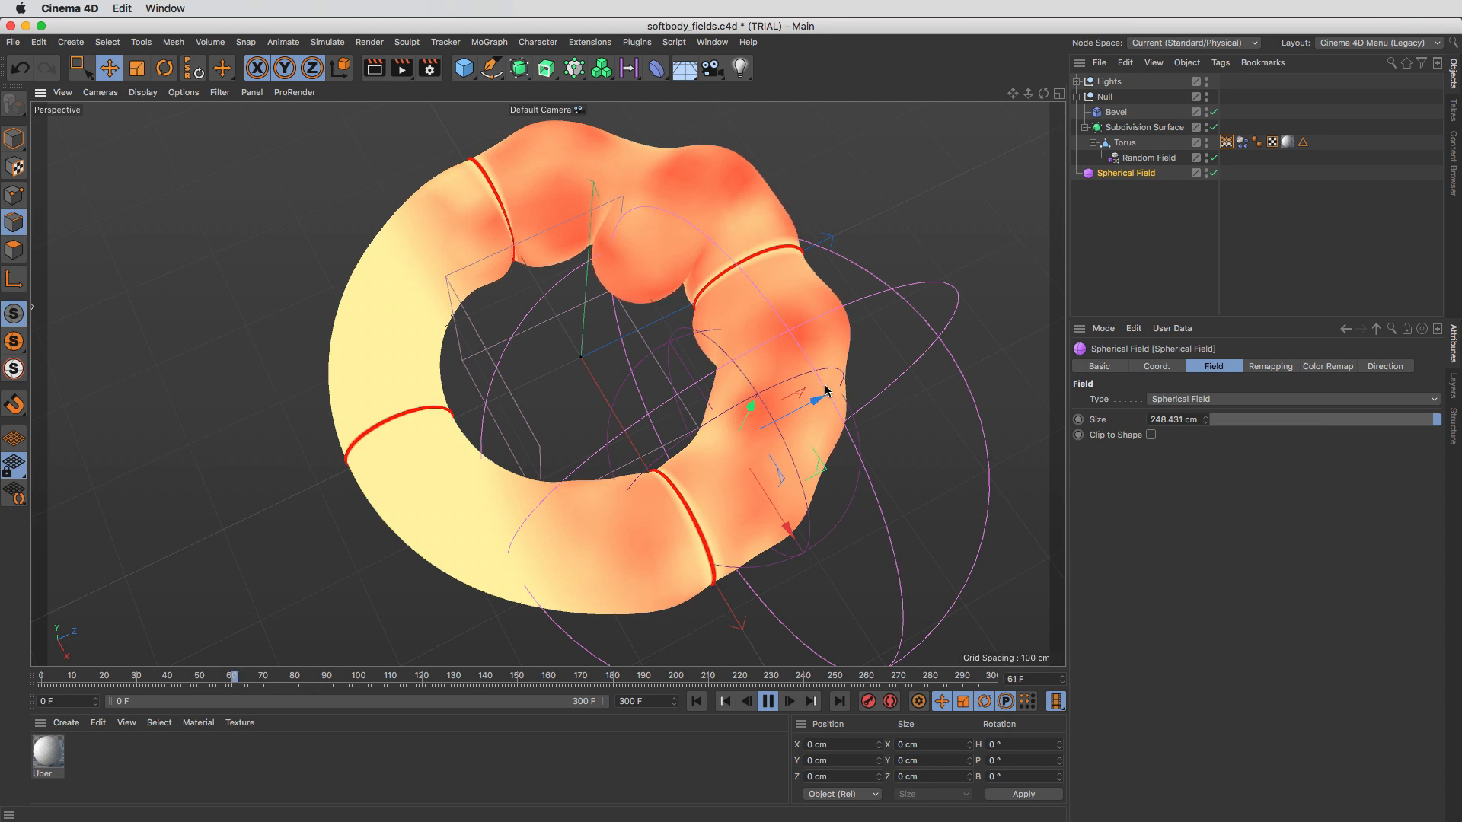
pyautogui.moveTo(816, 466); pyautogui.dragTo(555, 555)
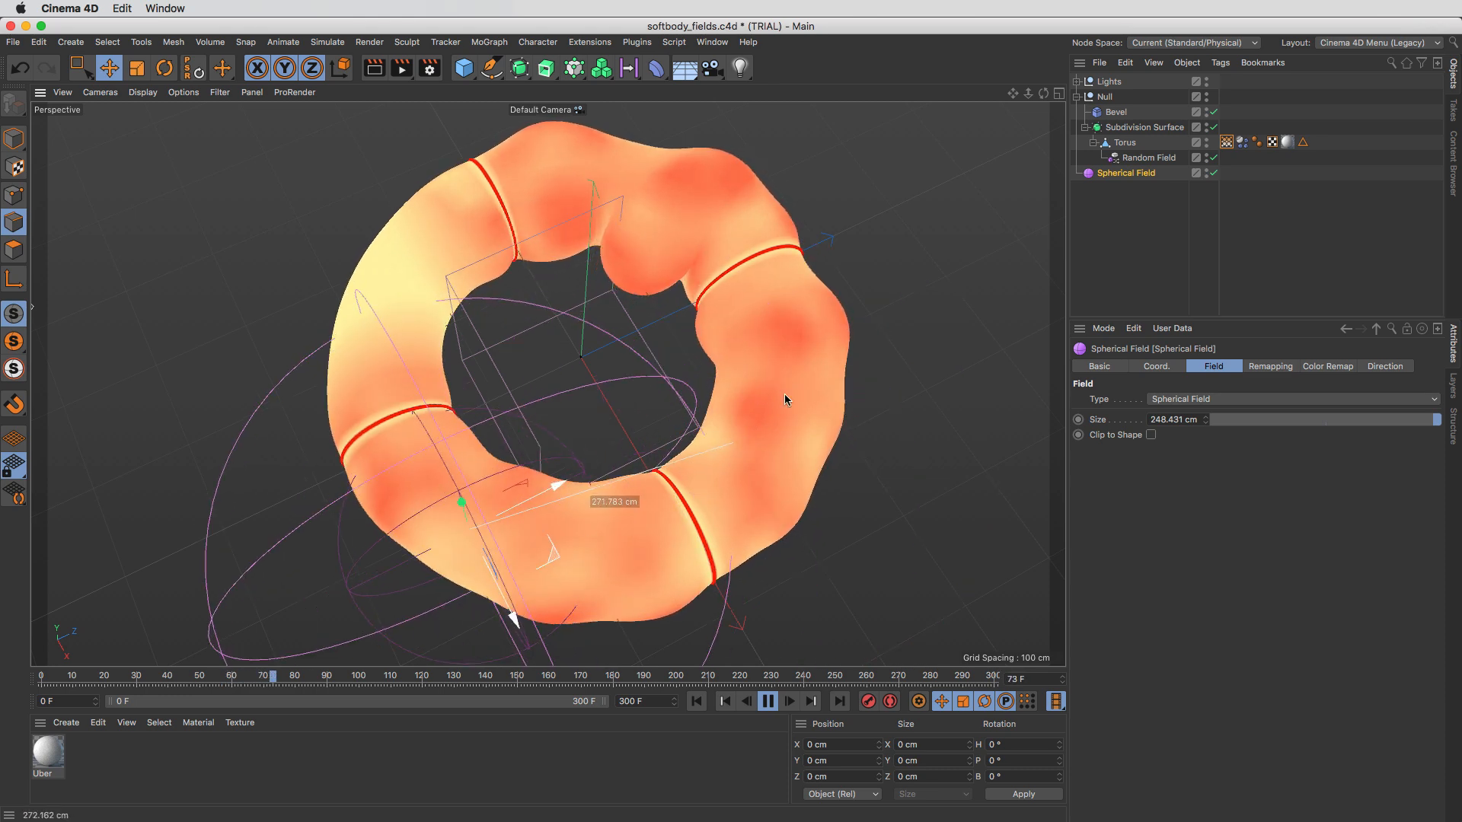
pyautogui.click(1172, 248)
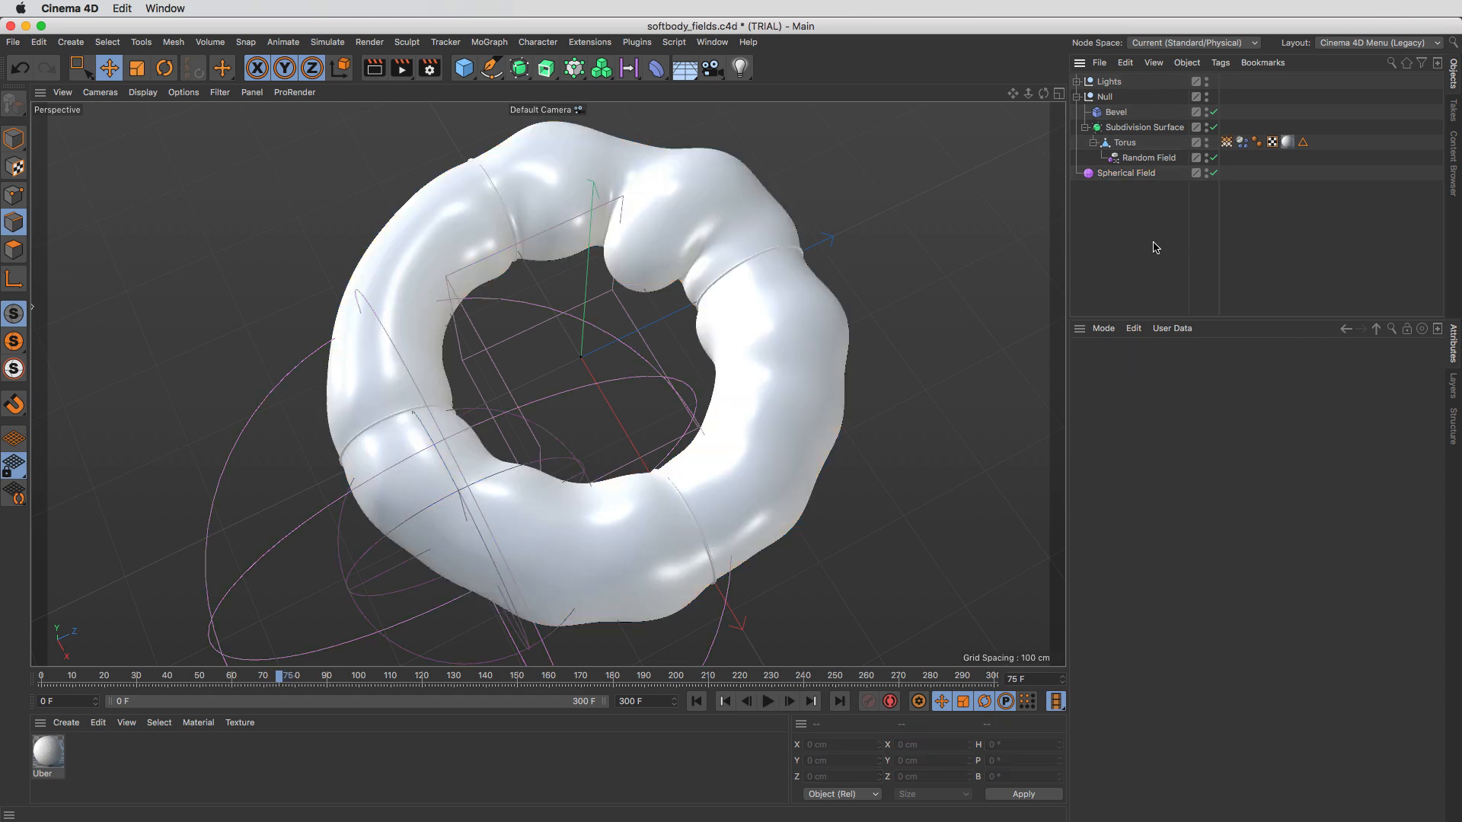
# Step: Check the Torus's Dynamics Body tag and display its Vertex Map field layers again
pyautogui.click(1242, 142)
pyautogui.click(1227, 143)
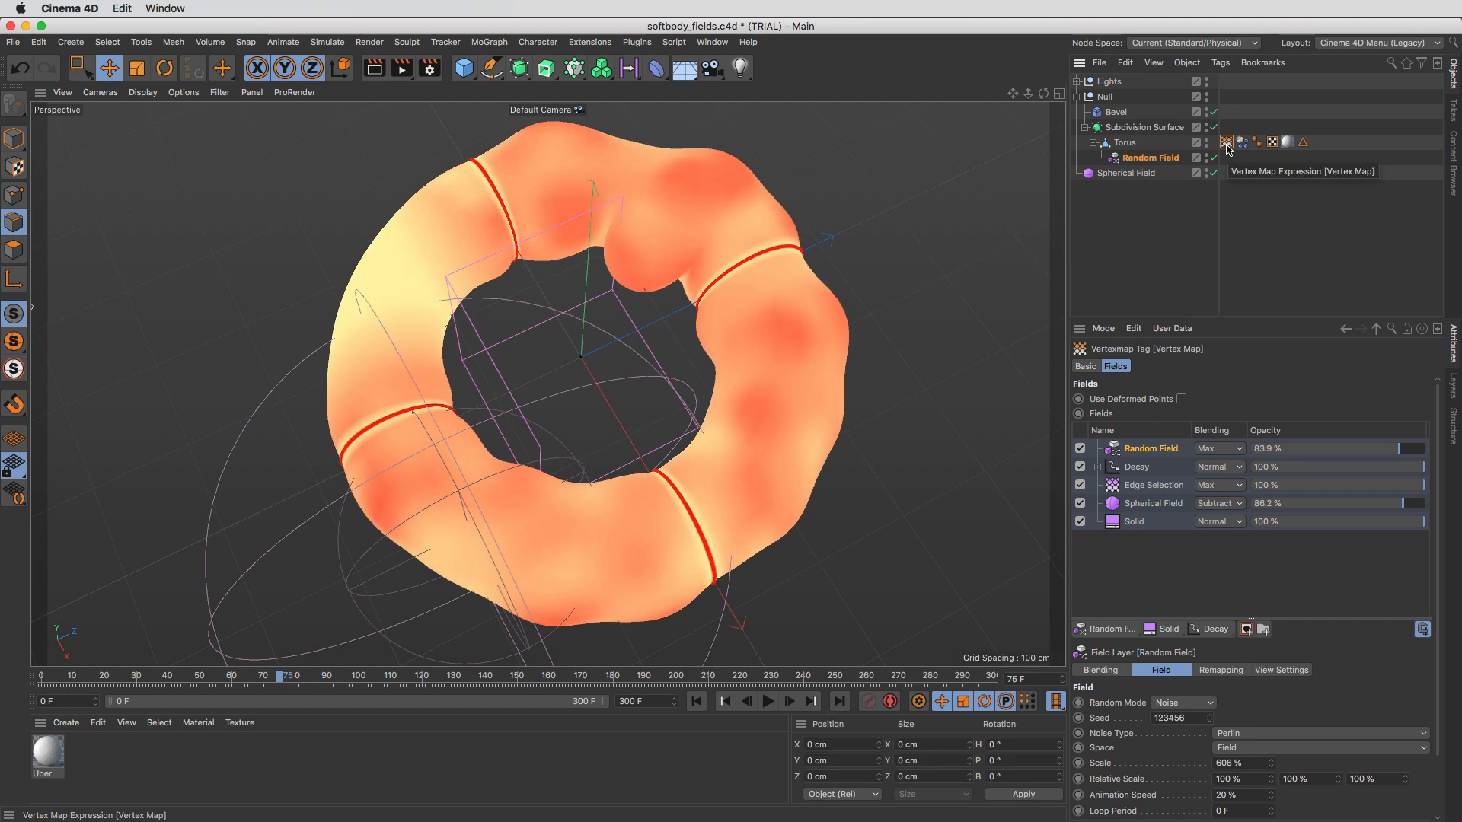
# Step: Compare the Torus's Soft Body spring, stiffness and pressure settings with the field layers driving its Vertex Map
pyautogui.click(1242, 142)
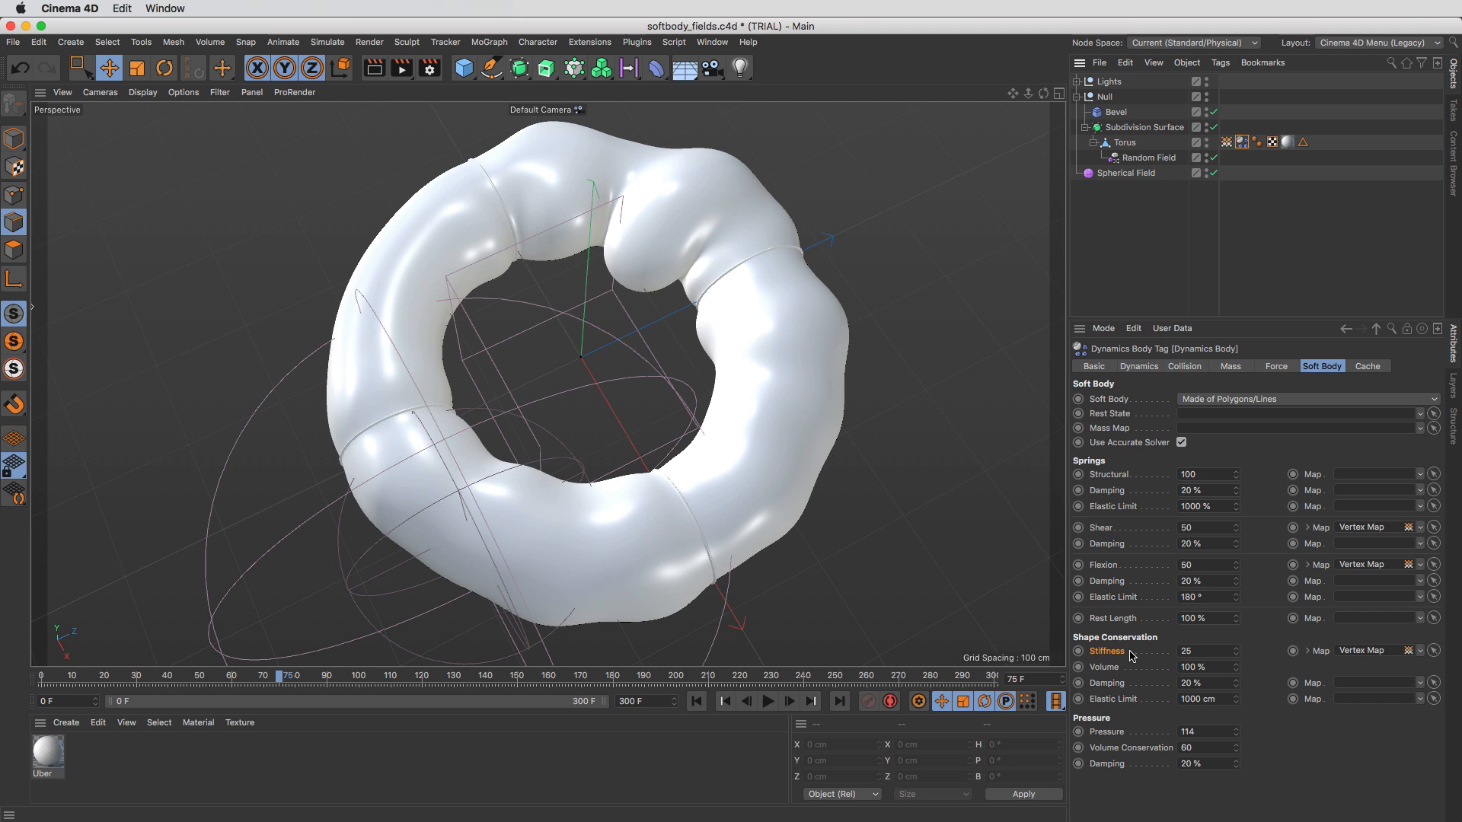
pyautogui.click(1226, 142)
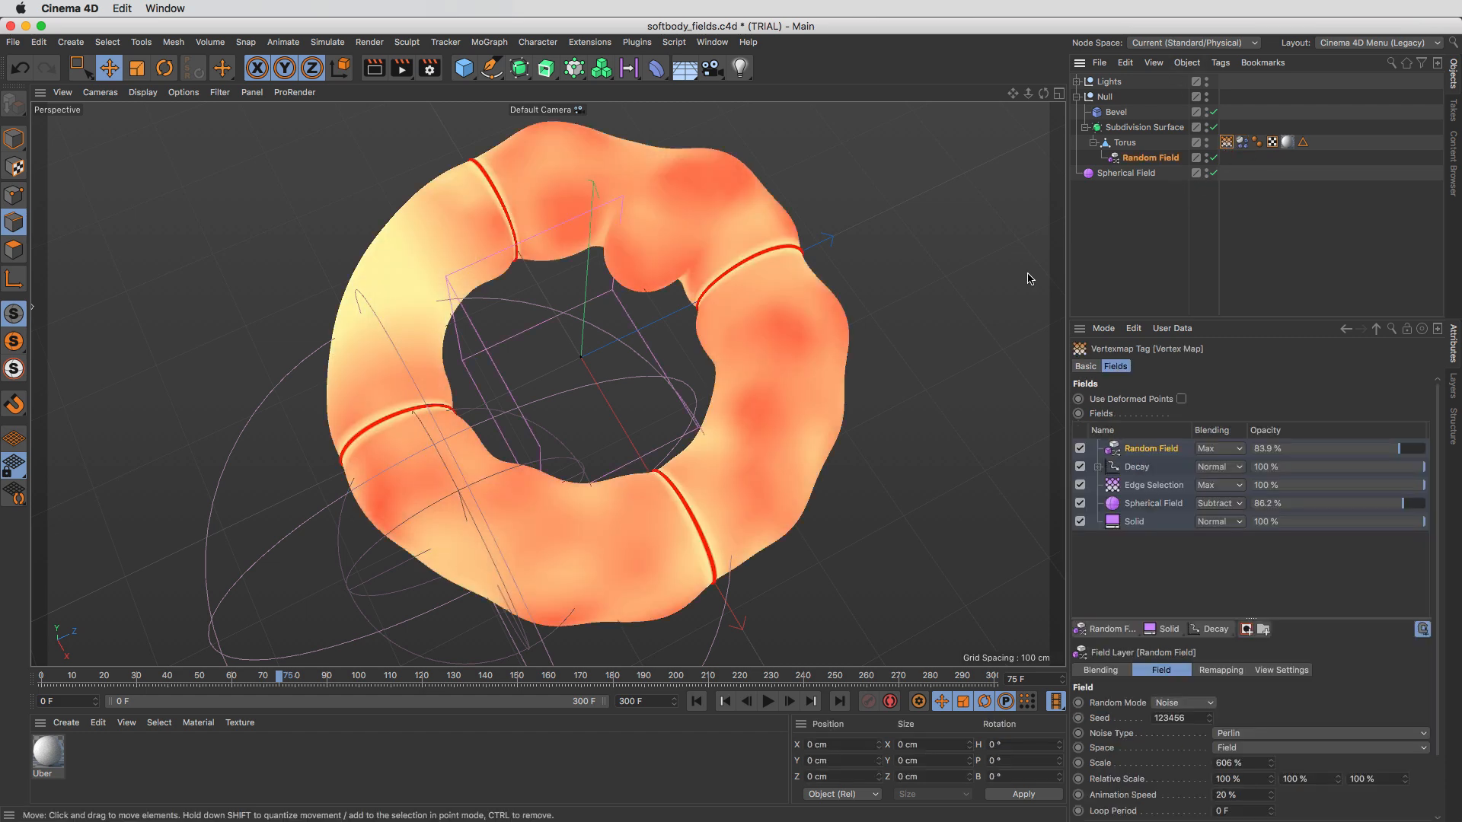
pyautogui.click(1242, 143)
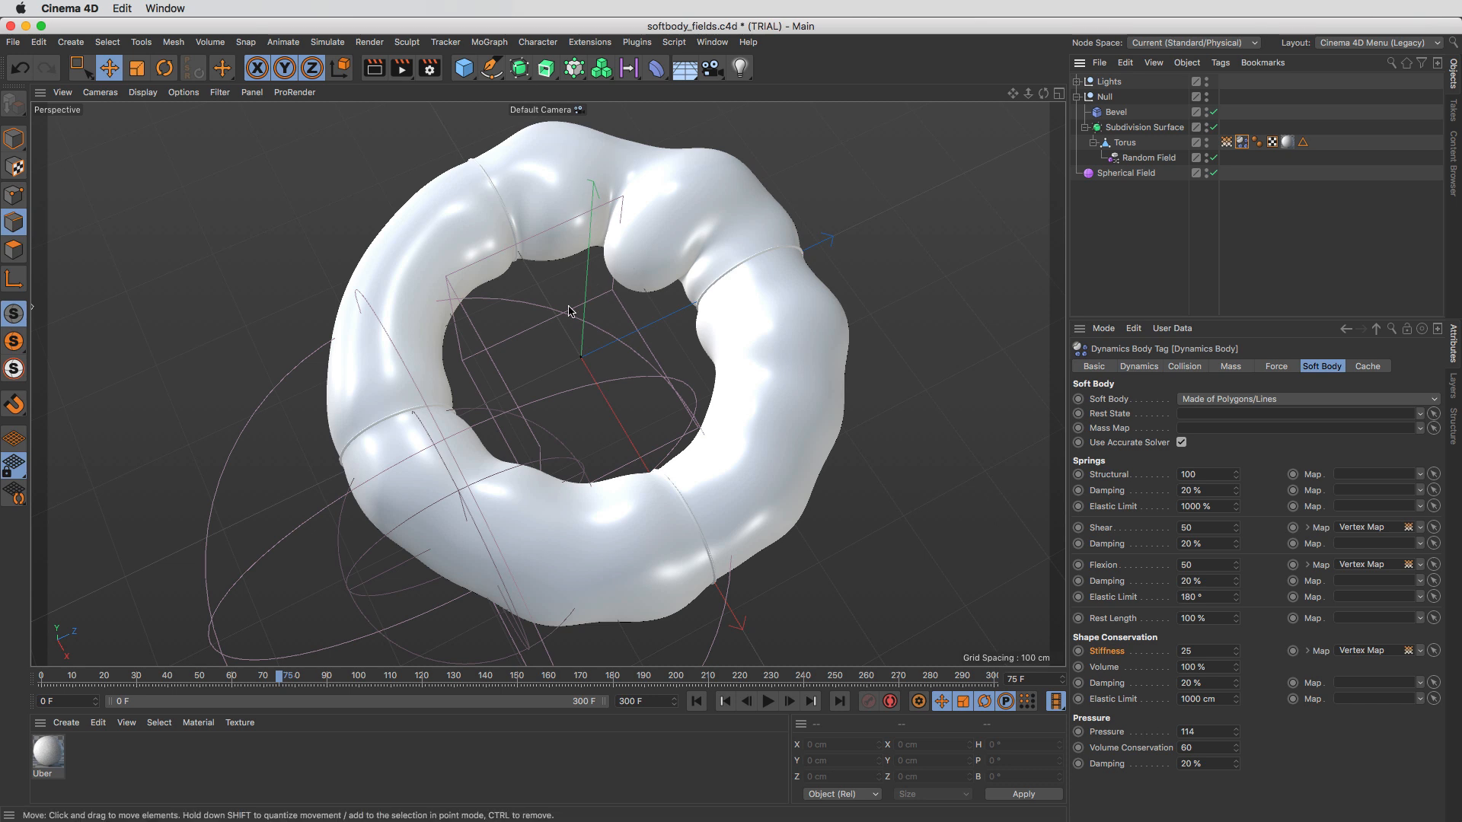
# Step: Switch to the EJ_try_01.c4d project, play the cushion simulation from the first frame, and inspect the Cube's Vertex Map layers
pyautogui.press('v')
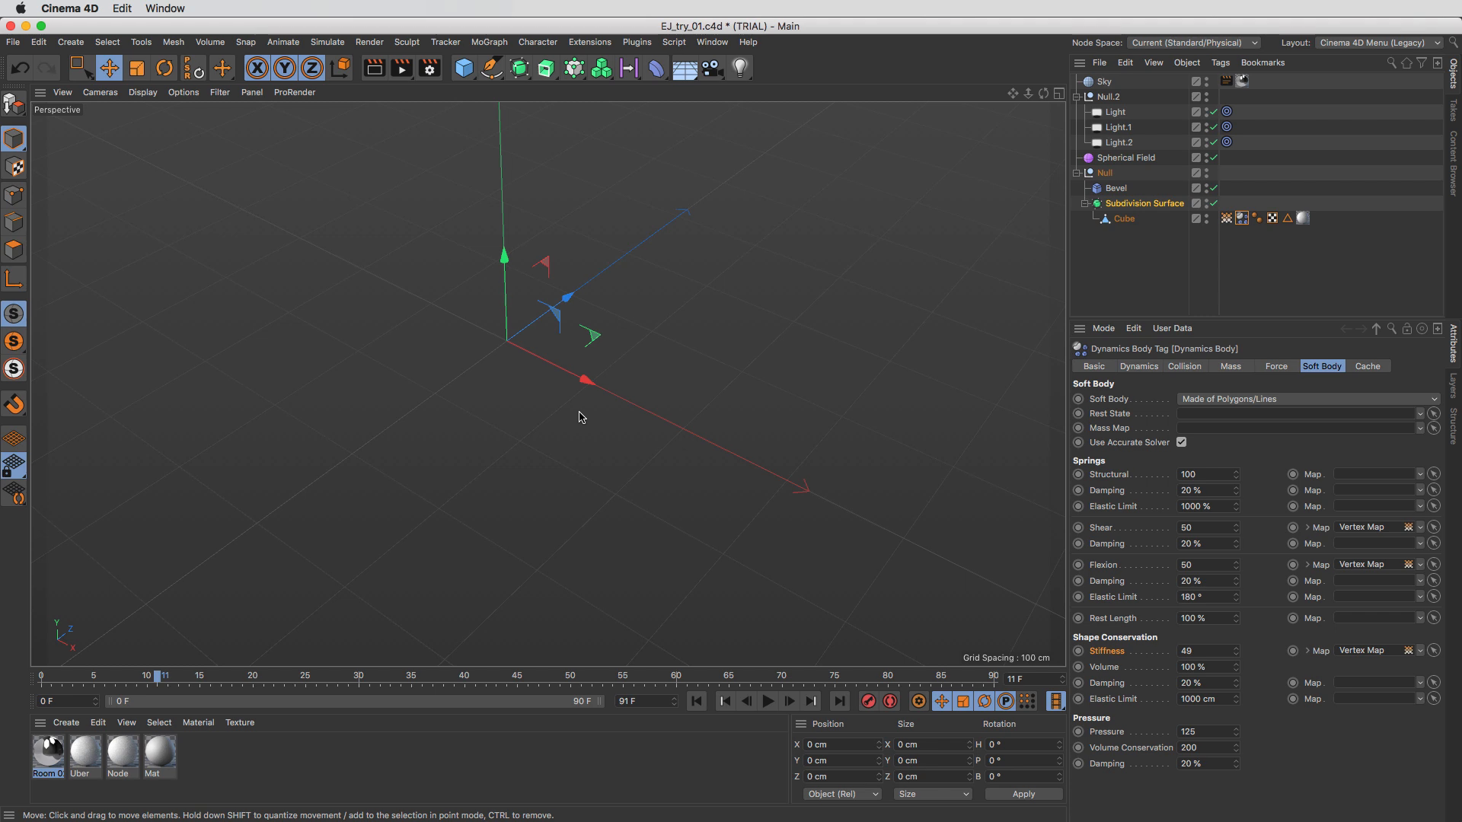
pyautogui.hotkey('shift', 'f')
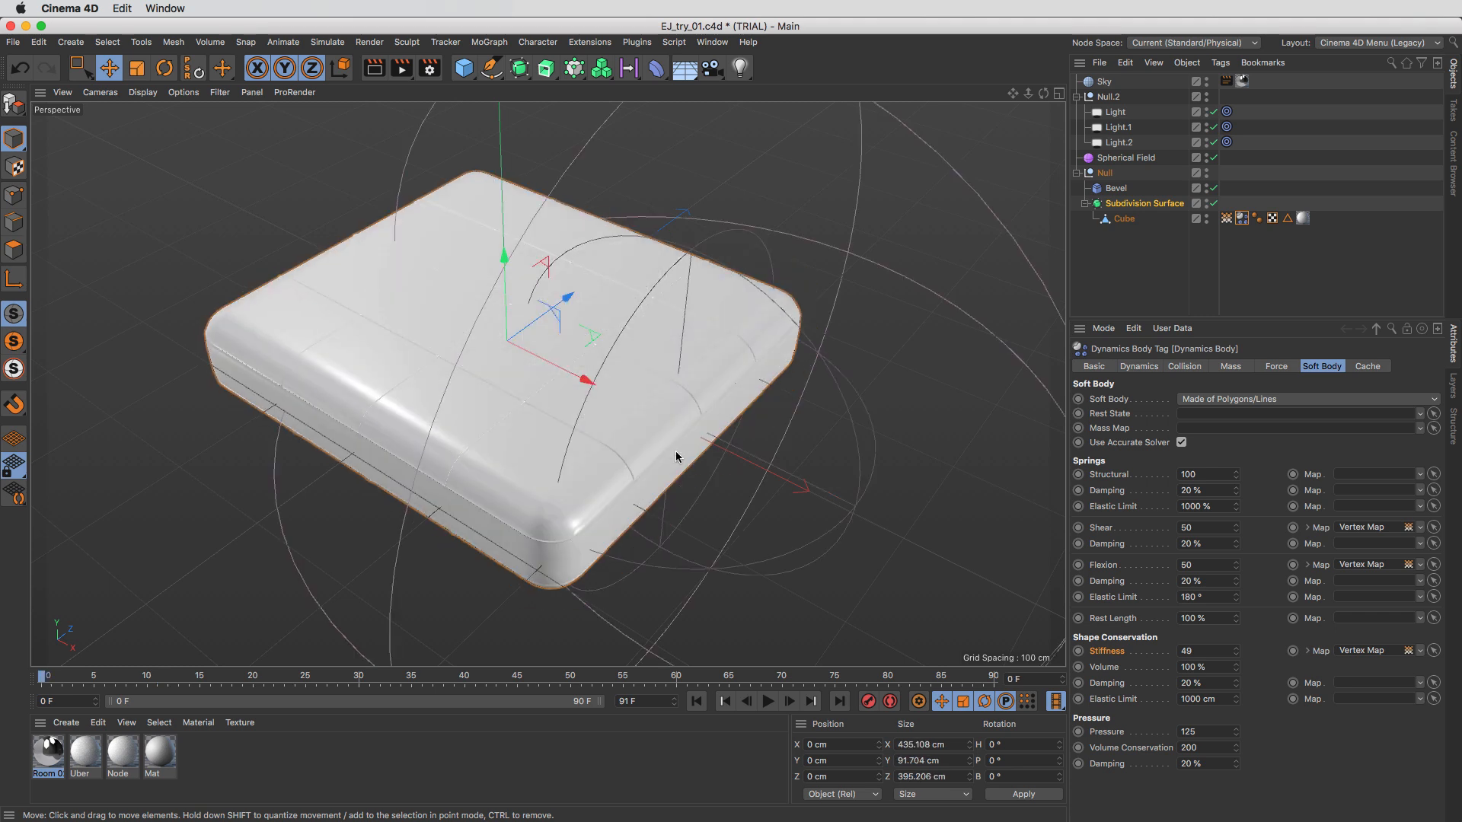
pyautogui.click(768, 701)
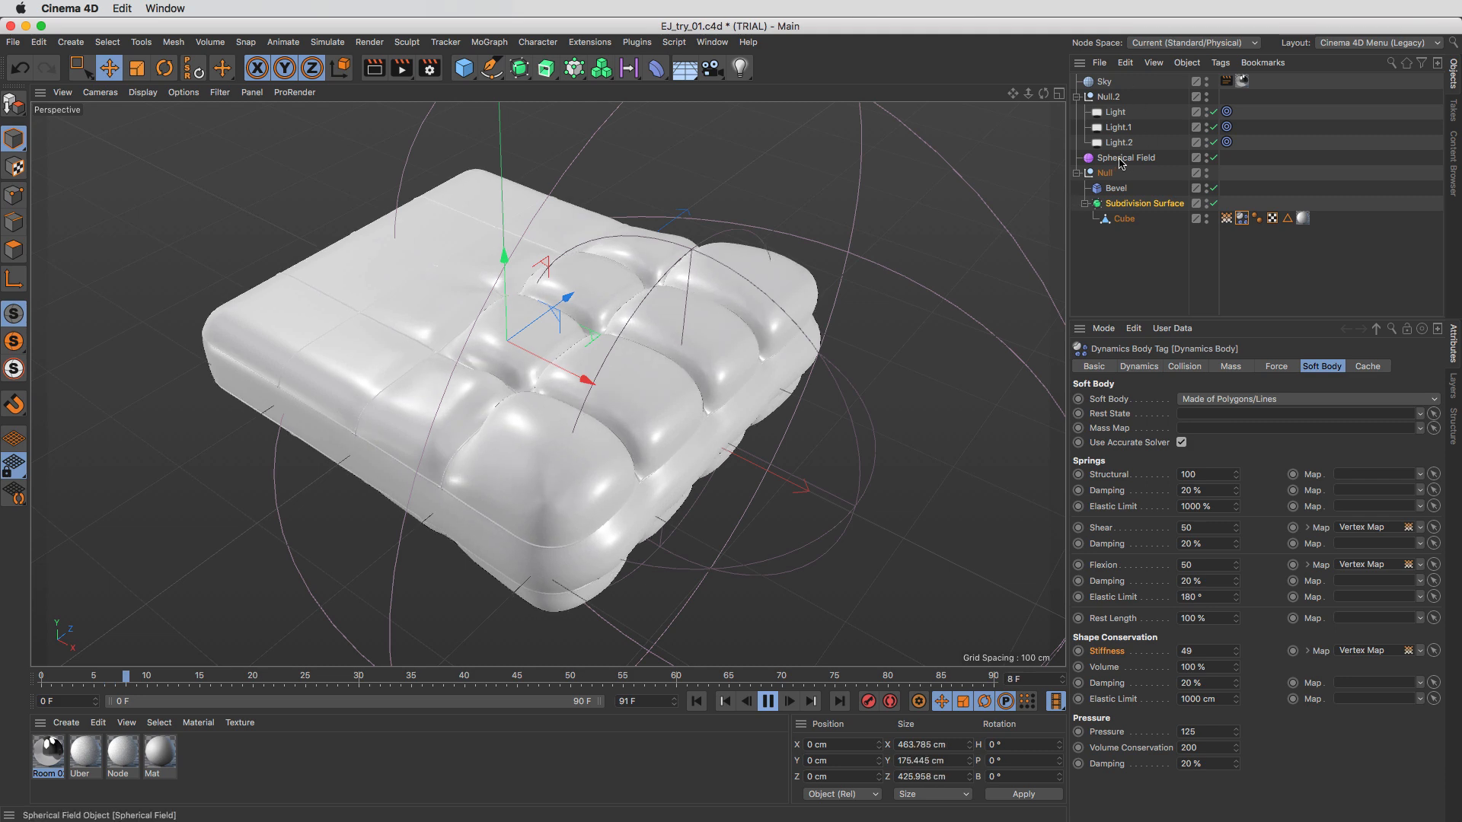
pyautogui.click(1226, 217)
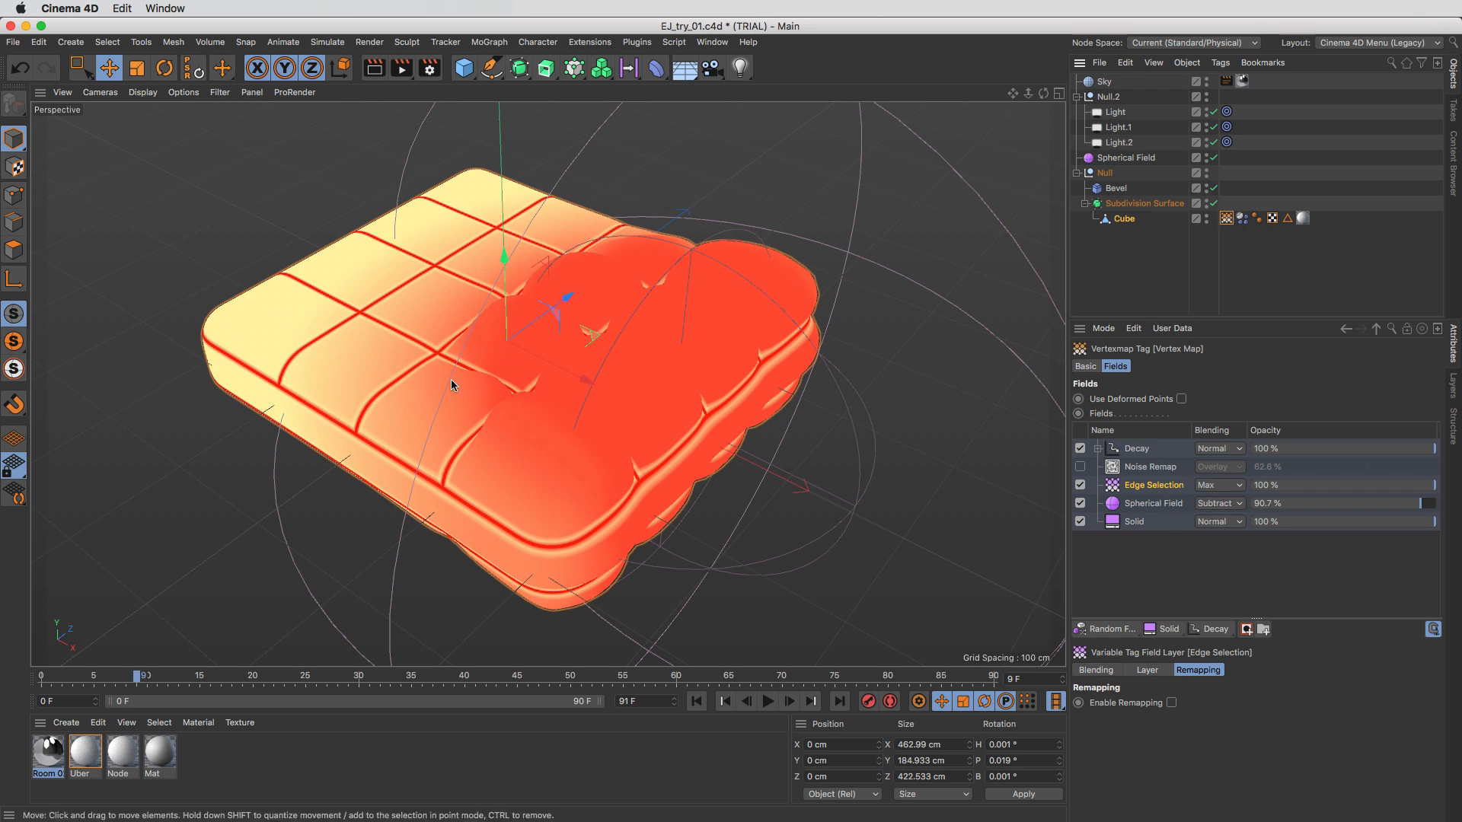
pyautogui.press('super+shift+a')
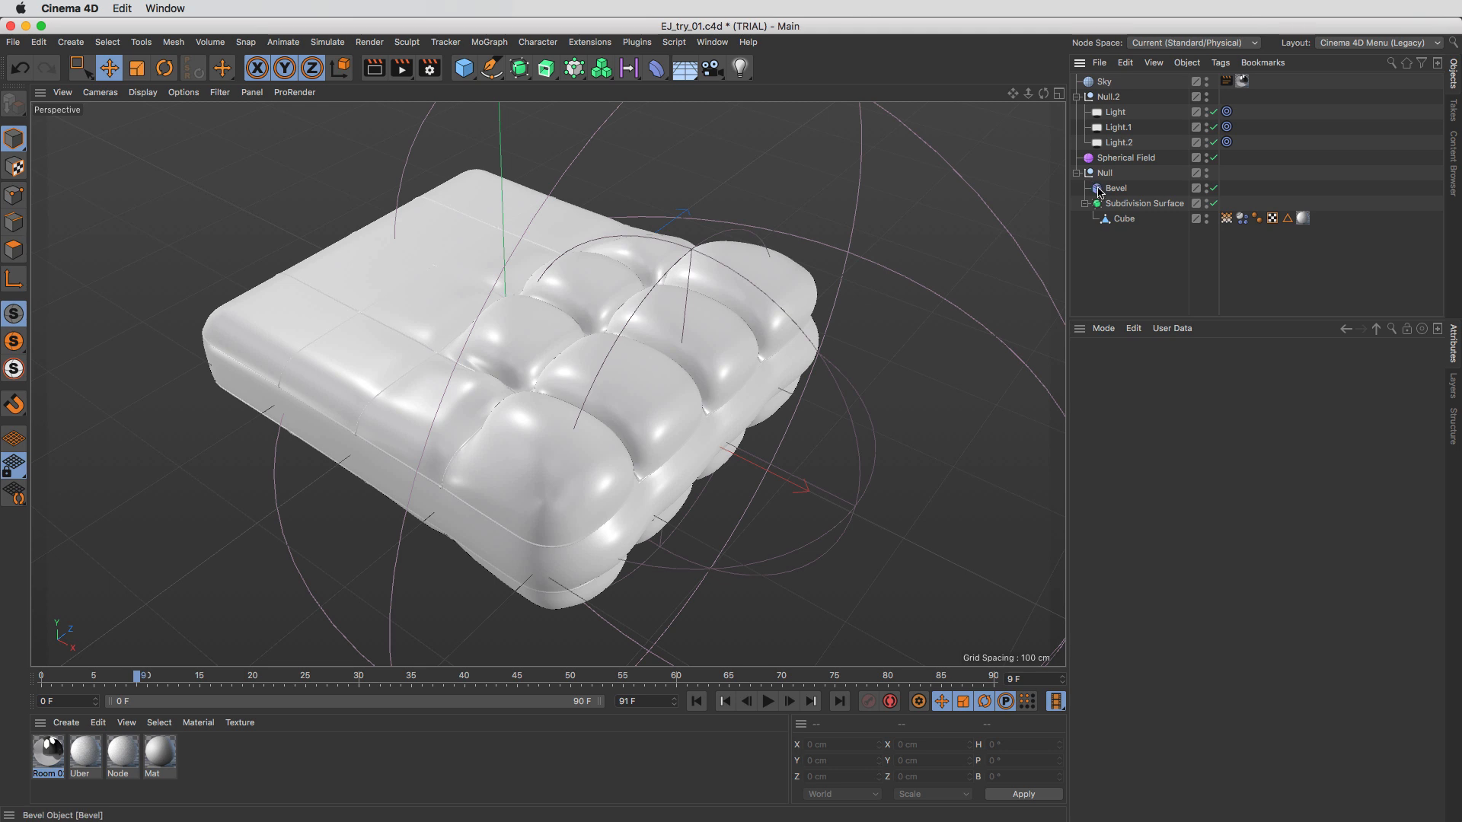
# Step: Resume the simulation and sweep the Spherical Field across the cushion to its far side and back toward the middle, stopping at frame 55
pyautogui.click(768, 704)
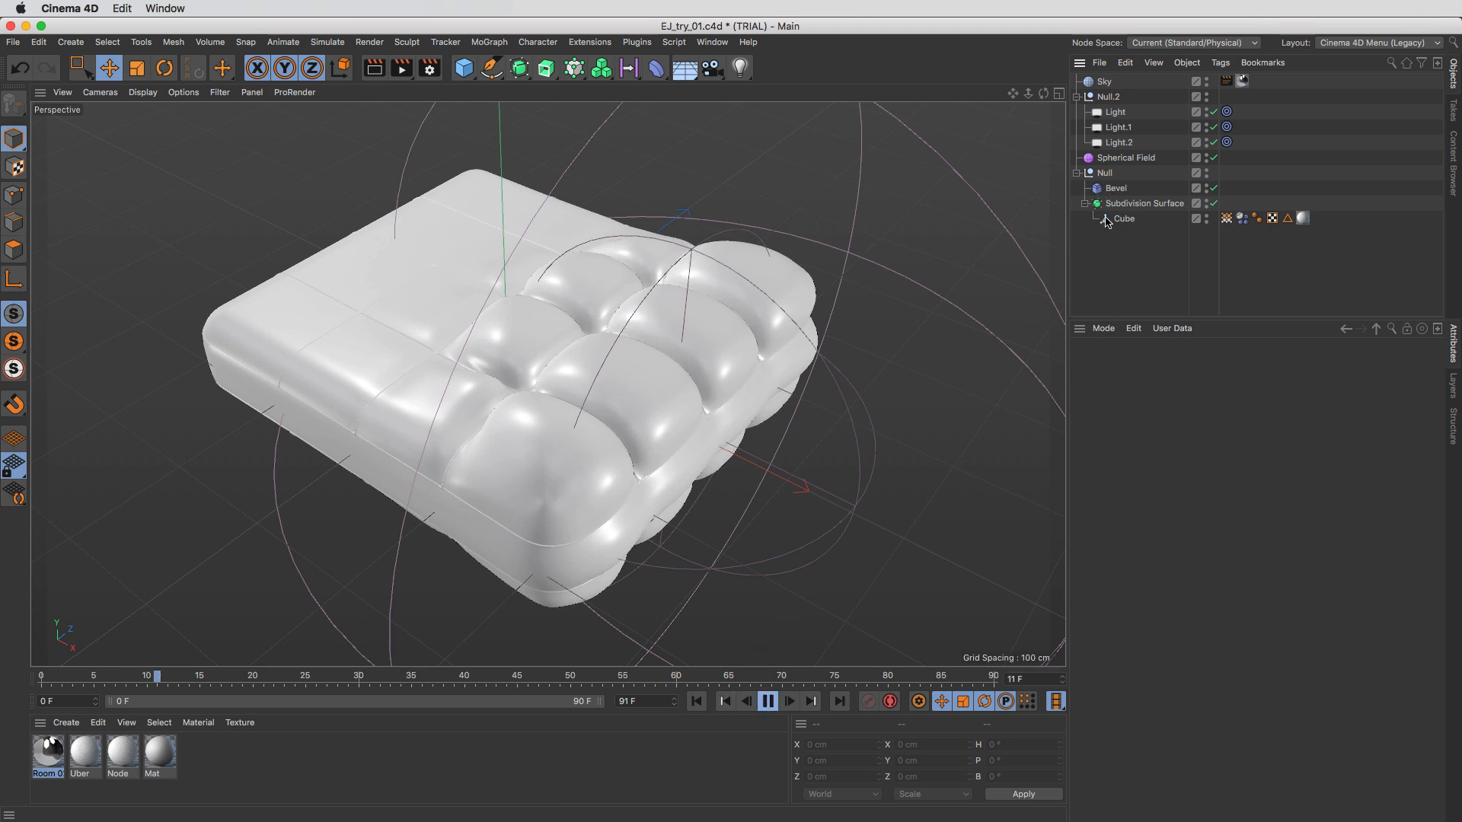
pyautogui.click(1129, 160)
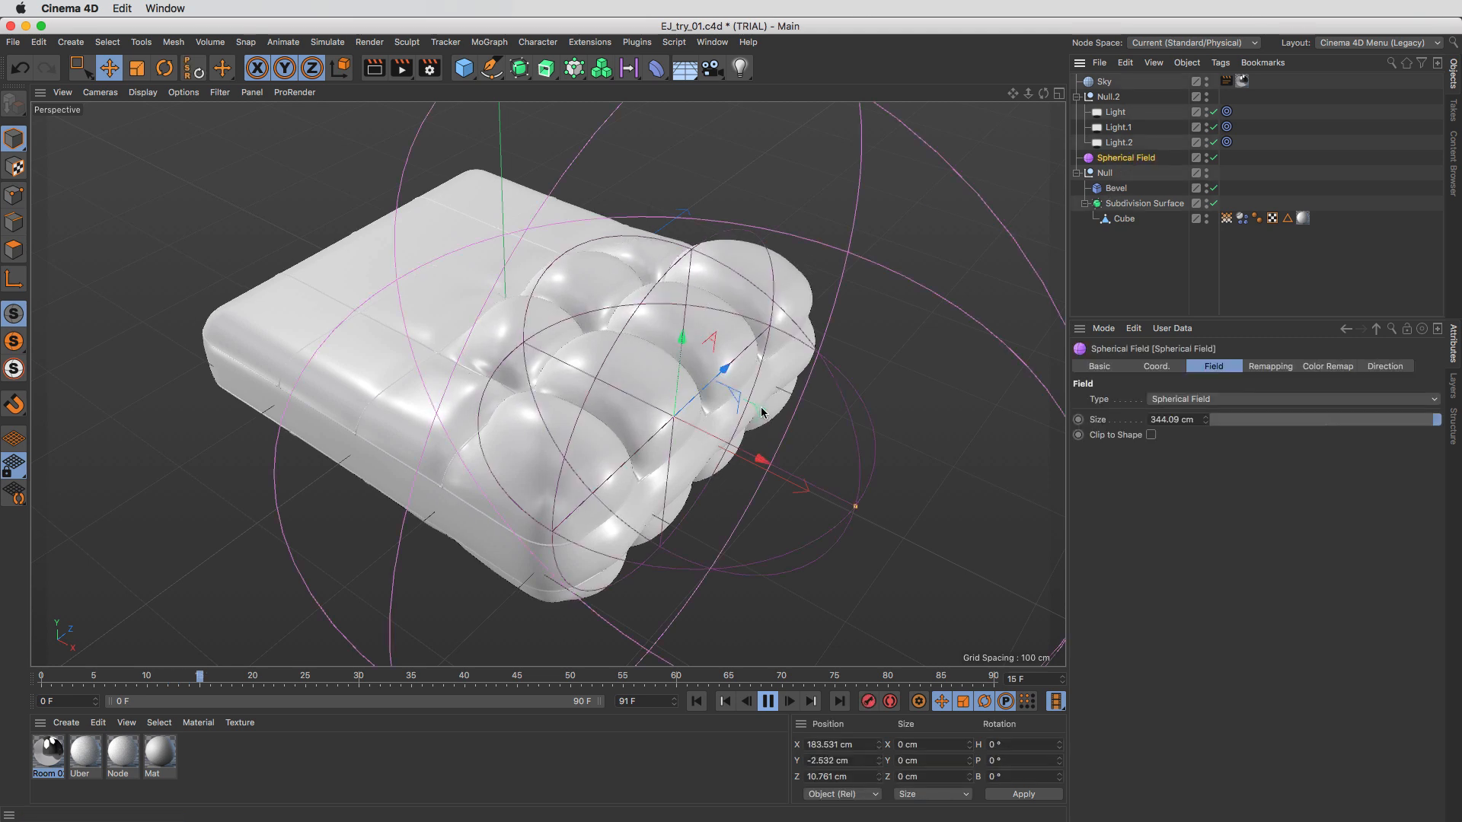
pyautogui.moveTo(569, 344); pyautogui.dragTo(374, 244)
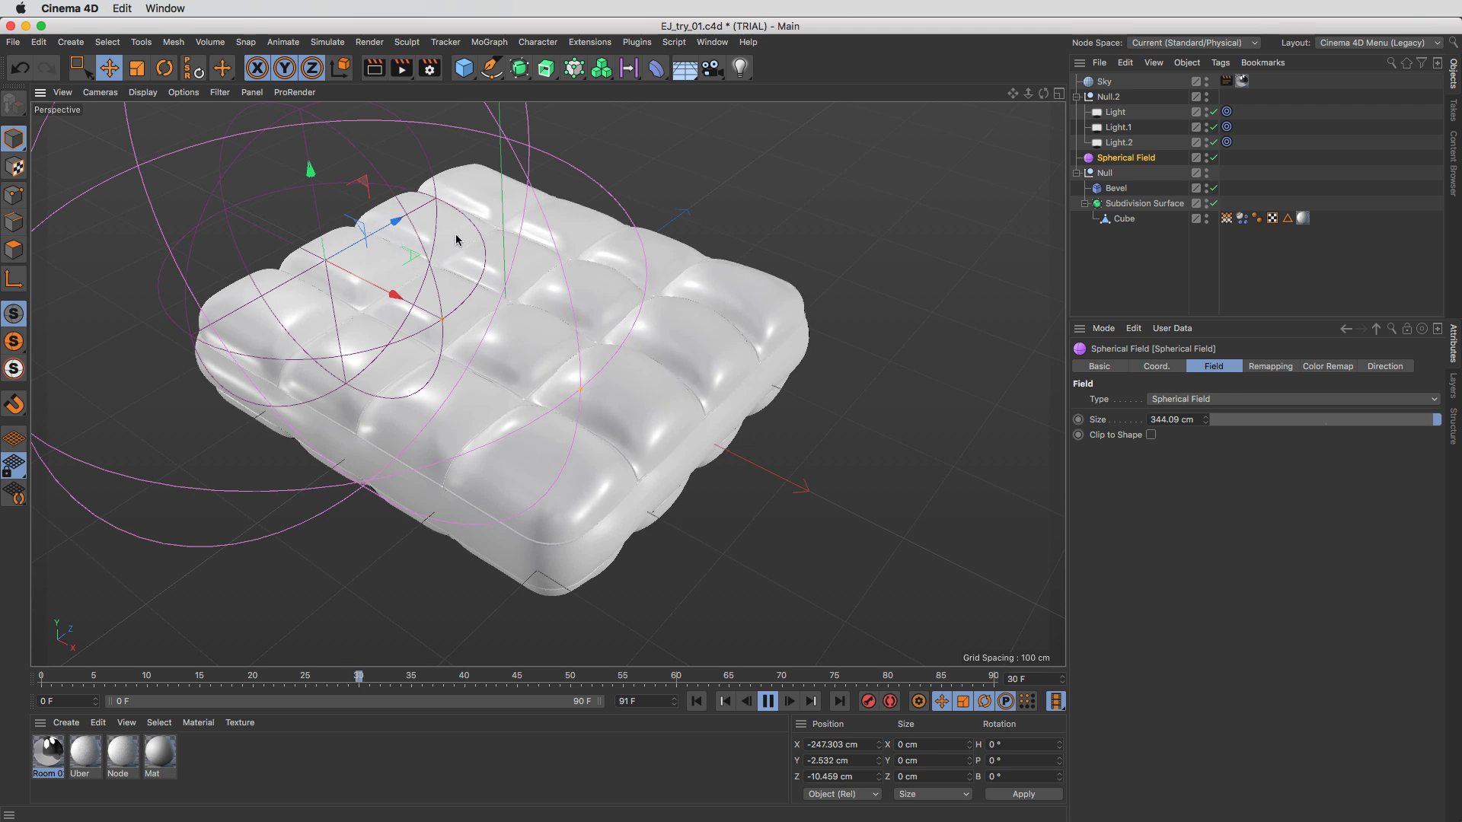
pyautogui.moveTo(462, 229); pyautogui.dragTo(358, 212)
pyautogui.moveTo(452, 252); pyautogui.dragTo(393, 263)
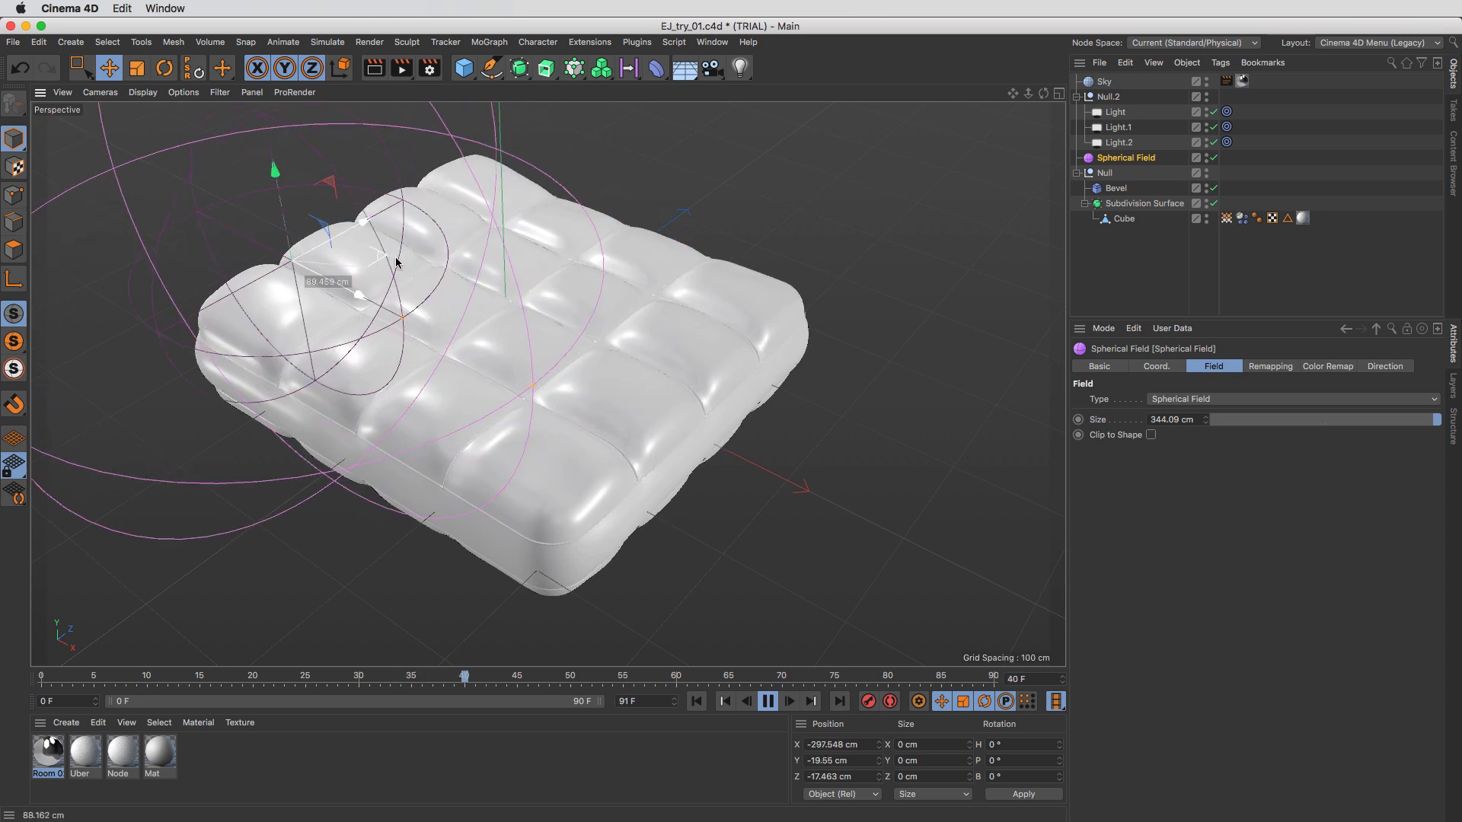
pyautogui.moveTo(462, 230); pyautogui.dragTo(520, 286)
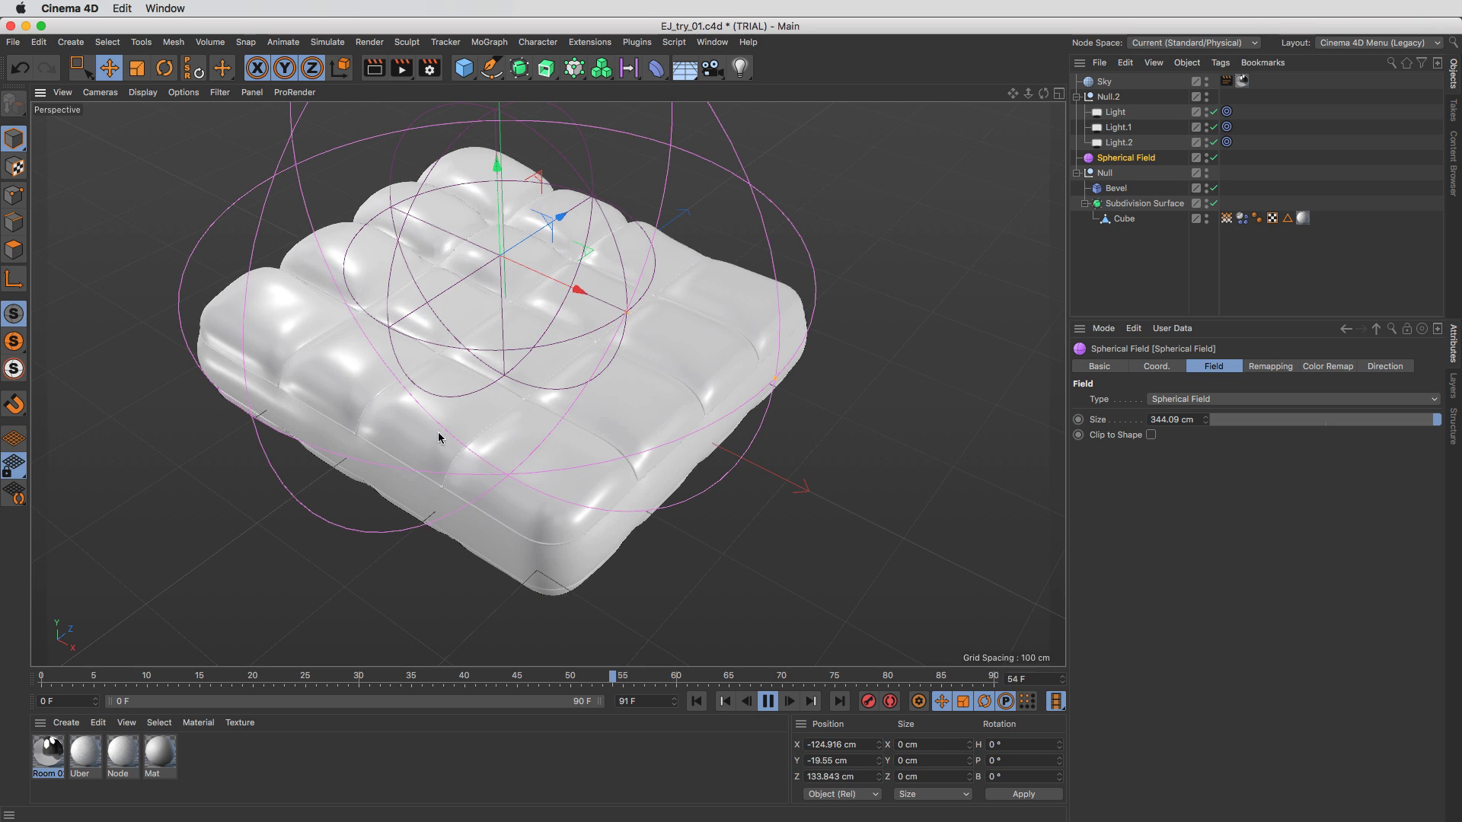
pyautogui.press('F8')
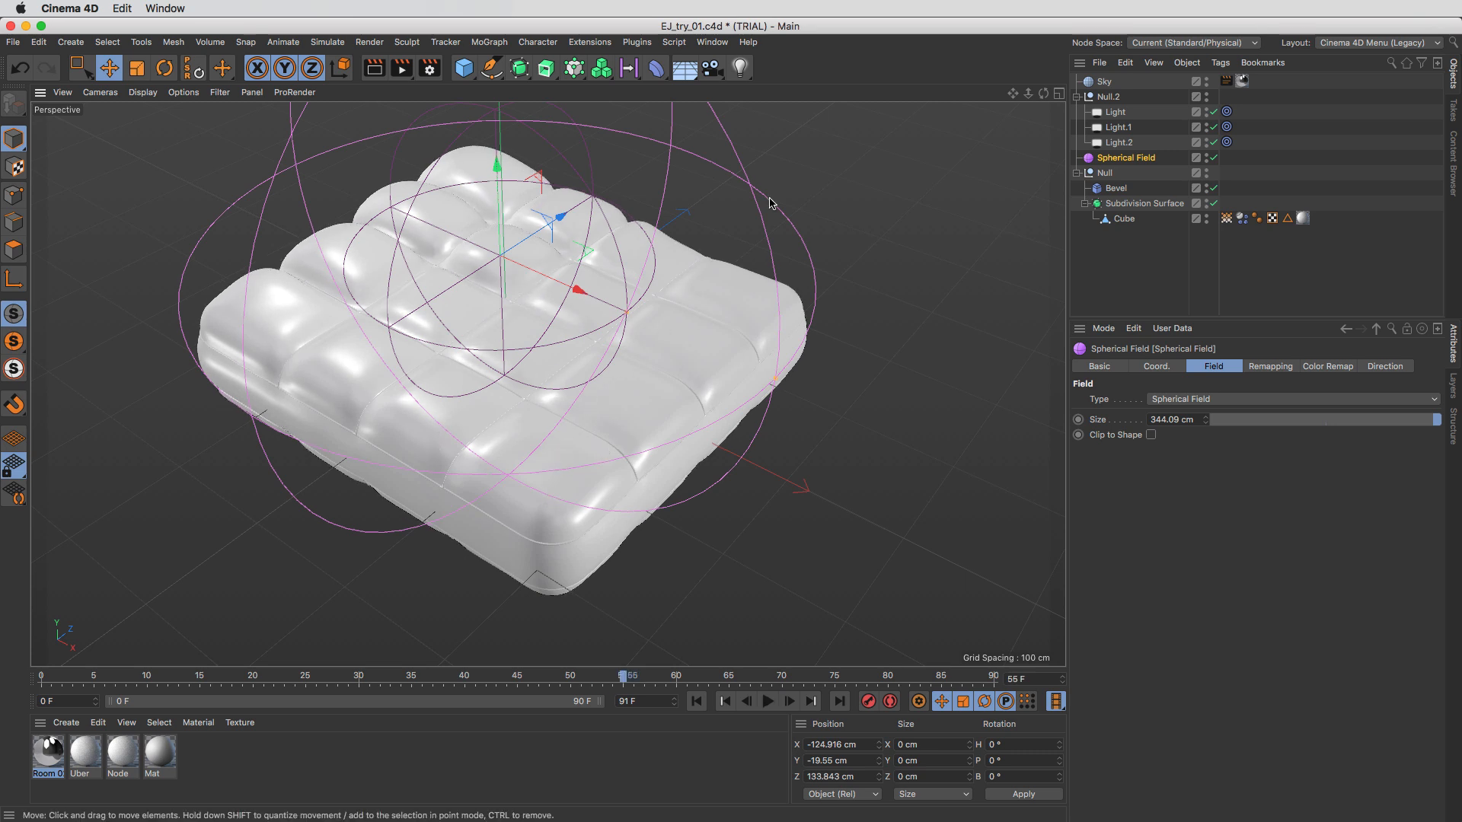
# Step: Switch to the ShaderTest_a01.c4d project, return to the first frame, and display the Cylinder's Vertex Map field layers
pyautogui.press('v')
pyautogui.moveTo(509, 341)
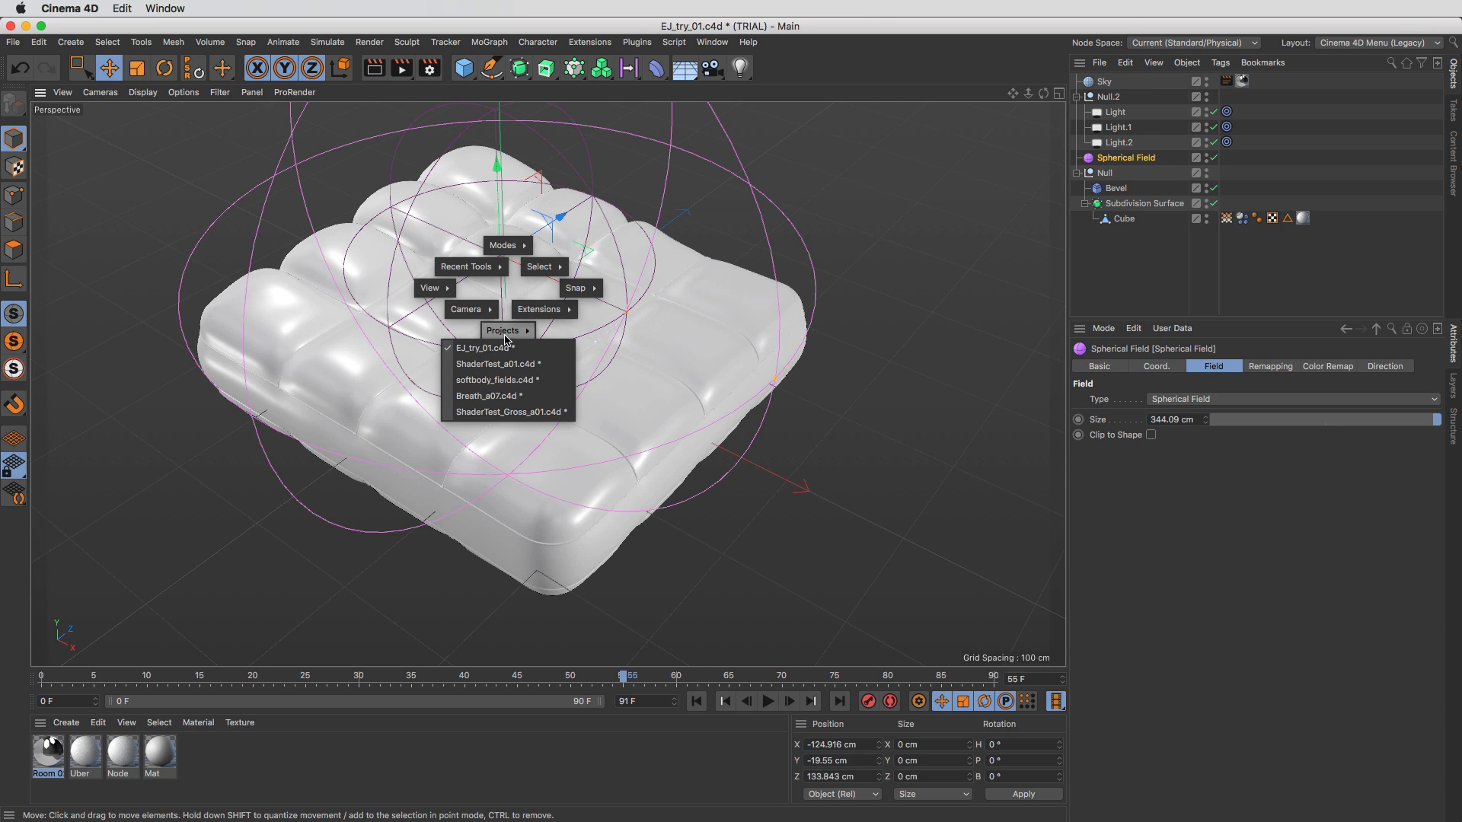
pyautogui.click(508, 371)
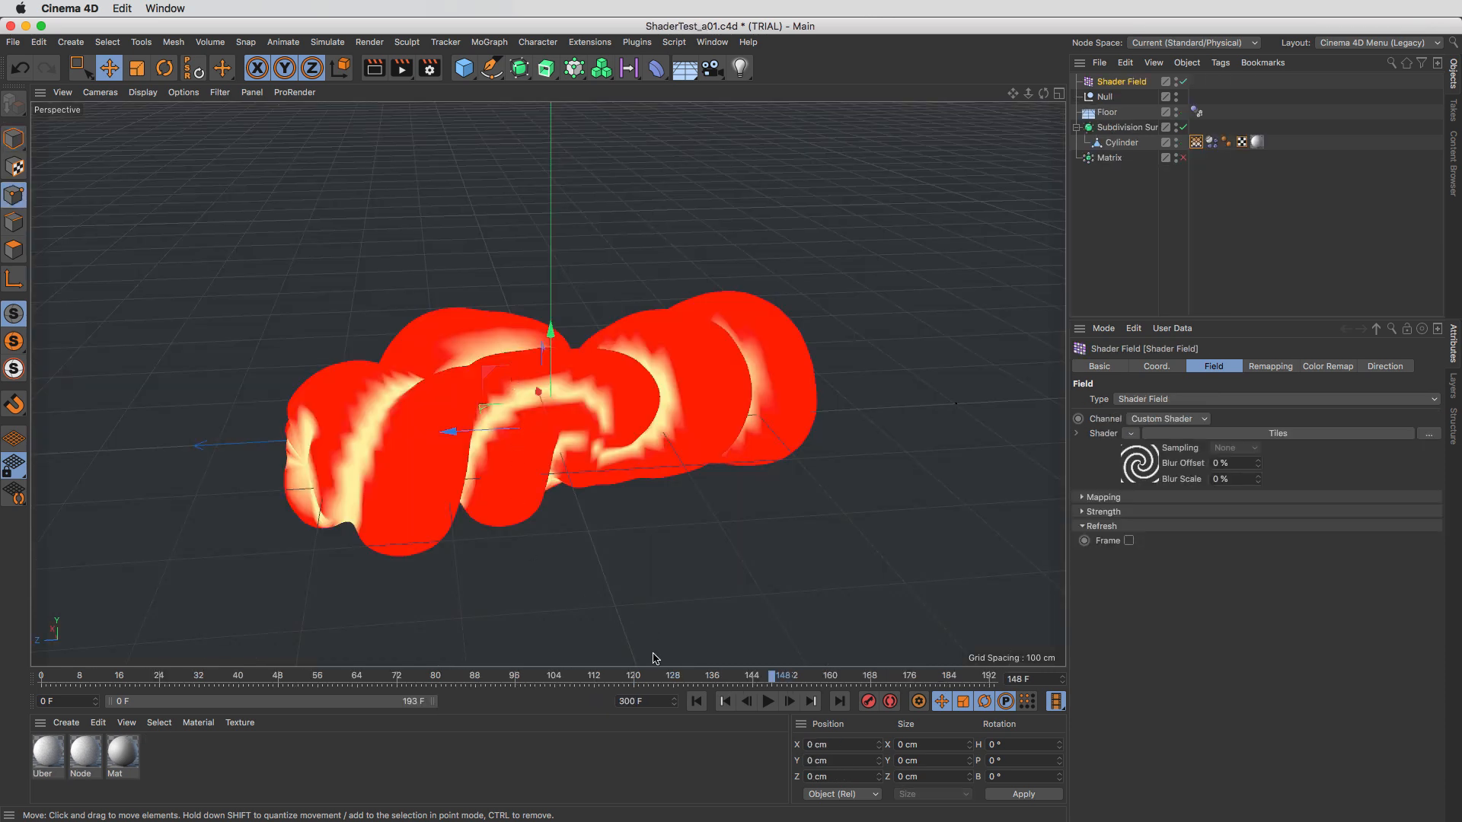
pyautogui.click(696, 702)
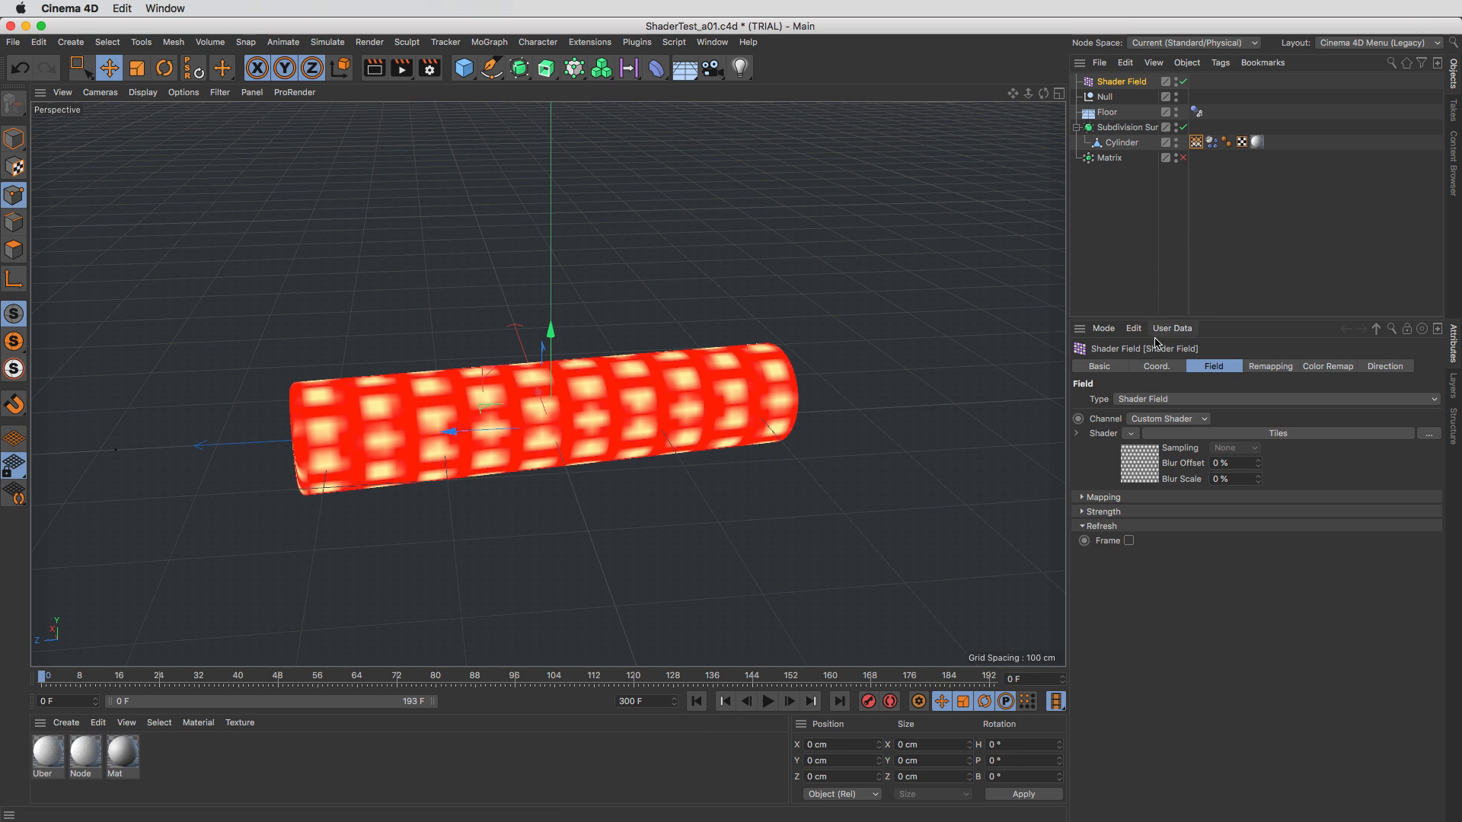
pyautogui.click(1196, 142)
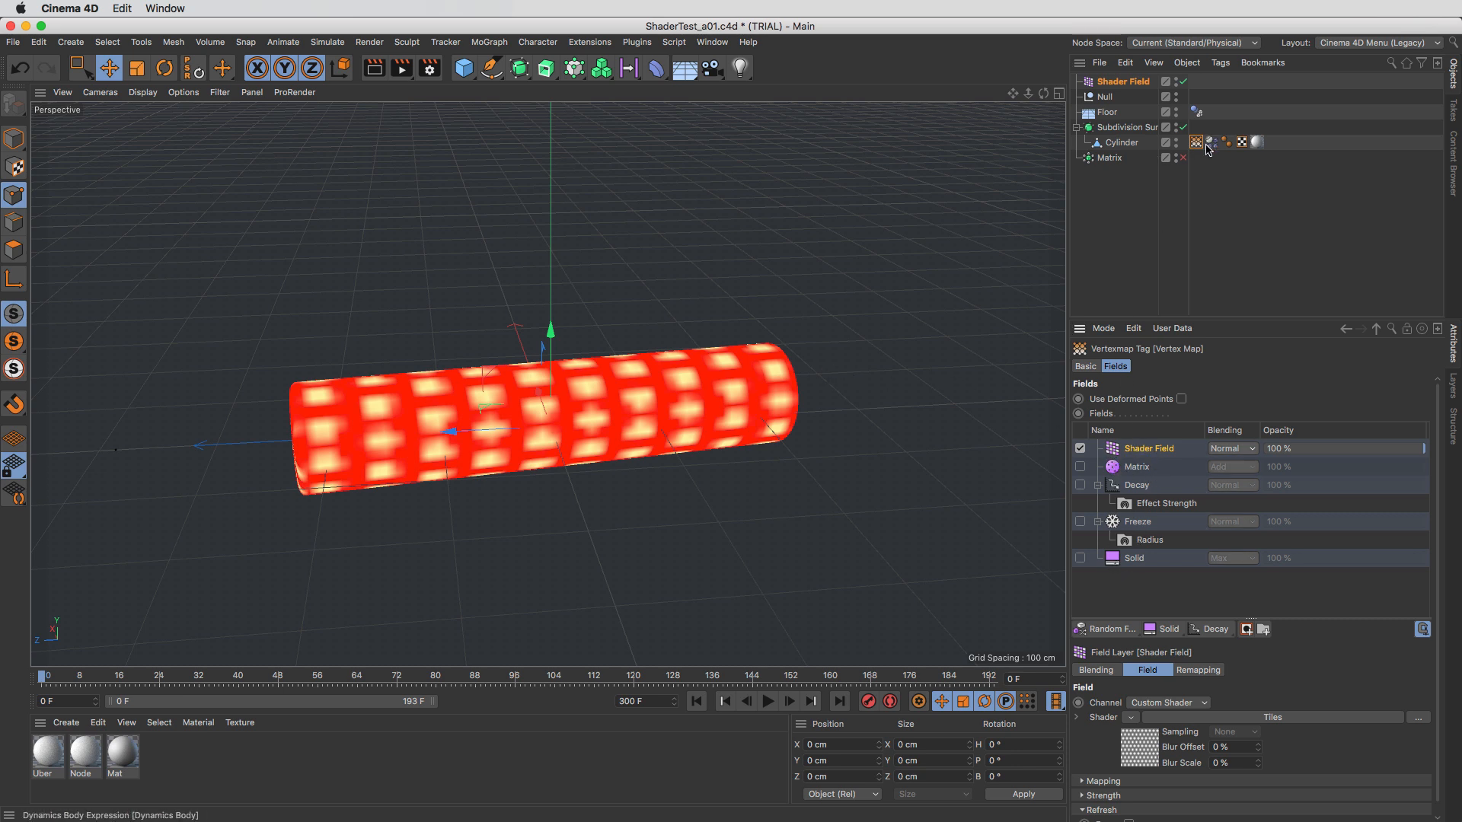
# Step: Examine the Shader Field's Tiles shader and its available patterns without changing them, and deselect everything
pyautogui.click(1109, 82)
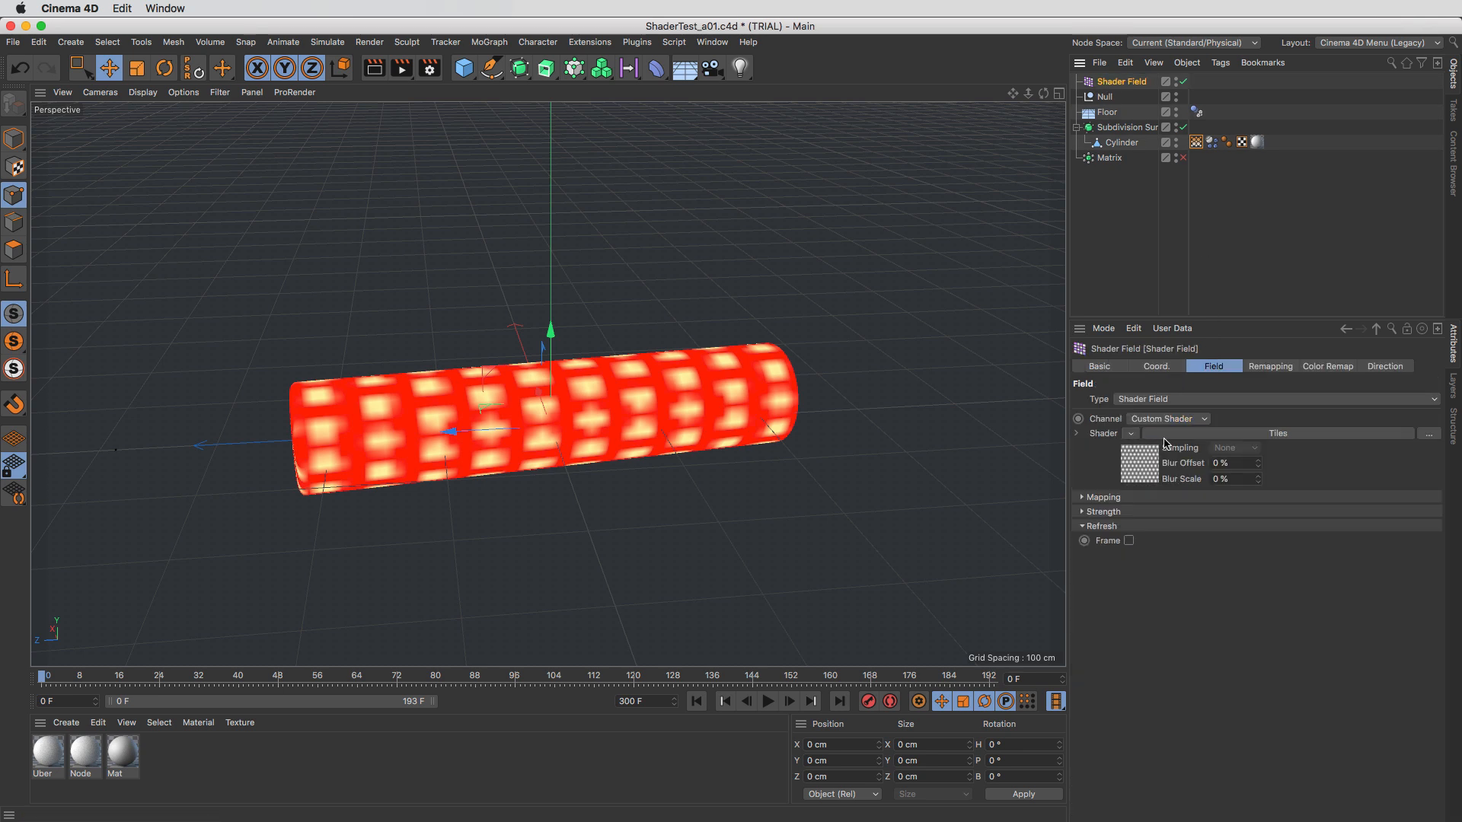
pyautogui.click(1247, 433)
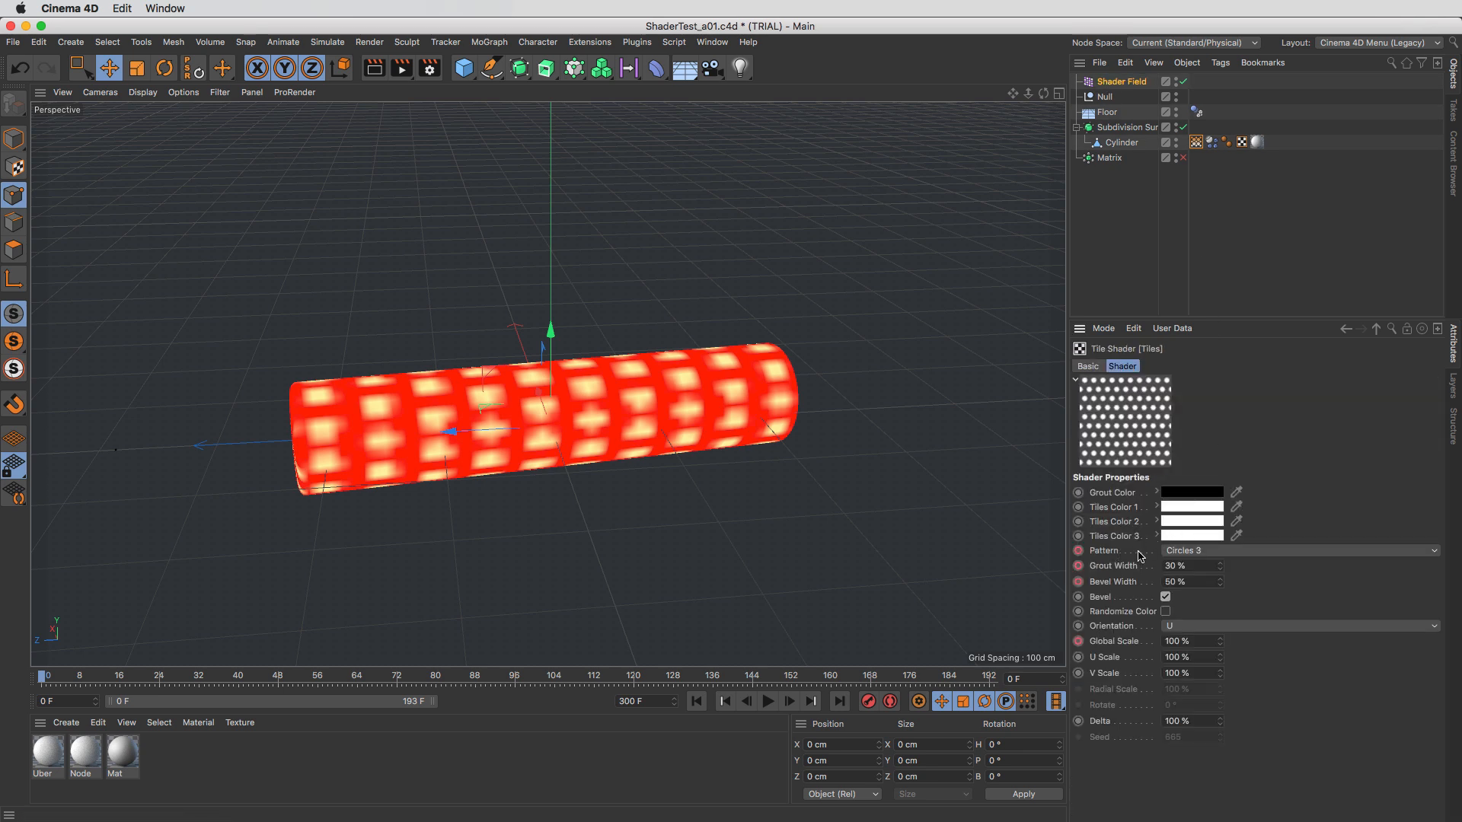
pyautogui.click(1198, 551)
pyautogui.click(944, 564)
pyautogui.click(1210, 288)
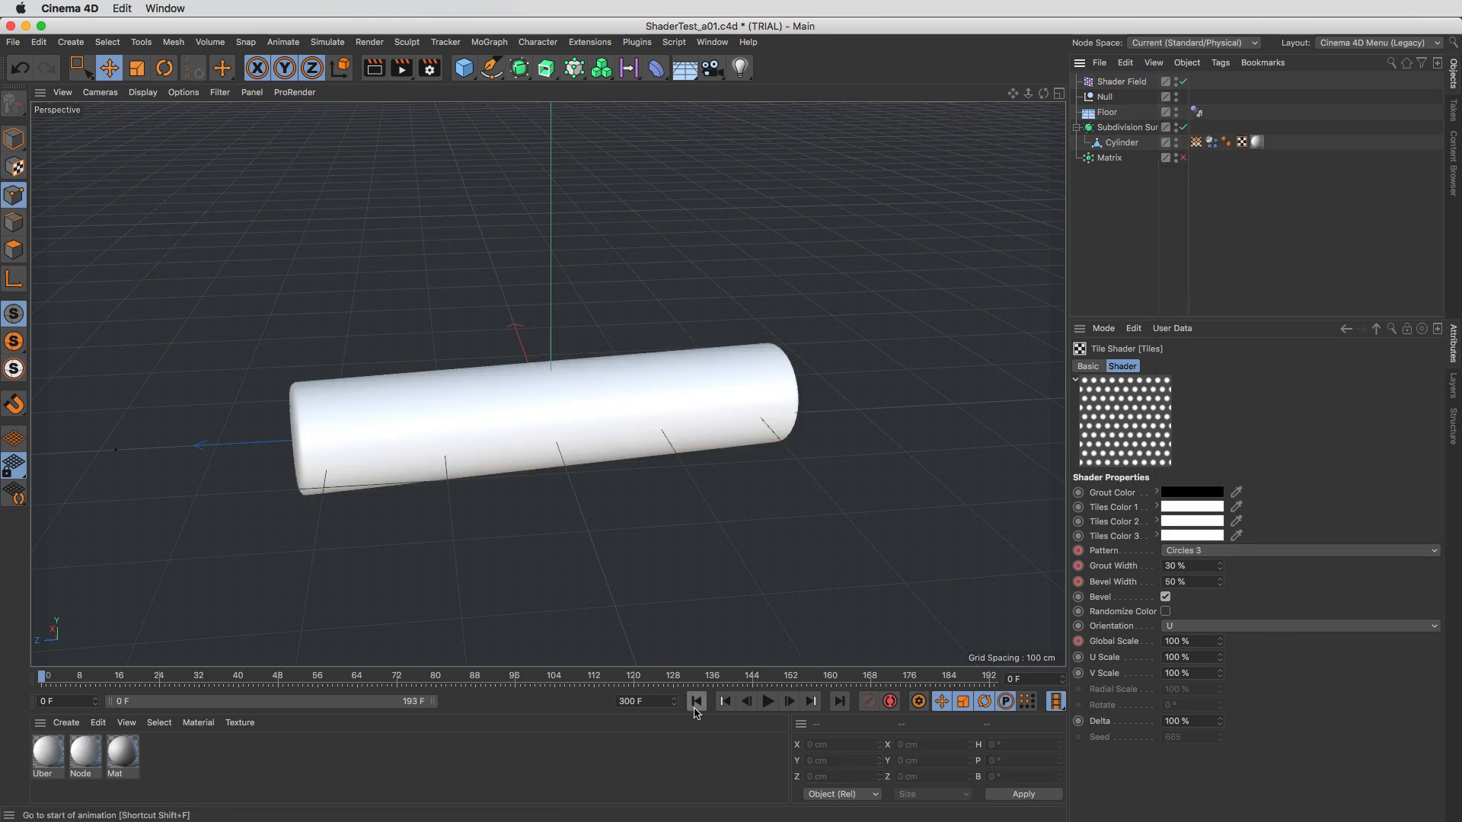
# Step: Play the Cylinder simulation through the shader's pattern changes to frame 160 and display its Vertex Map
pyautogui.click(767, 701)
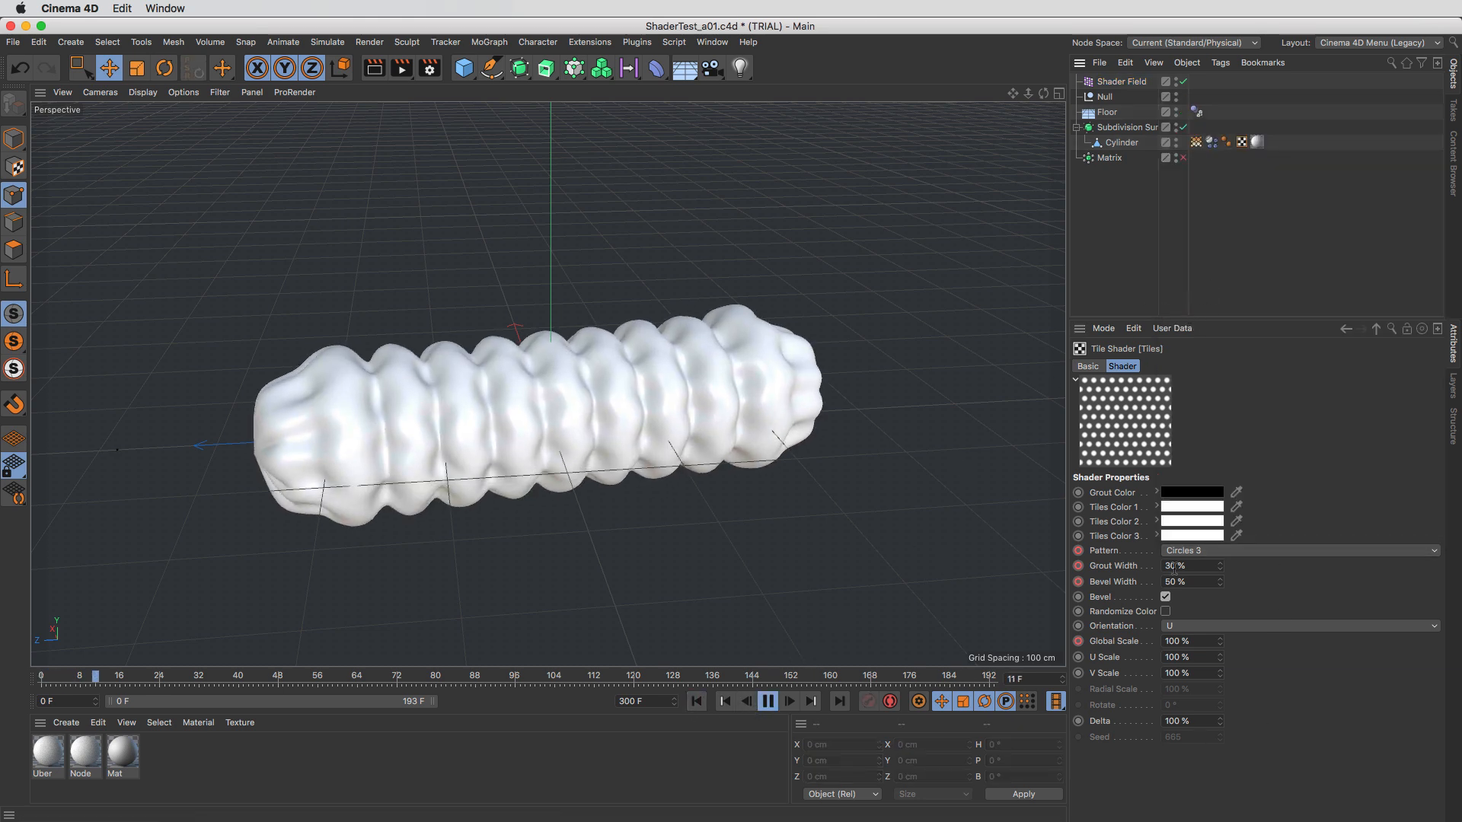
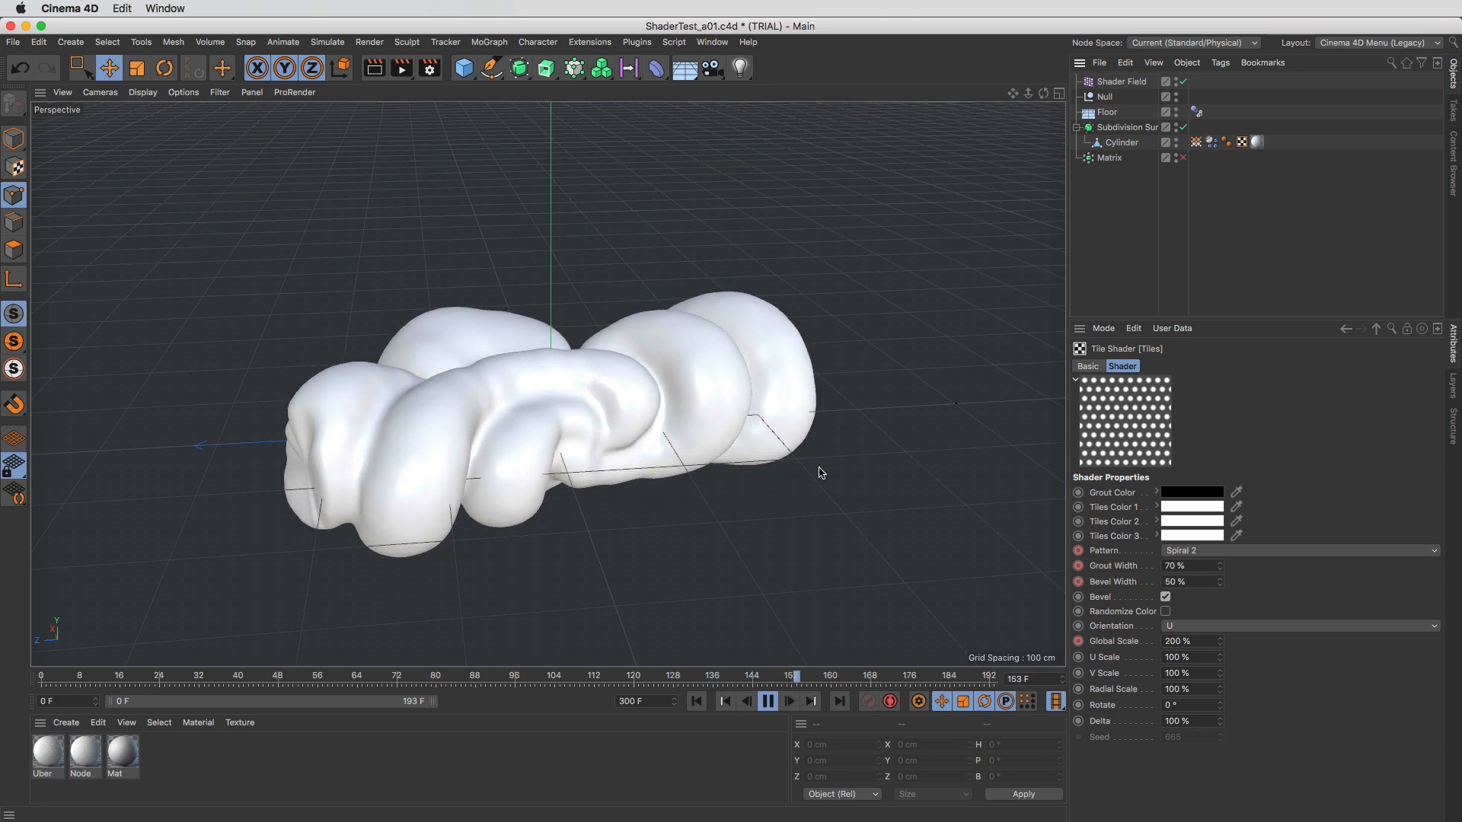
pyautogui.press('F8')
pyautogui.click(1196, 143)
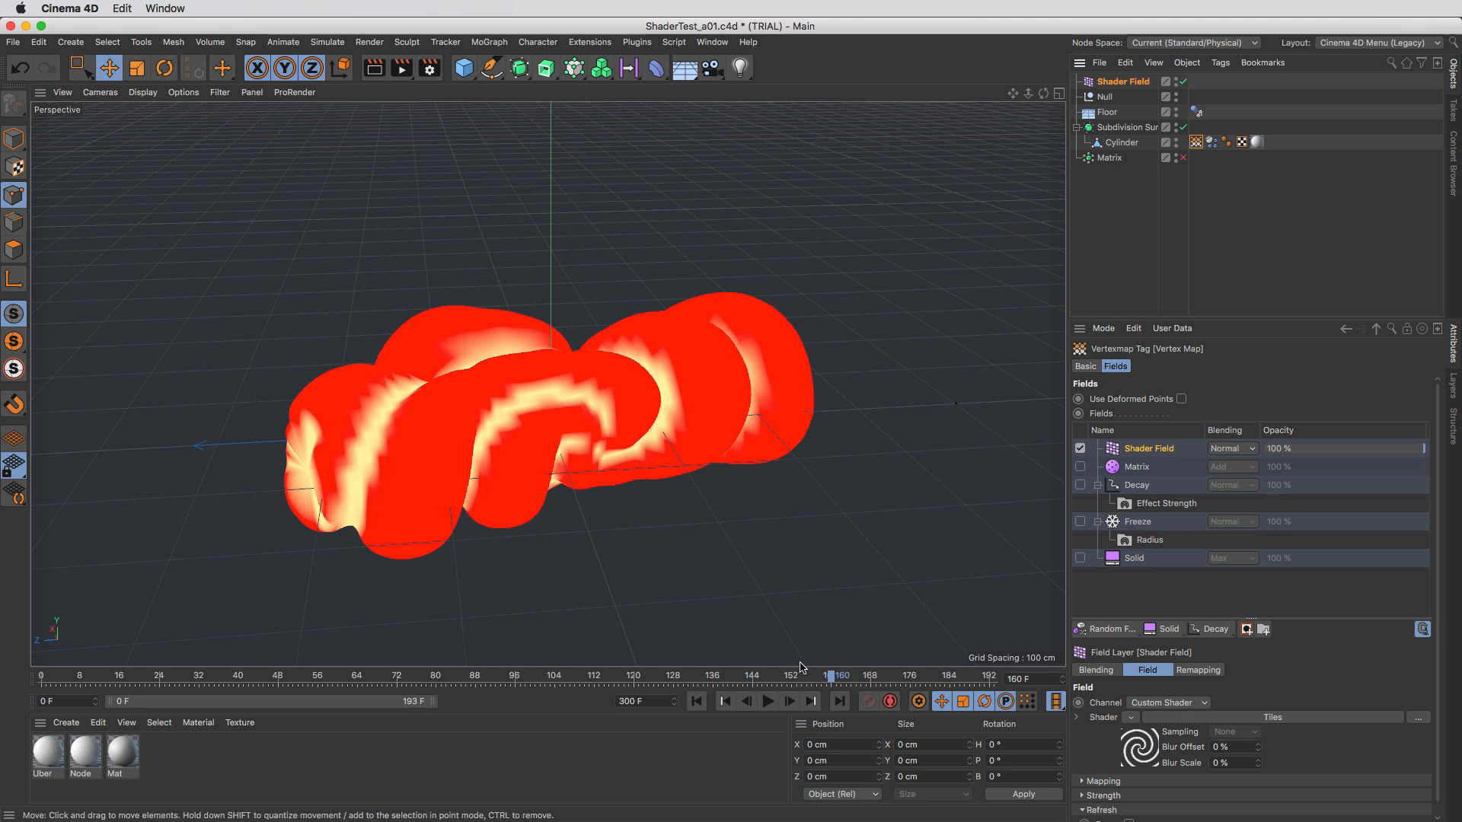
# Step: Replay the simulation from the first frame, stop at frame 33, and set Flexion to 88 in the Cylinder's Soft Body settings
pyautogui.click(1211, 142)
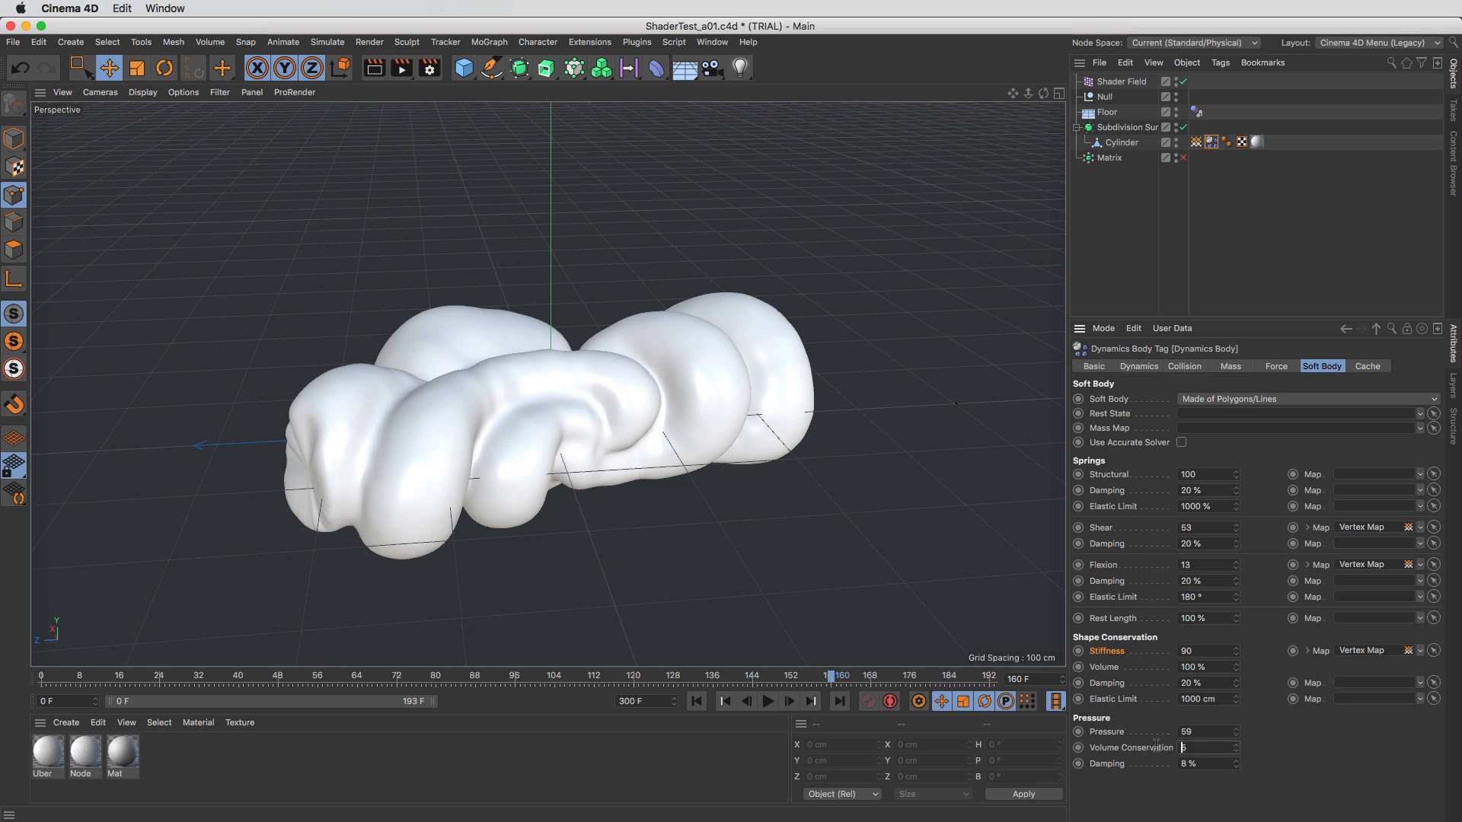
pyautogui.doubleClick(1198, 734)
pyautogui.moveTo(1202, 651); pyautogui.dragTo(1139, 649)
pyautogui.moveTo(1201, 570); pyautogui.dragTo(1147, 572)
pyautogui.click(696, 701)
pyautogui.click(768, 701)
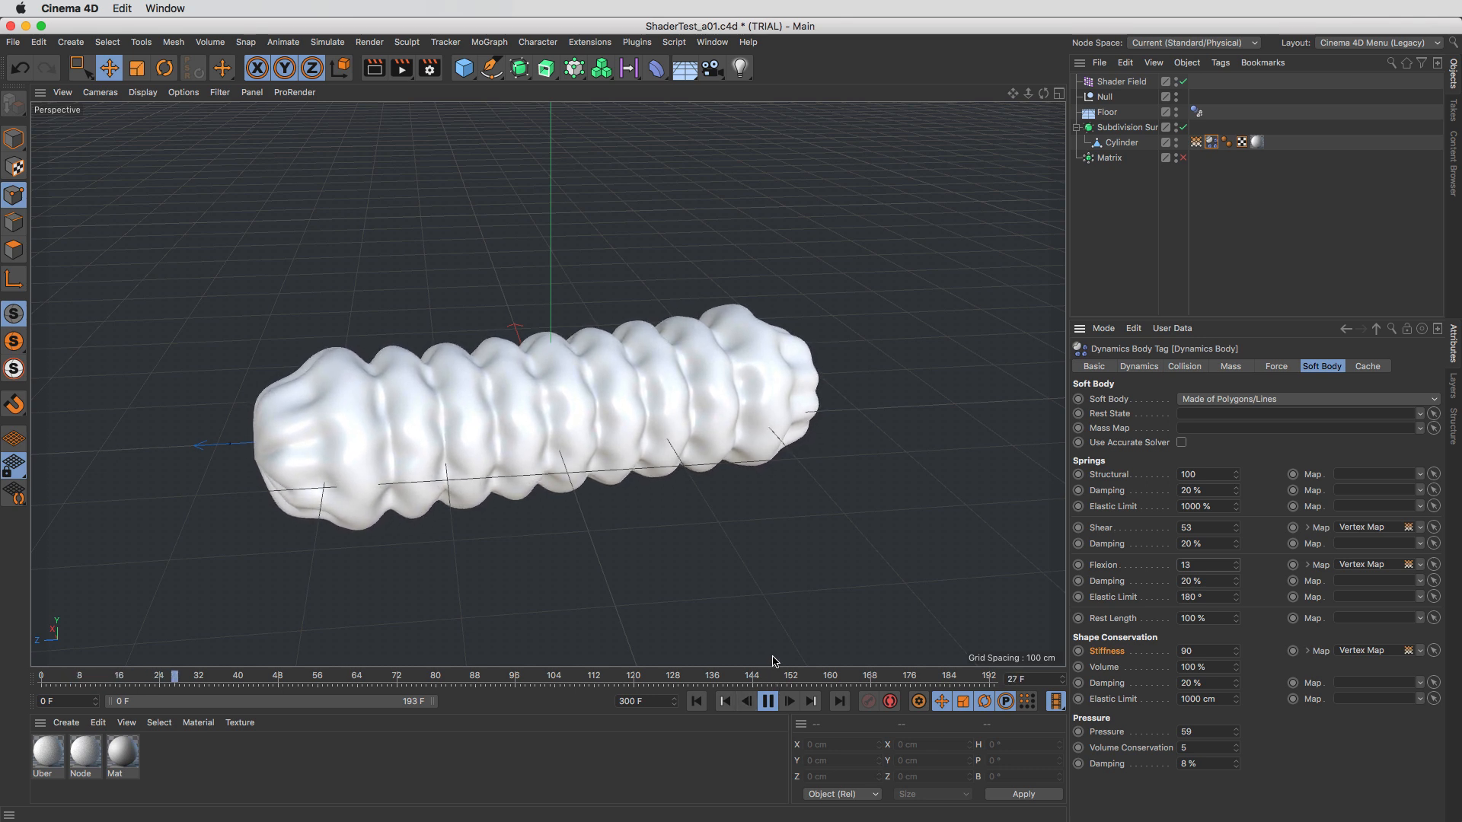
pyautogui.press('F8')
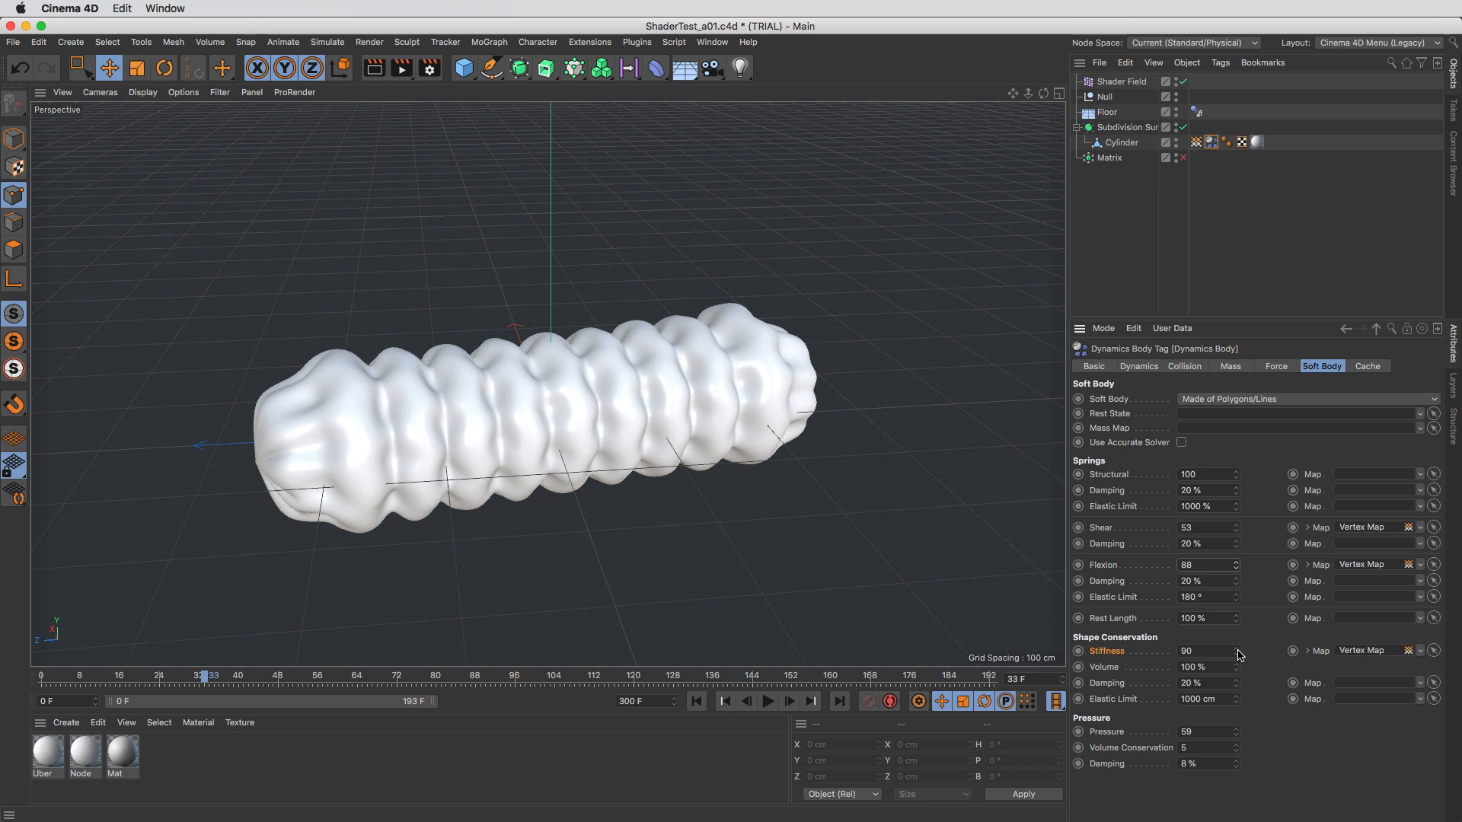
# Step: Set the Cylinder's Shape Conservation Stiffness to 175 and Pressure to 98, and replay from the first frame
pyautogui.moveTo(1236, 653); pyautogui.dragTo(1236, 639)
pyautogui.click(695, 701)
pyautogui.click(767, 701)
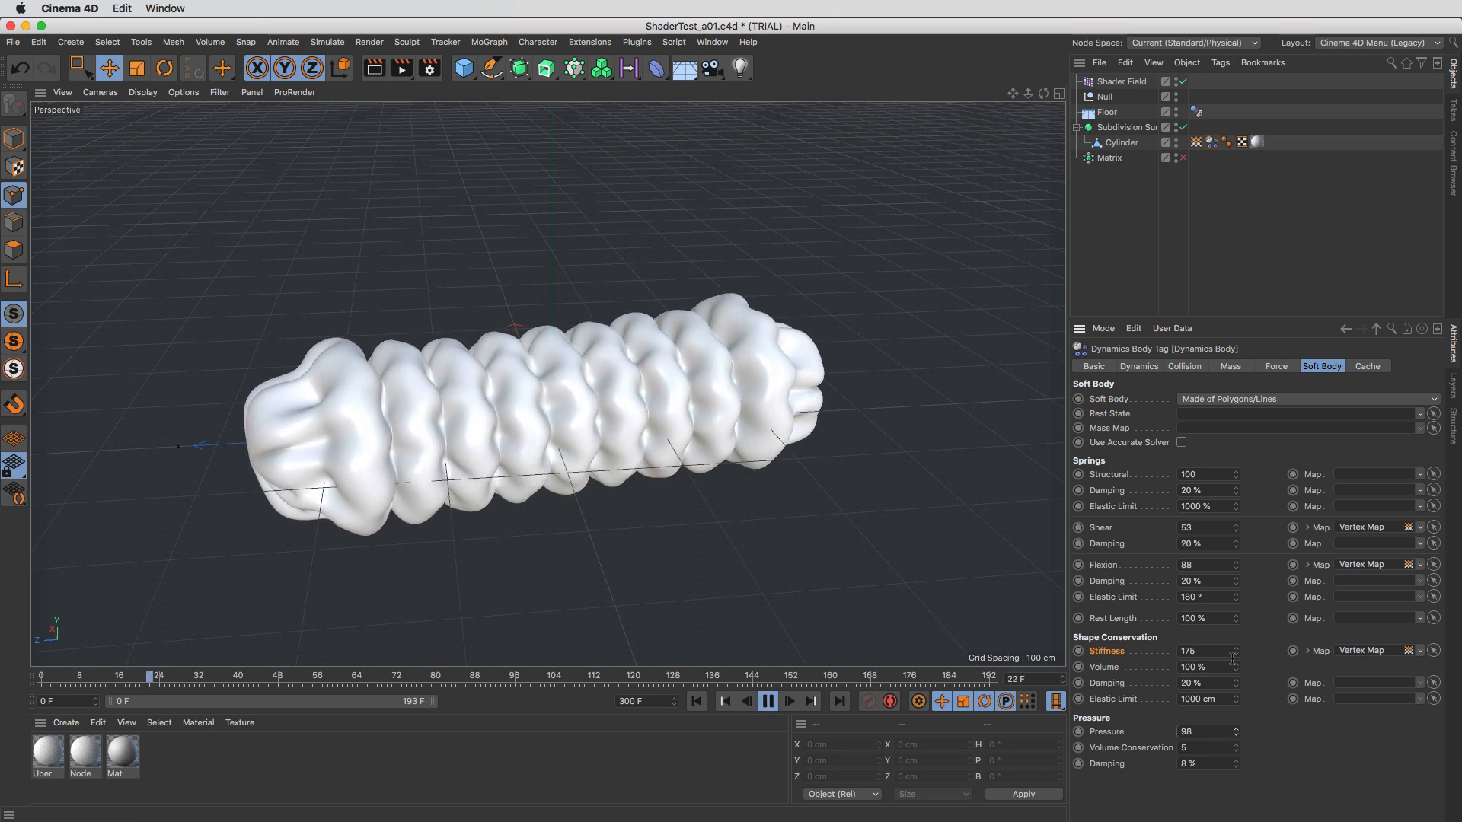
# Step: Lower the Cylinder's Shape Conservation Stiffness in stages to 92, 68 and 20 during playback
pyautogui.moveTo(1236, 652); pyautogui.dragTo(1236, 686)
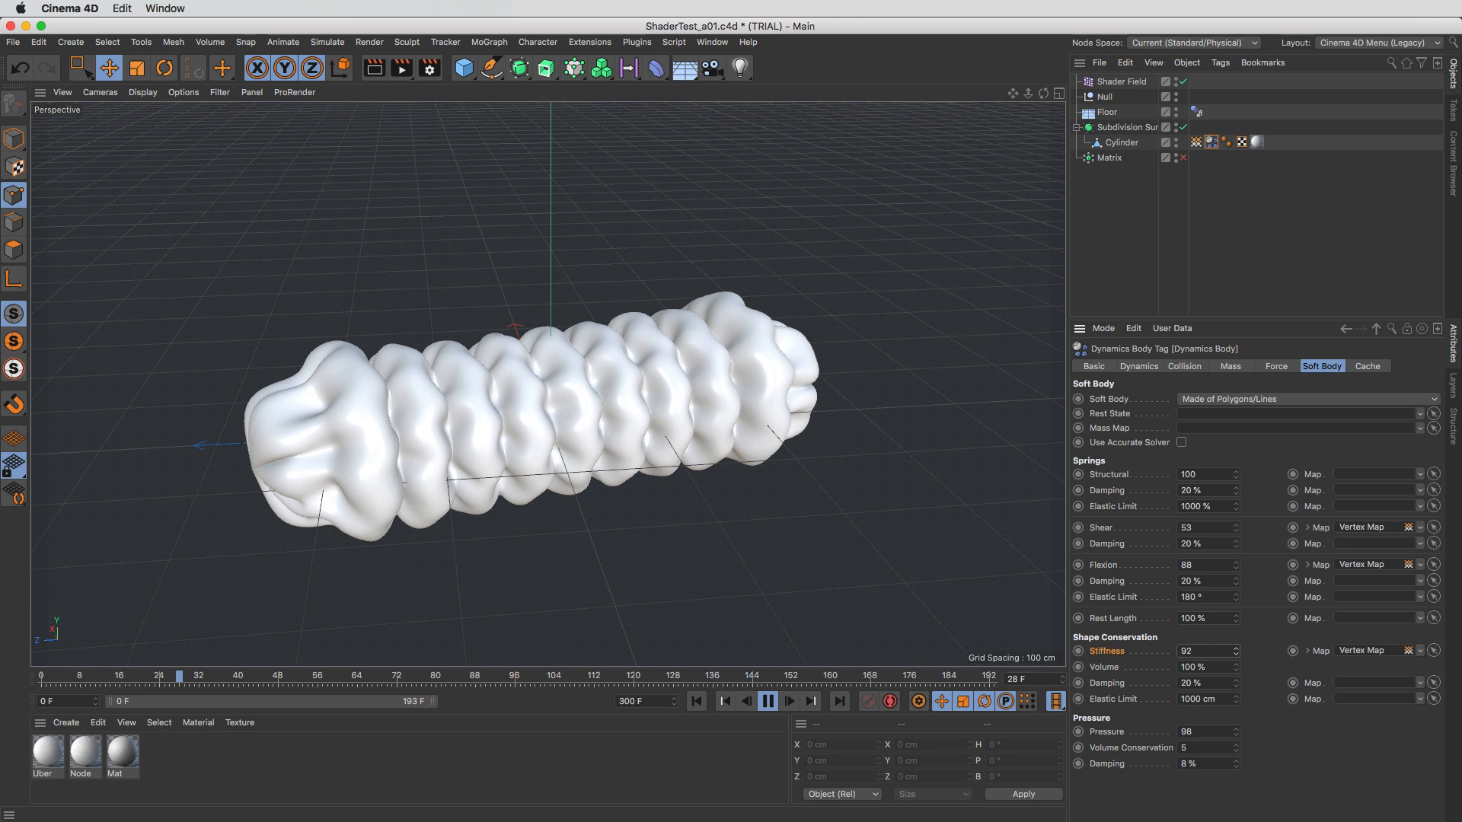
pyautogui.moveTo(1235, 735); pyautogui.dragTo(1235, 738)
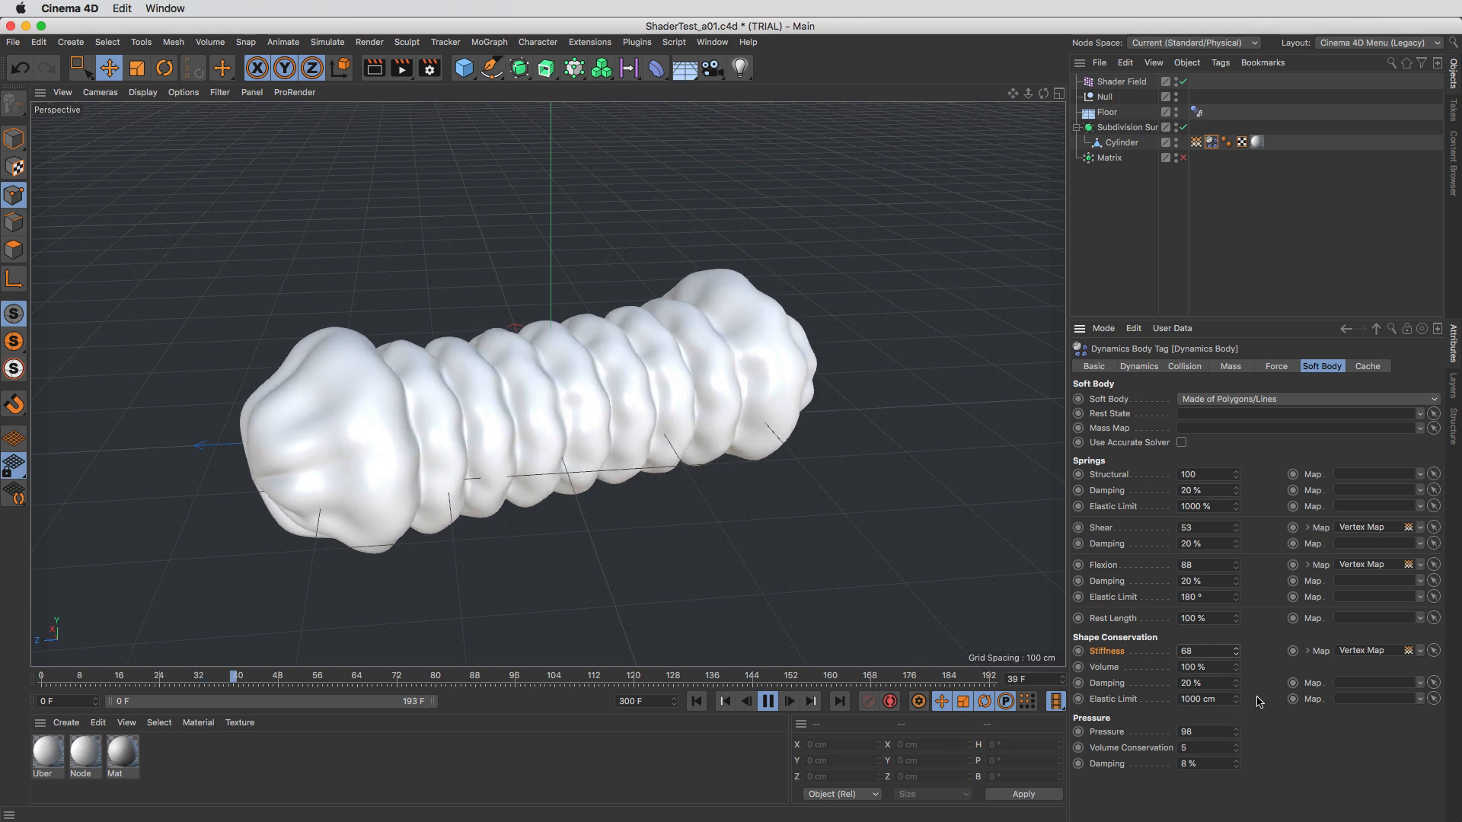
pyautogui.moveTo(1235, 659); pyautogui.dragTo(1238, 667)
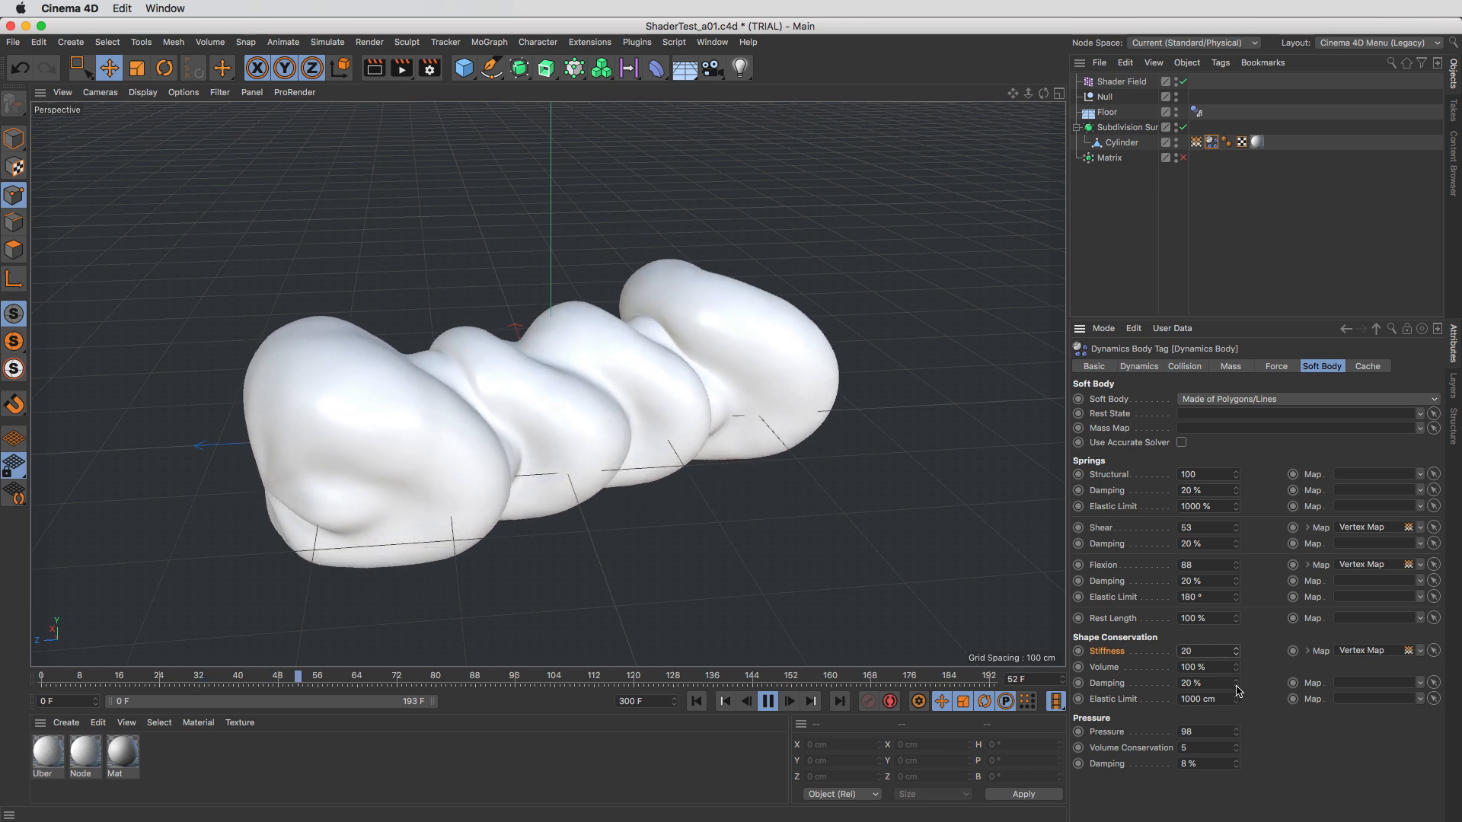
# Step: Restart the simulation and vary the Cylinder's Stiffness during playback, raising it to 144 and finishing at 14
pyautogui.click(709, 704)
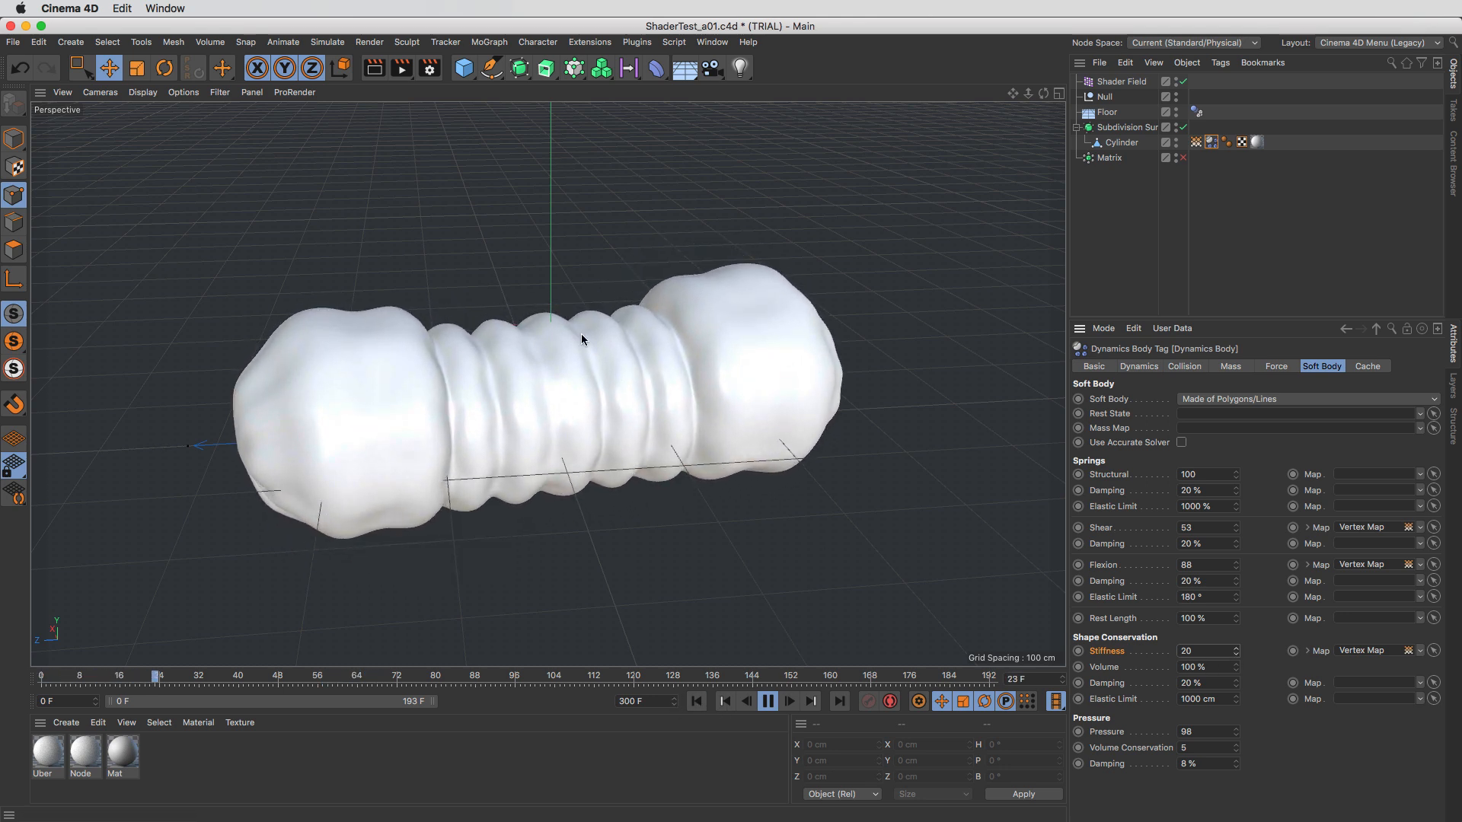
pyautogui.moveTo(1236, 651); pyautogui.dragTo(1235, 609)
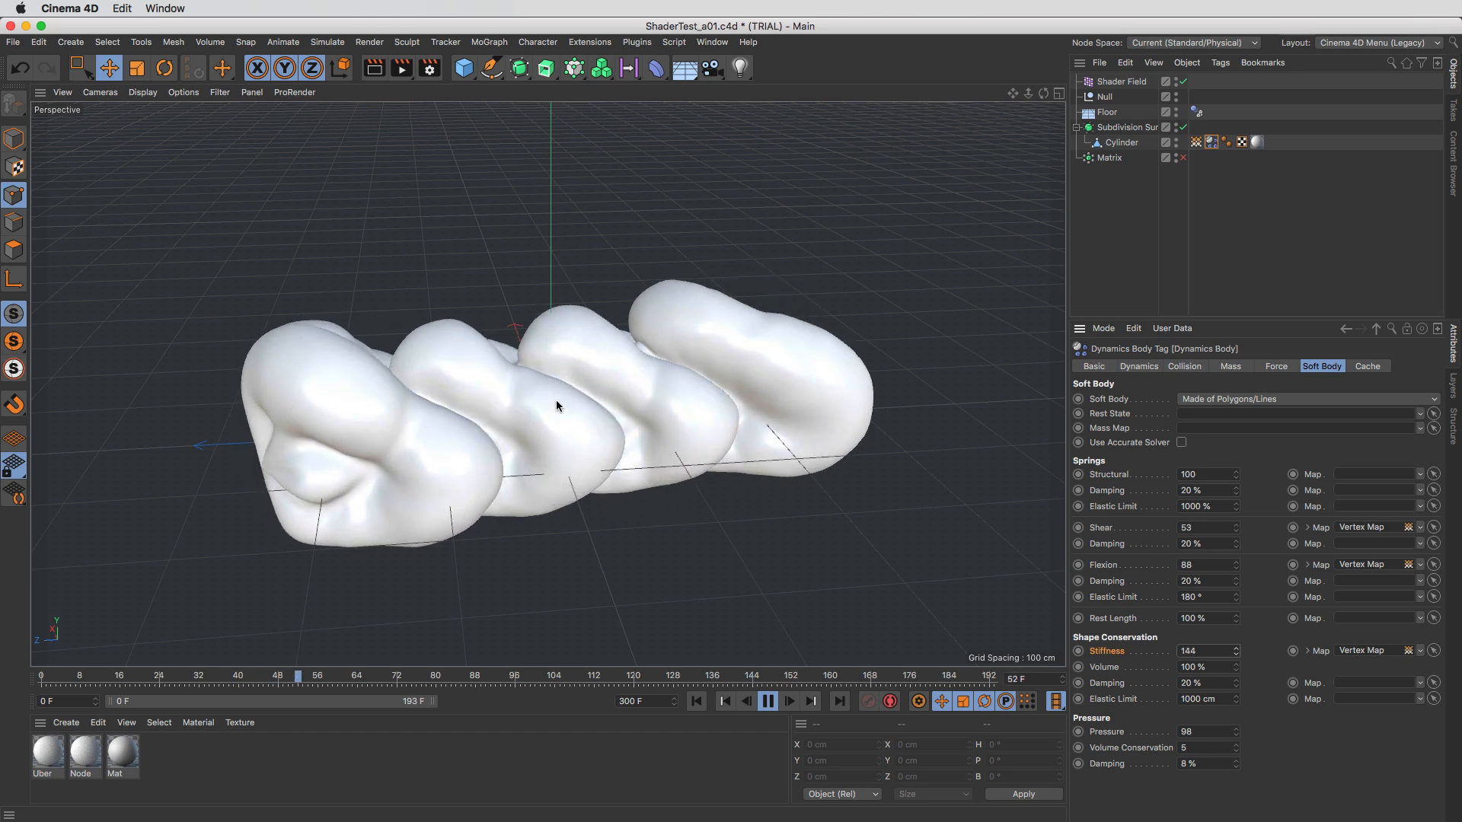
pyautogui.moveTo(1237, 651); pyautogui.dragTo(1217, 811)
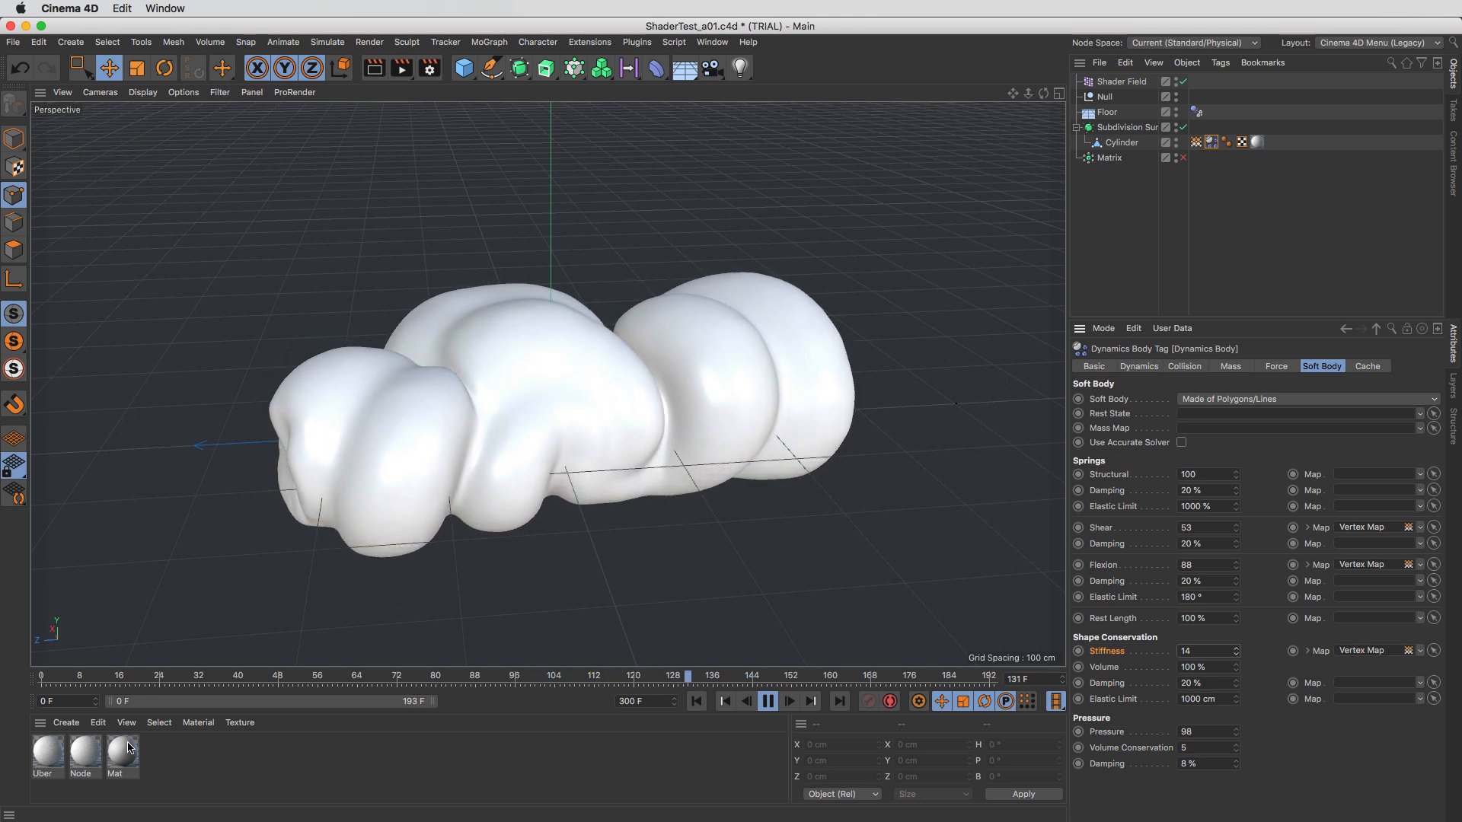
# Step: Switch to the Breath_a07.c4d project and examine the Torus's Radial Field and vertex map
pyautogui.press('v')
pyautogui.moveTo(626, 220)
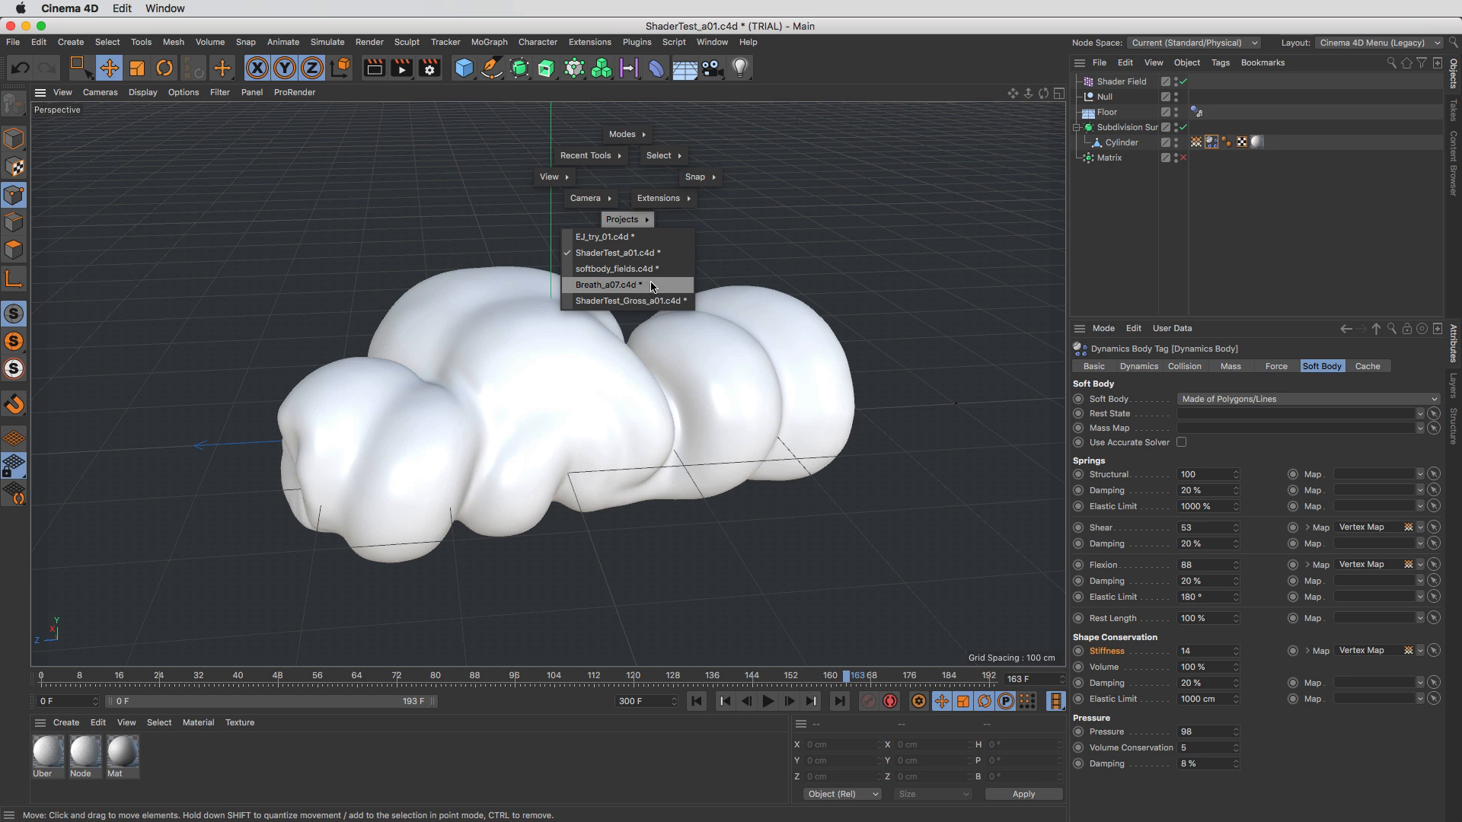
pyautogui.click(652, 286)
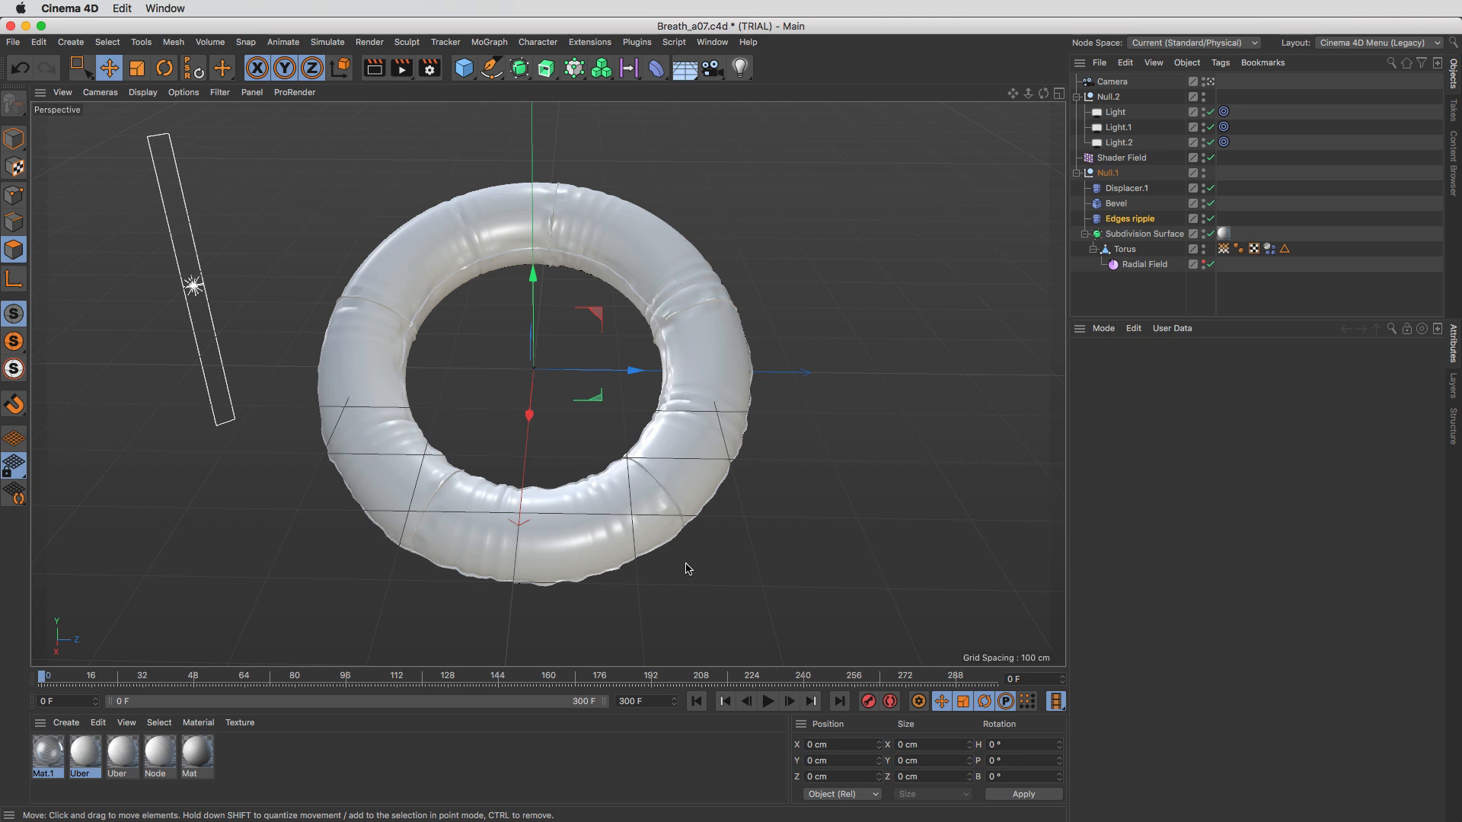
pyautogui.click(1142, 266)
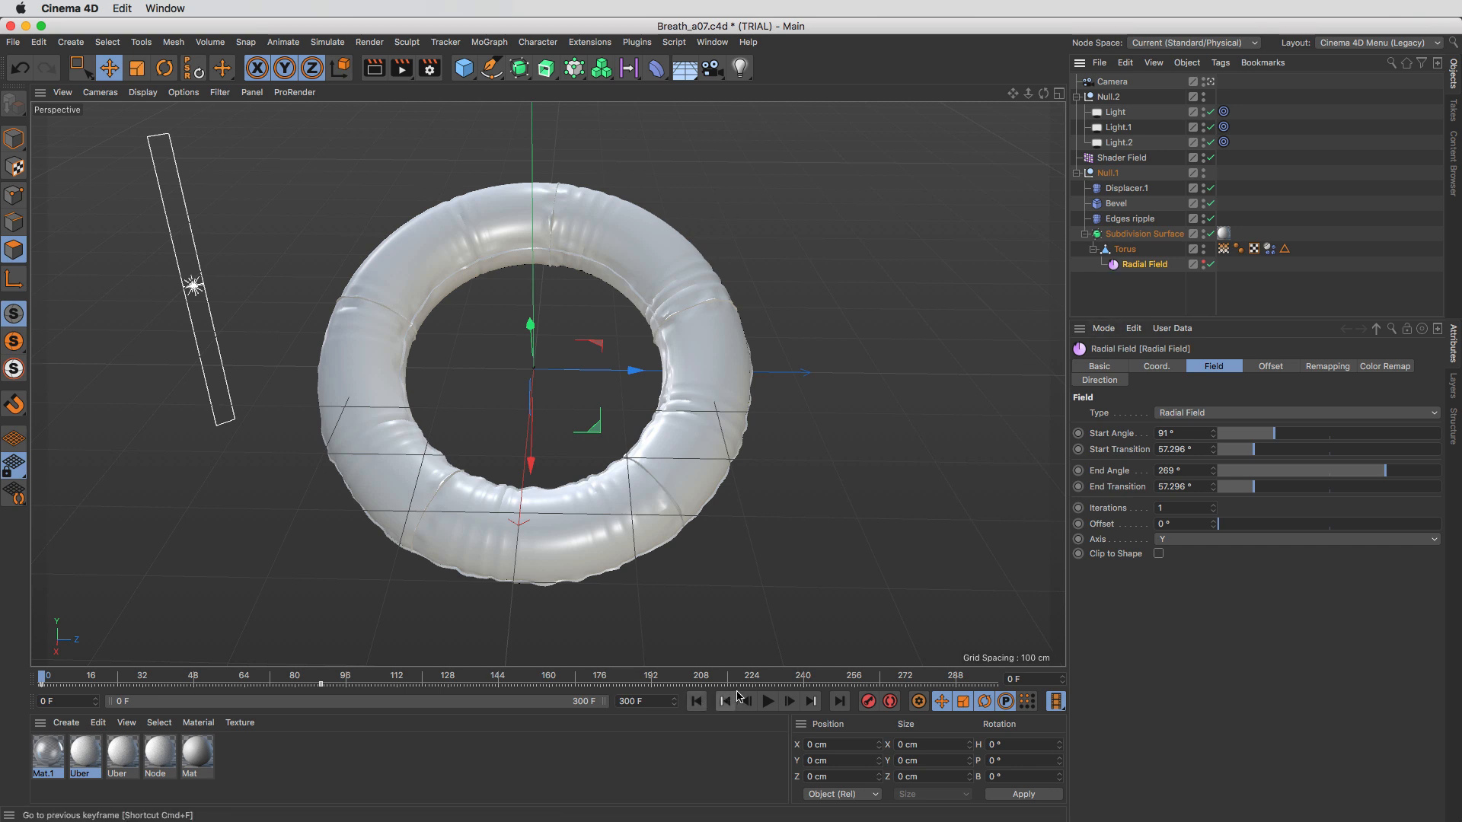
pyautogui.click(1225, 249)
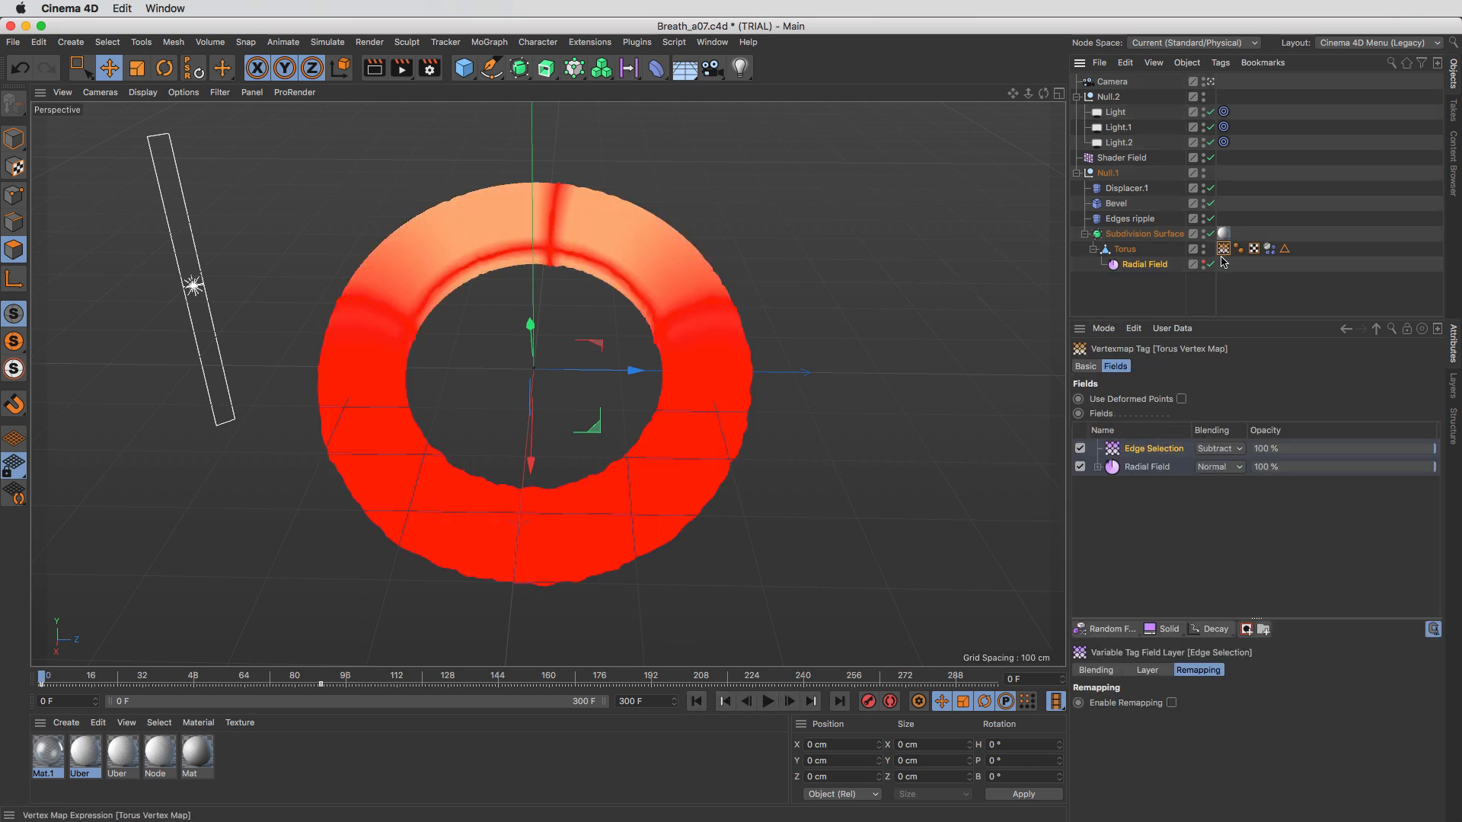
pyautogui.click(1152, 268)
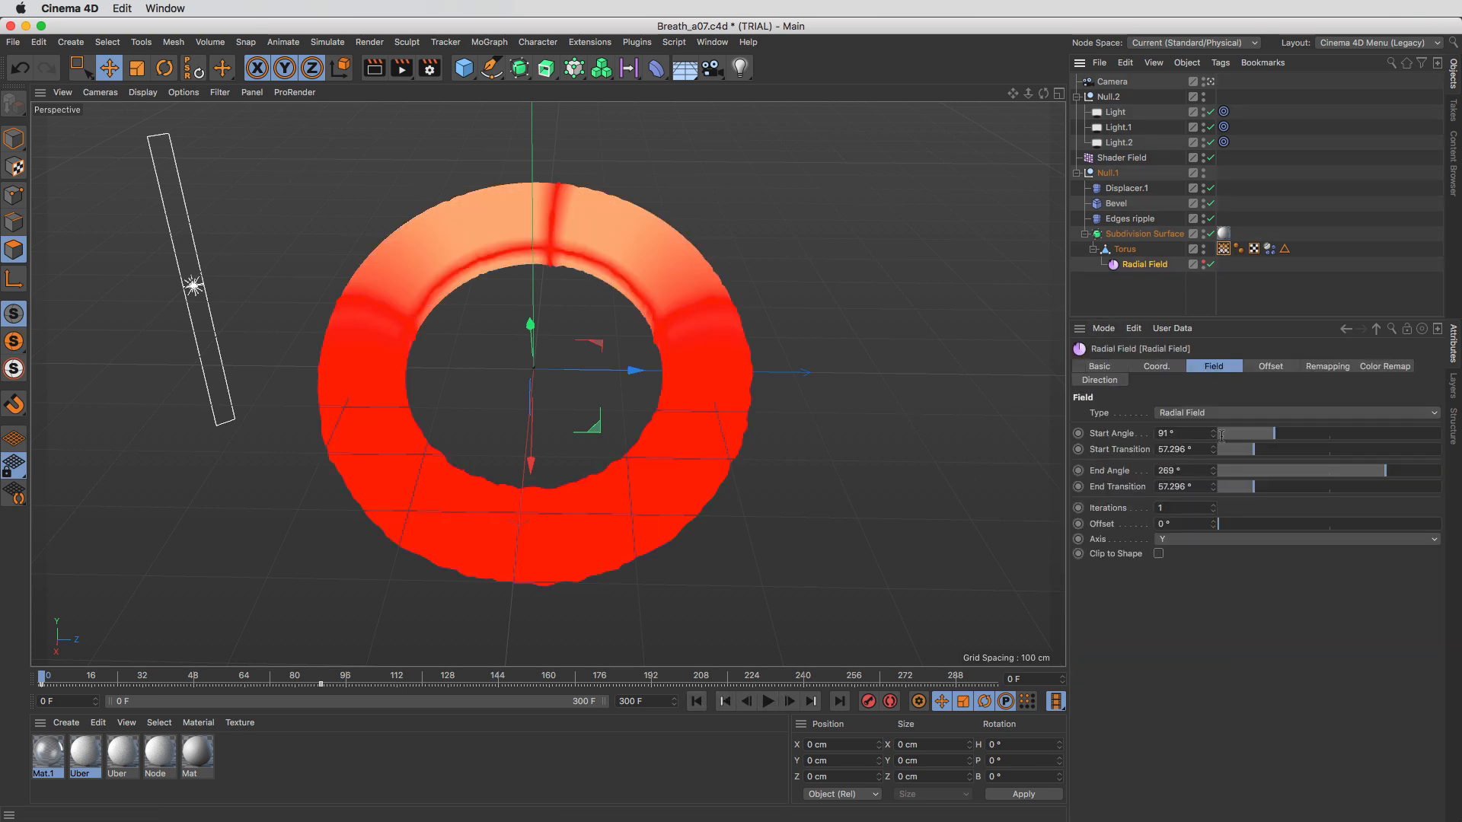
# Step: Set the Radial Field's End Angle to 308° and play the simulation to frame 56
pyautogui.moveTo(1396, 467)
pyautogui.mouseDown()
pyautogui.moveTo(1287, 470)
pyautogui.moveTo(1409, 466)
pyautogui.mouseUp()
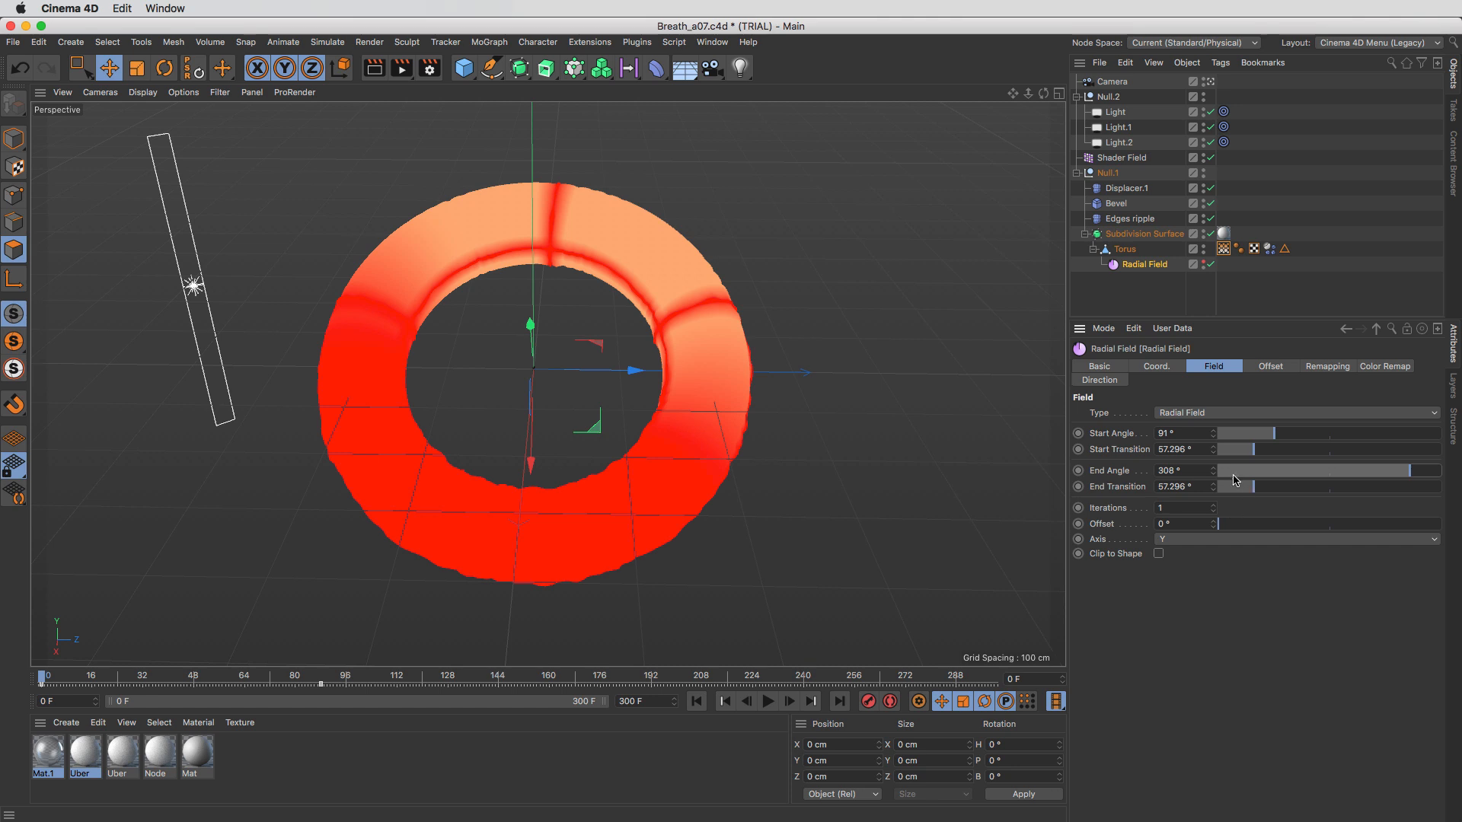
pyautogui.click(768, 701)
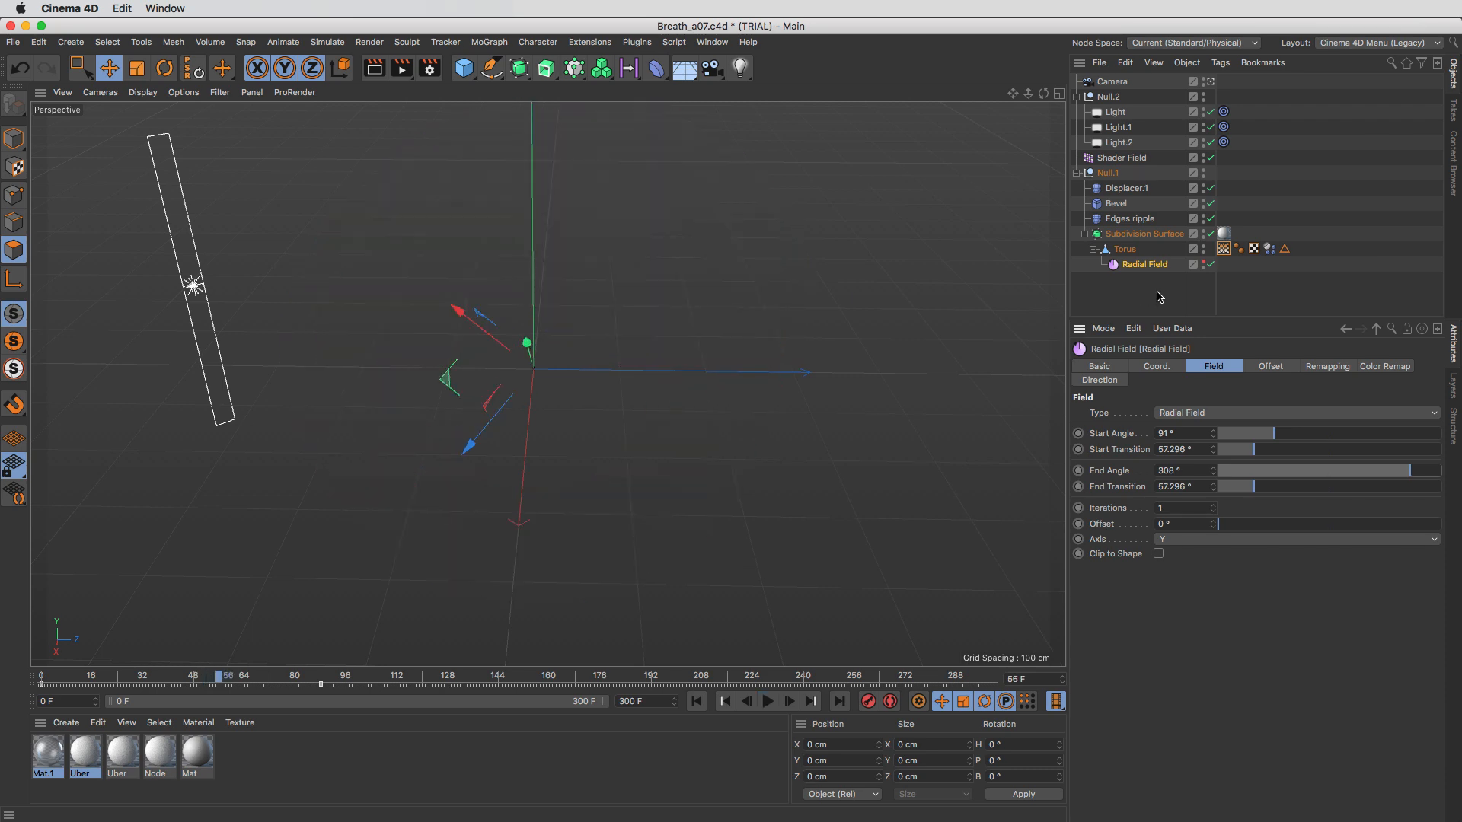
pyautogui.click(619, 285)
pyautogui.keyDown('alt'); pyautogui.moveTo(619, 285); pyautogui.dragTo(468, 250); pyautogui.keyUp('alt')
# Step: Compare the torus surface with the Edges ripple displacer disabled and enabled
pyautogui.click(1127, 188)
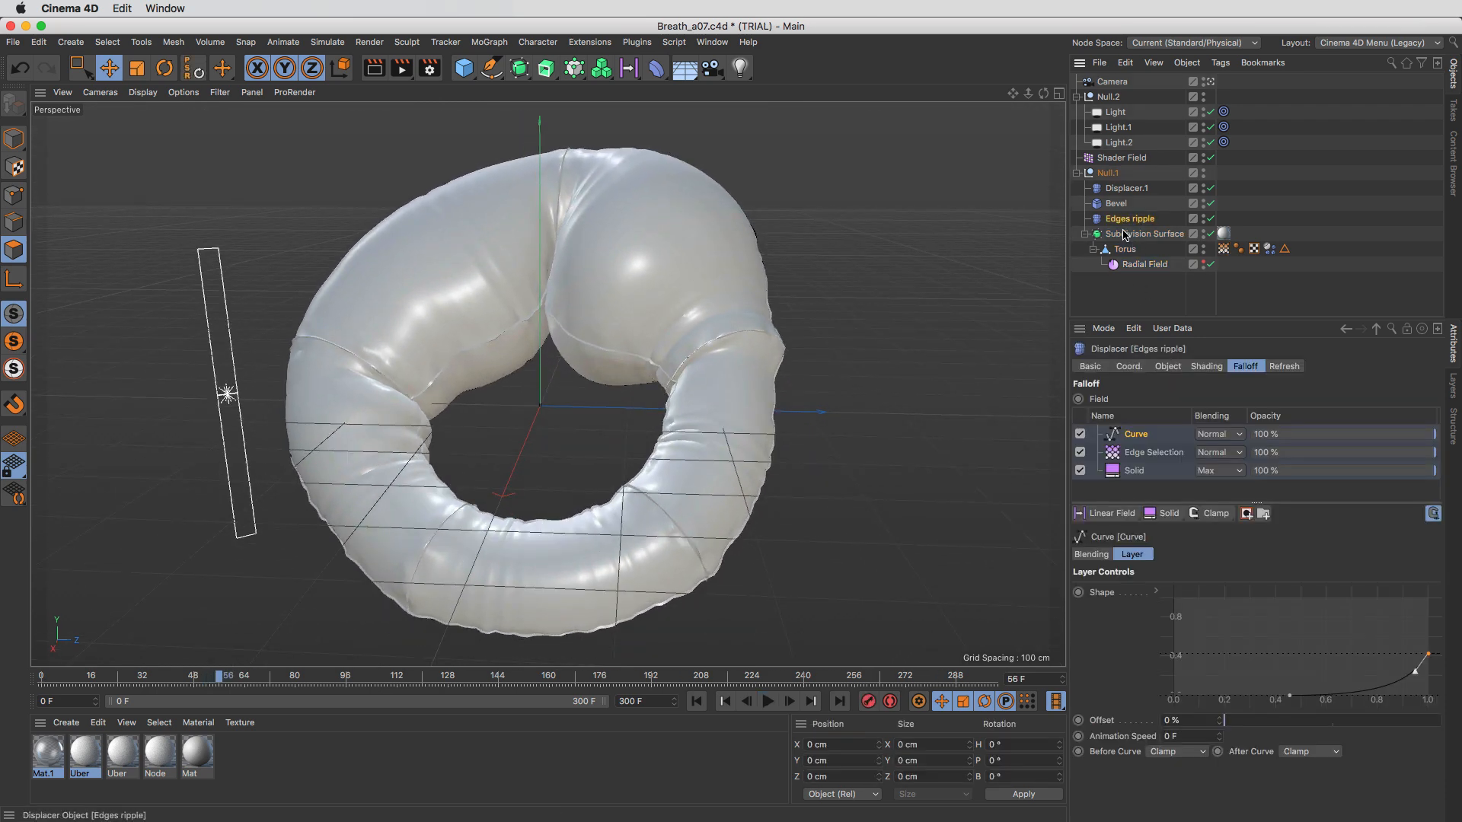
pyautogui.click(1128, 220)
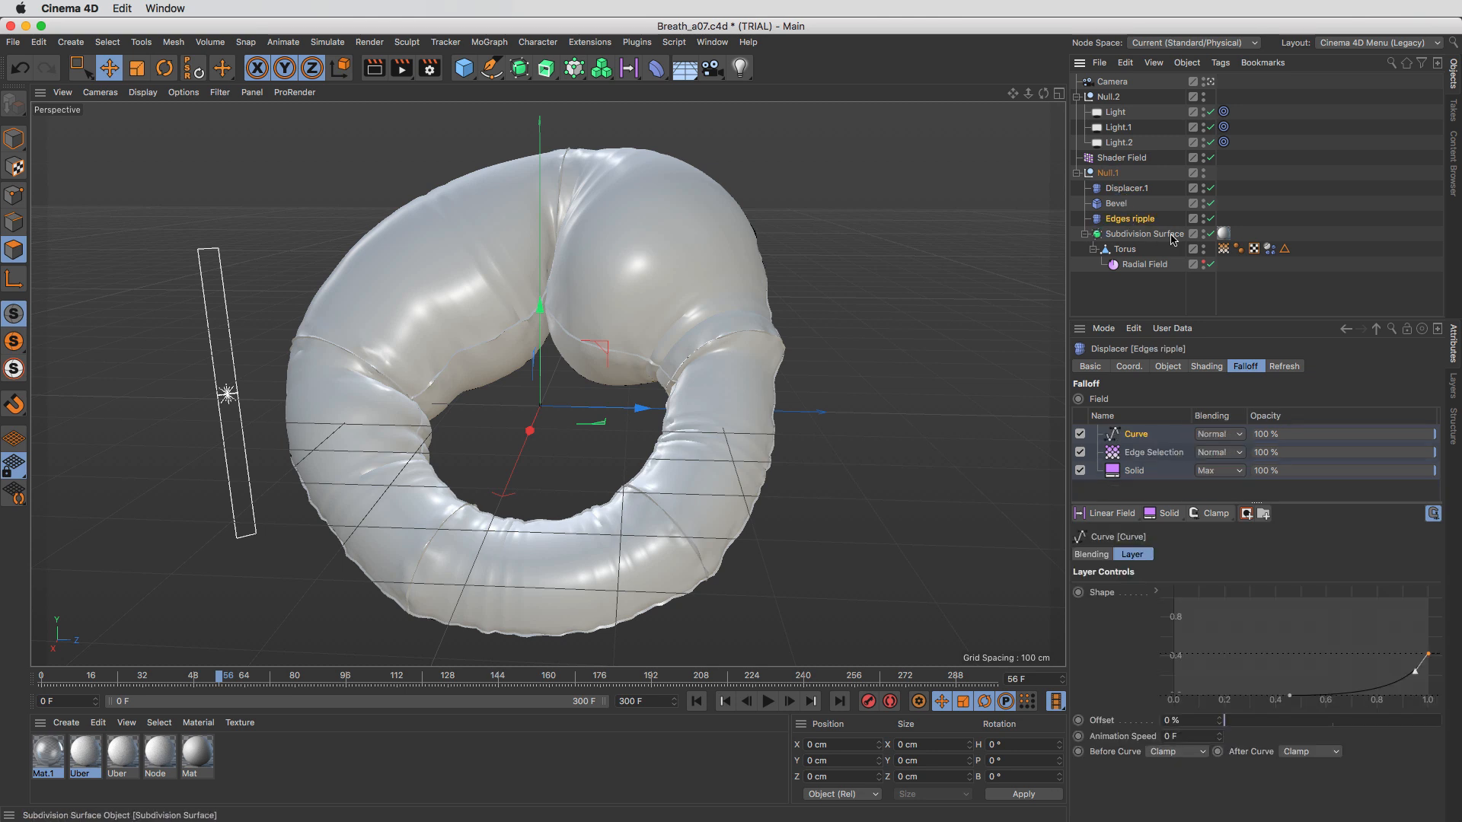
pyautogui.click(1210, 219)
pyautogui.click(1210, 220)
pyautogui.click(1210, 219)
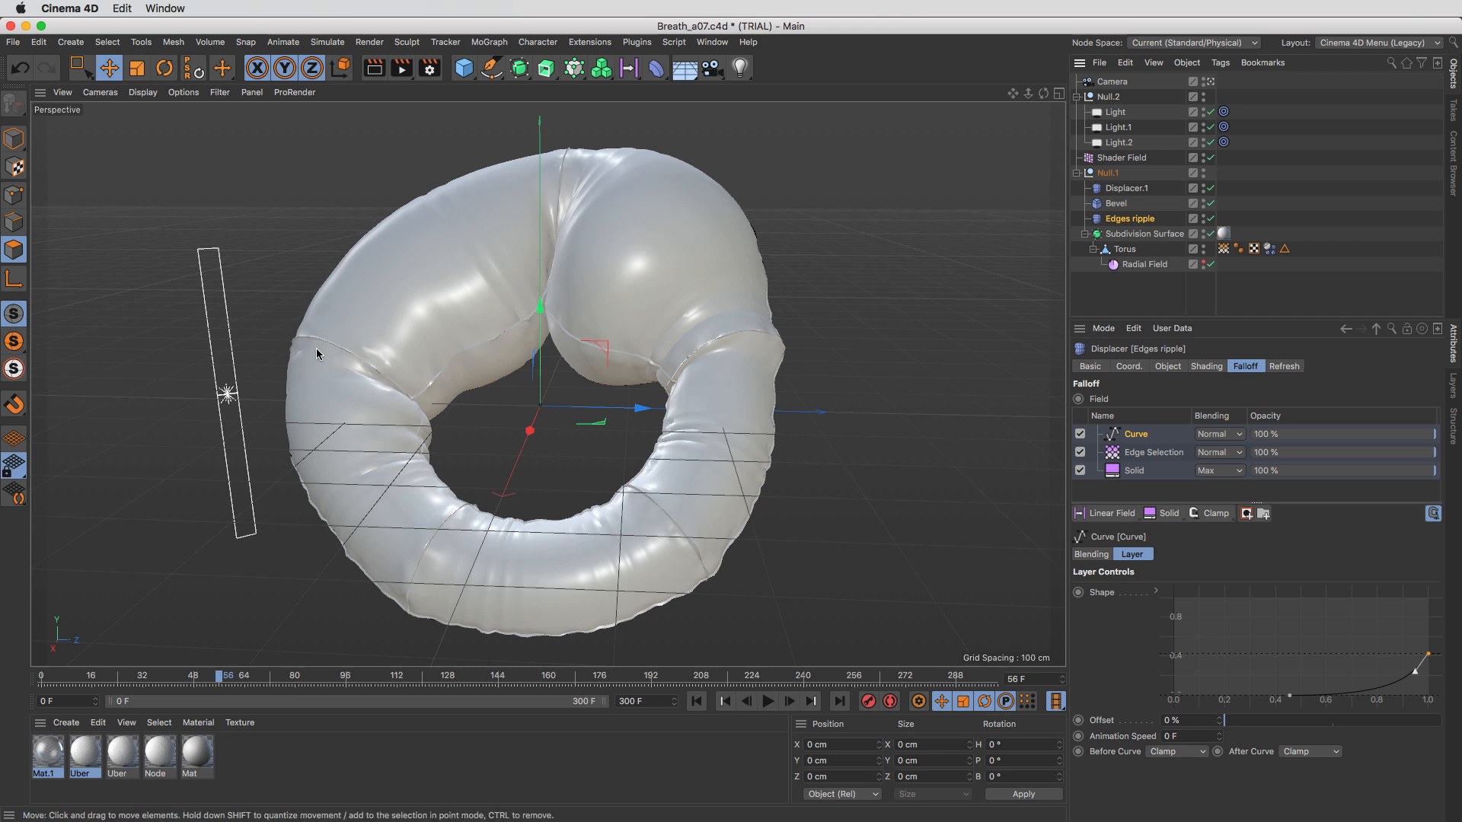
# Step: Reshape the upper end of the Curve layer in the Edges ripple falloff so it rises more gradually
pyautogui.click(1129, 452)
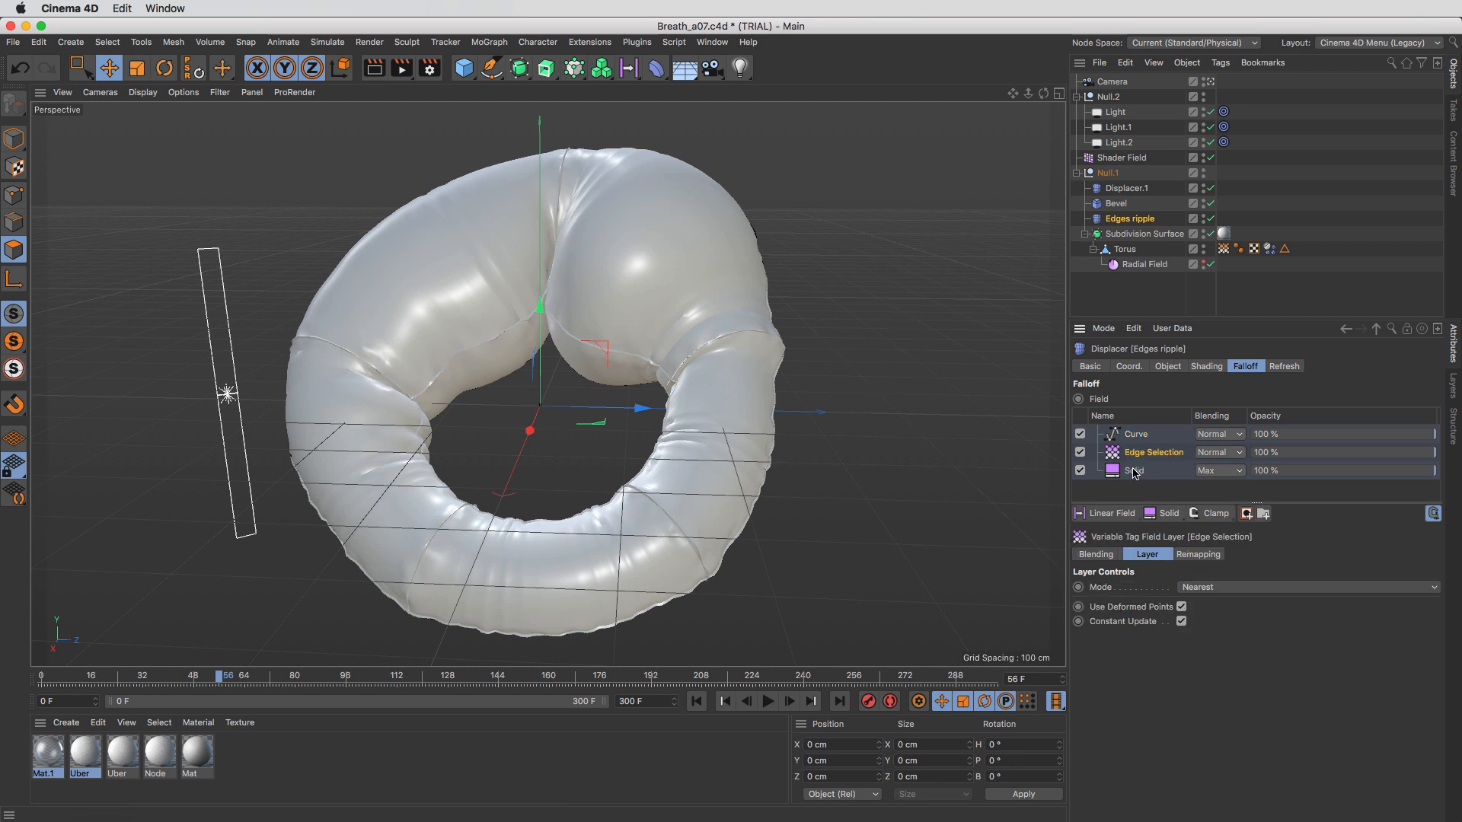
pyautogui.click(1136, 434)
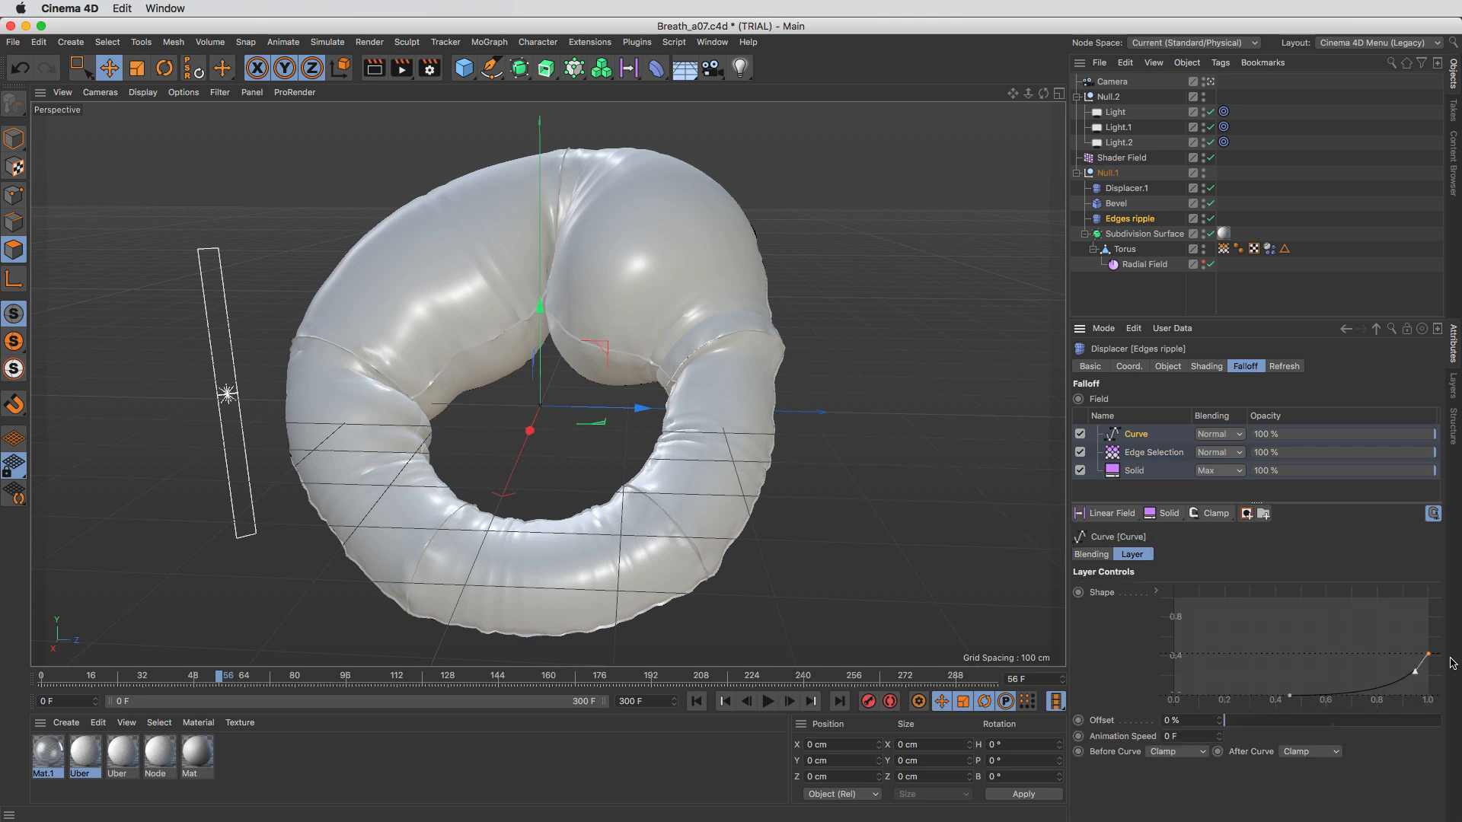
pyautogui.moveTo(1432, 655); pyautogui.dragTo(1401, 688)
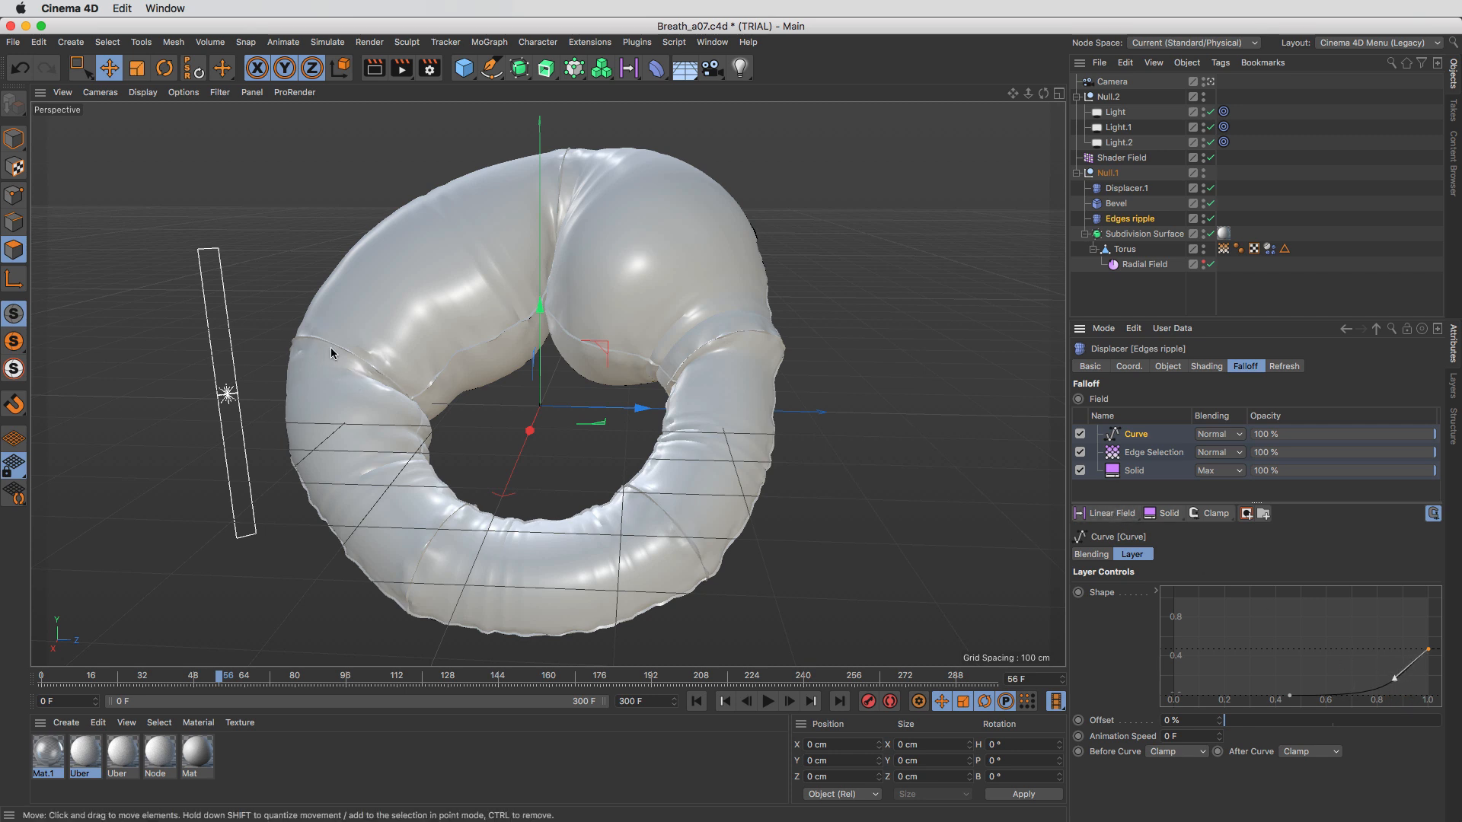
# Step: Display the Torus's vertex map to examine how the field values spread over the inflated shape
pyautogui.click(1223, 249)
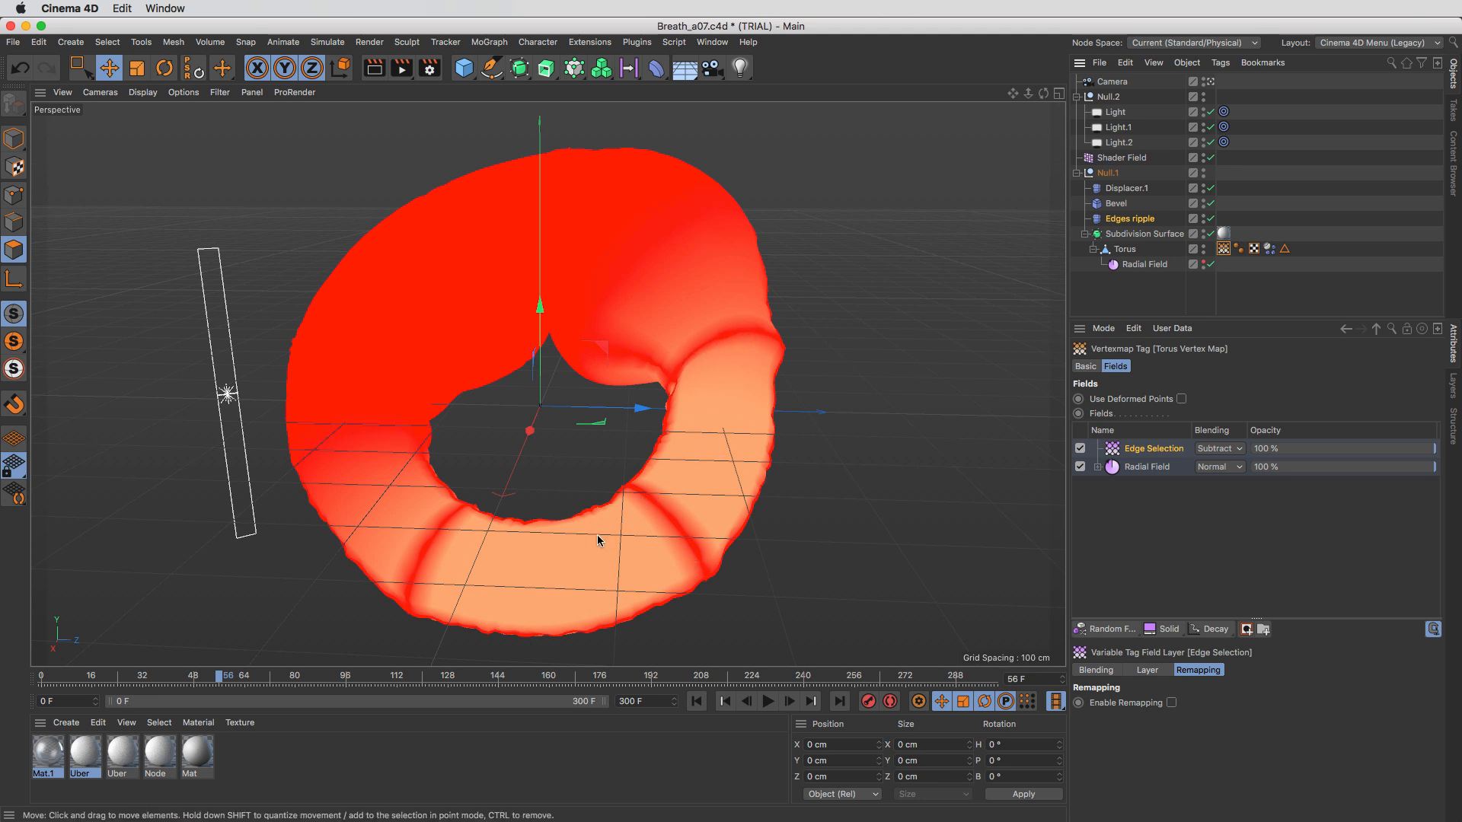
pyautogui.click(1268, 288)
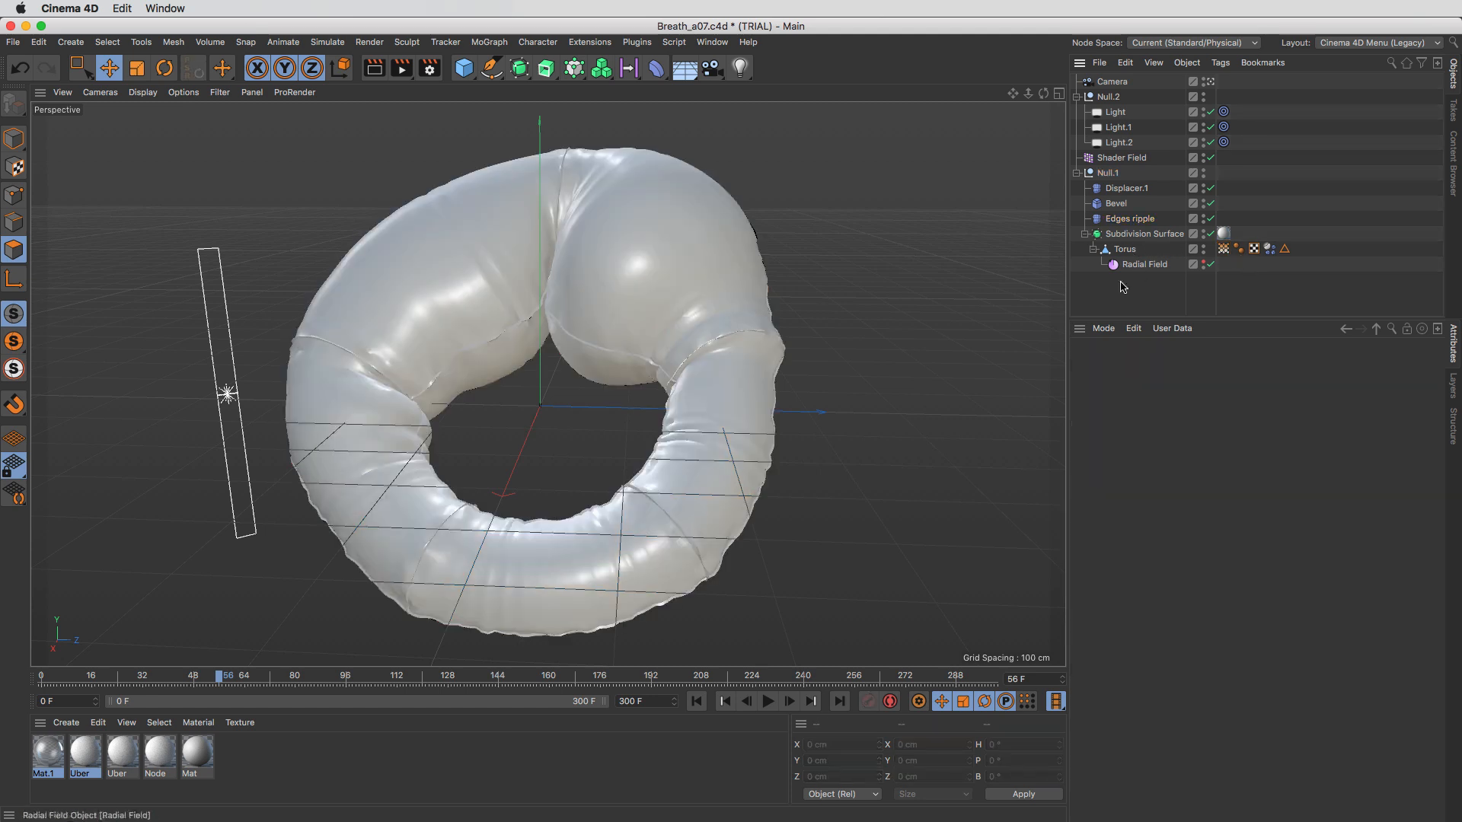
pyautogui.click(1165, 234)
pyautogui.click(1301, 280)
pyautogui.click(1224, 249)
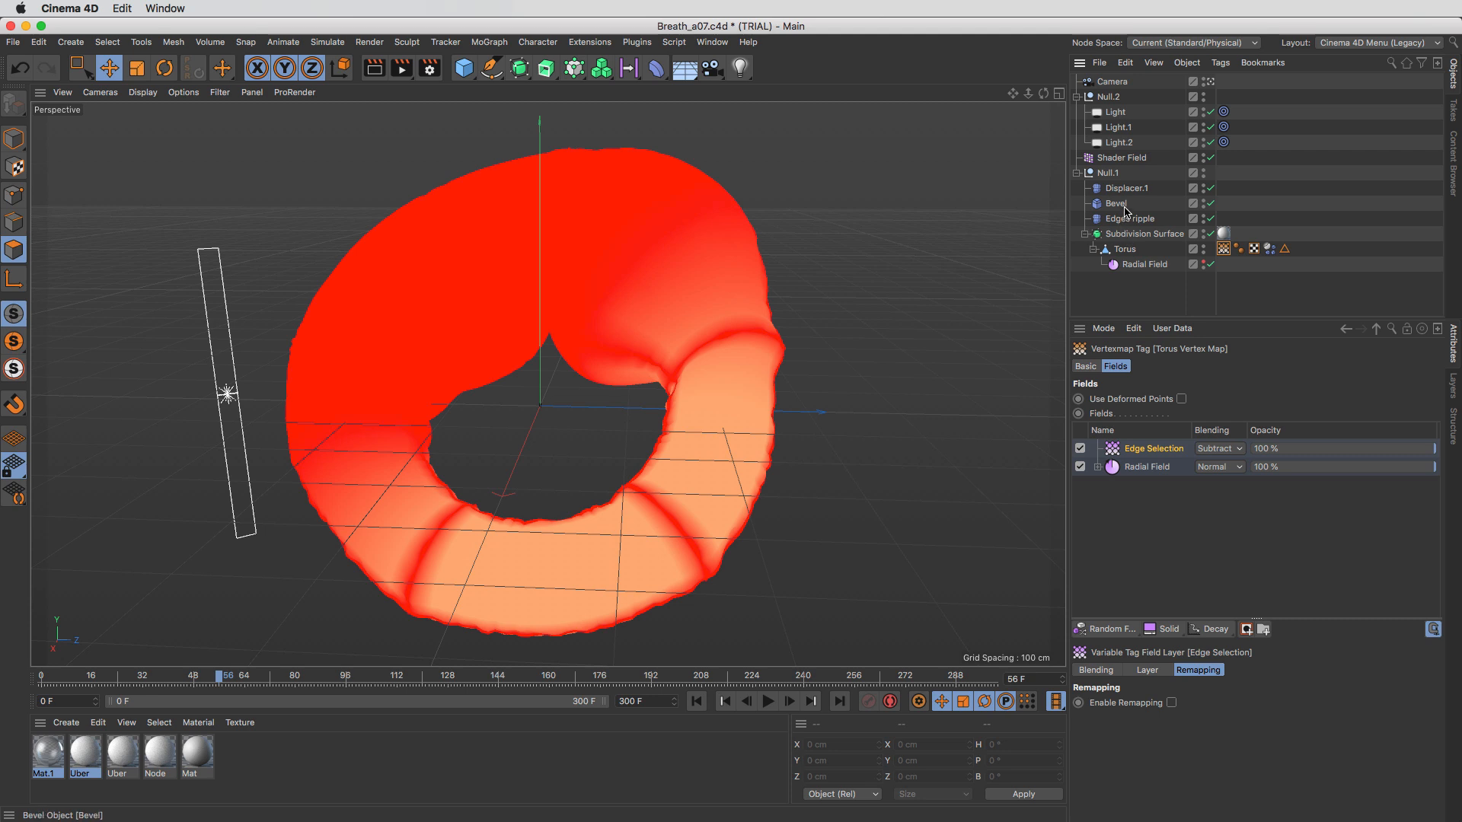
# Step: Examine the Displacer.1 deformer's effect on the torus and the Variable Tag layer in its falloff
pyautogui.click(1136, 189)
pyautogui.click(1275, 201)
pyautogui.click(1134, 189)
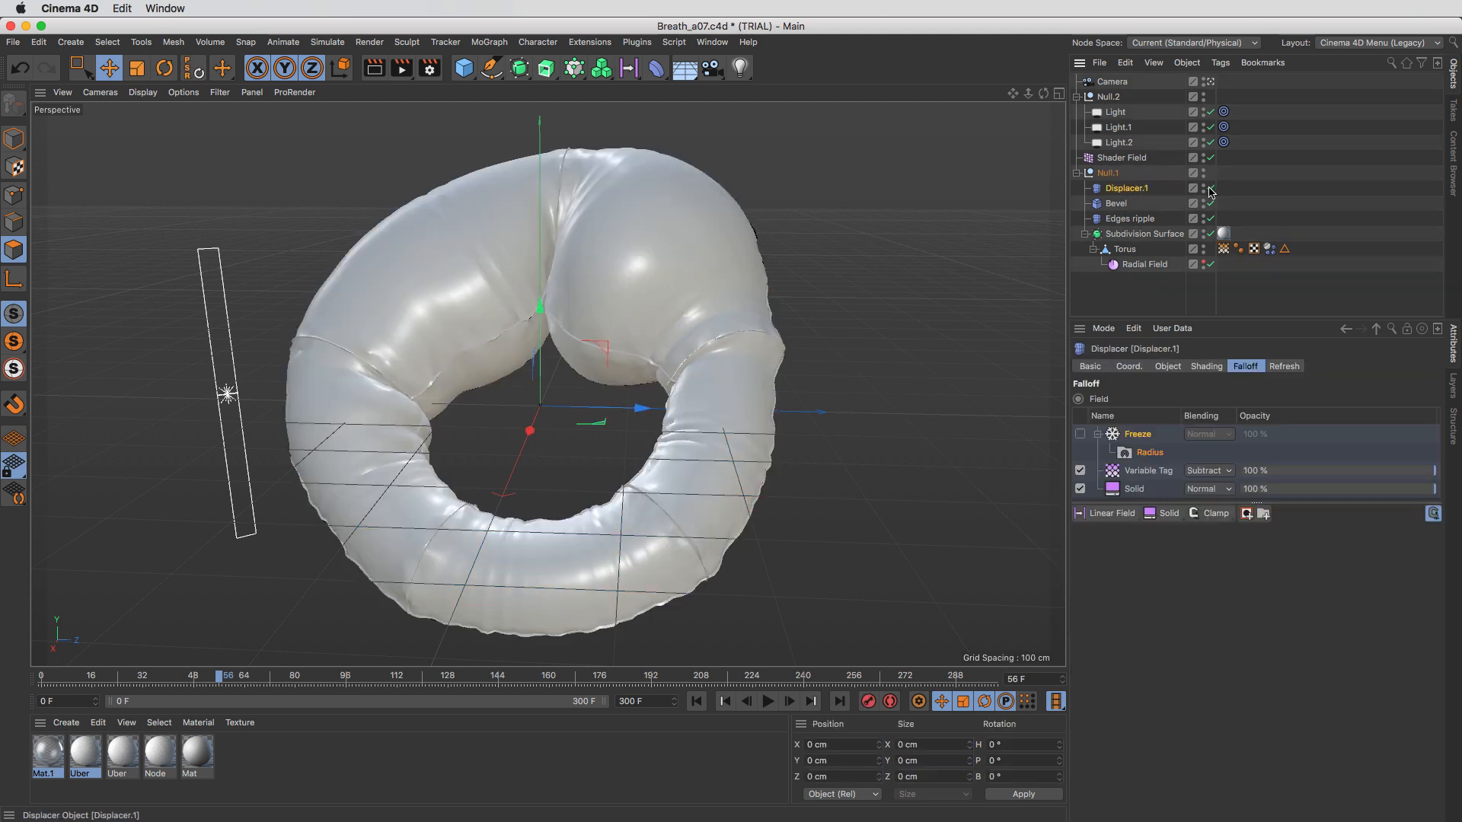
pyautogui.click(1211, 188)
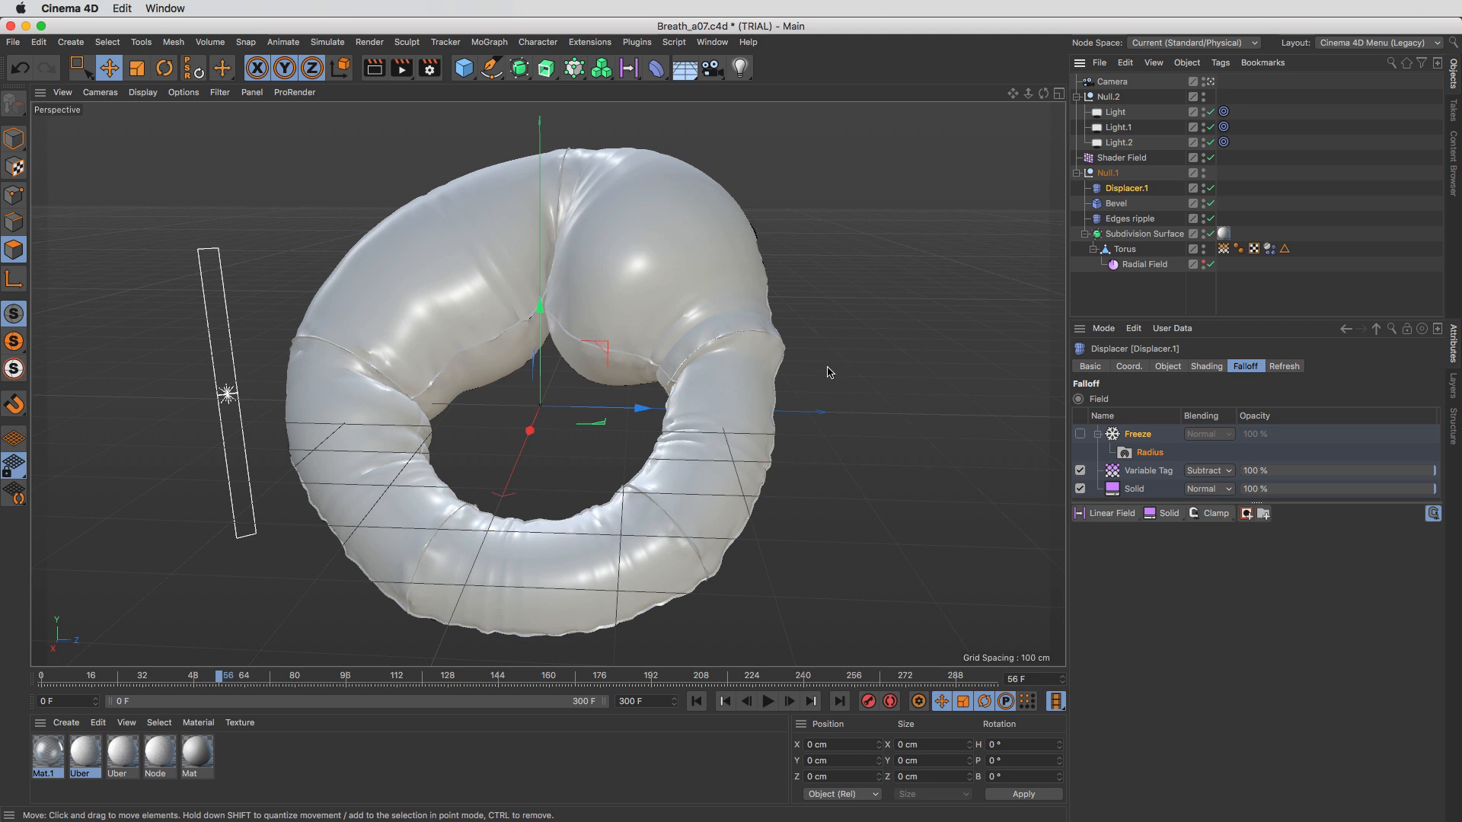
pyautogui.click(1145, 474)
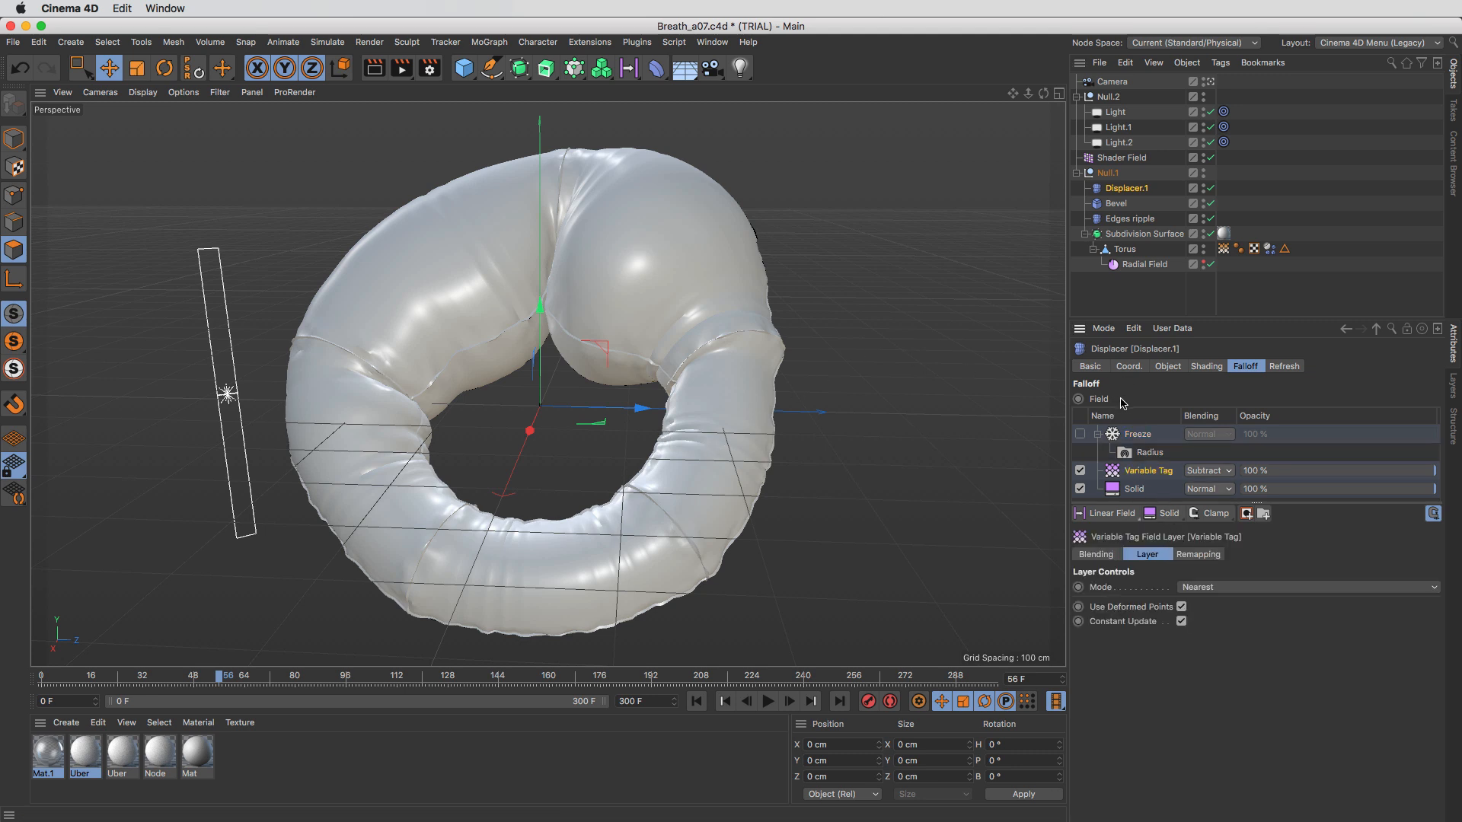
# Step: Set the Global Scale of Displacer.1's Tiles shader to 497%
pyautogui.click(1203, 367)
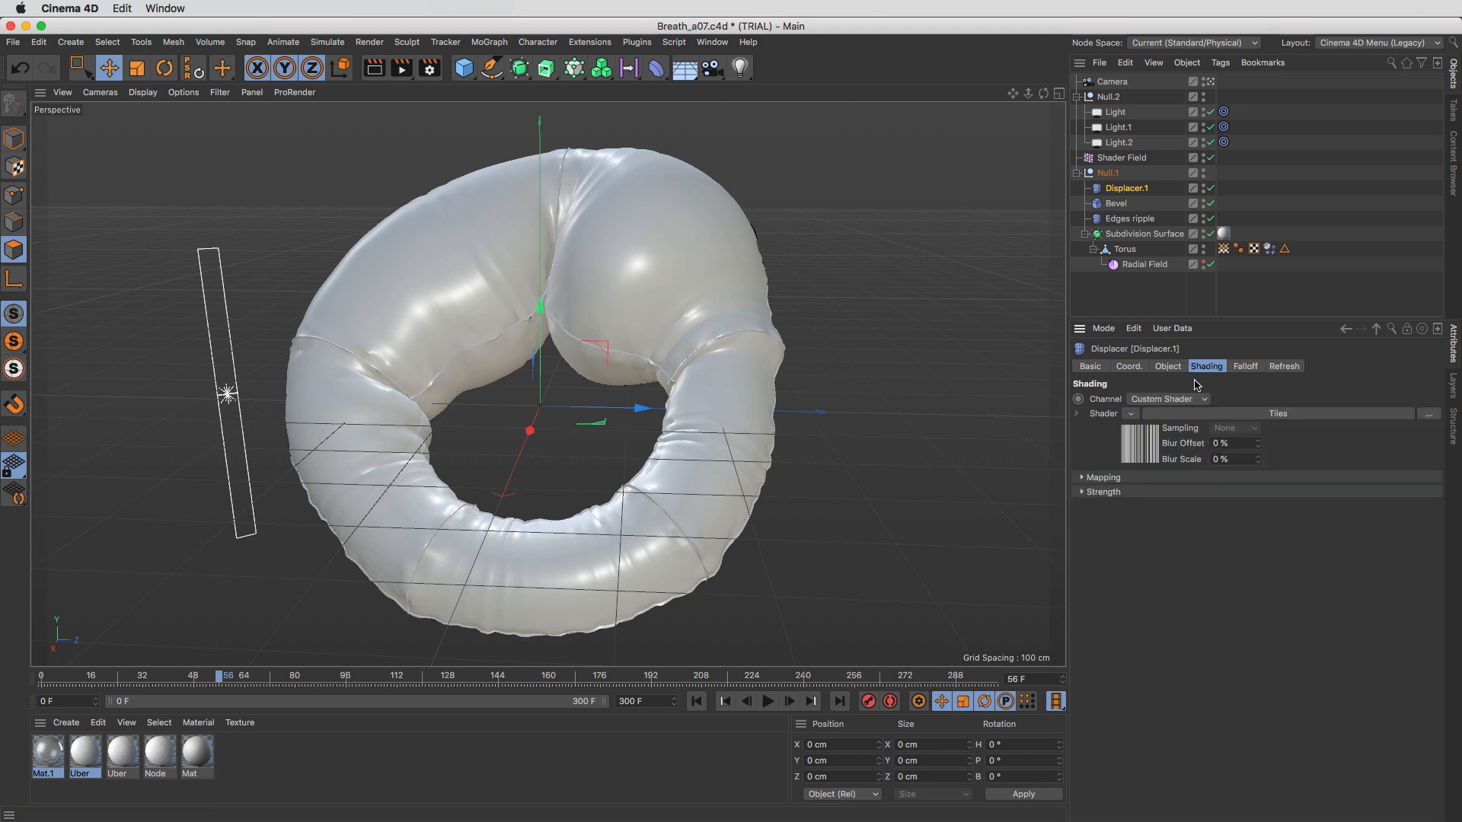
pyautogui.click(1205, 417)
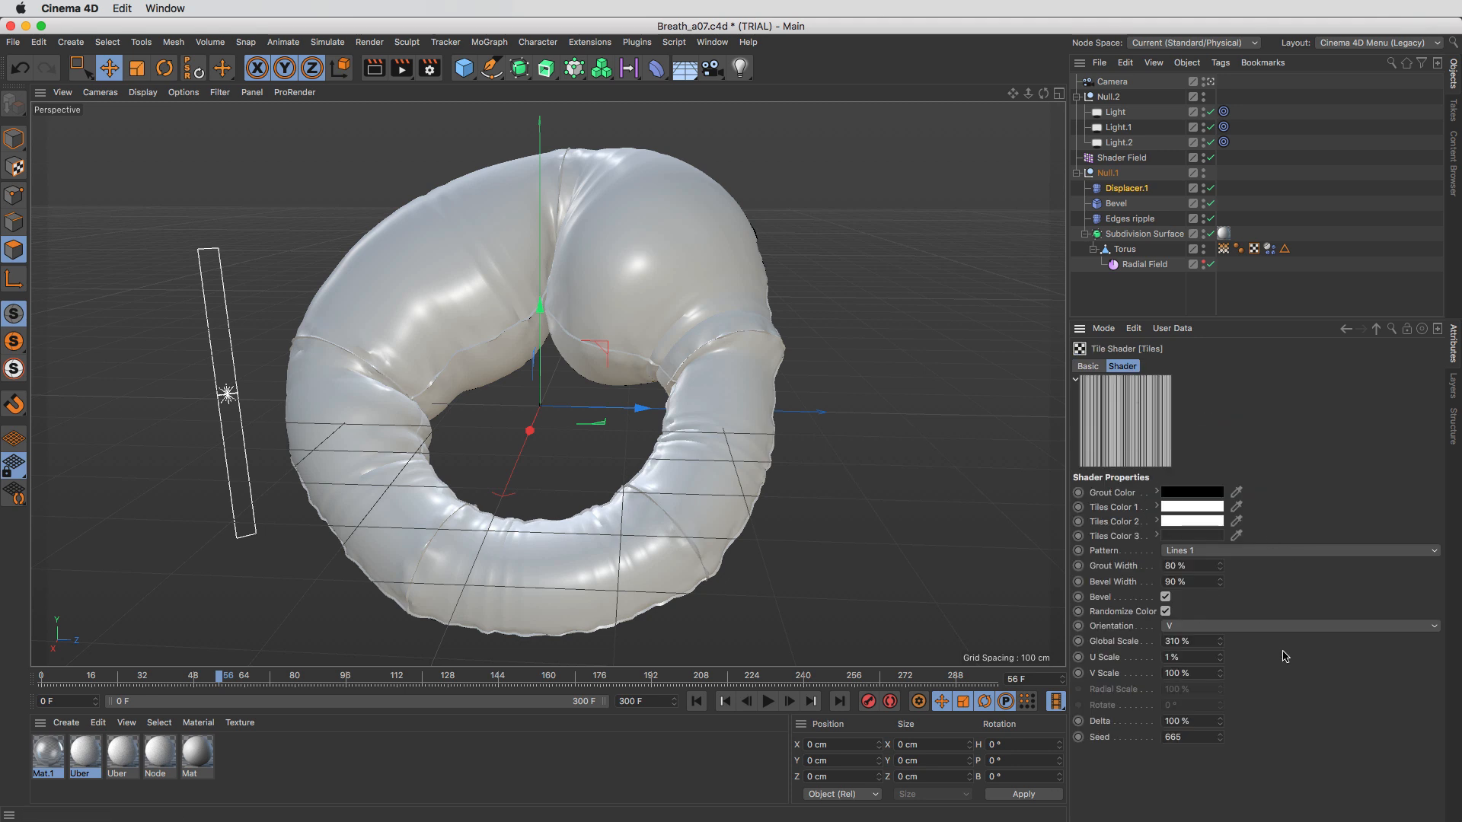
pyautogui.moveTo(1220, 642)
pyautogui.mouseDown()
pyautogui.moveTo(1271, 626)
pyautogui.moveTo(1220, 640)
pyautogui.mouseUp()
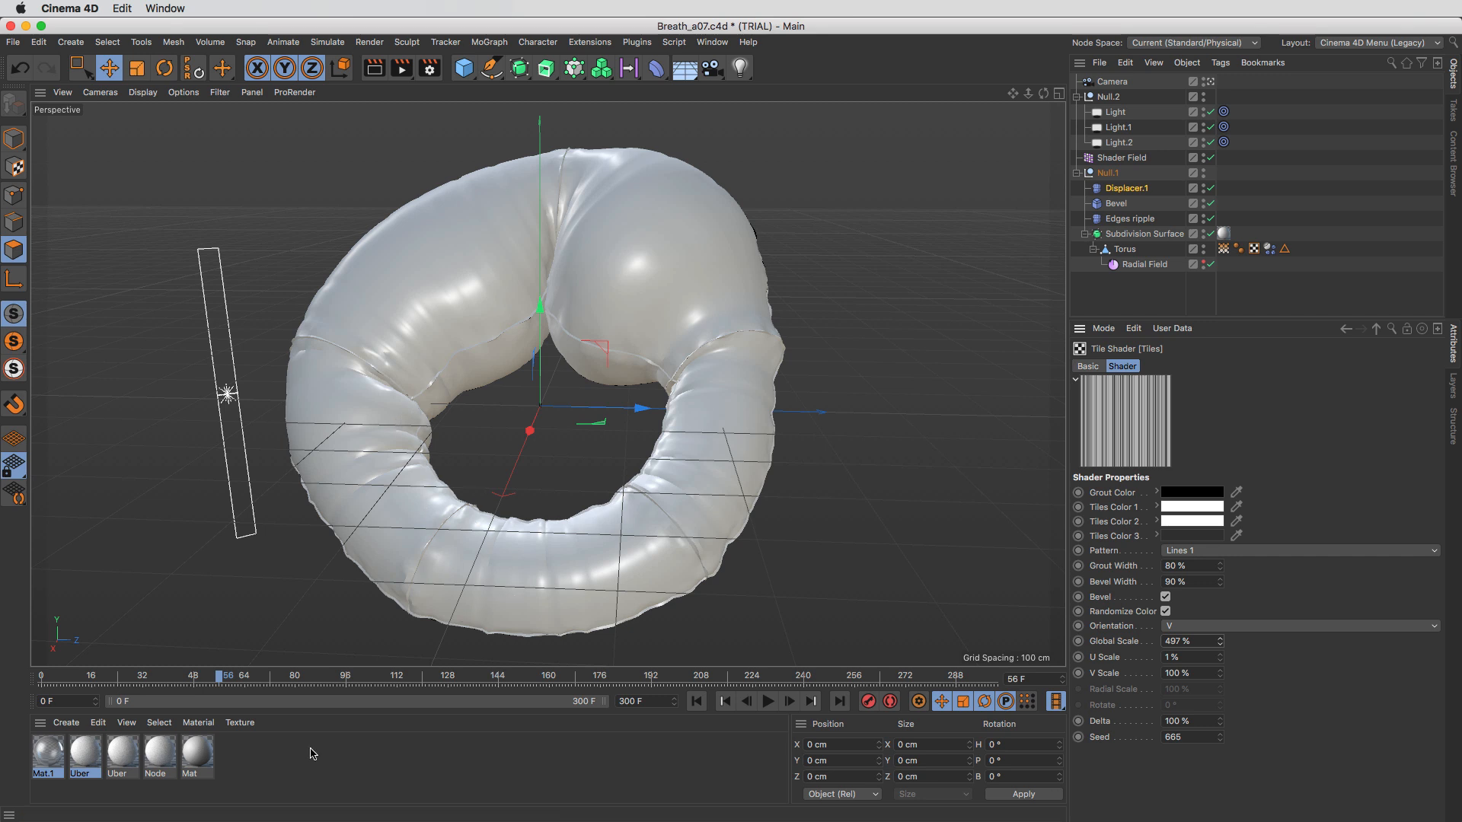
# Step: Switch to the softbody_fields.c4d project
pyautogui.click(712, 42)
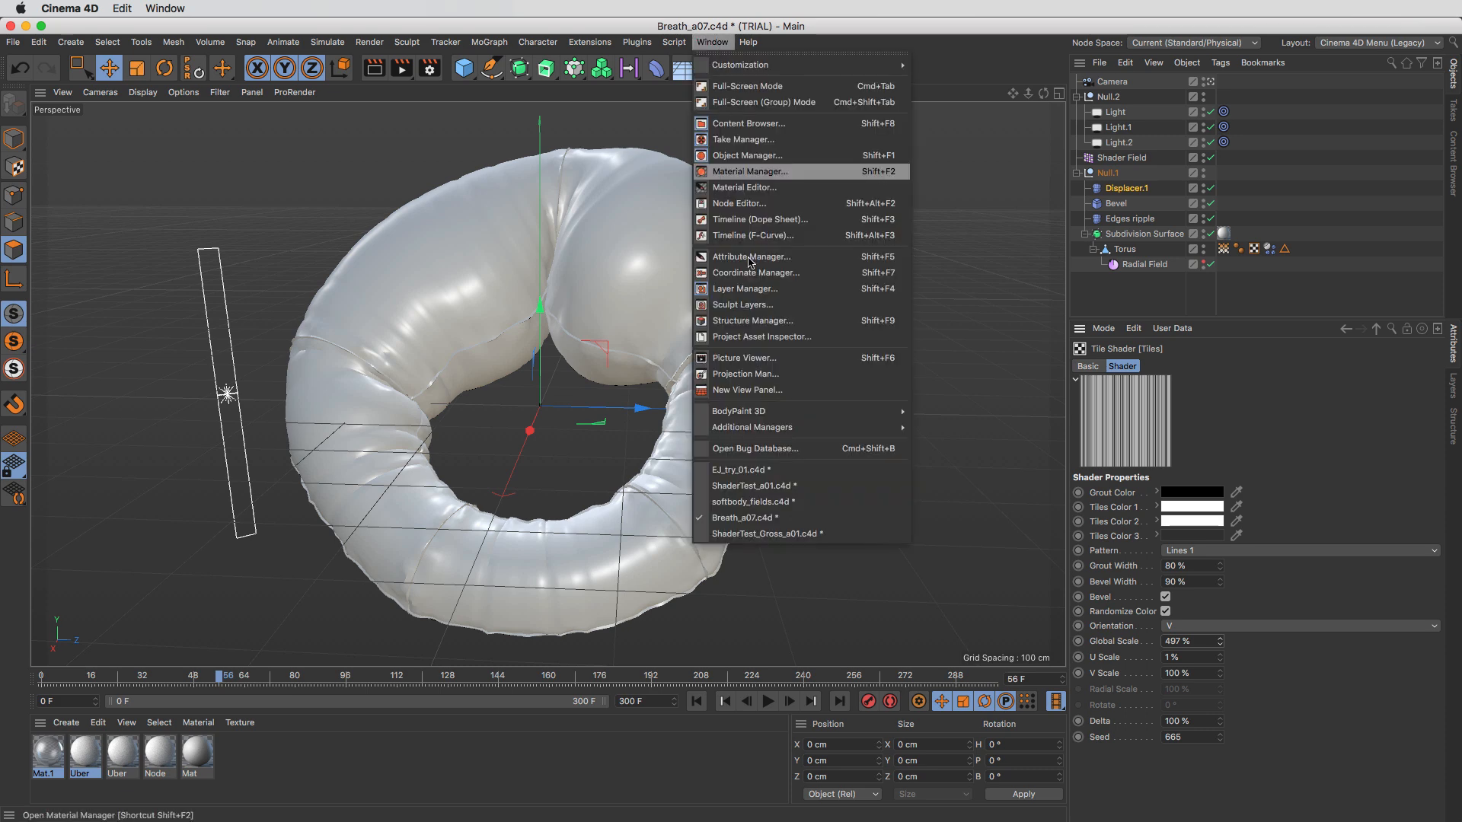
pyautogui.click(778, 481)
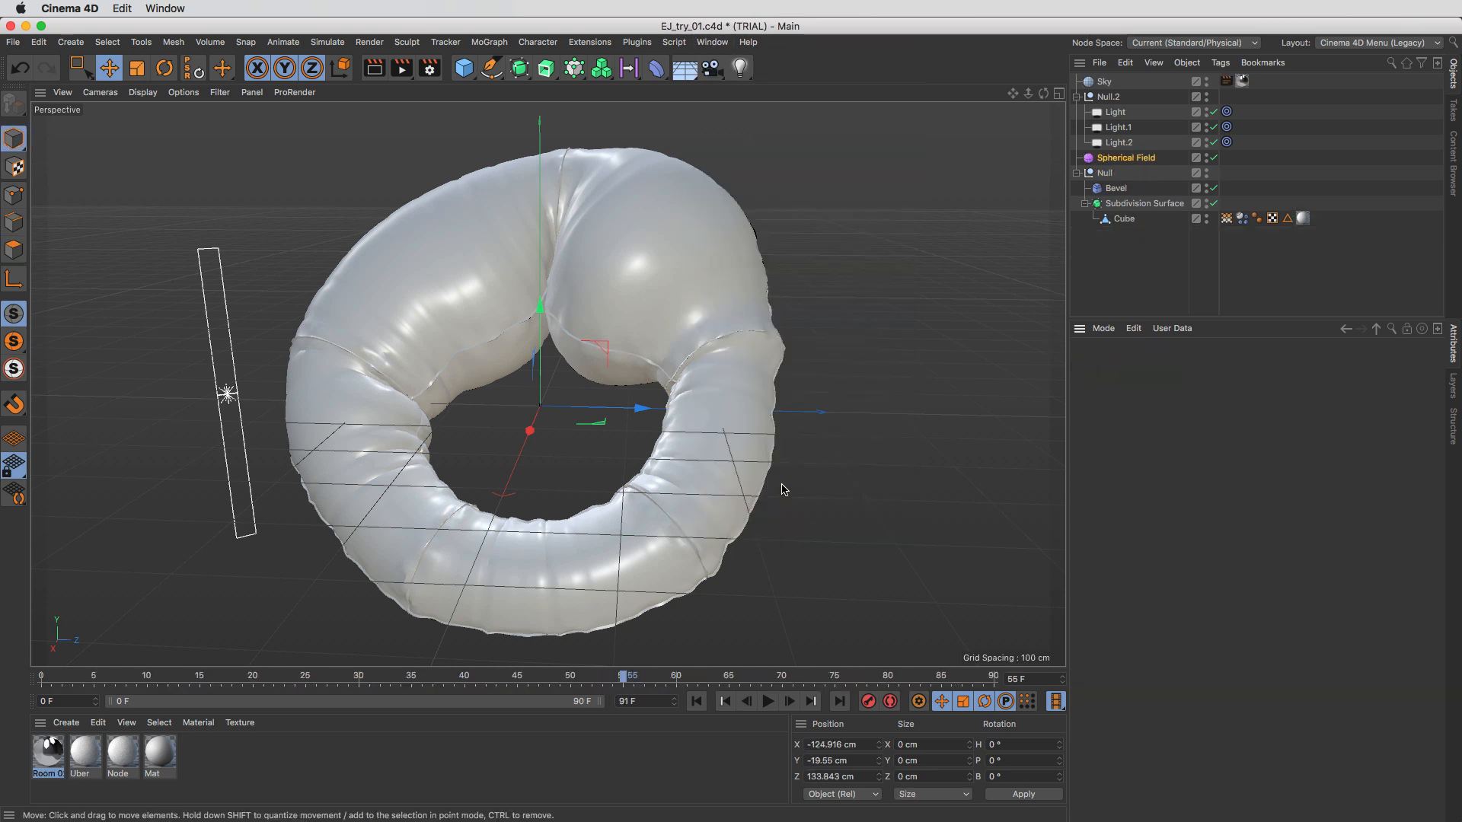
pyautogui.press('v')
pyautogui.moveTo(613, 472)
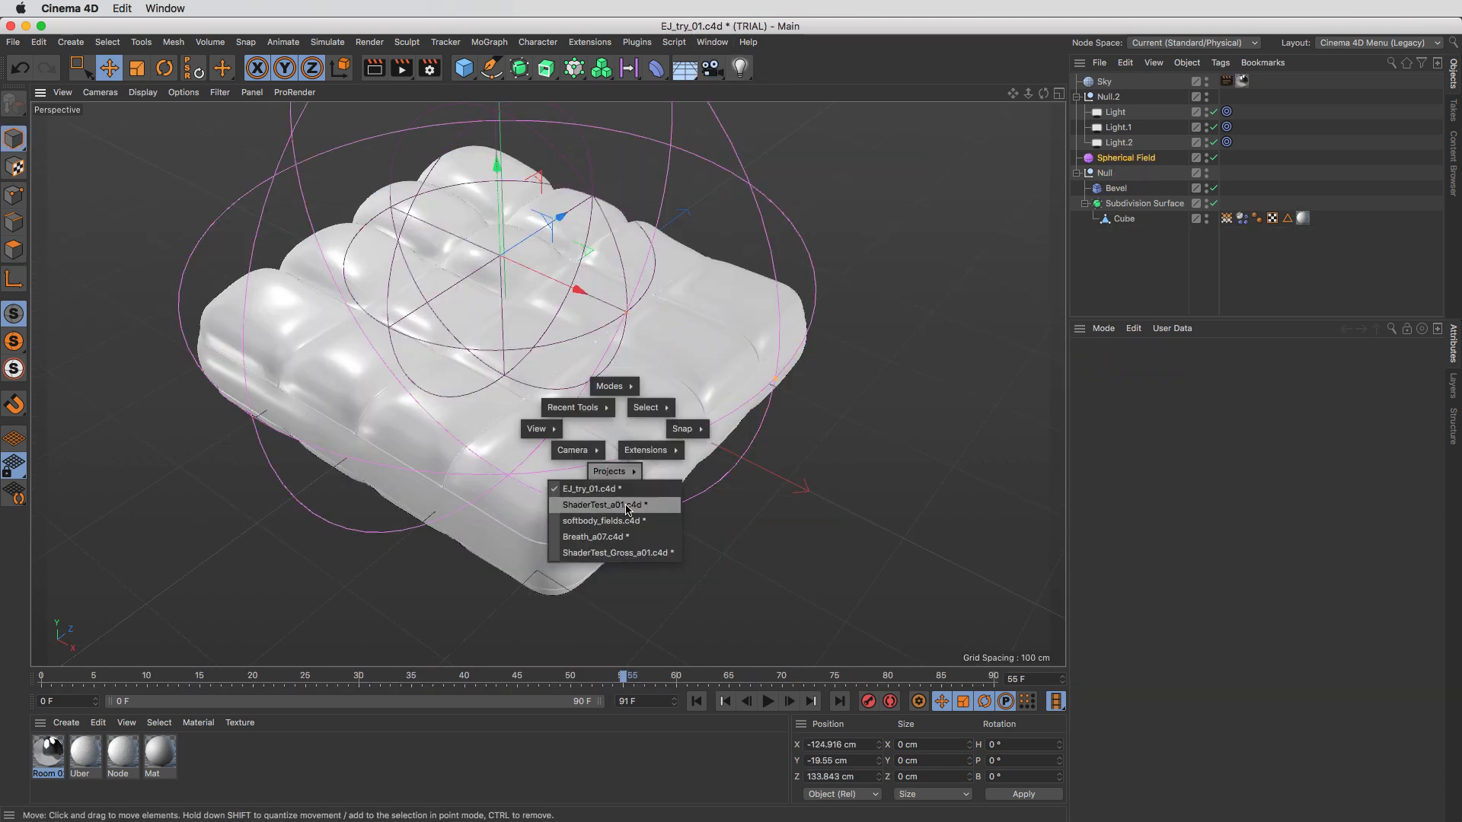
pyautogui.click(601, 520)
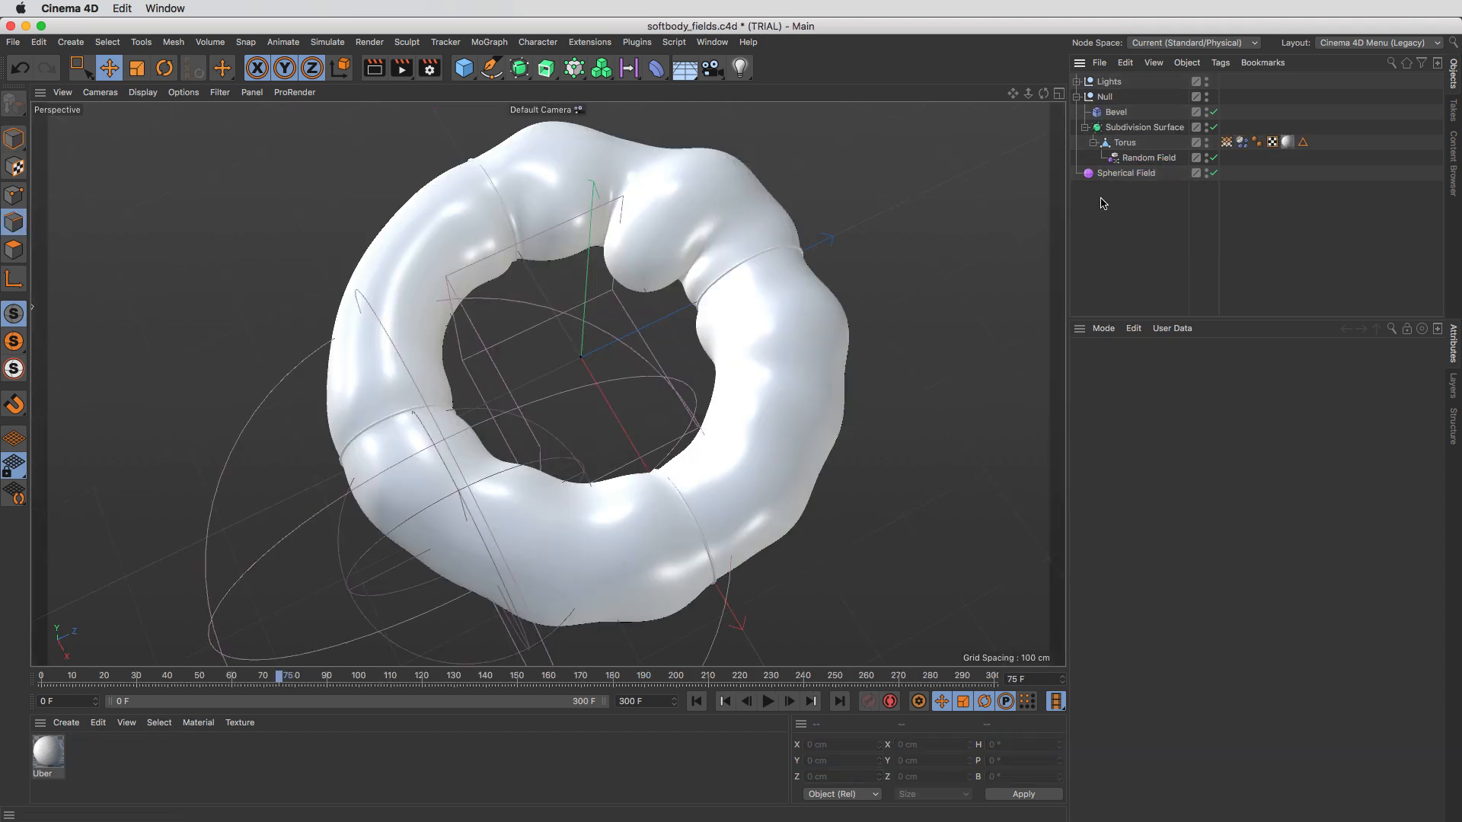
# Step: Add a Displacer deformer above the Bevel in the Null group and load a Tiles surface shader into it
pyautogui.click(547, 44)
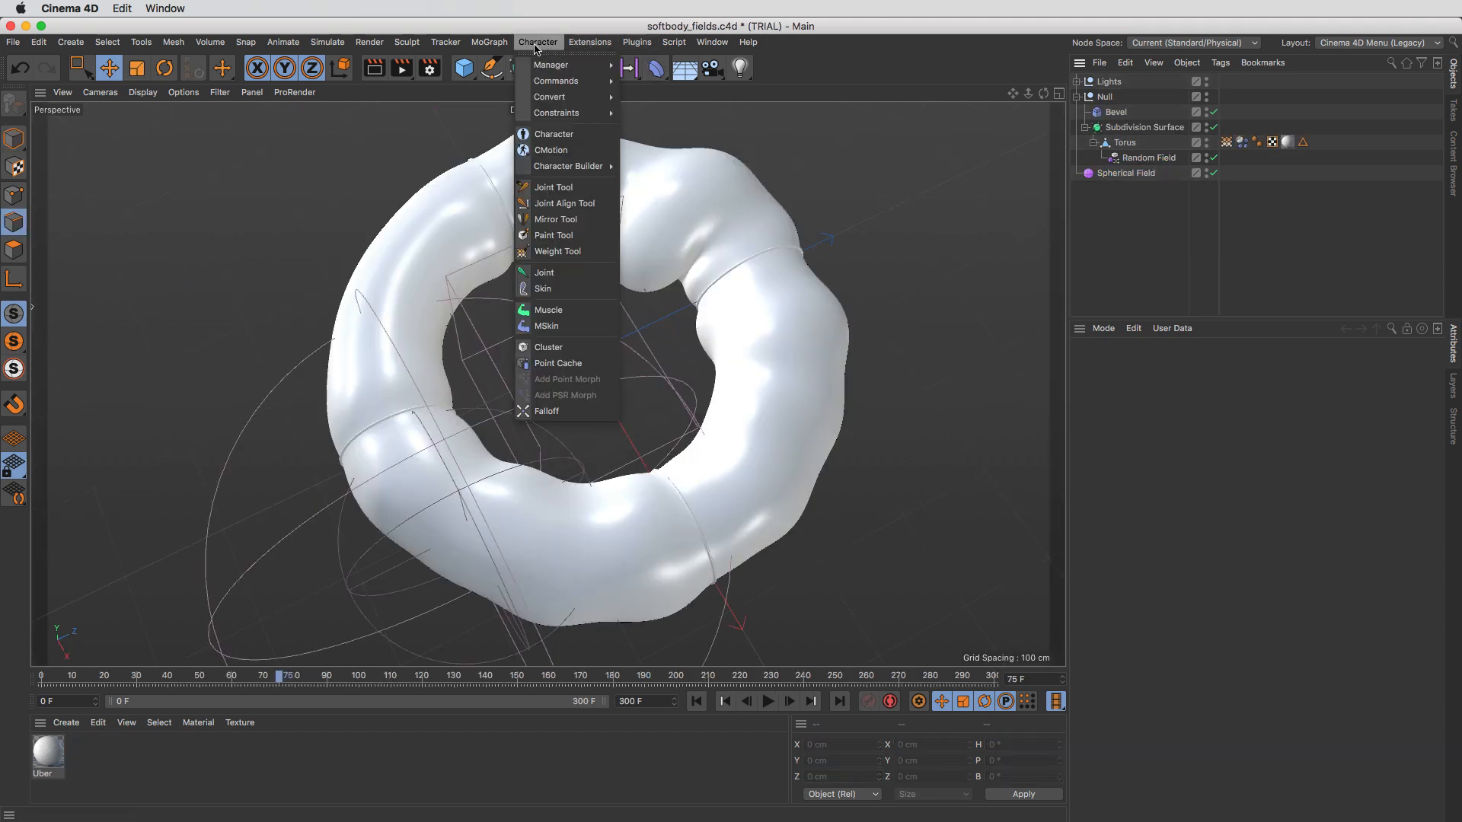
pyautogui.click(409, 155)
pyautogui.click(656, 68)
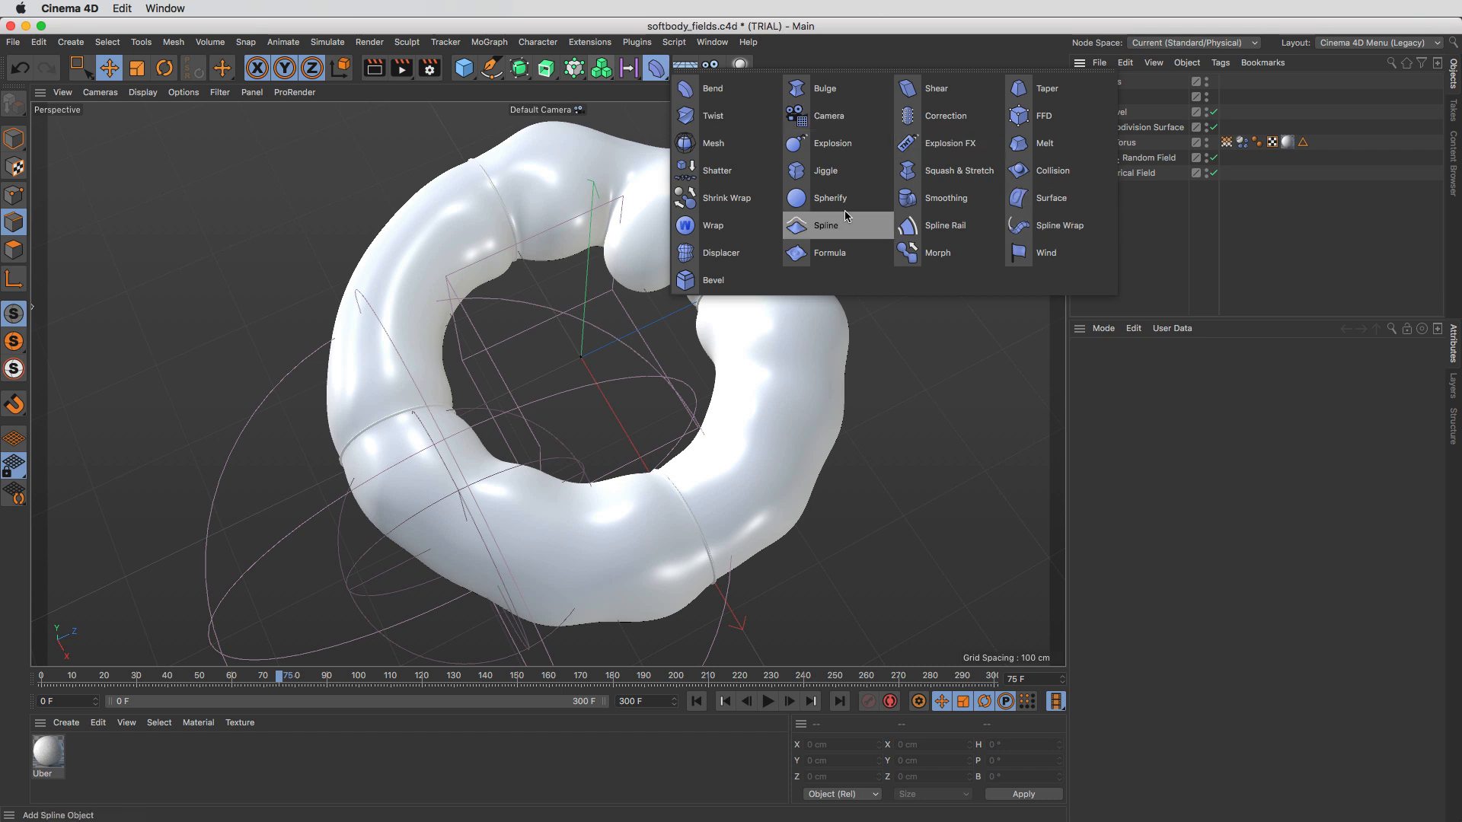
pyautogui.click(746, 251)
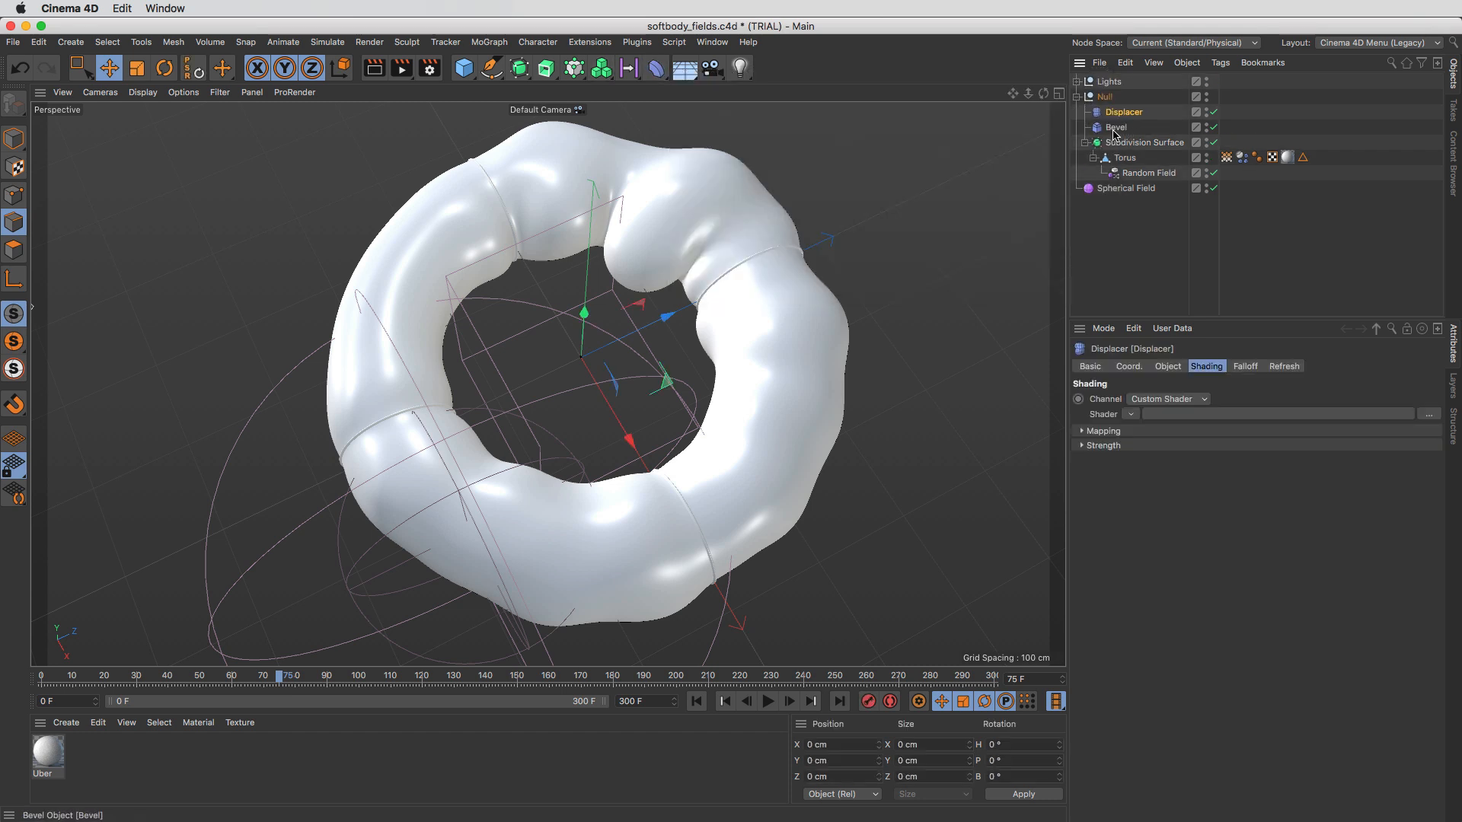
pyautogui.click(1131, 414)
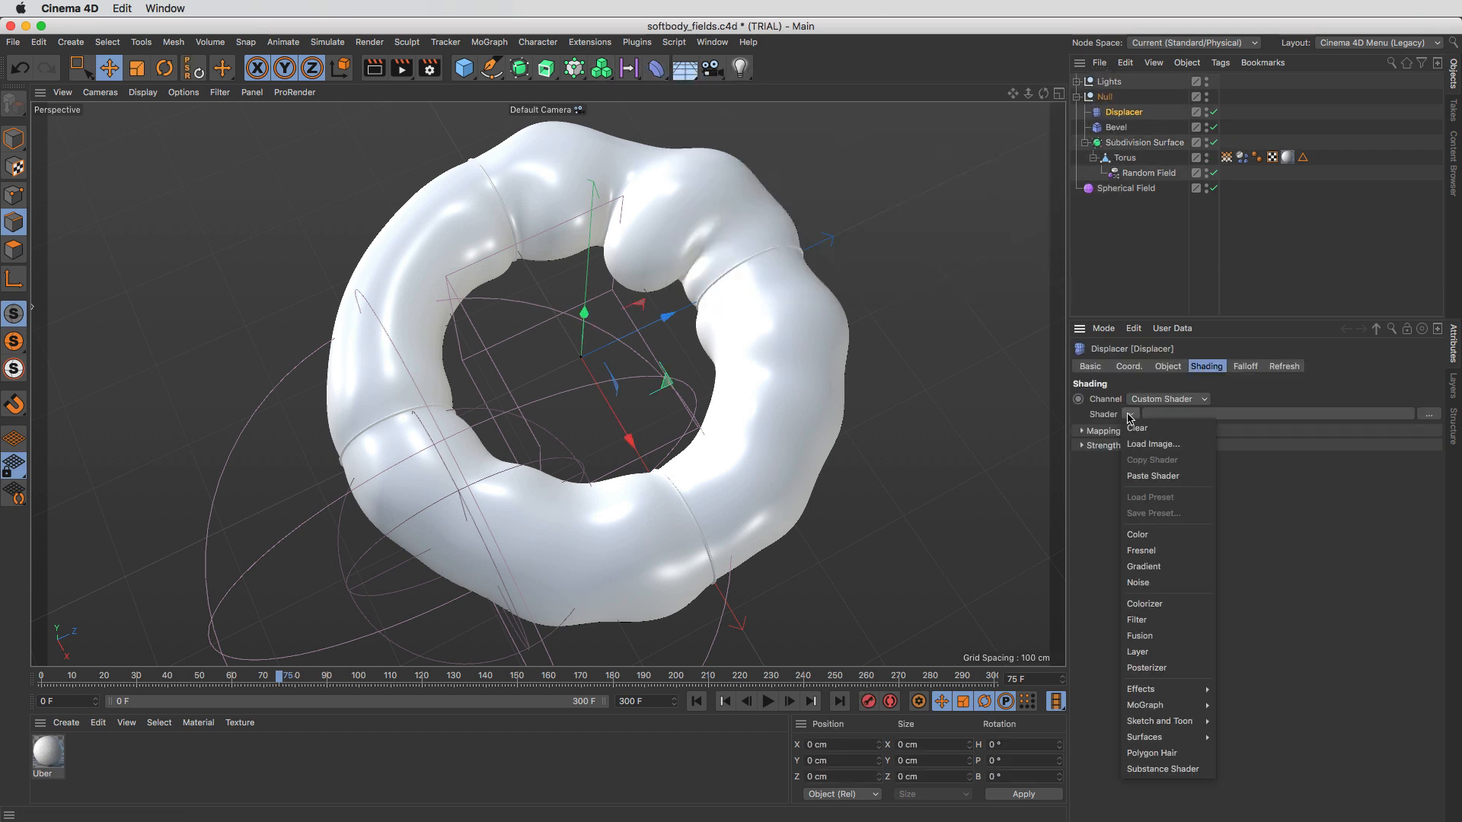
pyautogui.moveTo(1177, 737)
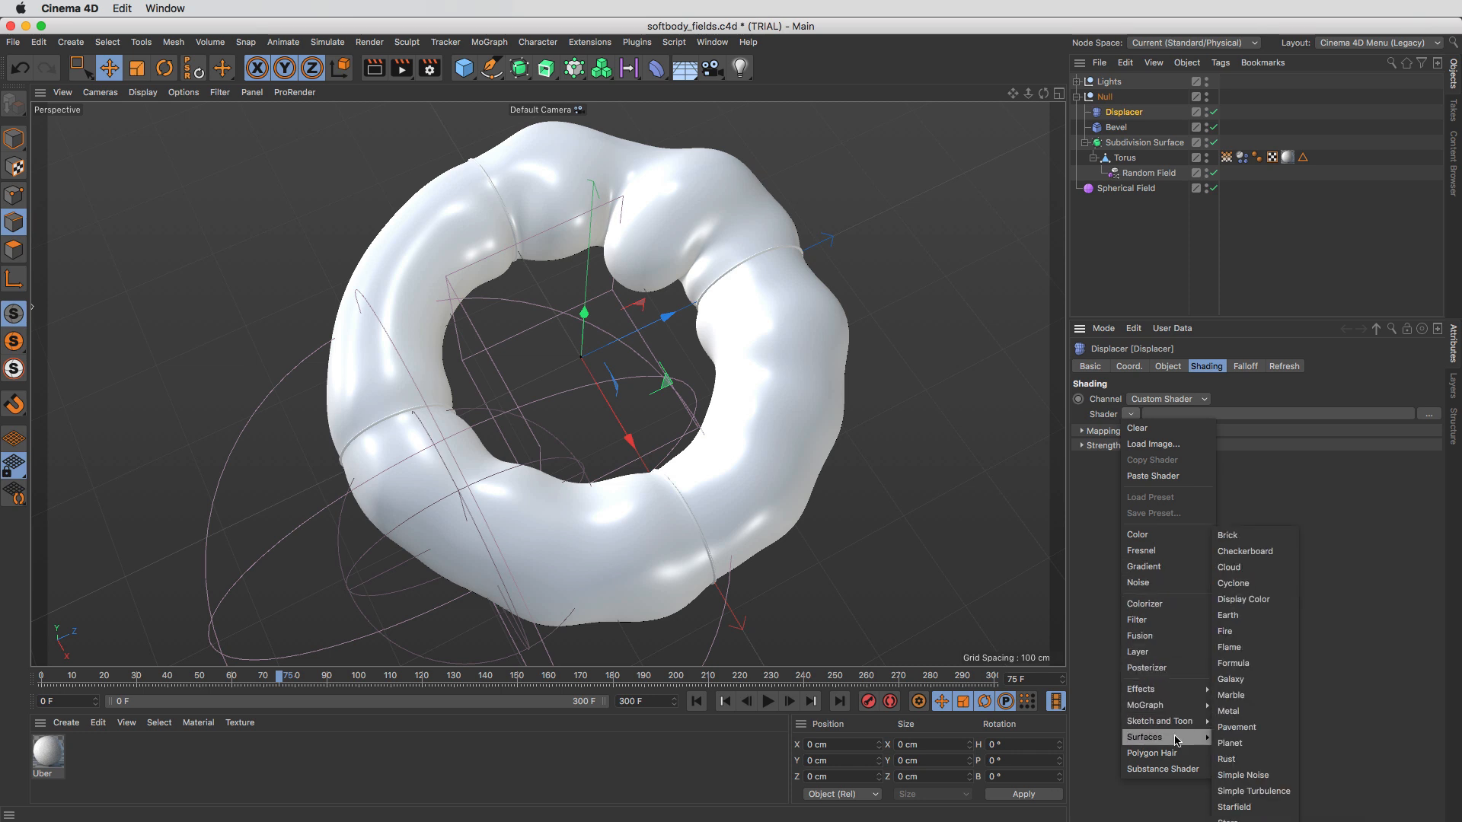
pyautogui.click(1248, 821)
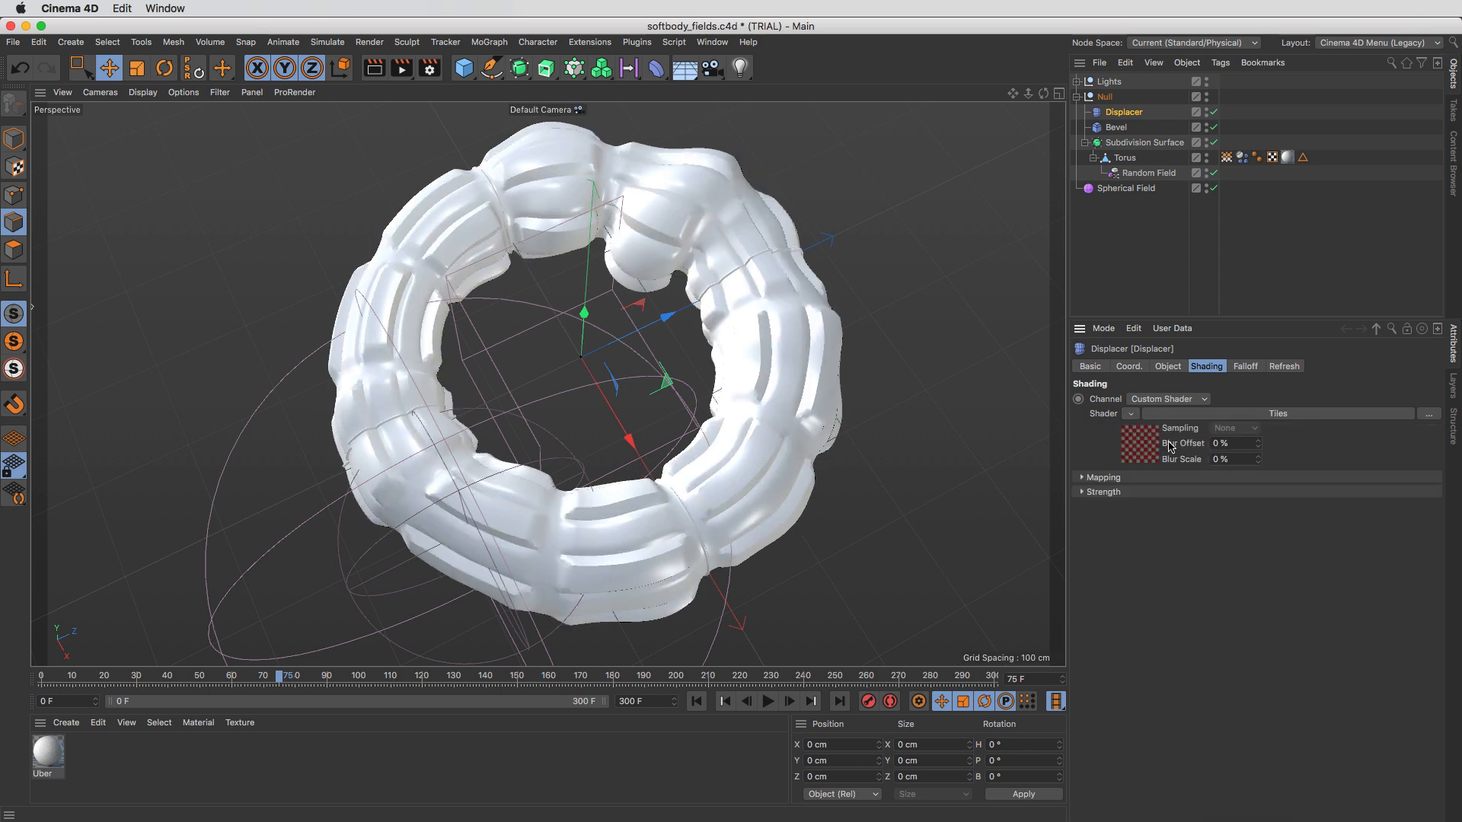
# Step: Set the Tiles shader's pattern to Lines 1 and make Tiles Color 1 the same gray as Tiles Color 2
pyautogui.click(1181, 415)
pyautogui.click(1239, 551)
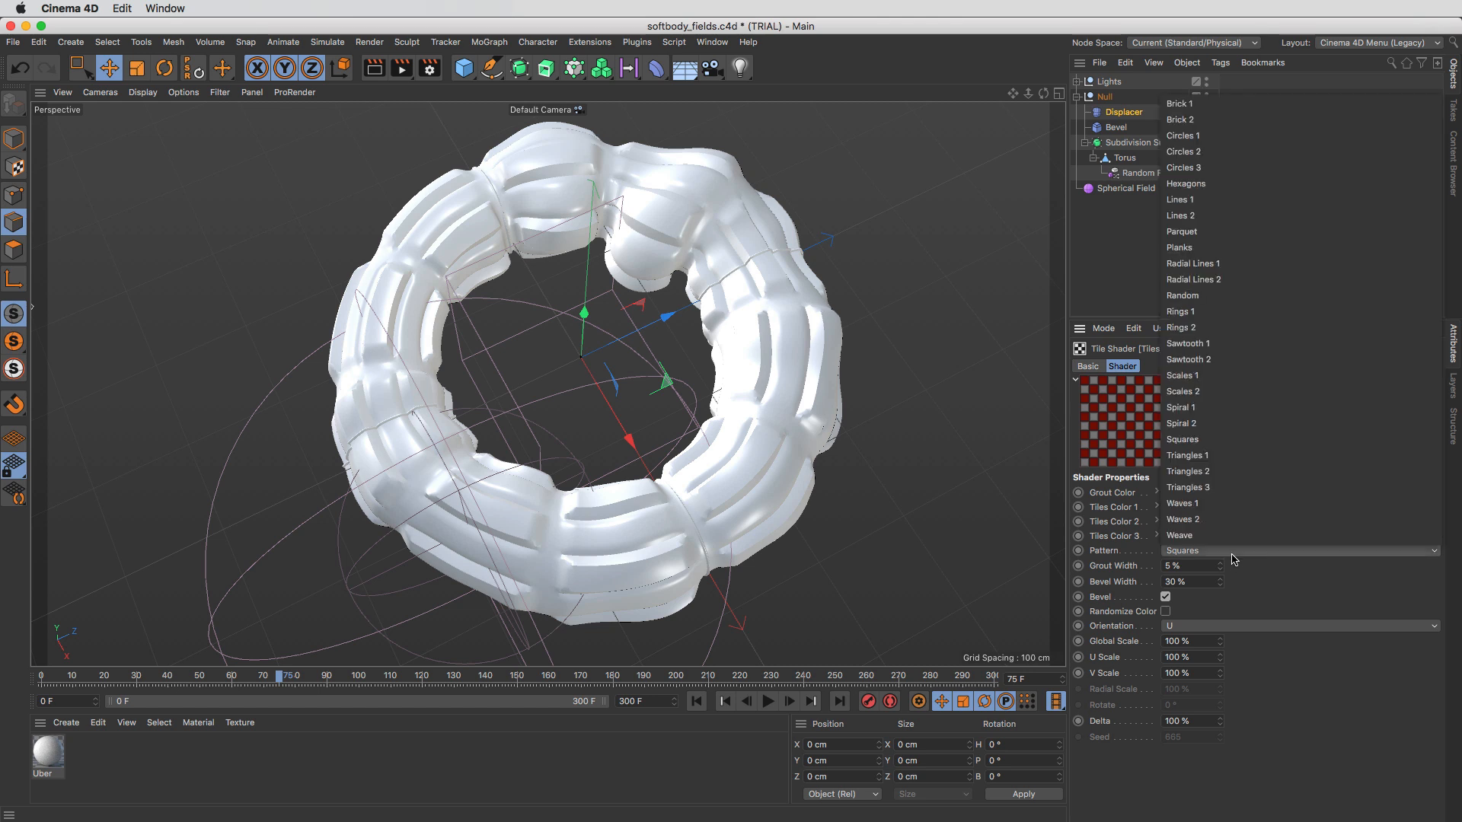
pyautogui.click(1203, 200)
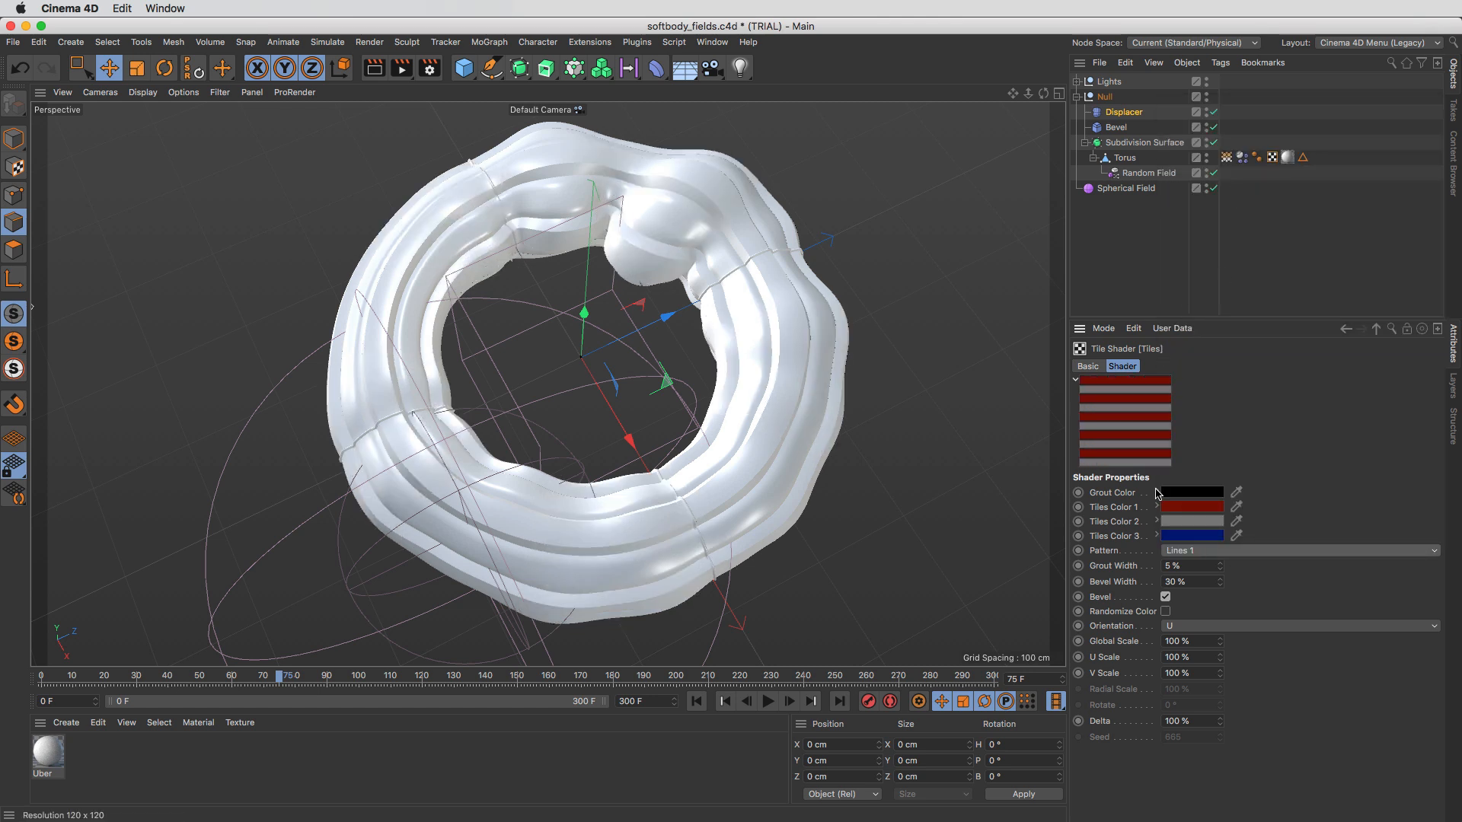
pyautogui.click(1202, 507)
pyautogui.moveTo(1241, 522); pyautogui.dragTo(1110, 523)
pyautogui.click(1223, 562)
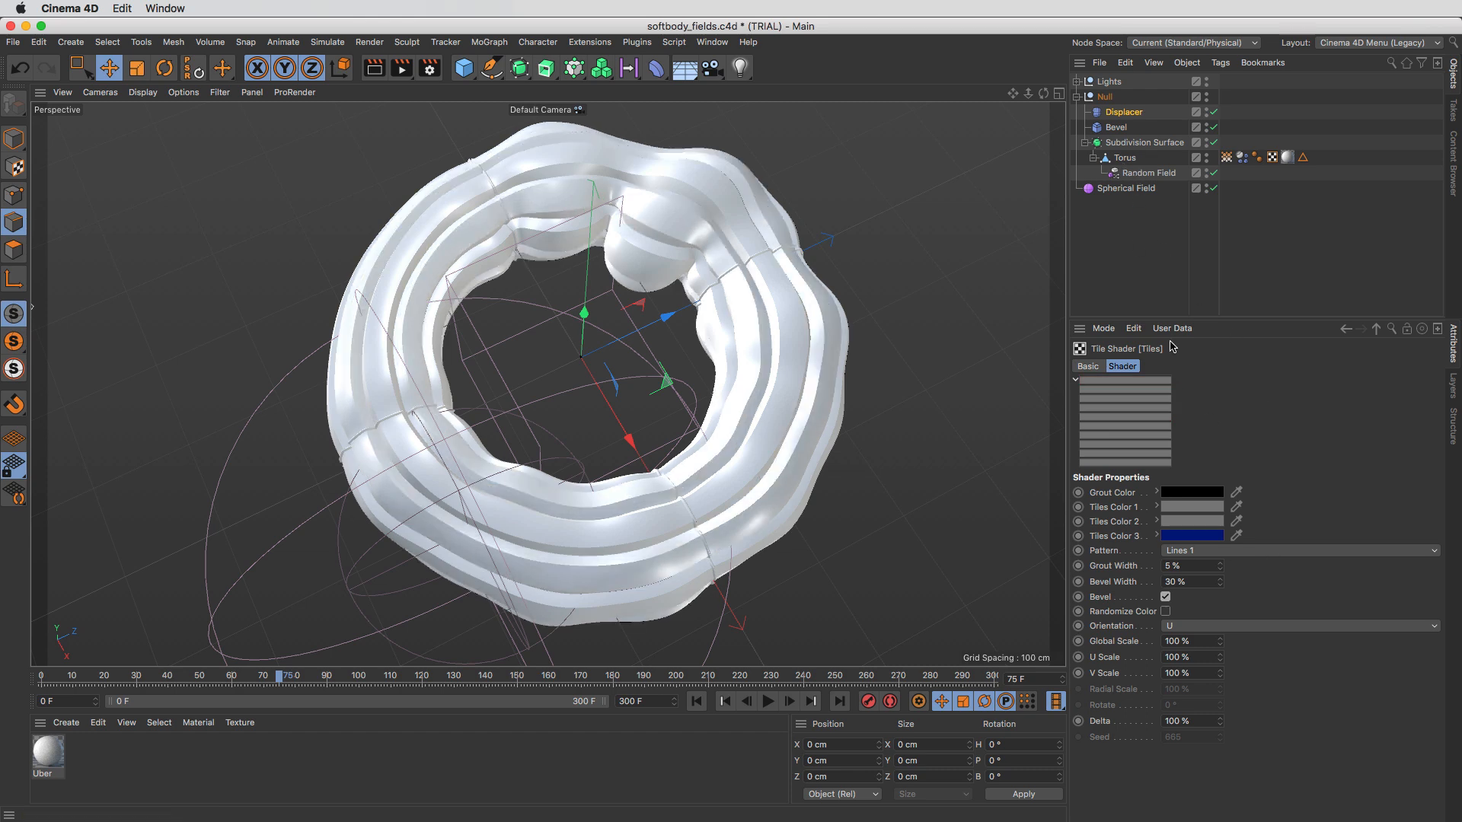
# Step: Set the Tiles shader's Grout Width to 27%, Bevel Width to 100%, Orientation to V and Global Scale to 66%
pyautogui.moveTo(1222, 567); pyautogui.dragTo(1220, 545)
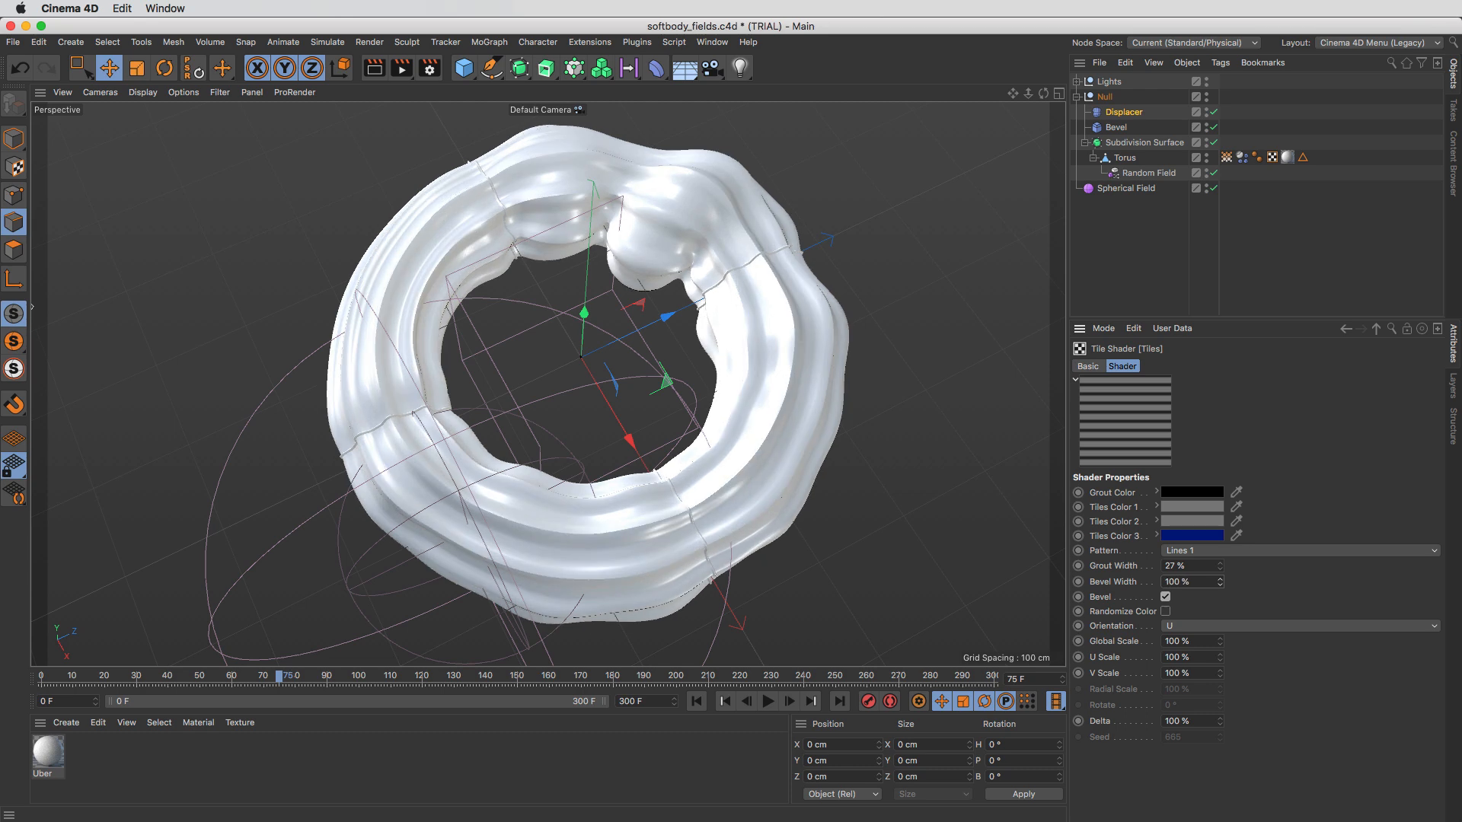
pyautogui.click(1226, 626)
pyautogui.click(1238, 661)
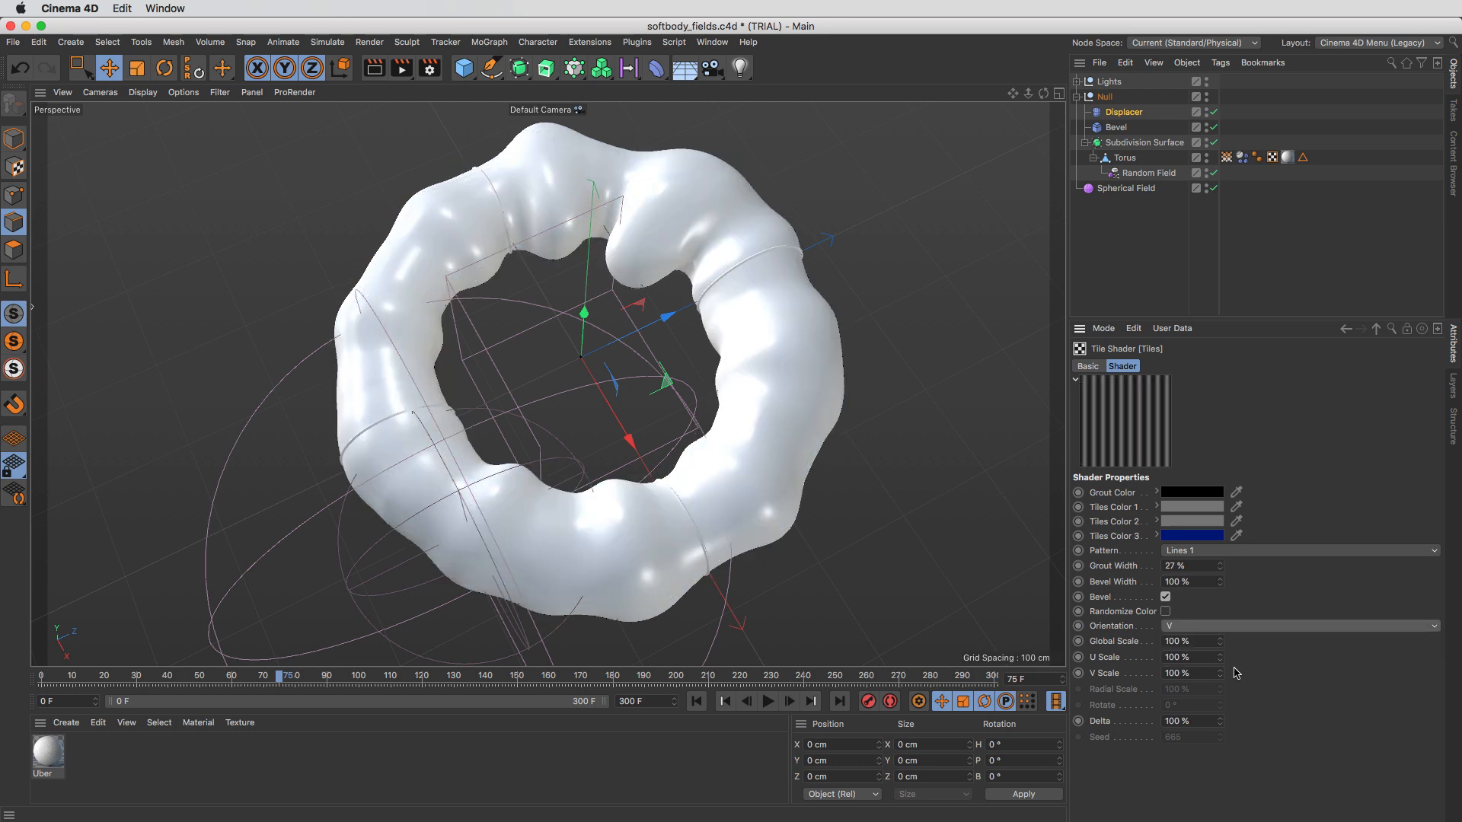
pyautogui.moveTo(1220, 646); pyautogui.dragTo(1217, 612)
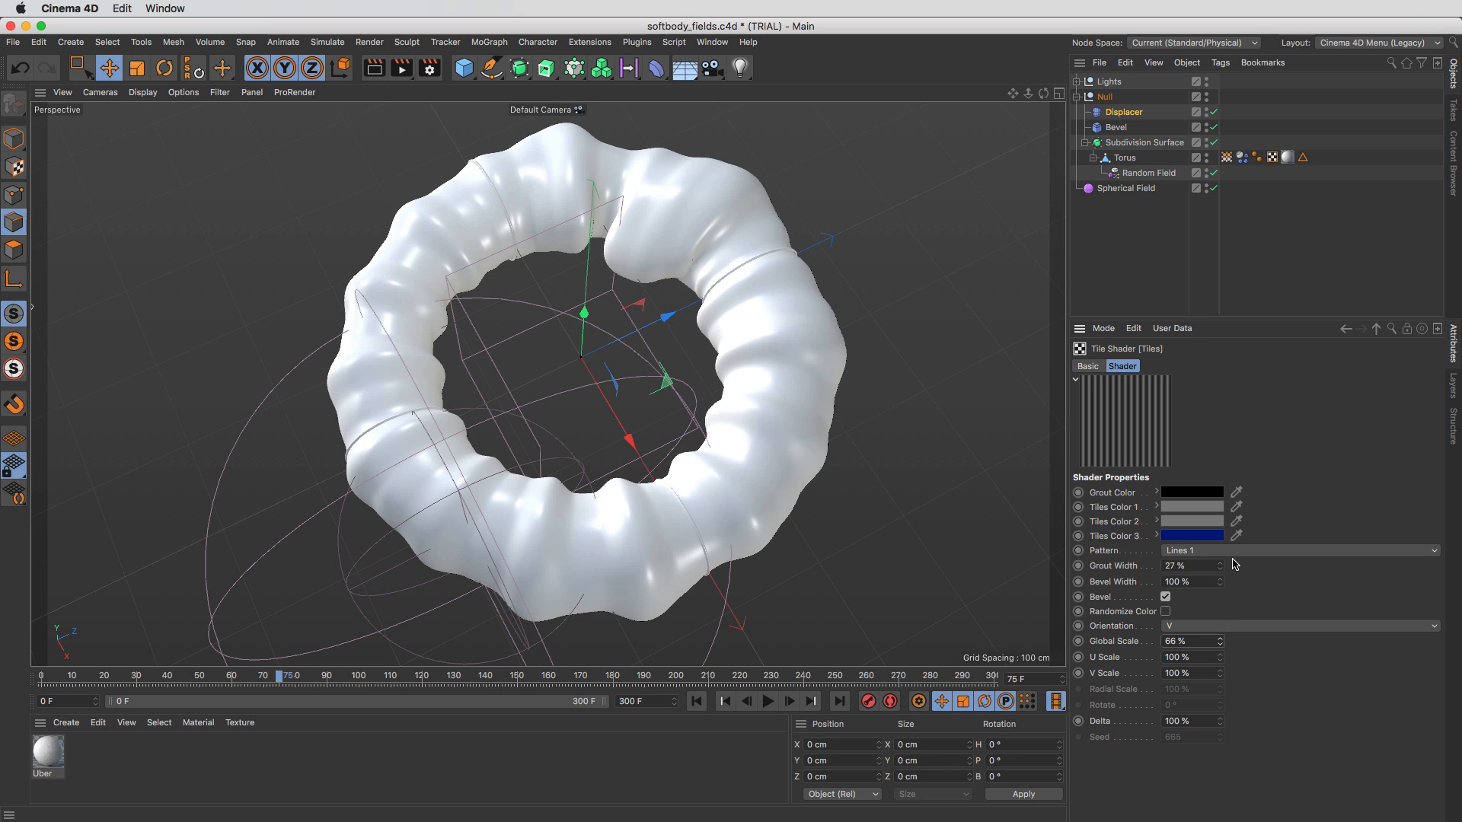
# Step: Set the Displacer's Height to 5 cm
pyautogui.click(1123, 114)
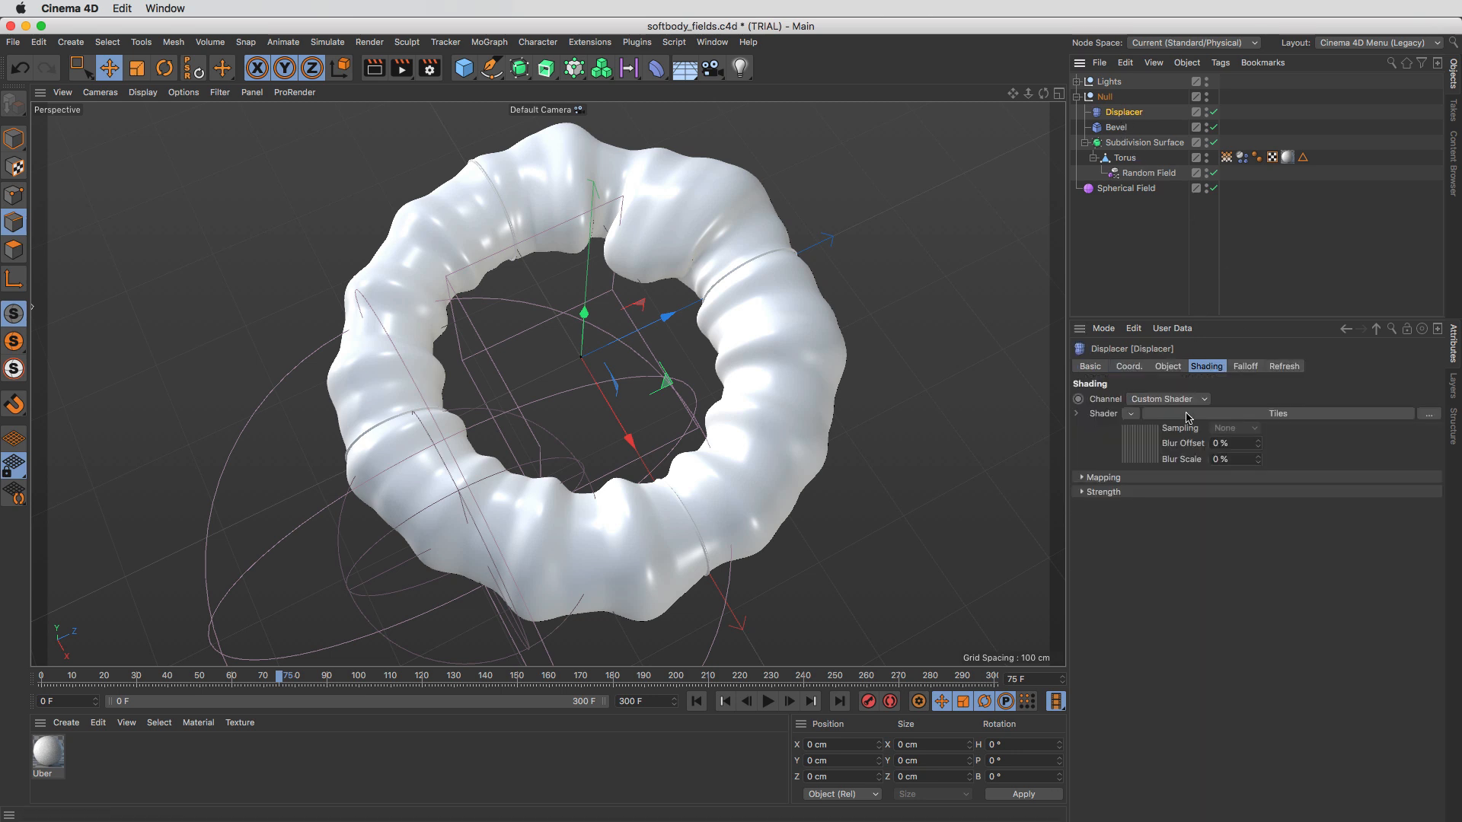
pyautogui.click(1167, 367)
pyautogui.moveTo(1185, 440); pyautogui.dragTo(1185, 457)
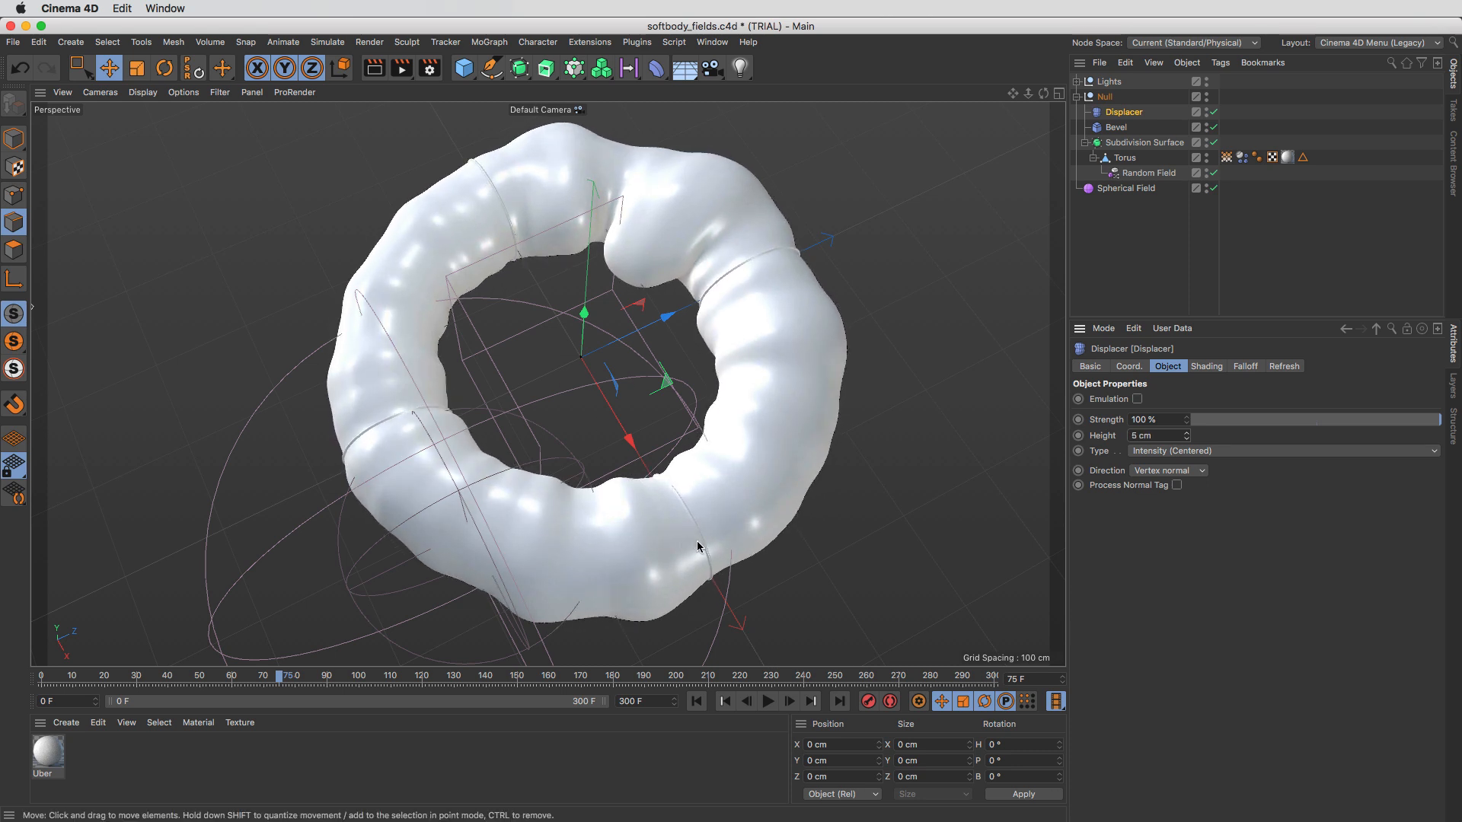
# Step: Replace the Displacer's Tiles shader with a Noise shader and open the noise settings
pyautogui.click(1217, 368)
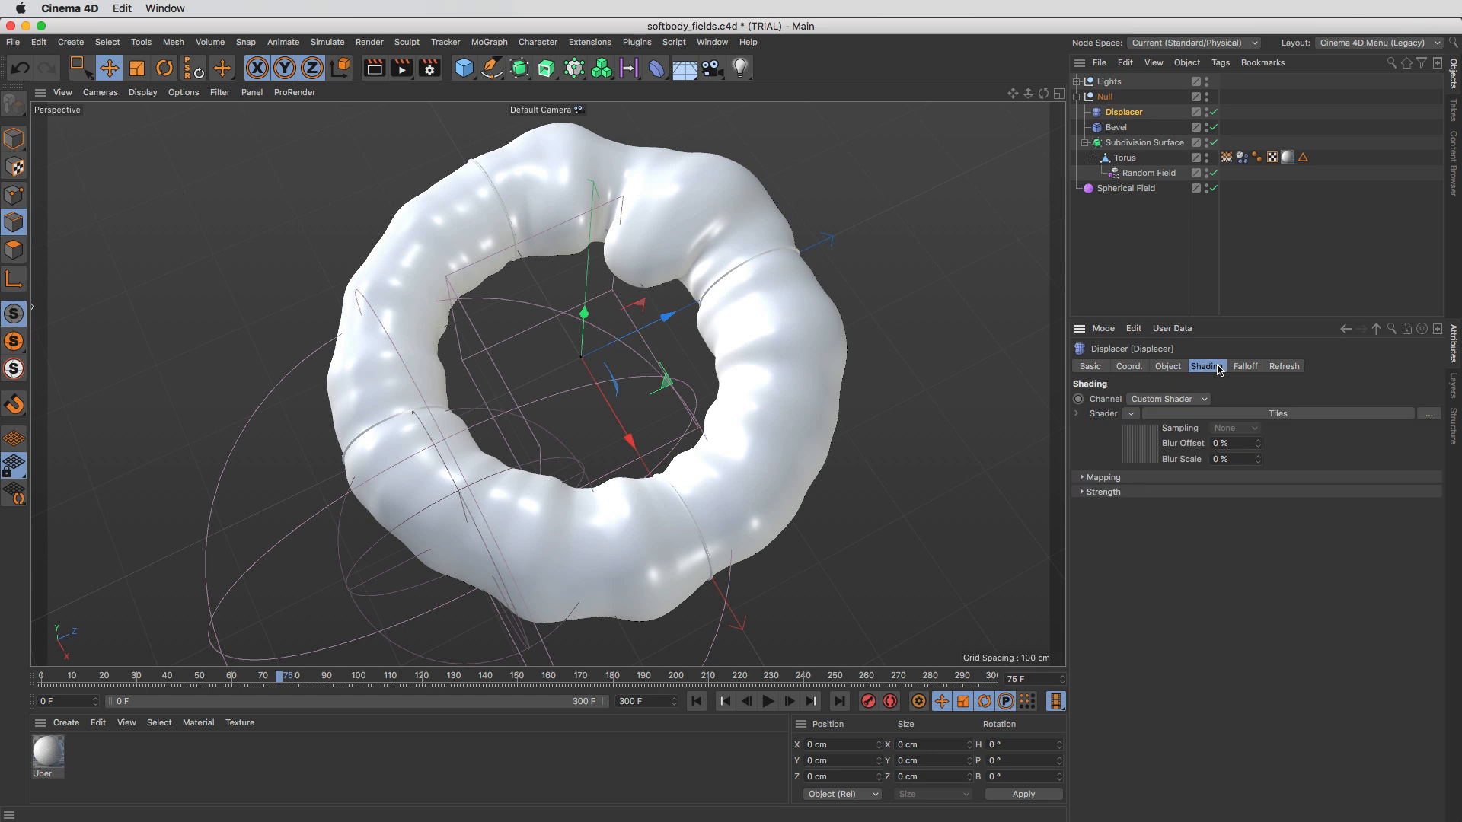
pyautogui.click(1131, 413)
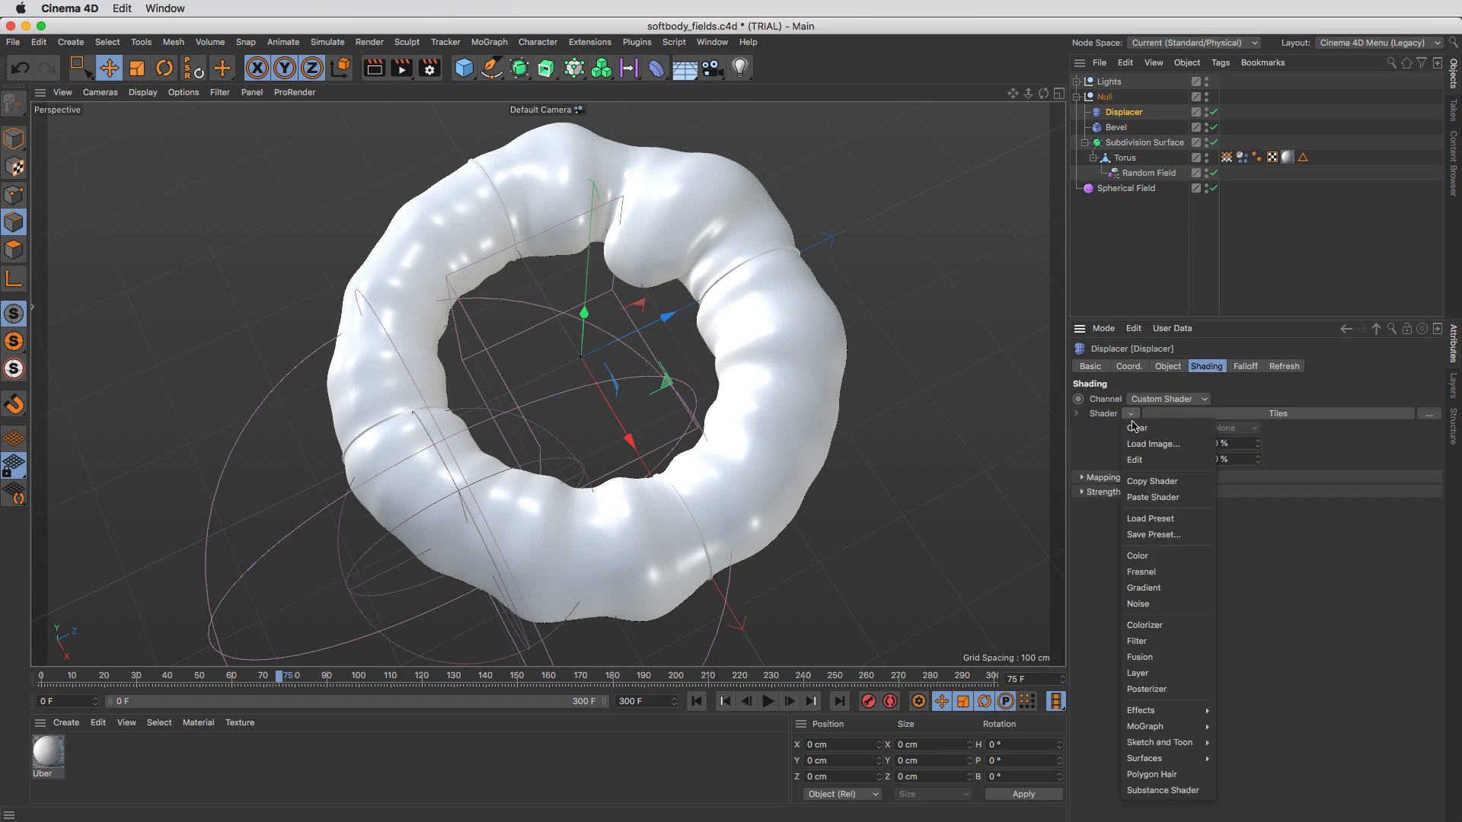
pyautogui.click(1151, 603)
pyautogui.click(1165, 441)
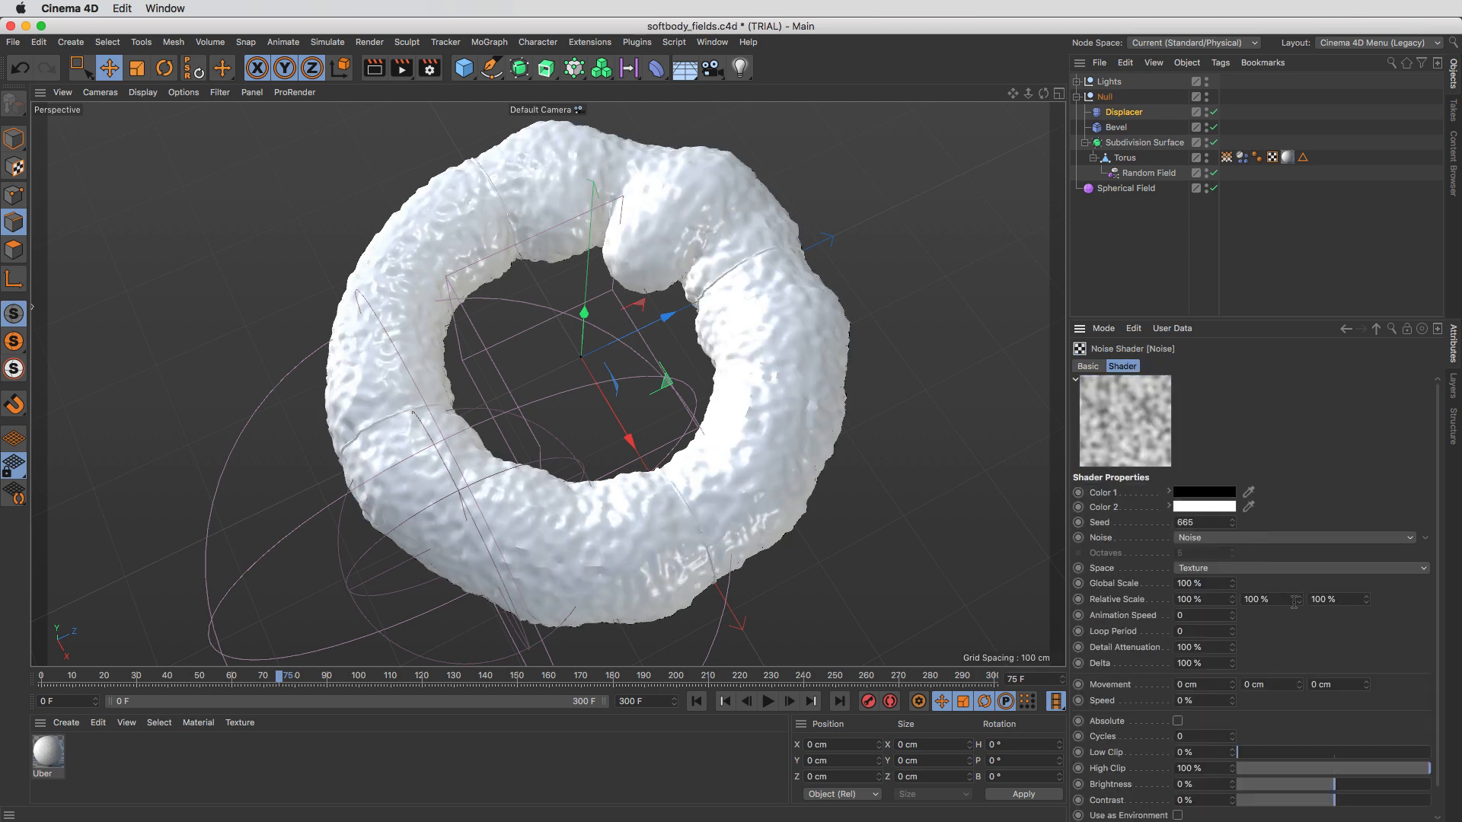
# Step: Try stretching the noise along single axes in Texture space, including a first Relative Scale value of 864%, and undo the changes
pyautogui.moveTo(1299, 599); pyautogui.dragTo(1217, 157)
pyautogui.click(1274, 597)
pyautogui.write('100')
pyautogui.press('Tab')
pyautogui.moveTo(1231, 600); pyautogui.dragTo(1277, 573)
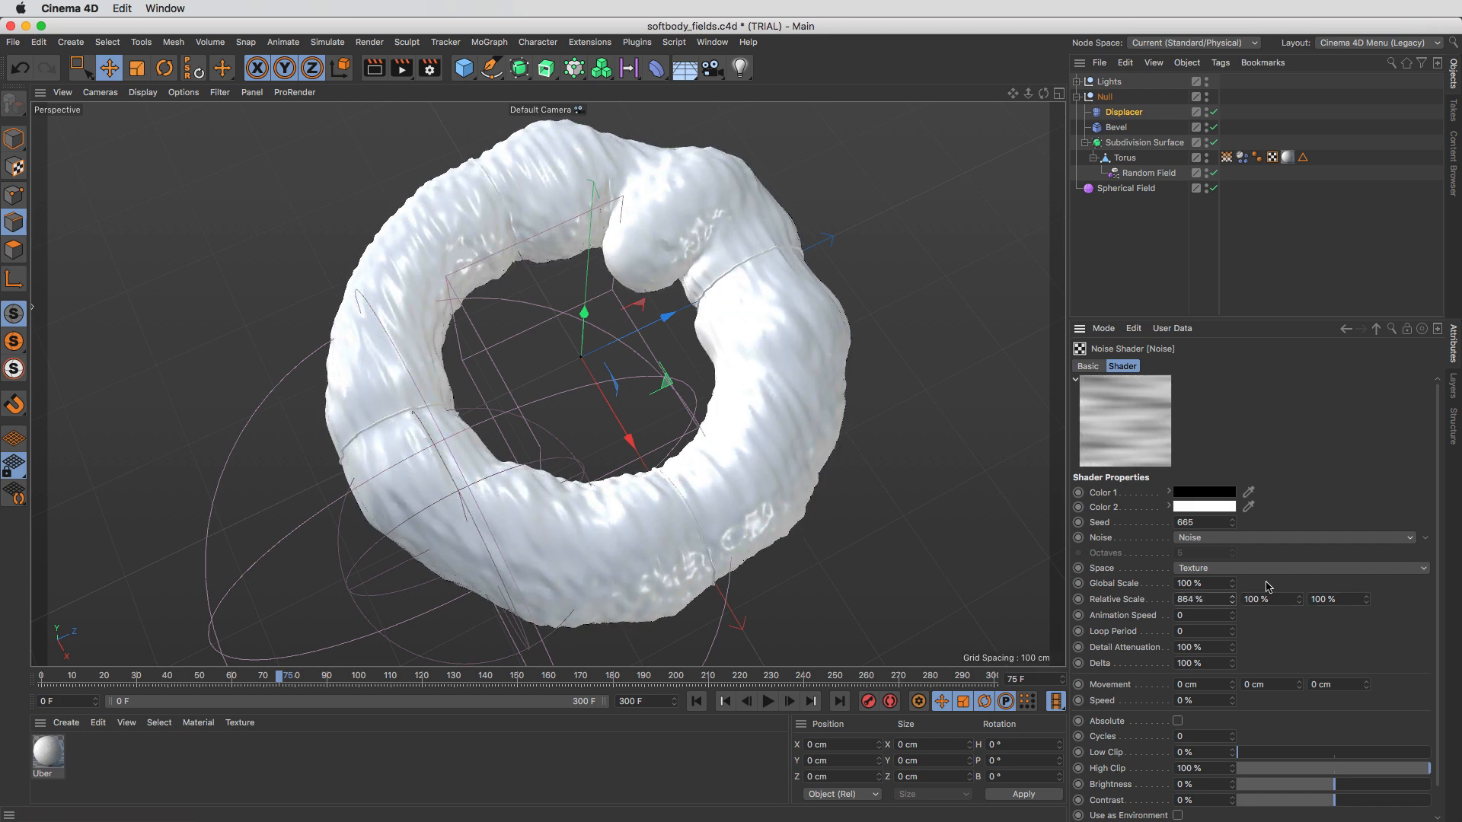
pyautogui.press('super+z')
pyautogui.moveTo(1367, 600); pyautogui.dragTo(1380, 585)
pyautogui.press('super+z')
# Step: Switch the Noise shader's Space to UV (2D) and set its first Relative Scale value to 12%
pyautogui.click(1230, 569)
pyautogui.click(1233, 583)
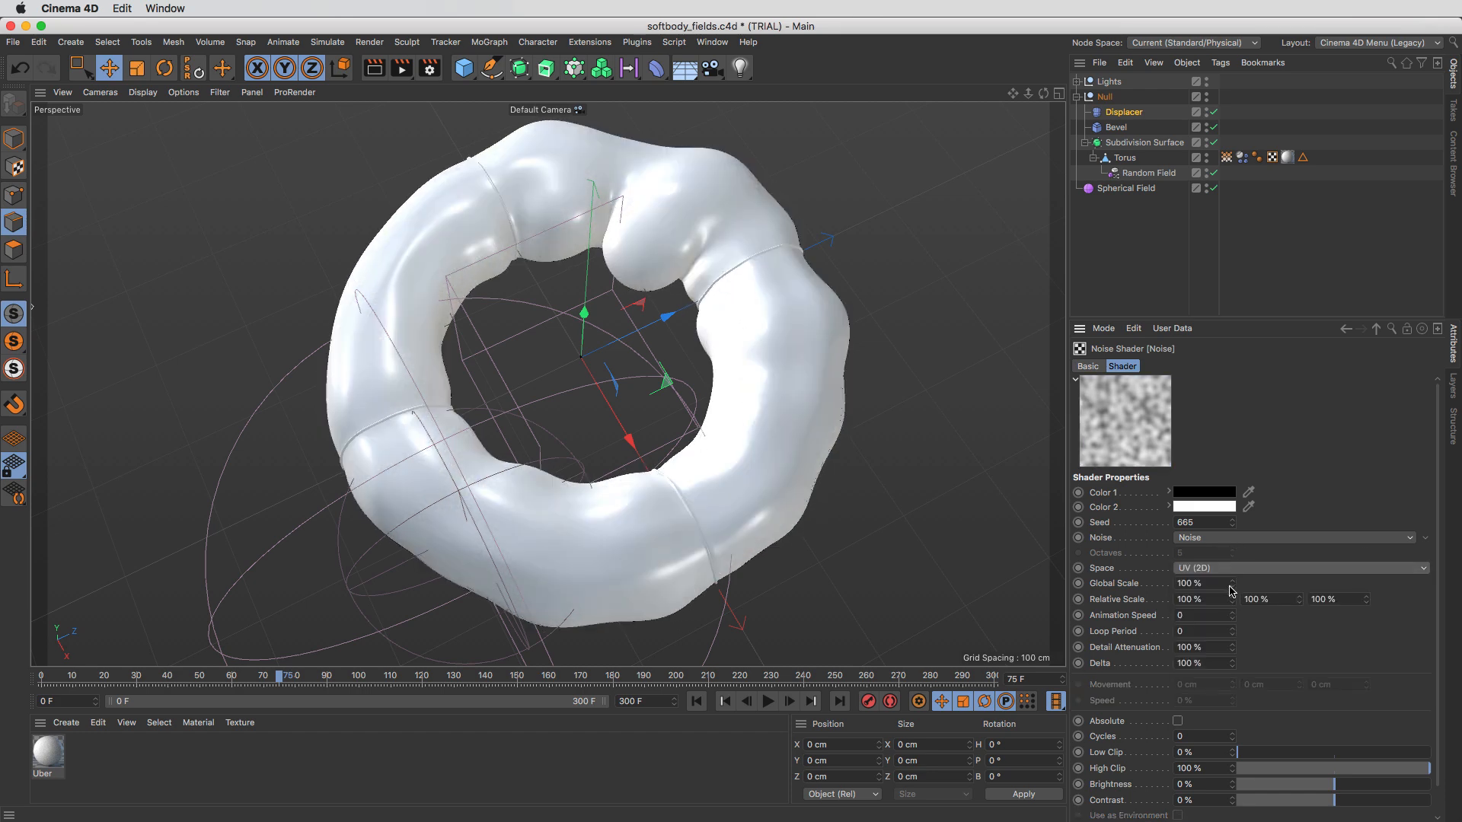
pyautogui.moveTo(1232, 600); pyautogui.dragTo(1220, 625)
pyautogui.press('super+z')
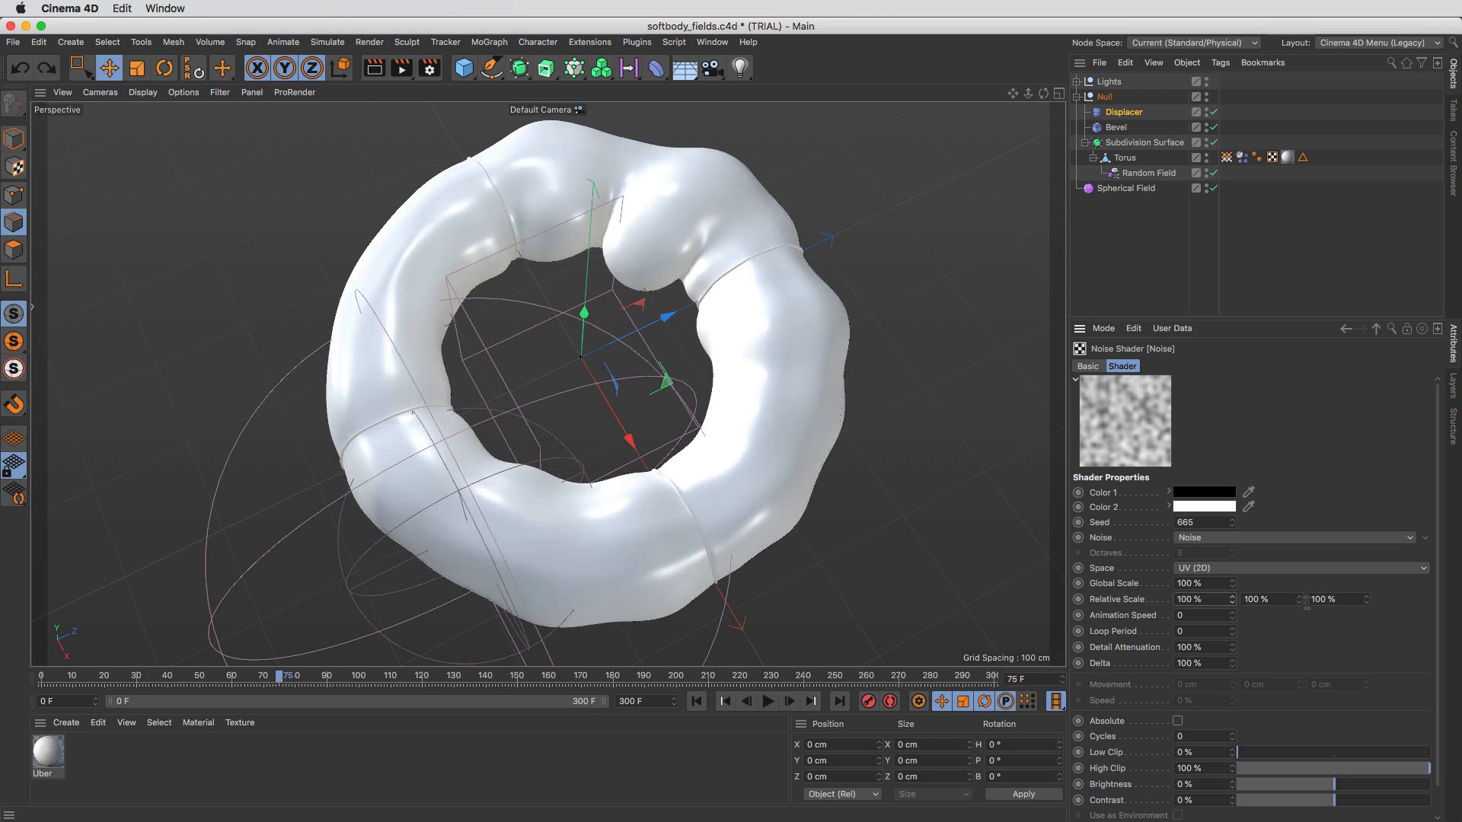
pyautogui.moveTo(1298, 600); pyautogui.dragTo(1273, 645)
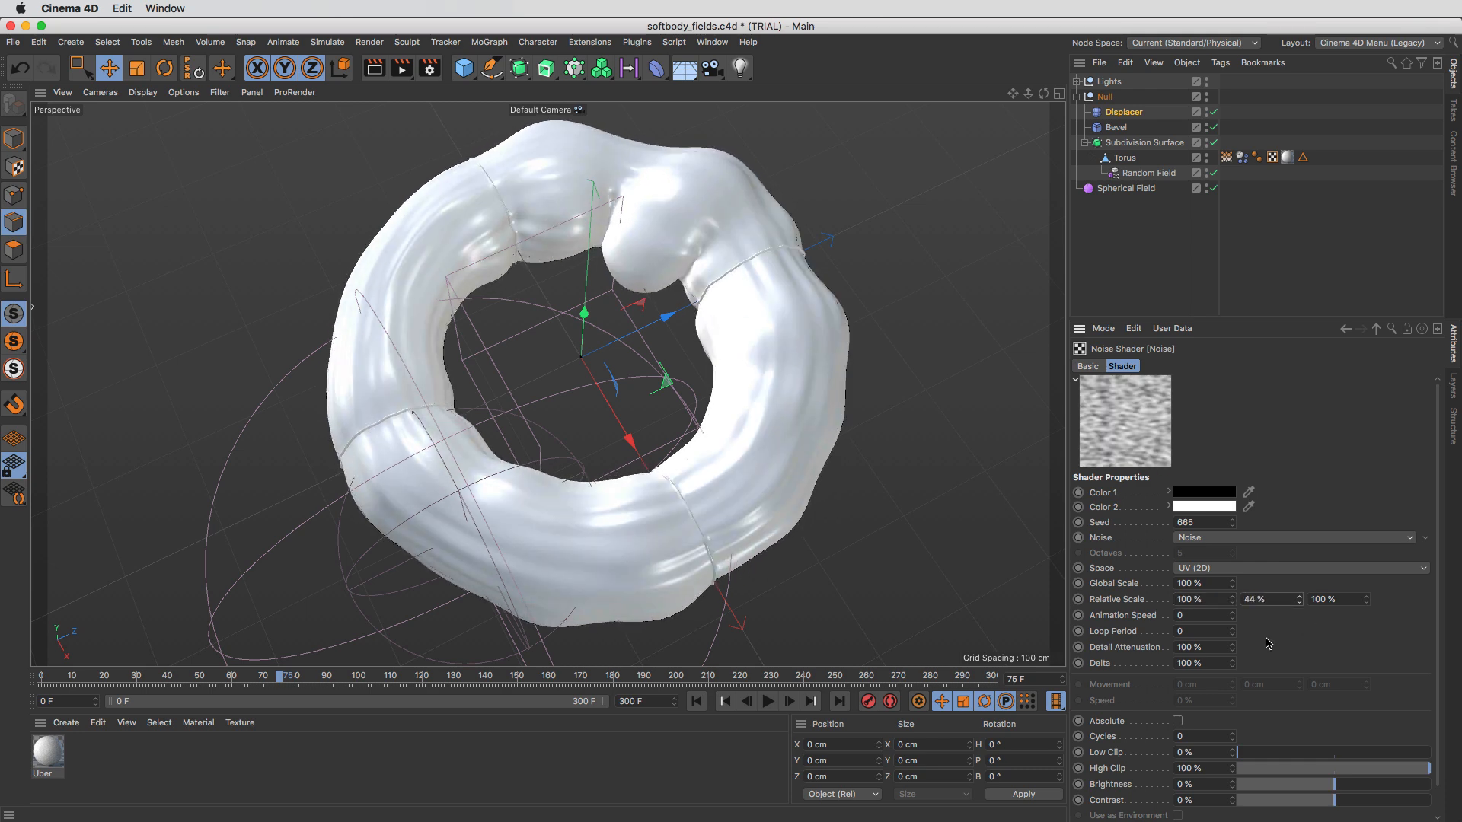
pyautogui.press('super+z')
pyautogui.moveTo(1231, 599)
pyautogui.mouseDown()
pyautogui.moveTo(1226, 647)
pyautogui.moveTo(1242, 634)
pyautogui.mouseUp()
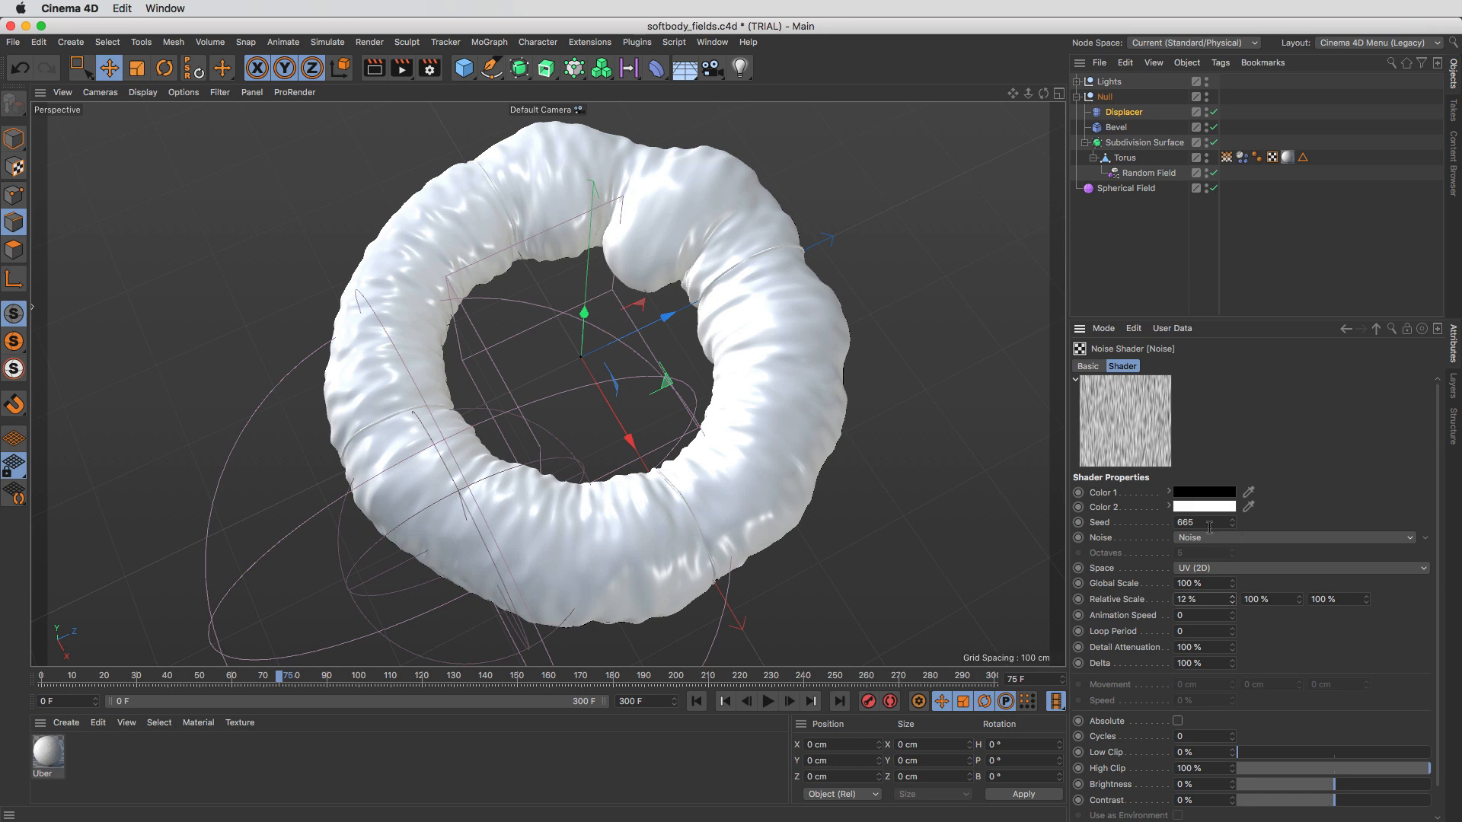
# Step: Compare the stretched noise in Texture space and return the Noise shader's Space to UV (2D)
pyautogui.click(1284, 573)
pyautogui.click(1254, 578)
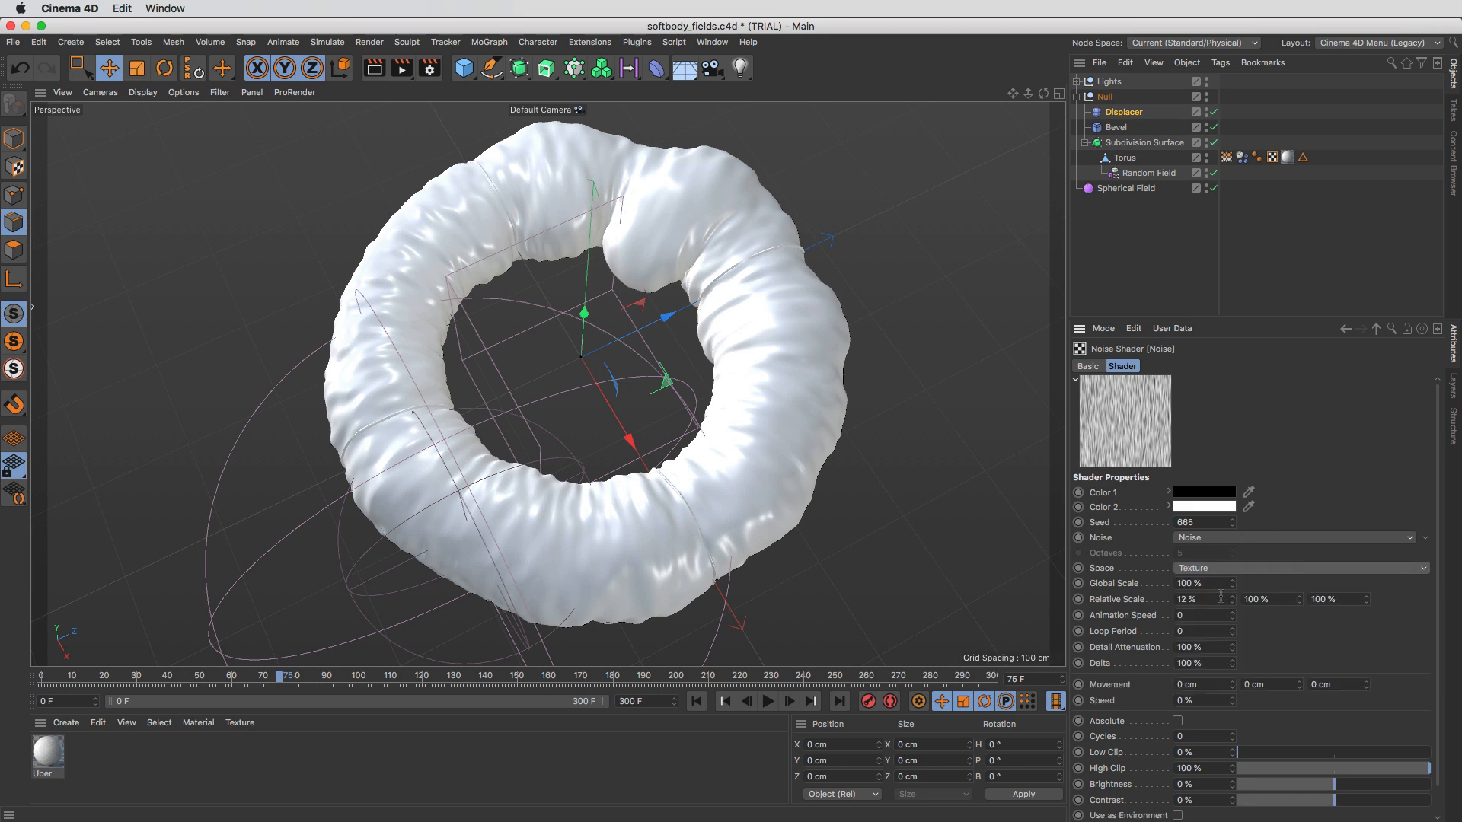
pyautogui.click(1227, 572)
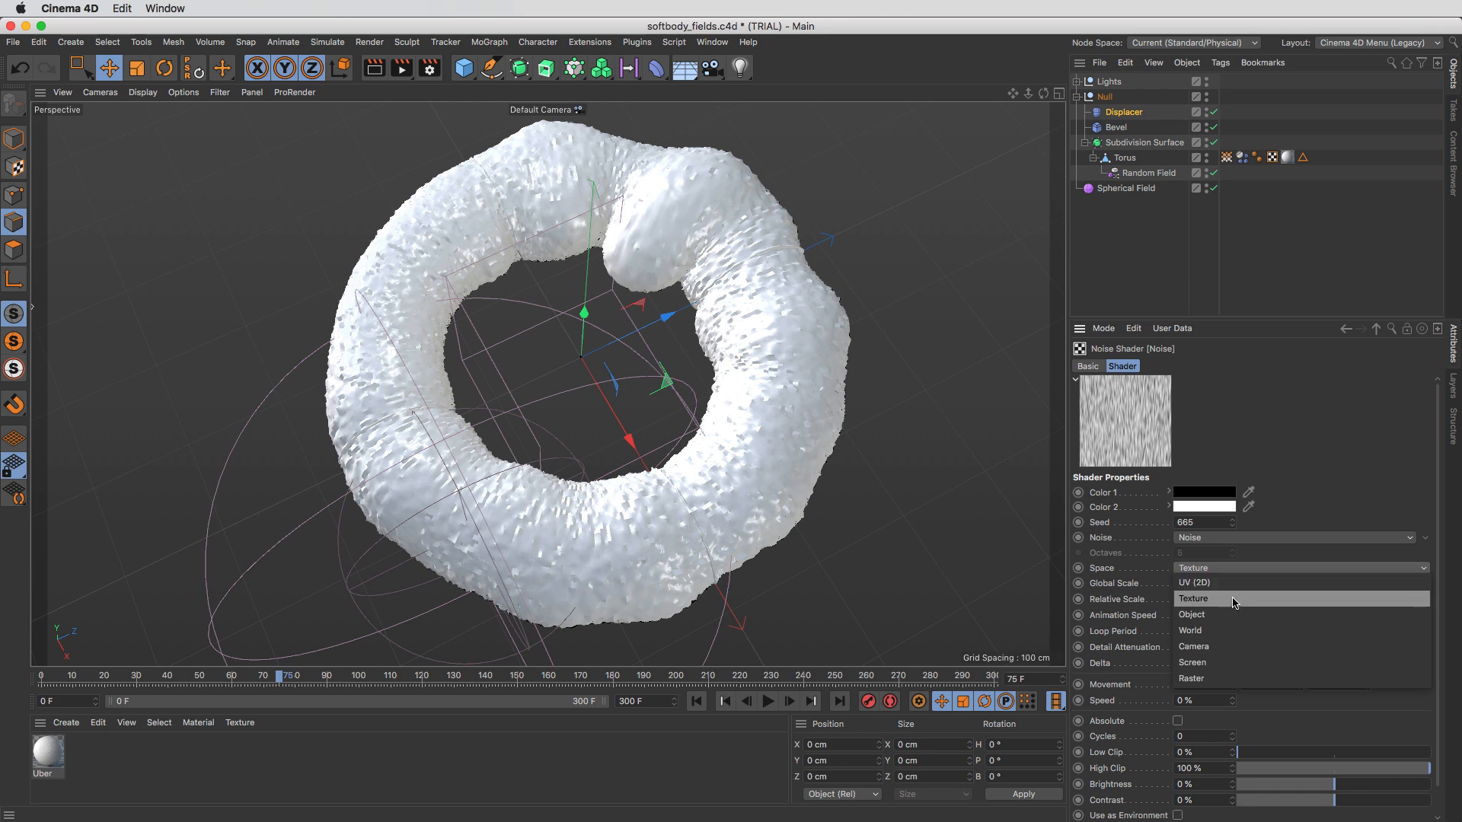
pyautogui.click(1234, 587)
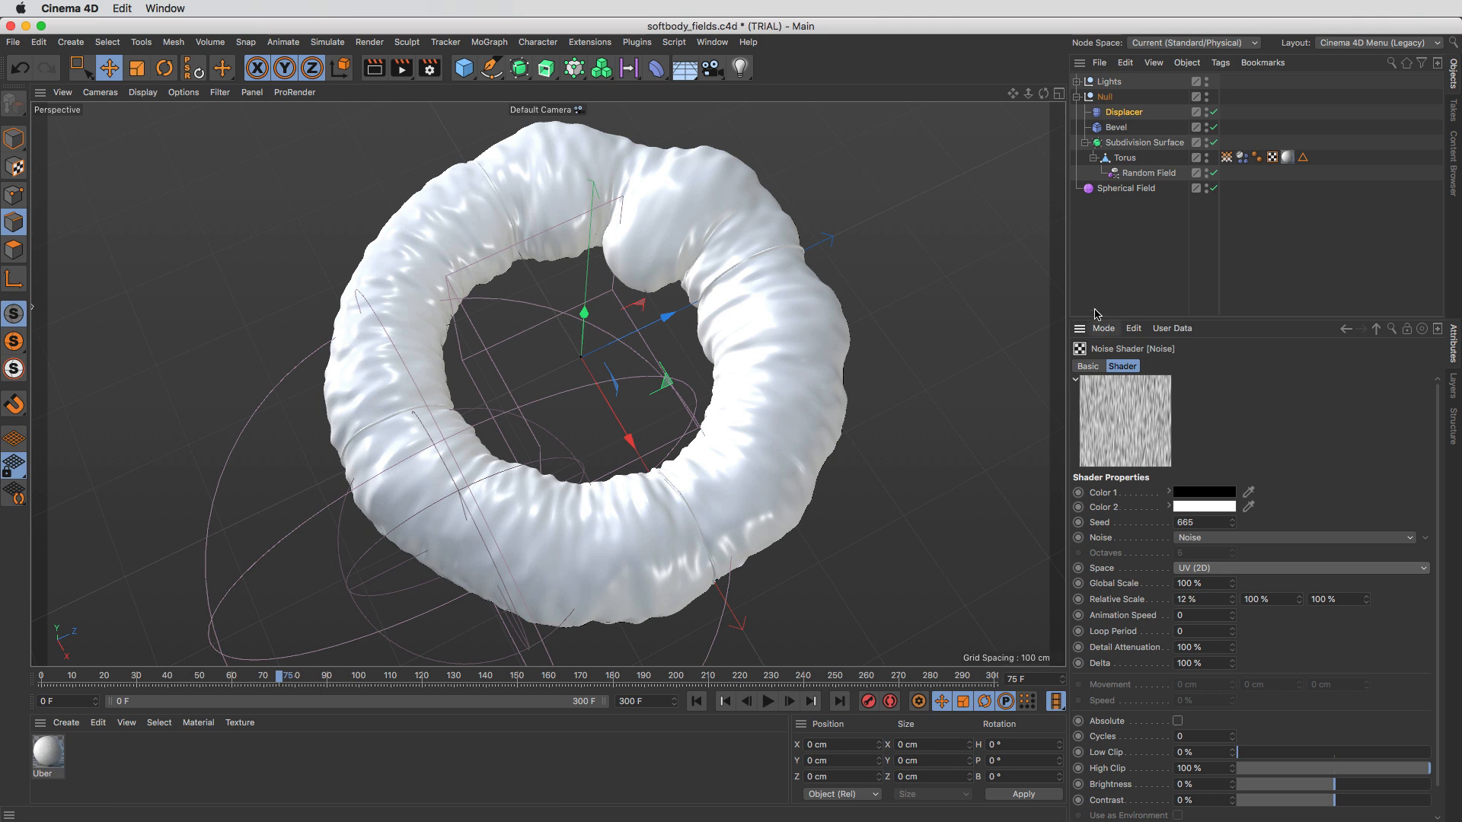
# Step: Reduce the Displacer's Height slightly to soften the noise wrinkles, and deselect everything
pyautogui.click(1131, 113)
pyautogui.click(1171, 366)
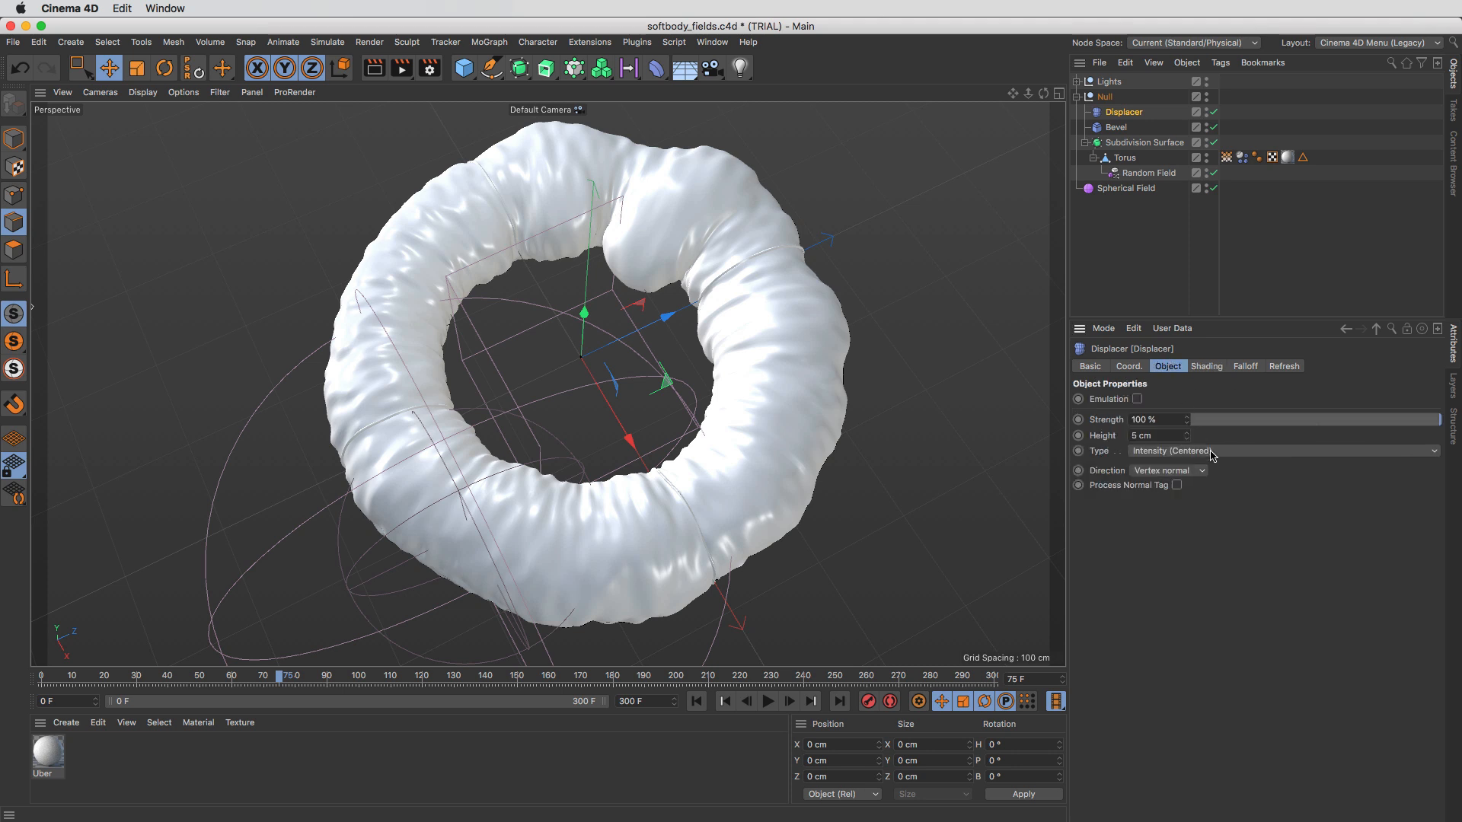
pyautogui.click(1187, 439)
pyautogui.click(1187, 439)
pyautogui.click(1187, 439)
pyautogui.click(1249, 270)
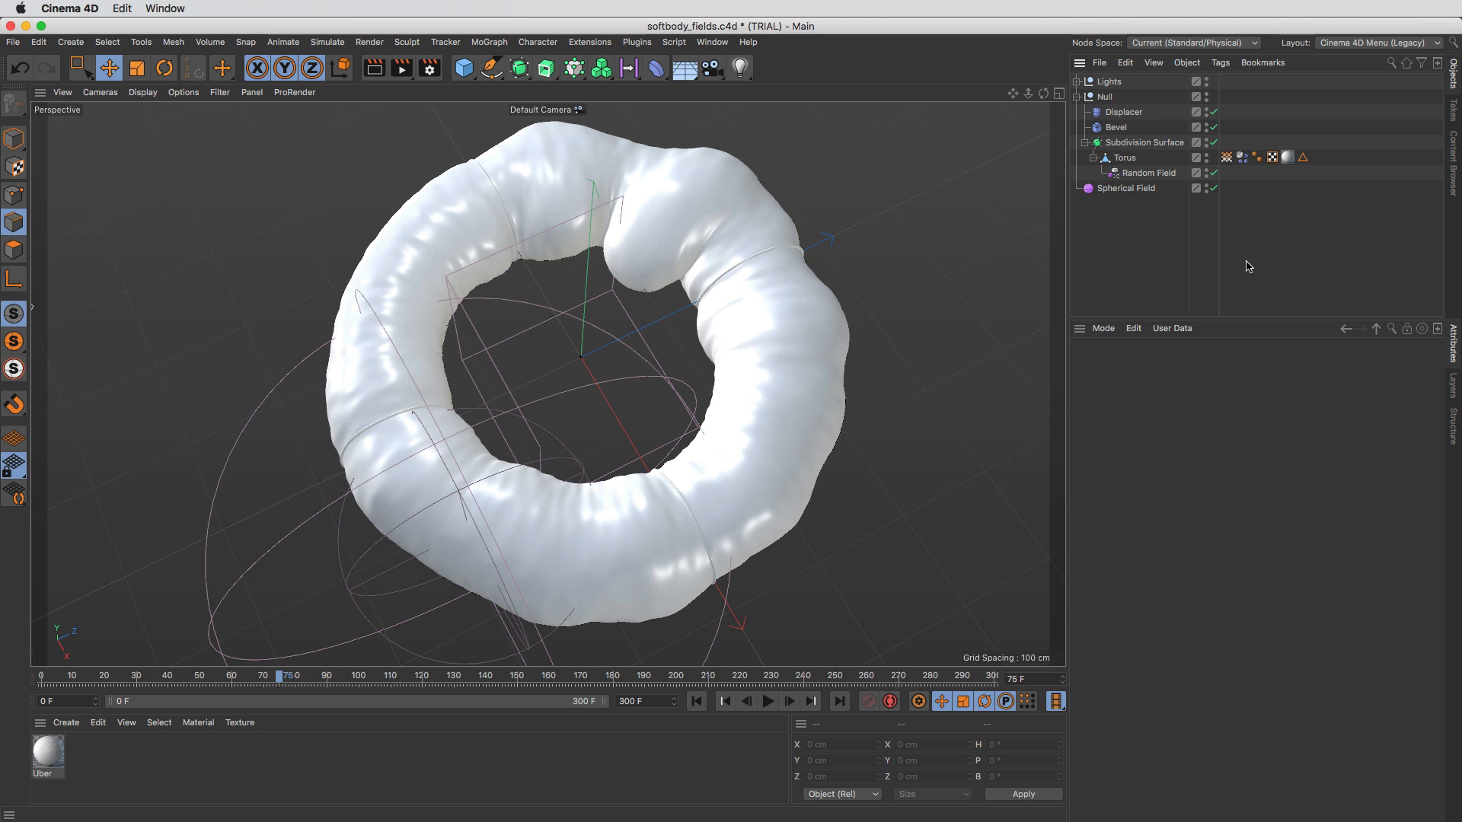
# Step: Switch to the ShaderTest_Gross_a01.c4d project
pyautogui.click(1125, 188)
pyautogui.press('v')
pyautogui.moveTo(452, 436)
pyautogui.click(460, 517)
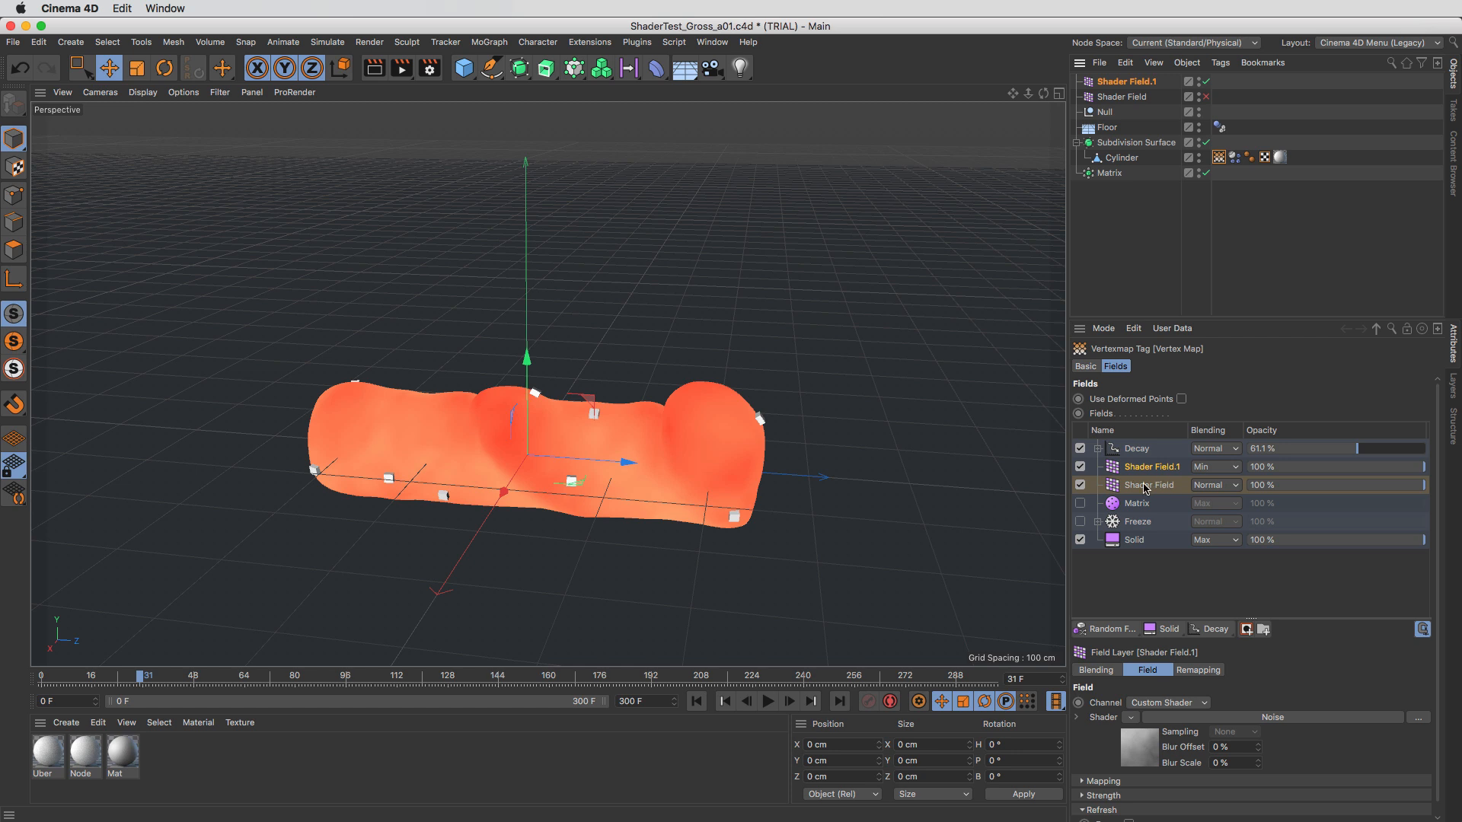
# Step: Examine Shader Field.1's Noise shader and the field layers of the Cylinder's vertex map
pyautogui.click(1164, 84)
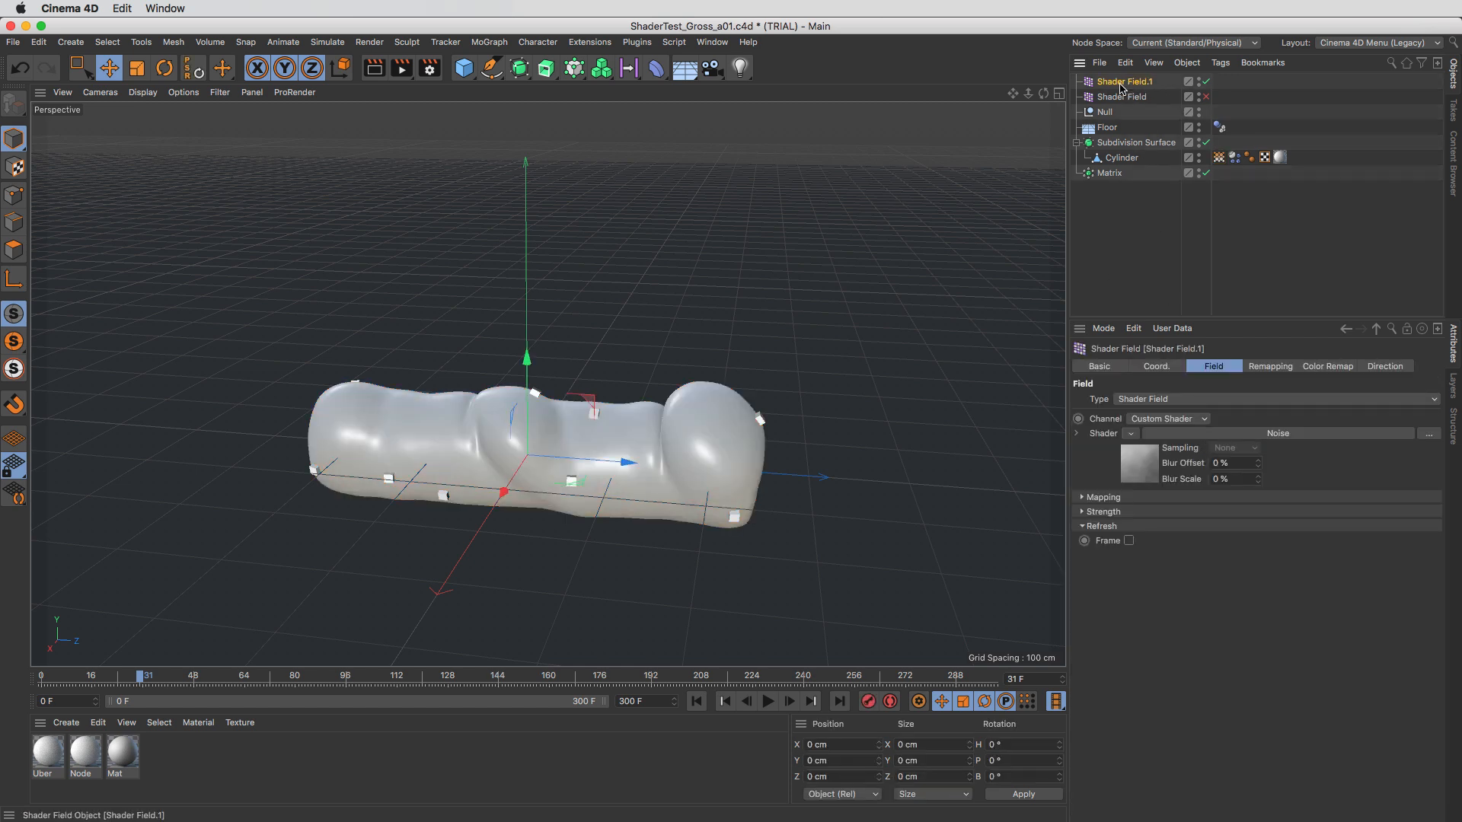
pyautogui.click(1275, 434)
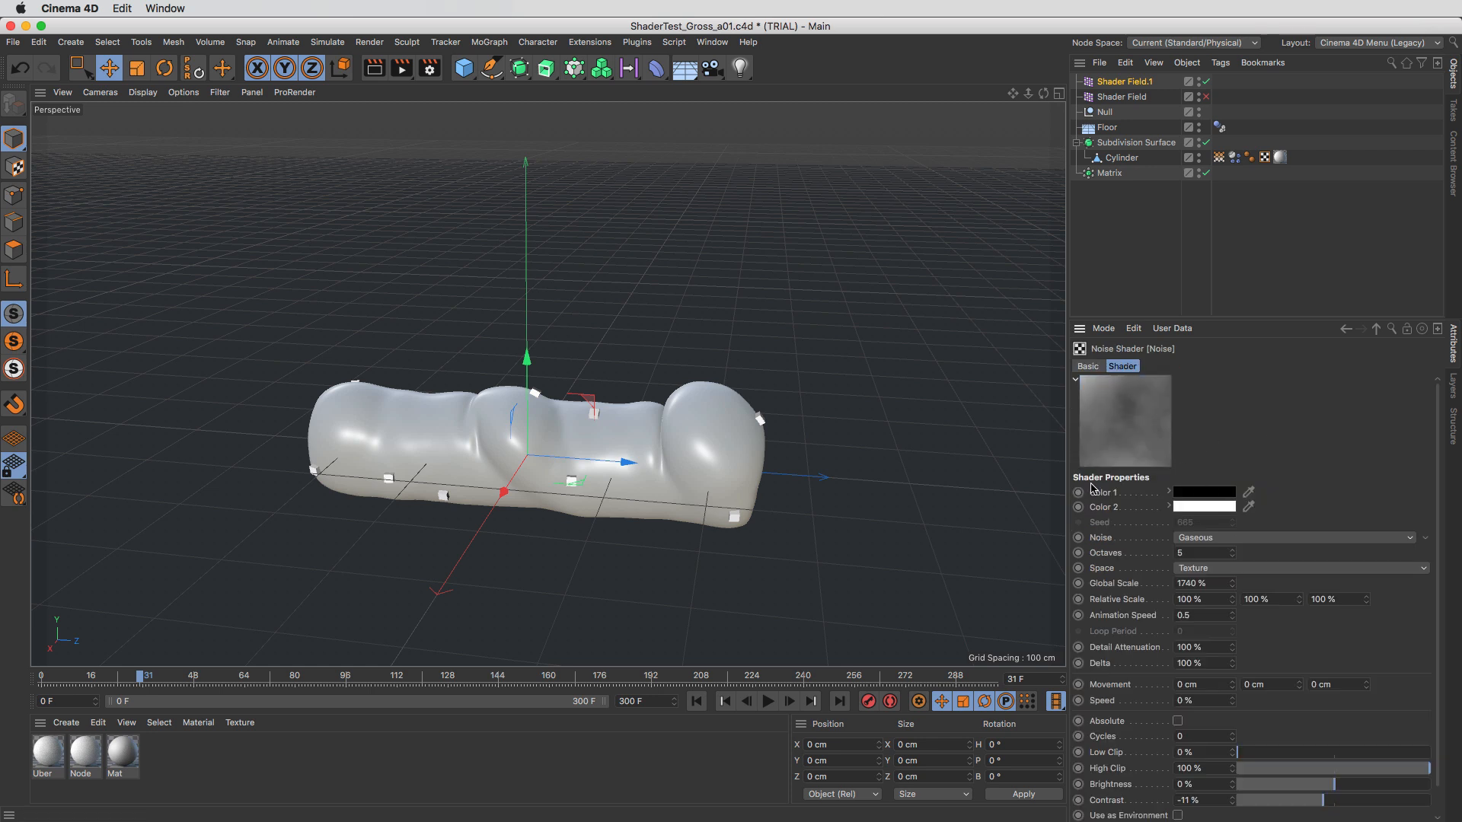
pyautogui.click(1220, 157)
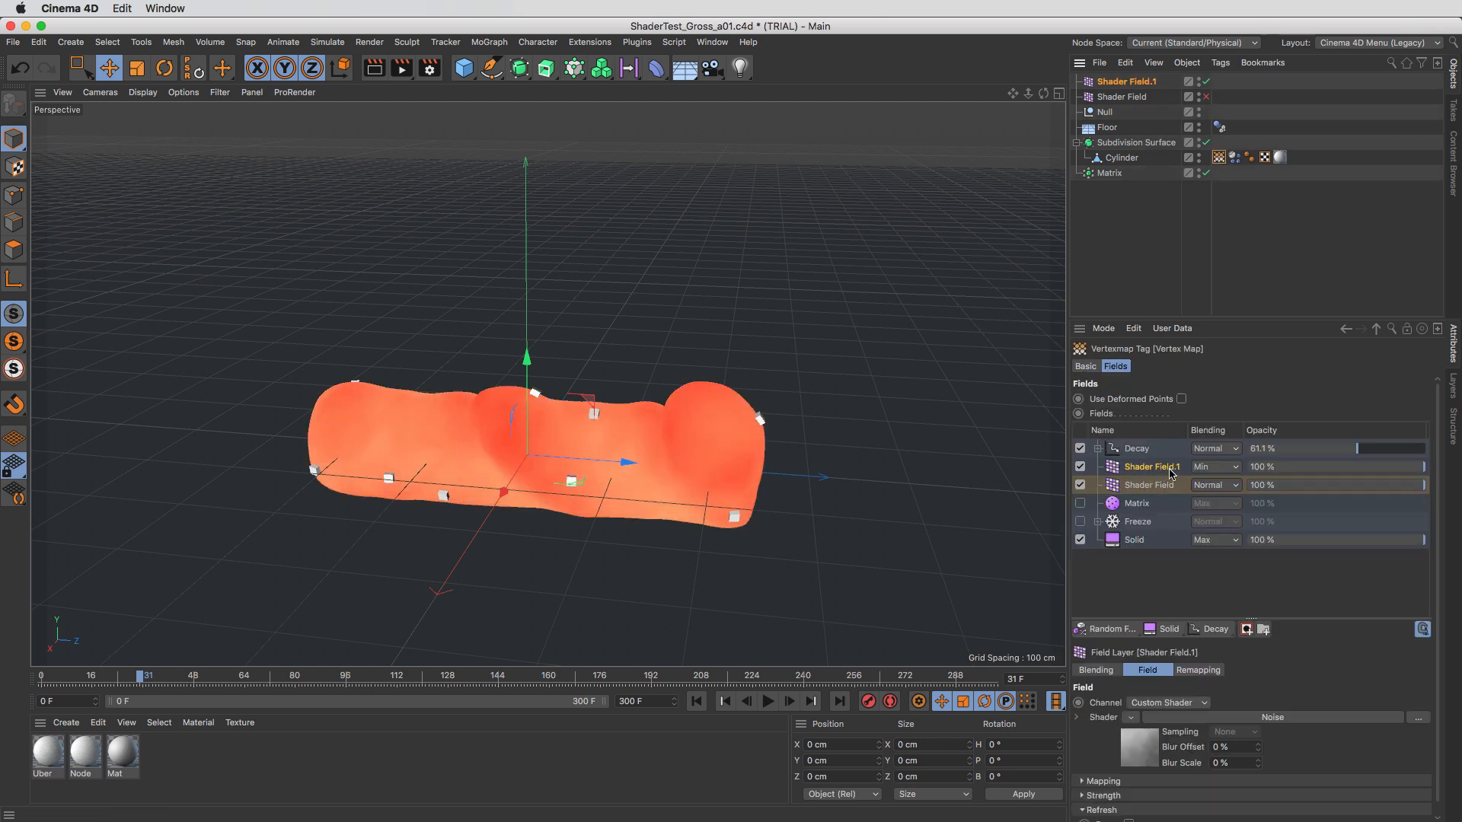
# Step: Play the cylinder's soft body simulation with and without the vertex map display, restart it partway, and stop playback
pyautogui.click(765, 705)
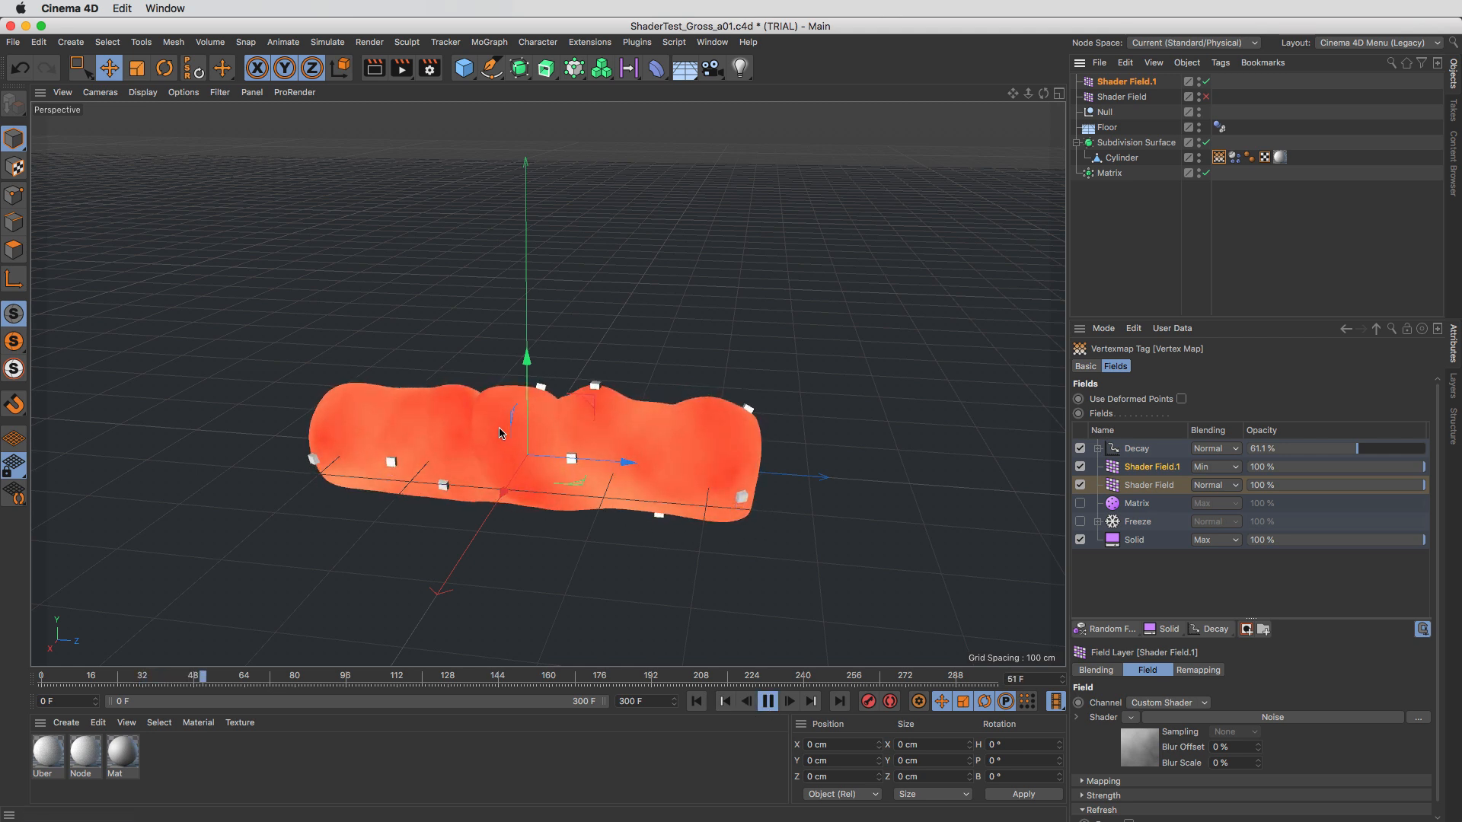
pyautogui.click(1172, 309)
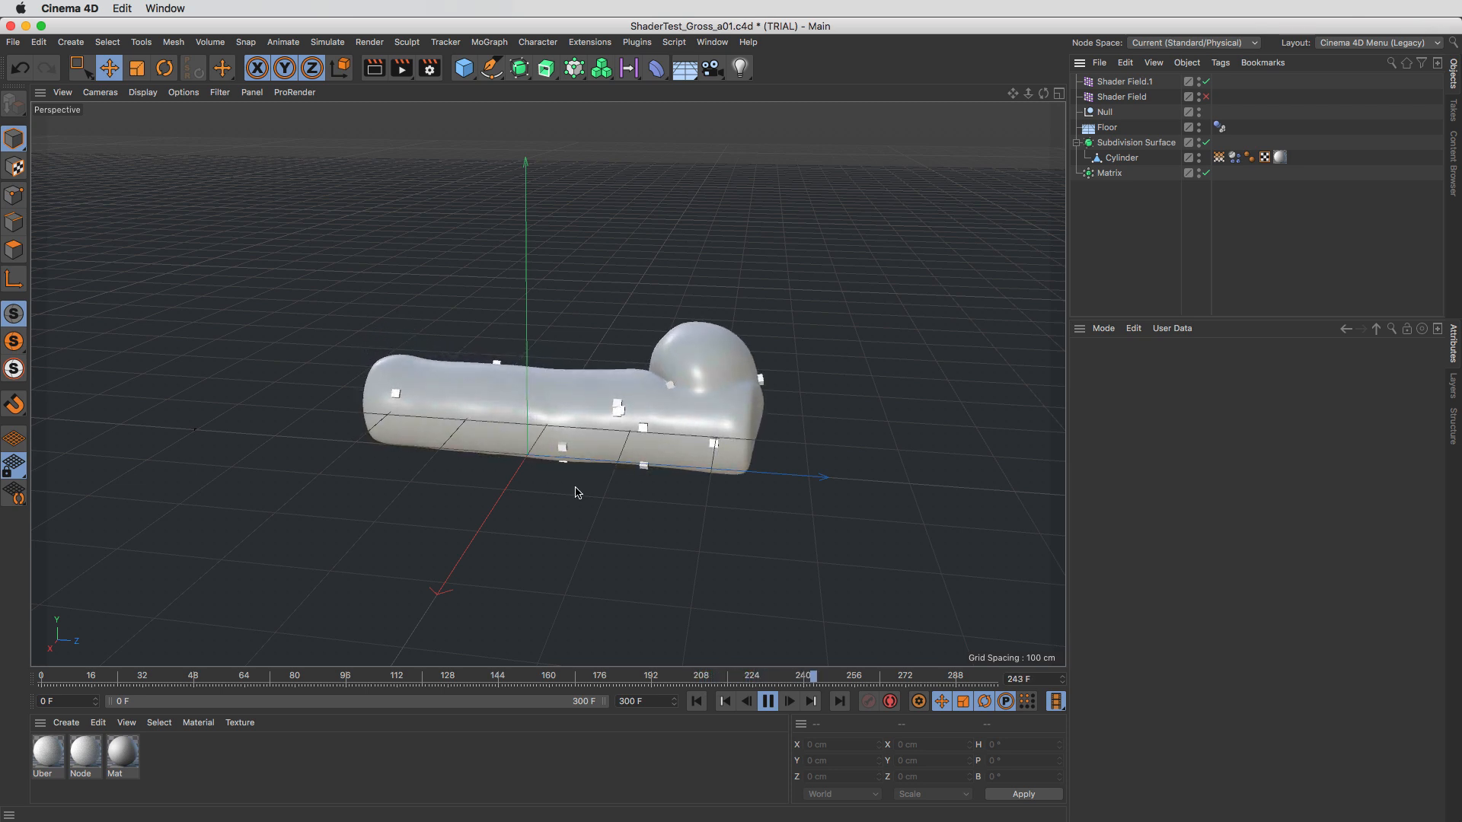
pyautogui.click(695, 702)
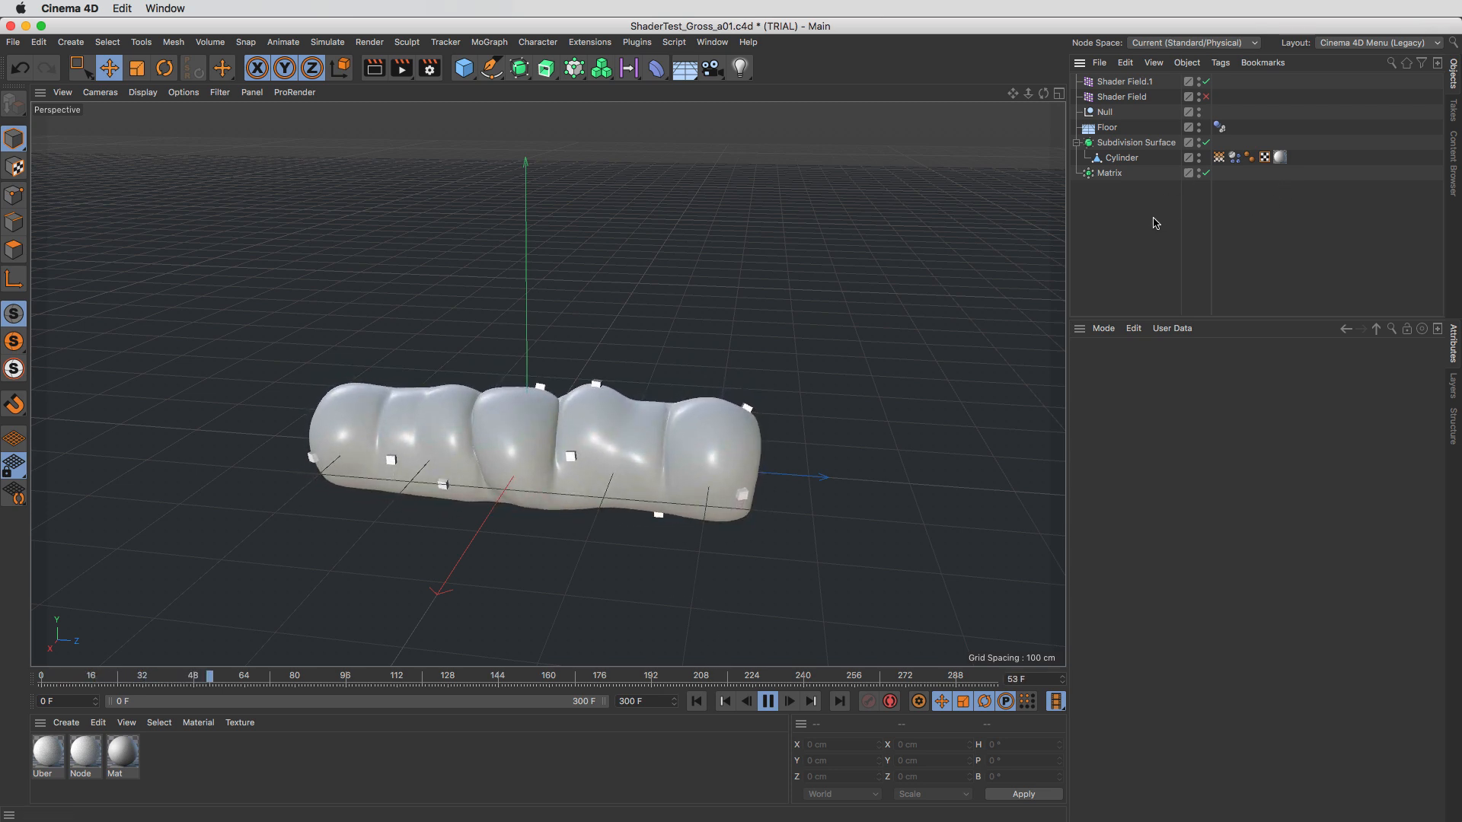
pyautogui.click(1218, 157)
pyautogui.press('F8')
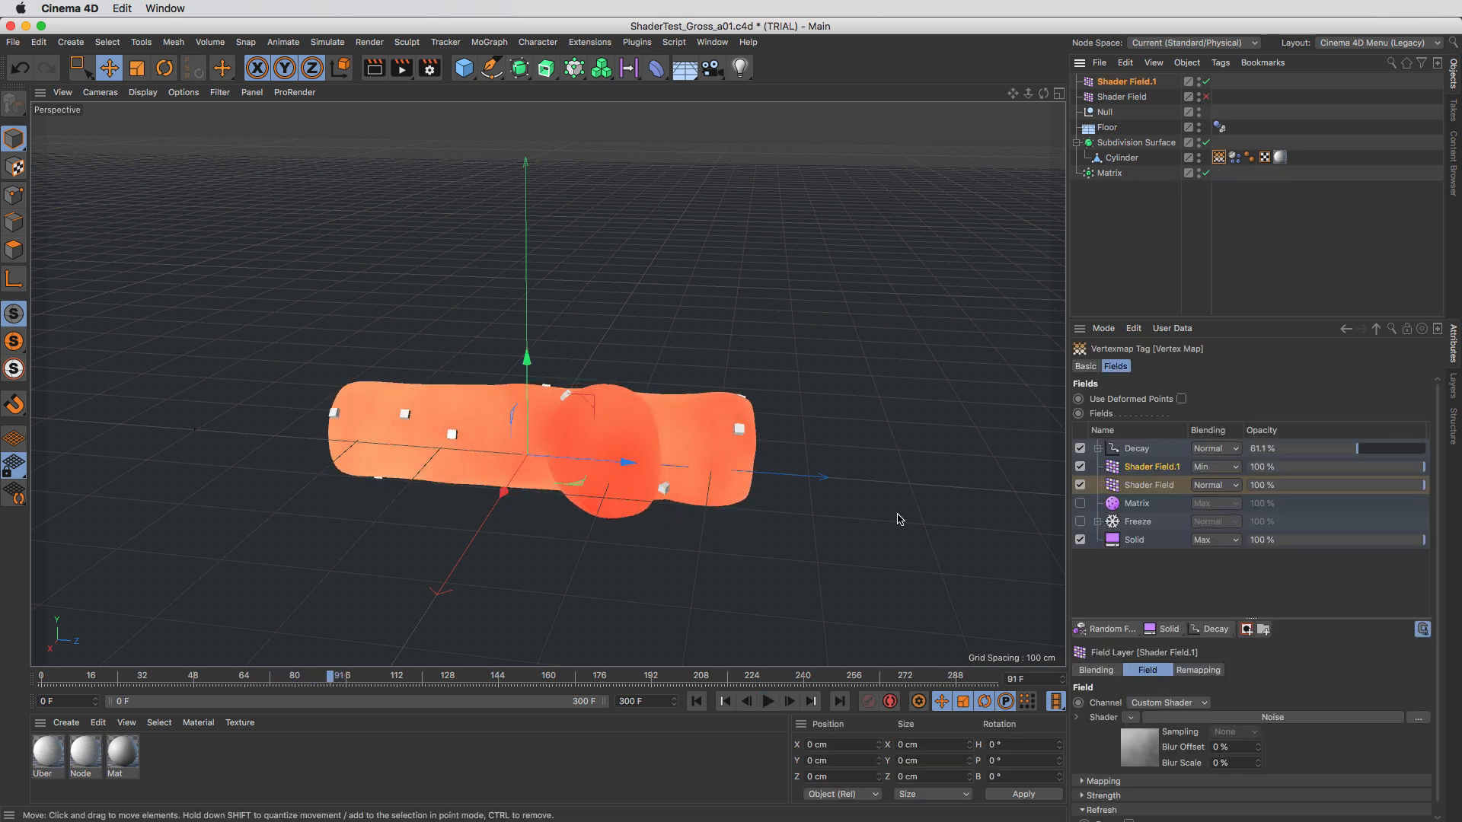
# Step: Set the Cylinder's Dynamics Body Follow Position and Follow Rotation to 10 and replay the simulation from the start
pyautogui.click(1234, 157)
pyautogui.click(1231, 367)
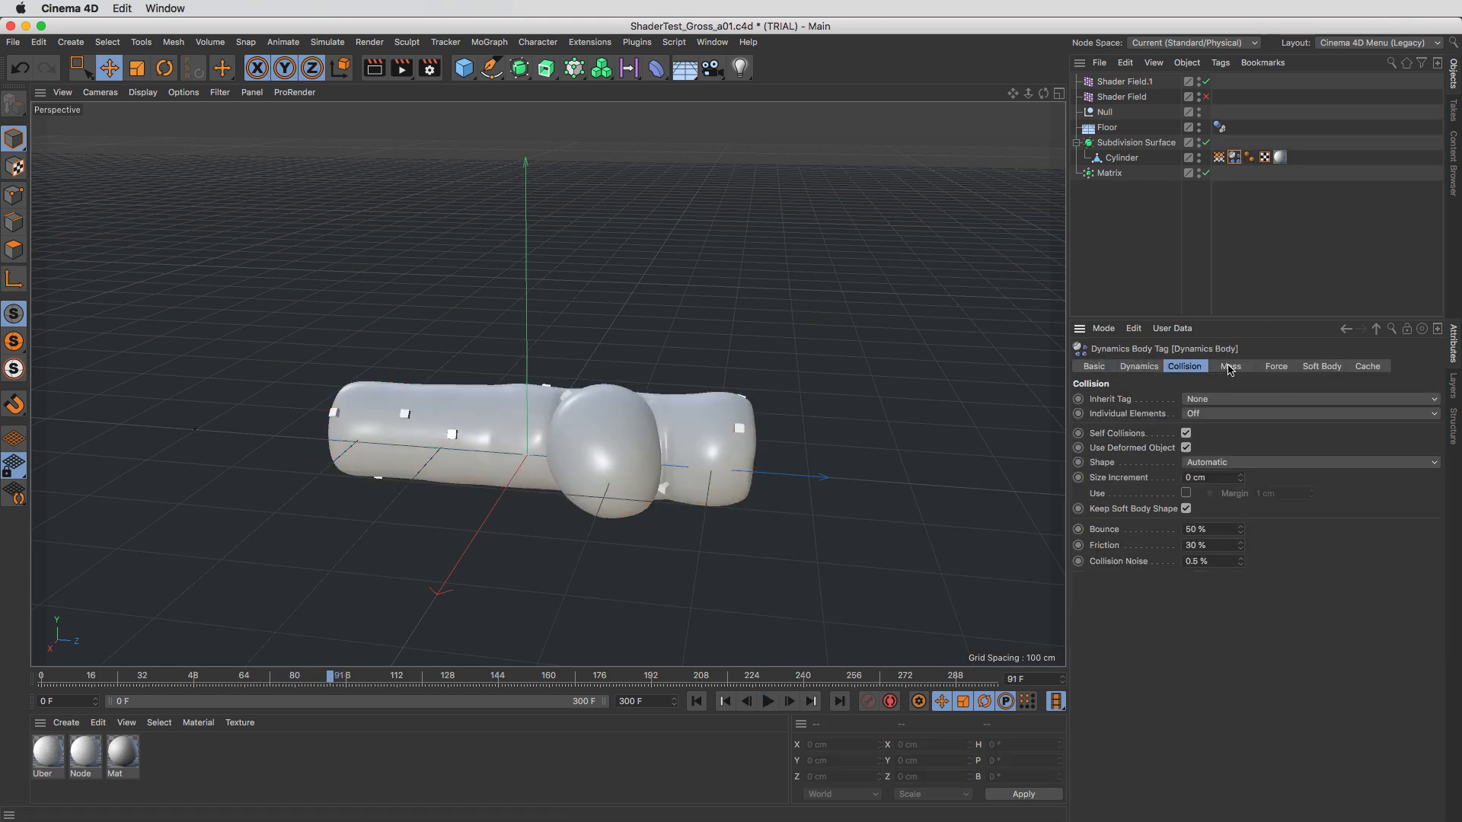
pyautogui.click(1276, 366)
pyautogui.click(1180, 400)
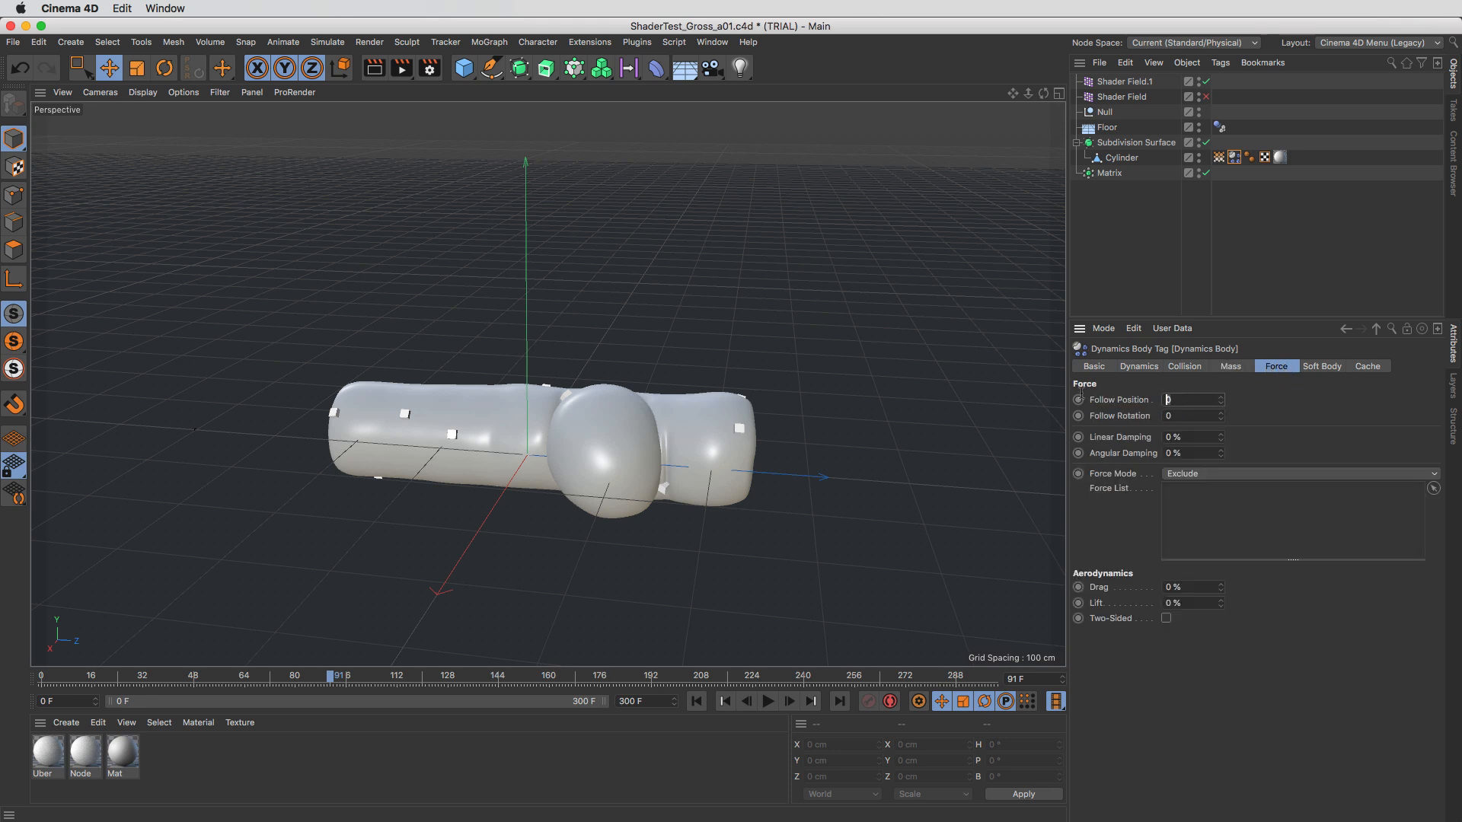
pyautogui.press('Tab')
pyautogui.write('10')
pyautogui.click(696, 702)
pyautogui.click(769, 701)
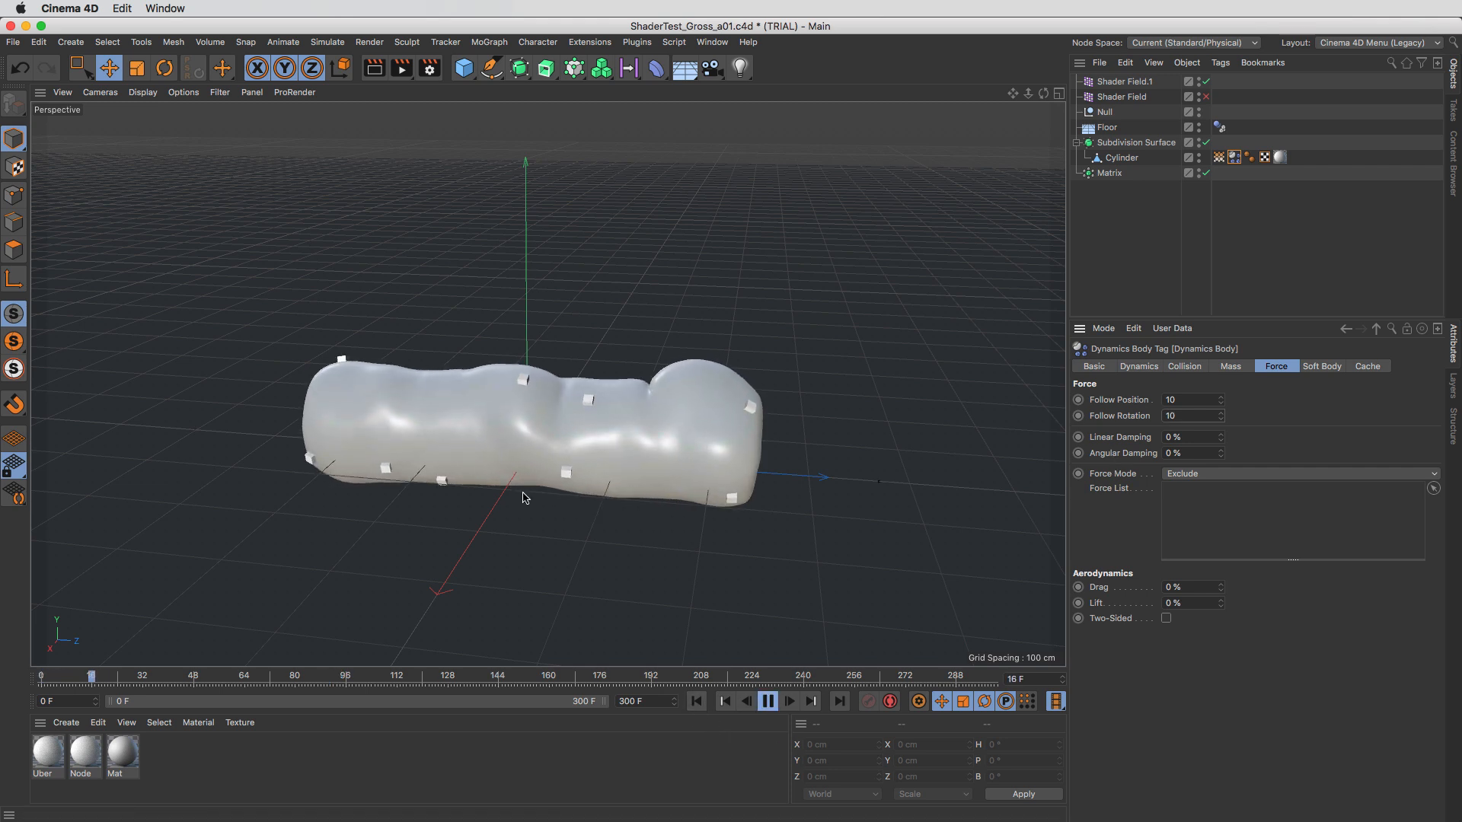
# Step: Inspect the Floor's Dynamics Body tag, rotate the Floor to about H 0.22°, P 0.716°, B 0.149°, and rewind to frame 0
pyautogui.click(1107, 130)
pyautogui.moveTo(530, 411); pyautogui.dragTo(547, 513)
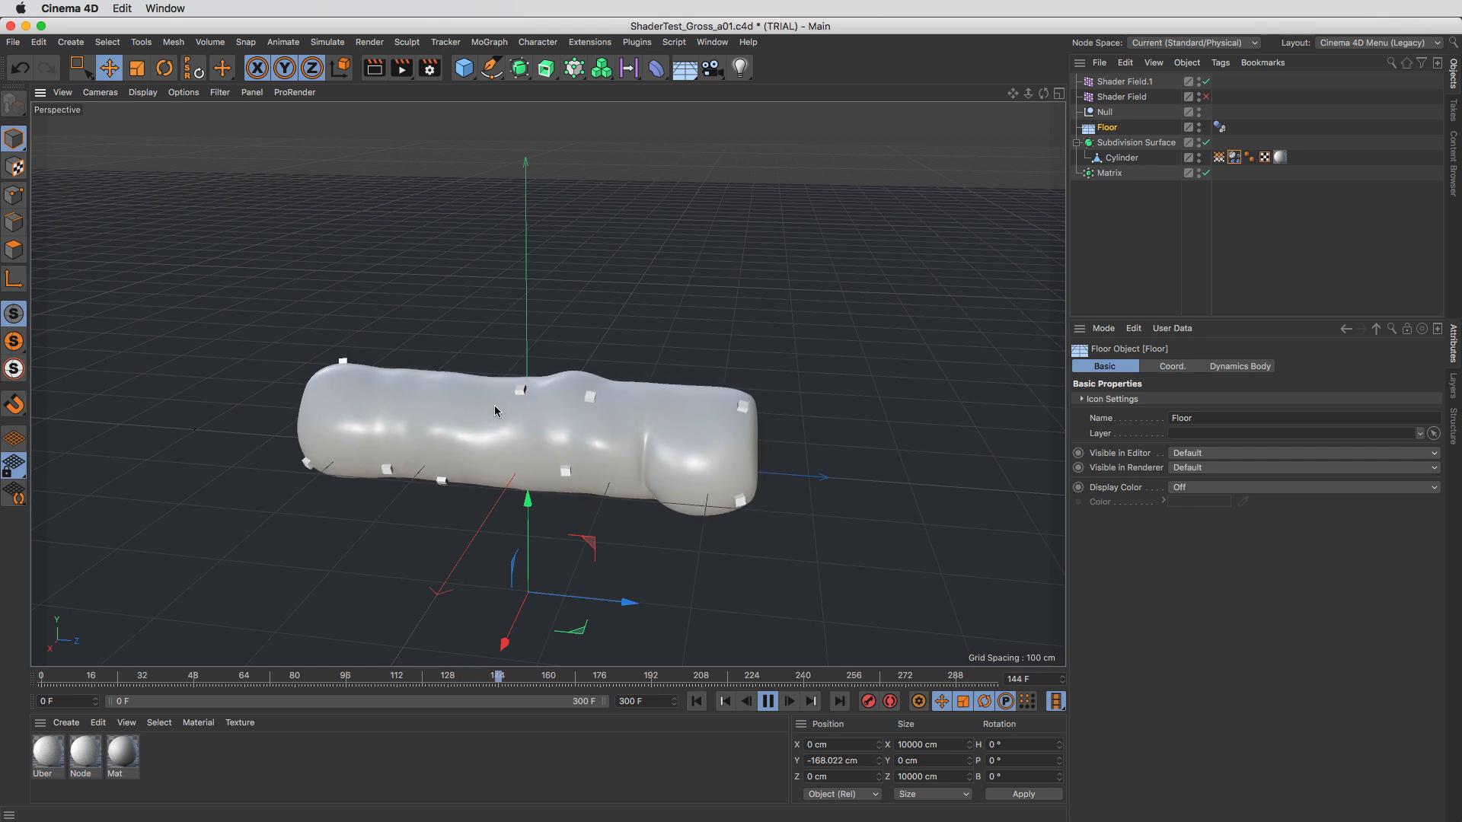
pyautogui.click(1217, 127)
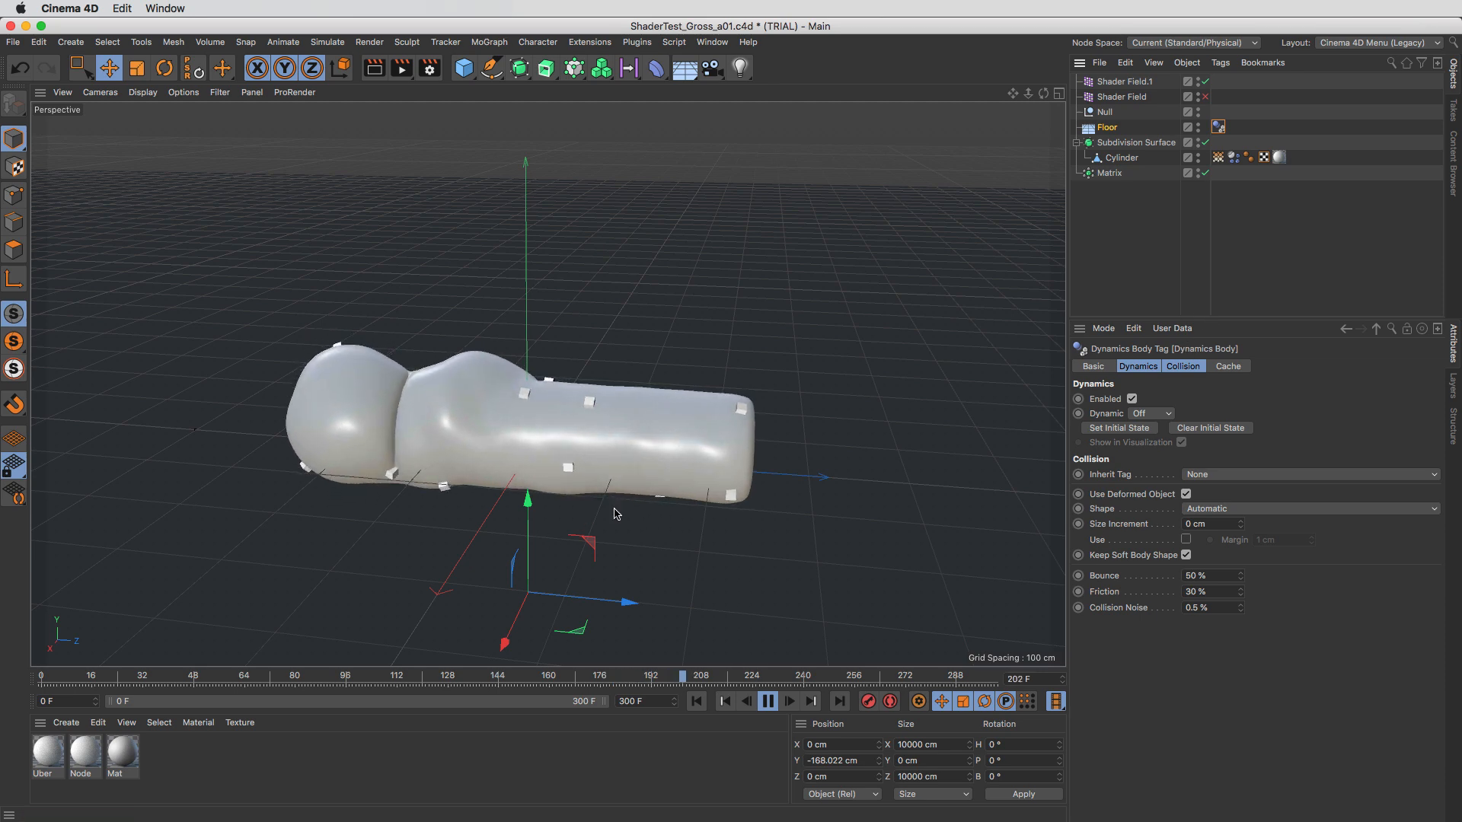
pyautogui.press('r')
pyautogui.moveTo(832, 409); pyautogui.dragTo(806, 391)
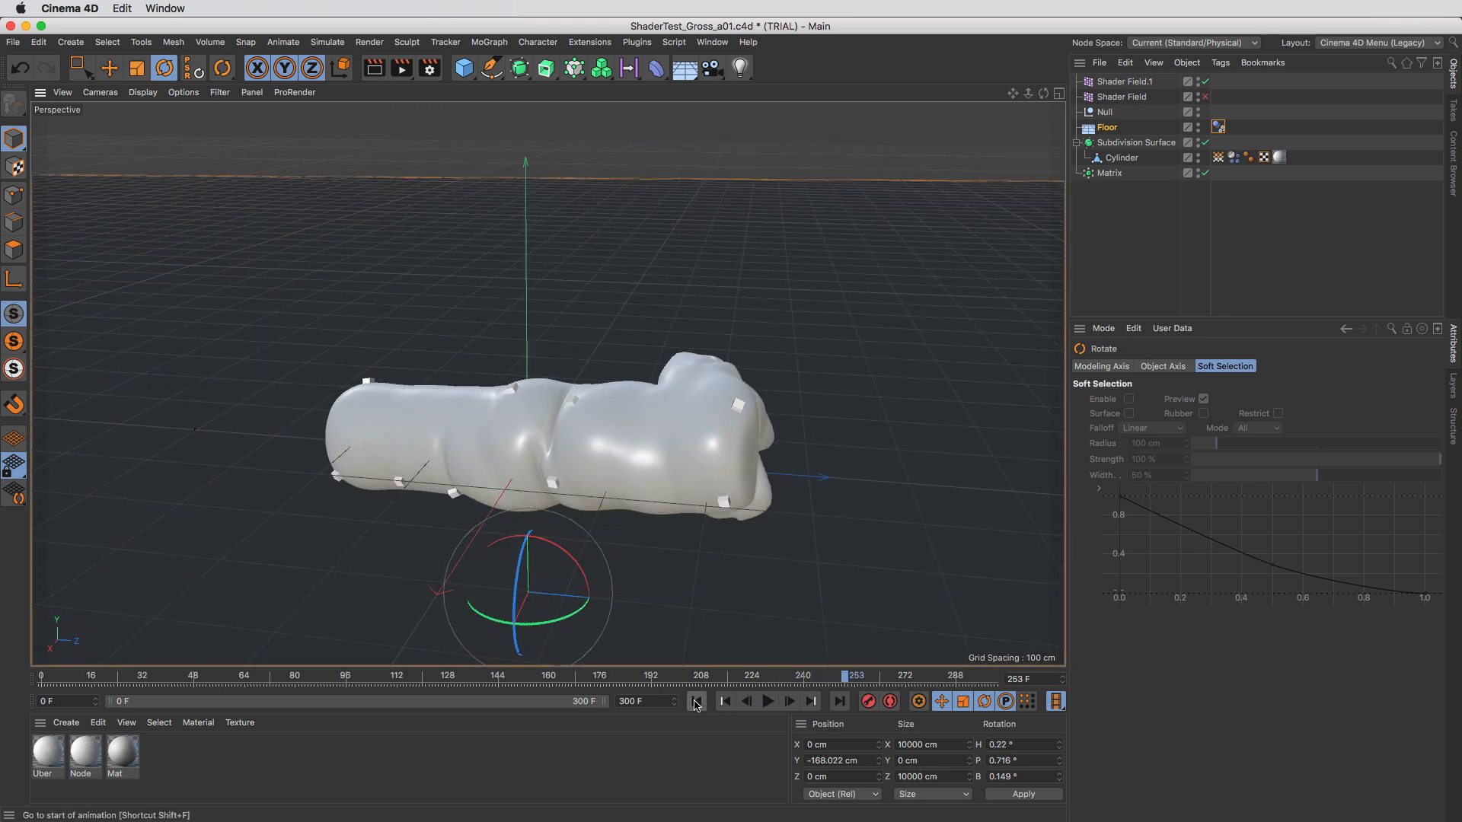
pyautogui.click(695, 701)
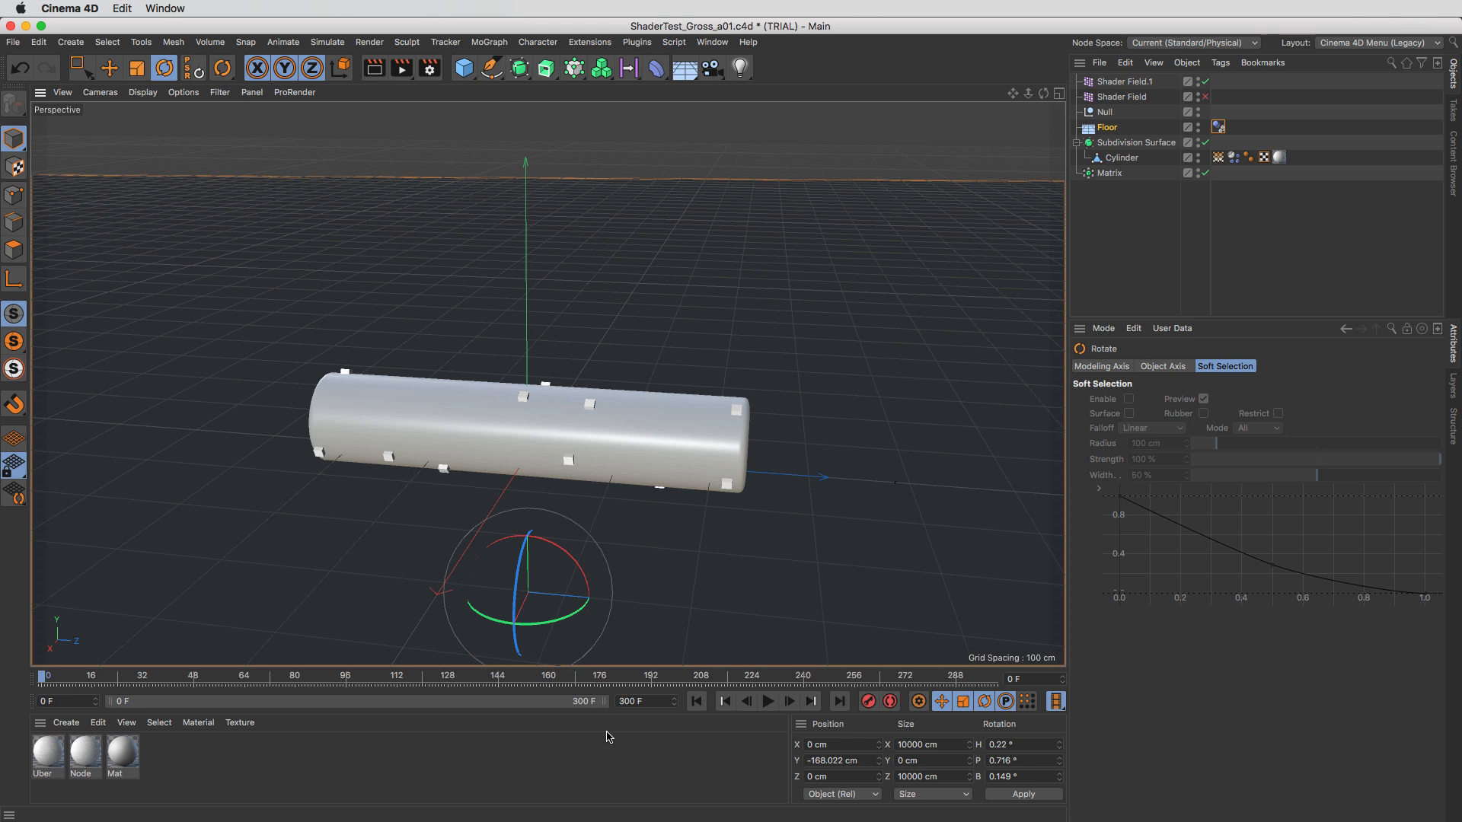
# Step: Deselect the Floor, return to the Move tool and switch to the EJ_try_01.c4d project
pyautogui.moveTo(1210, 260); pyautogui.dragTo(1209, 260)
pyautogui.click(1216, 268)
pyautogui.press('e')
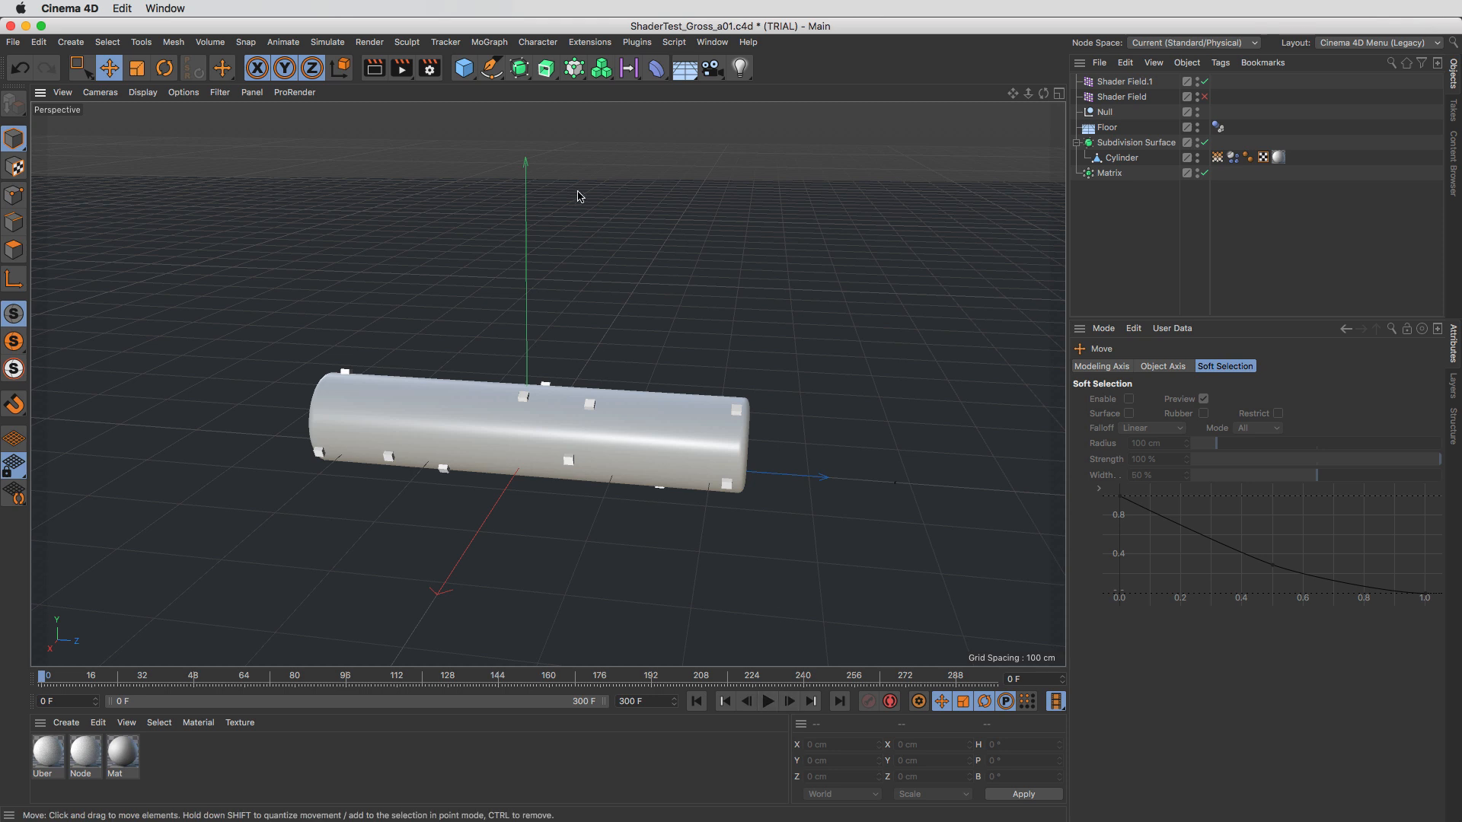
pyautogui.press('v')
pyautogui.click(560, 375)
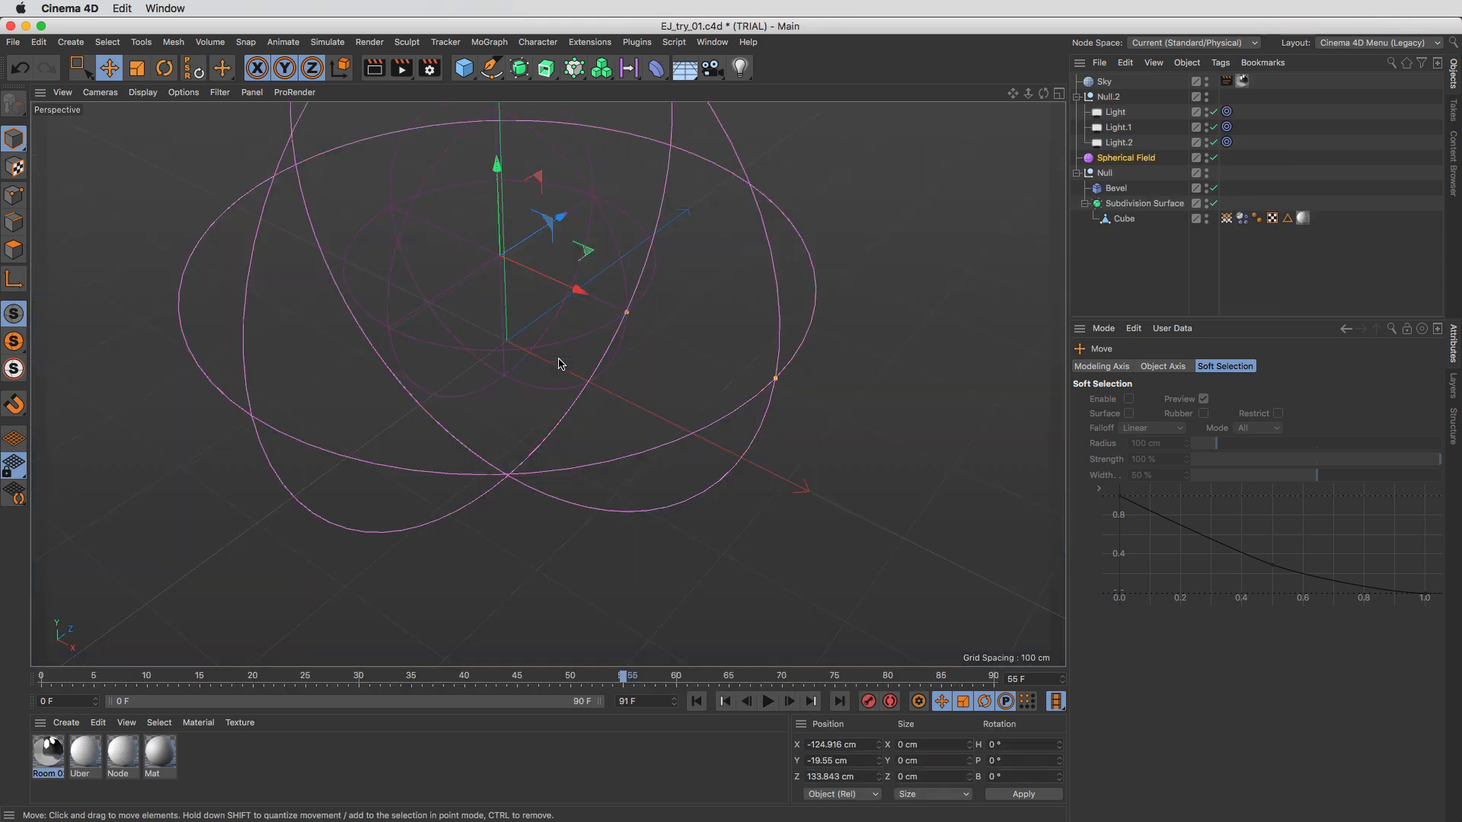
# Step: Play the inflating cube's soft body simulation
pyautogui.press('v')
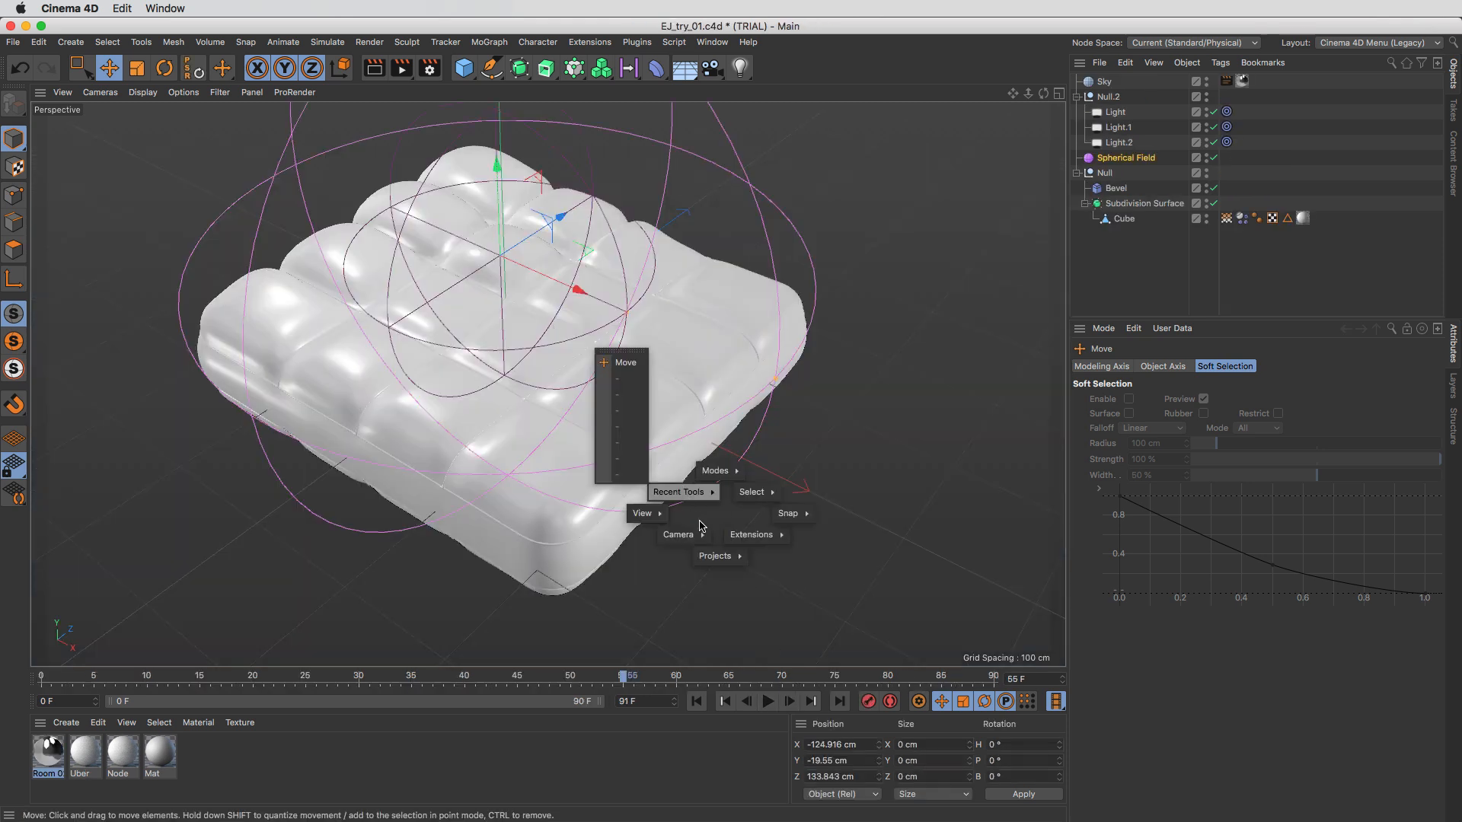
pyautogui.moveTo(717, 559)
pyautogui.click(767, 701)
pyautogui.click(726, 705)
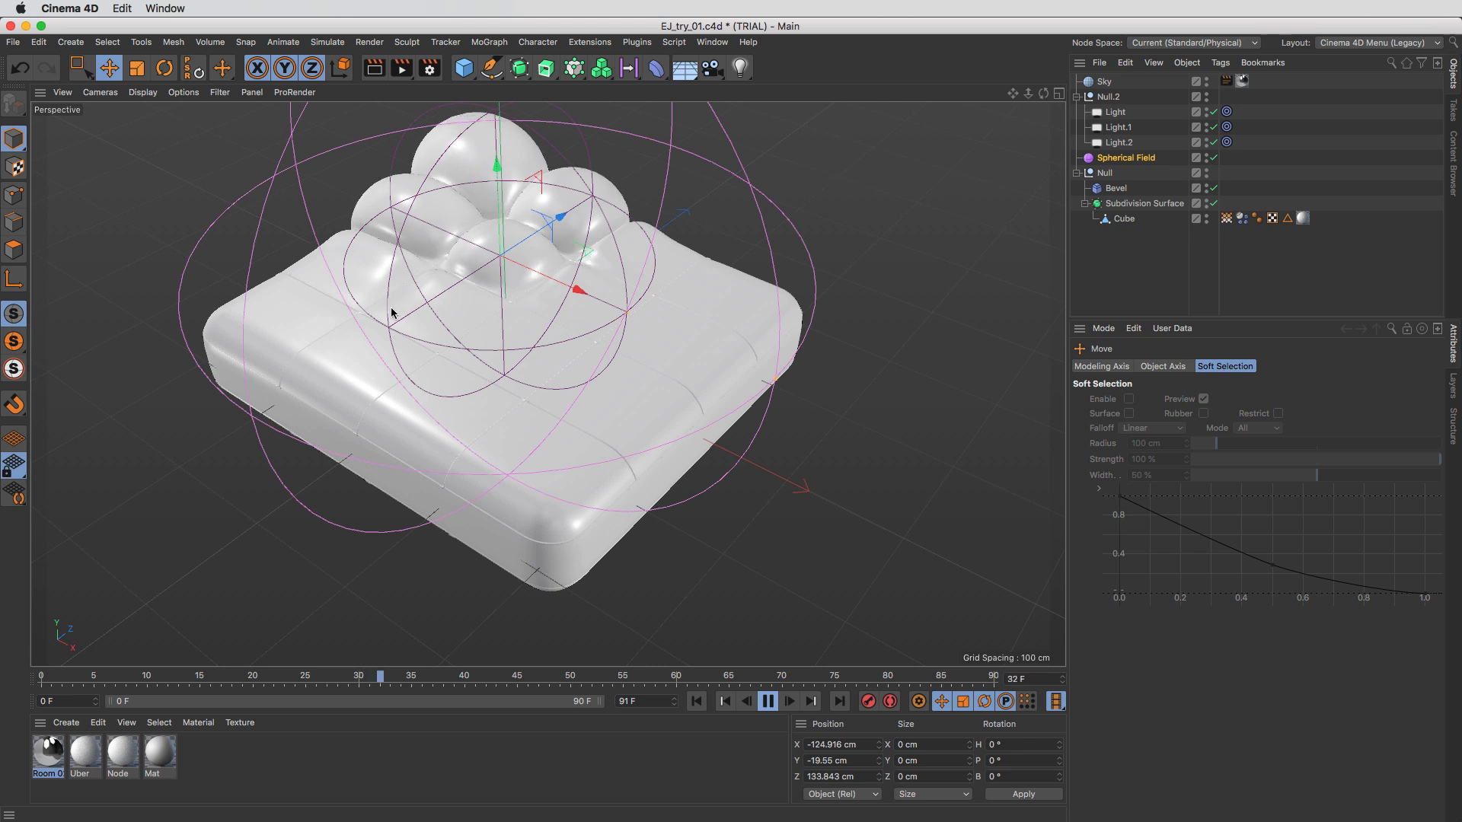
# Step: Move the Spherical Field across the cube during playback to about X -183 cm, Z -63 cm
pyautogui.moveTo(584, 250); pyautogui.dragTo(391, 313)
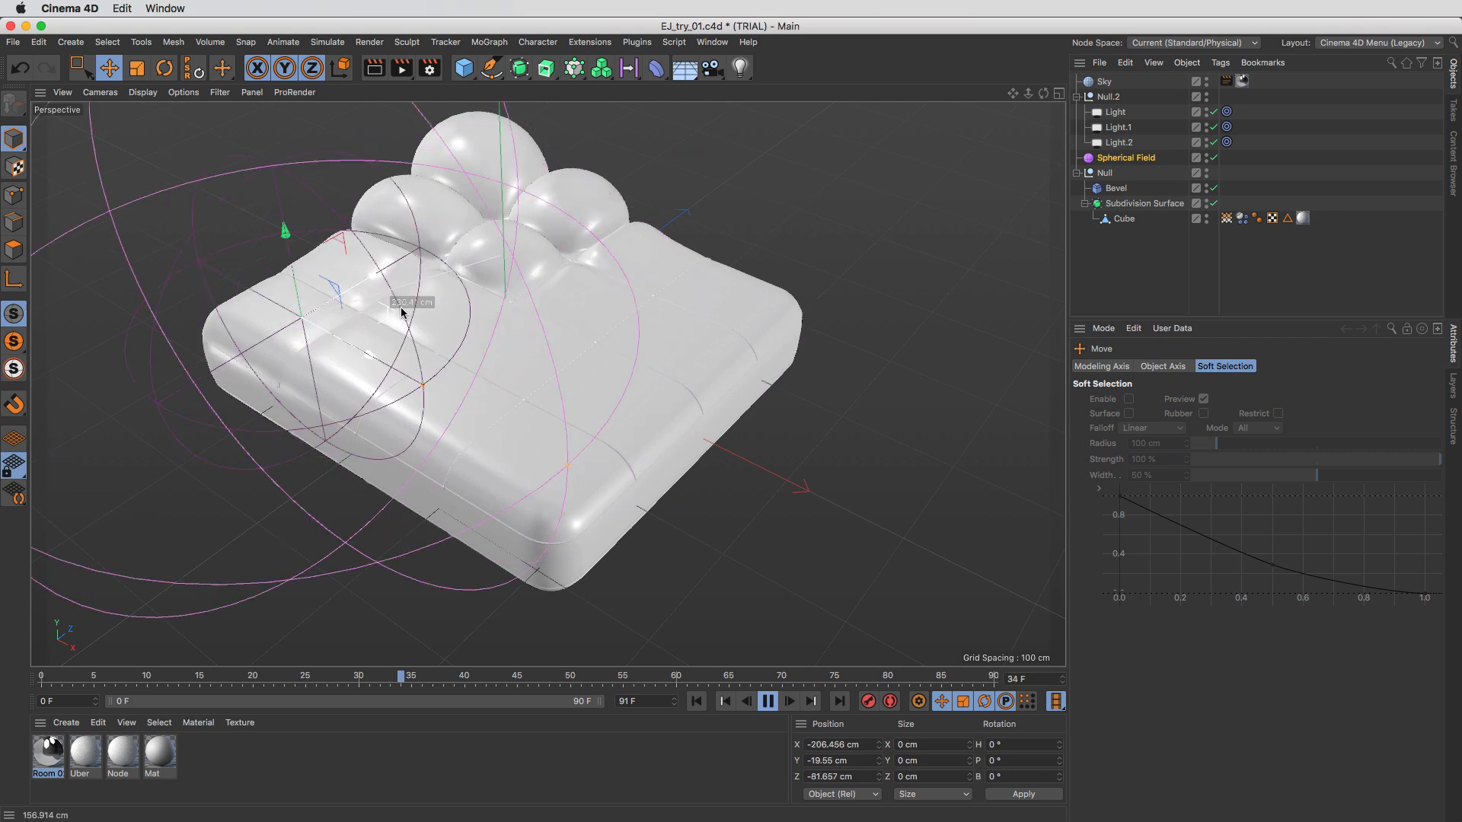
pyautogui.moveTo(420, 310); pyautogui.dragTo(419, 327)
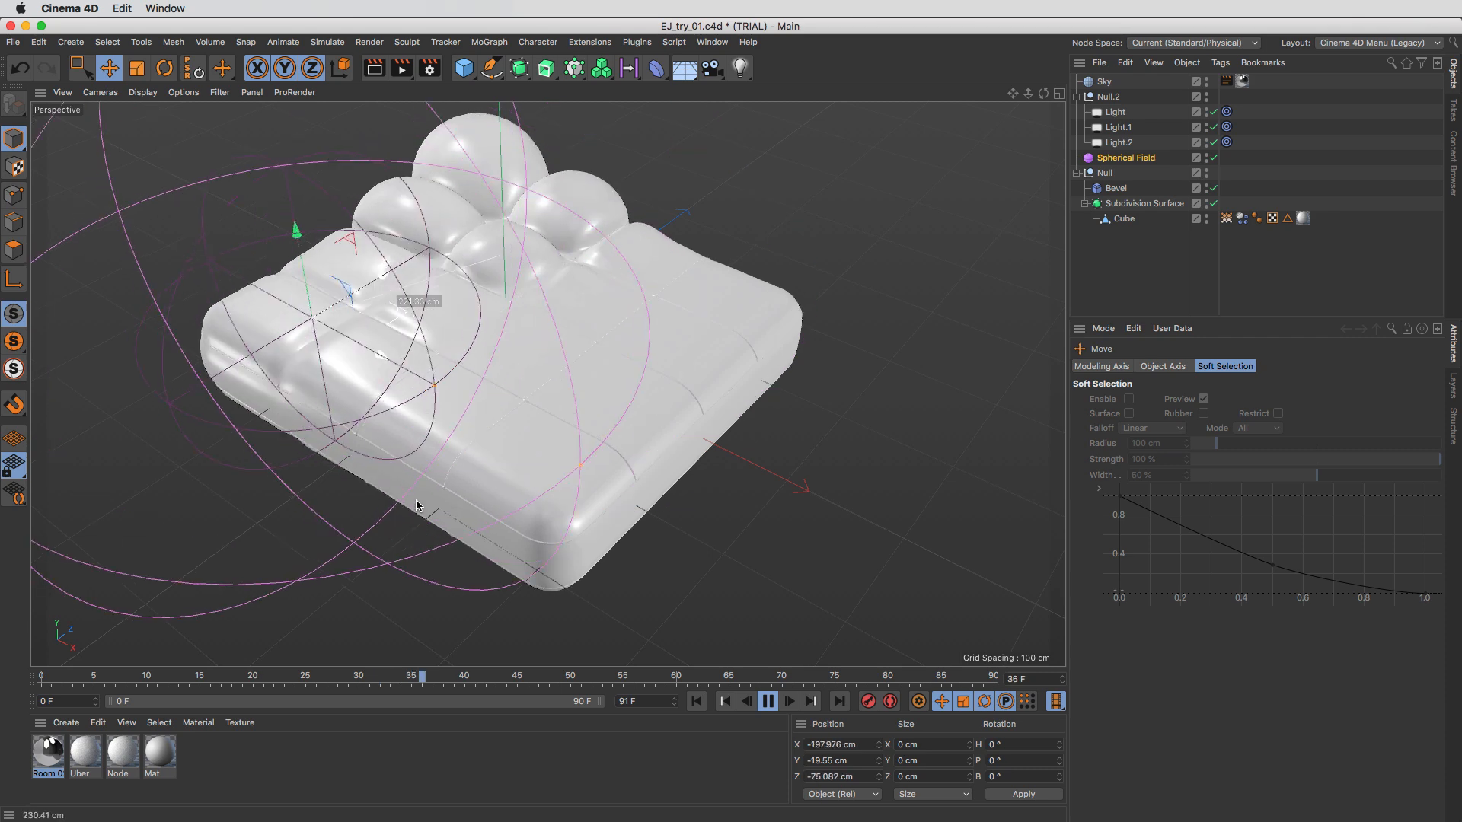
pyautogui.moveTo(417, 506); pyautogui.dragTo(415, 503)
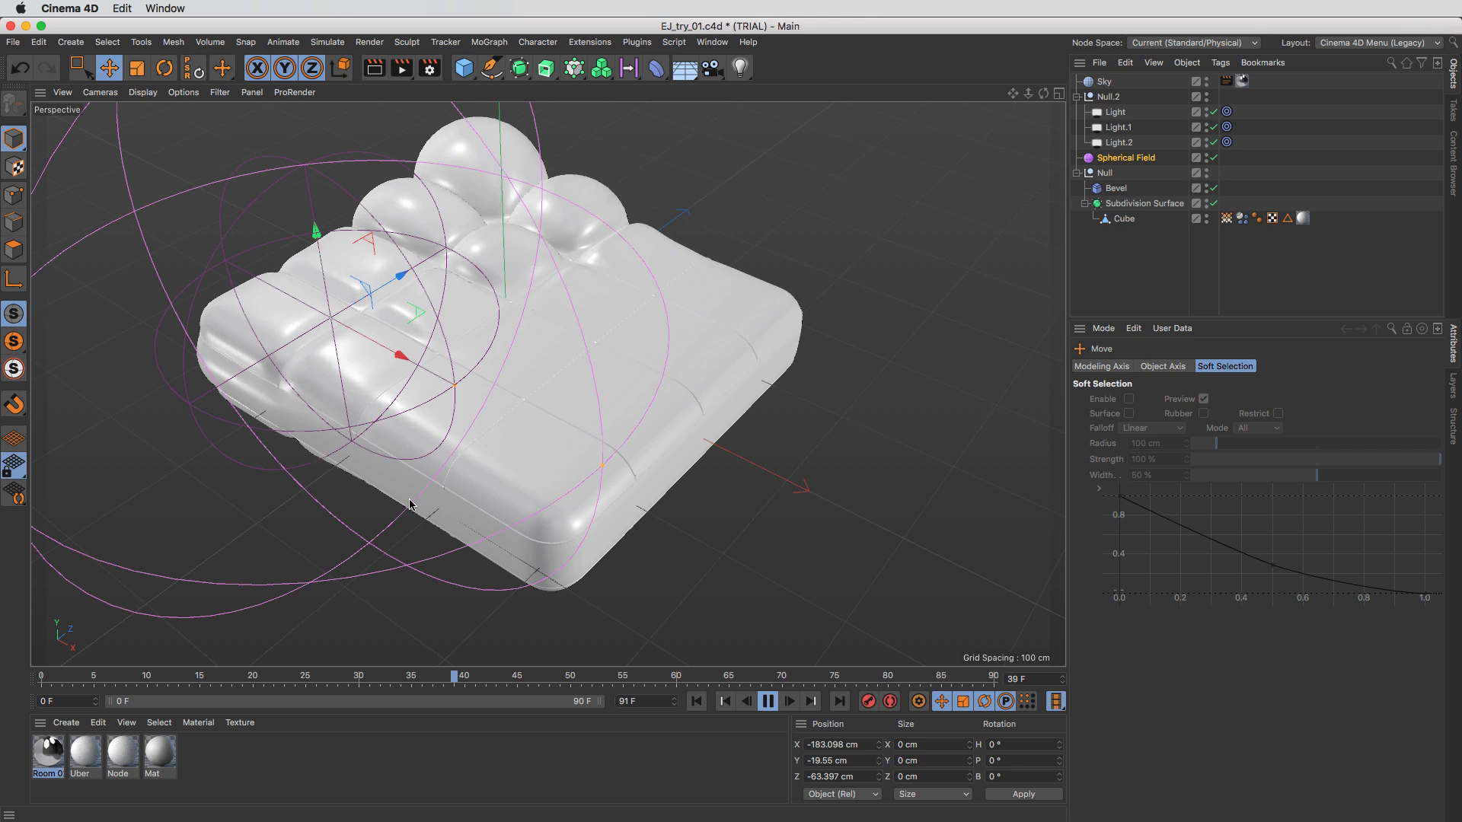